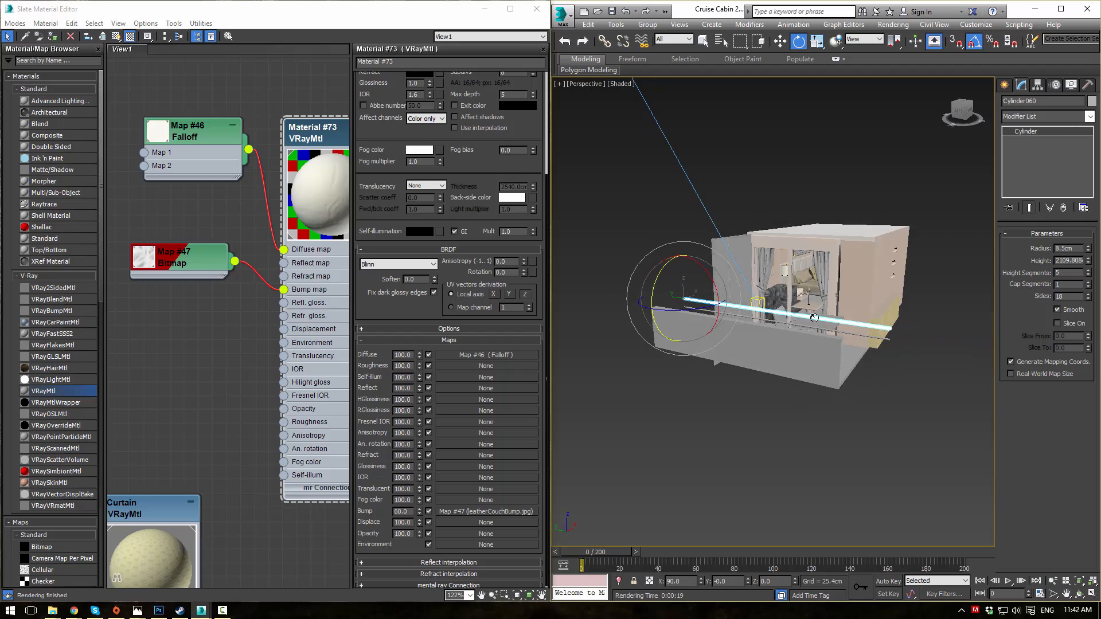
- Create a new VRayMtl material beside Material #73 in the node view and name it White Paint
scroll(795, 339, "up", 4)
middle_click_drag(218, 253, 205, 245)
scroll(240, 279, "down", 10)
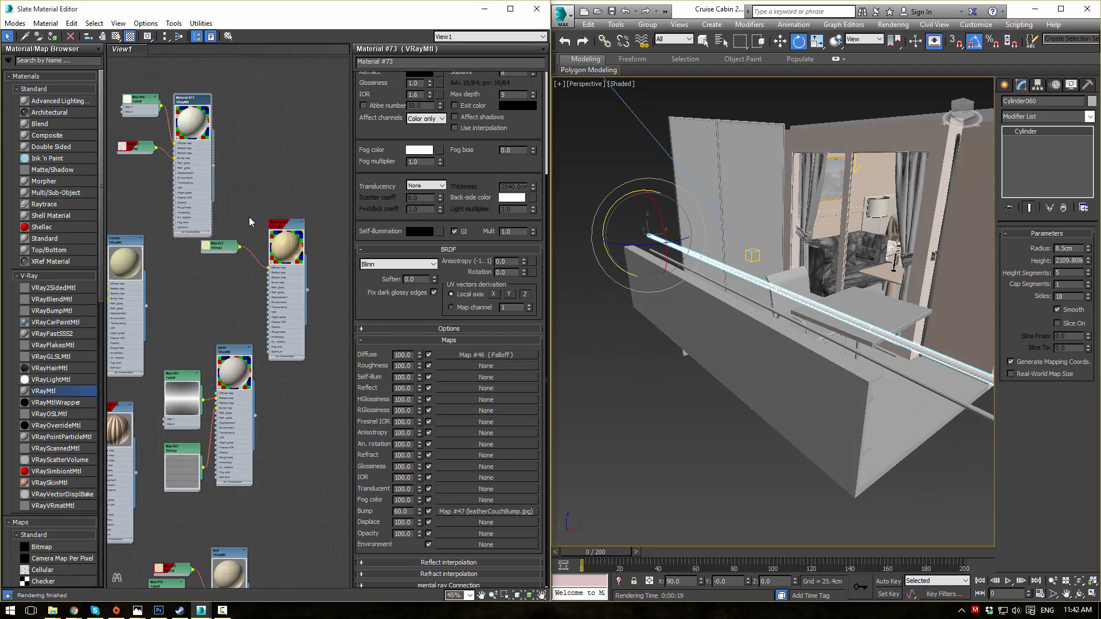
scroll(249, 217, "up", 6)
scroll(219, 295, "up", 3)
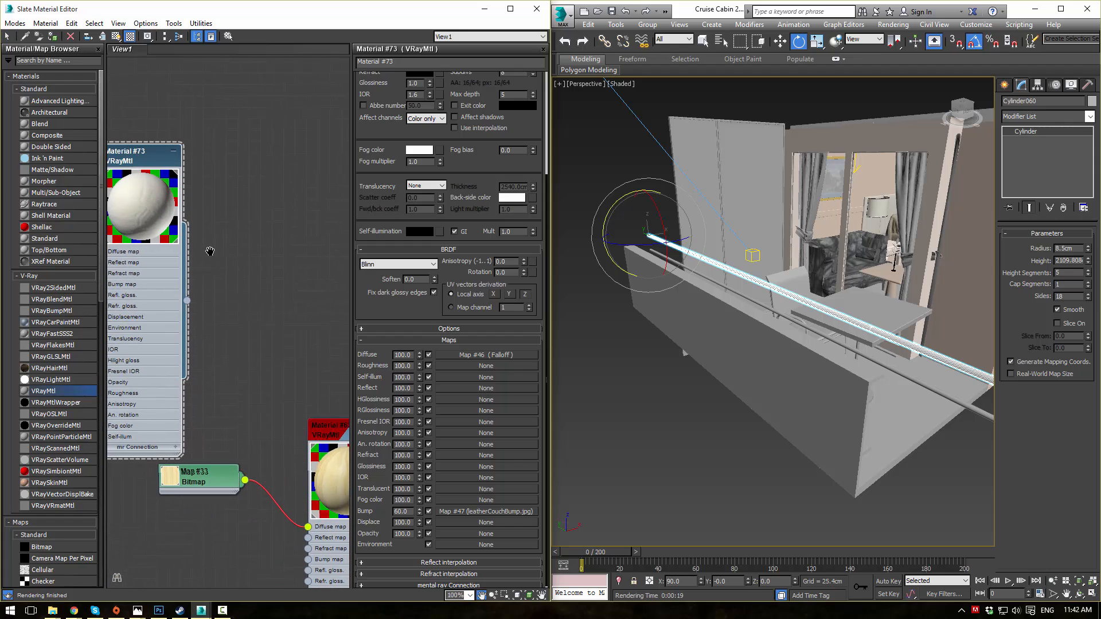
left_click_drag(206, 278, 284, 188)
middle_click_drag(280, 141, 255, 151)
left_click_drag(244, 193, 250, 158)
double_click(250, 158)
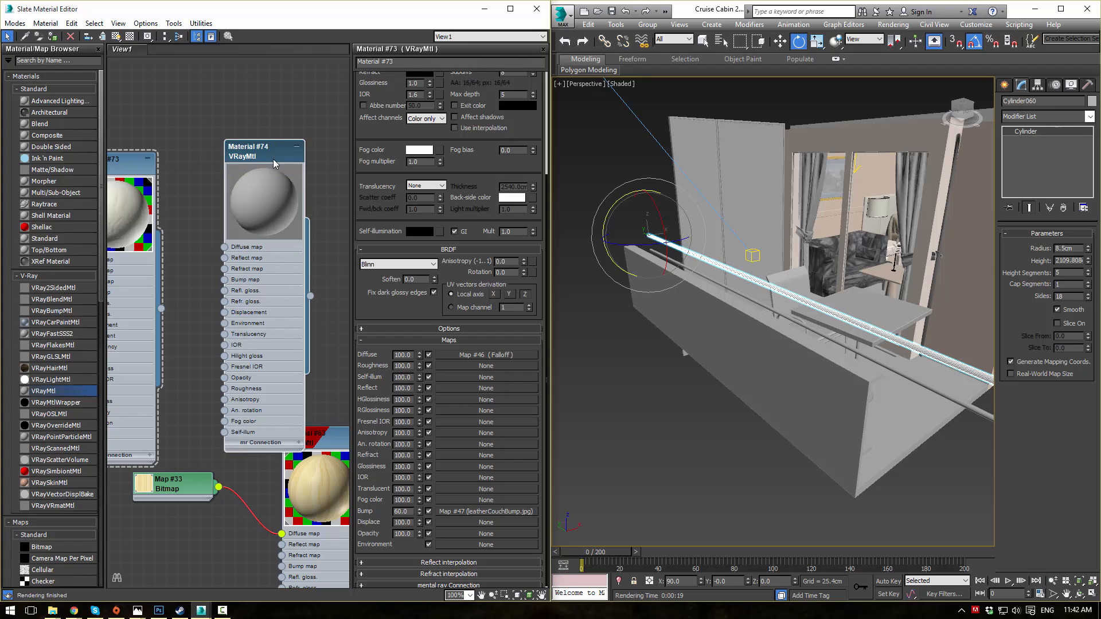
type("White Paint")
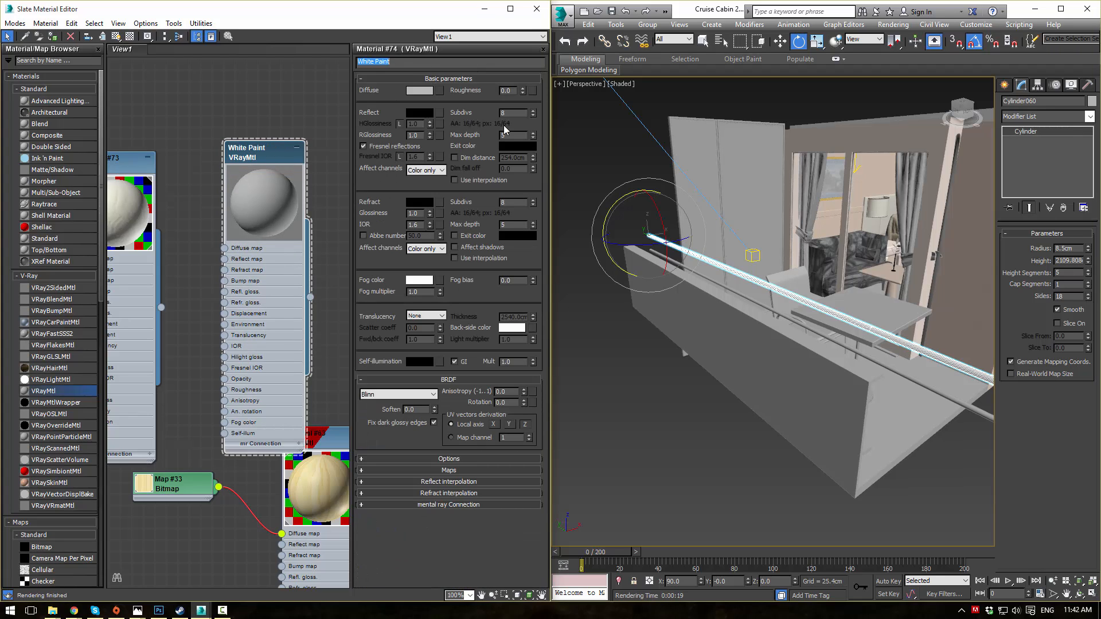
- Rename Material #73 as couch and reopen the White Paint material's parameters
middle_click_drag(255, 138, 338, 115)
double_click(191, 141)
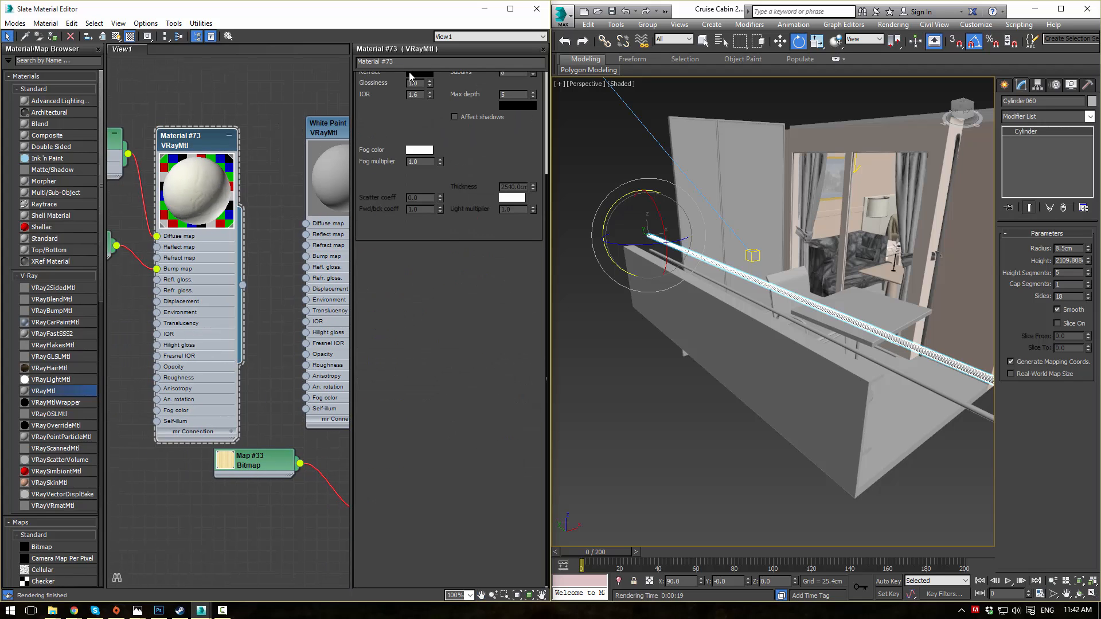
type("couch")
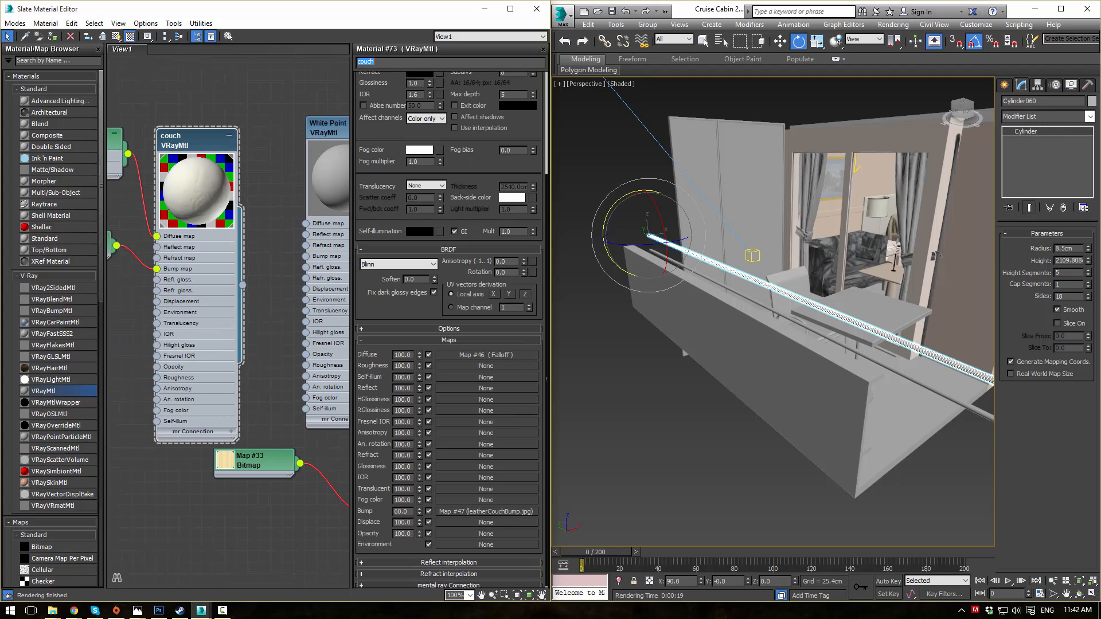
middle_click_drag(226, 91, 123, 97)
double_click(230, 140)
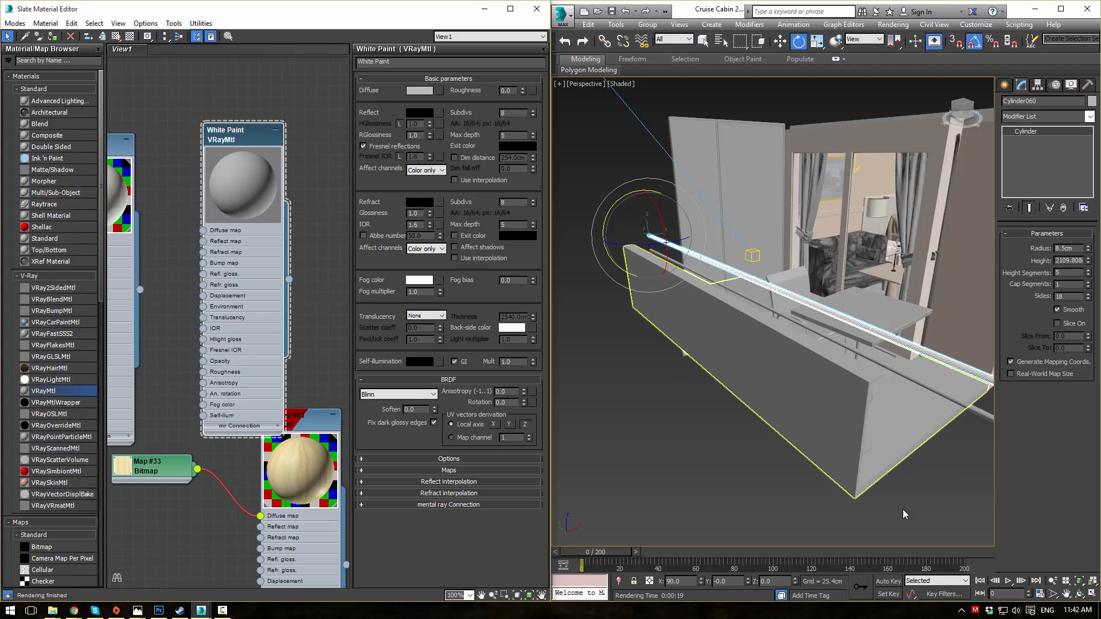
- Select the Balcony object's parapet wall polygons, leaving out the floor, and detach them as a separate object
mouse_move(902, 509)
middle_mouse_down("alt")
mouse_move(842, 511)
mouse_move(846, 477)
middle_mouse_up("alt")
left_click(846, 477)
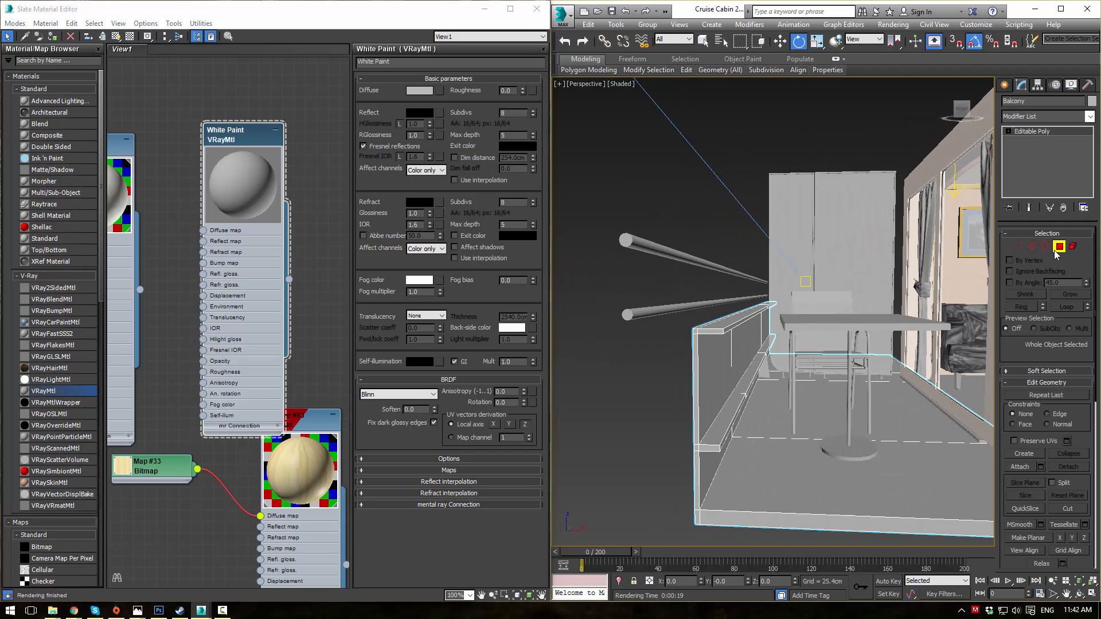
left_click(1056, 251)
middle_click_drag(732, 317, 750, 288, "alt")
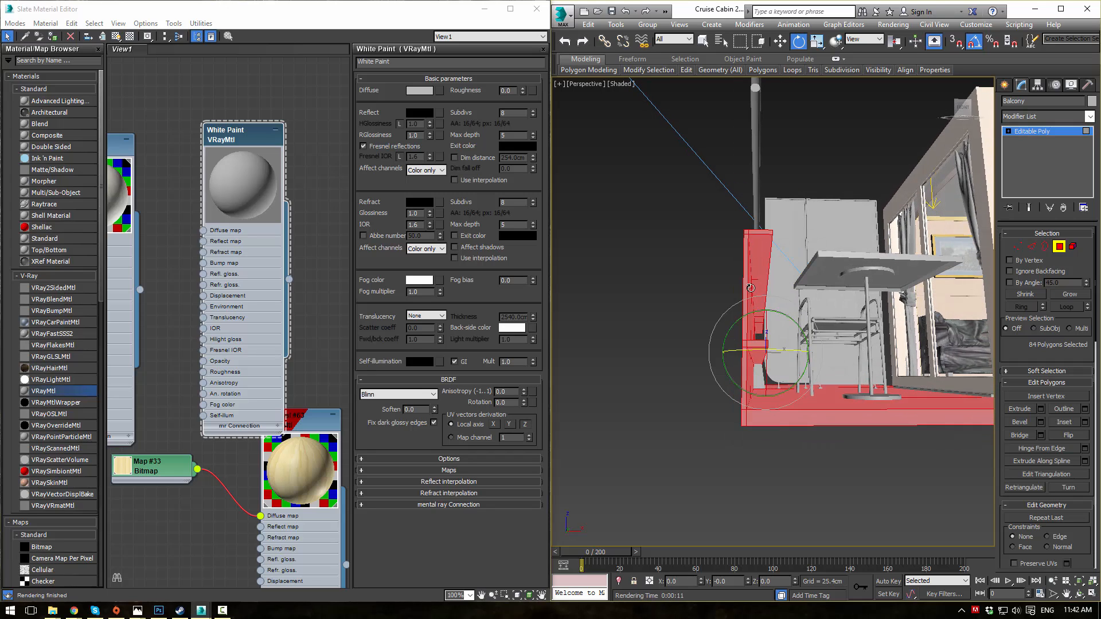
left_click_drag(798, 368, 798, 368)
middle_click_drag(799, 368, 800, 396, "alt")
scroll(1012, 360, "down", 5)
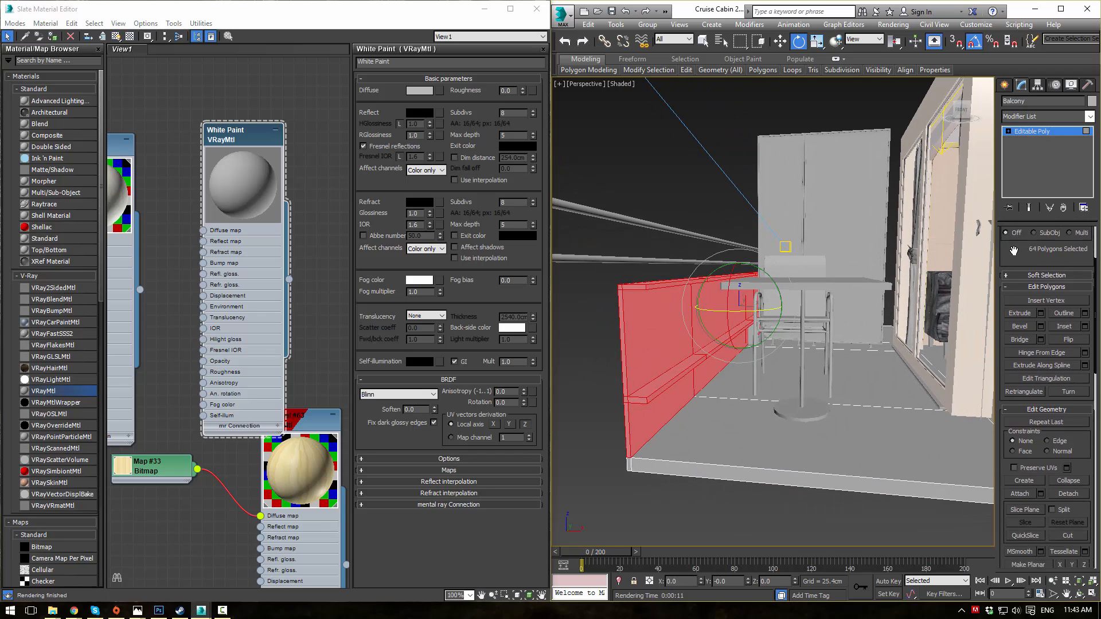
left_click(1065, 465)
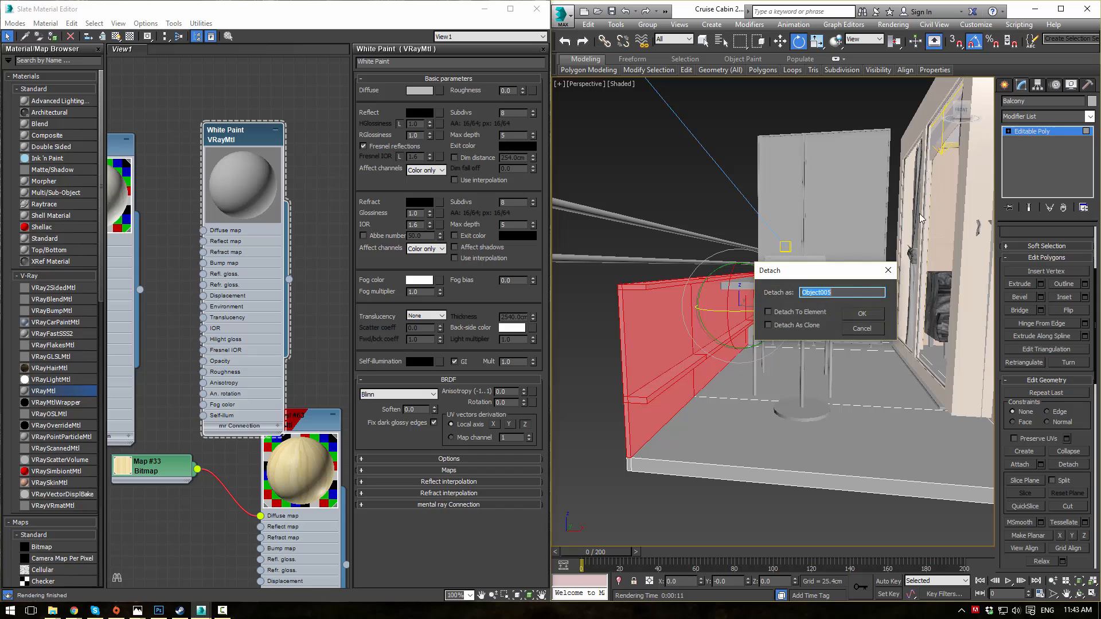
left_click(864, 317)
left_click(677, 184)
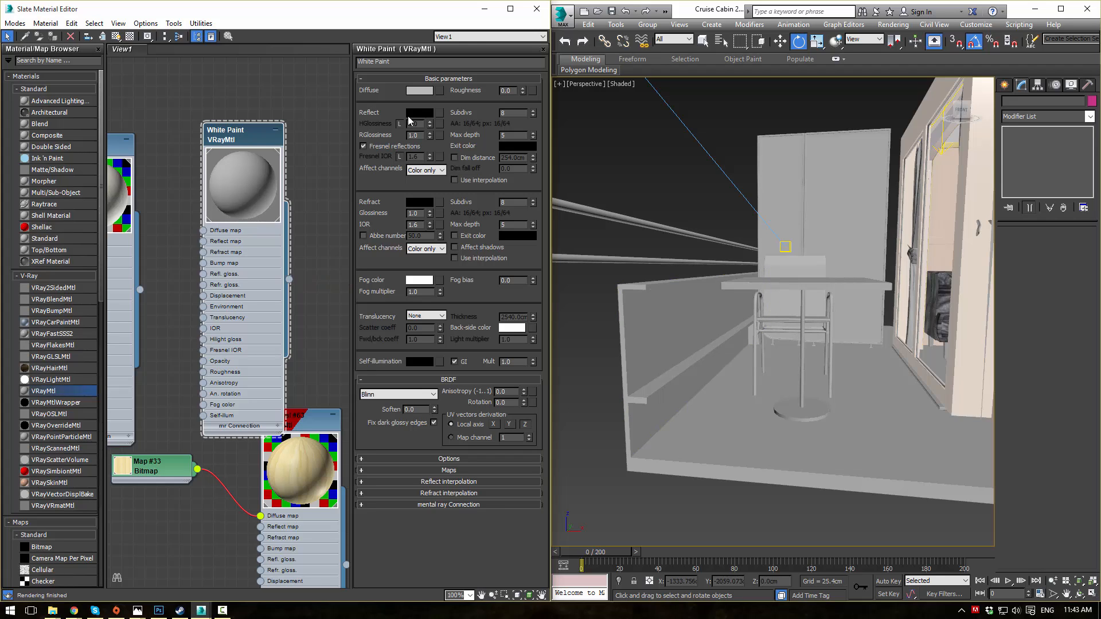
- Set the White Paint diffuse color to a slightly bluish white with red 216, green 227 and blue 227
left_click(421, 91)
left_click_drag(376, 132, 441, 142)
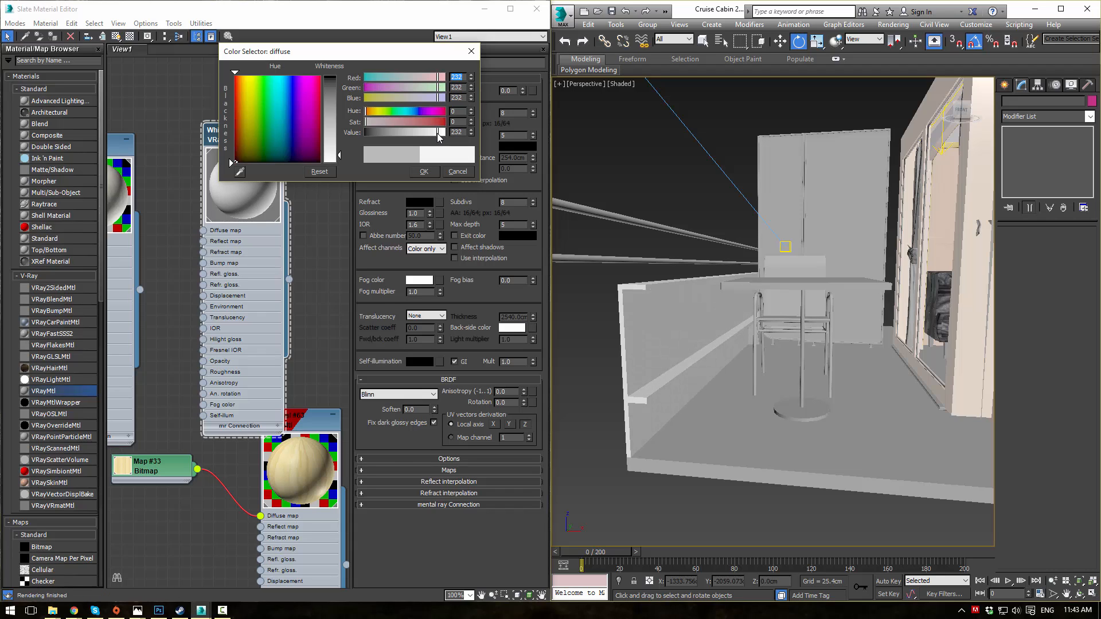
left_click_drag(439, 136, 438, 137)
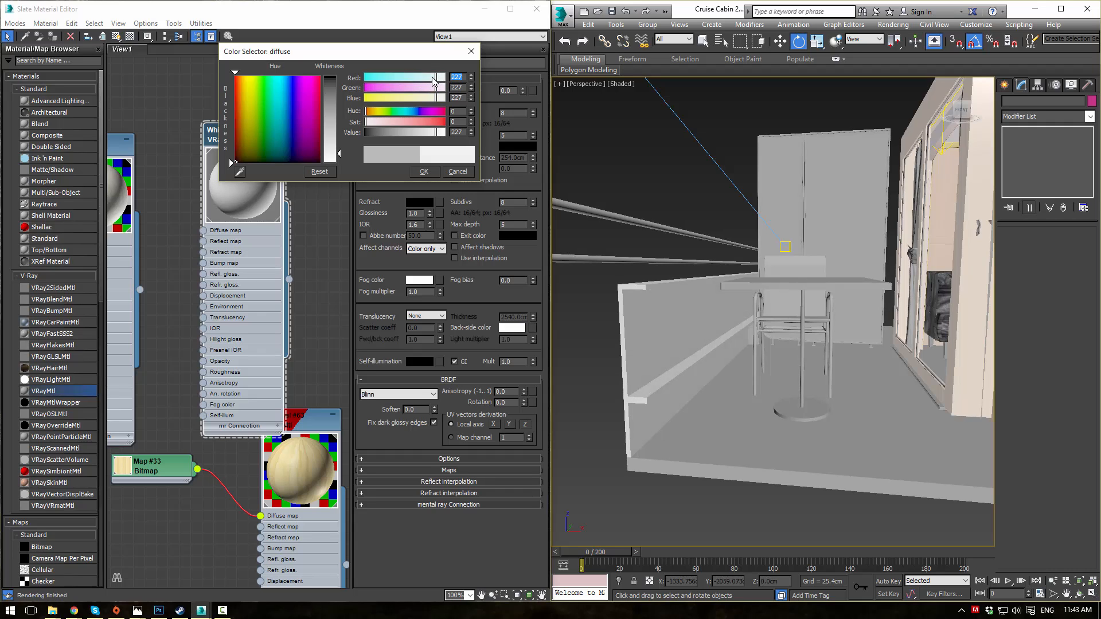
left_click(433, 78)
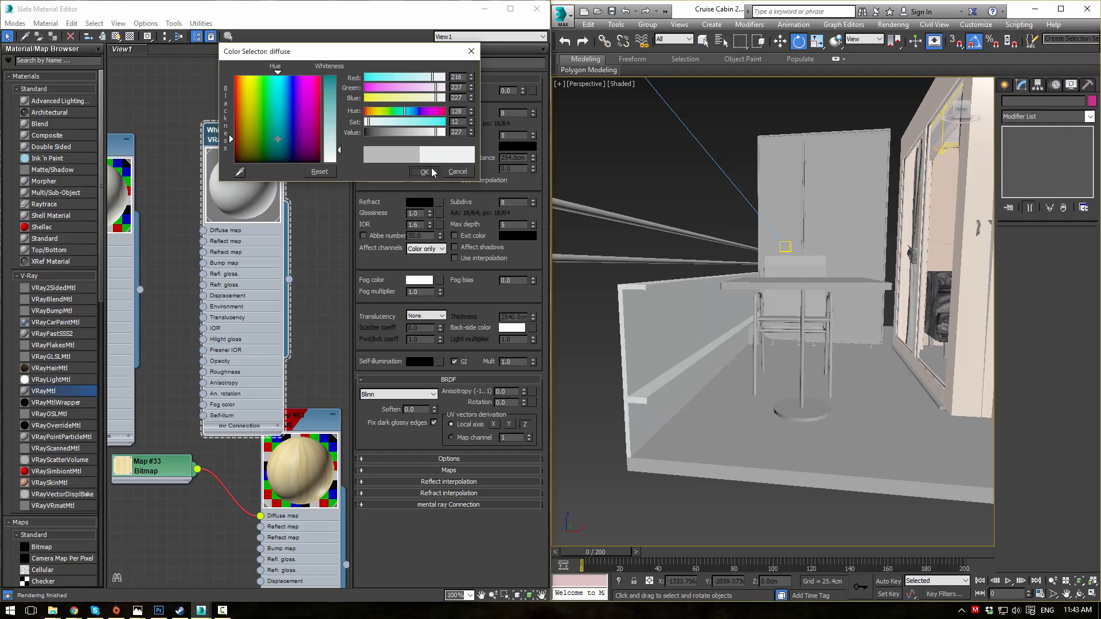
left_click(433, 172)
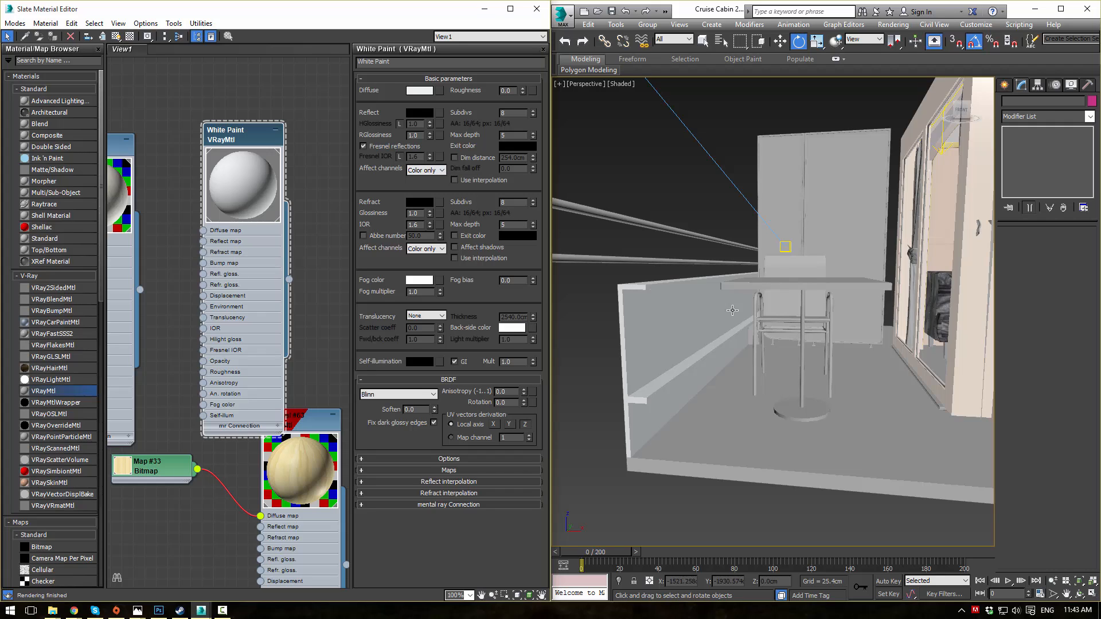
- Reposition the White Paint node and turn on its shaded display in the viewport
left_click_drag(239, 134, 263, 100)
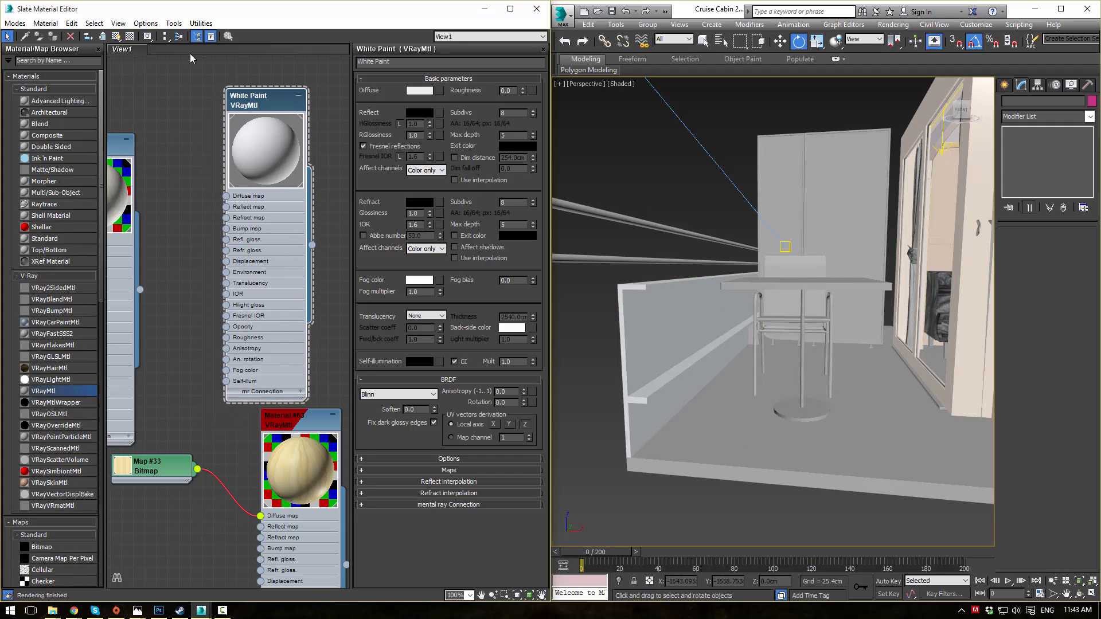
left_click(115, 37)
left_click(339, 83)
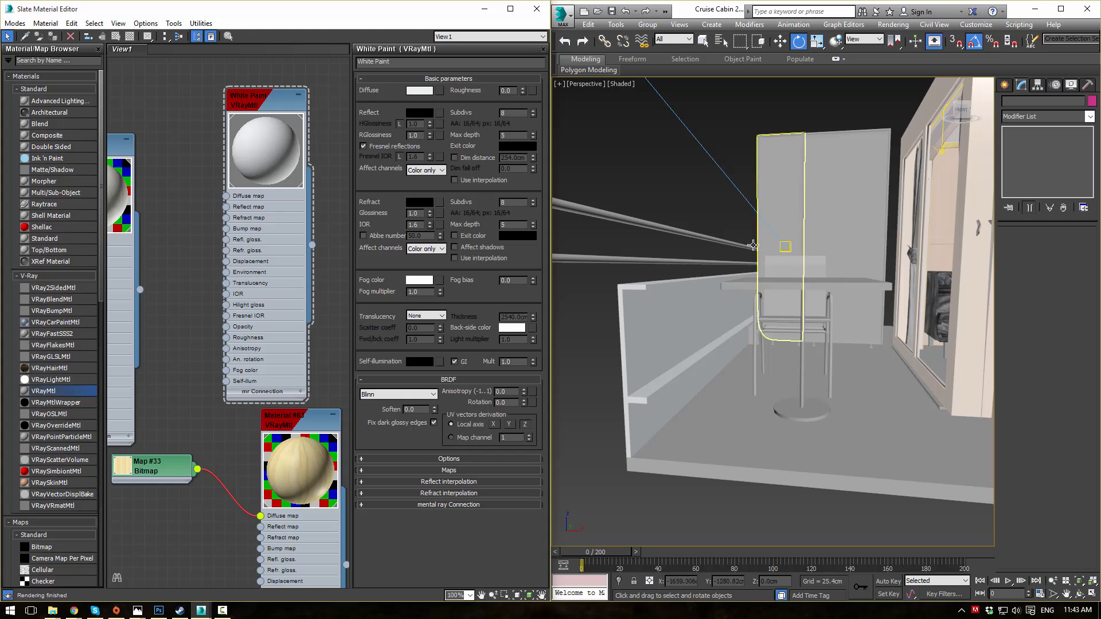
mouse_move(769, 261)
middle_mouse_down("alt")
mouse_move(728, 244)
mouse_move(725, 226)
mouse_move(726, 243)
middle_mouse_up("alt")
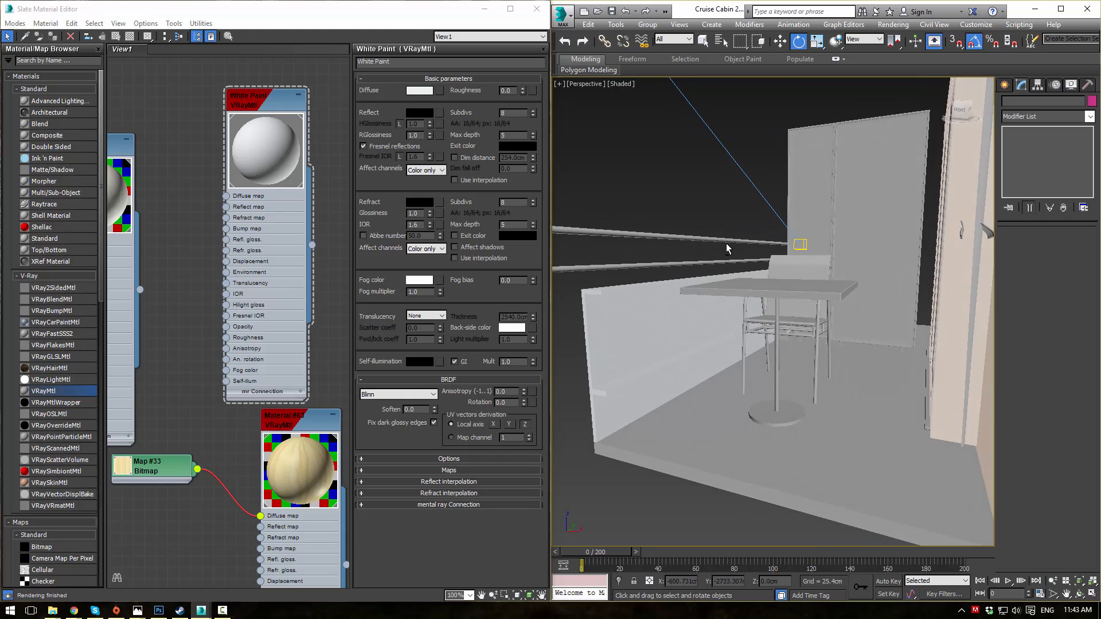
- Connect a standard Noise map to White Paint's bump slot and place its node beside the material
left_click_drag(244, 89, 279, 66)
left_click_drag(227, 173, 229, 172)
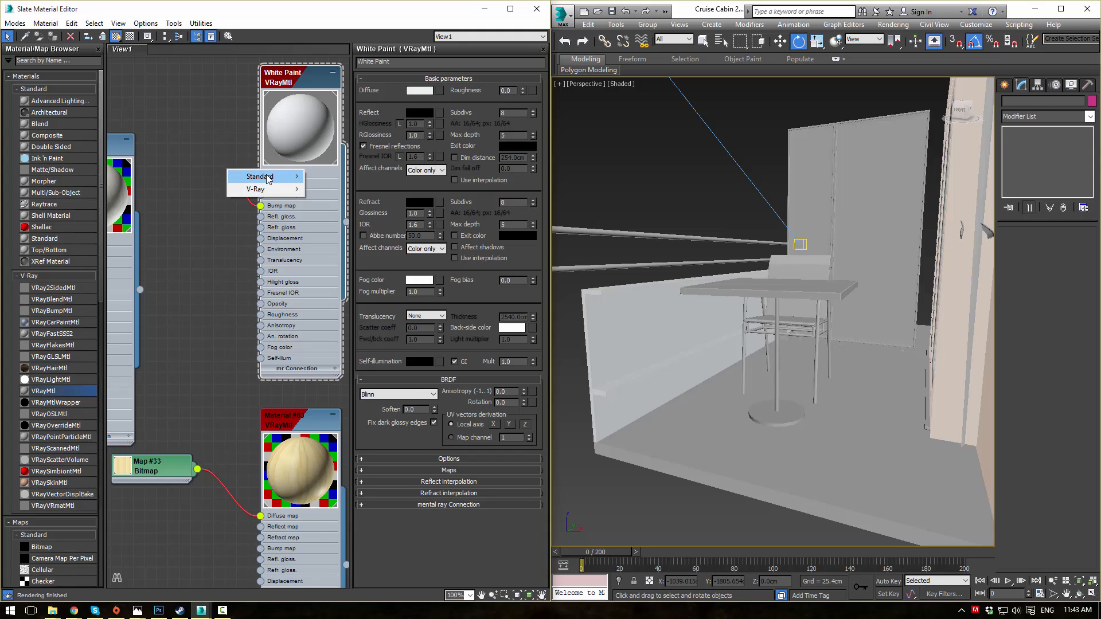
mouse_move(259, 177)
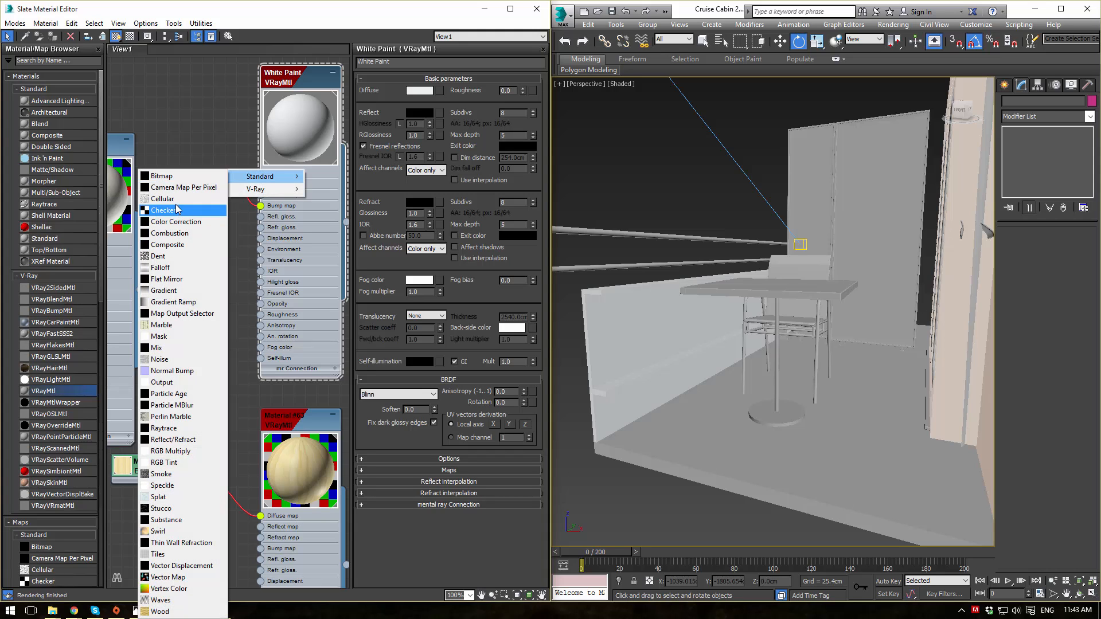
left_click(191, 360)
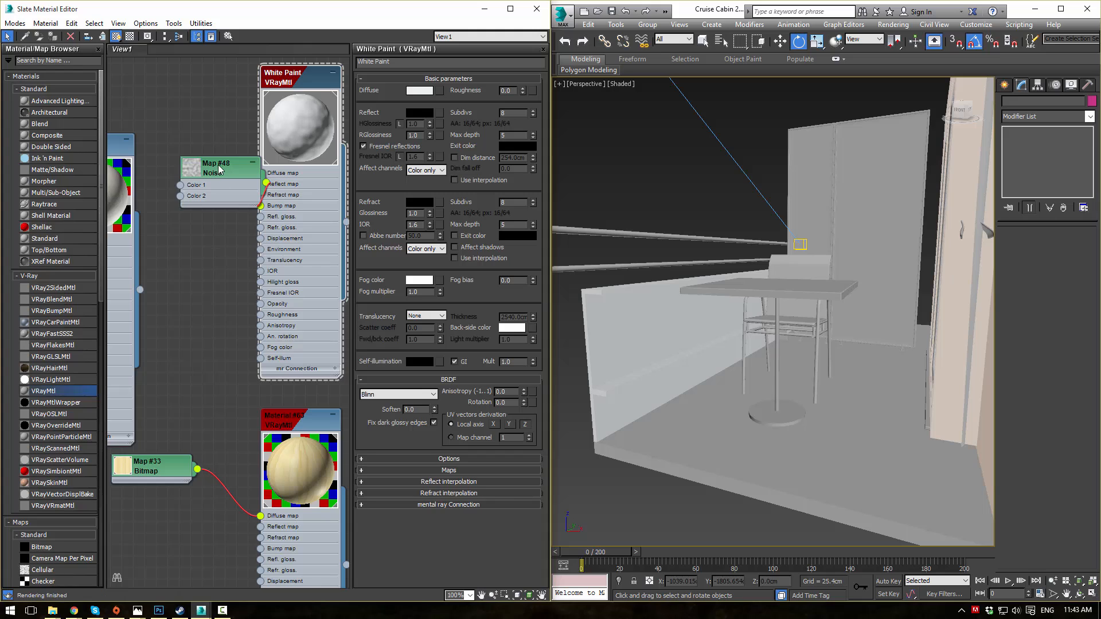
mouse_move(224, 172)
left_mouse_down()
mouse_move(227, 117)
mouse_move(192, 116)
left_mouse_up()
- Open the Noise map's parameters and display the map in the viewport
double_click(193, 116)
left_click(116, 25)
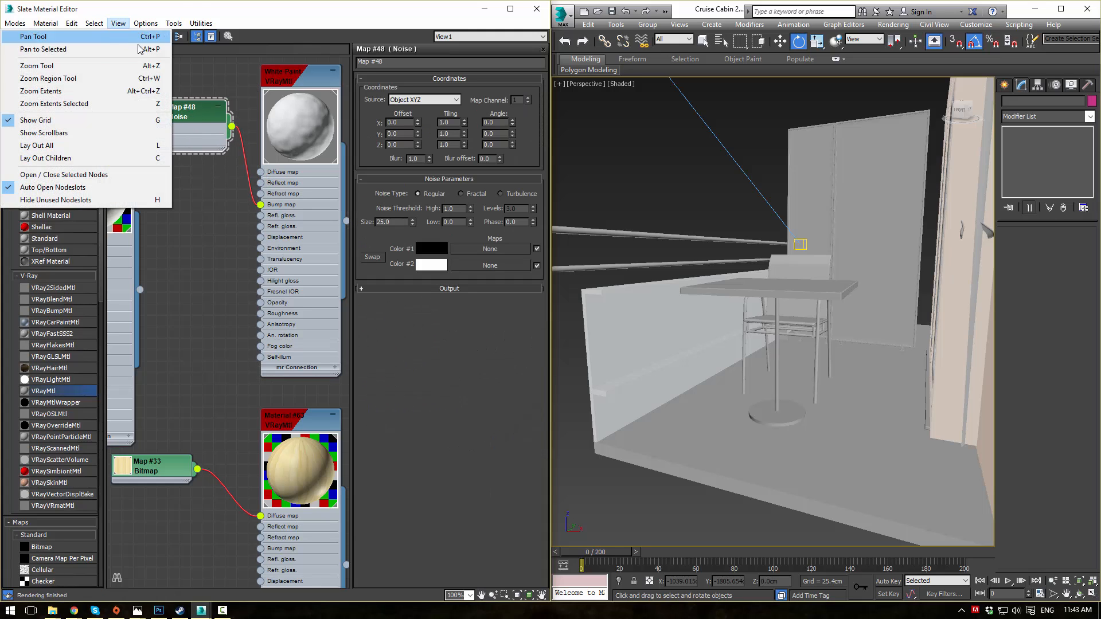
left_click(194, 2)
left_click(117, 36)
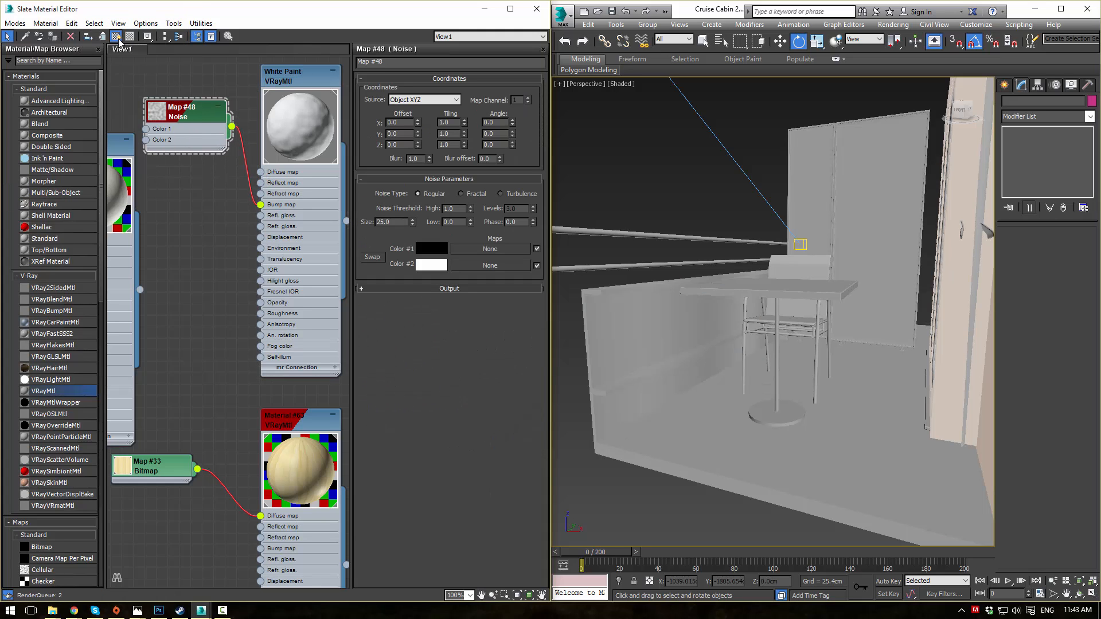
left_click(633, 195)
- Add a UVW Map modifier with Box mapping to the detached balcony wall
left_click(671, 305)
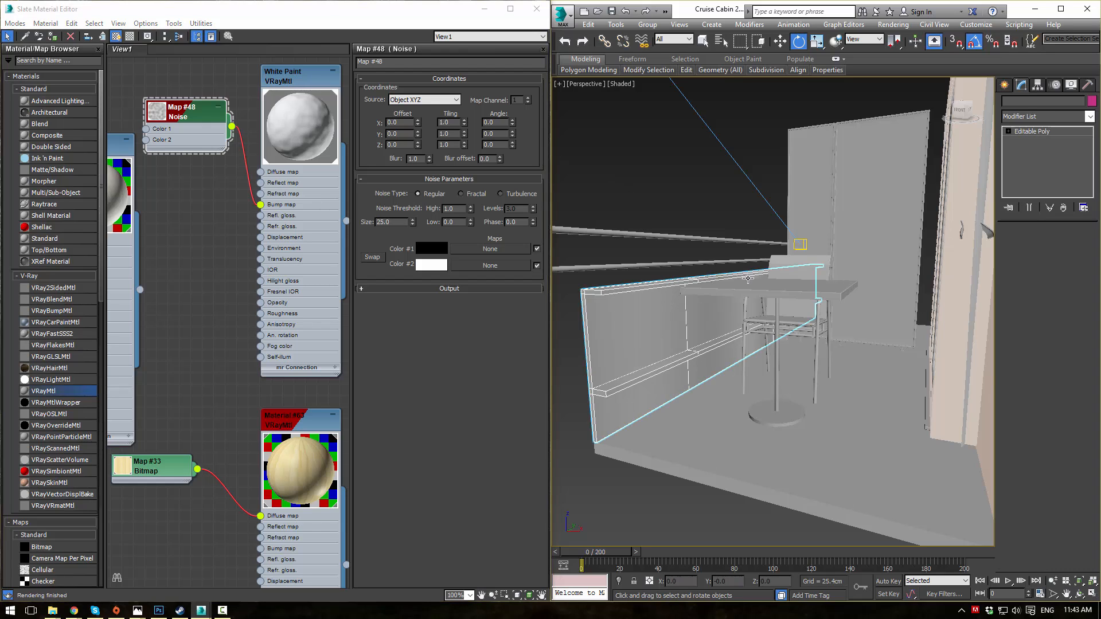
left_click(1091, 119)
type("uvw")
key("Return")
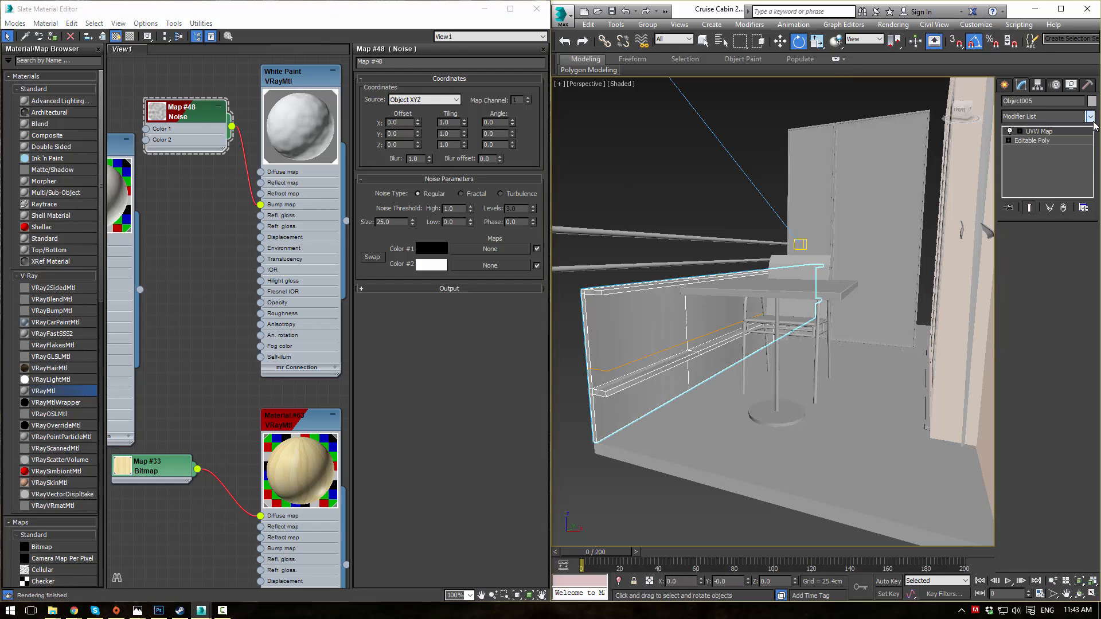
left_click(1024, 299)
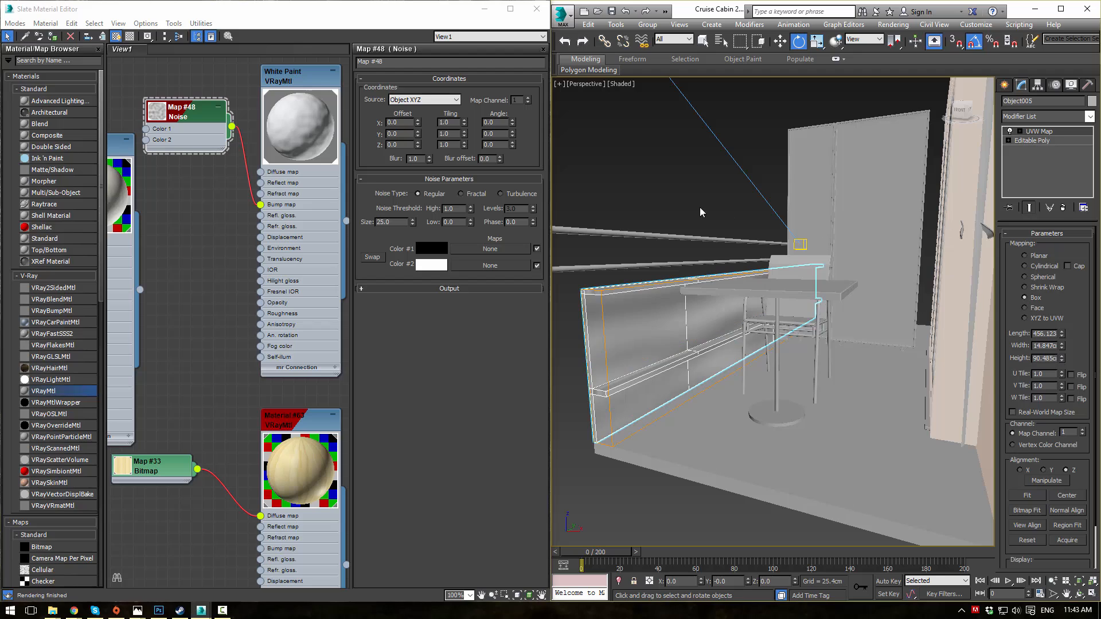
left_click(682, 201)
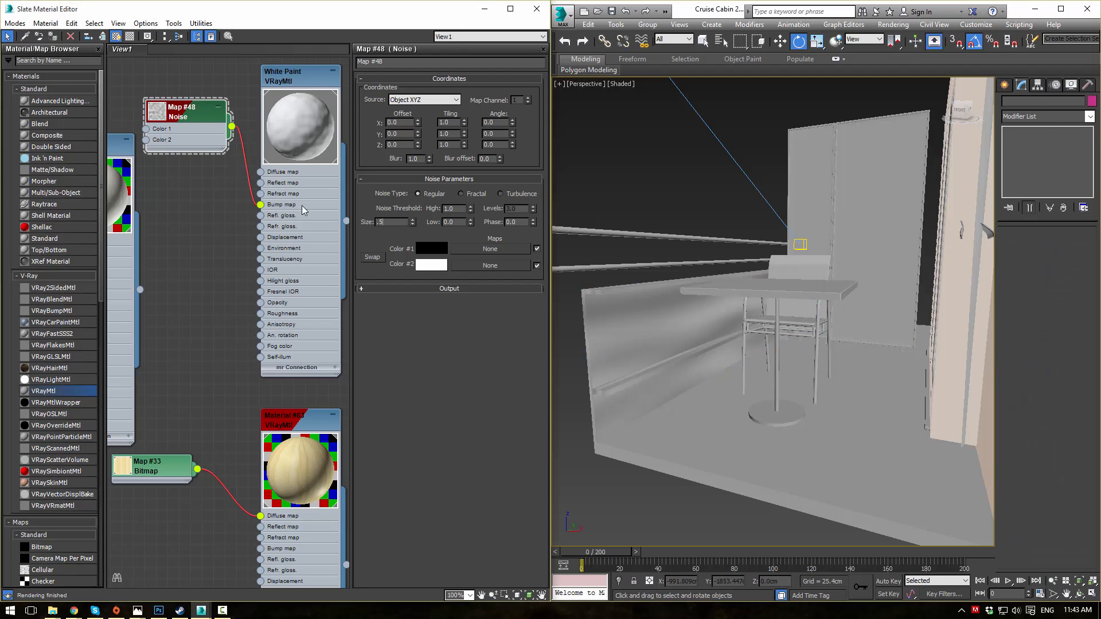
- Set the Noise map's size to 0.5 and check the pattern up close on the wall
key("Return")
scroll(730, 385, "up", 5)
middle_click_drag(730, 386, 891, 427)
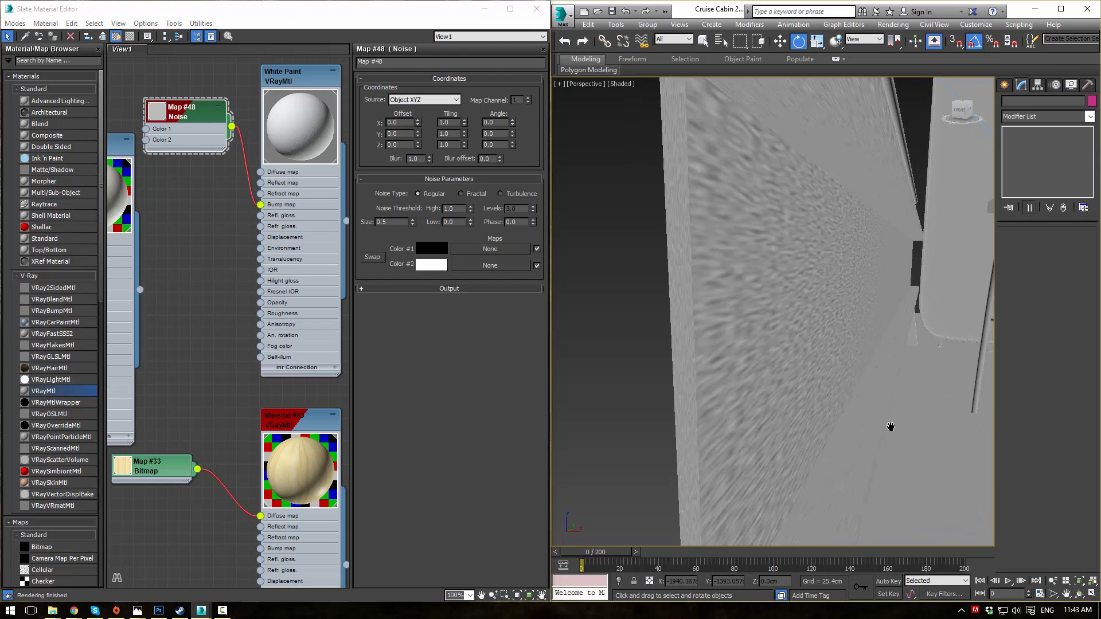
- Reduce the balcony wall's box mapping to a length of about 150.5 cm and a width of about 11.9 cm
scroll(890, 427, "down", 5)
left_click(914, 337)
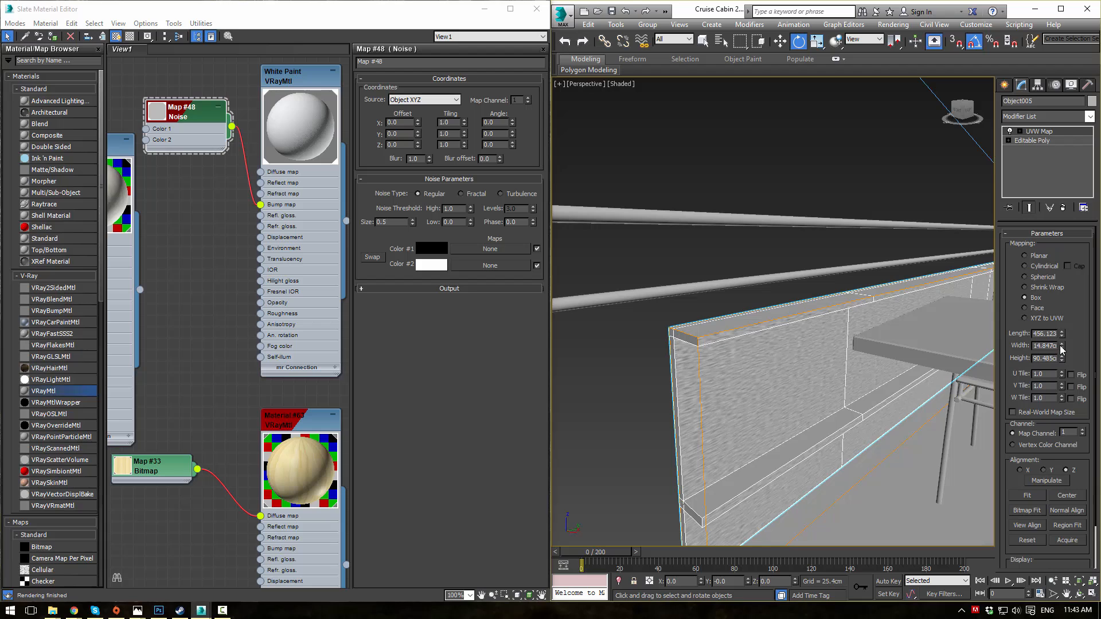
left_click_drag(1060, 350, 1066, 363)
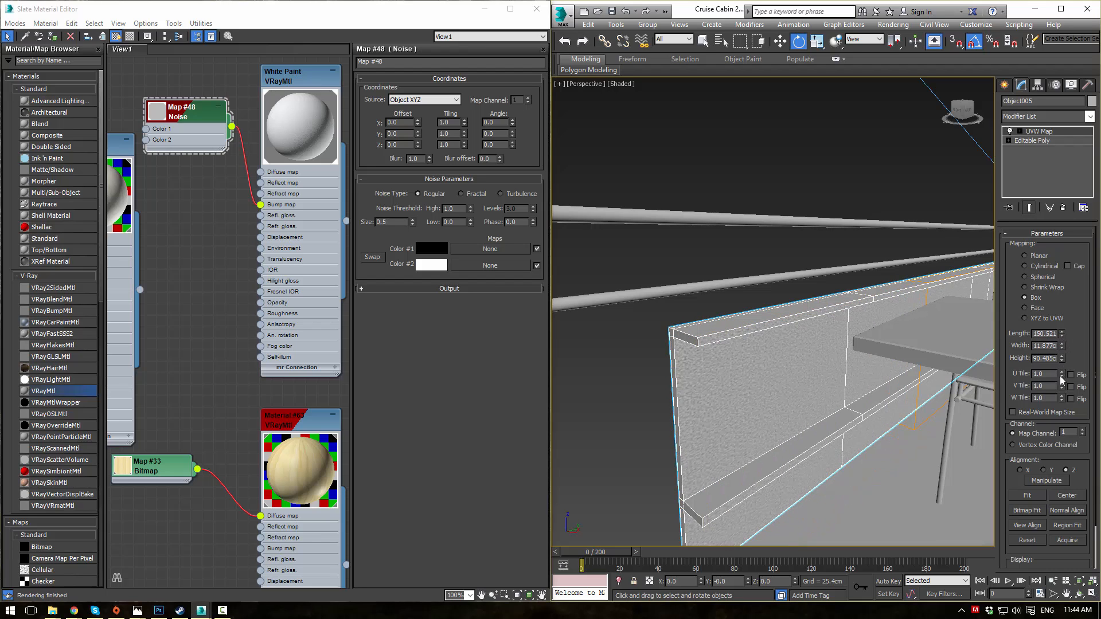
- Adjust the wall's box mapping to a width of about 81.7 cm and a height of about 67.9 cm
middle_click_drag(818, 344, 795, 529, "alt")
scroll(828, 347, "up", 4)
scroll(830, 378, "down", 1)
scroll(834, 373, "up", 2)
scroll(835, 371, "down", 1)
scroll(794, 529, "down", 2)
scroll(795, 528, "up", 2)
scroll(795, 528, "down", 1)
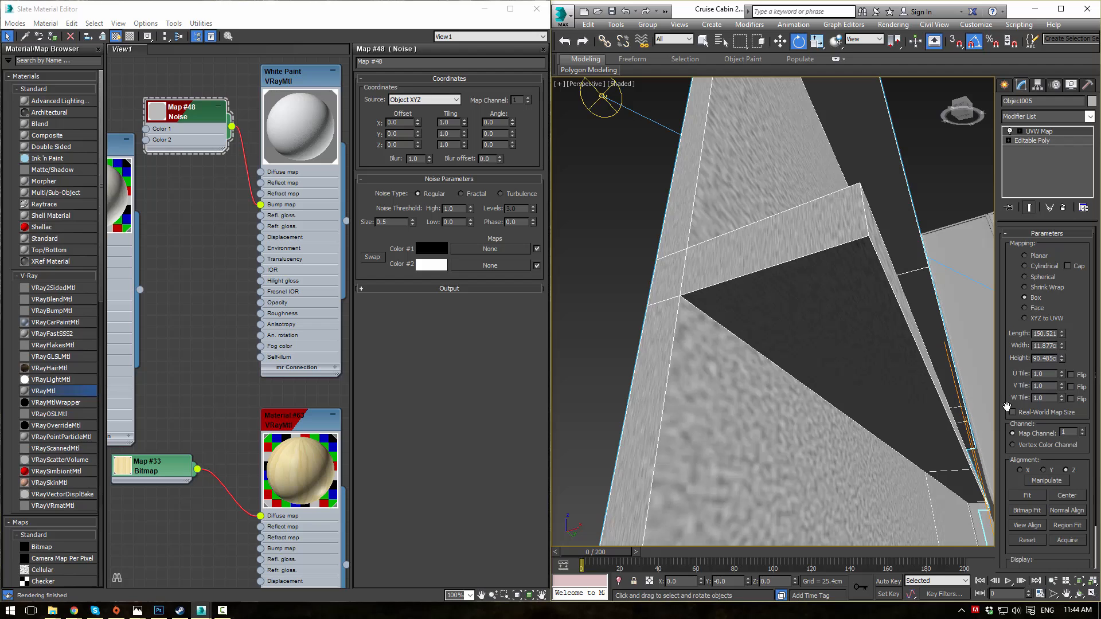
left_click_drag(1061, 359, 1060, 187)
scroll(745, 462, "down", 5)
middle_click_drag(757, 390, 767, 439, "alt")
scroll(785, 463, "up", 3)
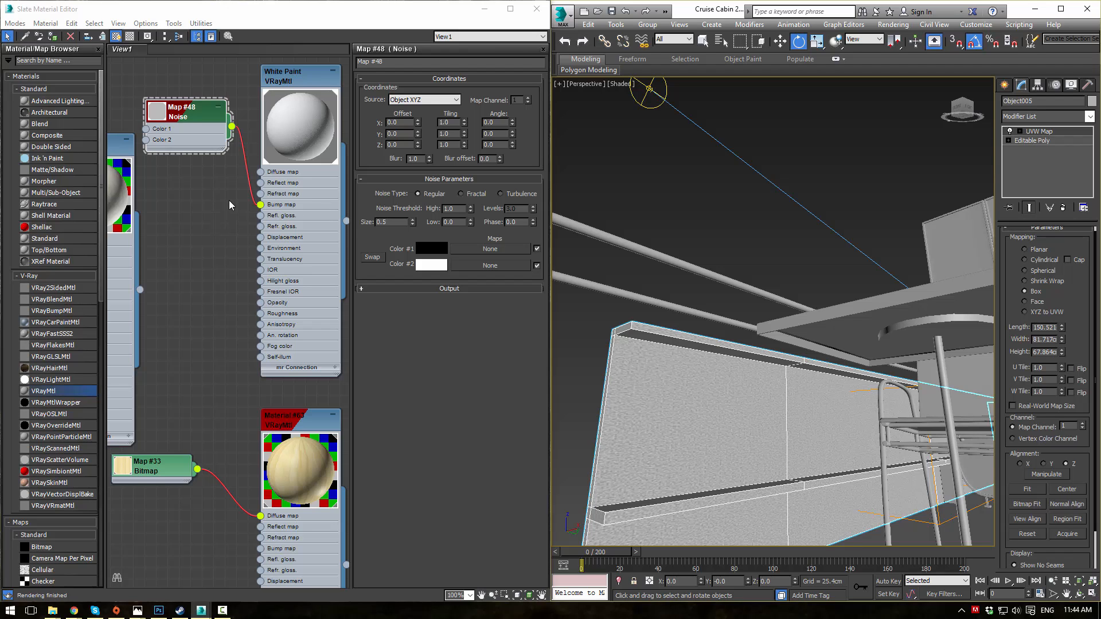
- Set the White Paint material's bump amount to 40 in its maps settings
middle_click_drag(229, 203, 222, 229)
scroll(221, 229, "up", 3)
double_click(330, 75)
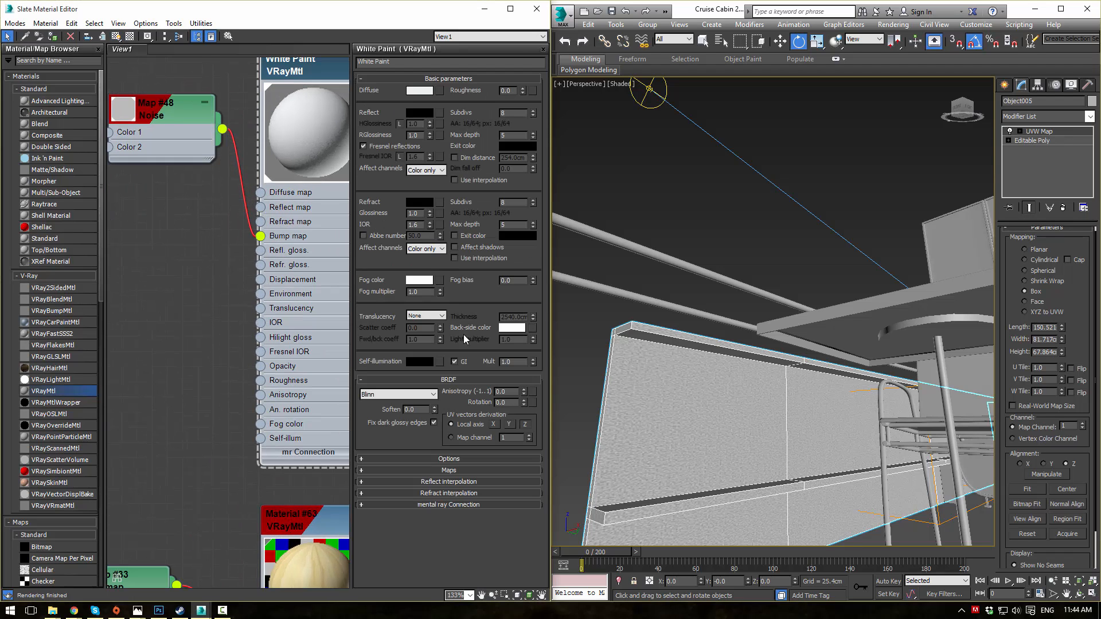
left_click(435, 470)
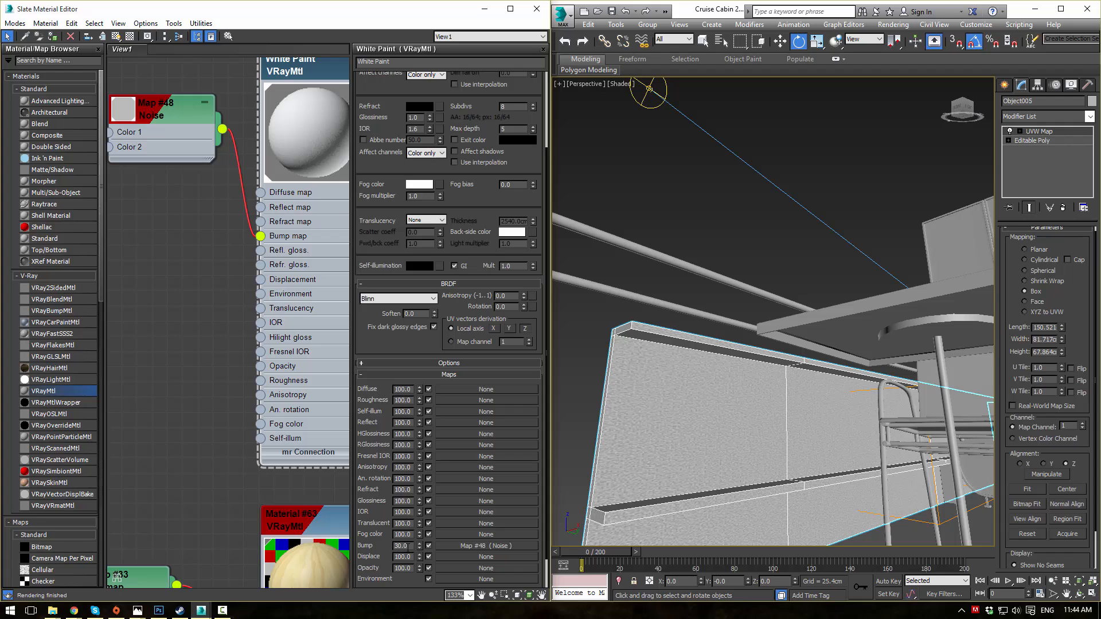
type("40")
key("Return")
middle_click_drag(206, 296, 181, 333)
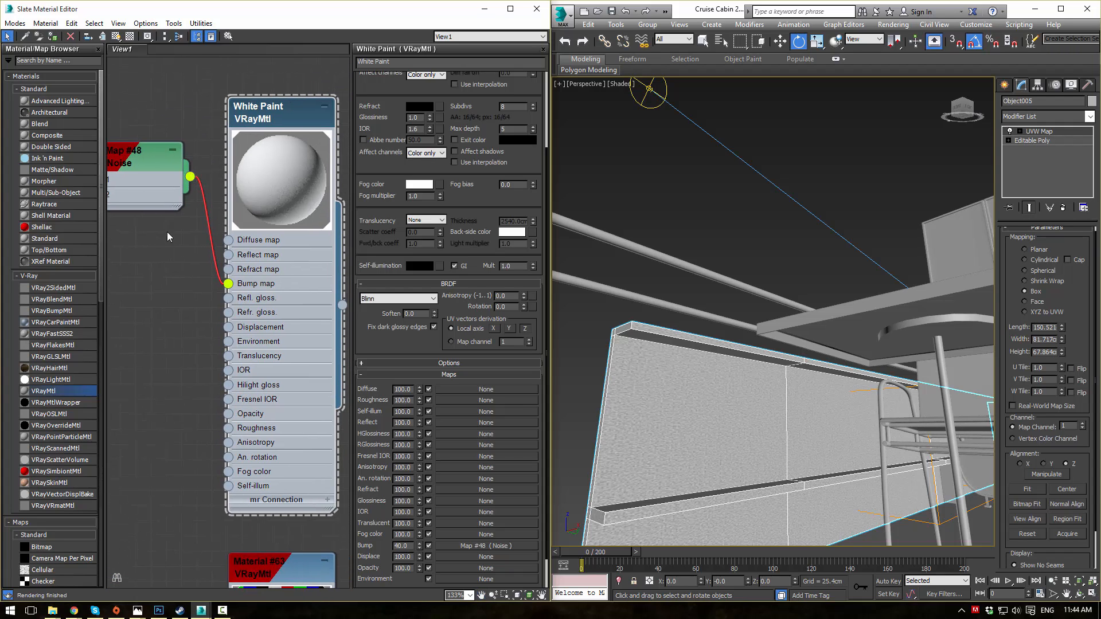
middle_click_drag(168, 237, 191, 259)
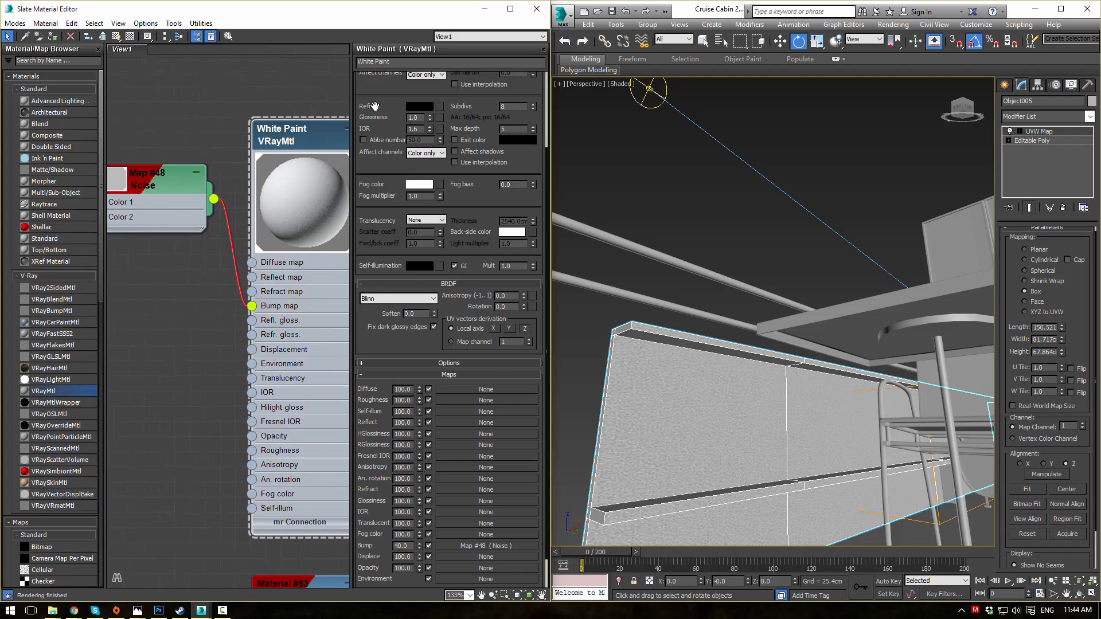
- Set the White Paint material's reflection colour to a dark grey with a value of 45
left_click_drag(374, 106, 376, 202)
left_click(422, 112)
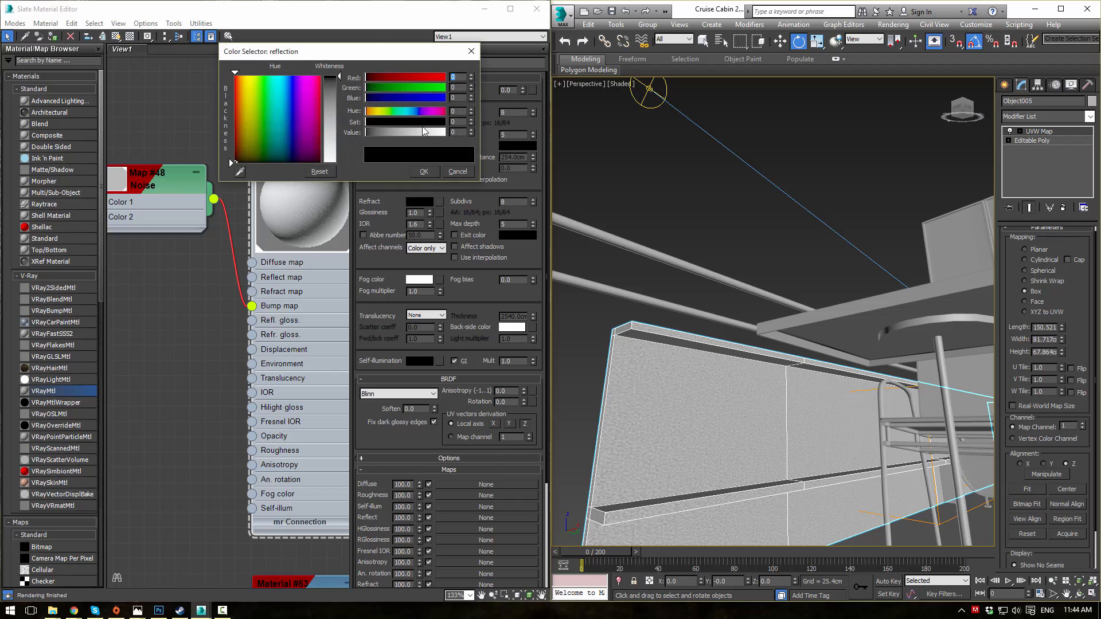
left_click_drag(380, 133, 416, 163)
left_click(424, 171)
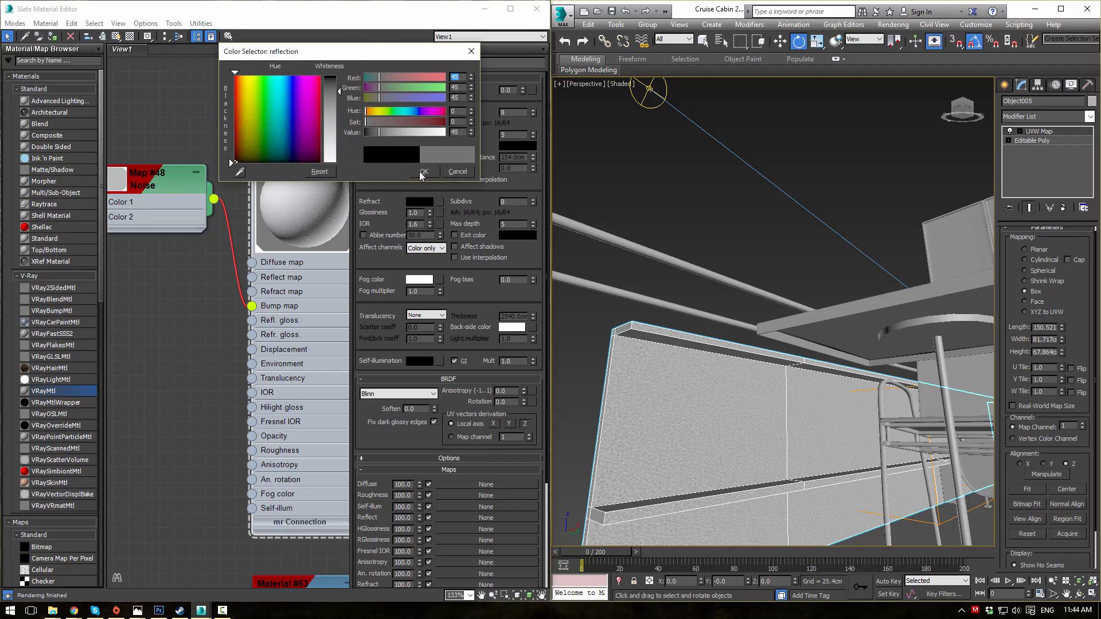
- Show the checkered background in White Paint's preview and set its reflection glossiness to 0.7
left_click(130, 36)
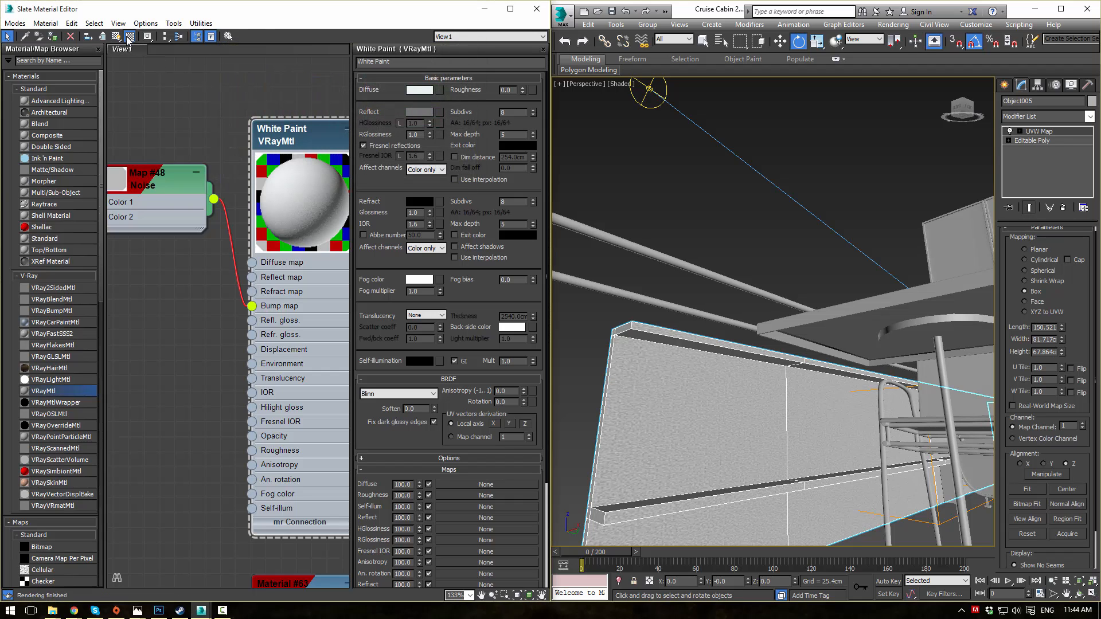
scroll(247, 212, "up", 4)
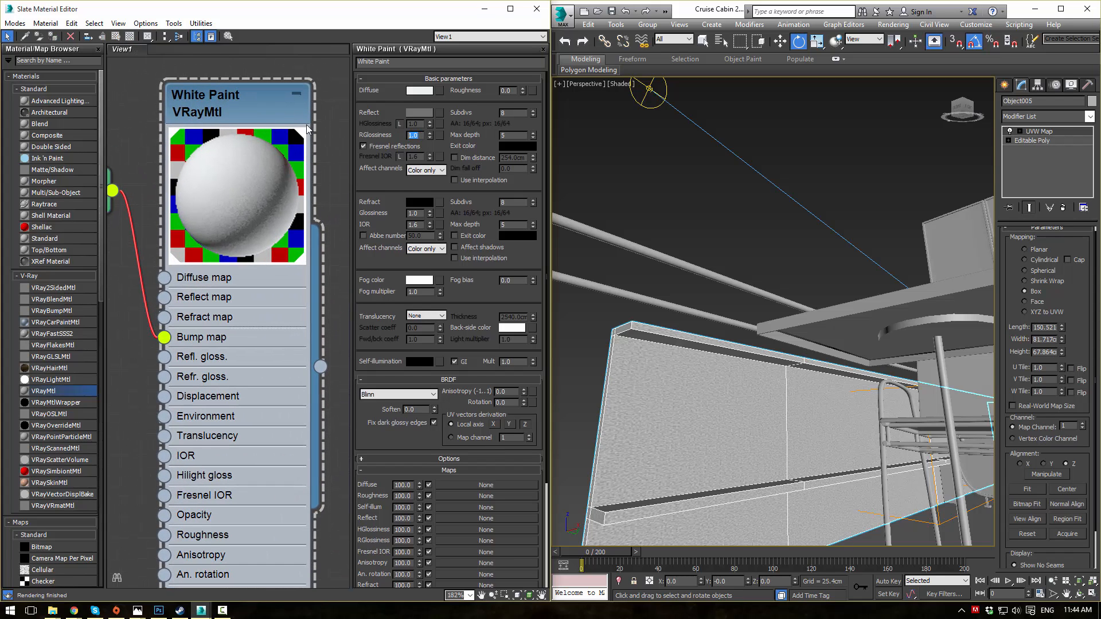
type(".7")
key("Return")
- Apply the White Paint material to the balcony table's top
left_click(674, 200)
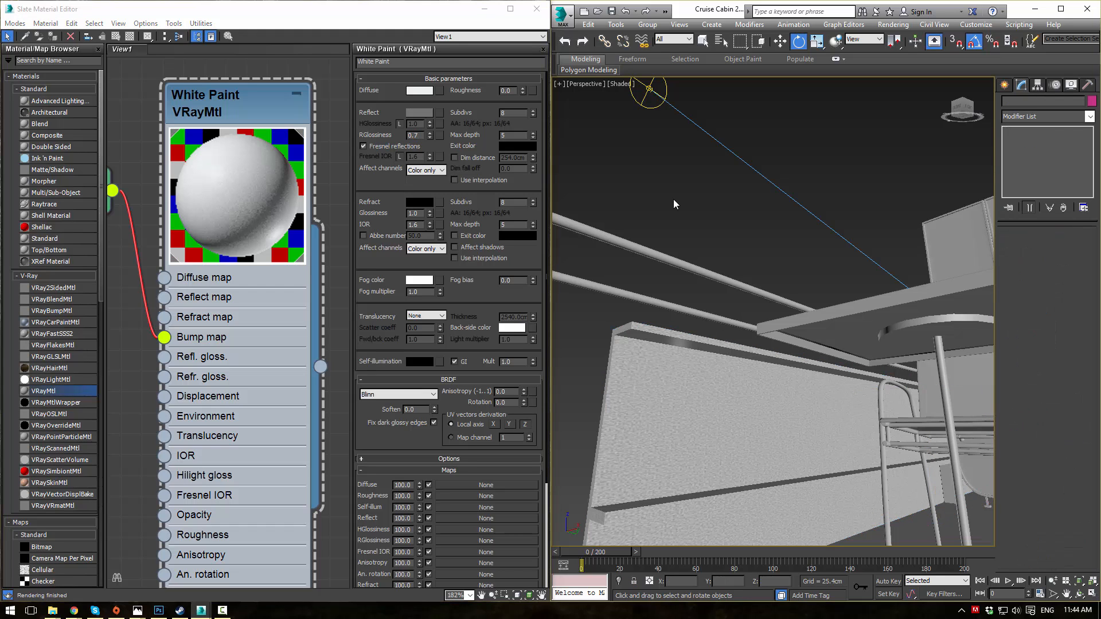
middle_click_drag(692, 256, 576, 242, "alt")
middle_click_drag(631, 267, 606, 220)
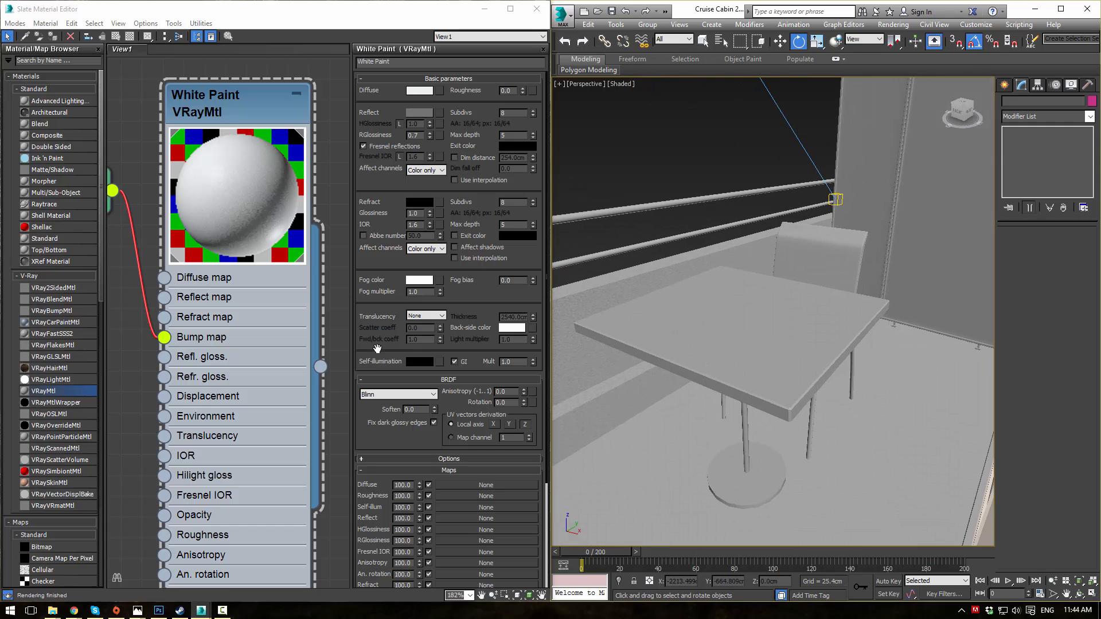
mouse_move(319, 372)
left_mouse_down()
mouse_move(622, 370)
mouse_move(725, 355)
mouse_move(779, 403)
left_mouse_up()
mouse_move(780, 403)
middle_mouse_down("alt")
mouse_move(737, 386)
mouse_move(763, 391)
mouse_move(777, 409)
mouse_move(769, 415)
middle_mouse_up("alt")
- Look through the material nodes for an existing fabric material that can be reused for the chair
scroll(269, 189, "down", 10)
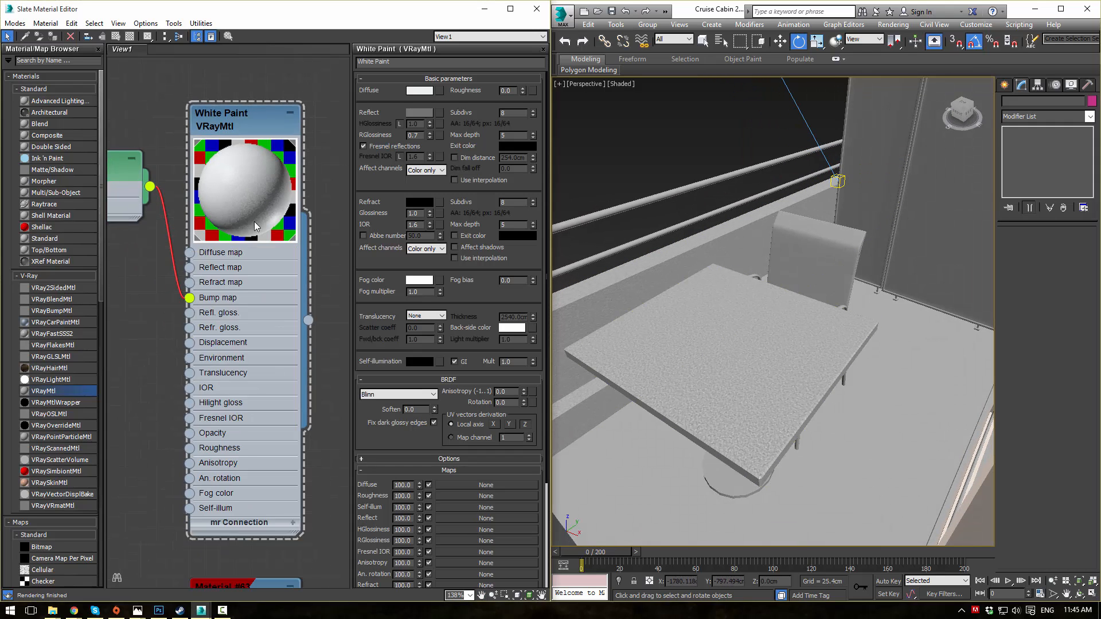
middle_click_drag(251, 141, 253, 111)
scroll(192, 453, "up", 1)
middle_click_drag(193, 441, 259, 265)
scroll(260, 265, "up", 3)
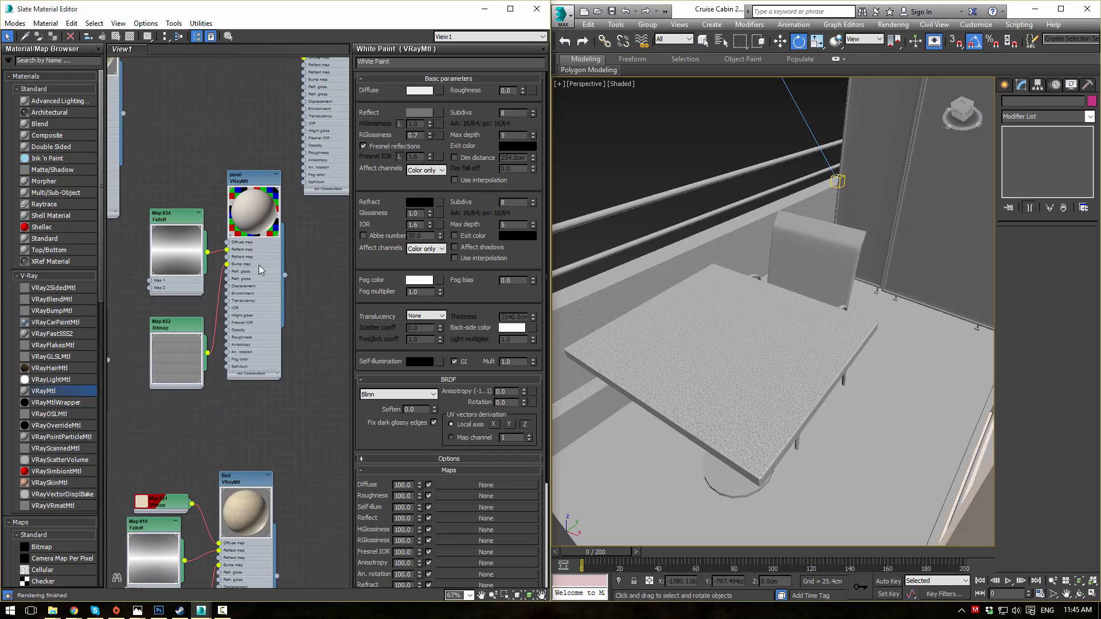
scroll(262, 289, "down", 3)
middle_click_drag(287, 230, 342, 31)
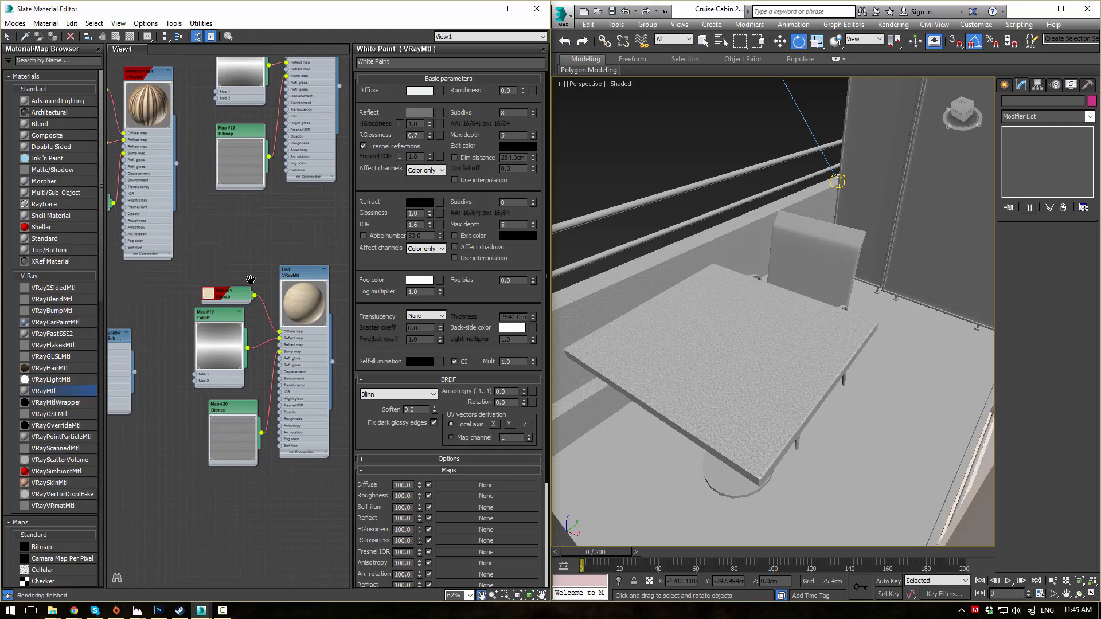
middle_click_drag(251, 280, 347, 447)
middle_click_drag(160, 227, 297, 9)
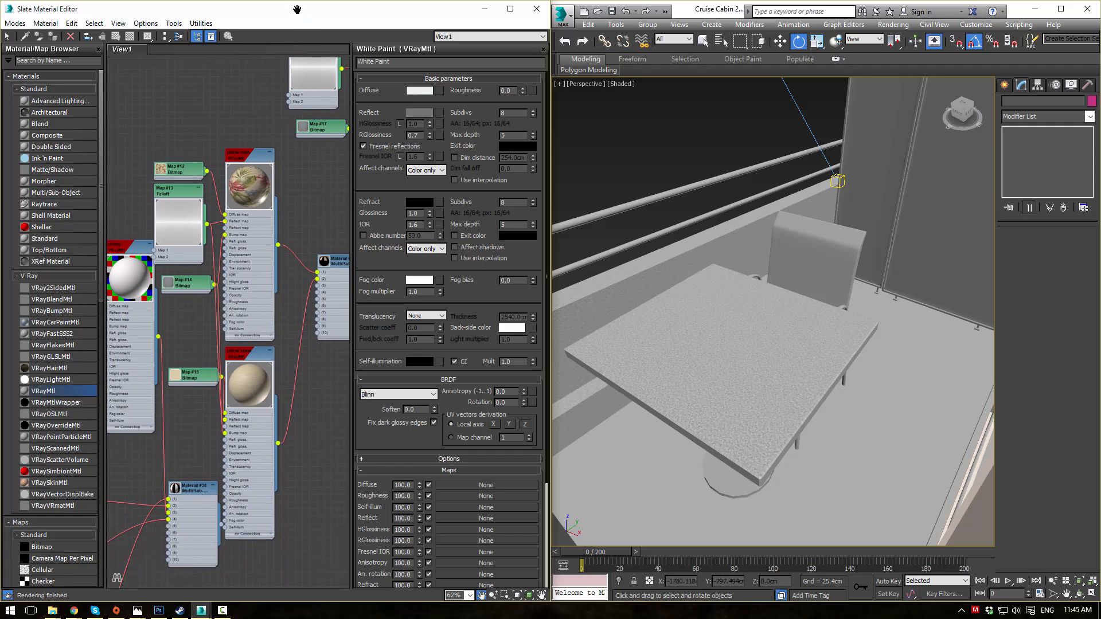
middle_click_drag(161, 107, 169, 70)
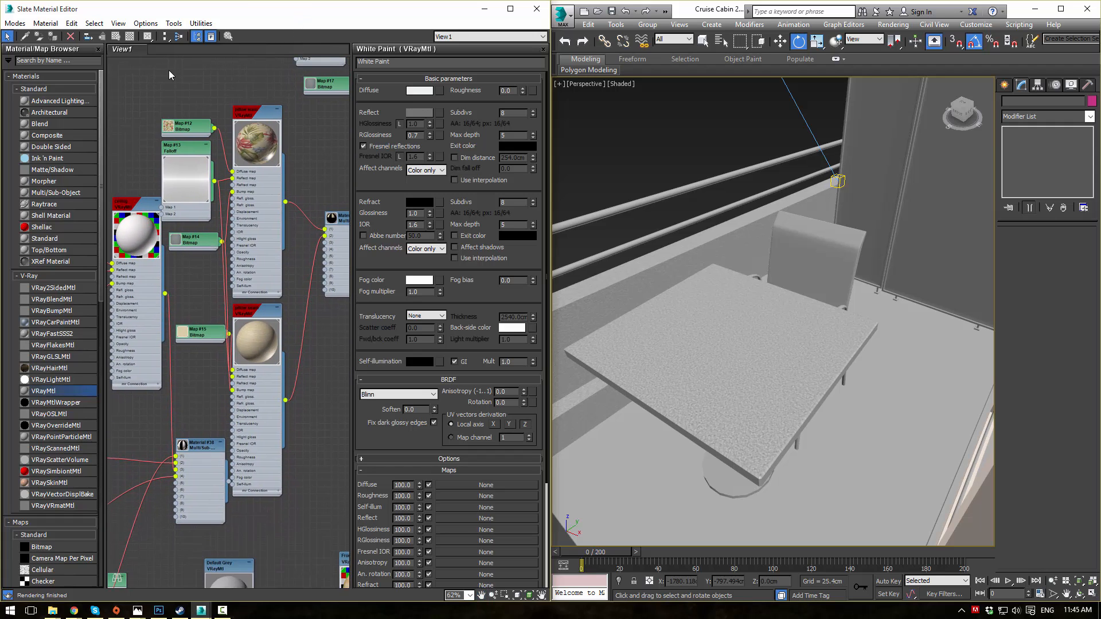
- Duplicate the pillow main material together with its diffuse, falloff and bump maps into an empty area of the node view
scroll(202, 118, "up", 3)
middle_click_drag(191, 106, 169, 84)
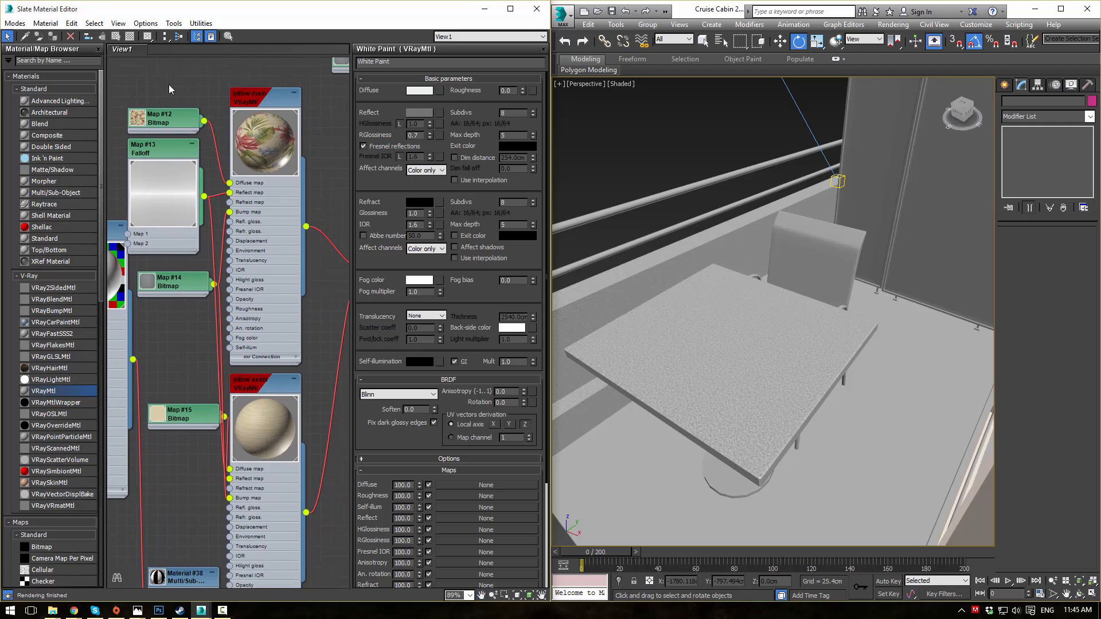
scroll(137, 291, "up", 3)
middle_click_drag(161, 326, 171, 313)
scroll(192, 302, "down", 2)
middle_click_drag(201, 270, 178, 309)
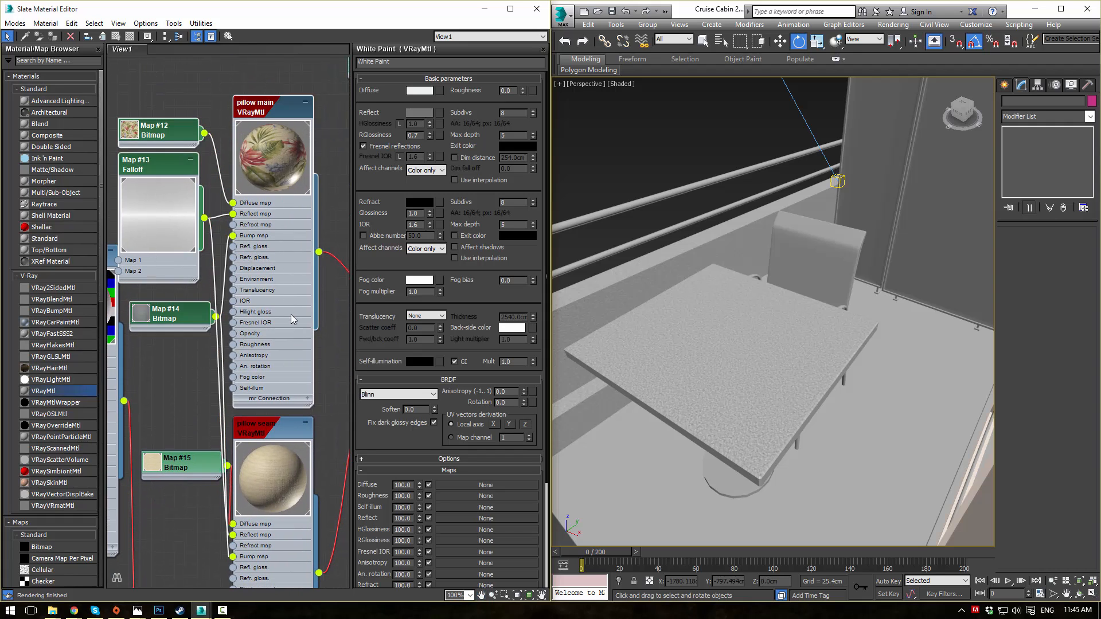
scroll(291, 314, "down", 10)
scroll(301, 264, "up", 7)
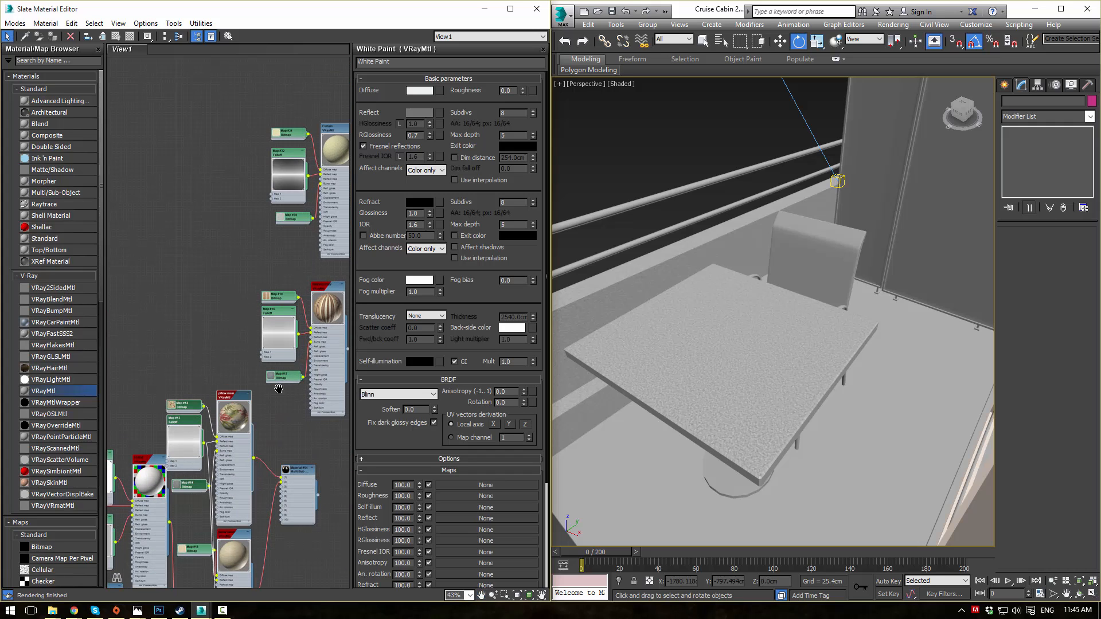
middle_click_drag(259, 335, 245, 169)
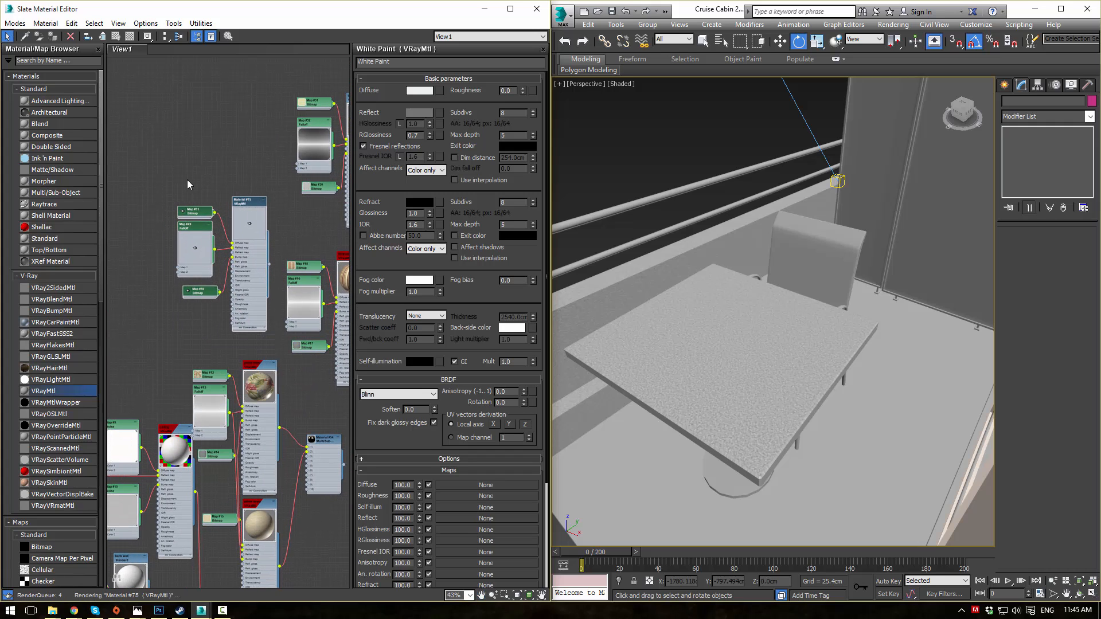
scroll(201, 175, "up", 4)
left_click(244, 209)
middle_click_drag(242, 207, 228, 179)
scroll(228, 178, "up", 1)
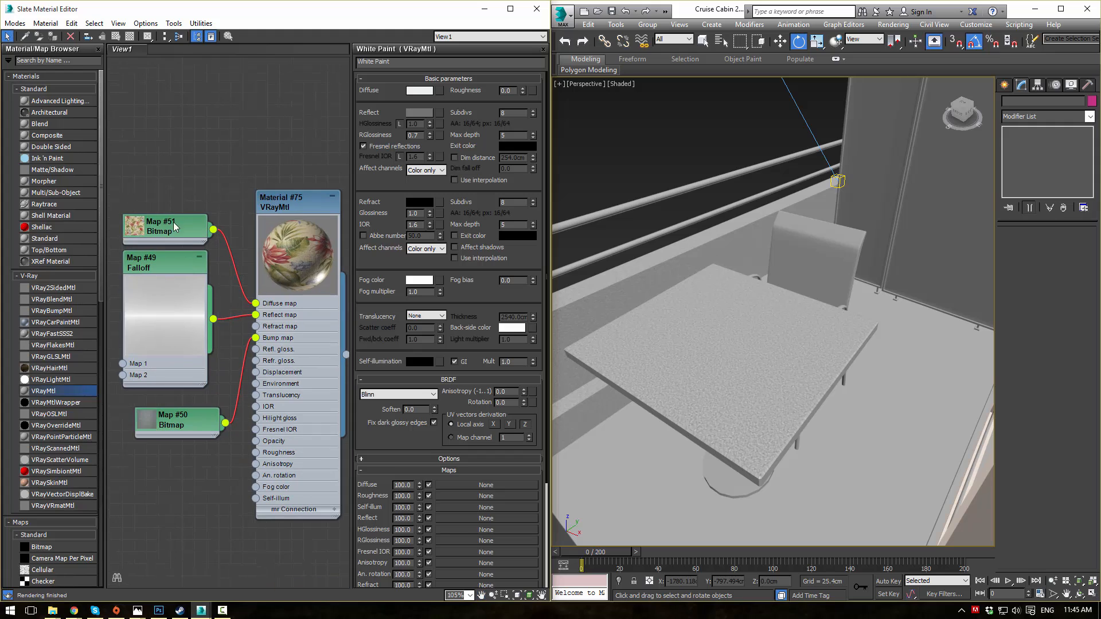
- Delete the floral diffuse bitmap from the copied pillow material and set its diffuse colour to RGB 216, 236, 236
left_click(171, 226)
key("Delete")
double_click(265, 230)
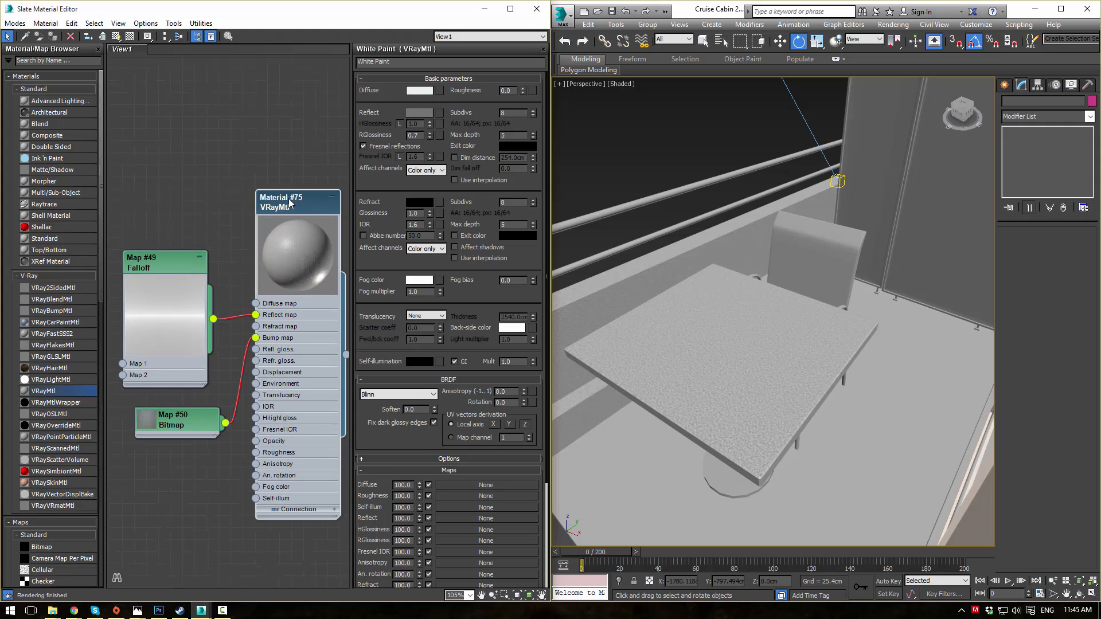
left_click(411, 92)
left_click(441, 133)
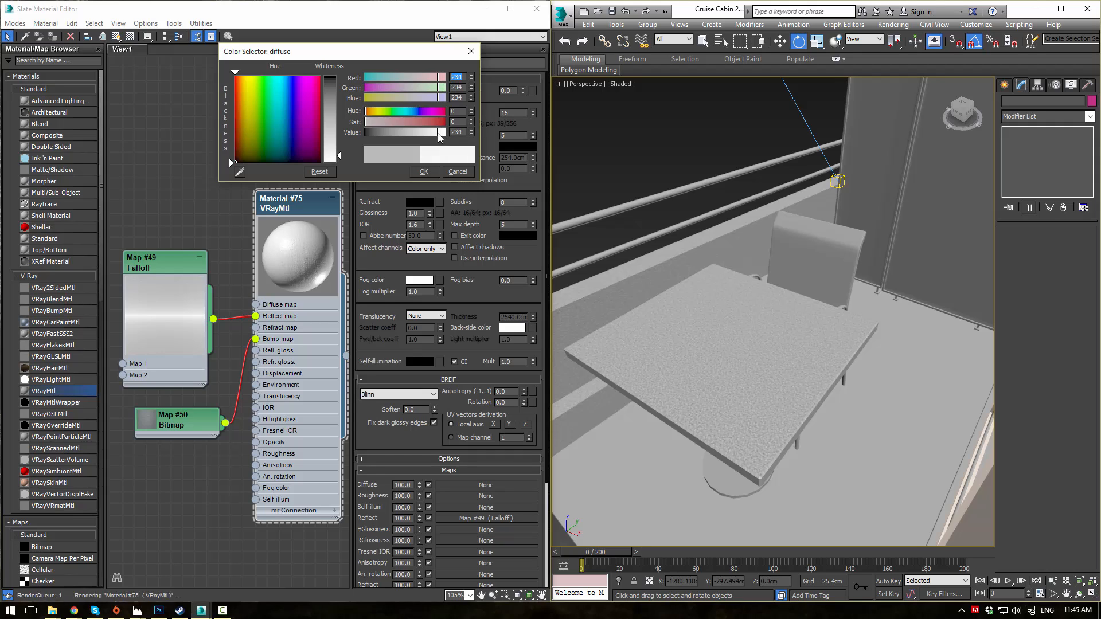
left_click_drag(442, 134, 441, 135)
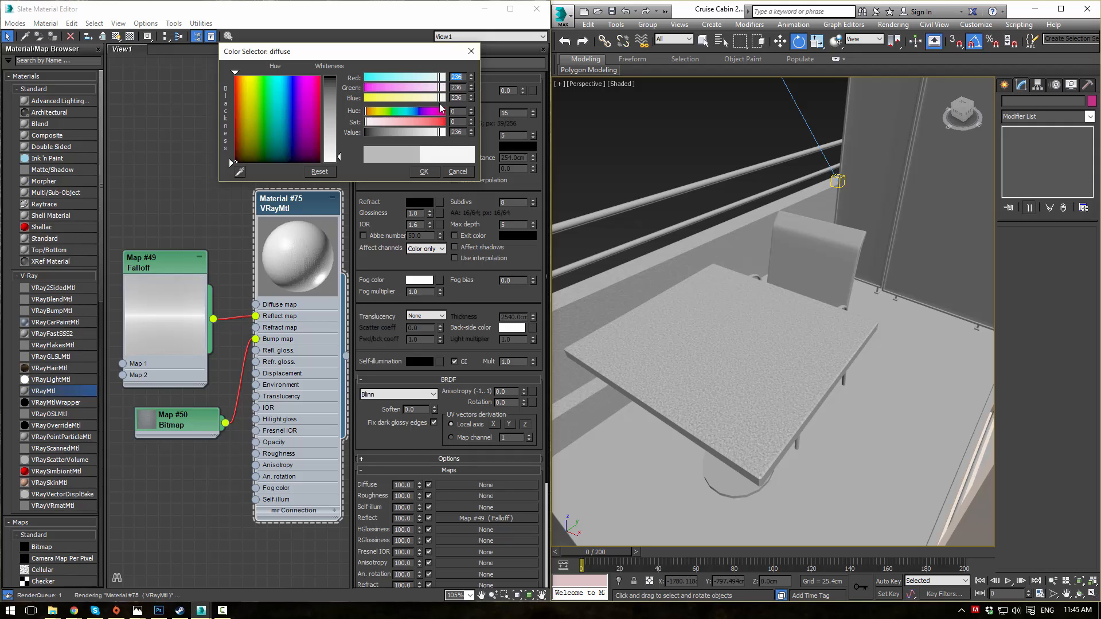
left_click_drag(438, 78, 434, 82)
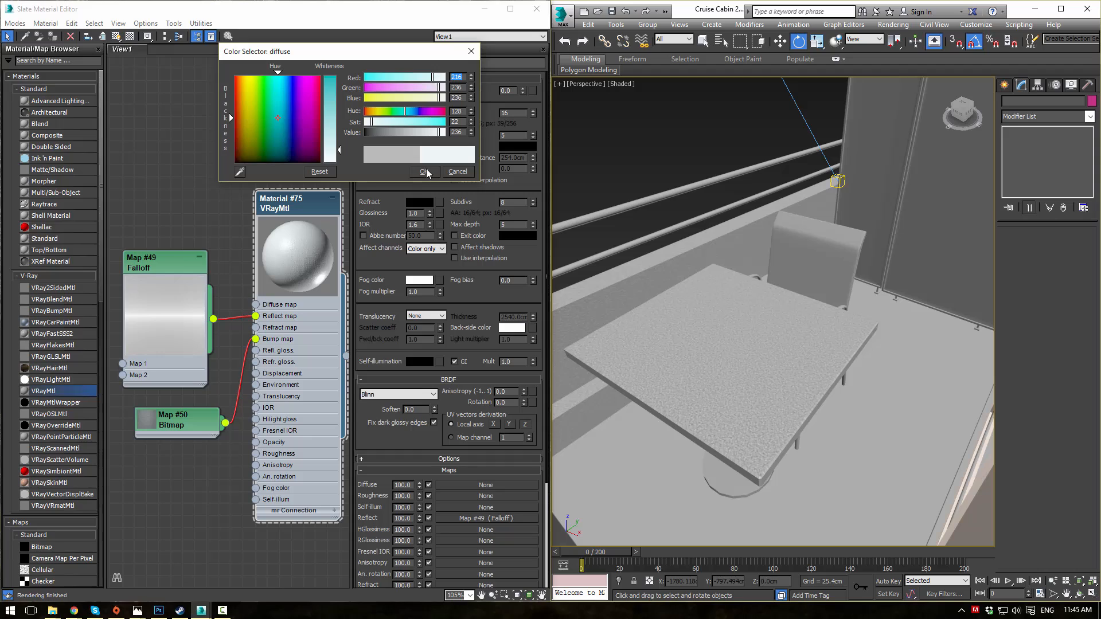
left_click(427, 172)
scroll(304, 267, "up", 5)
- Select the balcony chair behind the table and ungroup it
left_click(814, 268)
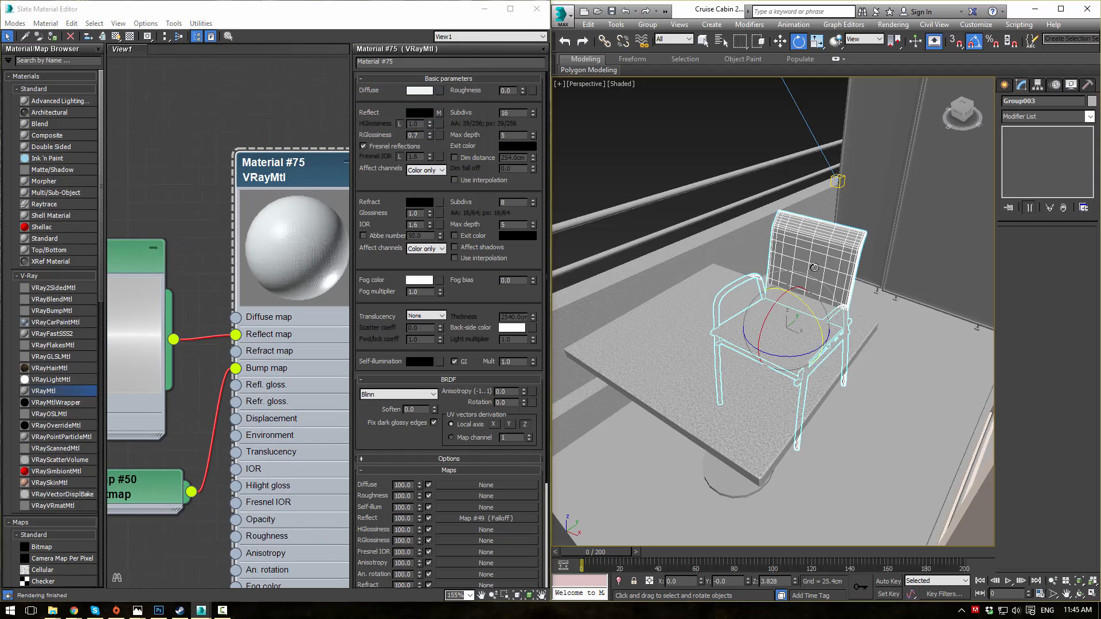
middle_click_drag(814, 268, 797, 298, "alt")
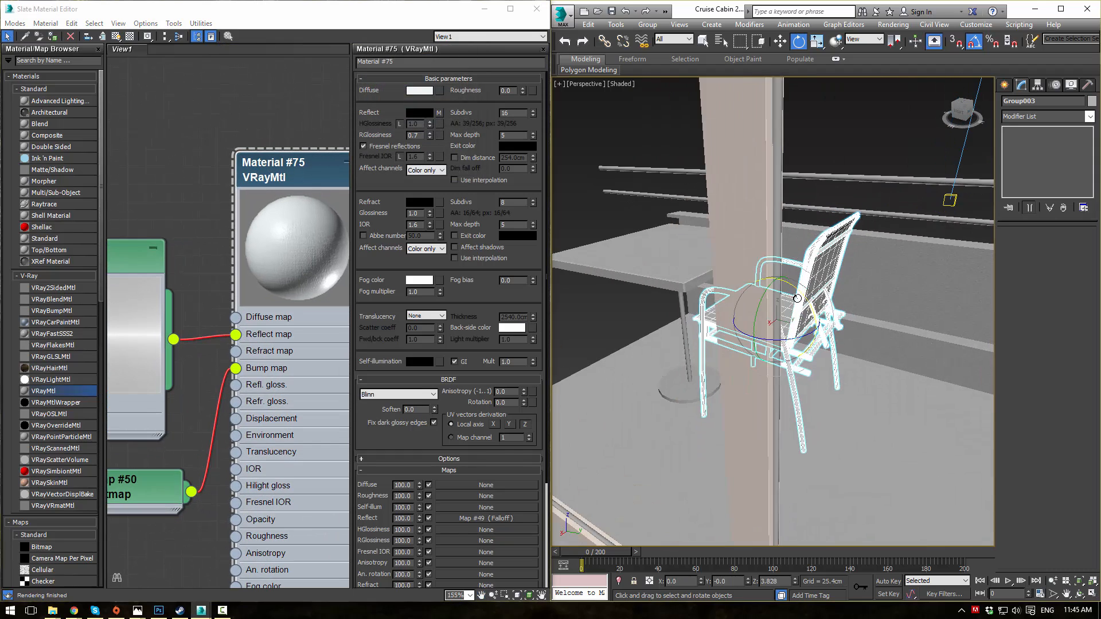
scroll(797, 298, "up", 5)
left_click(647, 25)
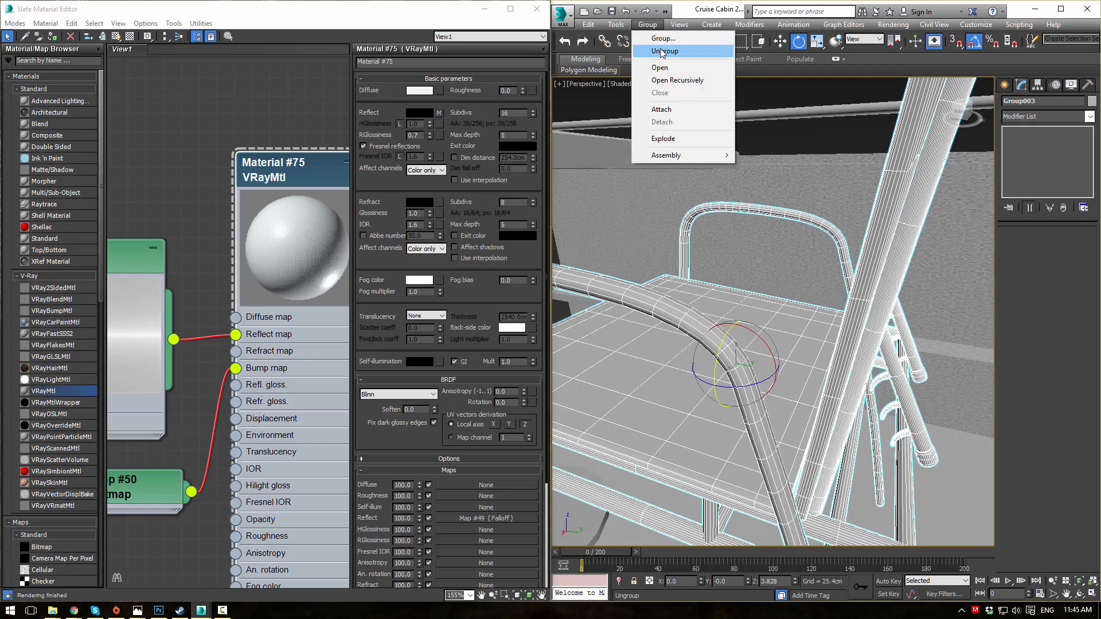
left_click(662, 52)
- Assign Material #75 to the chair's seat and backrest and turn on its shaded display in the viewport
middle_click_drag(739, 303, 835, 273, "alt")
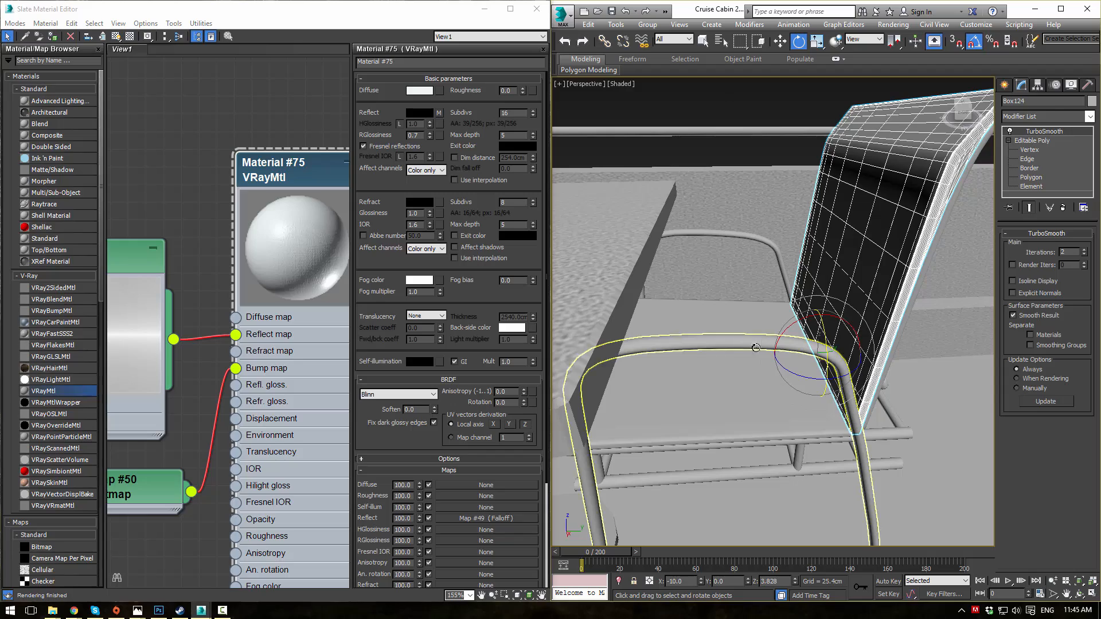
left_click(721, 392, "ctrl")
mouse_move(721, 392)
middle_mouse_down("alt")
mouse_move(800, 358)
mouse_move(723, 385)
middle_mouse_up("alt")
left_click_drag(278, 162, 207, 126)
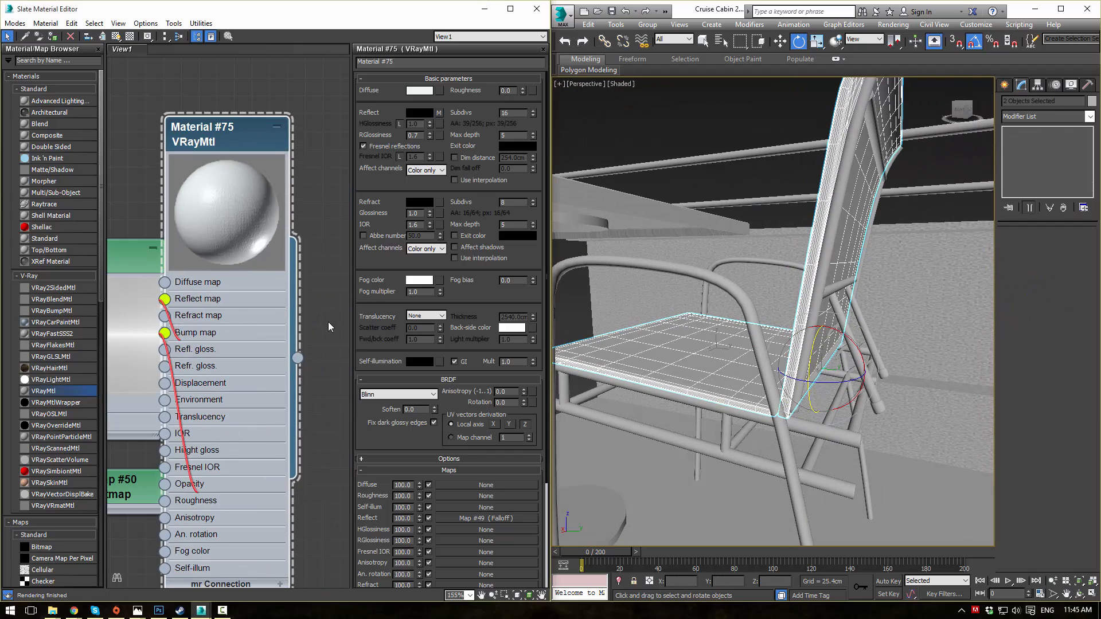
left_click(114, 36)
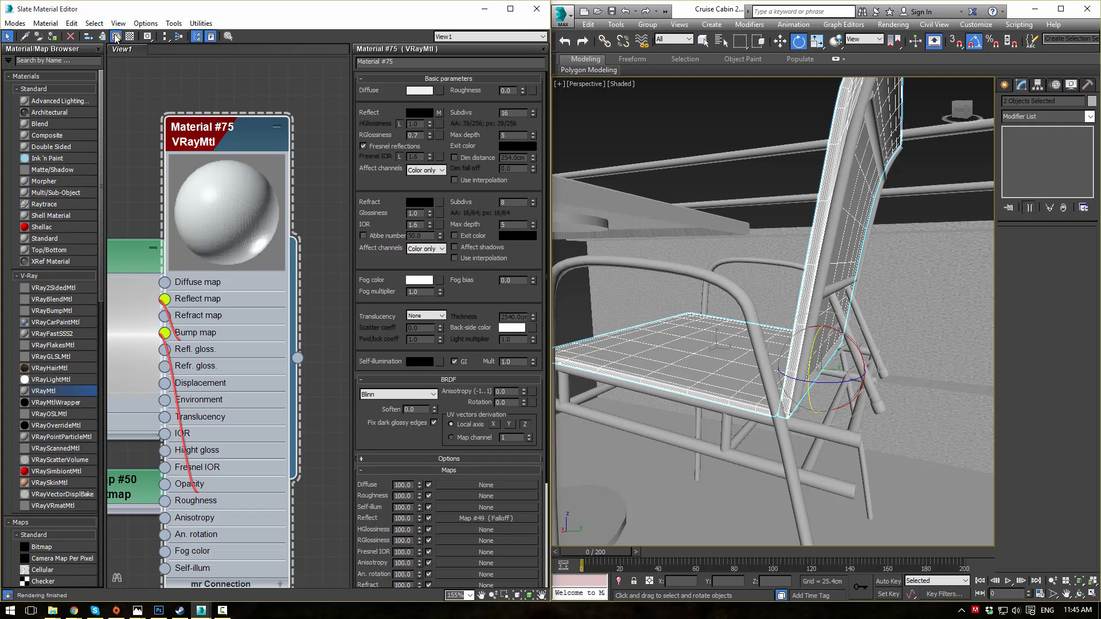
left_click(52, 36)
- Add a UVW Map modifier with Box mapping to the chair's backrest
left_click(672, 133)
middle_click_drag(725, 192, 815, 238, "alt")
left_click(827, 229)
left_click(1091, 118)
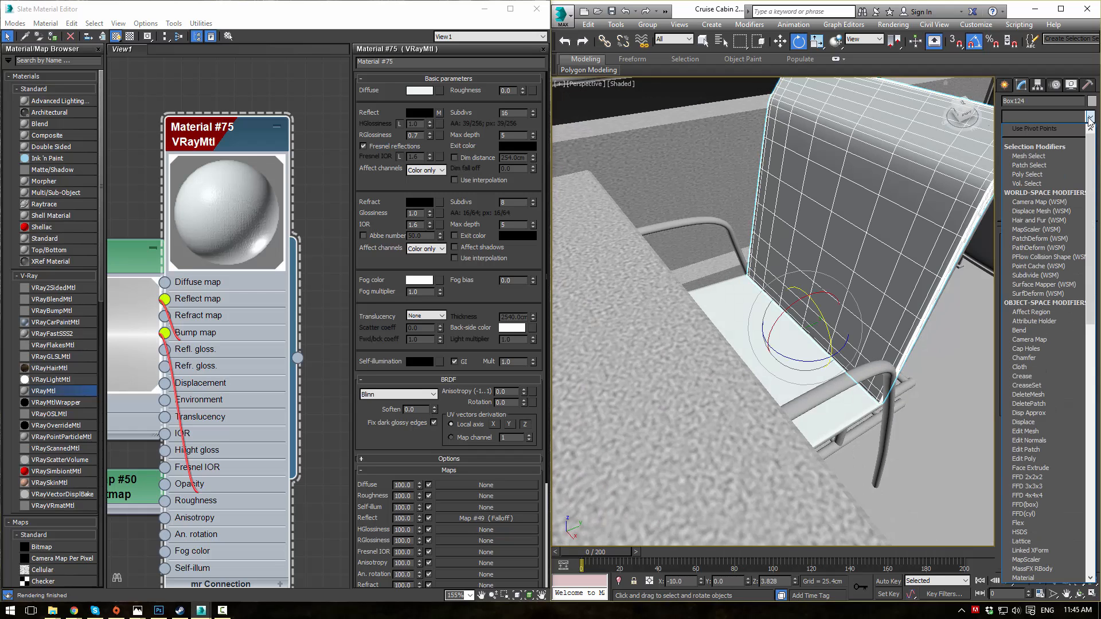
type("uvw")
key("Return")
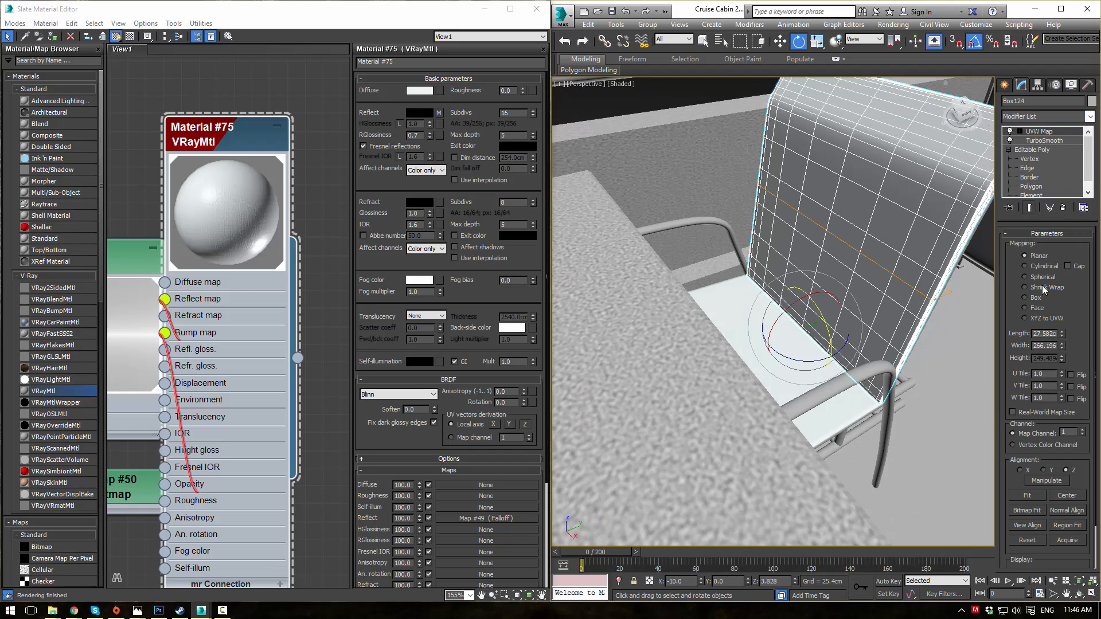
left_click(1024, 298)
- Rearrange Material #75's falloff and bump map nodes and show the fabric_bump.jpg bitmap on the chair in the viewport
scroll(202, 145, "down", 1)
middle_click_drag(202, 144, 284, 105)
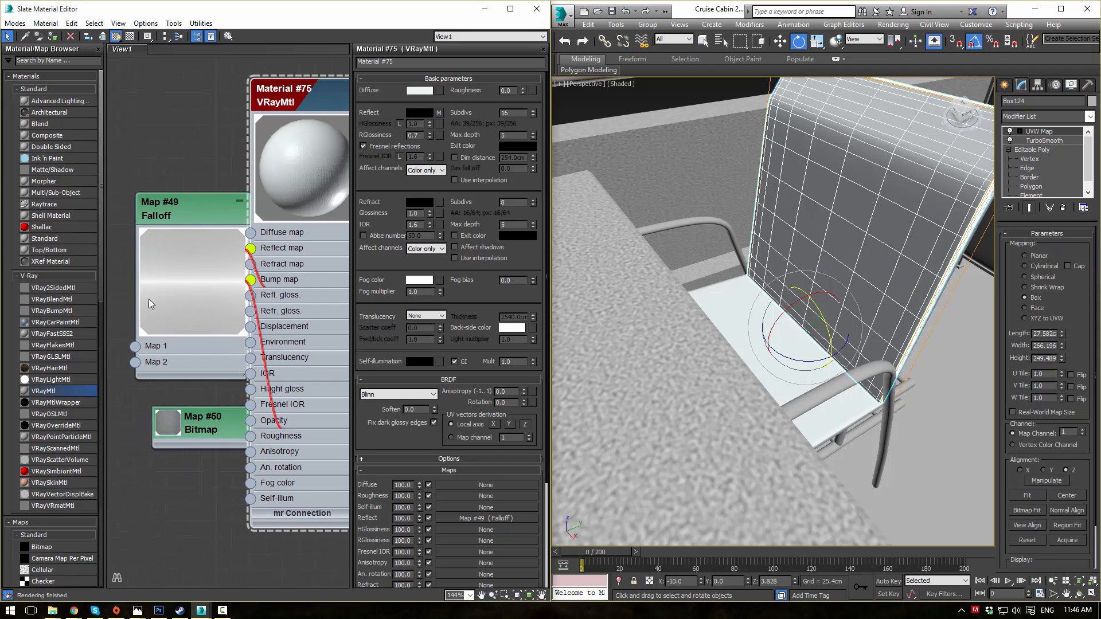
left_click_drag(189, 196, 157, 113)
left_click_drag(199, 419, 165, 316)
double_click(164, 320)
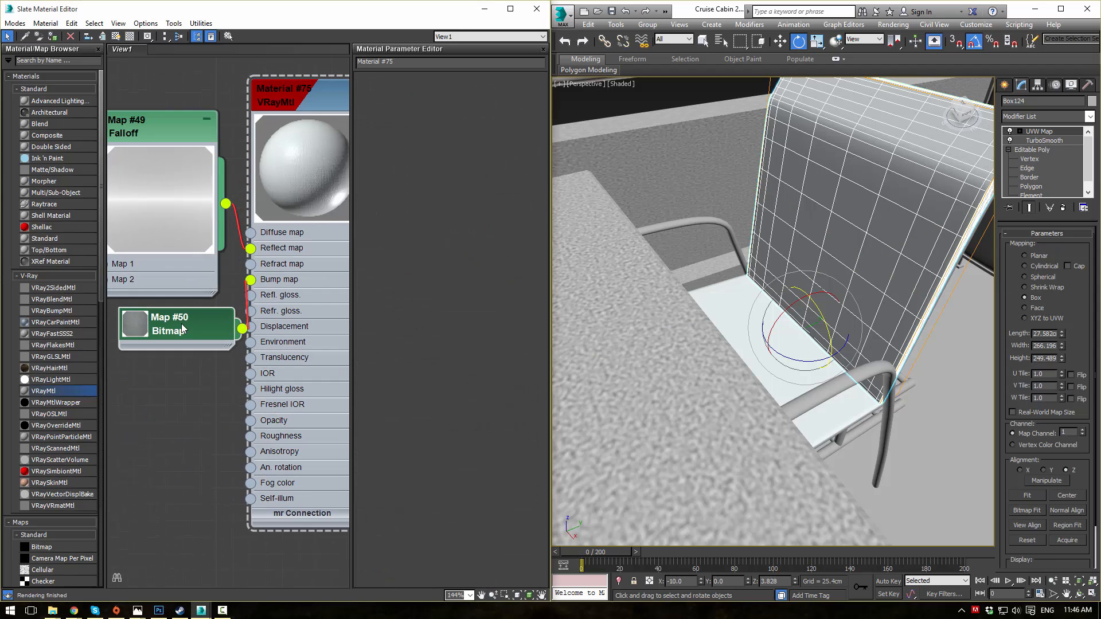
left_click(115, 36)
middle_click_drag(787, 226, 756, 276, "alt")
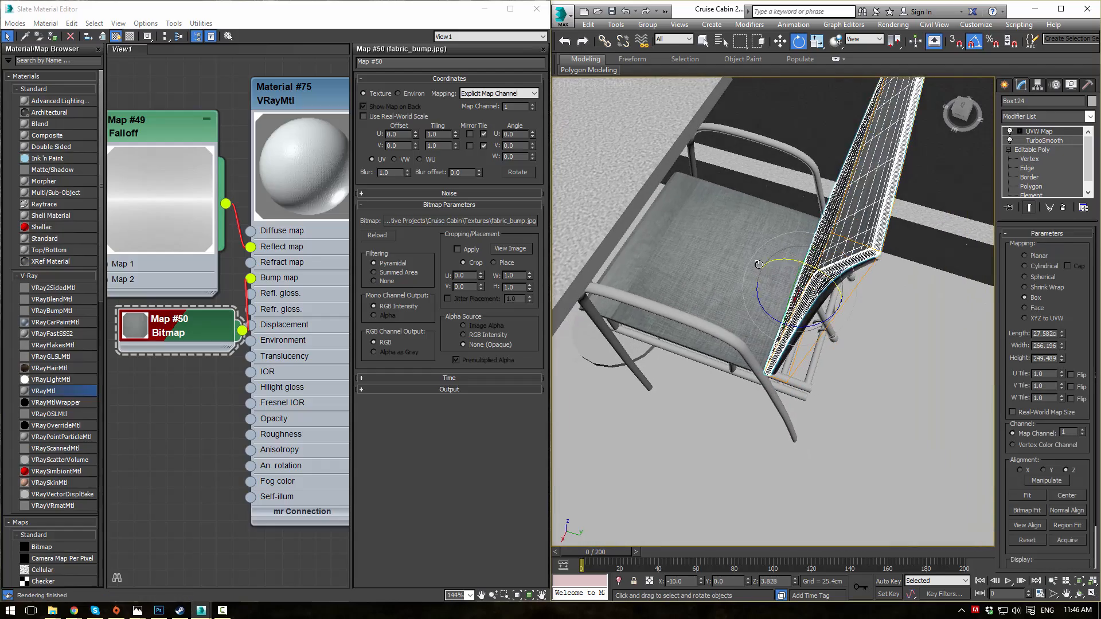
- Add a UVW Map modifier with Box mapping to the chair's seat
left_click(754, 275)
left_click(1091, 118)
key("u")
key("u")
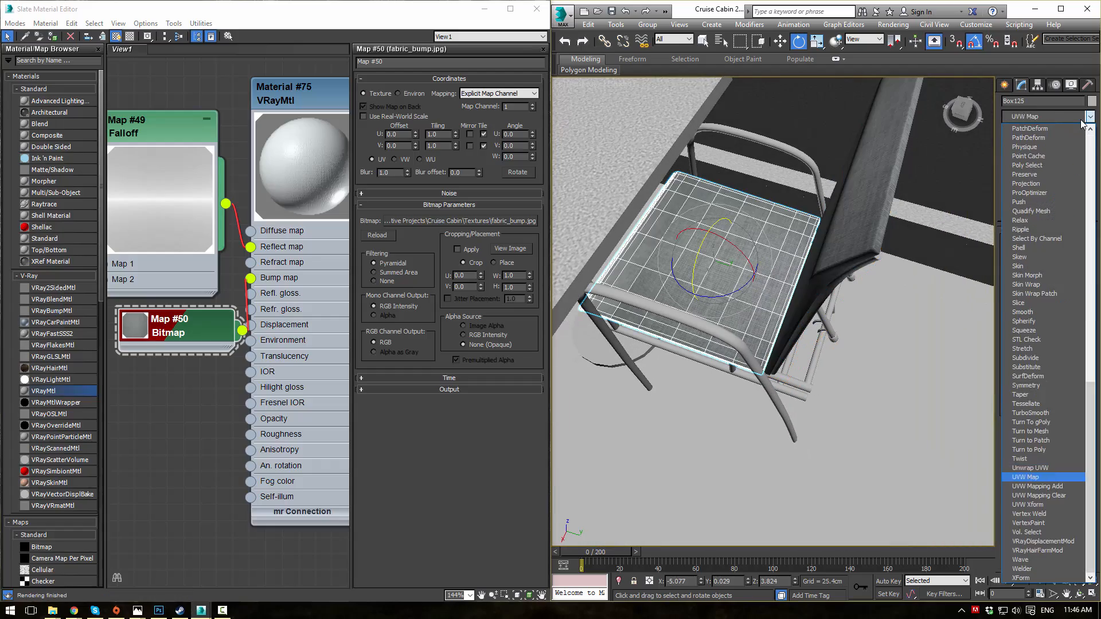
key("Return")
left_click(1027, 298)
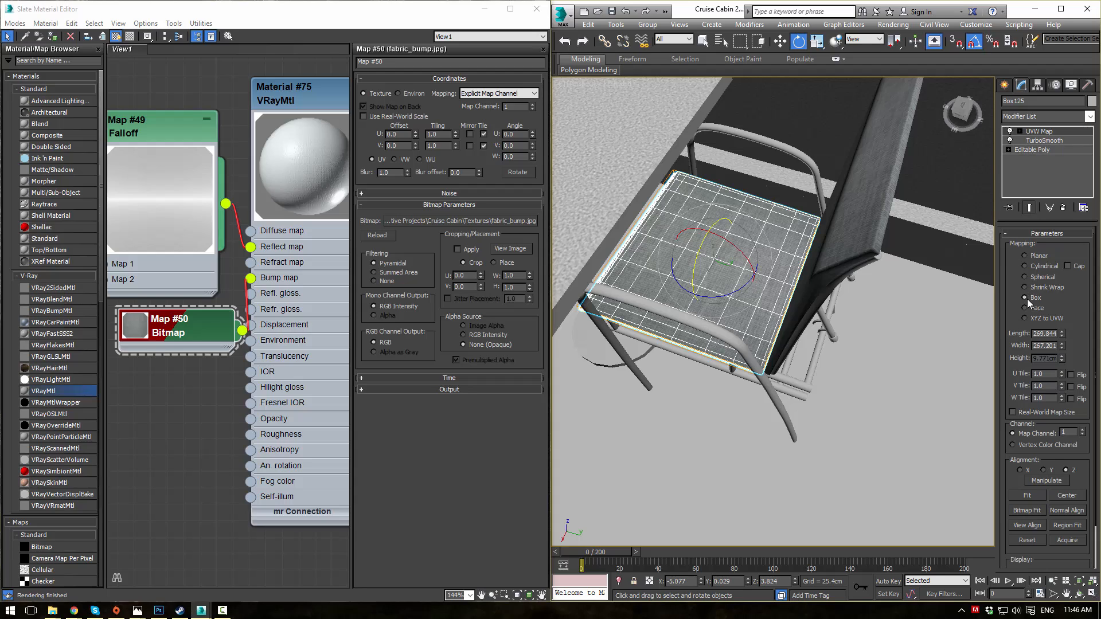
- Find the White Paint material among the material nodes and assign it to the balcony railing behind the chair
mouse_move(812, 187)
middle_mouse_down()
mouse_move(782, 262)
mouse_move(843, 172)
mouse_move(755, 224)
mouse_move(813, 188)
middle_mouse_up()
left_click(947, 96)
scroll(814, 187, "down", 5)
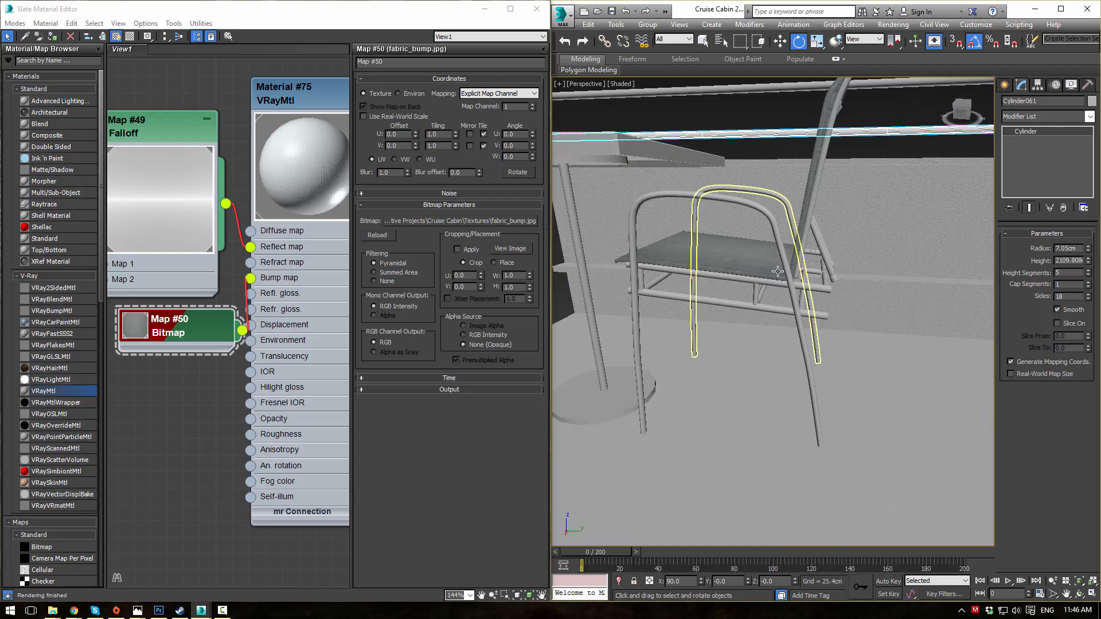
middle_click_drag(783, 246, 773, 187, "alt")
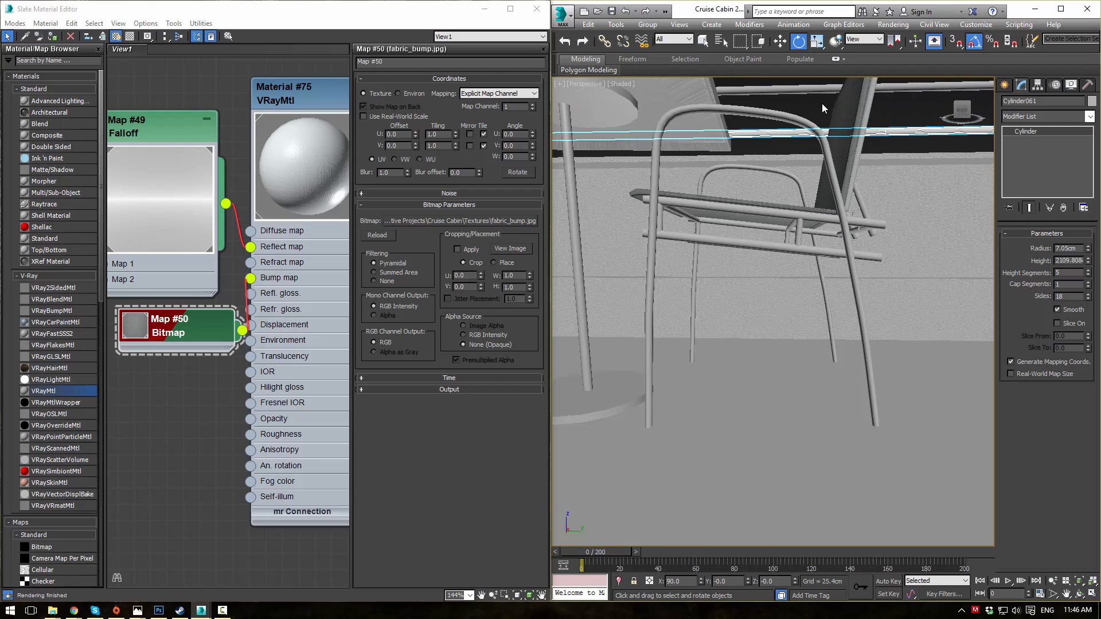
middle_click_drag(808, 111, 737, 219)
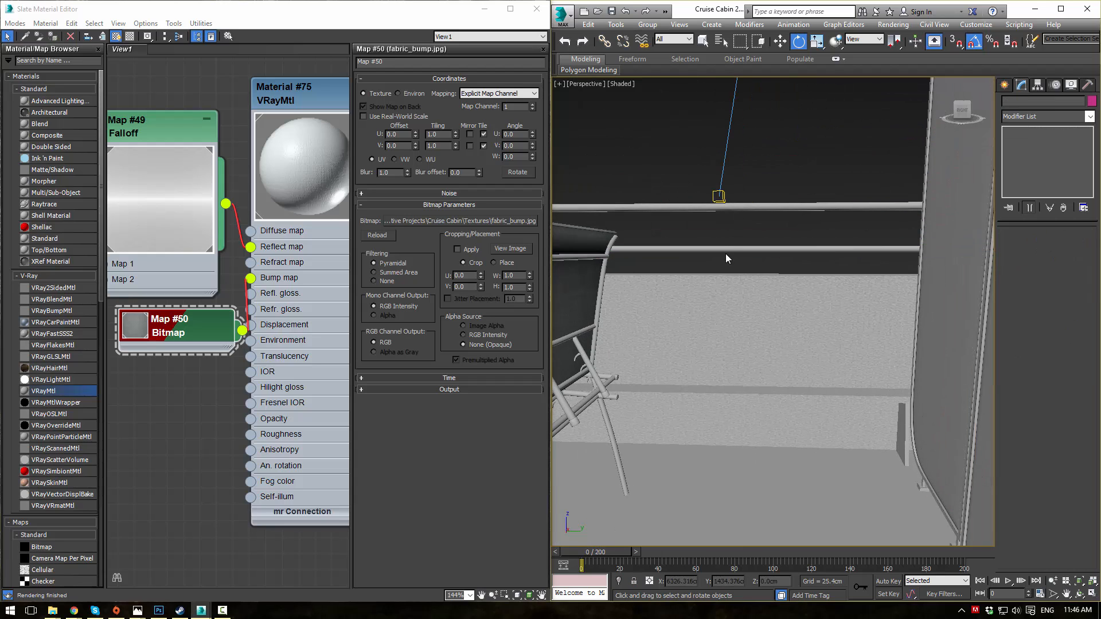
scroll(305, 141, "down", 8)
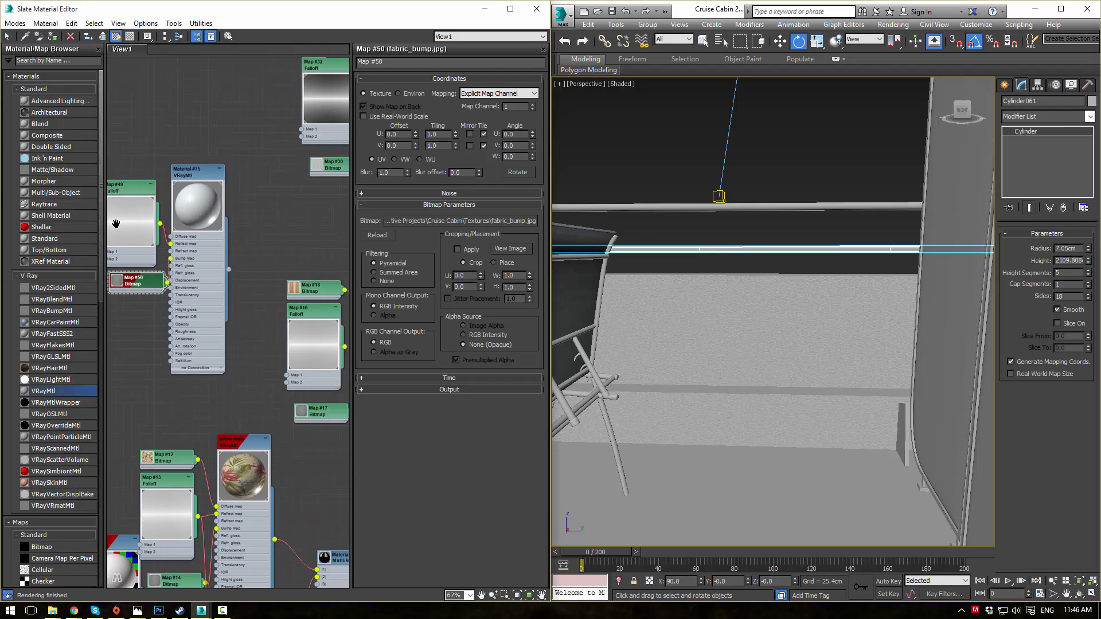
scroll(210, 227, "down", 8)
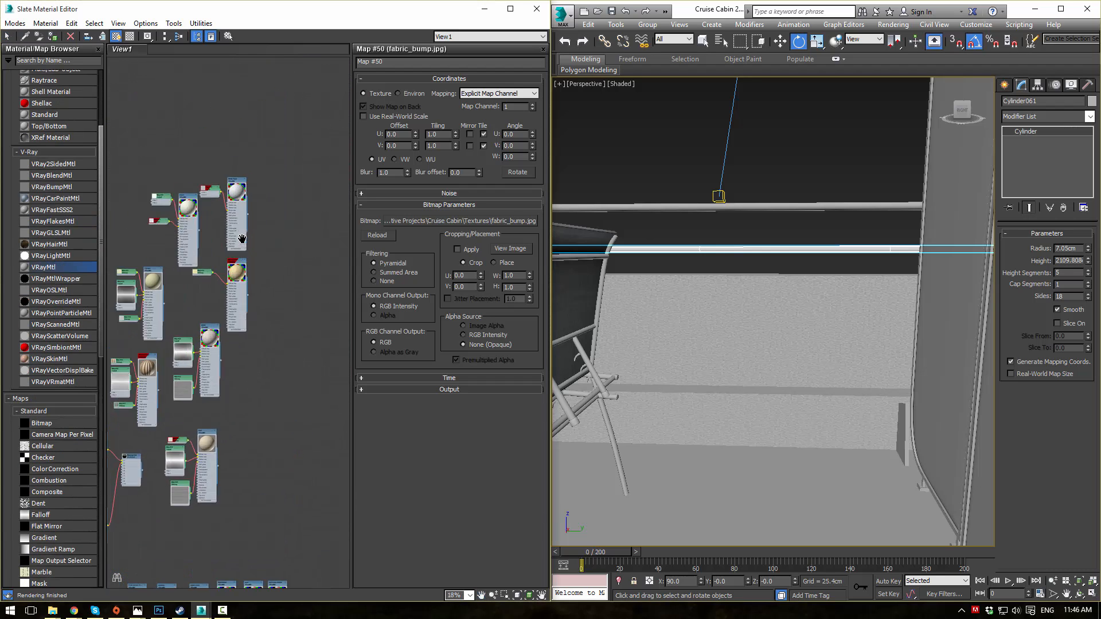
scroll(242, 230, "up", 11)
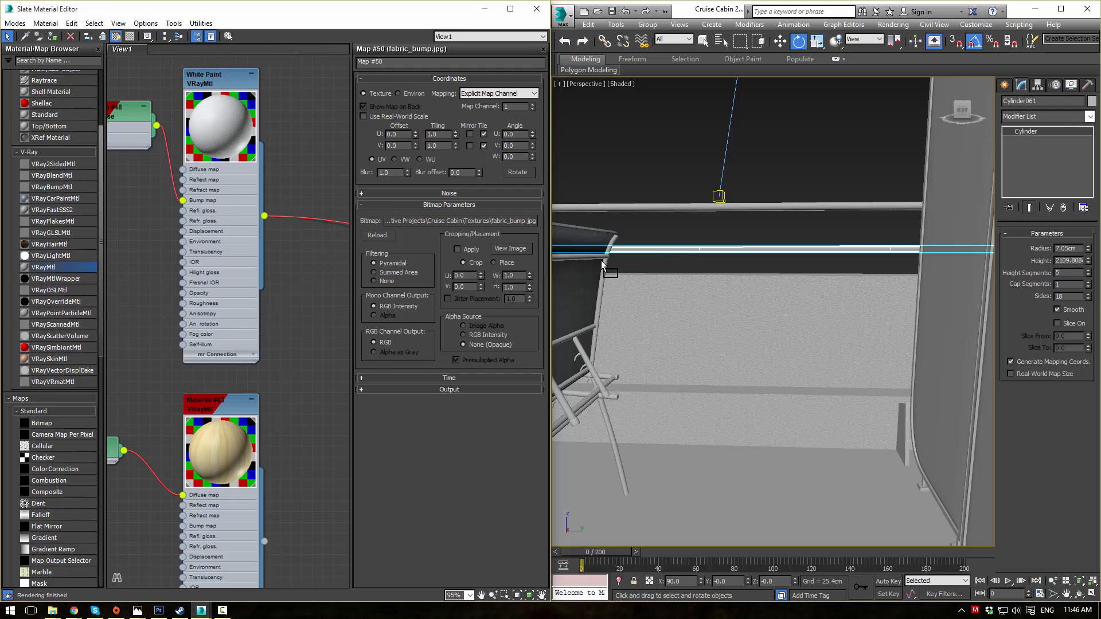
left_click(662, 195)
- Select all parts of the balcony chair and remove its fabric seat and backrest from the selection
scroll(685, 216, "down", 3)
middle_click_drag(662, 195, 635, 295)
scroll(636, 295, "up", 3)
middle_click_drag(671, 259, 720, 239)
scroll(664, 153, "down", 8)
scroll(720, 239, "up", 3)
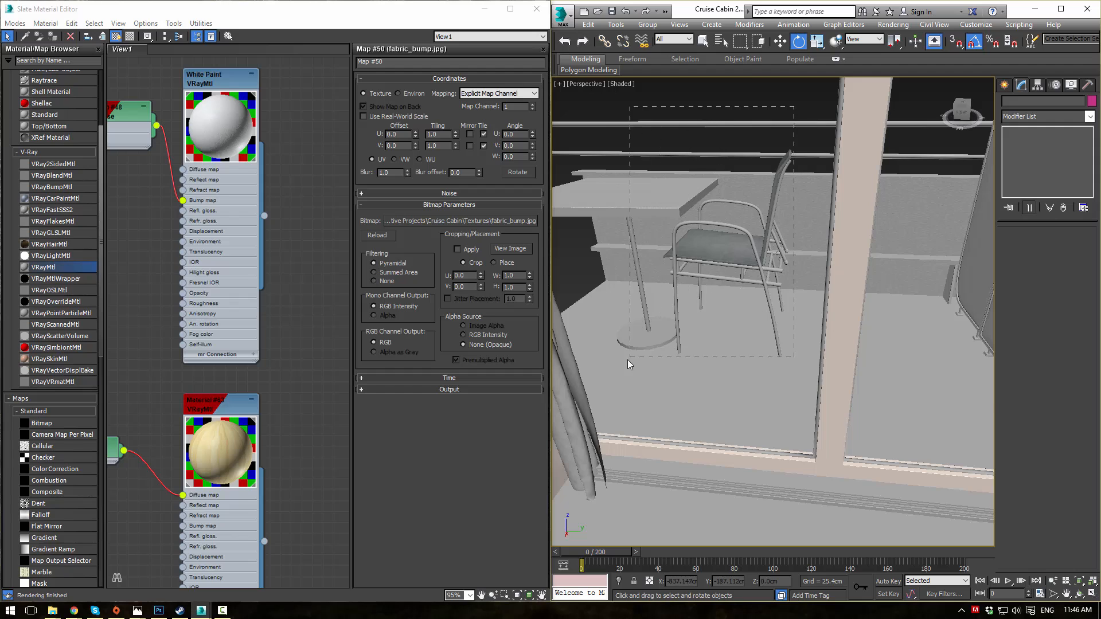
left_click_drag(627, 359, 655, 353)
left_click(721, 255, "alt")
left_click(777, 179, "alt")
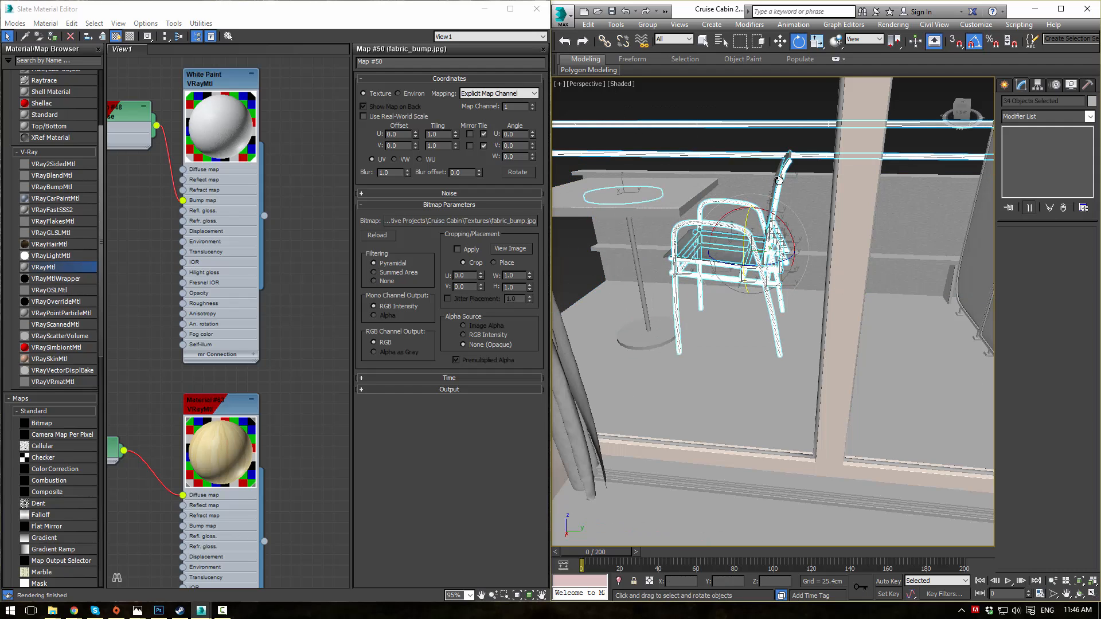
- Remove the two balcony rails and the disc under the tabletop from the selection, leaving only the chair frame
mouse_move(776, 182)
middle_mouse_down("alt")
mouse_move(796, 194)
mouse_move(789, 171)
middle_mouse_up("alt")
left_click(748, 129, "alt")
middle_click_drag(748, 129, 667, 116, "alt")
left_click(635, 124, "alt")
left_click(652, 211, "alt")
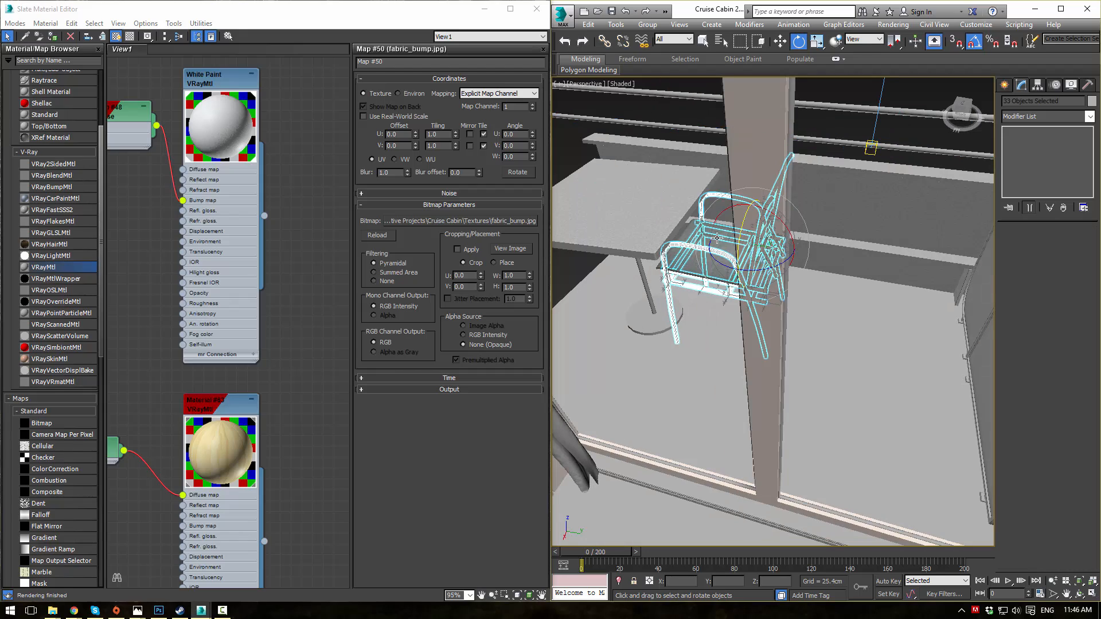
middle_click_drag(653, 211, 746, 208, "alt")
scroll(771, 262, "up", 6)
scroll(771, 262, "down", 5)
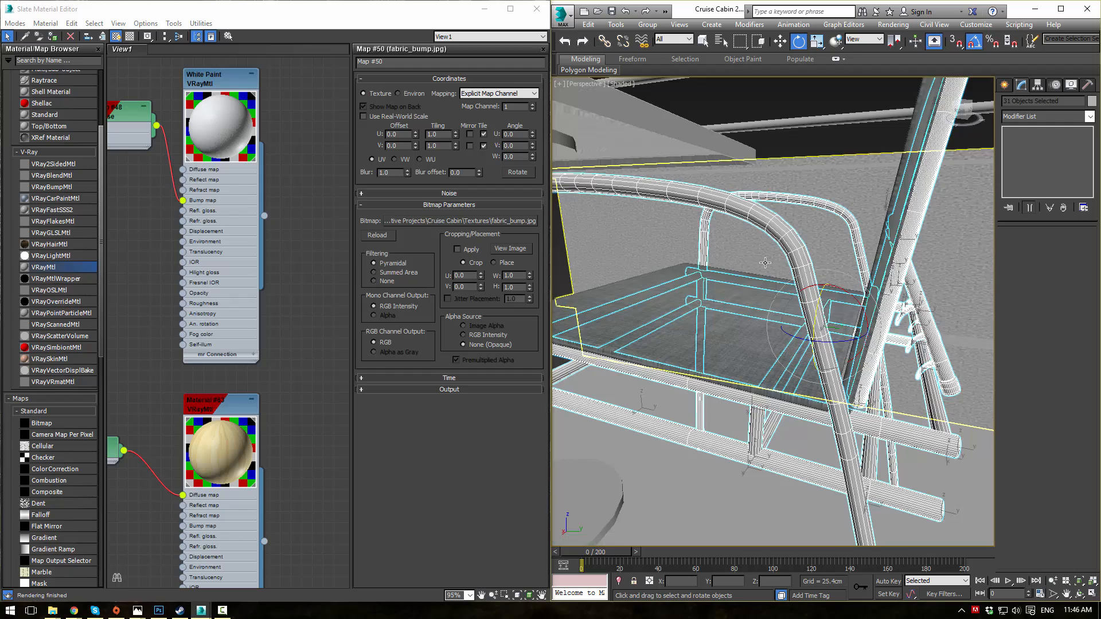
middle_click_drag(771, 263, 755, 250, "alt")
- Assign the White Paint material to the selected chair frame, and clear the selection
double_click(213, 81)
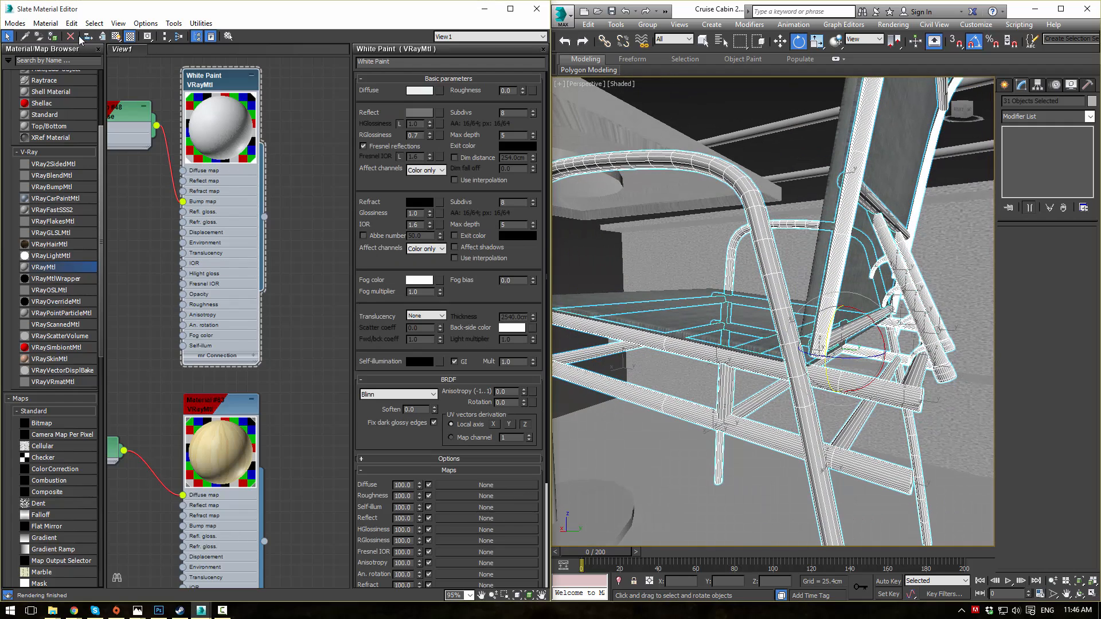
scroll(711, 159, "down", 8)
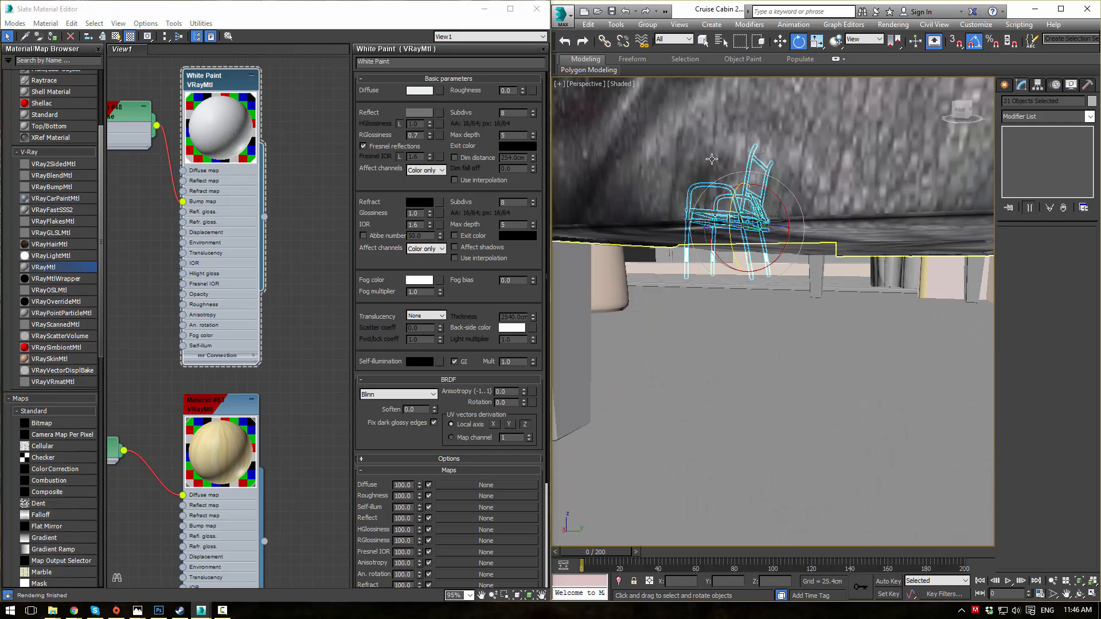
middle_click_drag(711, 159, 794, 172, "alt")
left_click(794, 153)
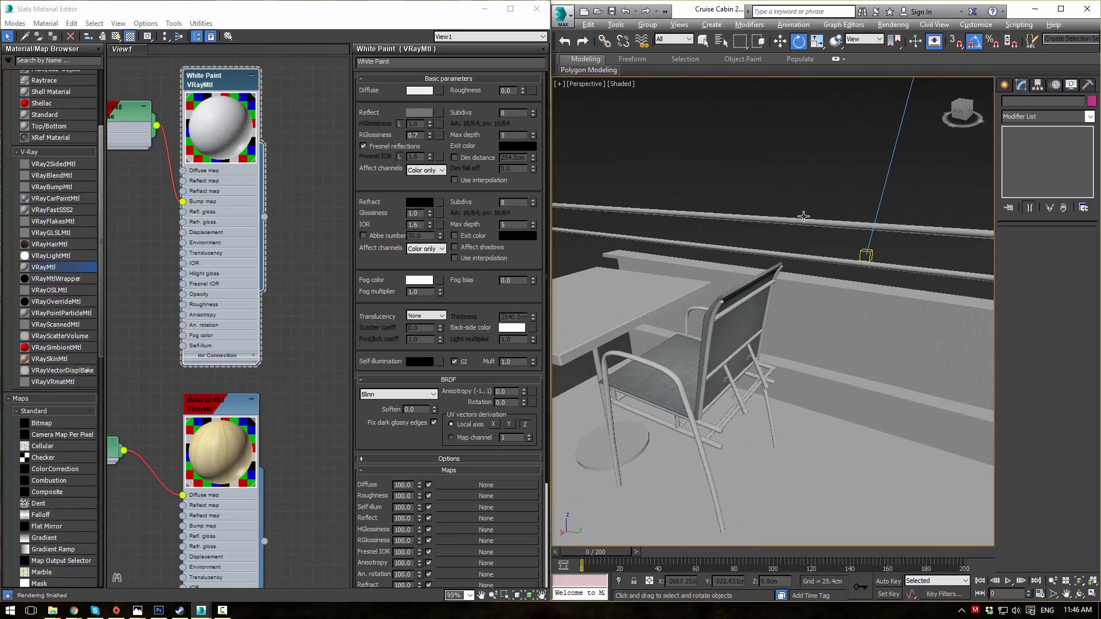
middle_click_drag(804, 216, 797, 221, "alt")
- Create a new VRayMtl node beside White Paint with an enlarged preview, and enter "dark wood" as the material name
scroll(280, 294, "down", 10)
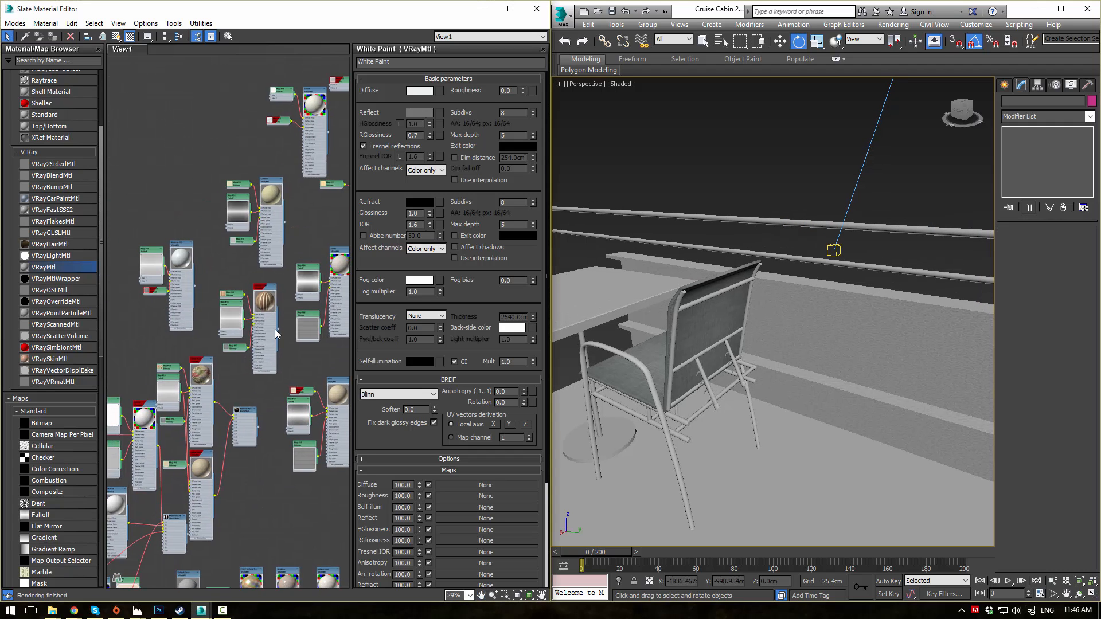
middle_click_drag(274, 329, 311, 50)
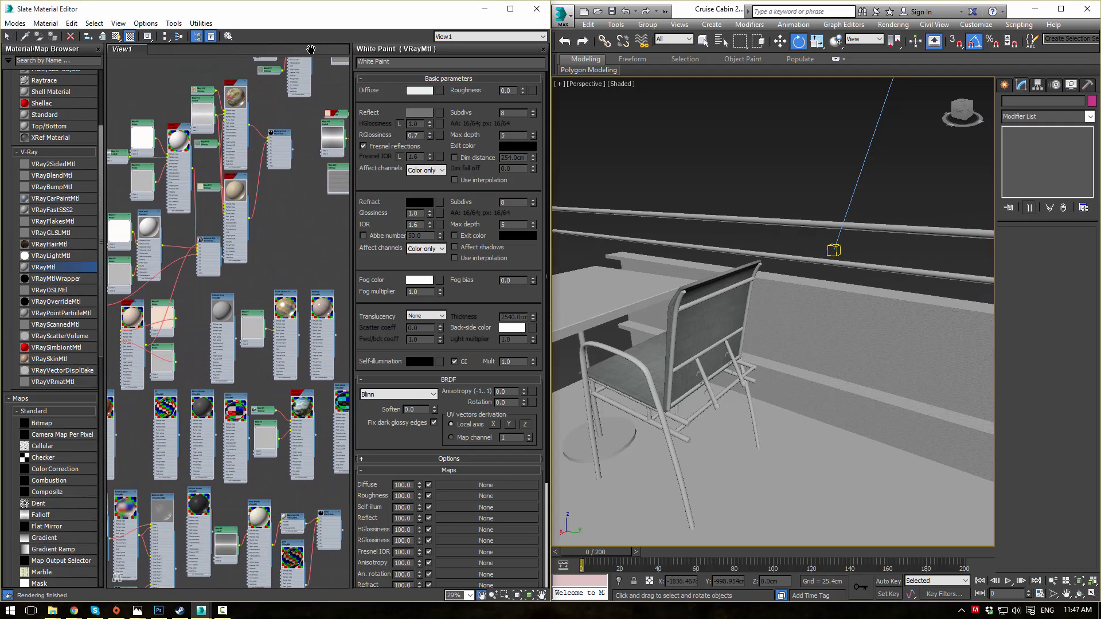
scroll(337, 127, "up", 5)
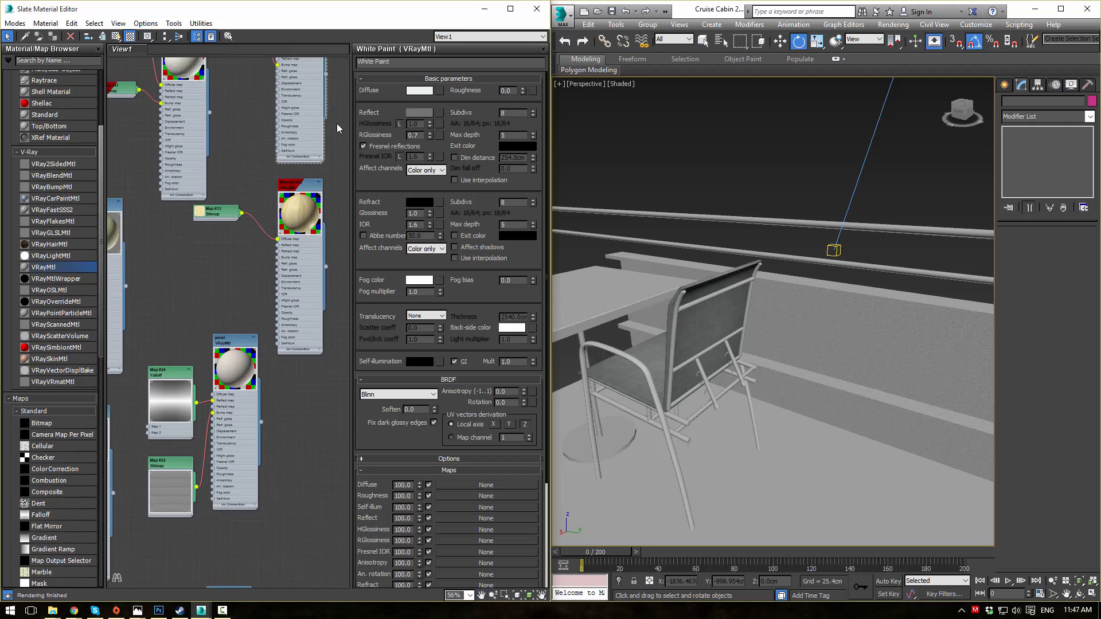
middle_click_drag(327, 126, 179, 393)
middle_click_drag(201, 262, 211, 214)
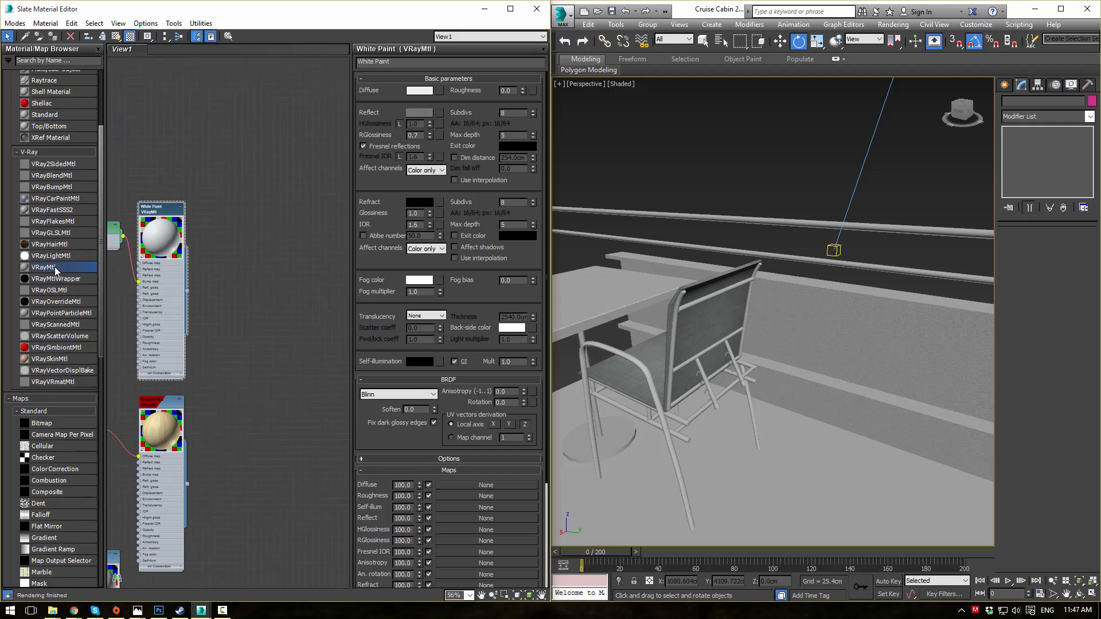
left_click_drag(255, 192, 259, 206)
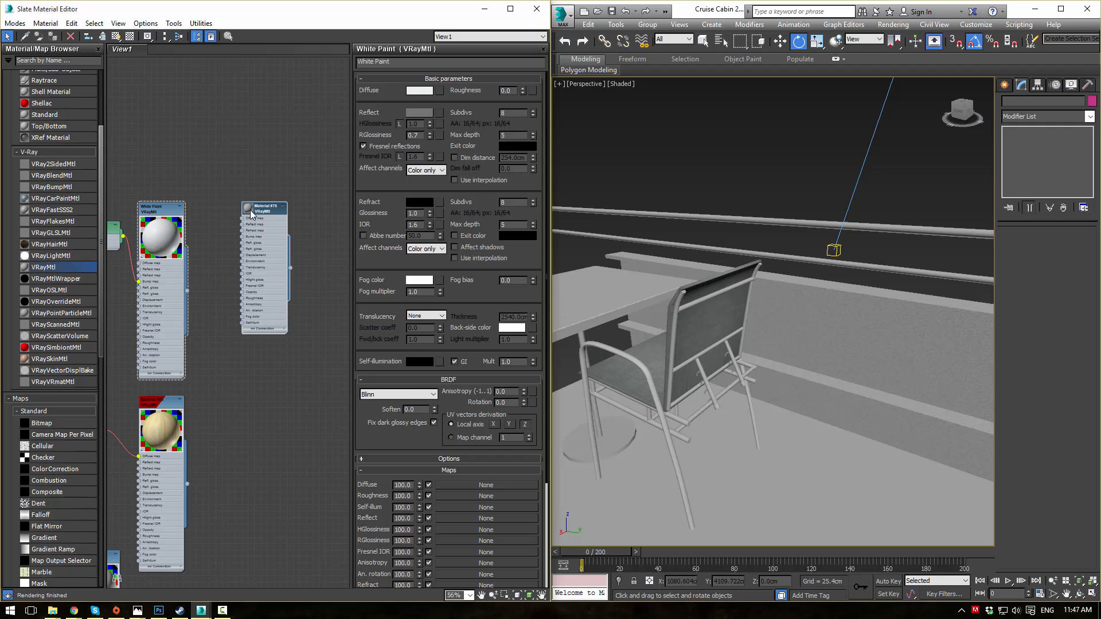
double_click(247, 207)
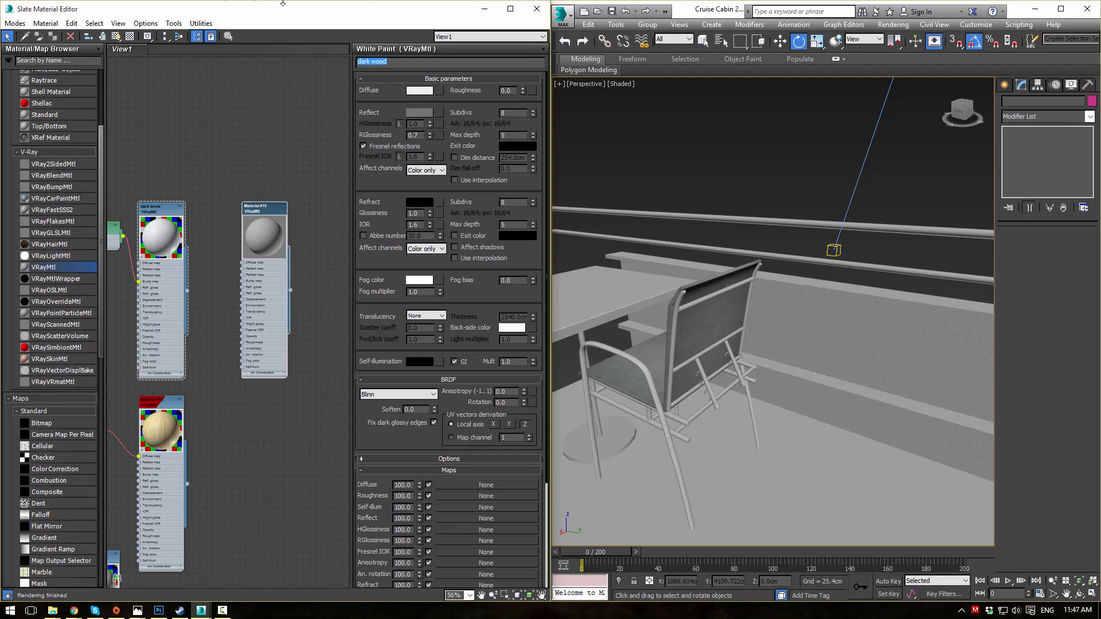
- Switch to the Chrome browser and search Google Images for "dark wood texture"
scroll(212, 152, "up", 3)
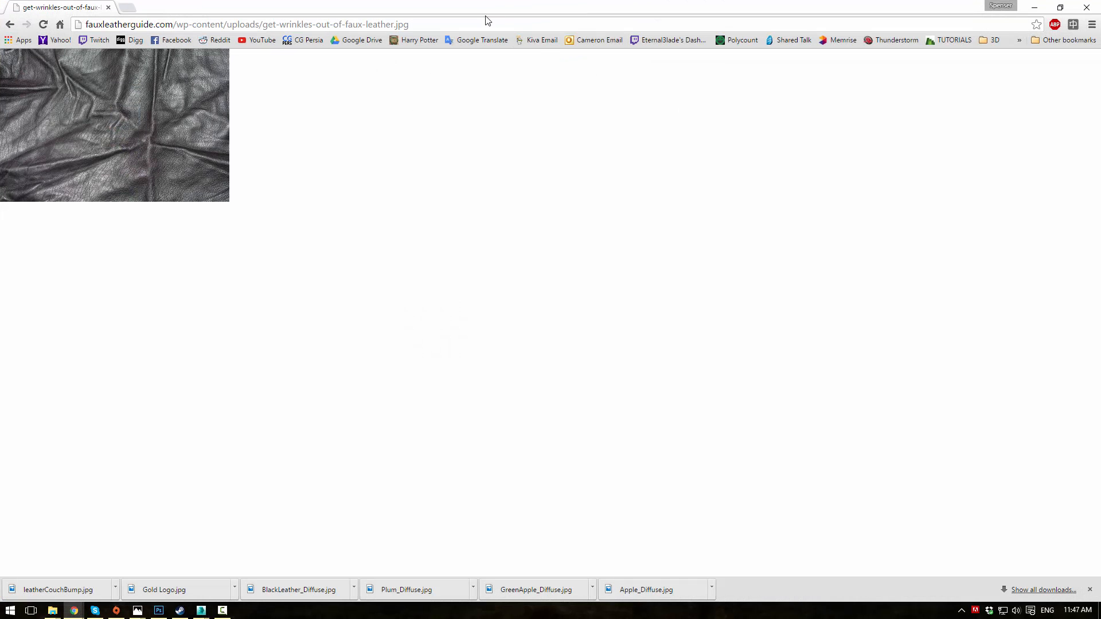
left_click(473, 24)
type("dark")
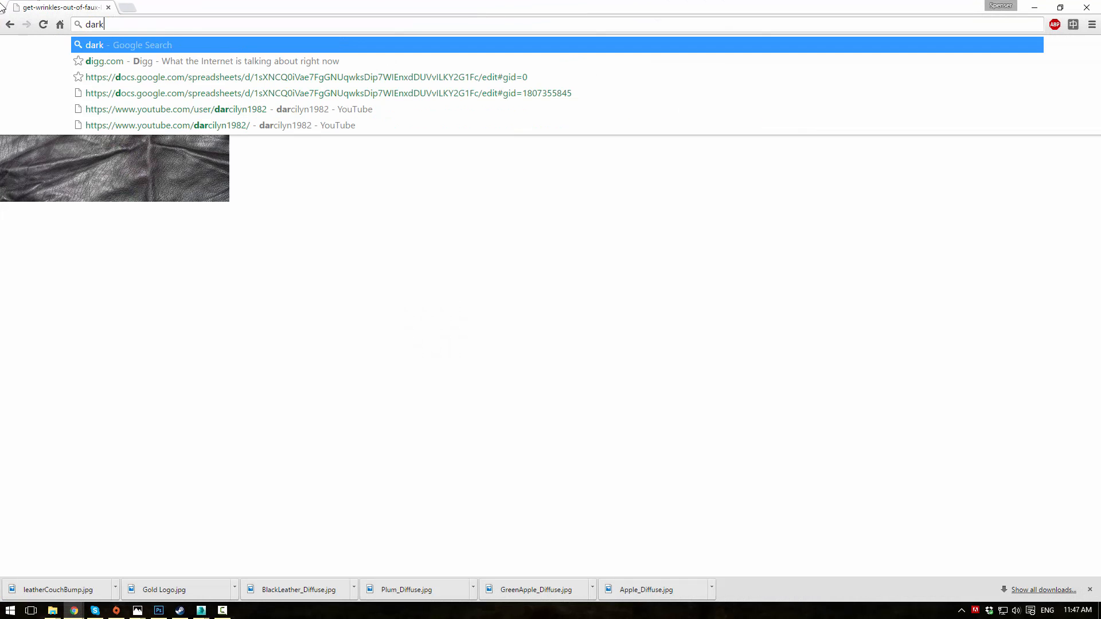
type(" wood texture")
key("Return")
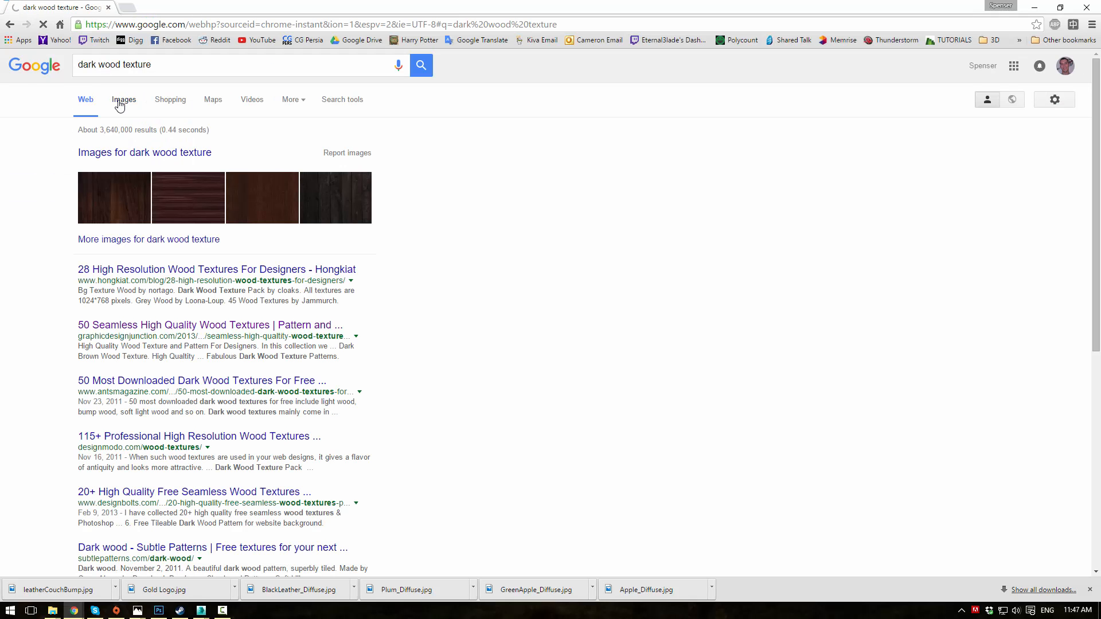
left_click(121, 101)
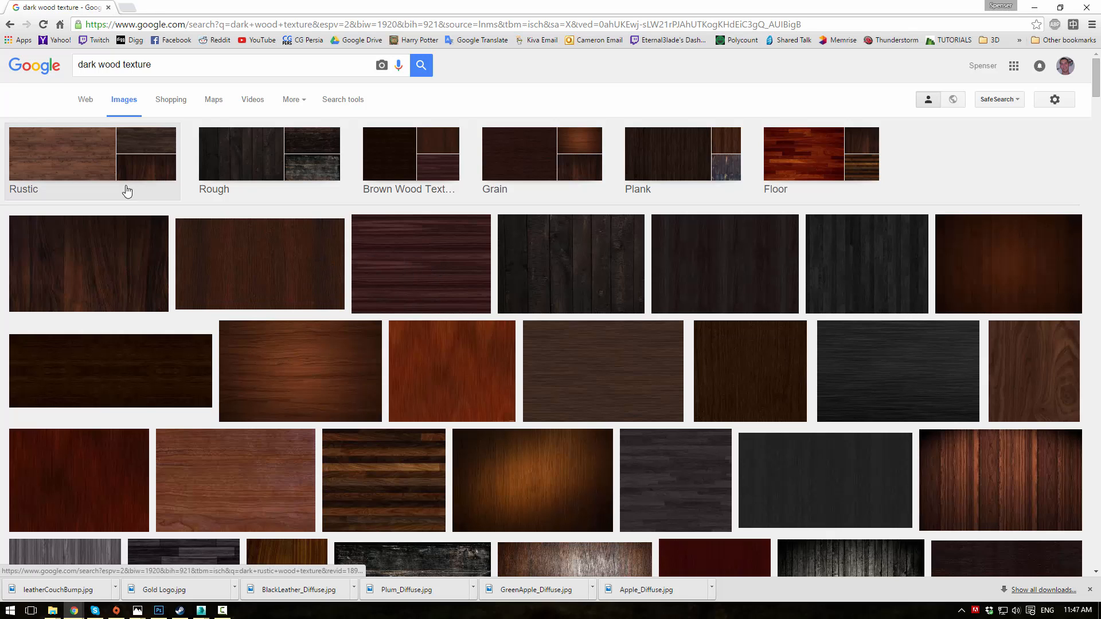
- Narrow the image results to Rustic, preview the pacificping.com Dark Brown Wood Texture and browse further results
left_click(67, 173)
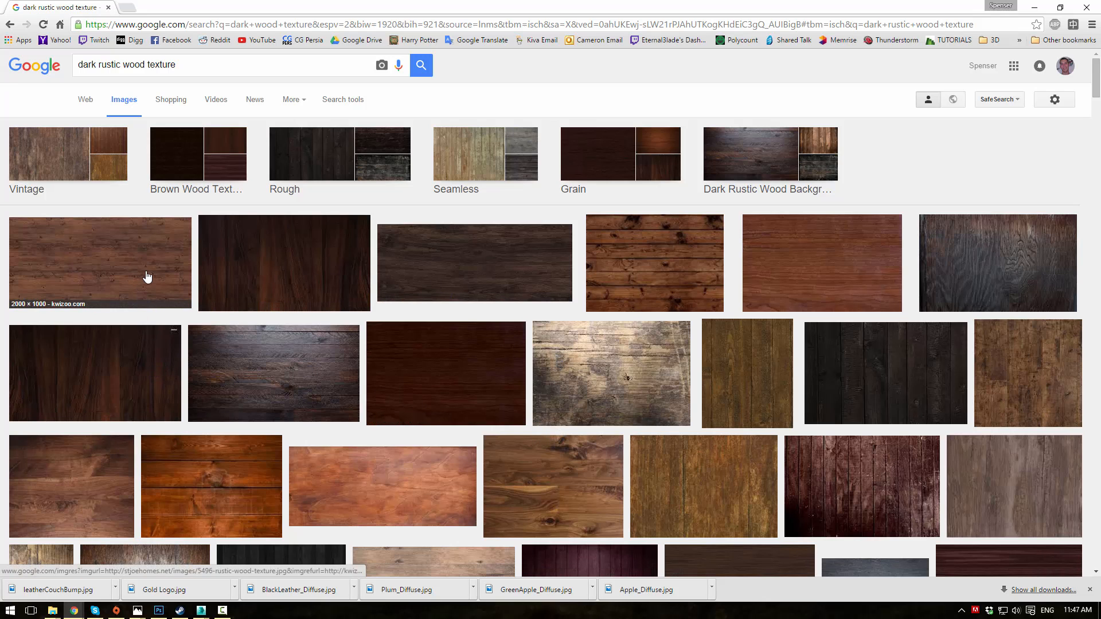
scroll(268, 308, "down", 3)
scroll(293, 309, "down", 3)
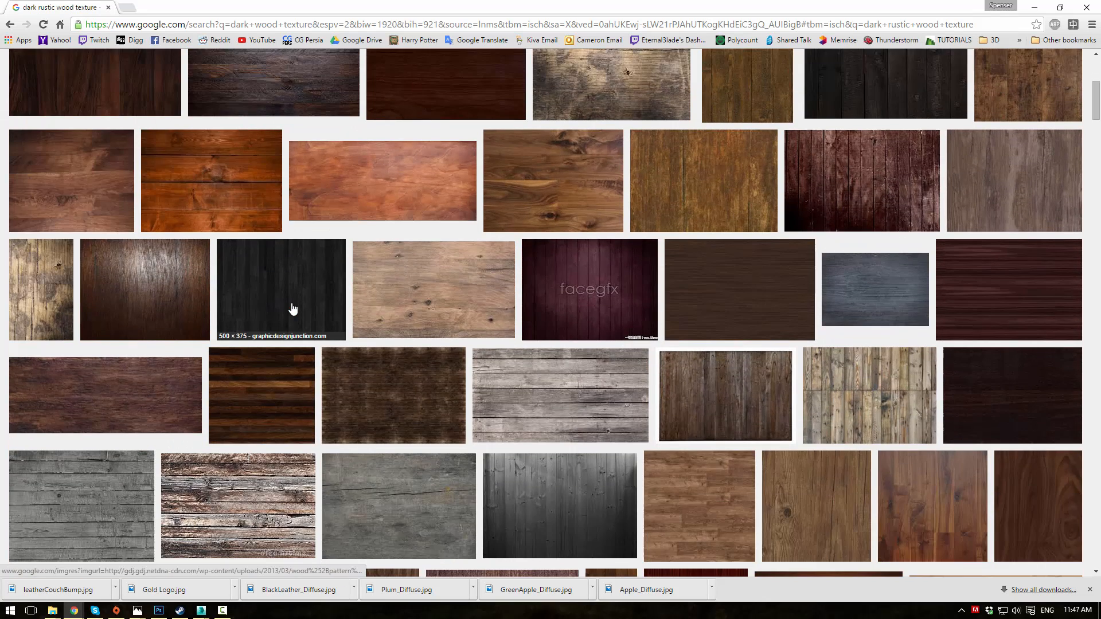
left_click(996, 302)
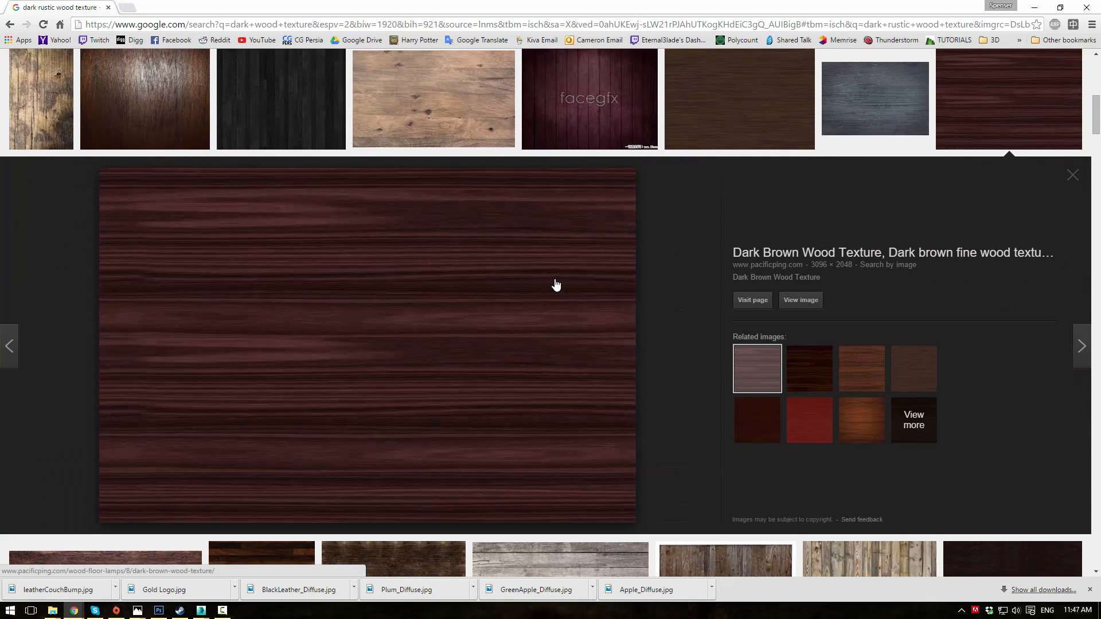
scroll(456, 253, "down", 6)
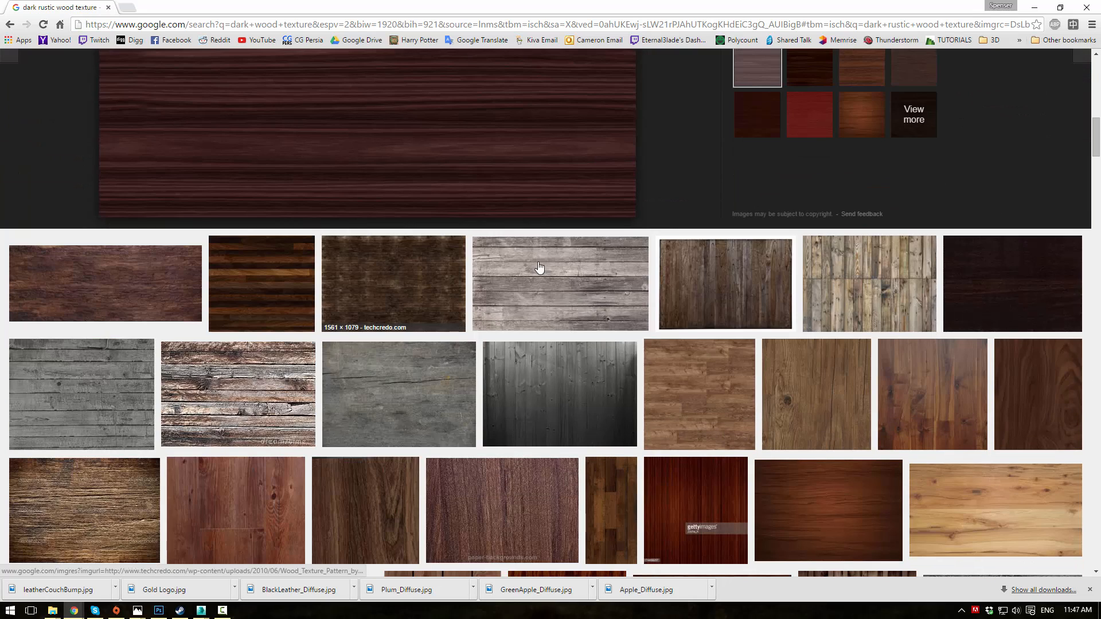
- View the luxuryroom.co Dark Wood Table Texture at full size and return to the image results
scroll(745, 344, "up", 3)
left_click(964, 423)
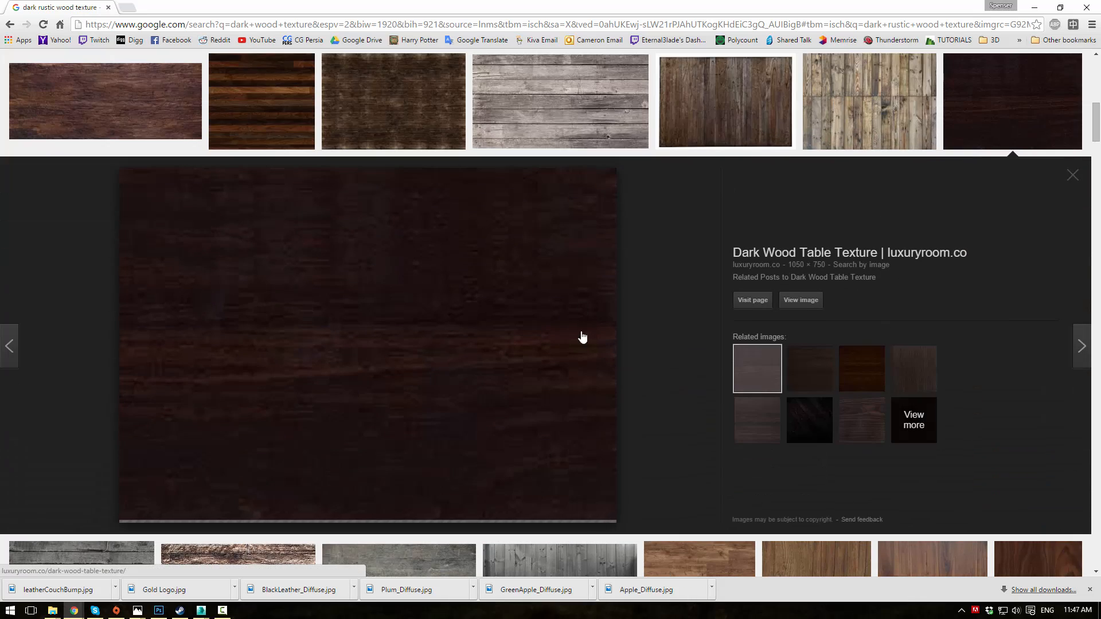
left_click(820, 302)
key("alt+Left")
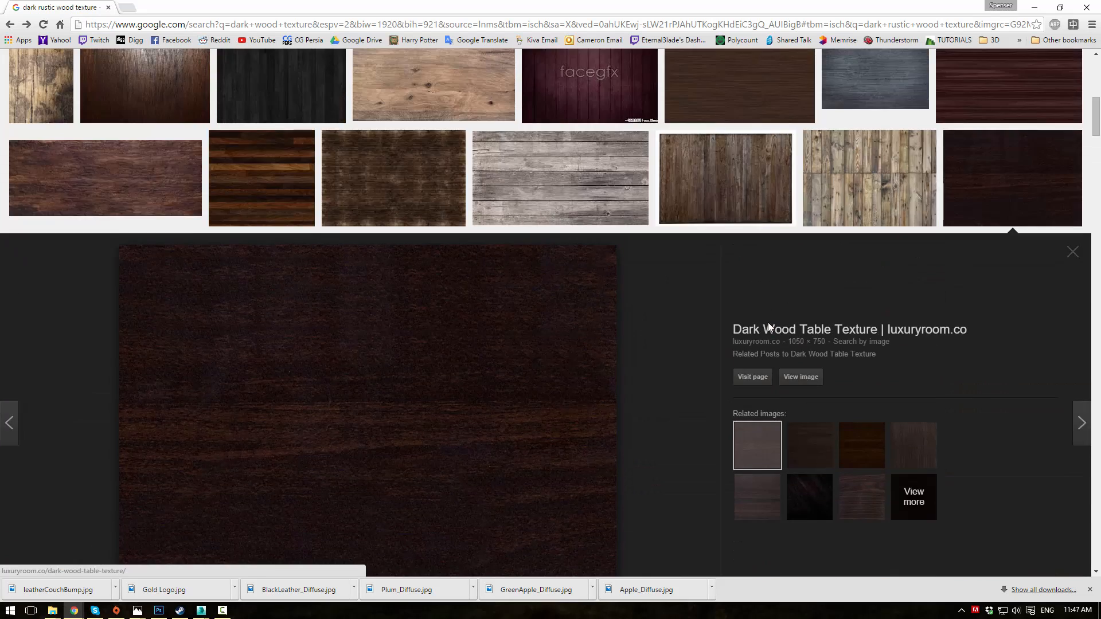
- Open the pacificping.com Dark Brown Wood Texture at full size and save it in the Textures folder as "dark wood texture"
scroll(768, 322, "up", 3)
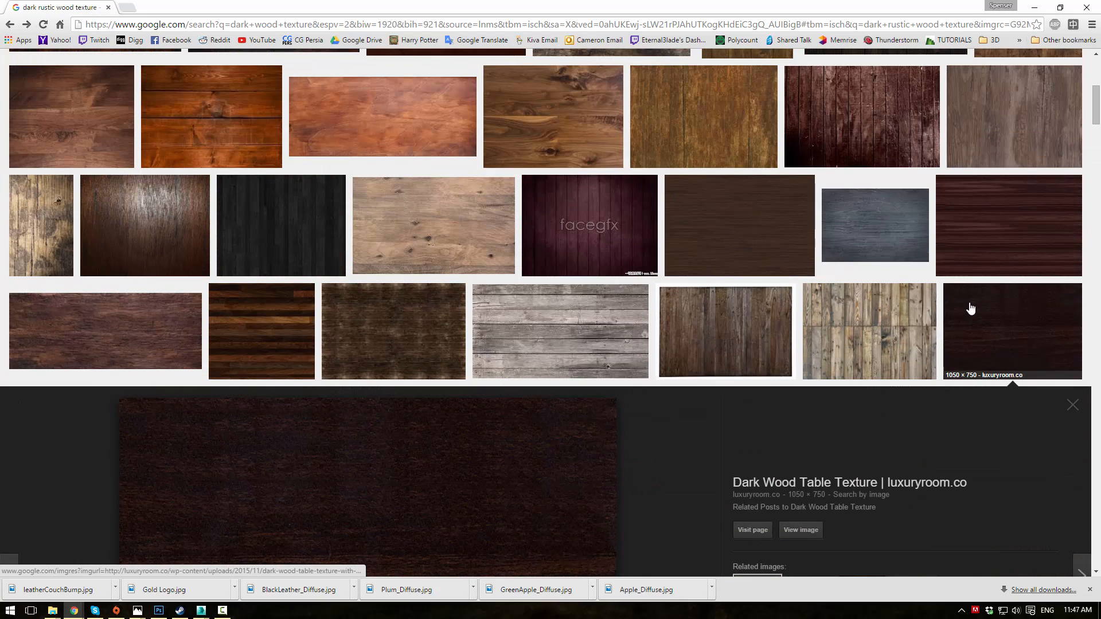
left_click(952, 211)
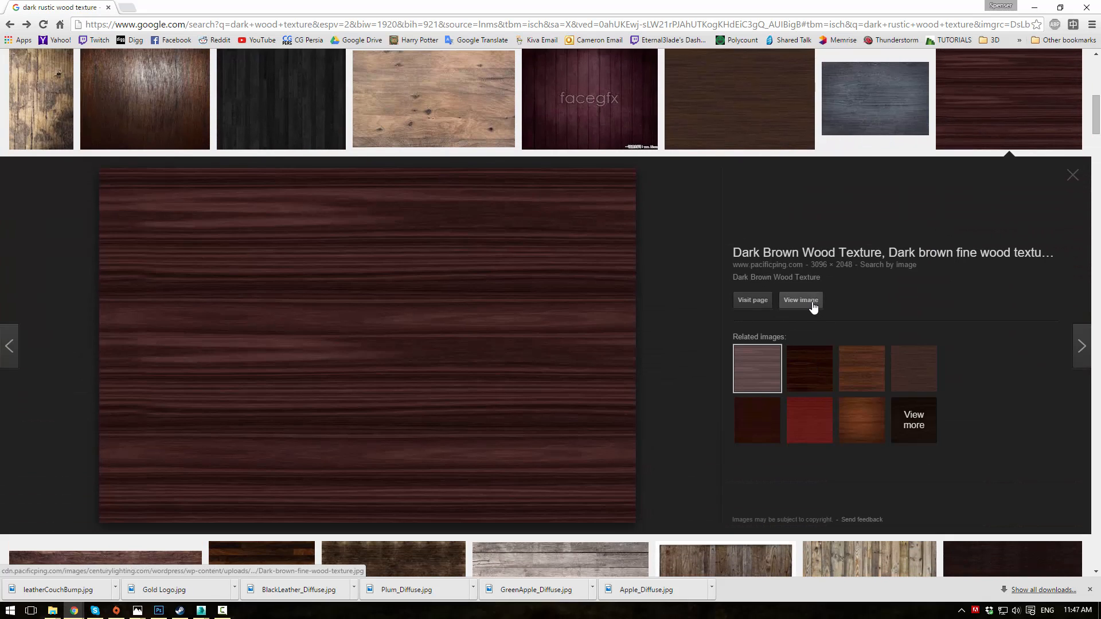
left_click(811, 304)
right_click(406, 161)
left_click(451, 170)
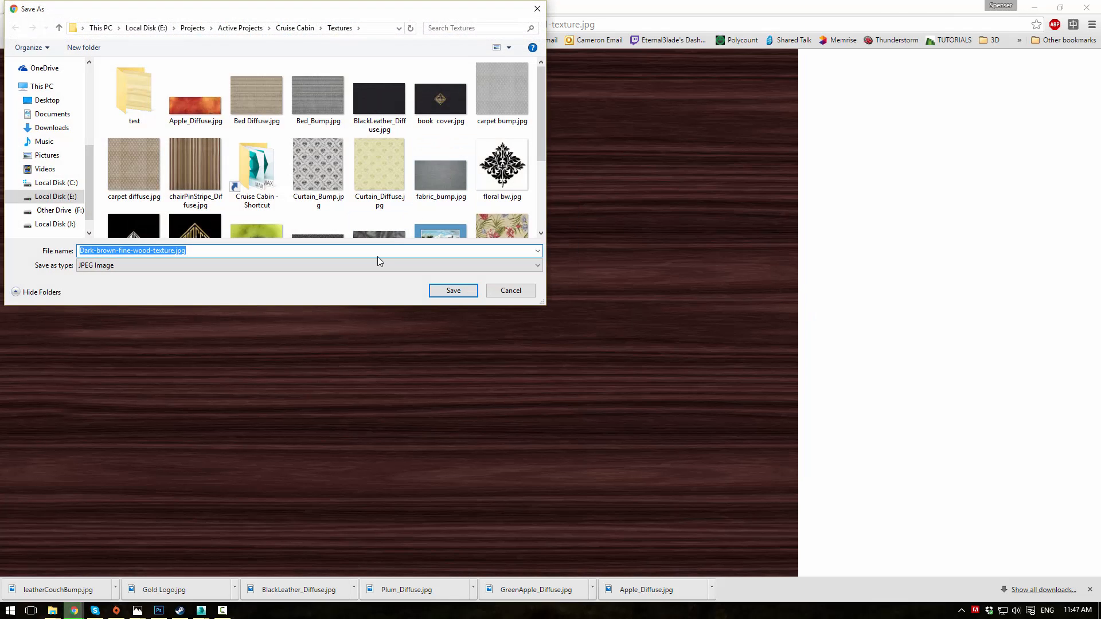
type("wood")
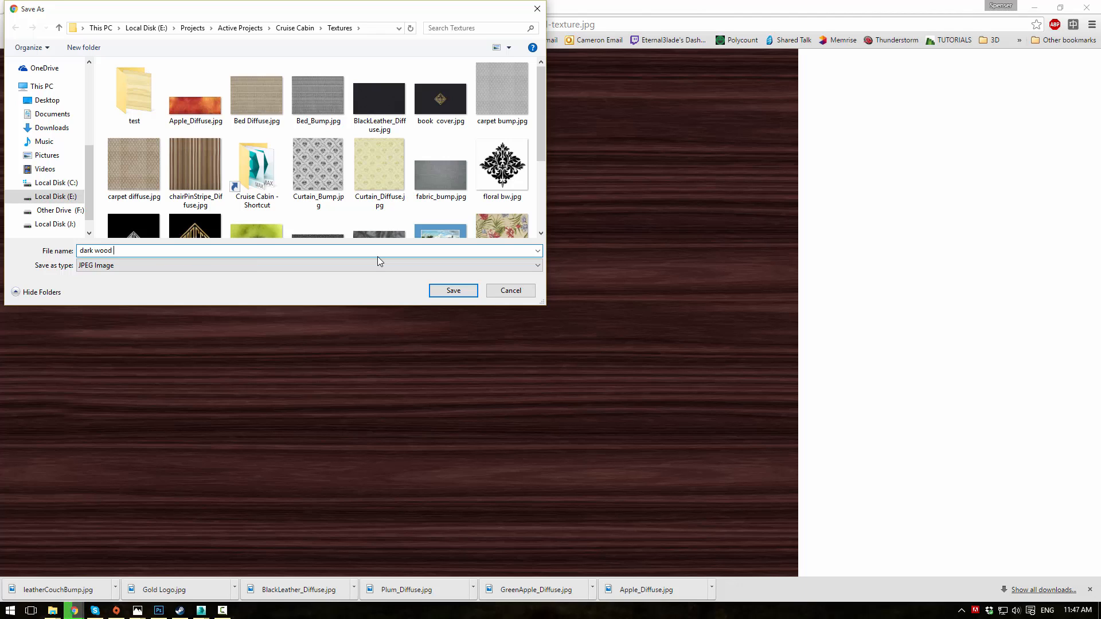
type("ture")
key("Return")
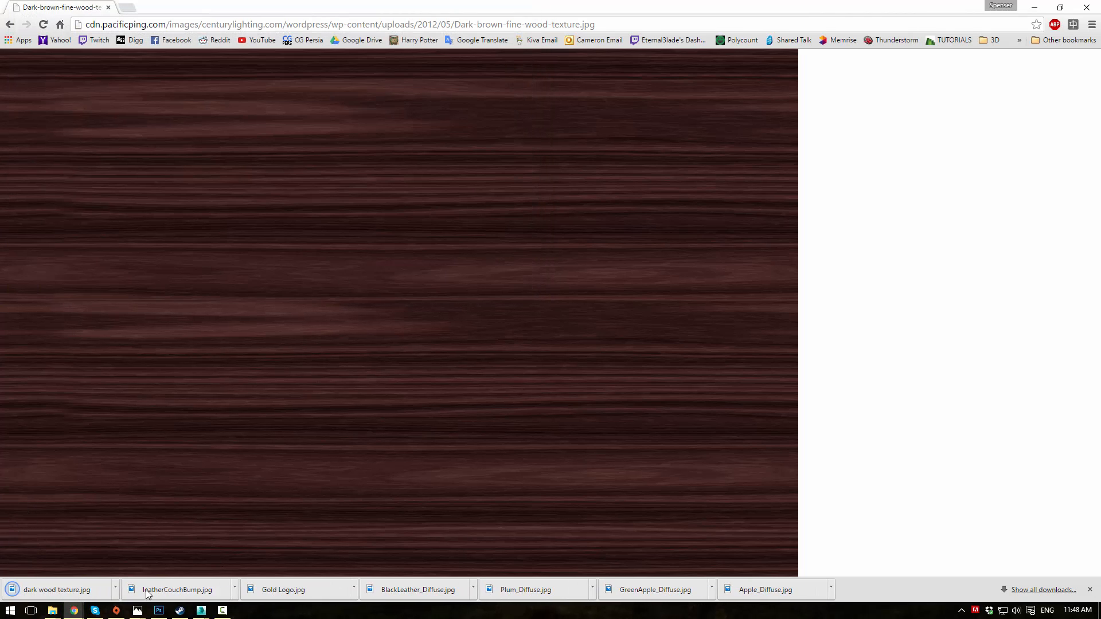
- Show the downloaded dark wood texture.jpg in its folder and open it in Photoshop
left_click(115, 589)
left_click(136, 551)
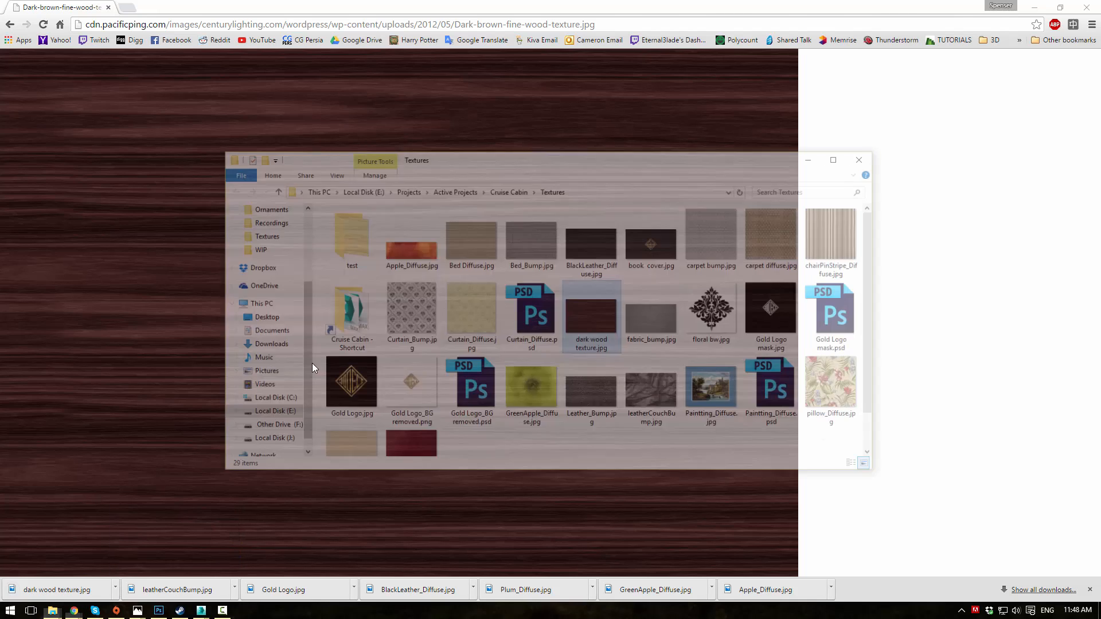
right_click(566, 324)
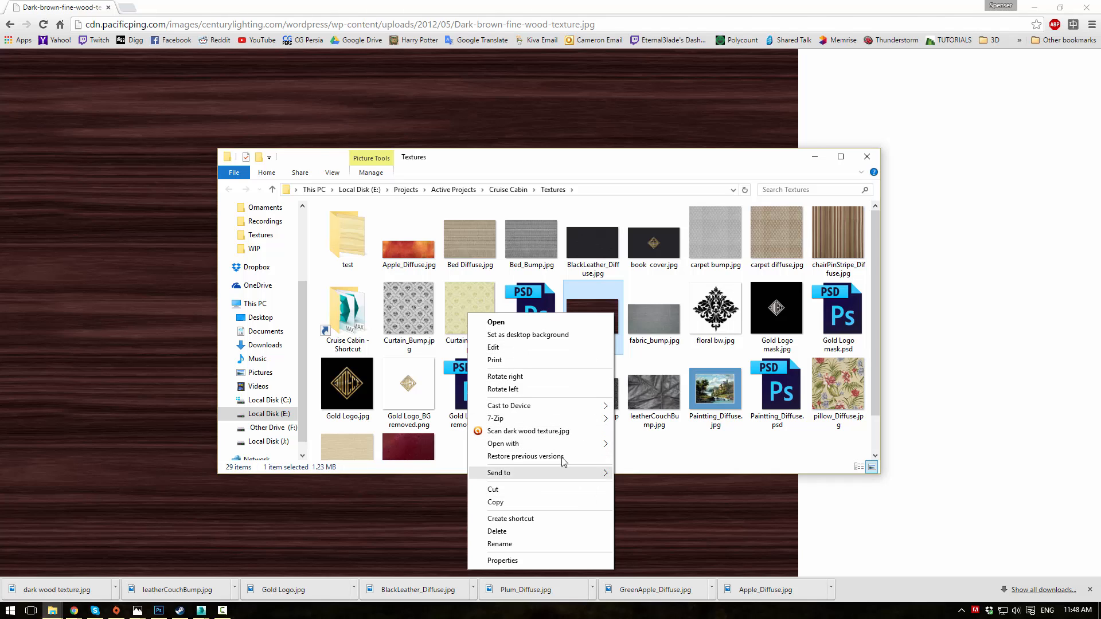
mouse_move(551, 444)
left_click(402, 467)
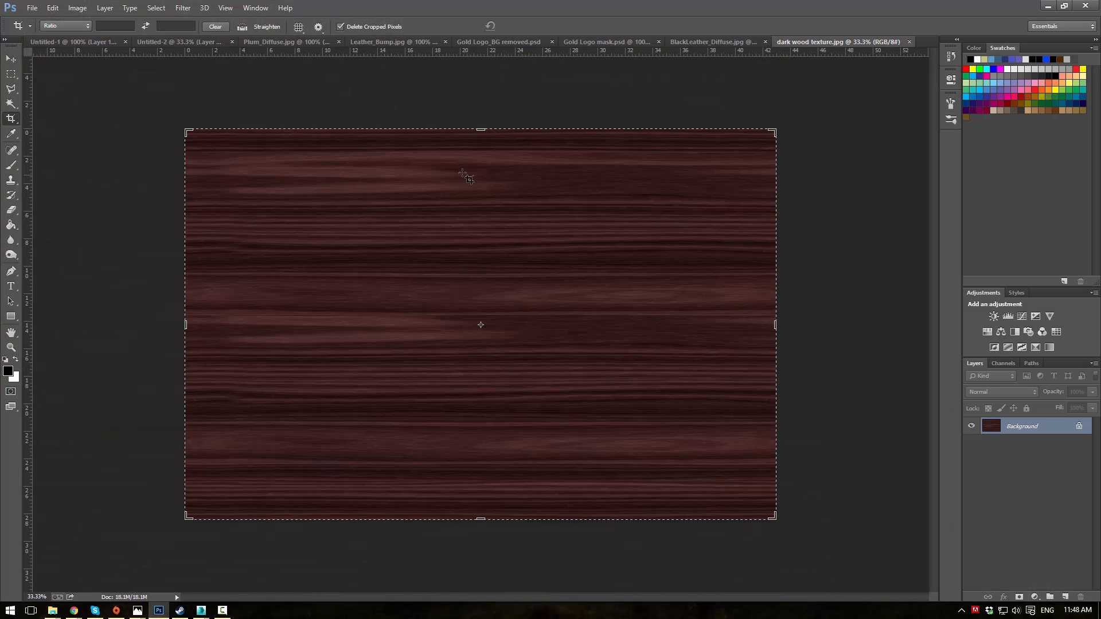
- Crop the wood image to a full-width horizontal strip of about 3096 × 590 pixels, save the file and minimize Photoshop
left_click_drag(481, 136, 480, 191)
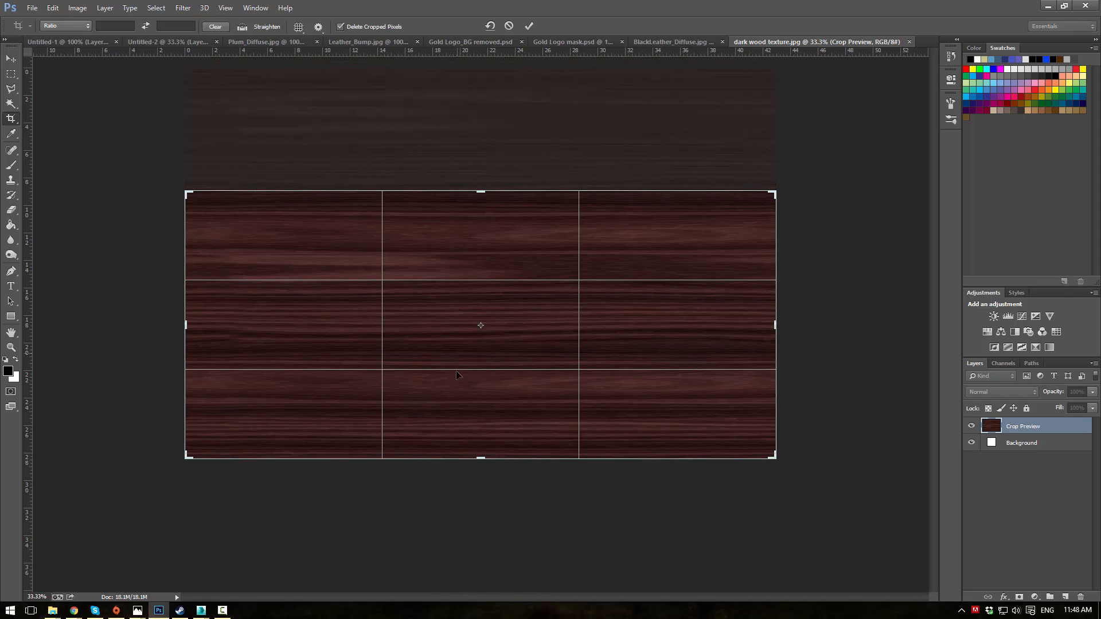
left_click_drag(478, 458, 491, 378)
key("Return")
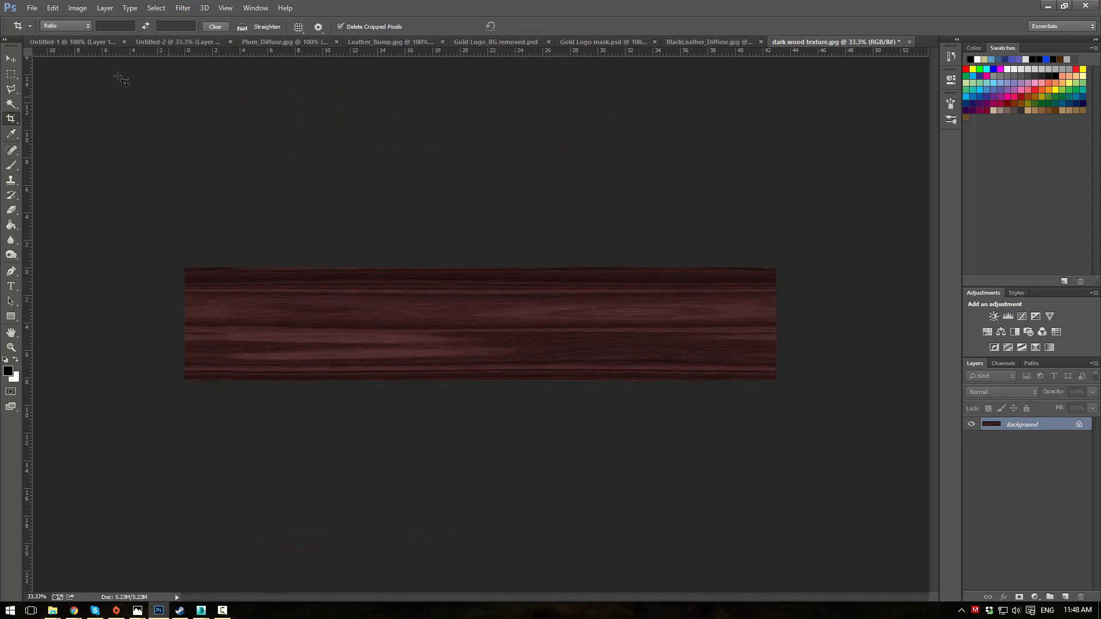
left_click(29, 8)
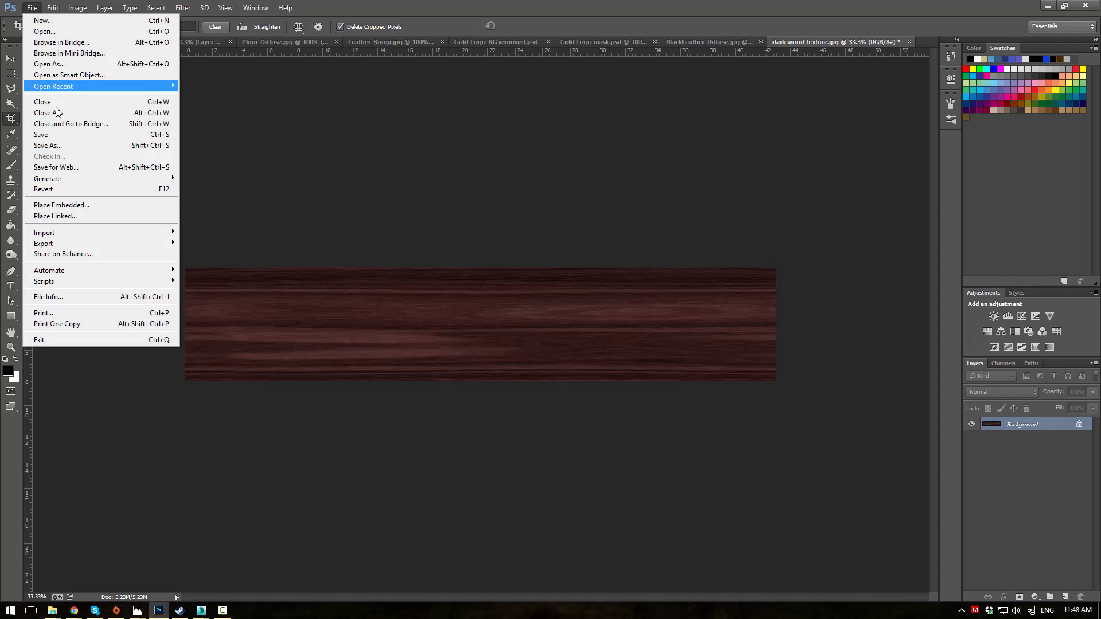
left_click(64, 133)
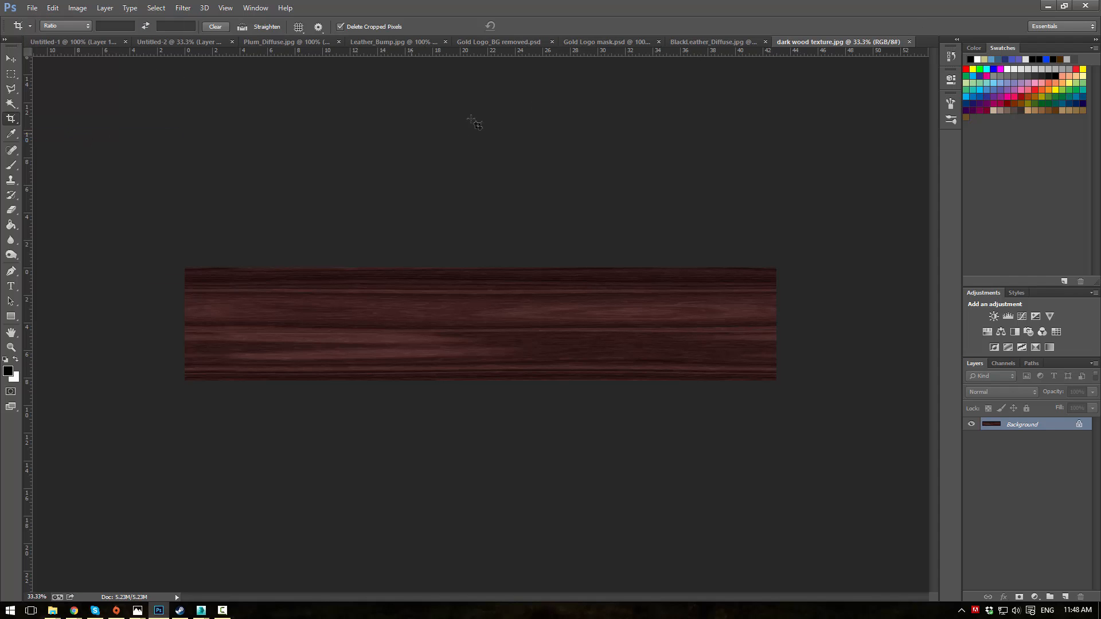
left_click(1055, 8)
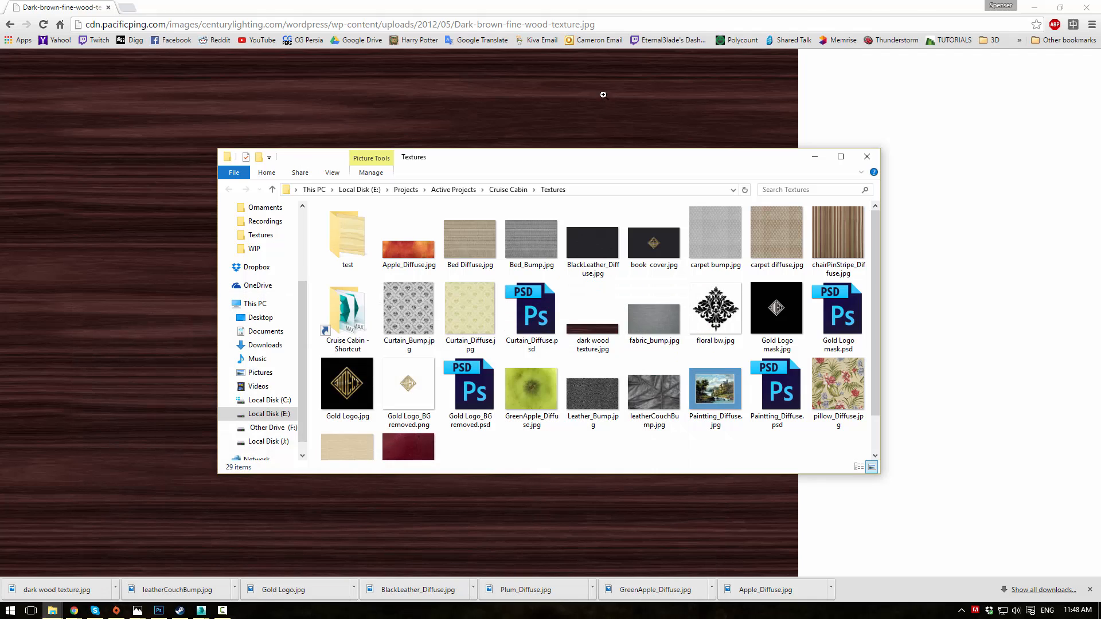
- Switch to 3ds Max and connect a Bitmap map loading dark wood texture.jpg to the new VRayMtl's diffuse map
mouse_move(201, 610)
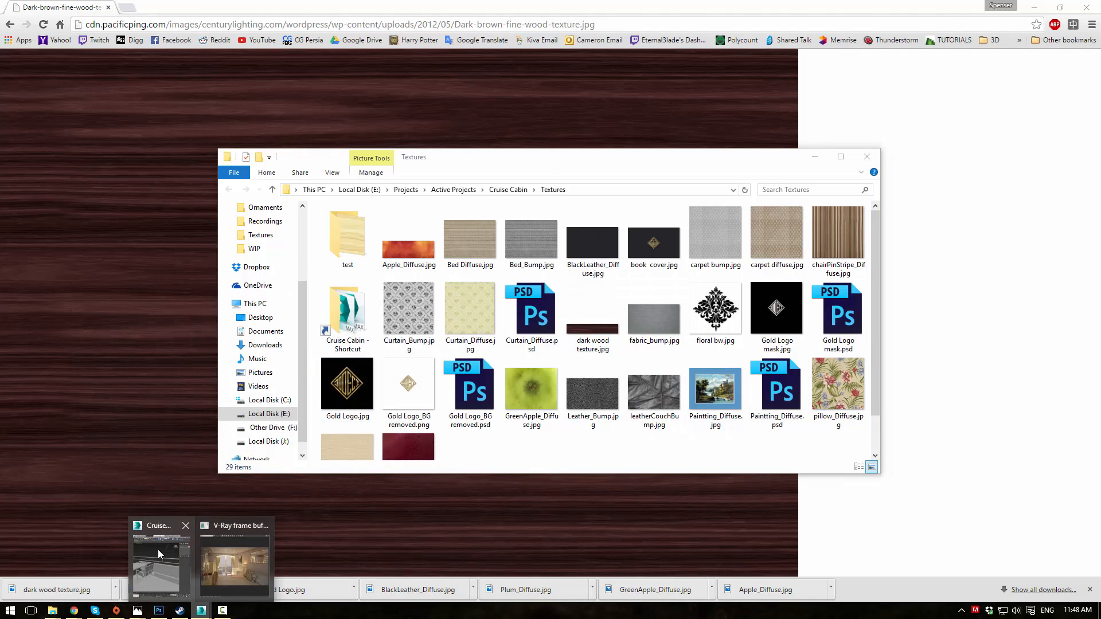
left_click(206, 565)
middle_click_drag(249, 161, 260, 156)
scroll(258, 153, "up", 1)
mouse_move(250, 141)
left_mouse_down()
mouse_move(297, 132)
mouse_move(240, 143)
left_mouse_up()
mouse_move(292, 153)
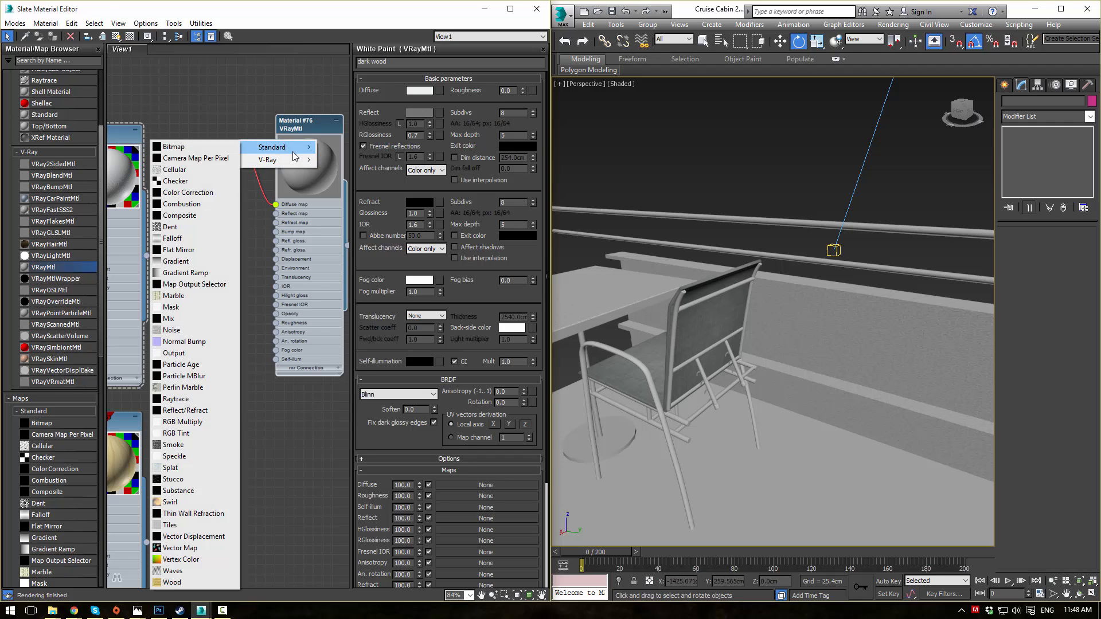
left_click(200, 148)
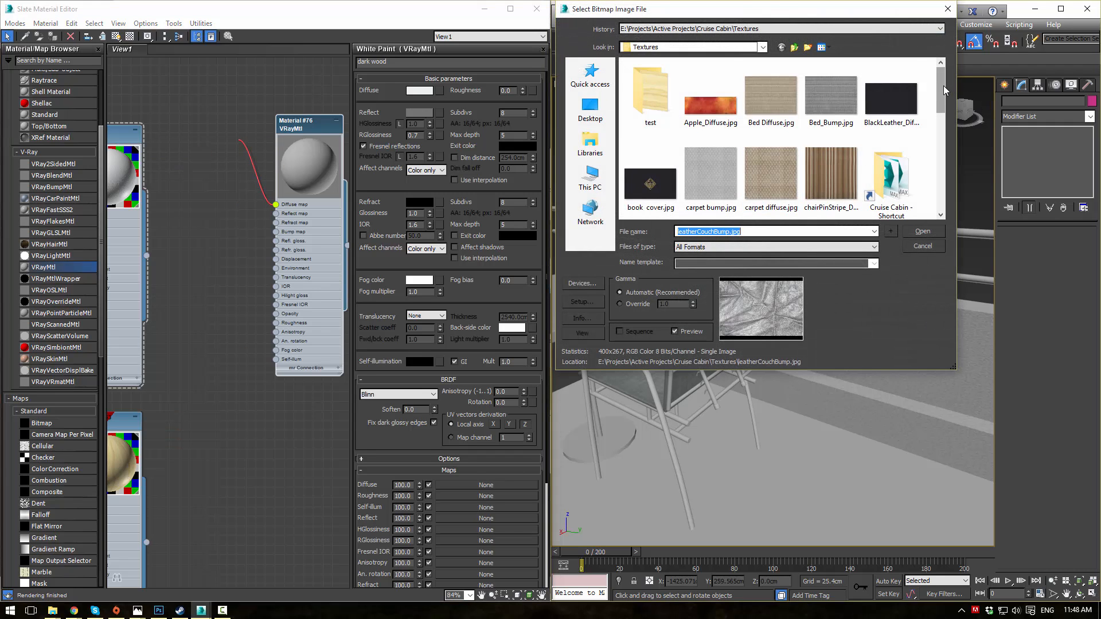
scroll(831, 137, "down", 3)
left_click(832, 135)
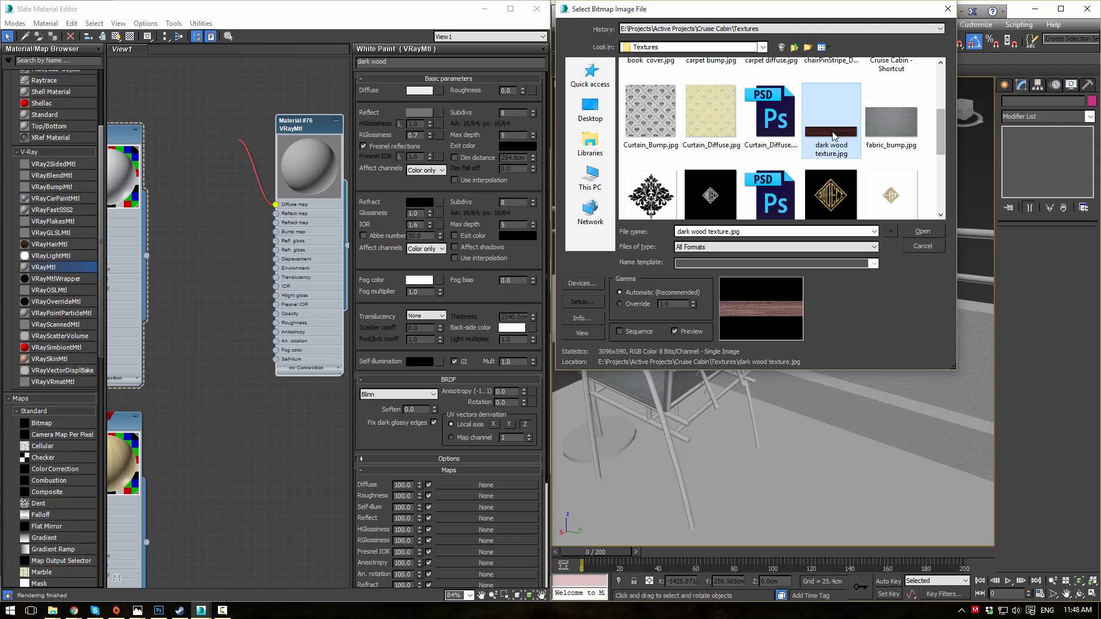
left_click(912, 230)
left_click_drag(242, 143, 211, 135)
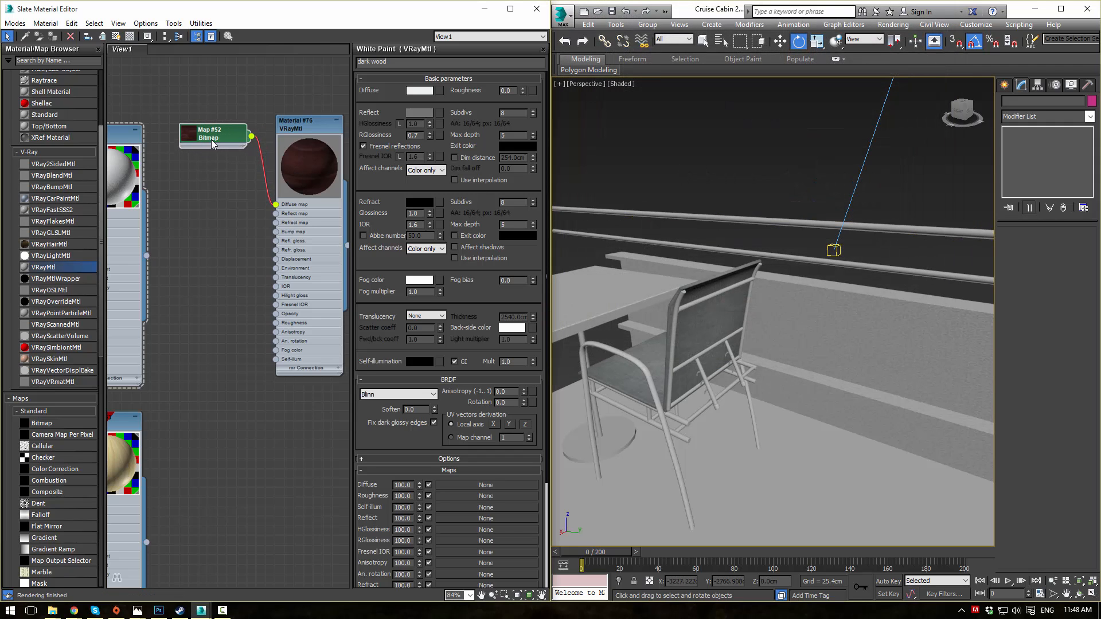
- Open the parameters of the VRayMtl with the wood bitmap and set its Reflect color to light gray
double_click(211, 135)
scroll(254, 99, "up", 2)
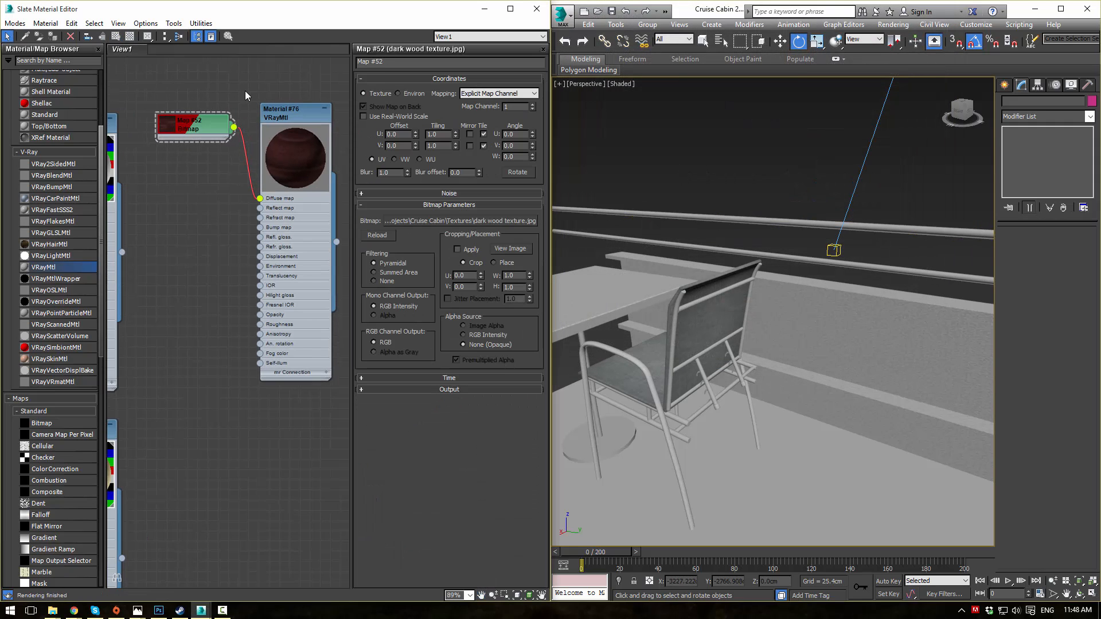
double_click(293, 126)
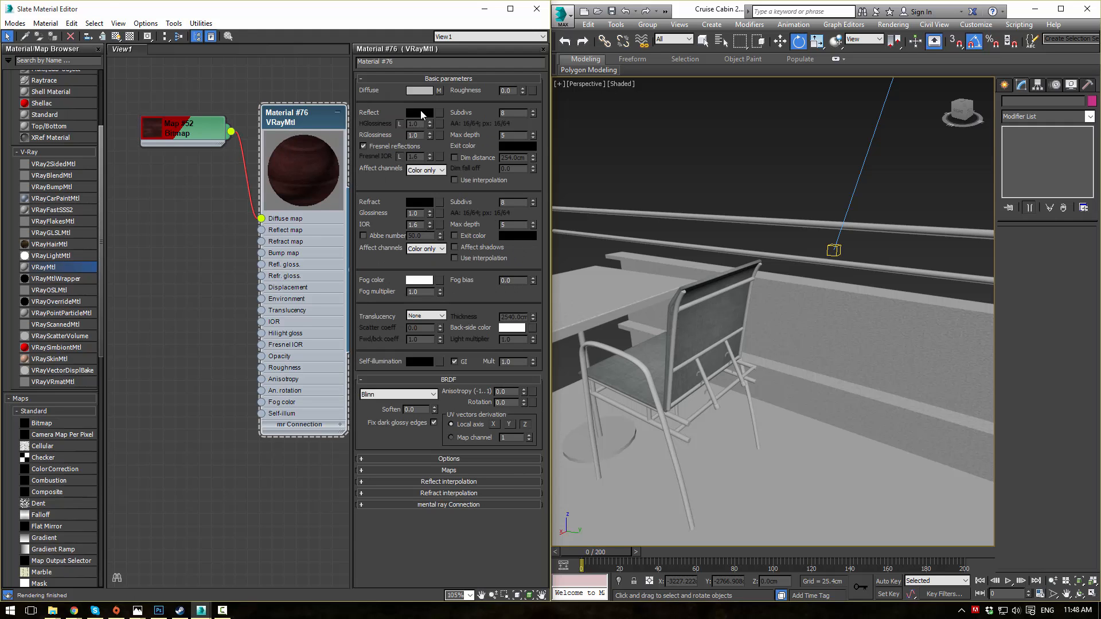
left_click(420, 112)
left_click_drag(411, 133, 415, 133)
left_click(431, 172)
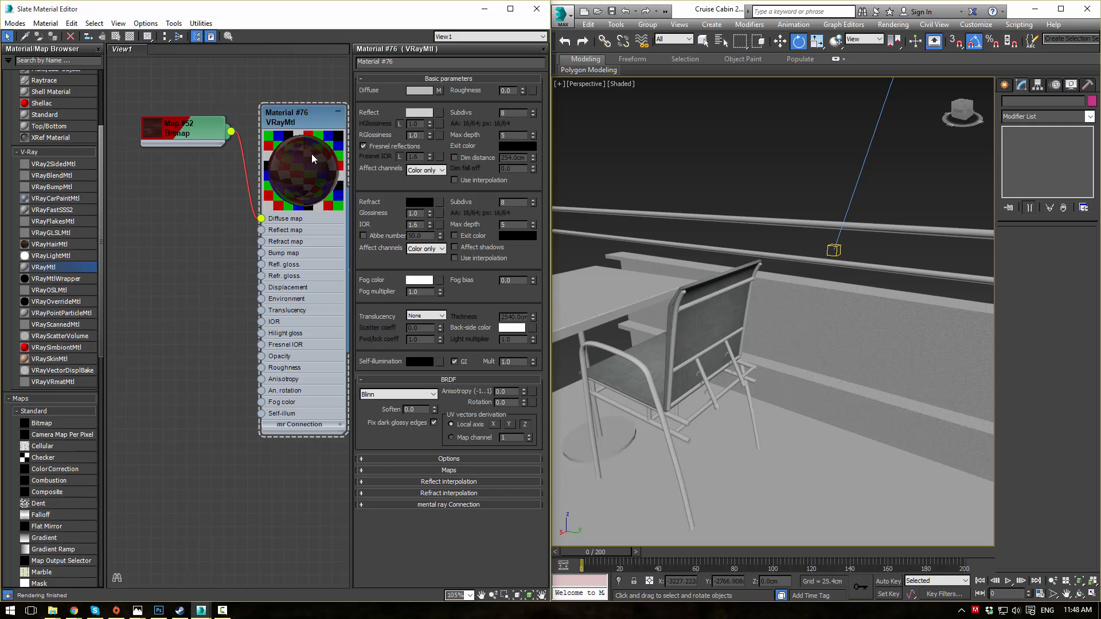
left_click(424, 112)
left_click_drag(433, 132, 402, 133)
left_click(420, 171)
- Try a reflection glossiness of 0.95 on the wood material, and settle on 0.85
double_click(415, 135)
type("0.95")
key("Return")
type("0.85")
key("Return")
middle_click_drag(264, 83, 257, 88)
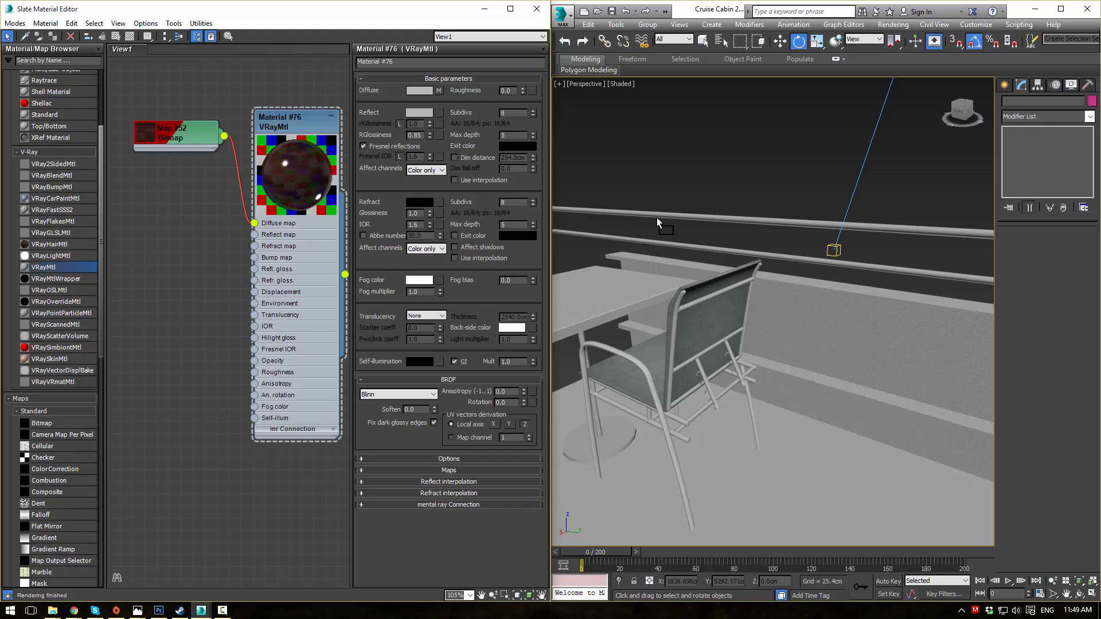
- Select the four legs of the couch inside the cabin, assign the dark wood material to them and clear the leg selection
left_click_drag(656, 218, 656, 217)
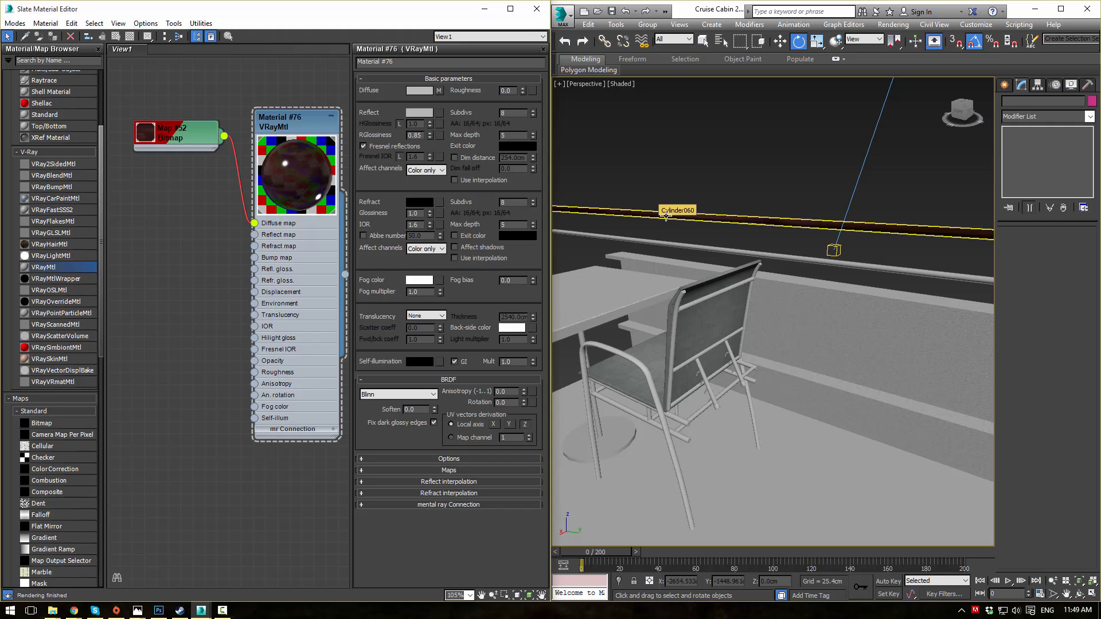
middle_click_drag(635, 219, 806, 342, "alt")
scroll(674, 341, "up", 5)
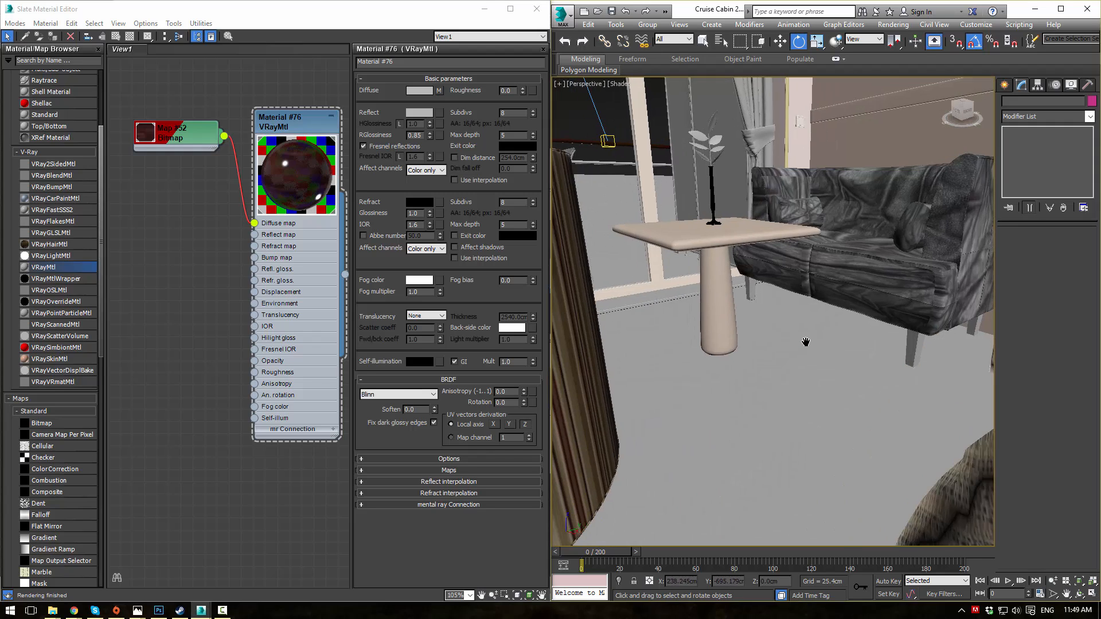
left_click(881, 271)
key("z")
middle_click_drag(881, 270, 886, 315, "alt")
middle_click_drag(886, 315, 901, 328)
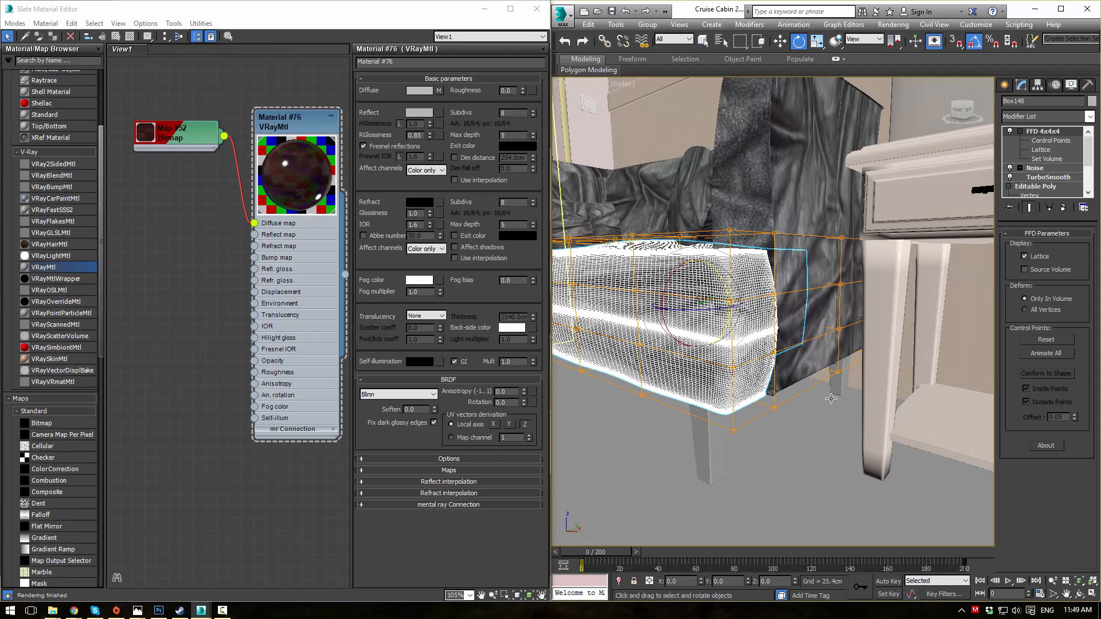
left_click(840, 383)
left_click(715, 457, "ctrl")
middle_click_drag(715, 457, 723, 308, "alt")
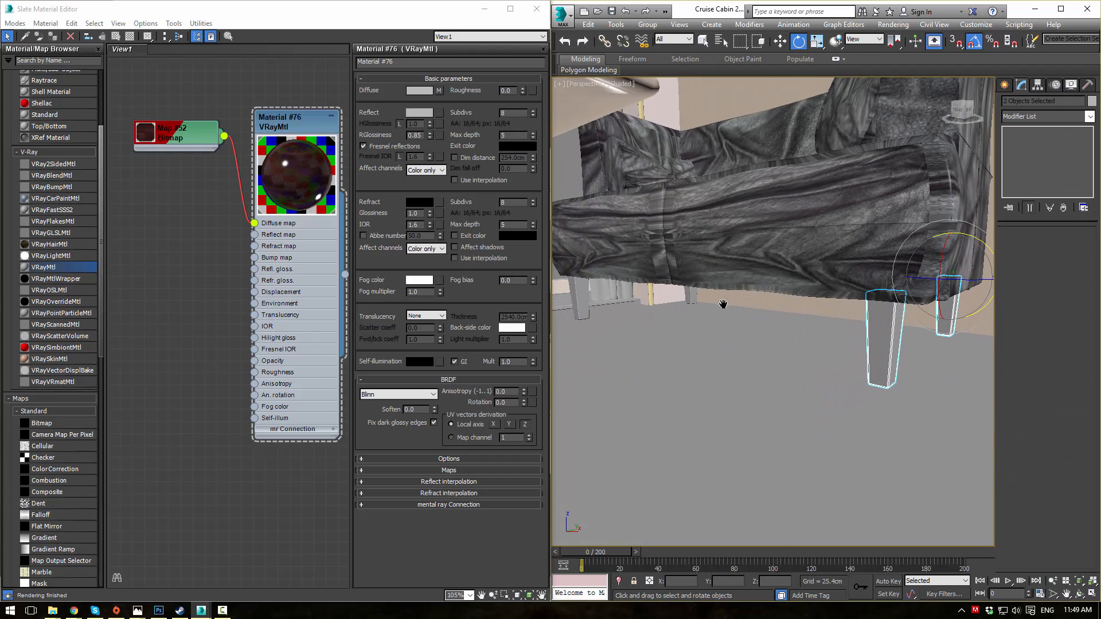
left_click(691, 285, "ctrl")
left_click(580, 295, "ctrl")
left_click(290, 124)
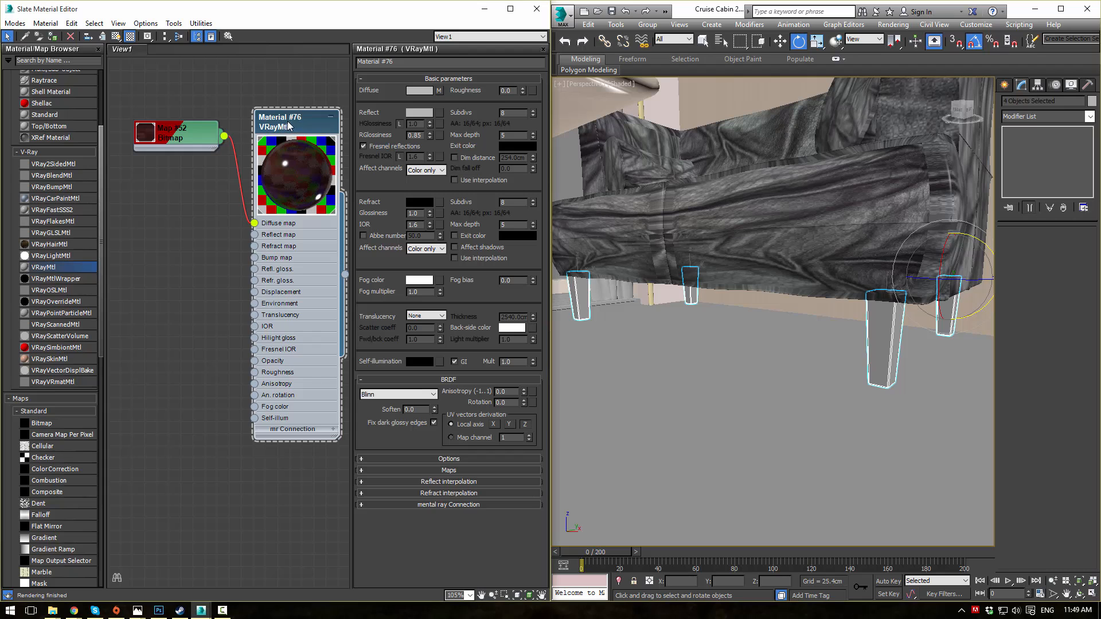
left_click(53, 37)
left_click(699, 369)
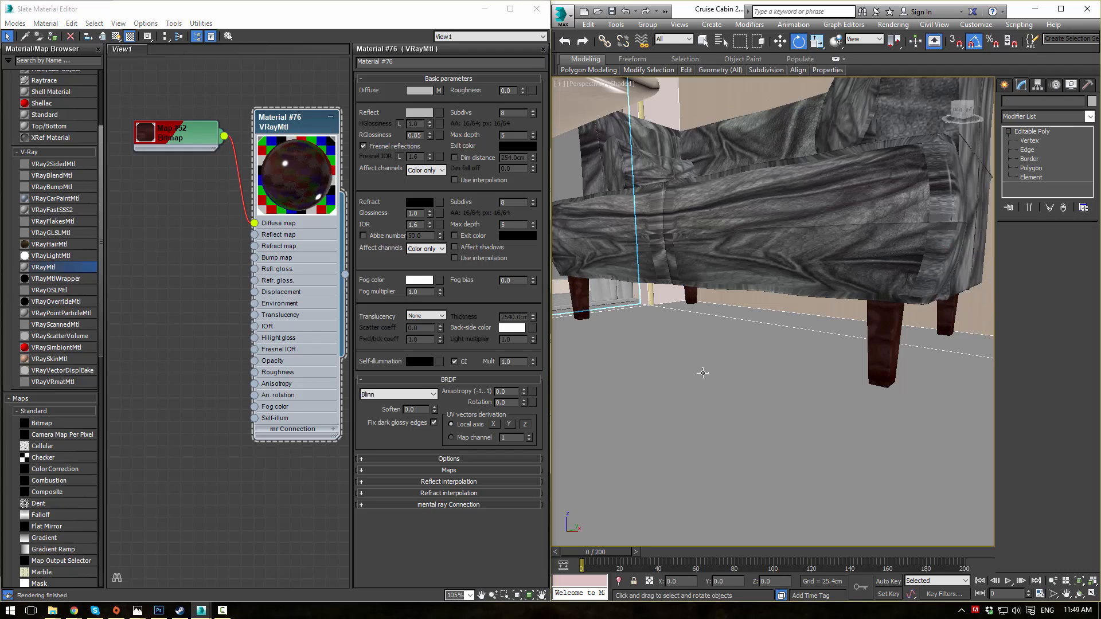
- Select all four legs of the striped armchair and assign the dark wood material to them
scroll(721, 355, "down", 4)
middle_click_drag(722, 354, 738, 332, "alt")
scroll(671, 352, "down", 2)
scroll(855, 318, "down", 3)
scroll(833, 312, "up", 2)
scroll(738, 332, "up", 2)
left_click(595, 248)
left_click(644, 249, "ctrl")
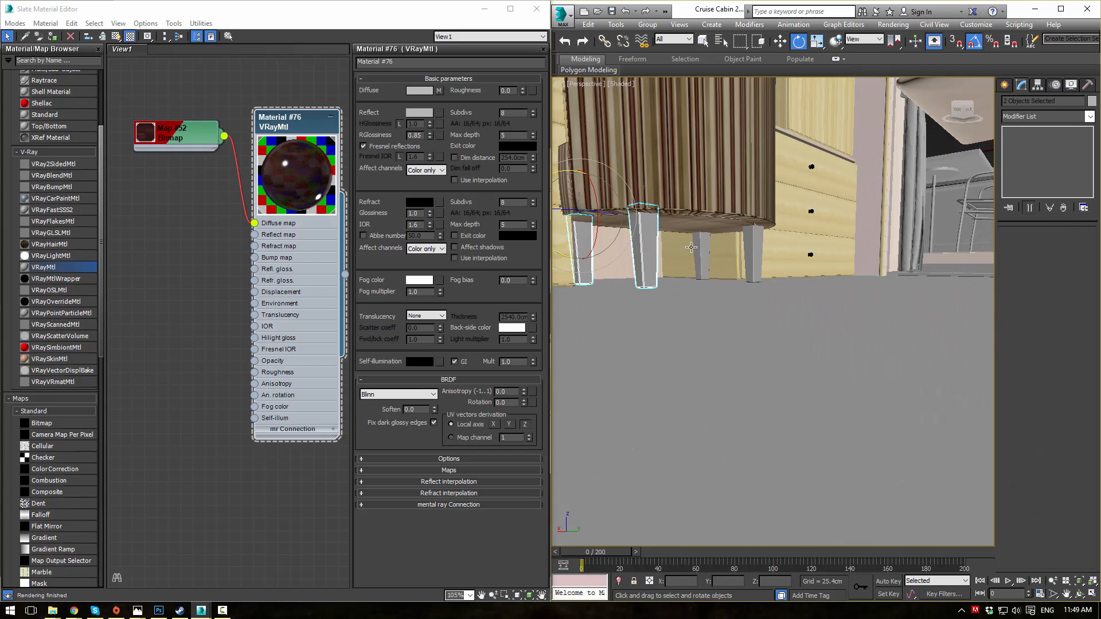
left_click(702, 250, "ctrl")
left_click(752, 248, "ctrl")
right_click(301, 120)
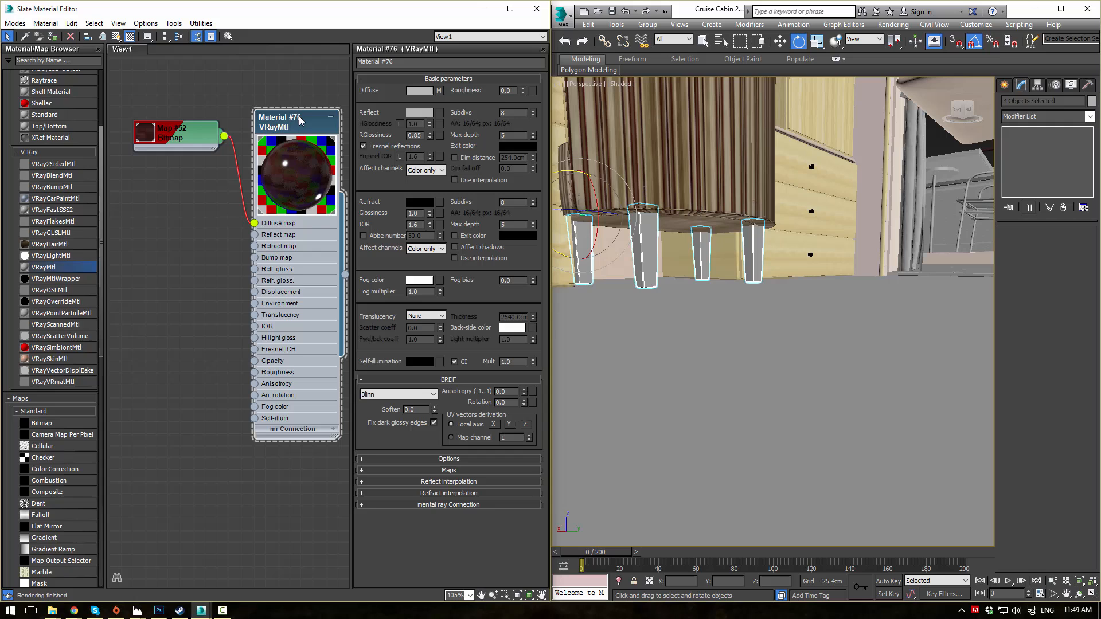
left_click(58, 35)
- Add a UVW Map modifier with Box mapping to the armchair's front leg and deselect the leg
left_click(645, 246)
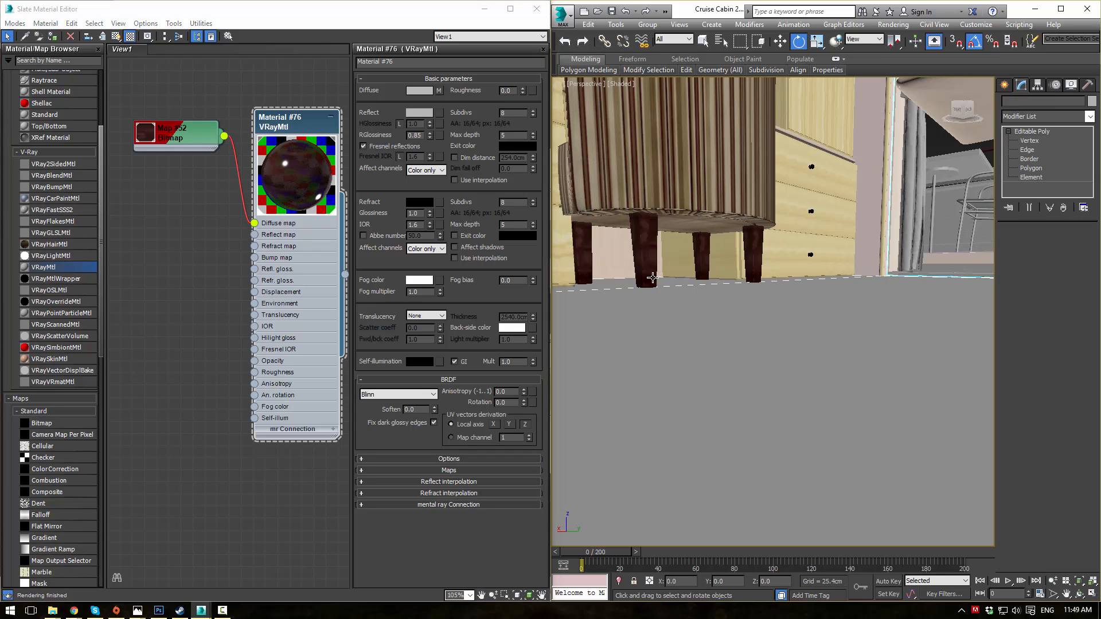
left_click(1089, 117)
key("u")
key("Return")
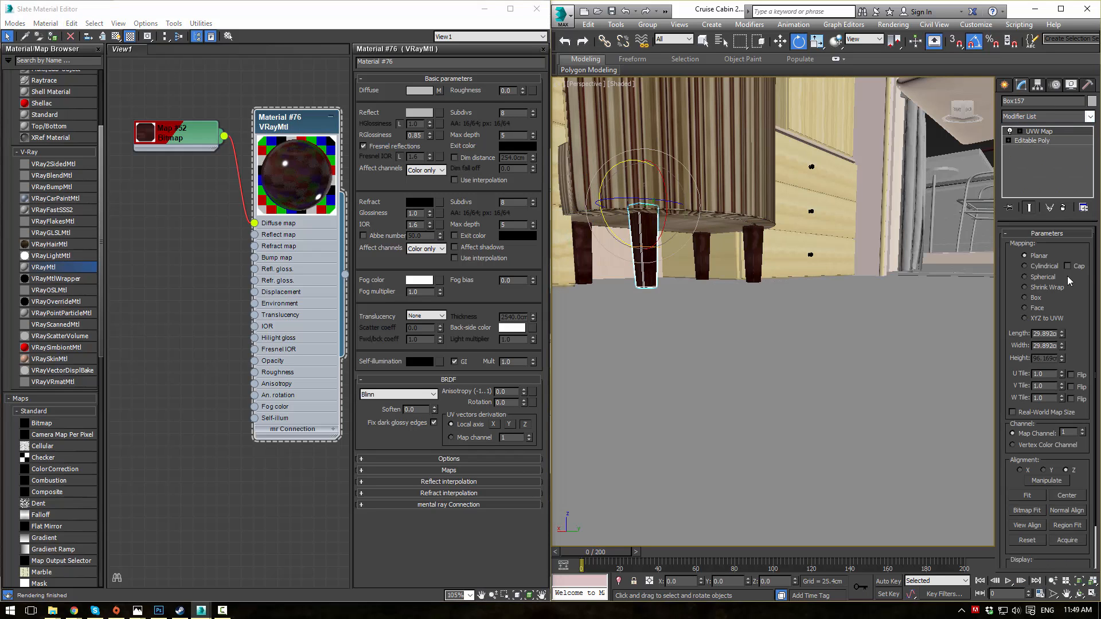
left_click(1030, 298)
left_click(815, 312)
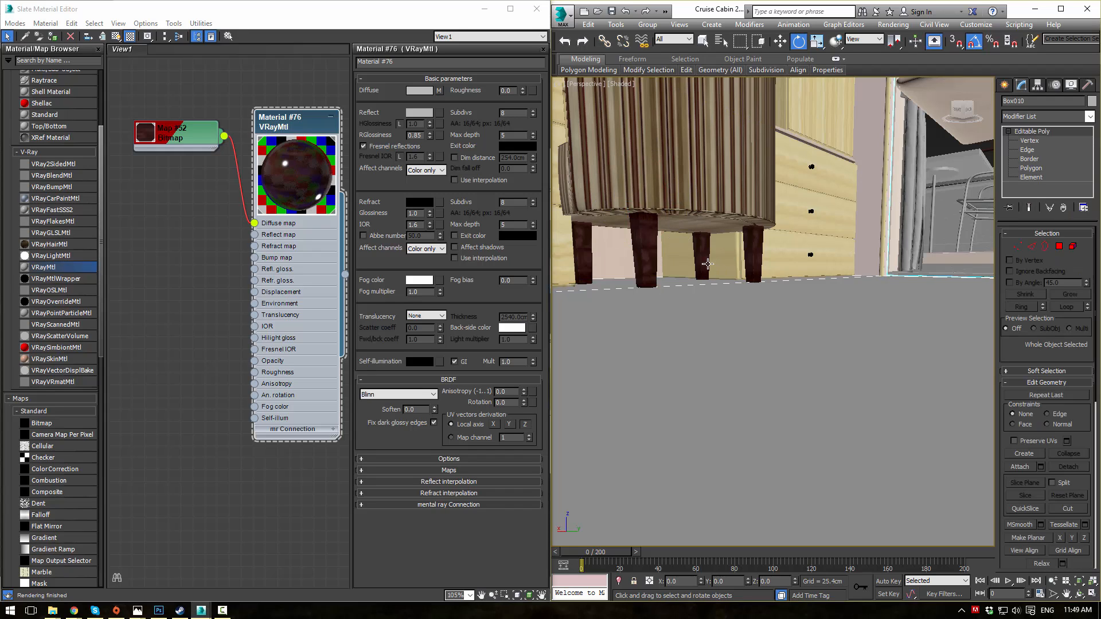
- Turn the UVW Map gizmo of the armchair's front leg onto its side and leave gizmo editing
left_click(641, 248)
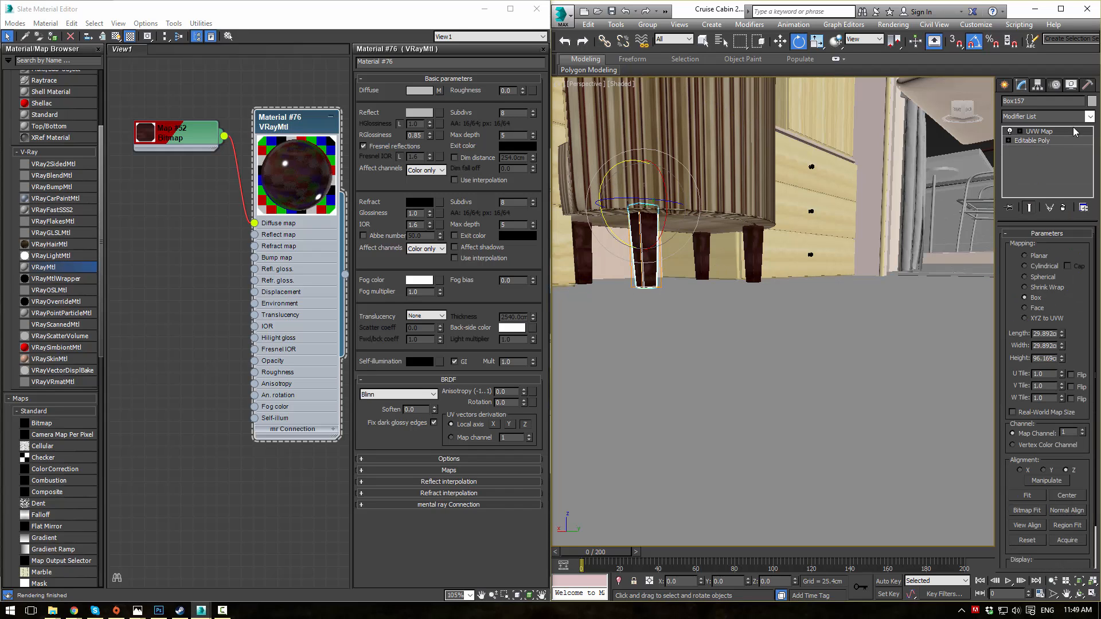
left_click(1016, 131)
left_click(1039, 140)
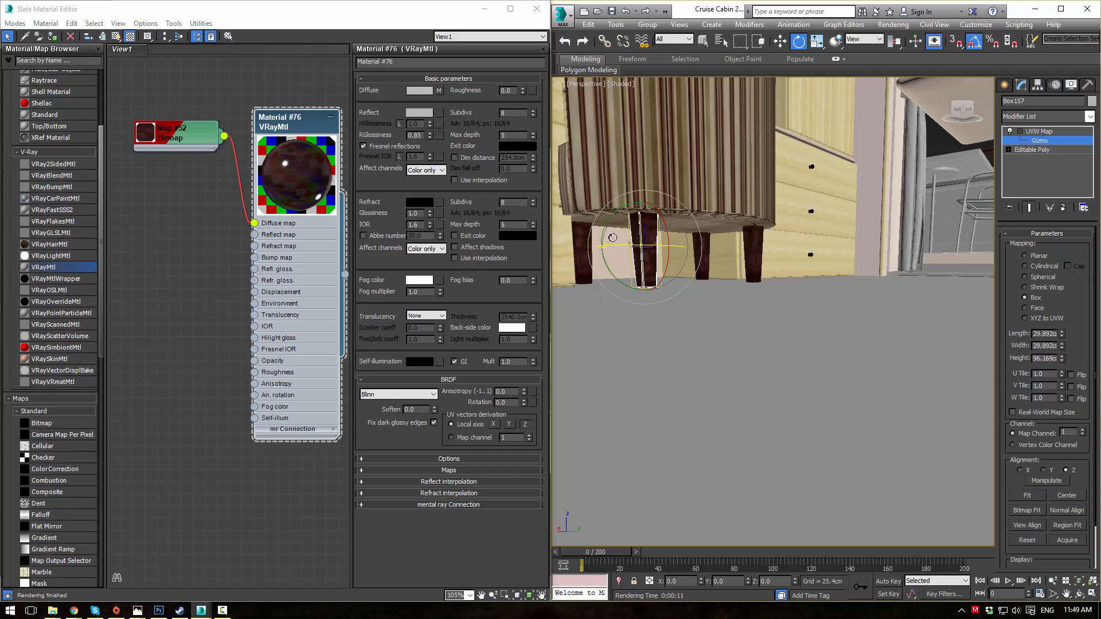
left_click_drag(609, 224, 619, 180)
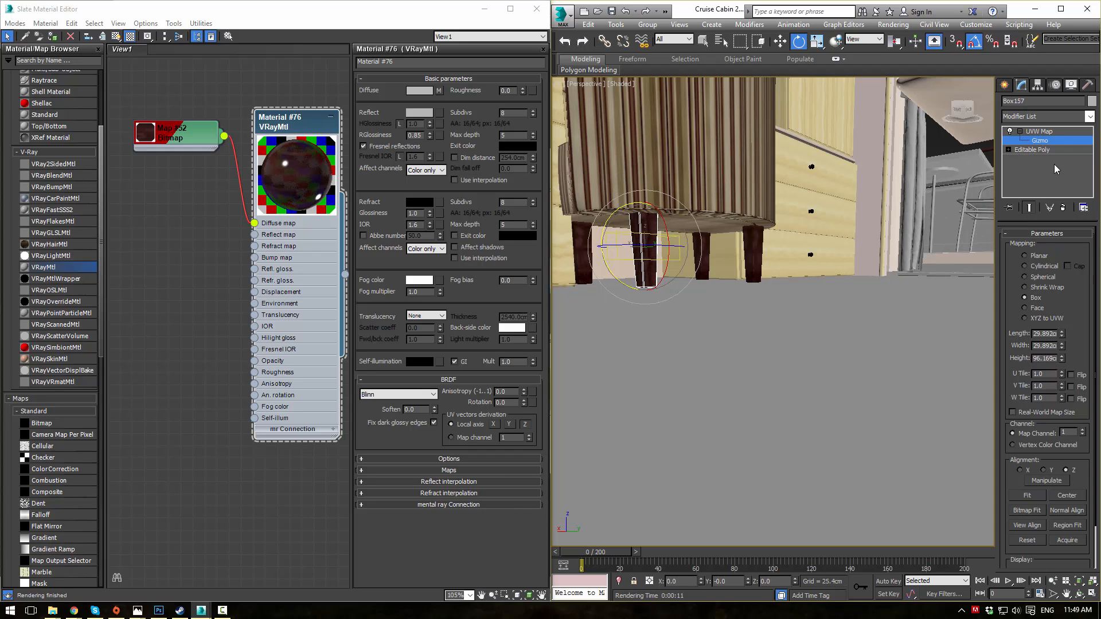
left_click(1052, 138)
left_click(765, 315)
scroll(637, 261, "up", 3)
middle_click_drag(636, 261, 708, 294)
left_click(706, 298)
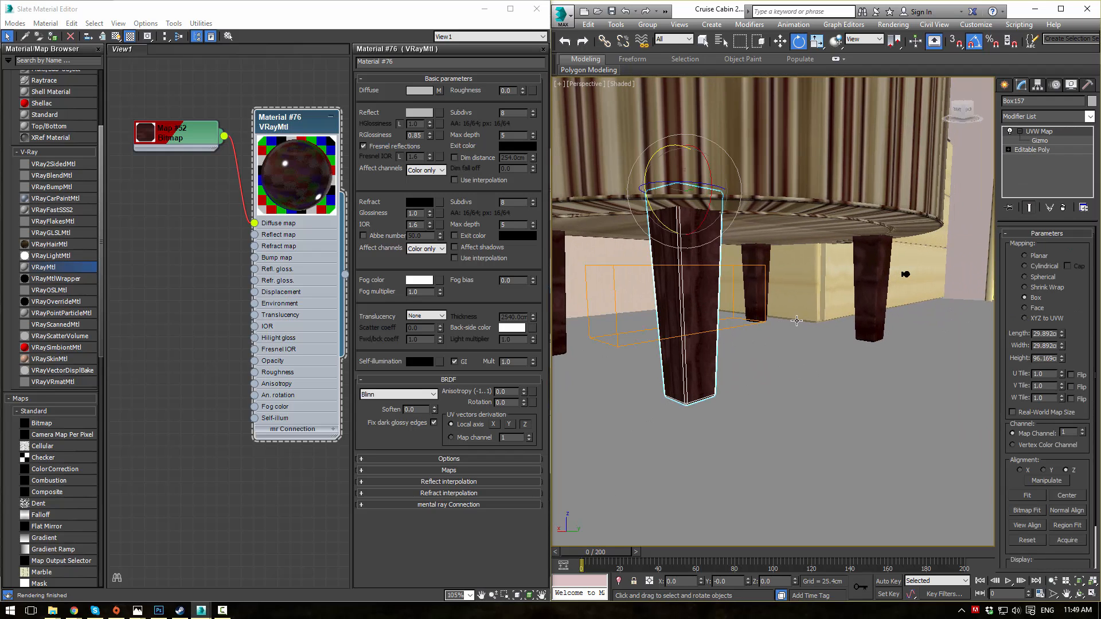
- Inspect the armchair's front leg up close, undo the last changes and clear the selection
left_click(825, 400)
middle_click_drag(823, 396, 882, 376, "alt")
scroll(874, 371, "up", 10)
key("ctrl+z")
key("ctrl+z")
key("ctrl+z")
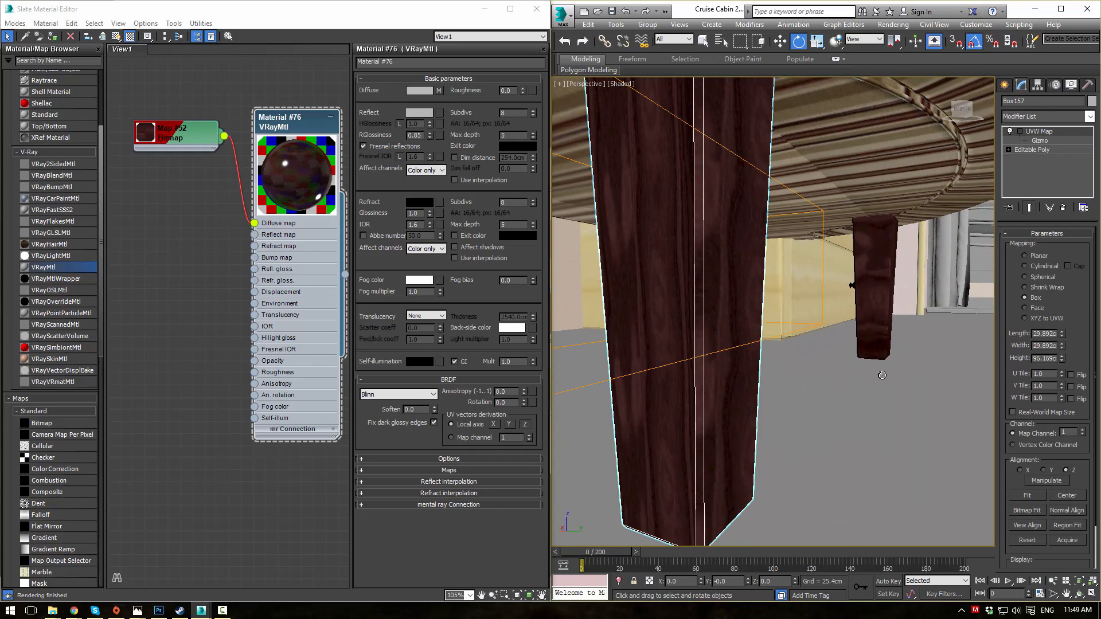
key("ctrl+z")
left_click(894, 389)
- Add a UVW Map modifier with Cylindrical mapping to the dark wood handrail on the balcony
scroll(896, 394, "down", 10)
mouse_move(870, 386)
middle_mouse_down()
mouse_move(892, 328)
mouse_move(690, 344)
mouse_move(659, 330)
mouse_move(786, 321)
mouse_move(762, 325)
mouse_move(768, 317)
mouse_move(792, 376)
middle_mouse_up()
scroll(892, 328, "down", 10)
scroll(659, 331, "up", 4)
left_click(793, 347)
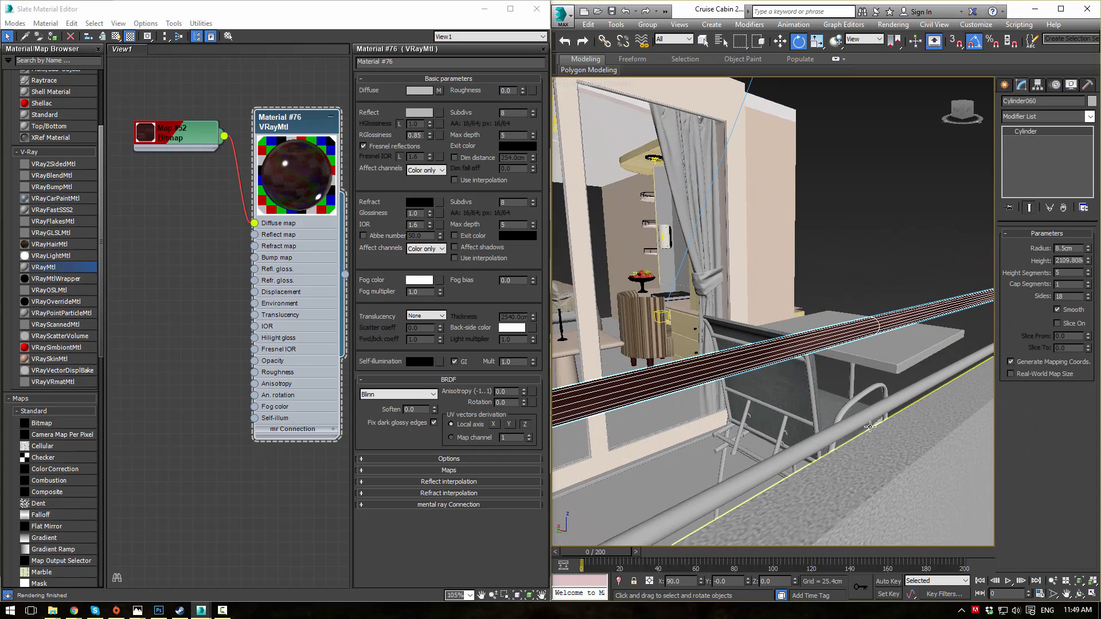
left_click(1090, 117)
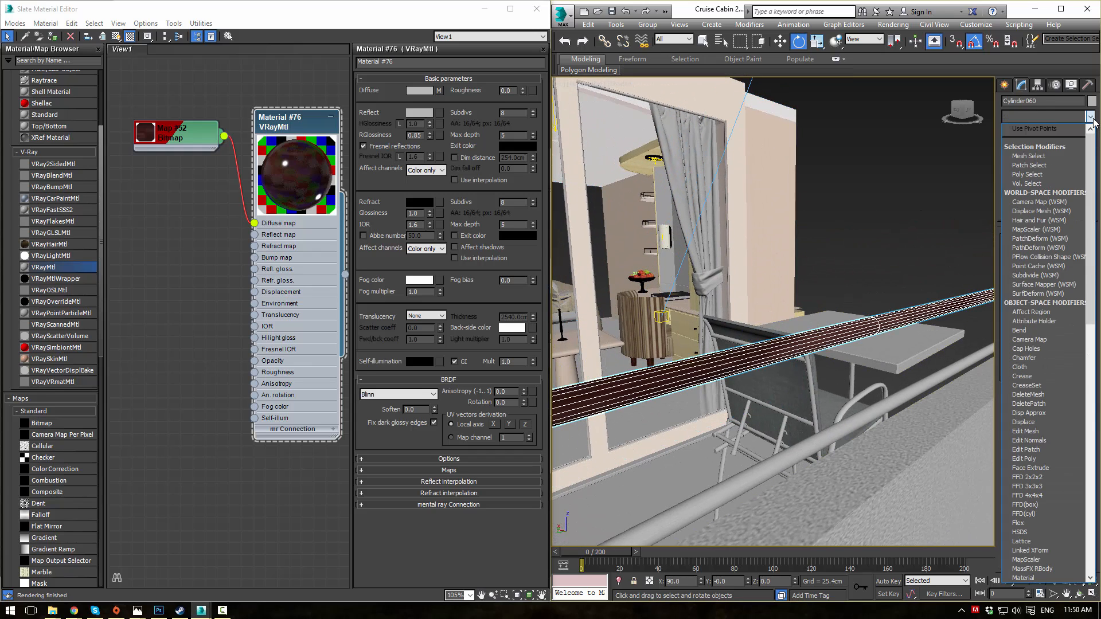
type("uvw")
key("Return")
left_click(1029, 267)
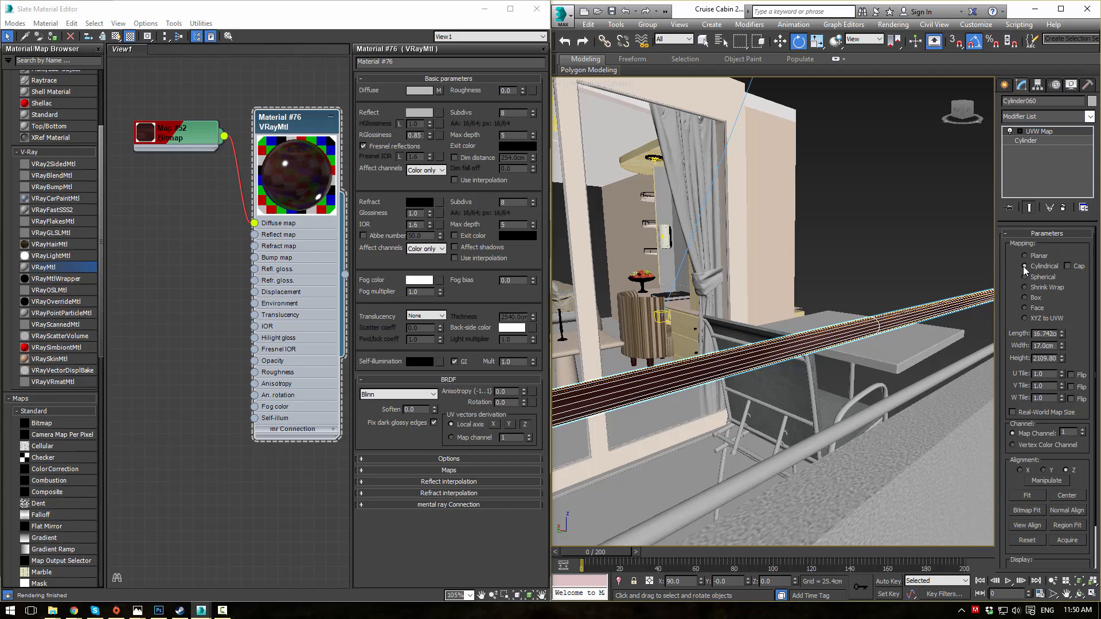
left_click(937, 257)
left_click(902, 322)
- Enable Cap on the handrail's cylindrical mapping, set the mapping height to about 1054.9 cm and deselect the rail
left_click_drag(1061, 335, 1064, 344)
right_click(1064, 344)
scroll(822, 250, "down", 10)
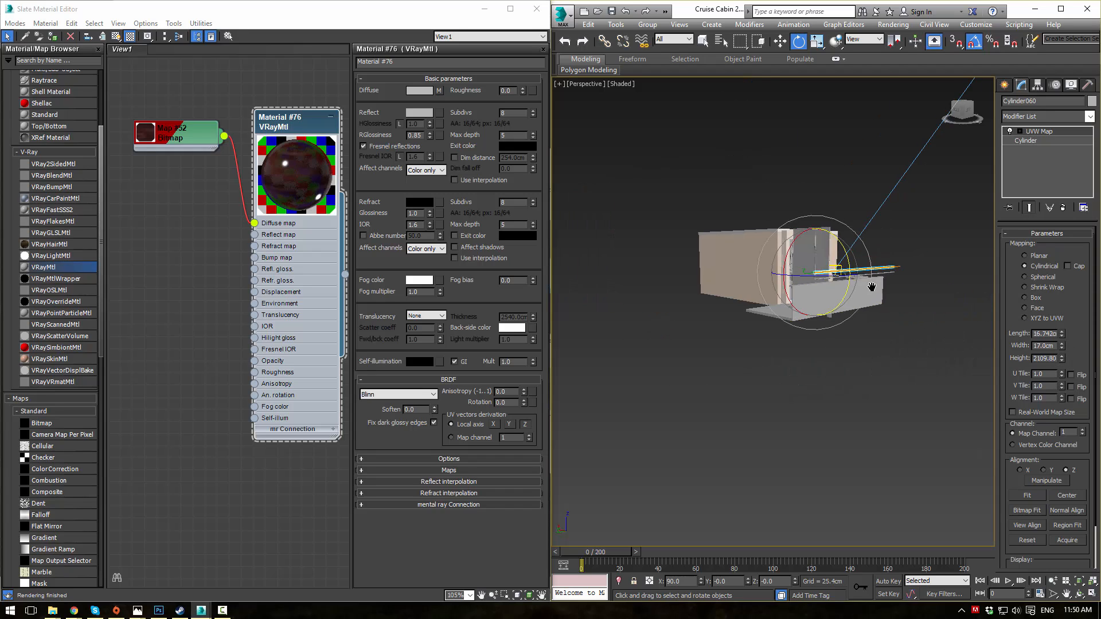
middle_click_drag(817, 241, 875, 303, "alt")
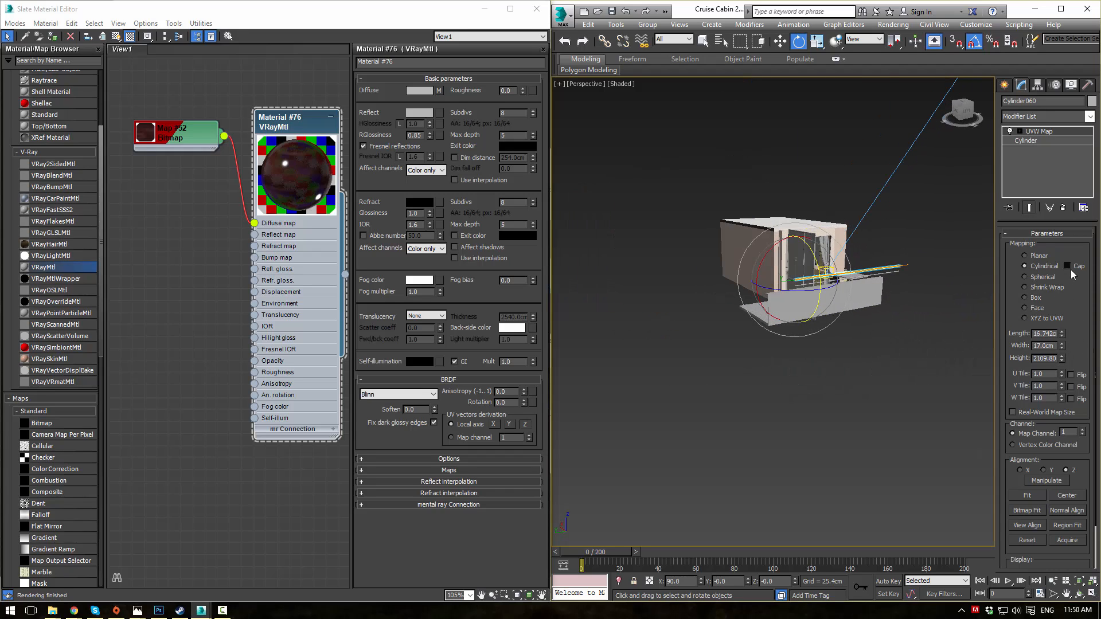
left_click_drag(1070, 347, 1059, 389)
right_click(1074, 351)
scroll(851, 251, "up", 8)
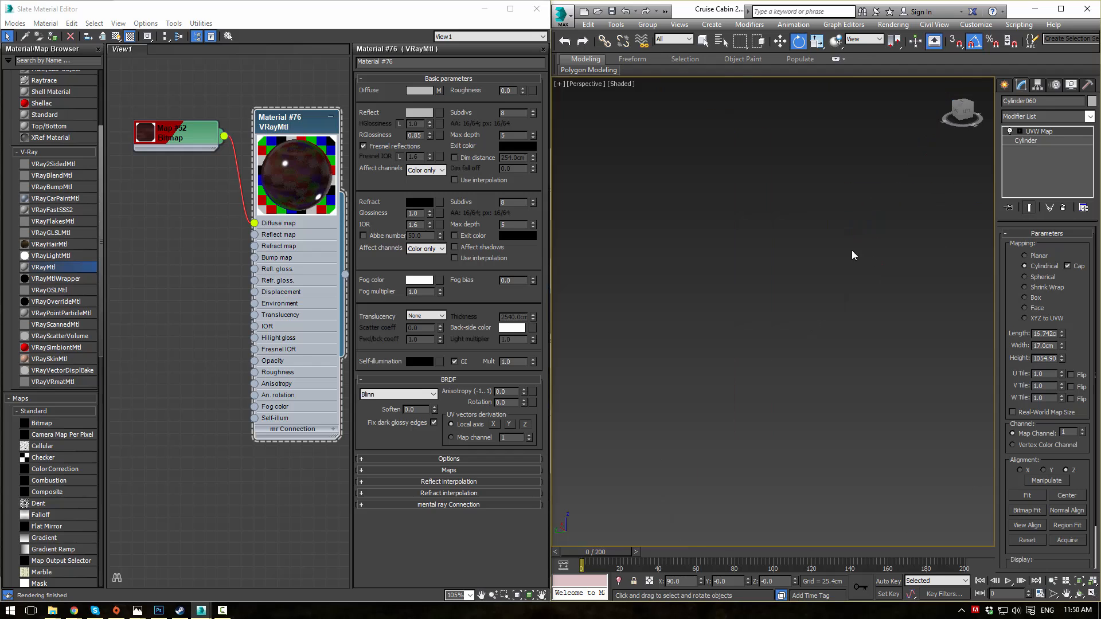
scroll(852, 254, "down", 8)
left_click(887, 190)
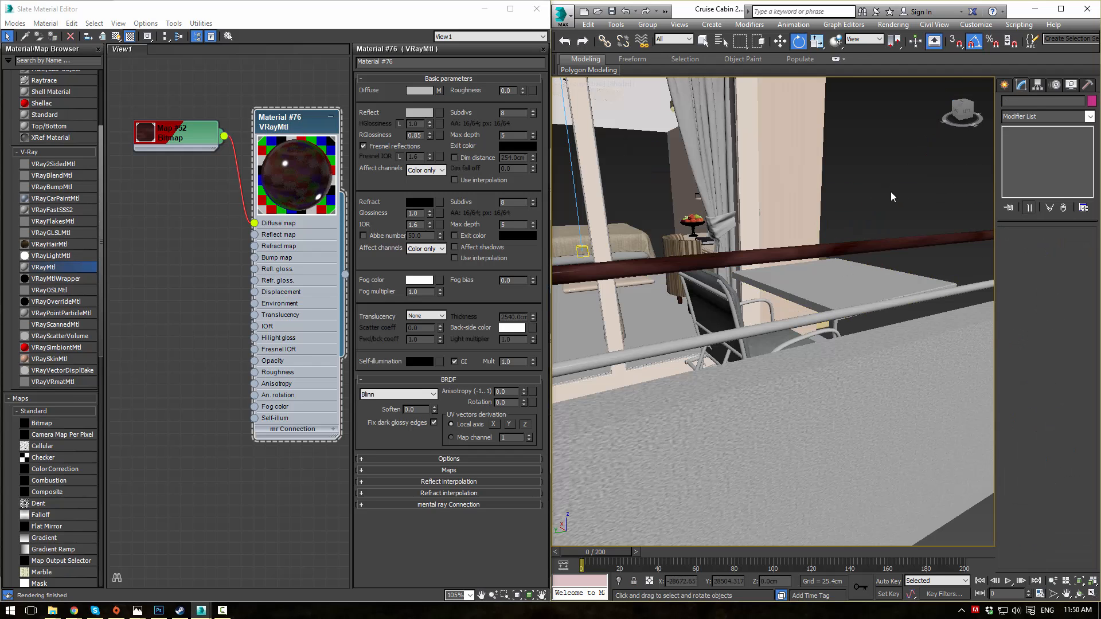
- Reselect the balcony handrail, readjust the size of its UVW mapping and deselect it
mouse_move(890, 191)
middle_mouse_down()
mouse_move(900, 195)
mouse_move(895, 185)
middle_mouse_up()
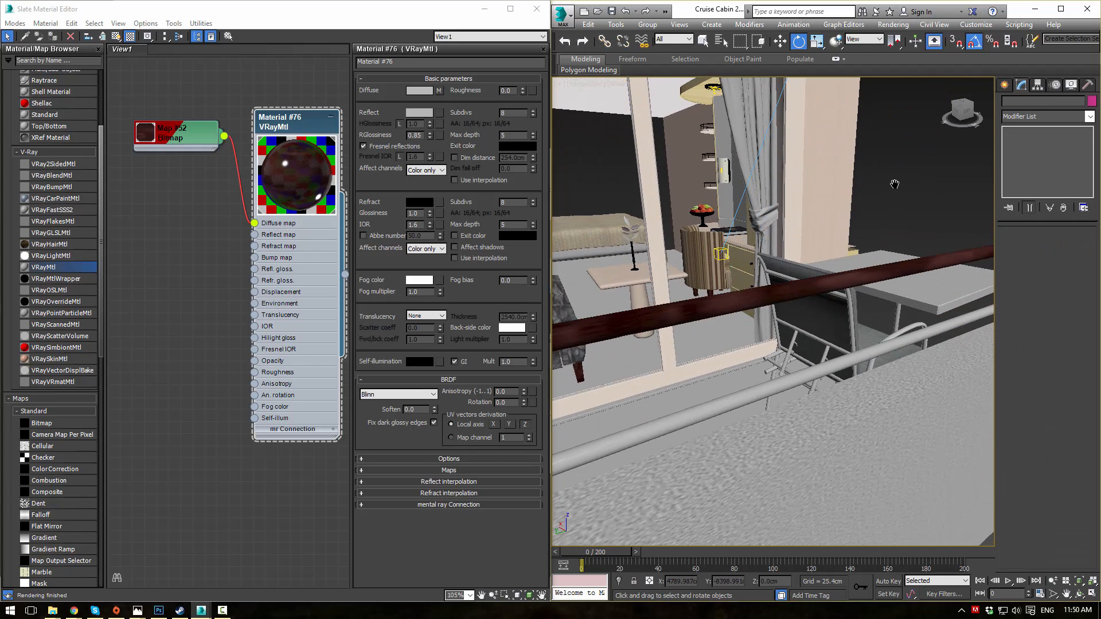
scroll(890, 222, "up", 8)
scroll(874, 253, "down", 9)
left_click(816, 323)
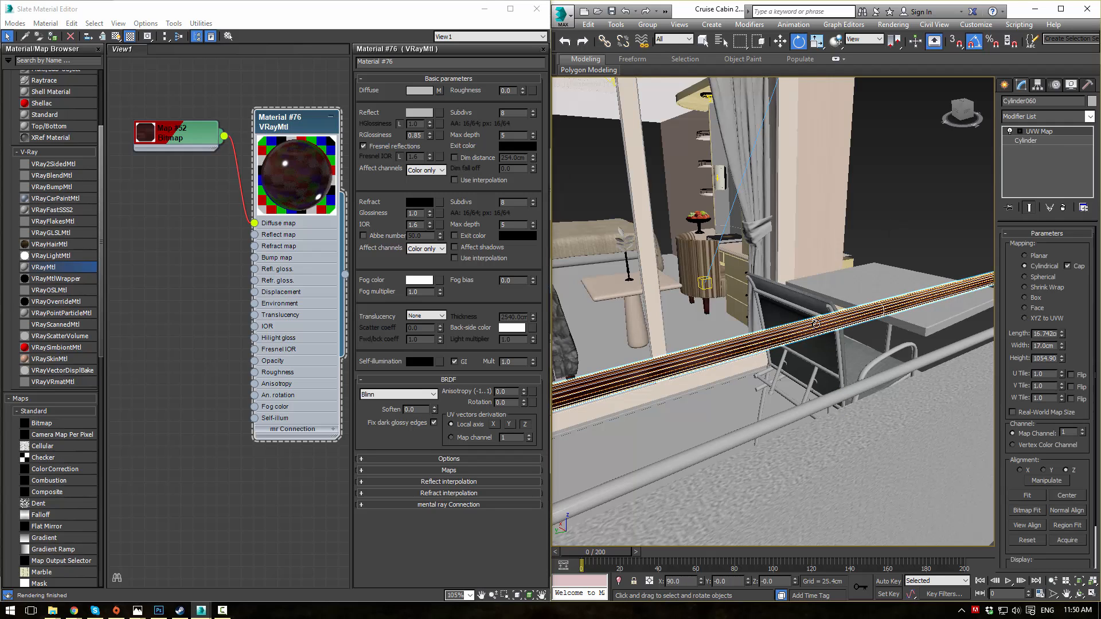
left_click_drag(1062, 337, 1070, 234)
left_click(882, 196)
scroll(924, 221, "up", 5)
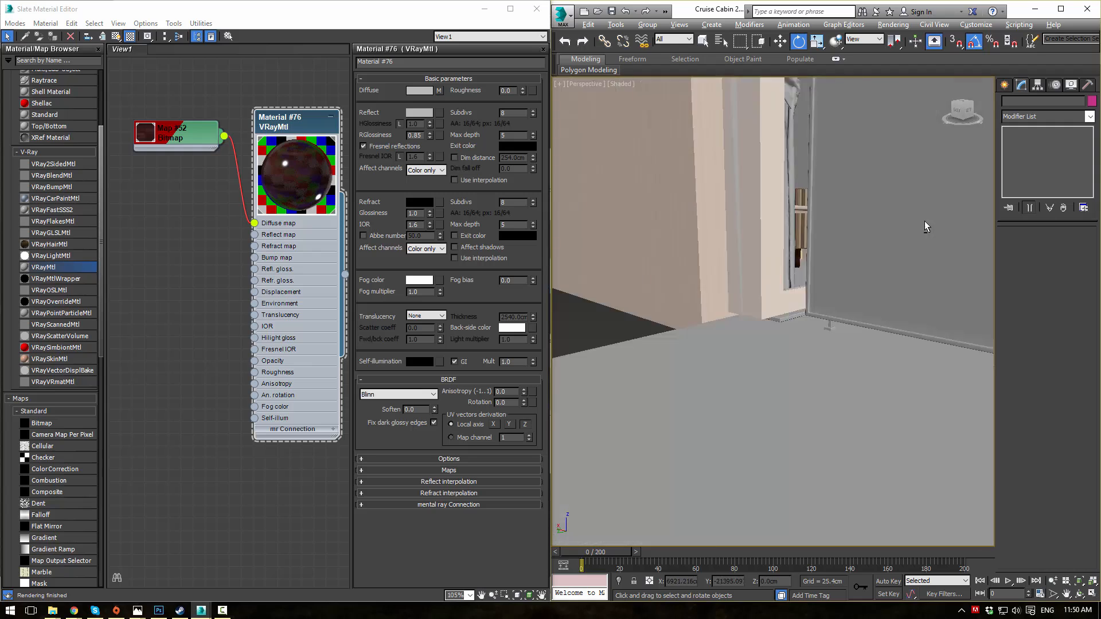
- Return to the camera view and mark a render region around the balcony doorway in the V-Ray frame buffer
middle_click_drag(924, 222, 777, 280)
scroll(811, 256, "down", 6)
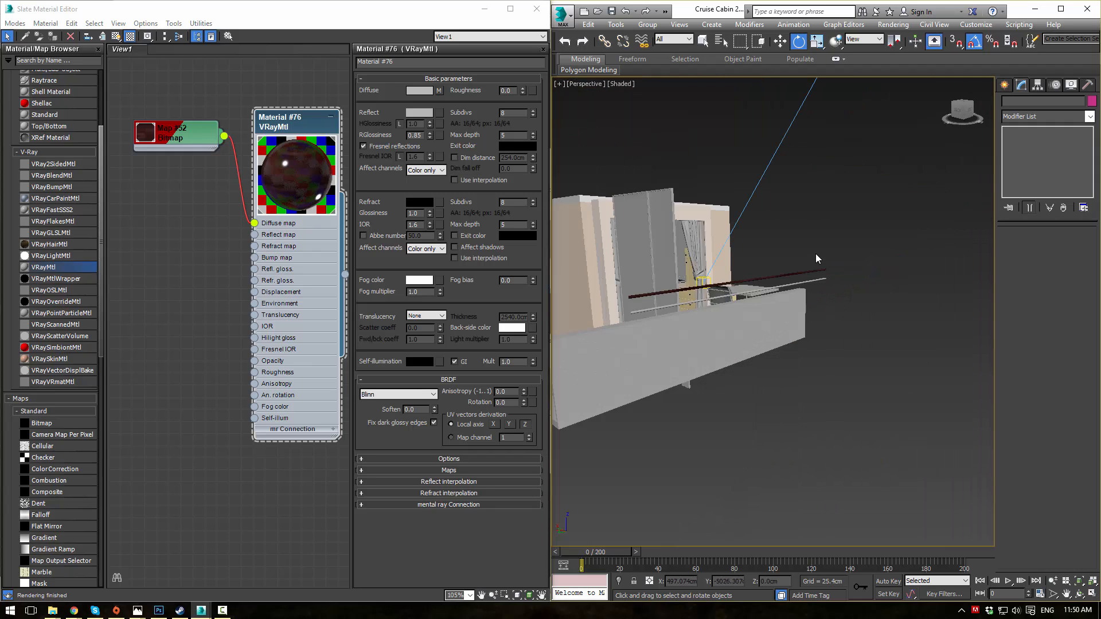
scroll(913, 250, "down", 4)
middle_click_drag(940, 264, 826, 304)
key("c")
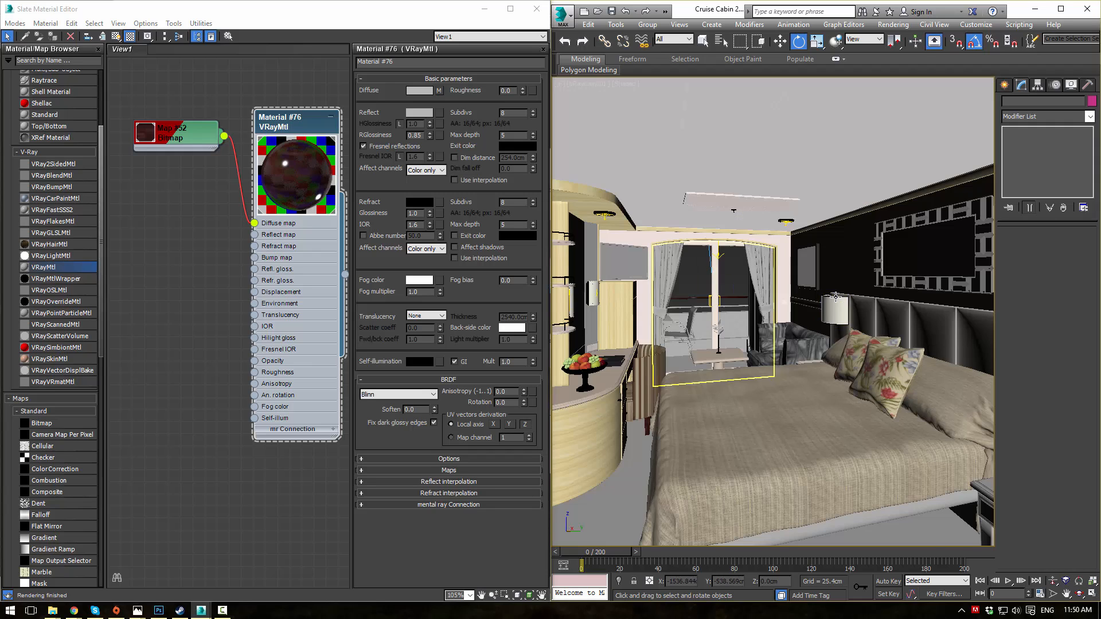
left_click_drag(1100, 75, 586, 64)
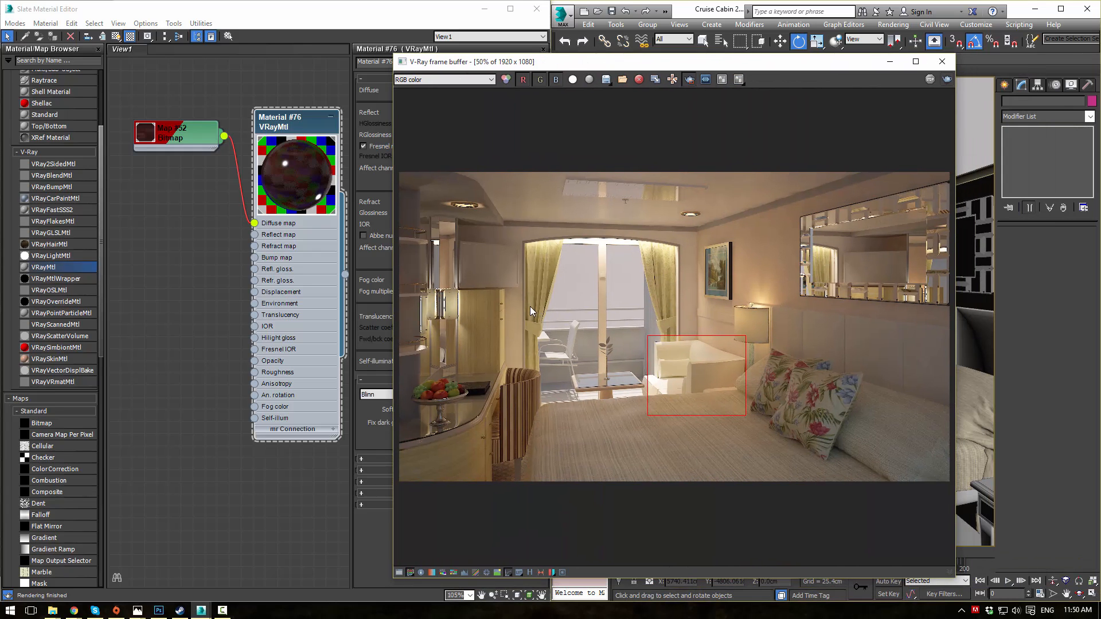
left_click_drag(527, 299, 676, 418)
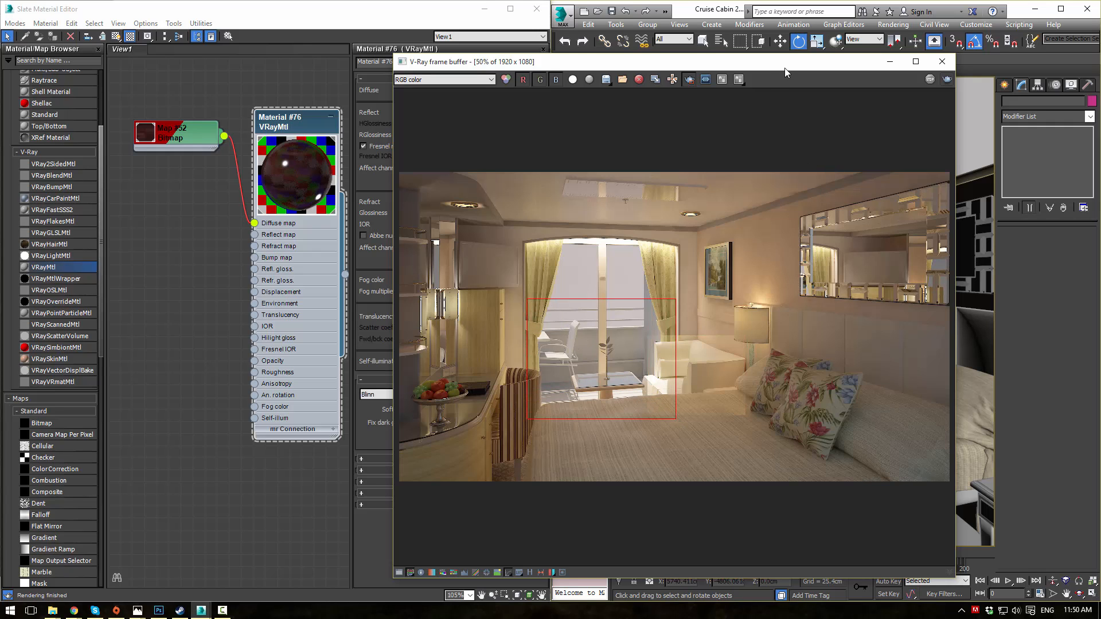
left_click_drag(784, 68, 1100, 69)
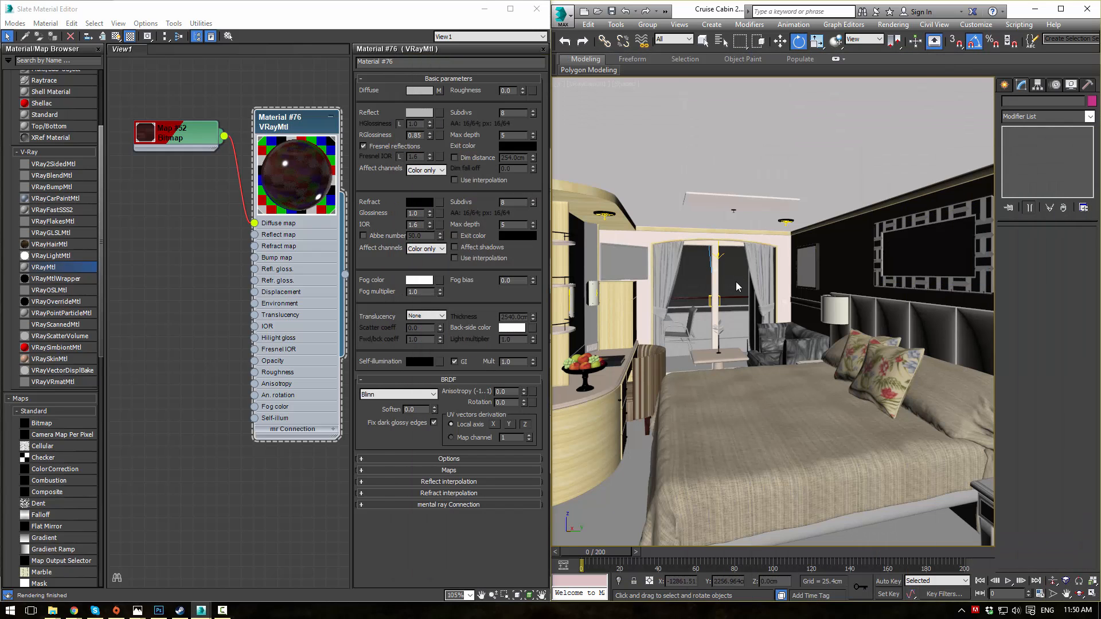
- Select the two tall partition panels at the end of the balcony in the perspective view
key("p")
middle_click_drag(735, 281, 707, 282, "alt")
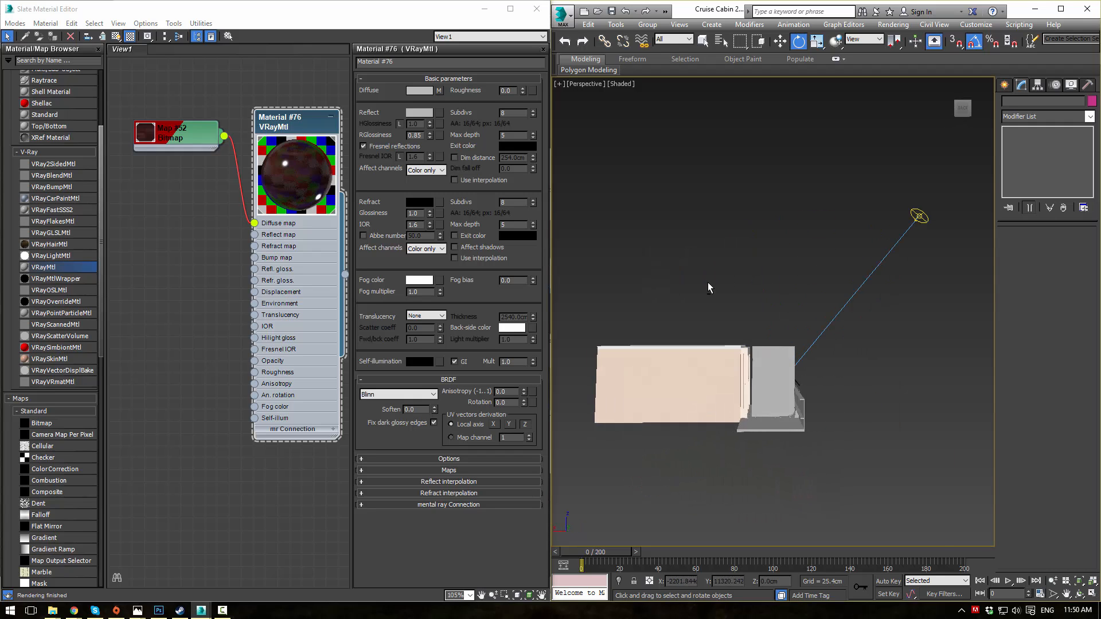
scroll(711, 284, "up", 4)
middle_click_drag(860, 472, 739, 273)
left_click(762, 315)
left_click(799, 338, "ctrl")
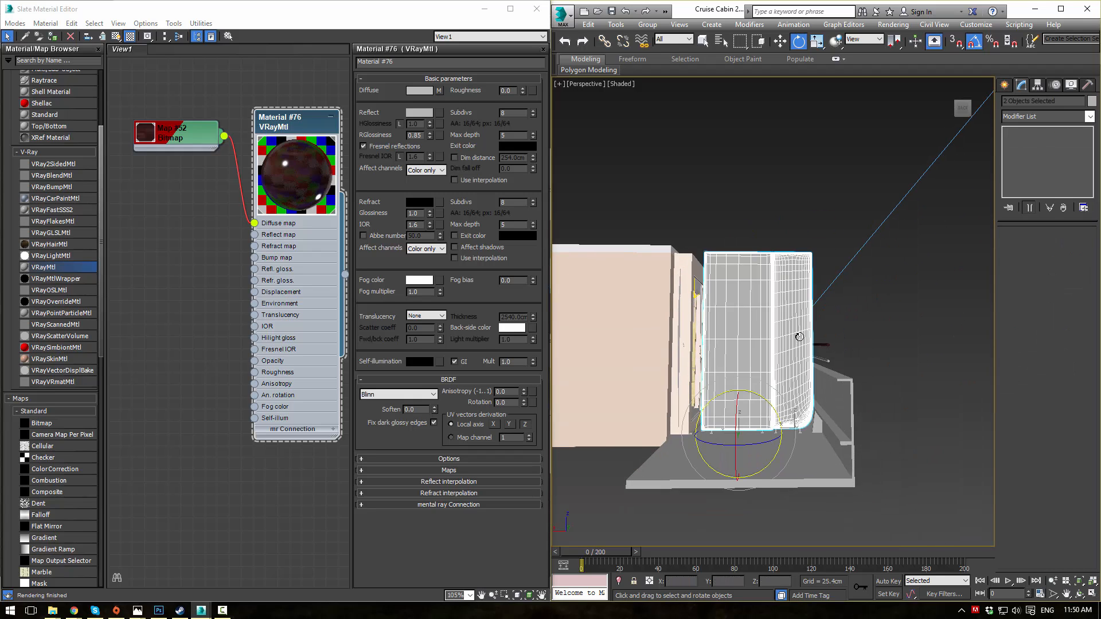
- Add the surrounding balcony objects to the panel selection, and remove the table and railings from it
middle_click_drag(799, 337, 603, 282, "alt")
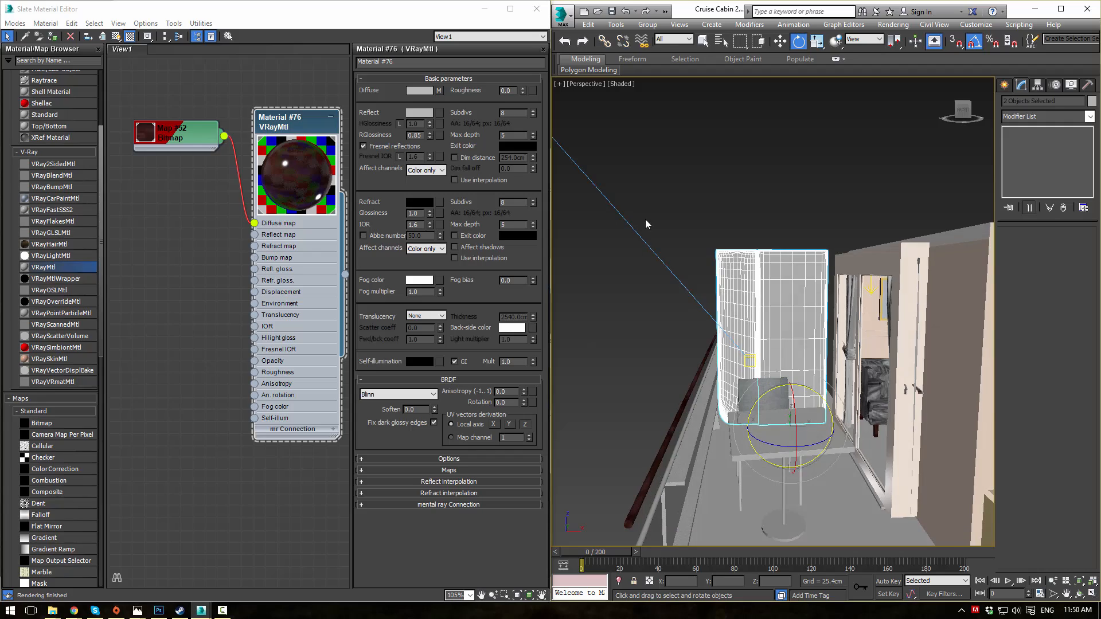
left_click_drag(645, 220, 831, 464)
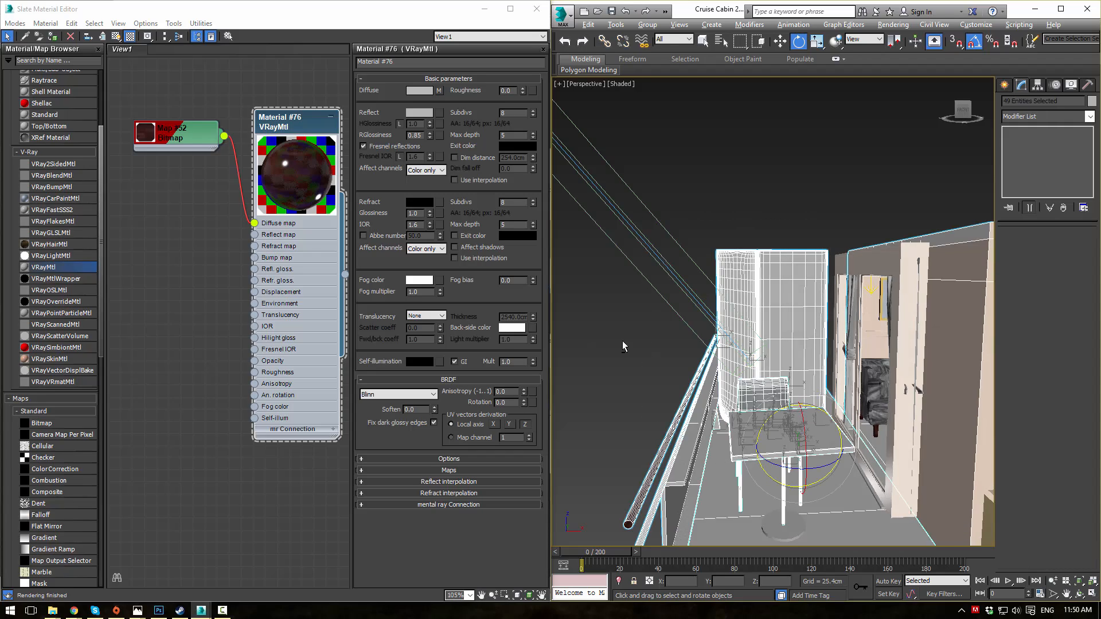
middle_click_drag(622, 340, 624, 278, "alt")
left_click_drag(927, 495, 928, 498, "alt")
middle_click_drag(642, 335, 885, 273, "alt")
middle_click_drag(619, 256, 645, 345, "alt")
- Find the plain white material wrongly named dark wood among the material nodes and rename it white paint
scroll(182, 298, "down", 6)
middle_click_drag(201, 325, 317, 291)
scroll(287, 289, "up", 3)
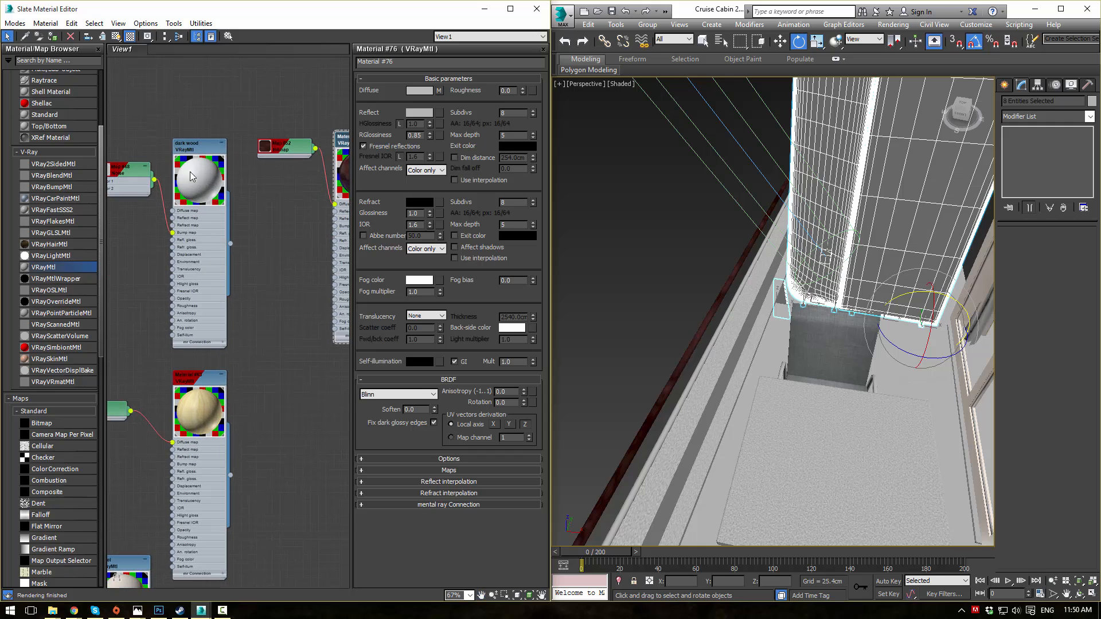
middle_click_drag(230, 210, 329, 231)
scroll(329, 231, "up", 2)
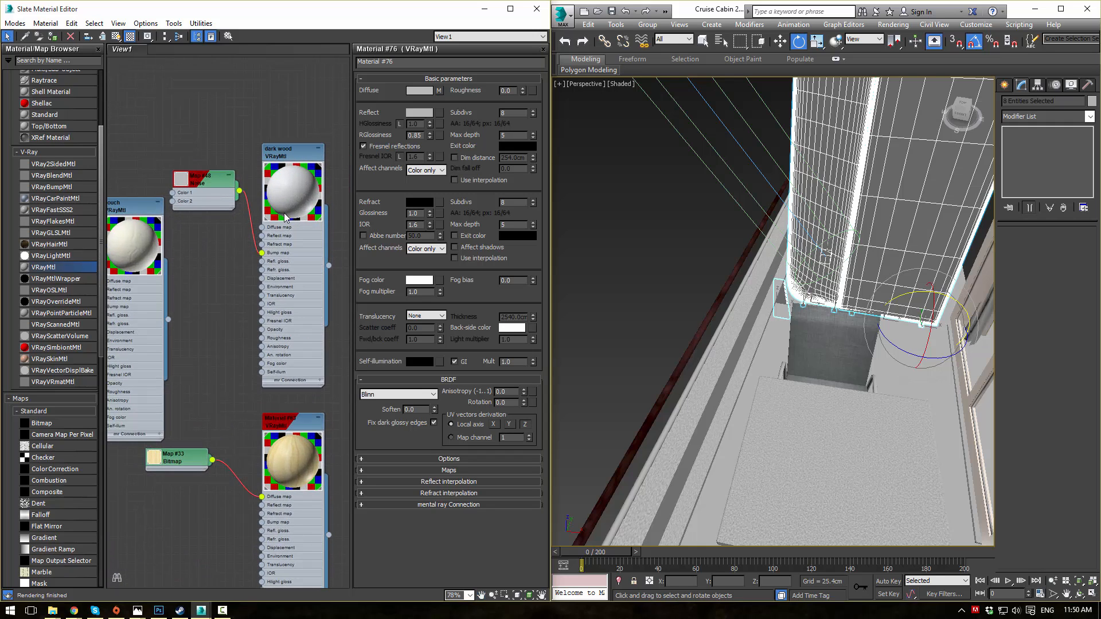
middle_click_drag(307, 161, 298, 190)
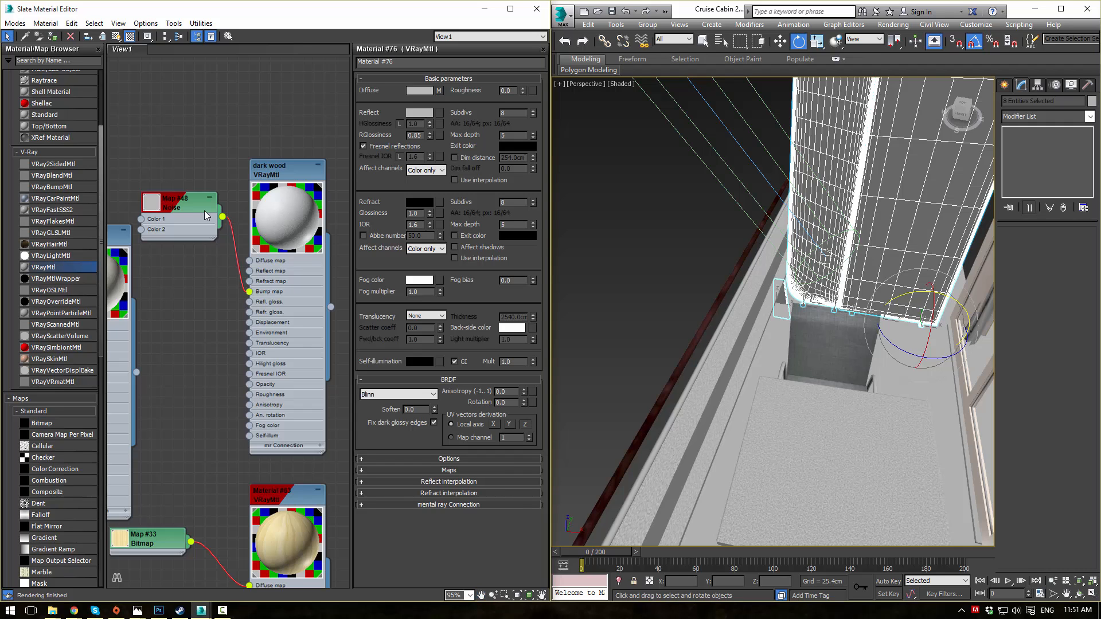
scroll(201, 221, "up", 2)
scroll(198, 225, "down", 2)
middle_click_drag(209, 268, 246, 69)
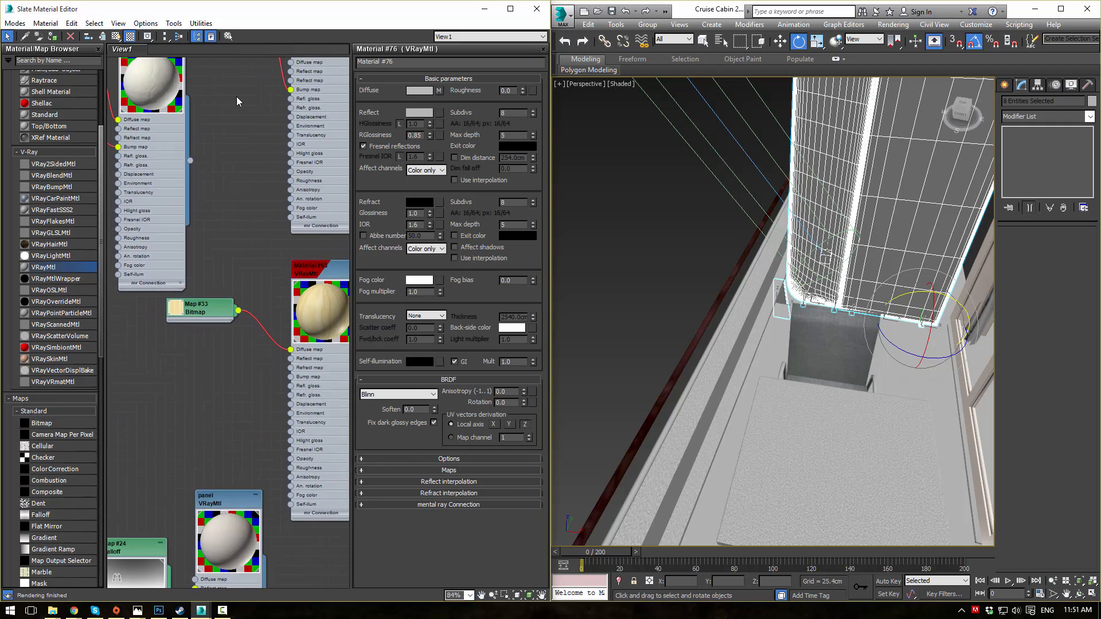
scroll(241, 146, "down", 2)
middle_click_drag(247, 147, 210, 368)
scroll(235, 321, "up", 4)
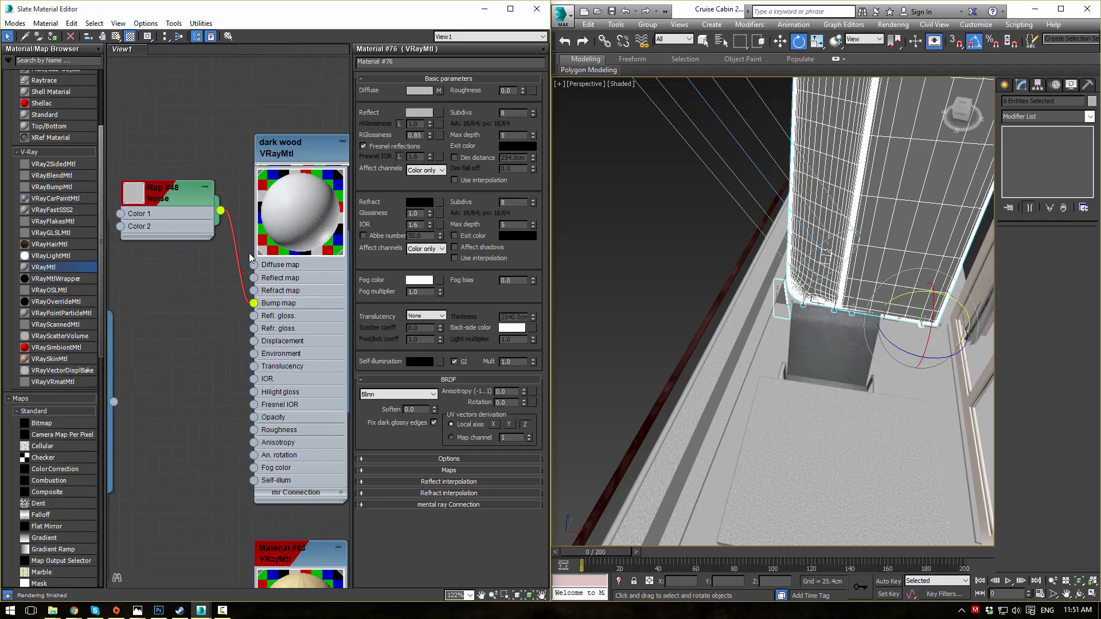
double_click(296, 144)
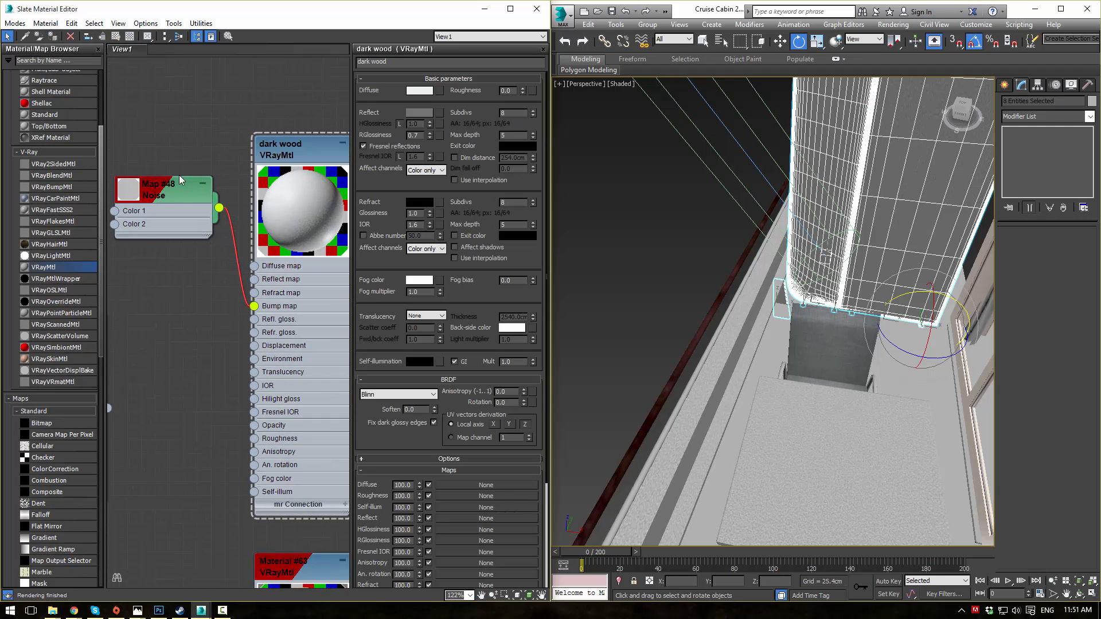
left_click(409, 61)
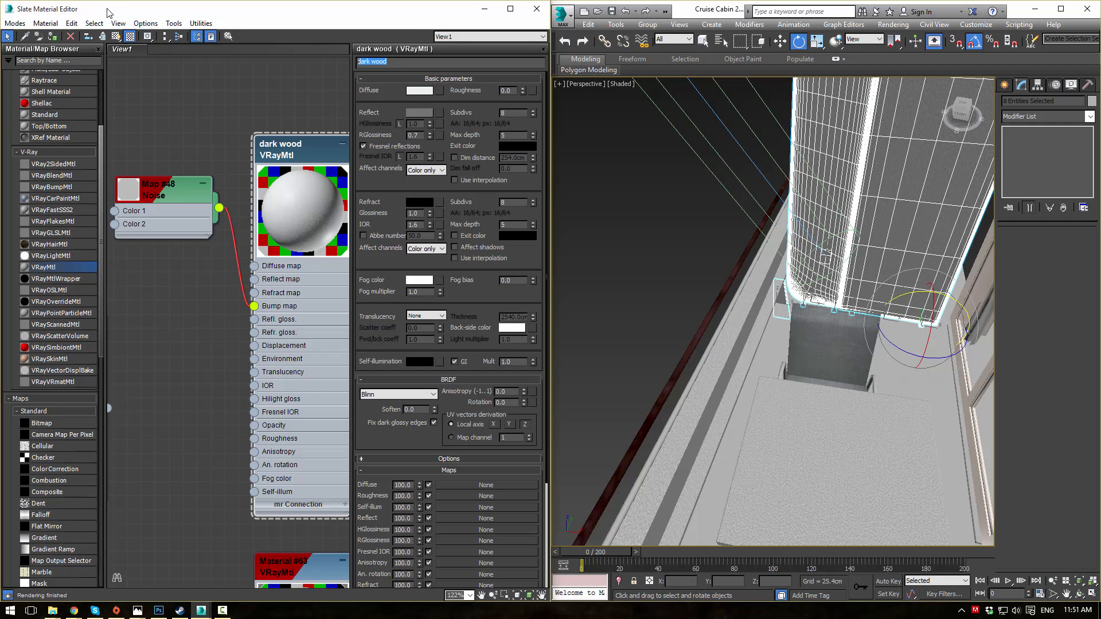
type("white paint")
key("Return")
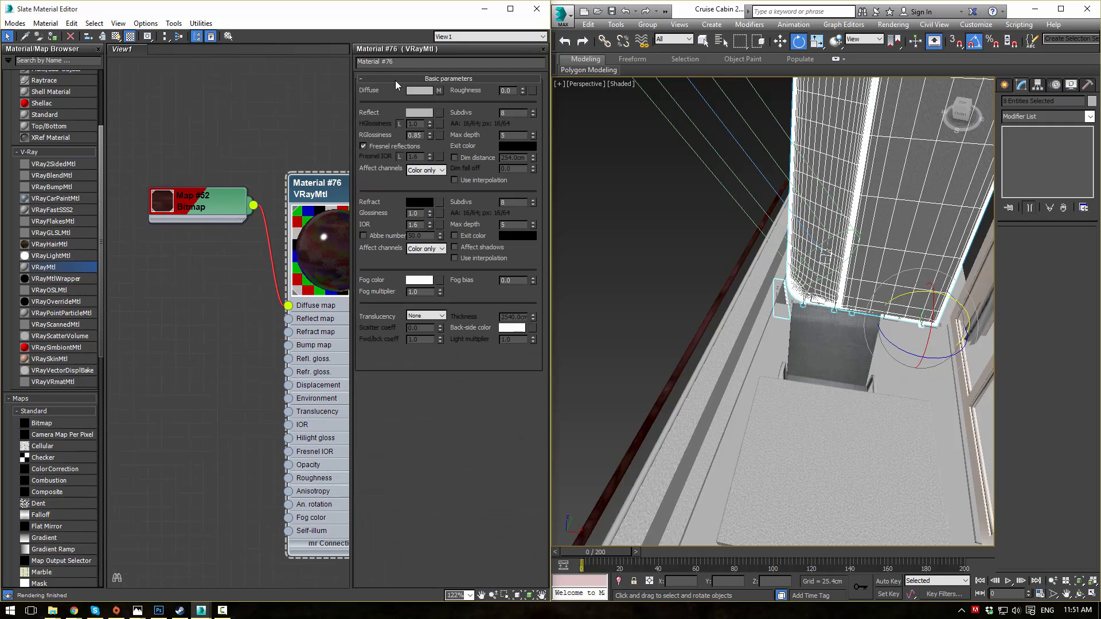
- Rename Material #76, the one with the wood bitmap, as dark wood and clear the object selection
left_click(406, 65)
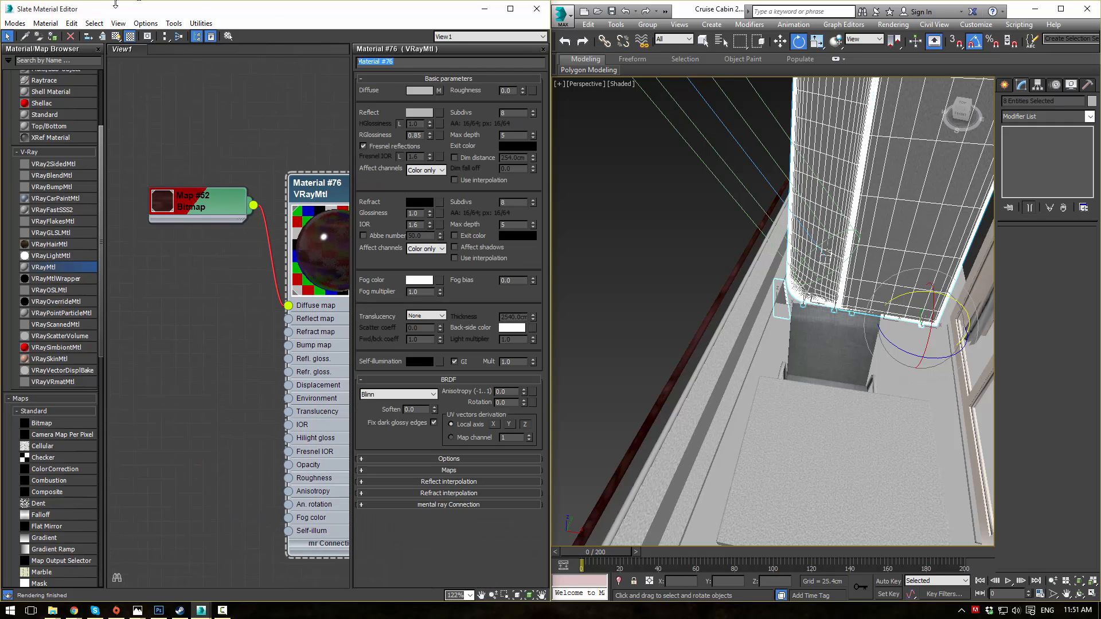
type("dark wood")
key("Return")
left_click(628, 211)
- Test-render the framed balcony region from the camera view in the V-Ray frame buffer
scroll(672, 222, "down", 5)
middle_click_drag(672, 222, 698, 199, "alt")
scroll(690, 200, "up", 4)
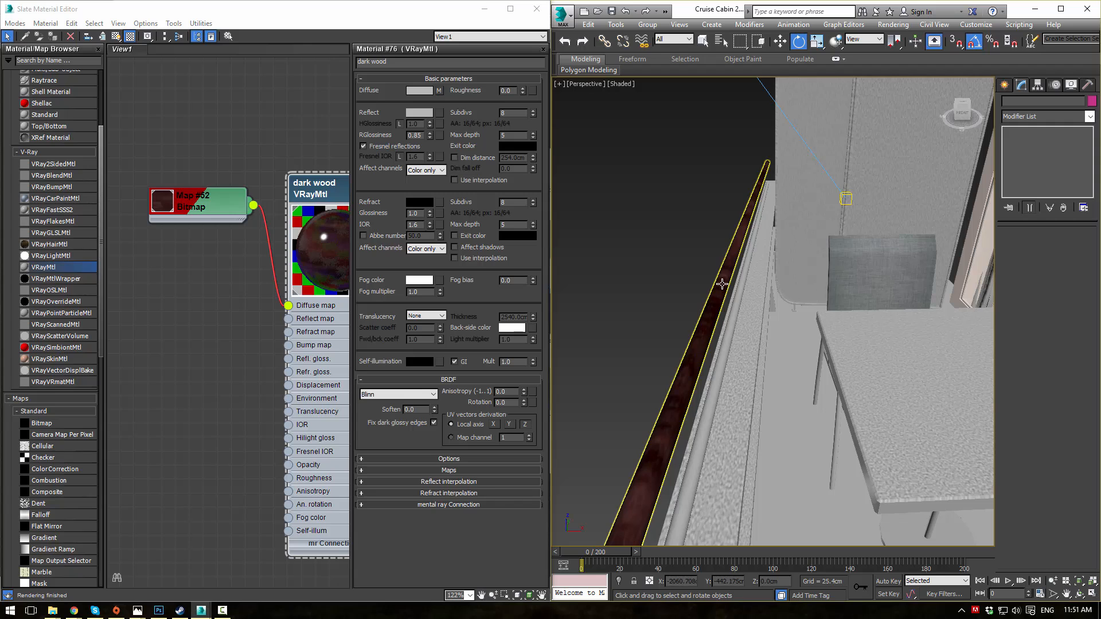
key("c")
left_click_drag(1100, 43, 577, 59)
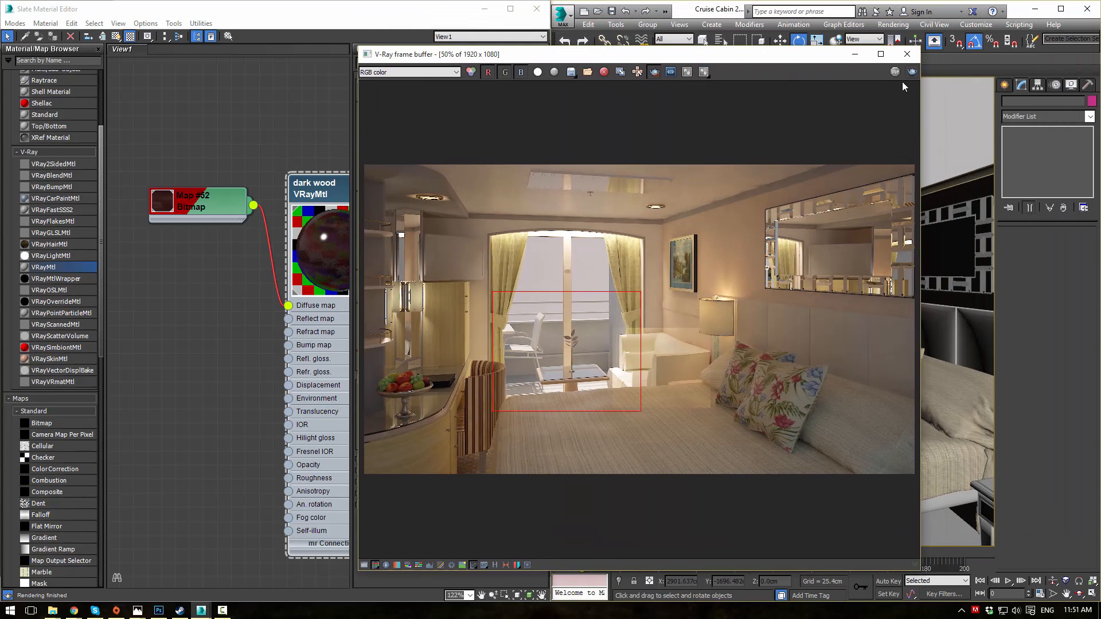
left_click(914, 71)
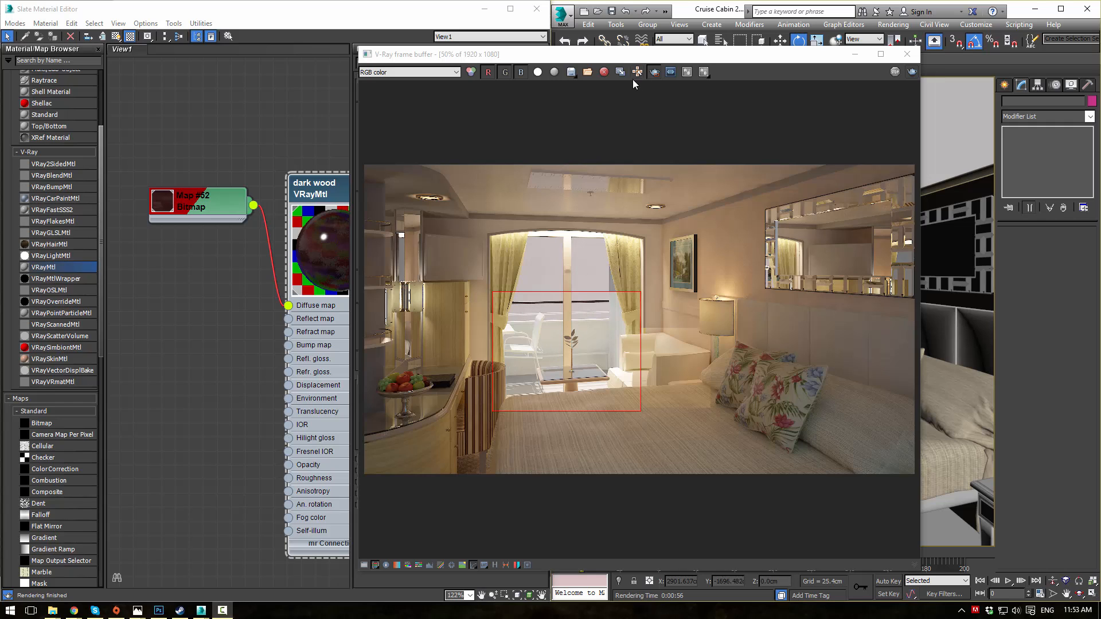
left_click_drag(622, 55, 1100, 172)
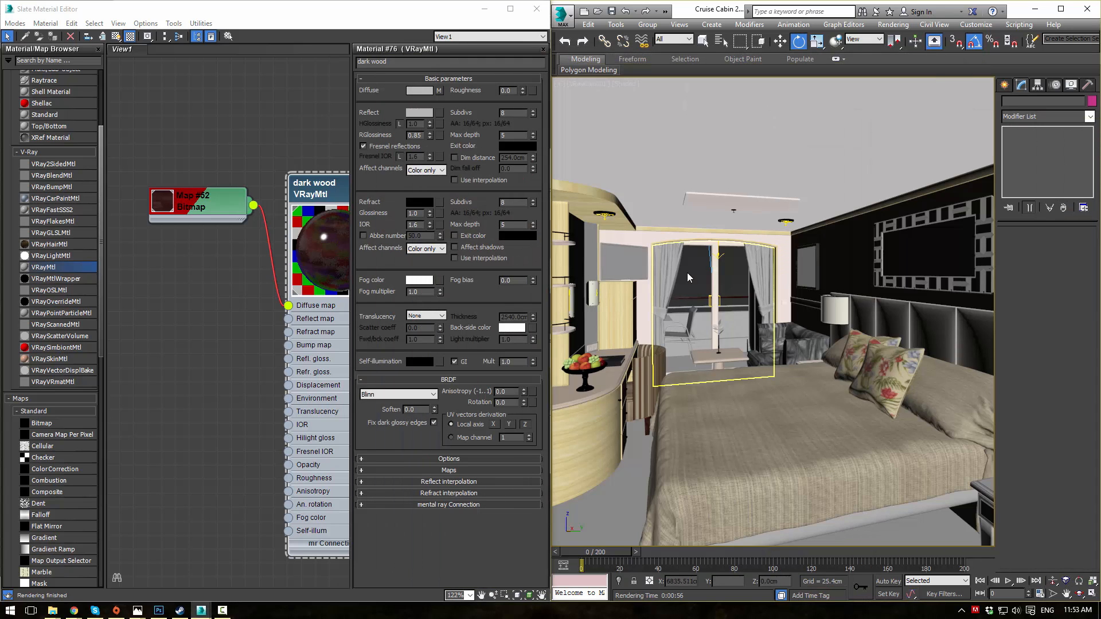
- Select the V-Ray sun above the cabin and tint its filter color pale cyan by lowering red to about 188
key("p")
scroll(700, 301, "down", 10)
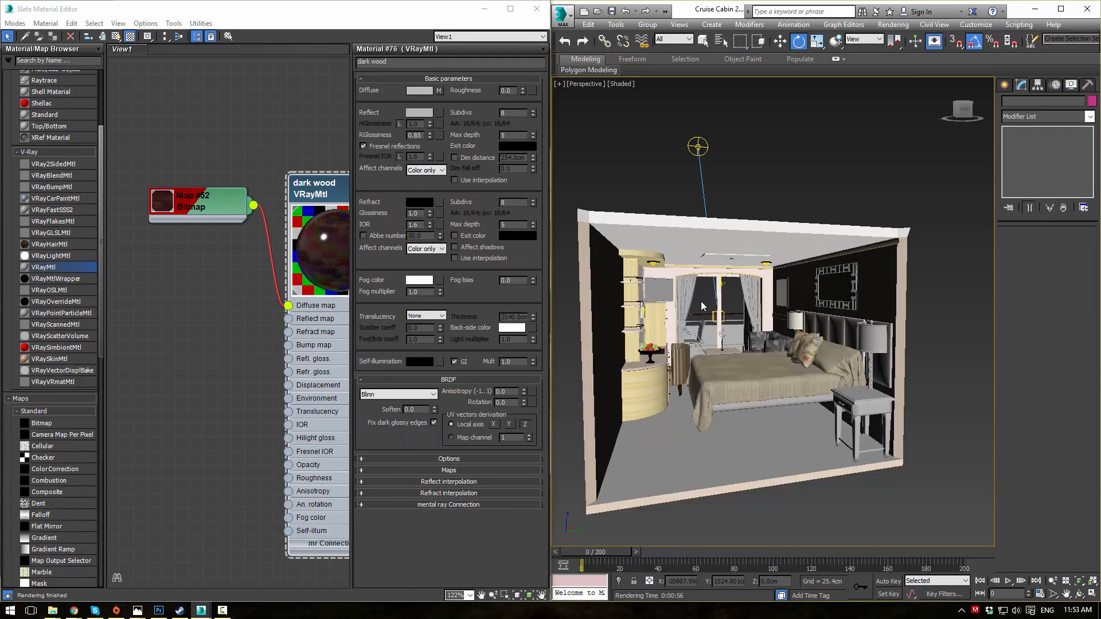
left_click(670, 172)
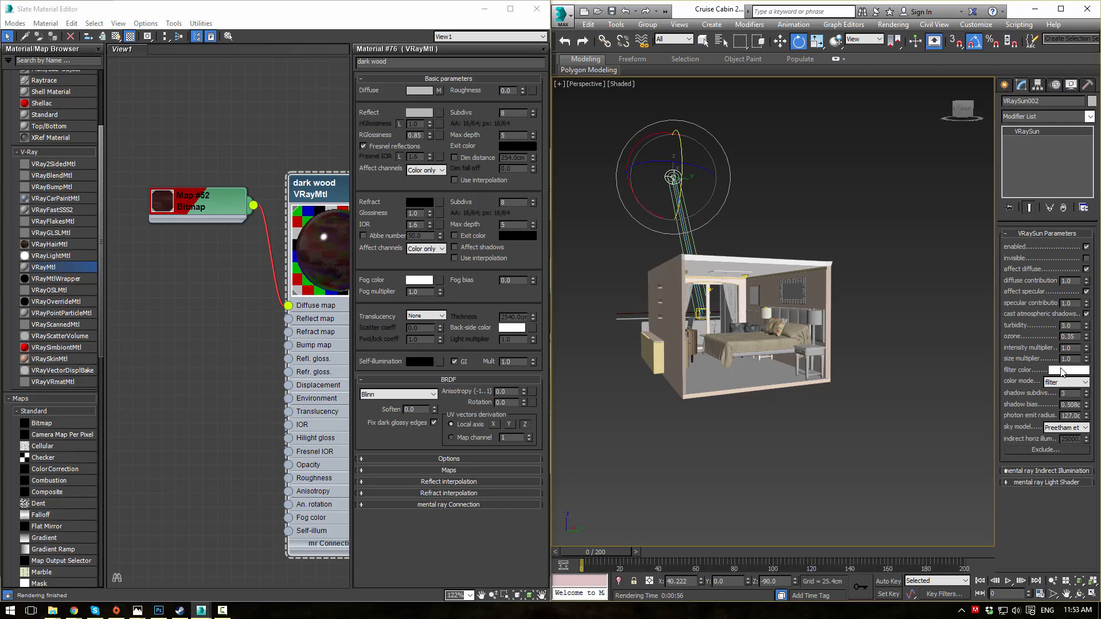
left_click(1068, 371)
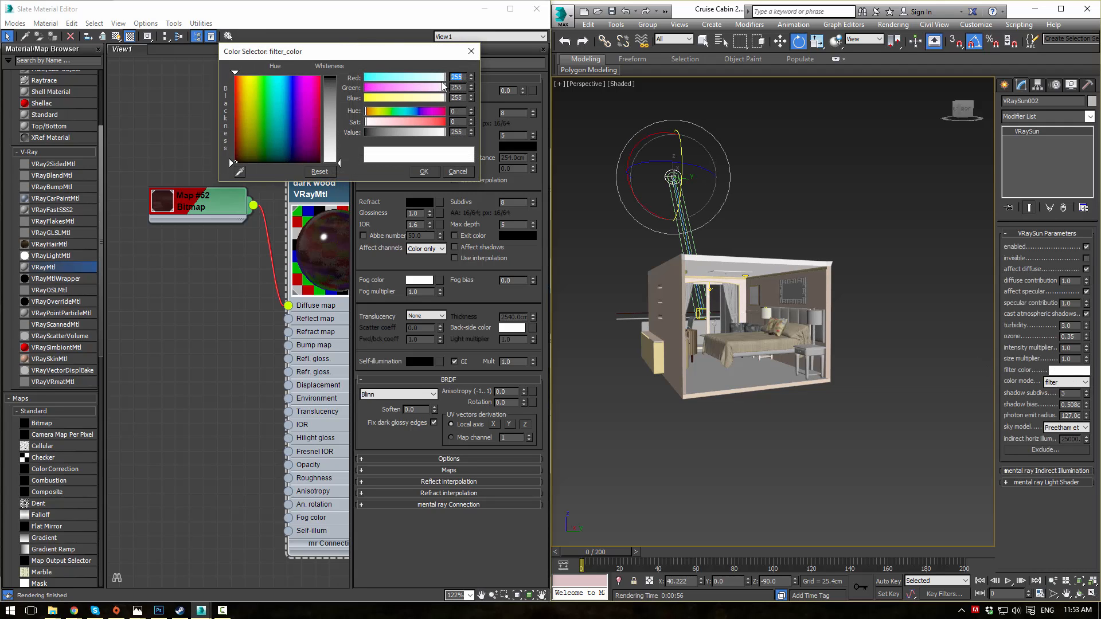
left_click_drag(442, 78, 424, 86)
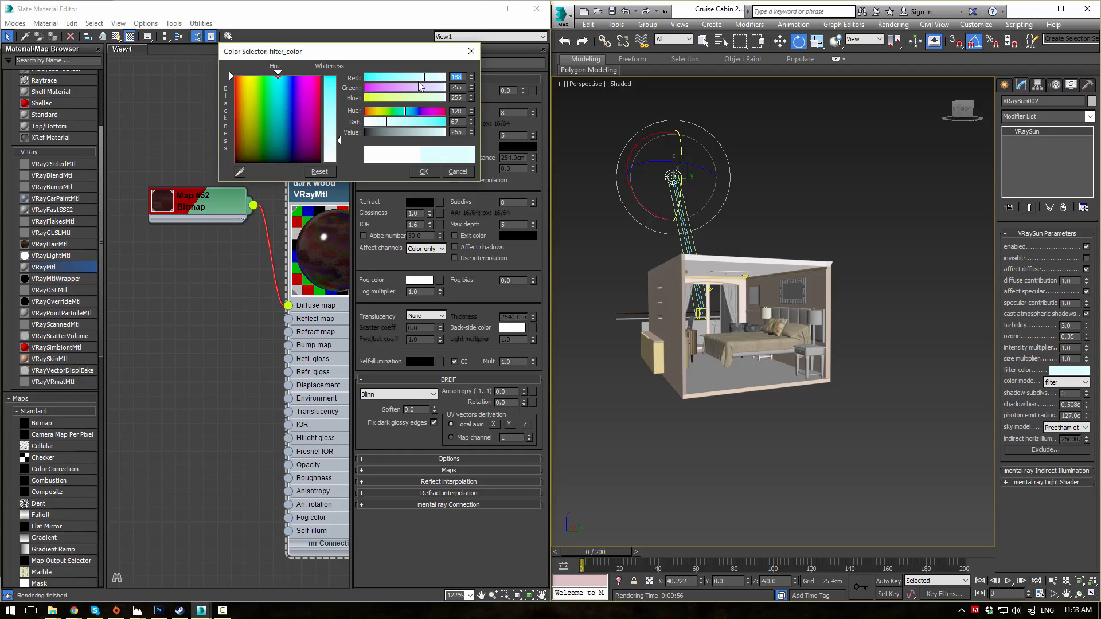
left_click_drag(424, 79, 423, 78)
left_click(424, 172)
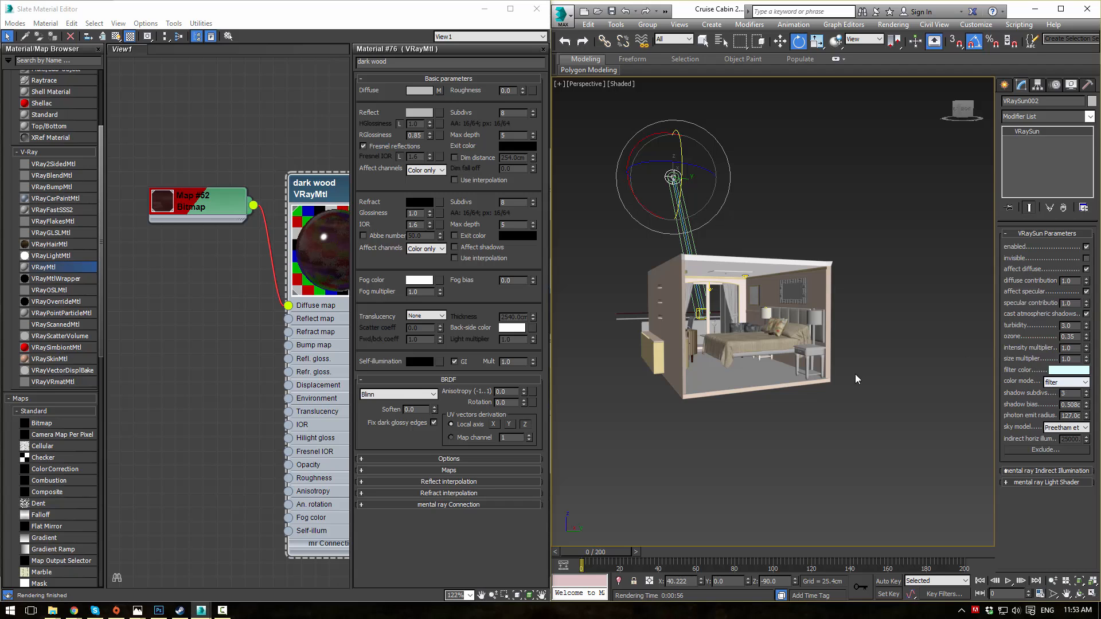
- Deselect the sun and render the balcony region again from the camera view to check the cooler light
left_click(885, 388)
key("c")
left_click_drag(1100, 72, 524, 58)
left_click(917, 71)
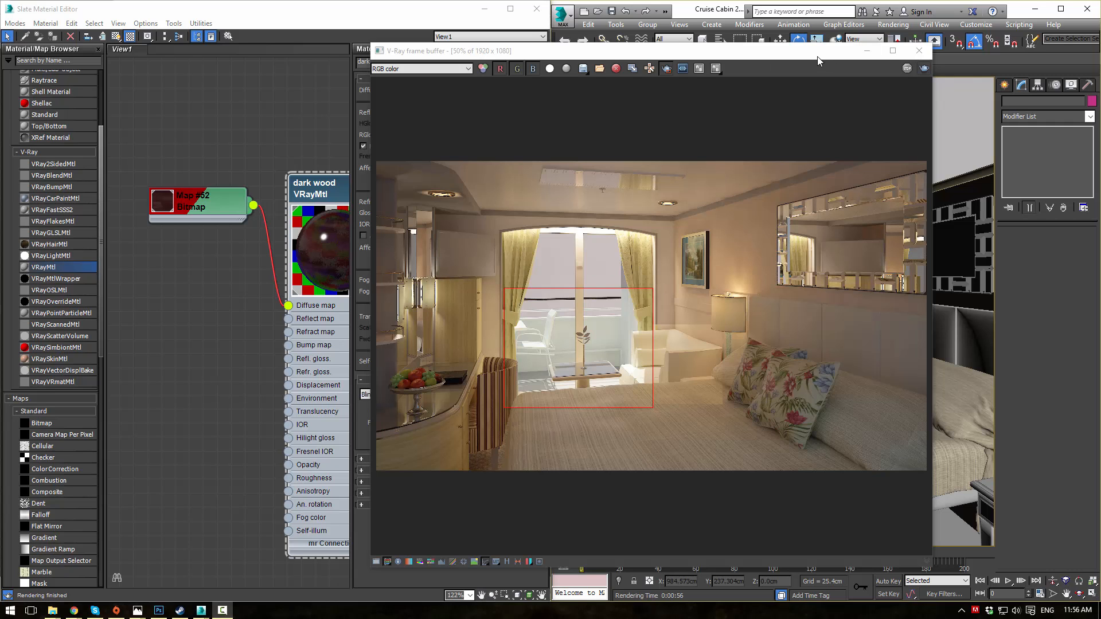
left_click_drag(817, 56, 0, 70)
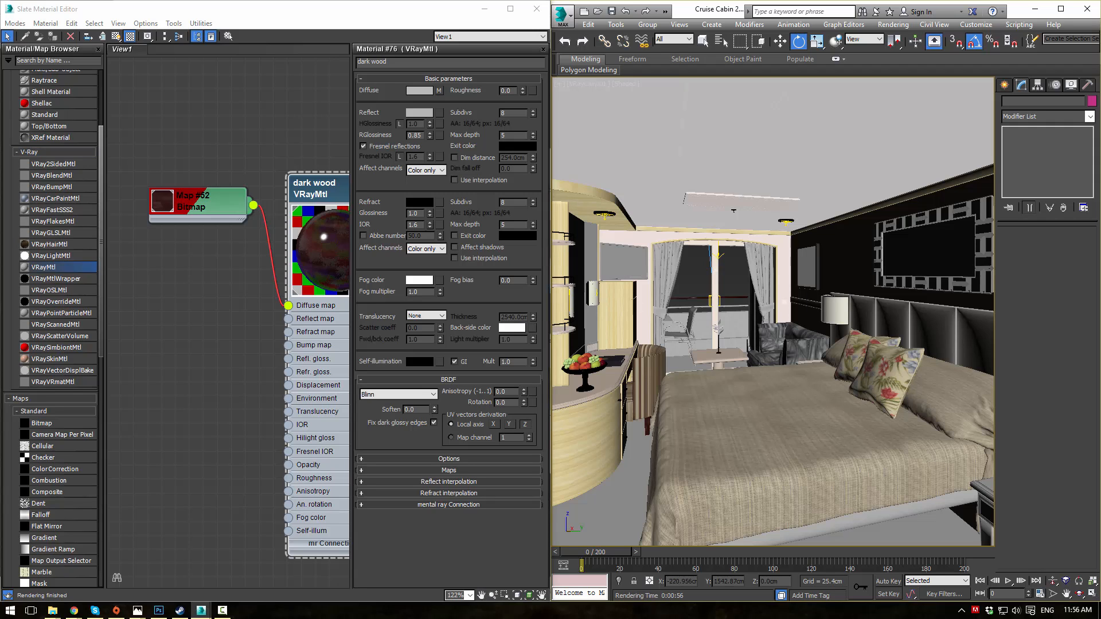
- Switch to the browser to review the "Freebie : 8 Awesome Ocean HDRIs" page, and view 001.hdr in Photoshop
left_click_drag(1100, 115, 843, 1)
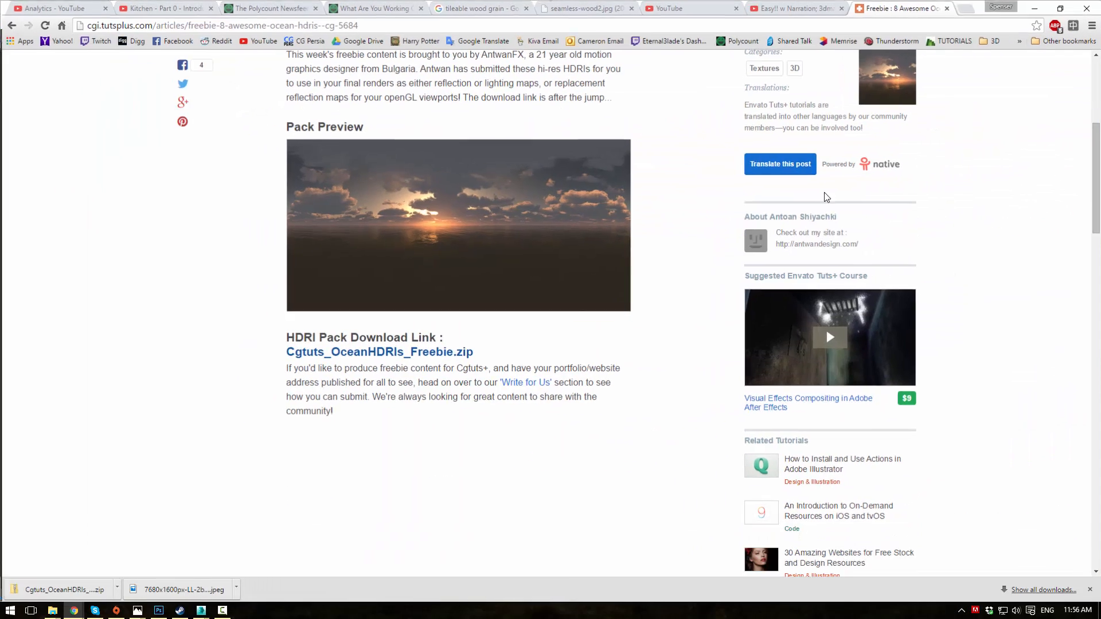
scroll(824, 193, "up", 6)
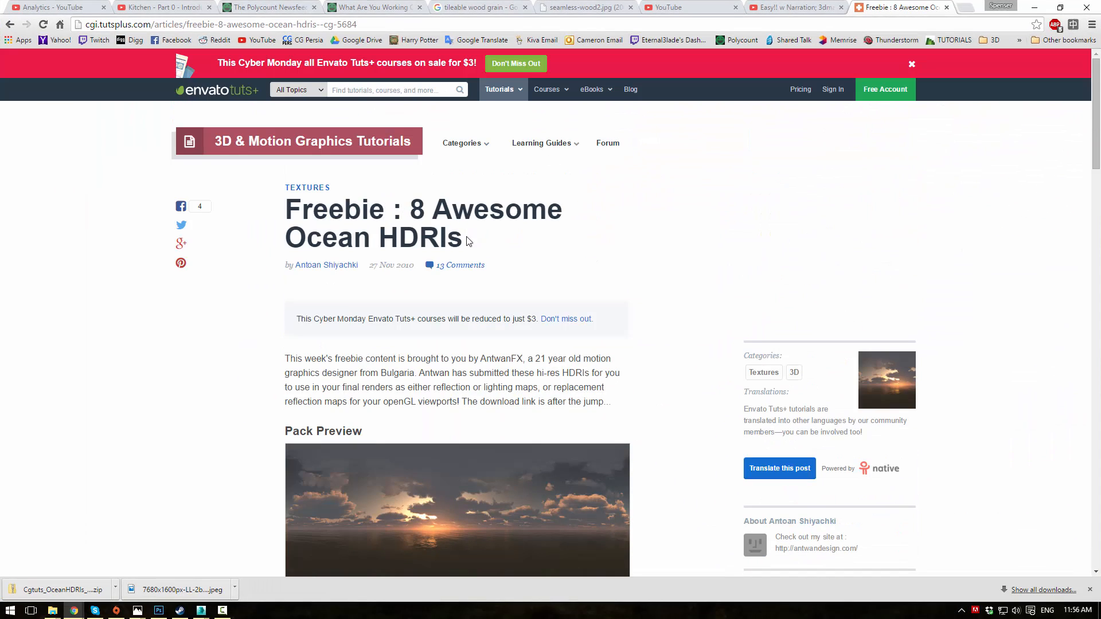
scroll(393, 215, "down", 1)
scroll(439, 199, "down", 2)
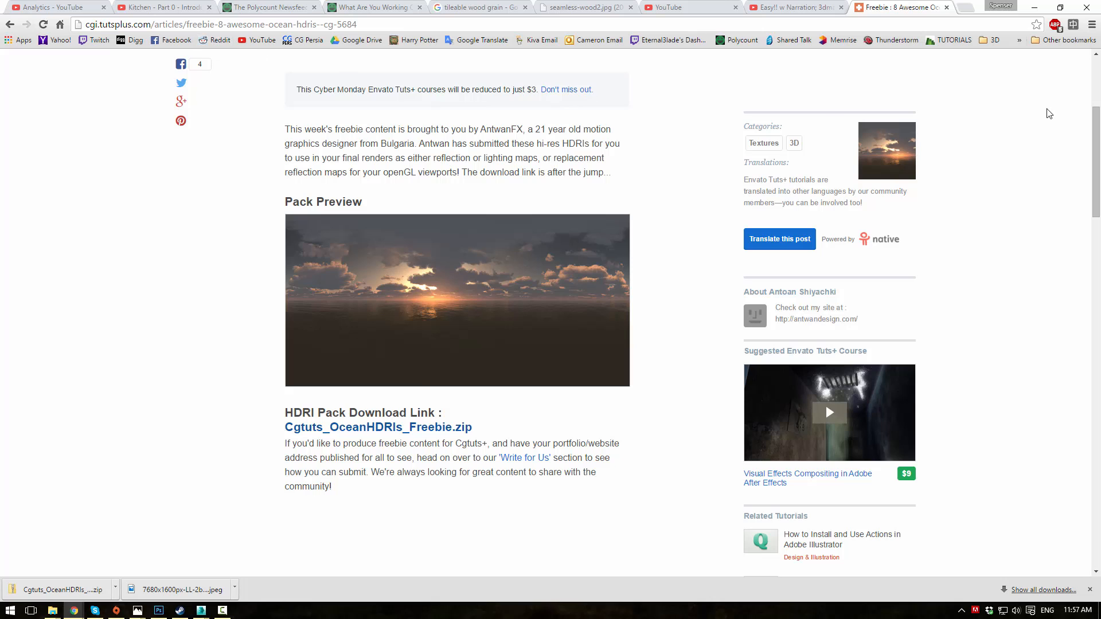
left_click_drag(975, 3, 1100, 40)
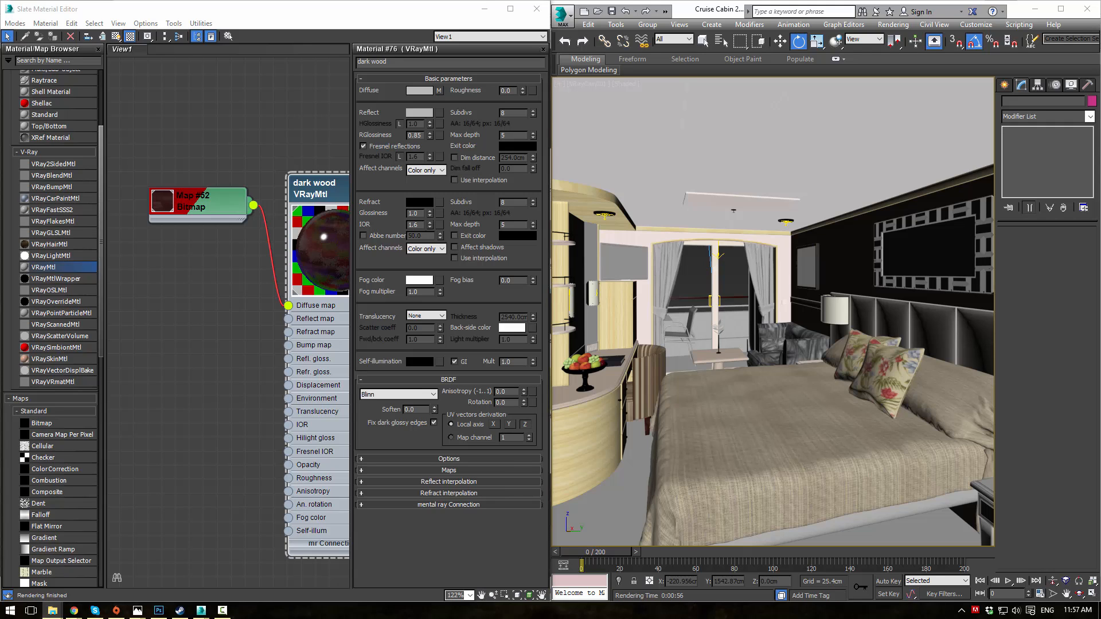
mouse_move(1100, 187)
left_mouse_down()
mouse_move(691, 191)
mouse_move(1100, 202)
left_mouse_up()
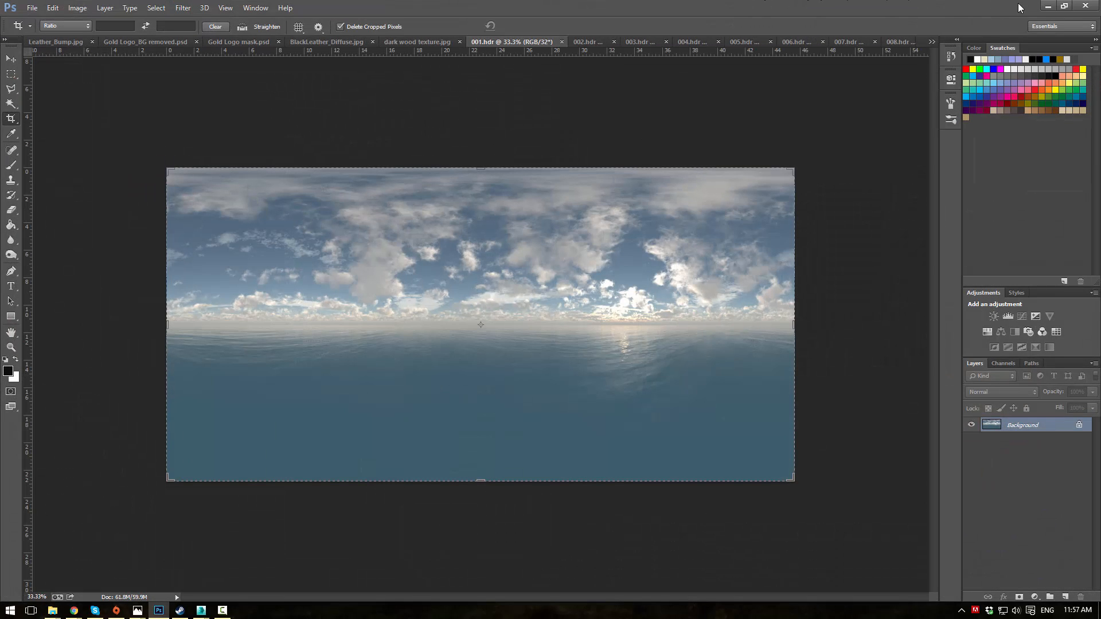
left_click(1049, 7)
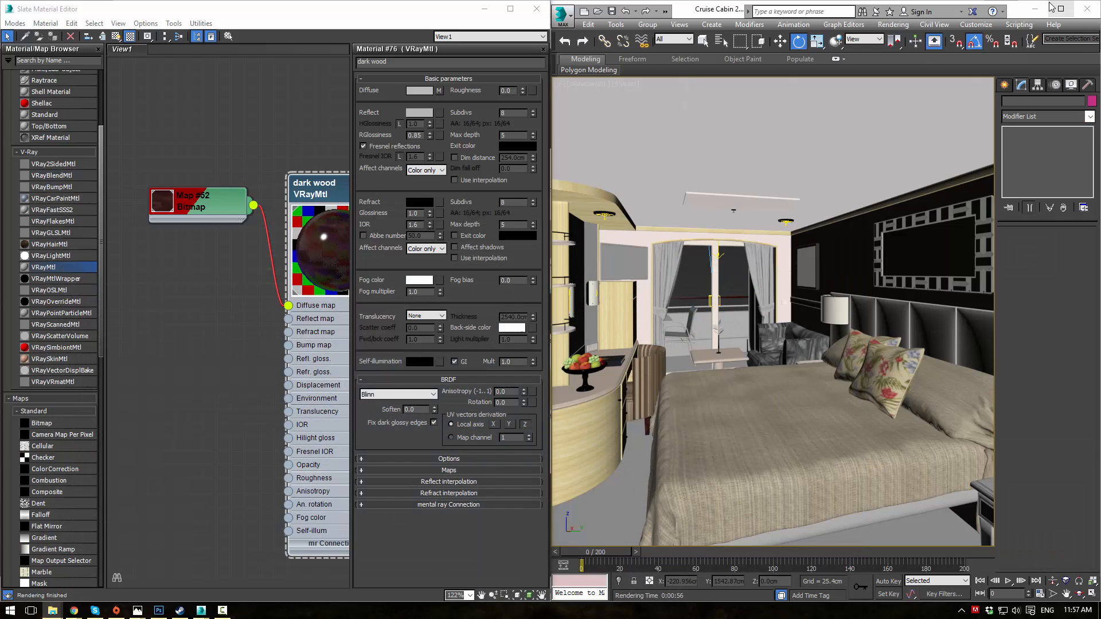
- Open the environment settings and bring 001.hdr, placed in the Cruise Cabin Textures folder, into the material node view as a bitmap
left_click(895, 25)
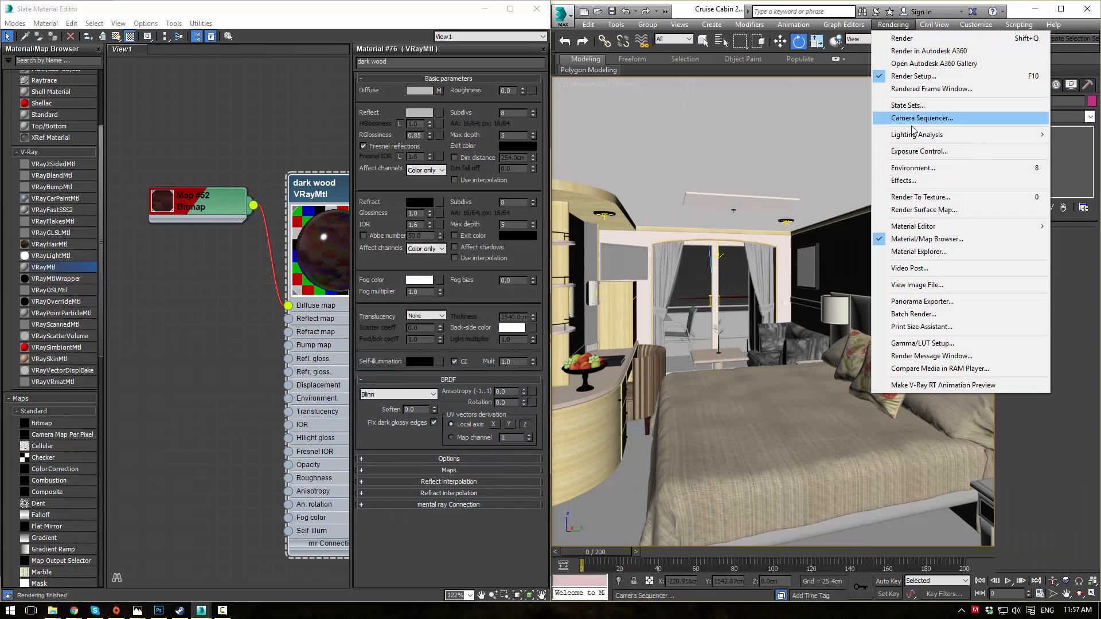
left_click(909, 167)
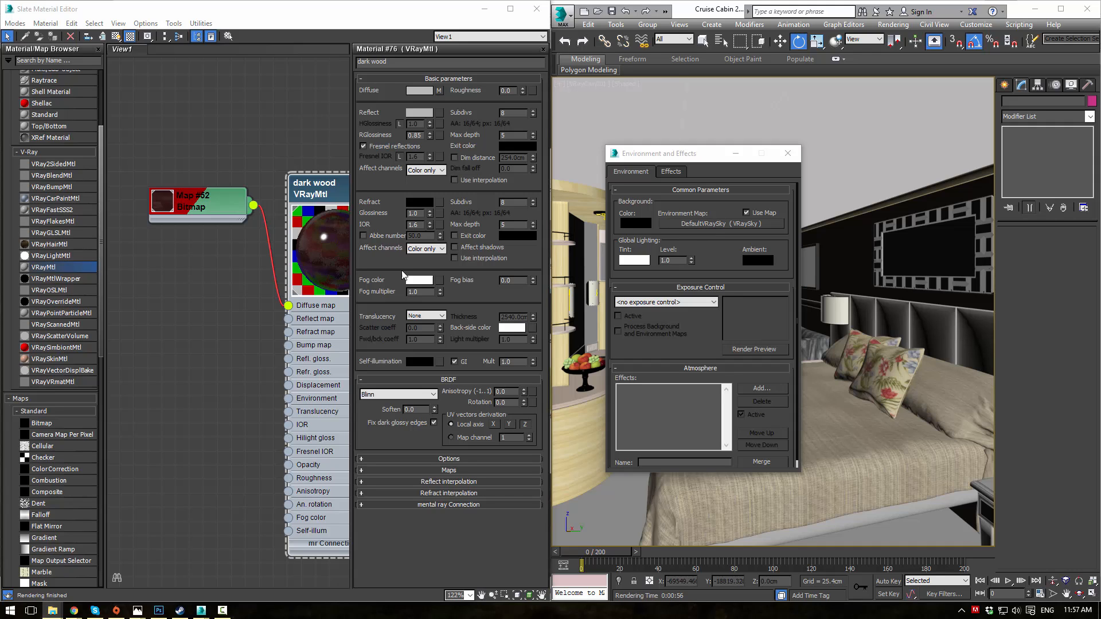
middle_click_drag(268, 140, 337, 271)
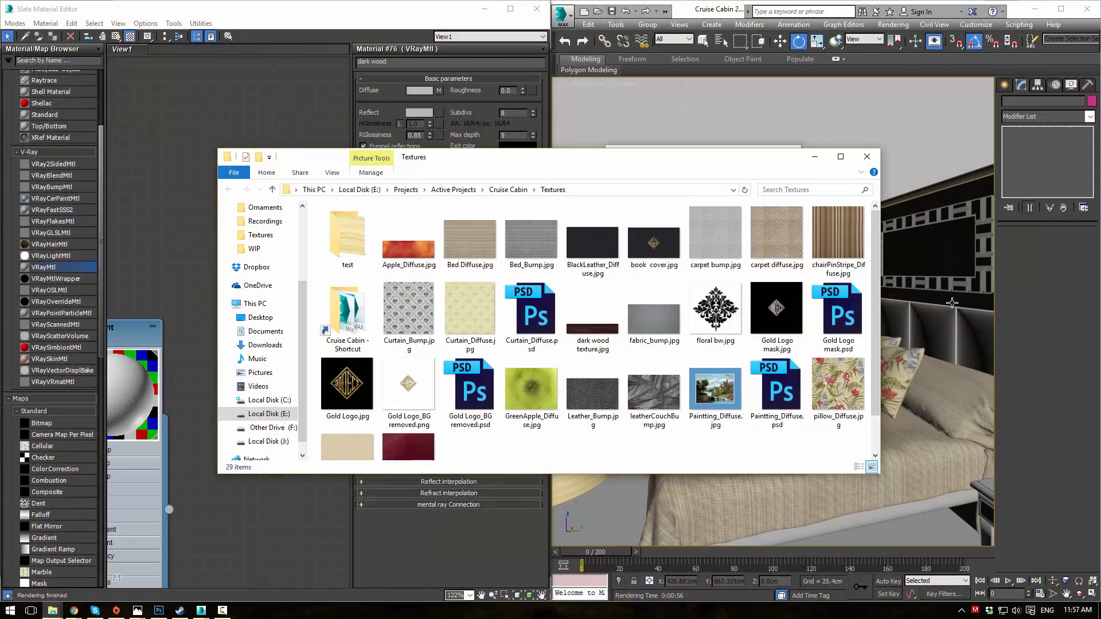
left_click_drag(673, 342, 631, 348)
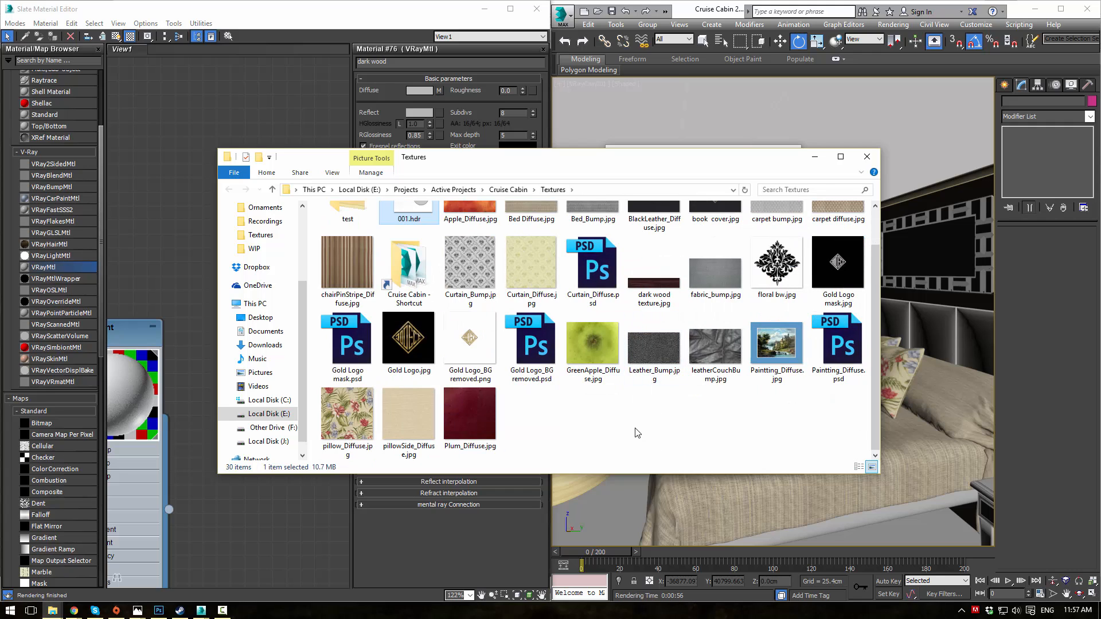
scroll(631, 430, "up", 1)
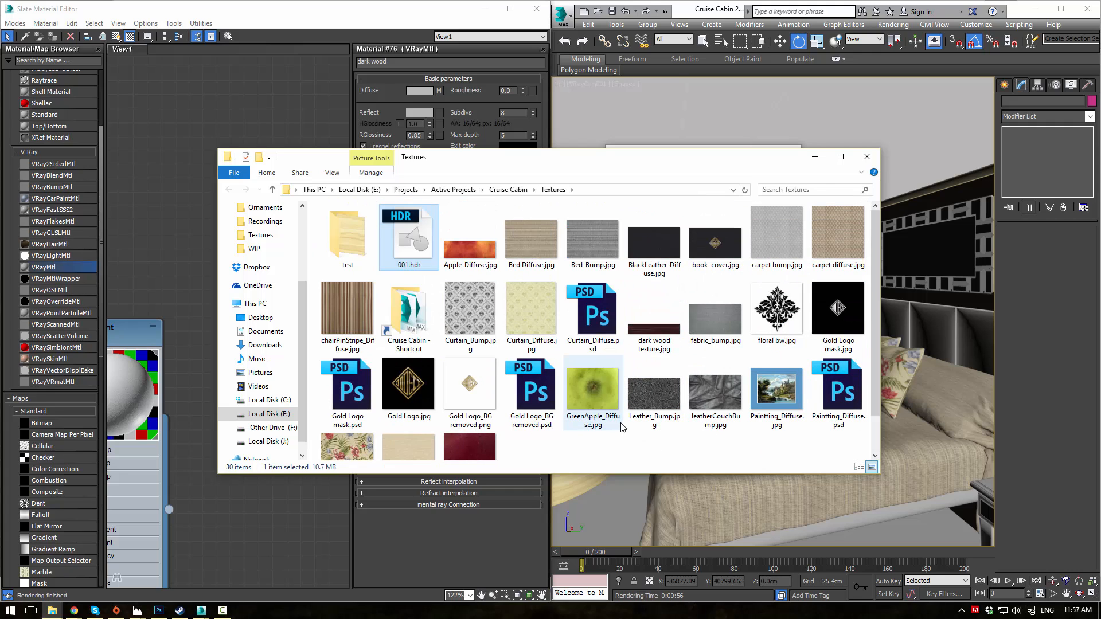
left_click_drag(400, 237, 165, 89)
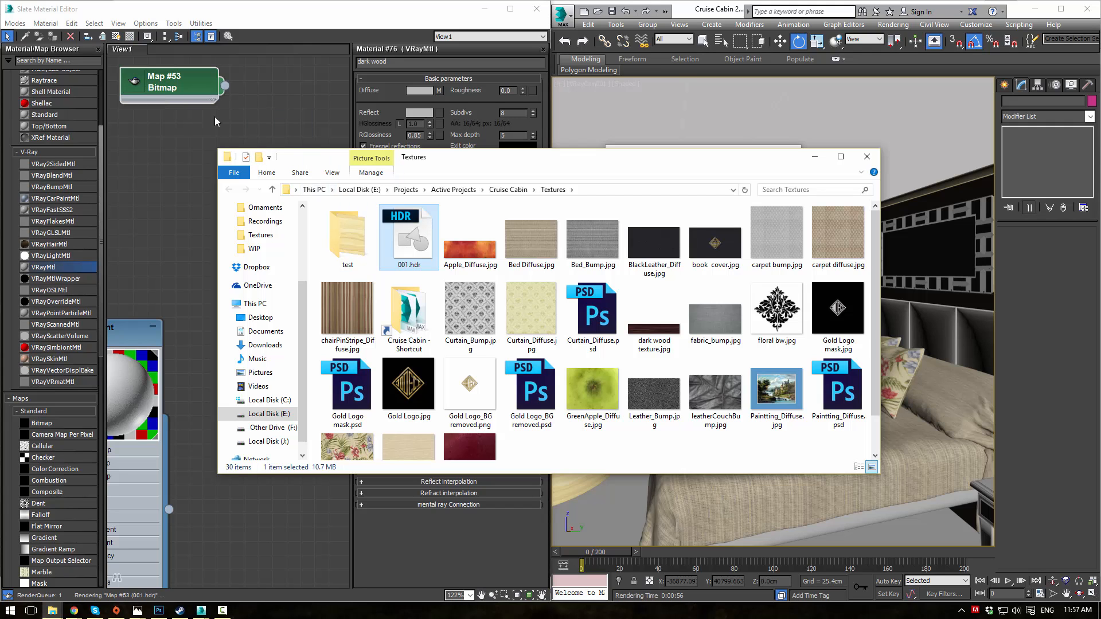
left_click(815, 156)
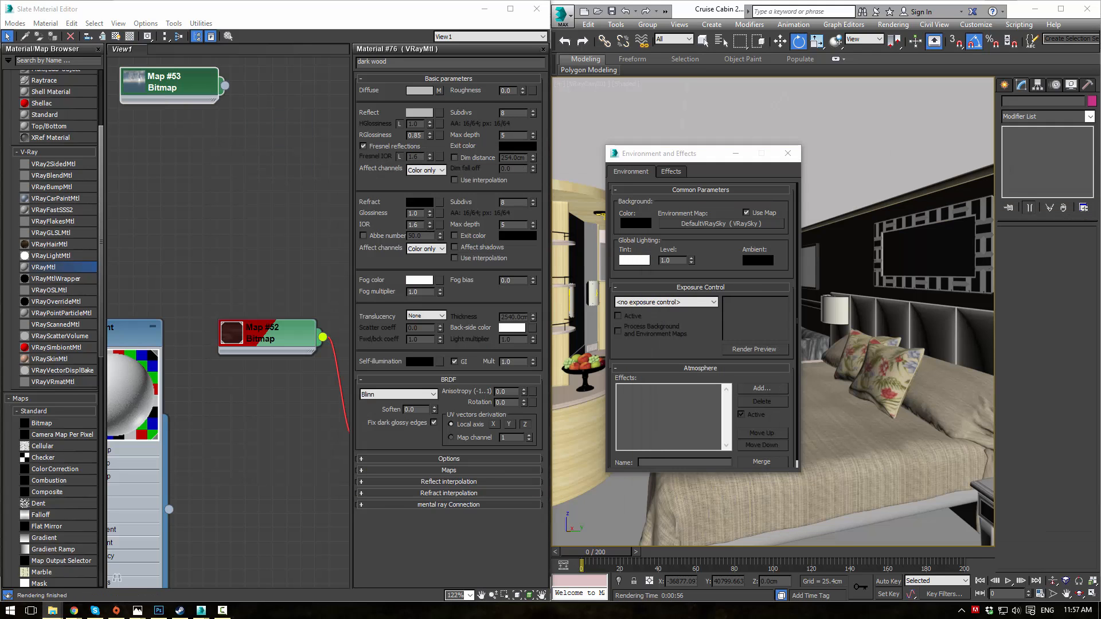
- Set the 001.hdr bitmap's coordinates to environment mapping of the Spherical Environment type
double_click(185, 98)
left_click_drag(185, 97, 212, 153)
left_click(532, 94)
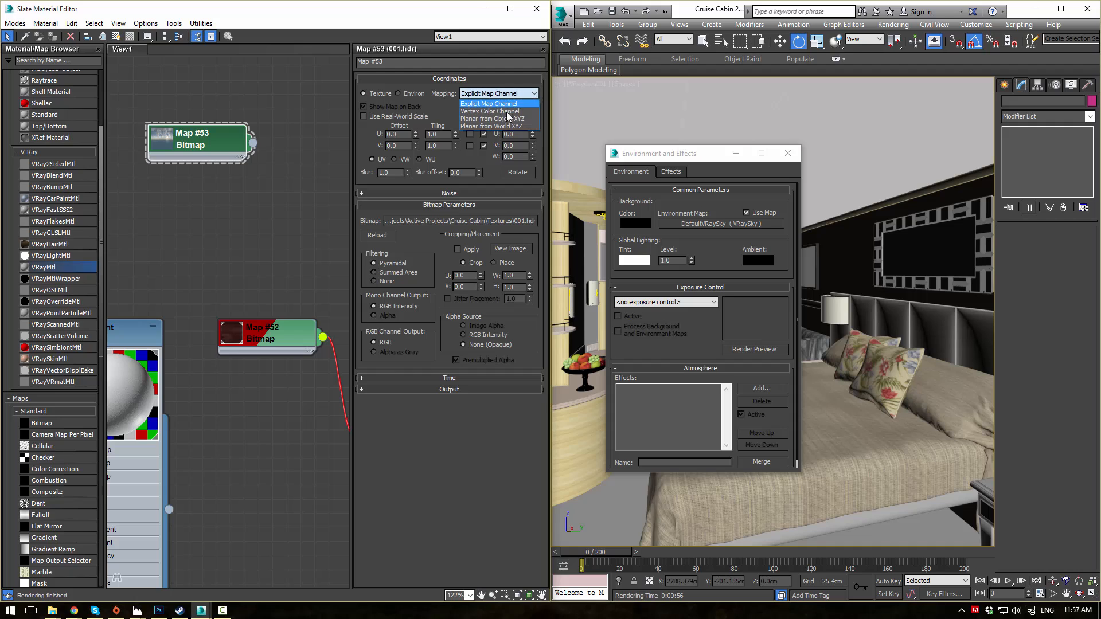
left_click(411, 107)
left_click(398, 94)
left_click(491, 94)
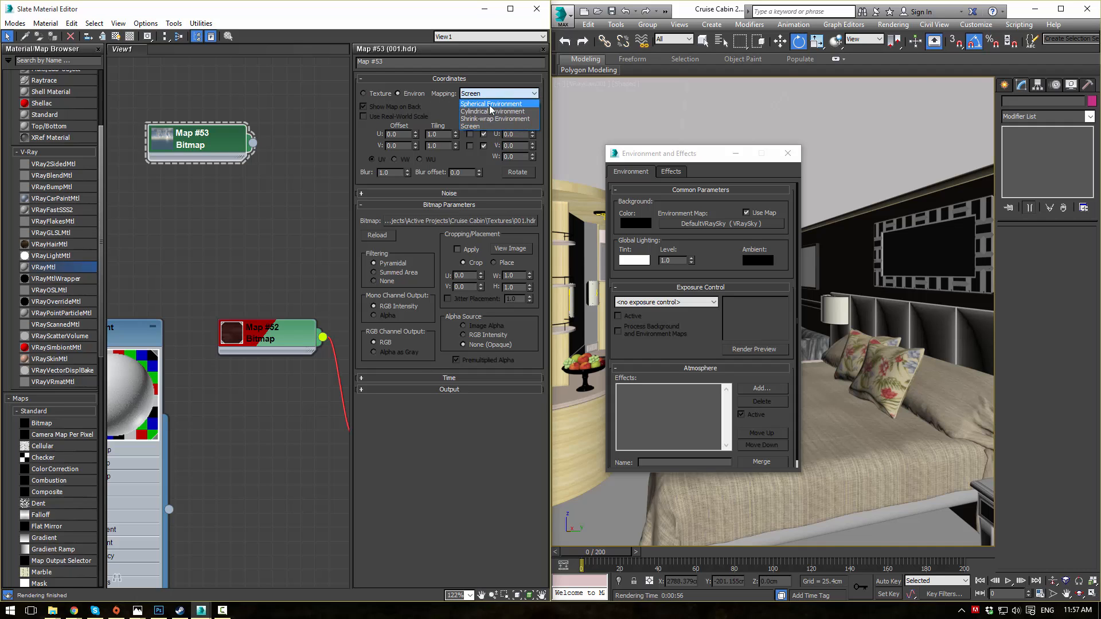
left_click(494, 104)
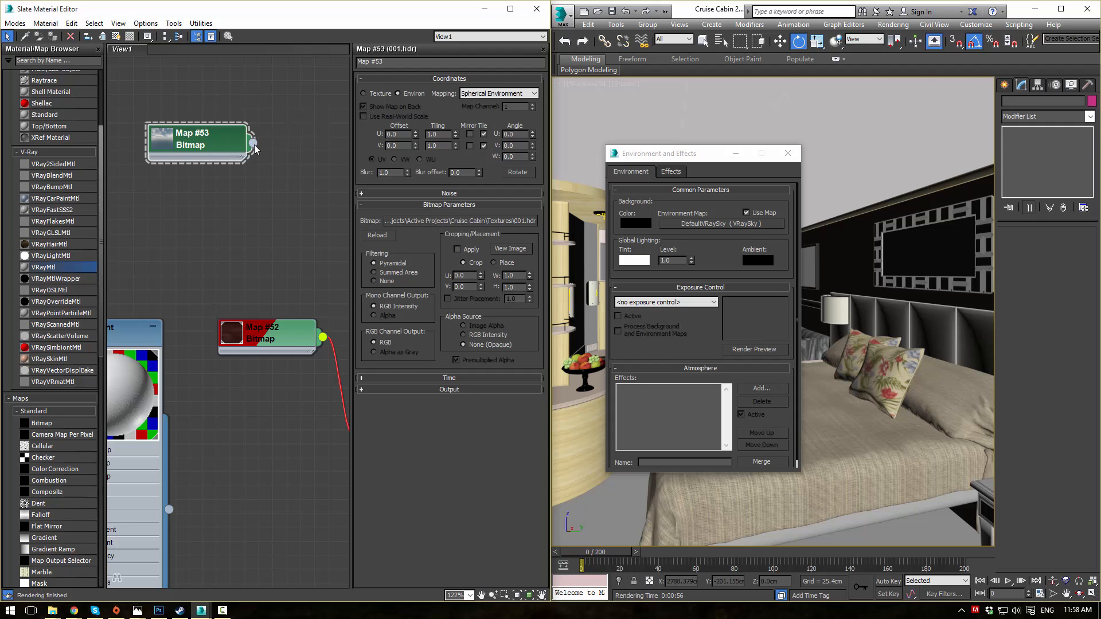
- Replace the VRaySky environment map with the 001.hdr bitmap and close the environment settings
left_click_drag(253, 143, 714, 229)
left_click(678, 348)
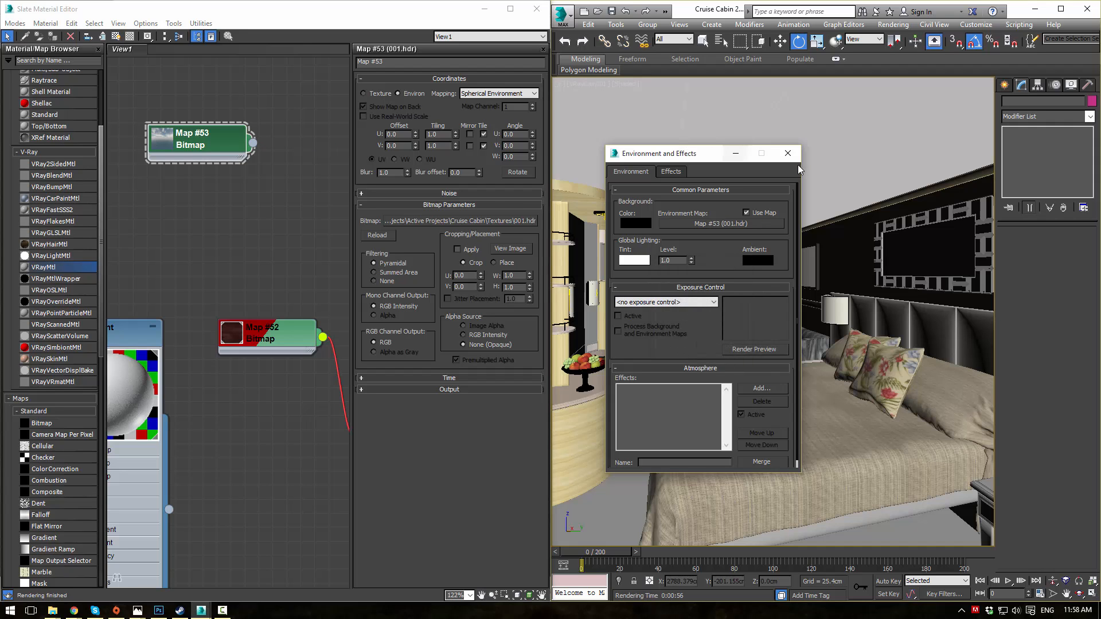
left_click(787, 153)
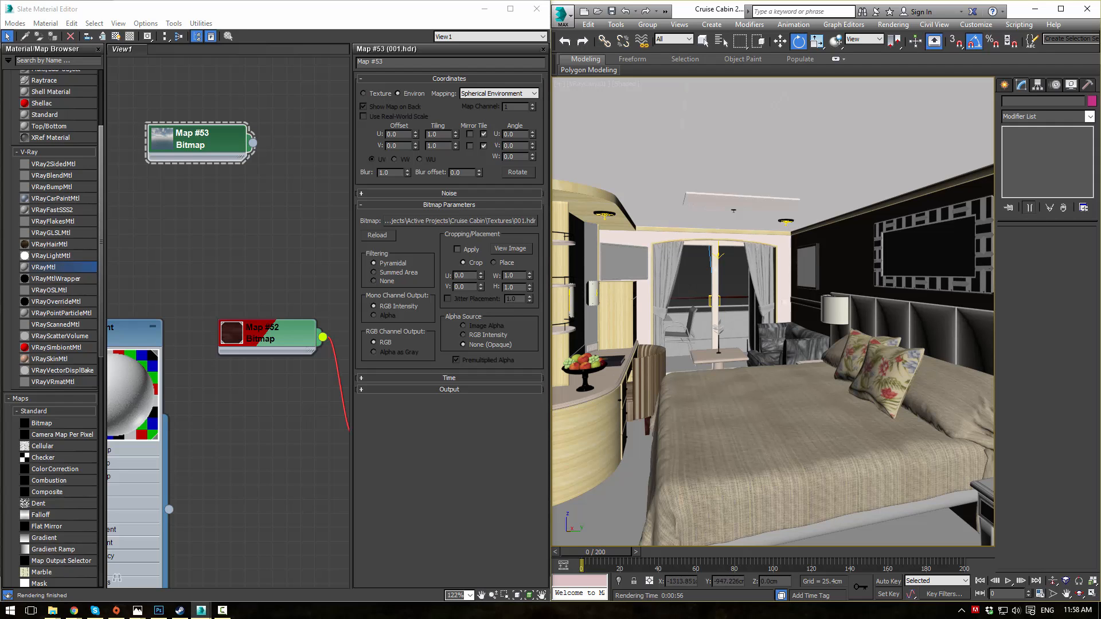
- Redraw the render region around the whole balcony doorway with its curtains and render it
left_click_drag(0, 91, 643, 85)
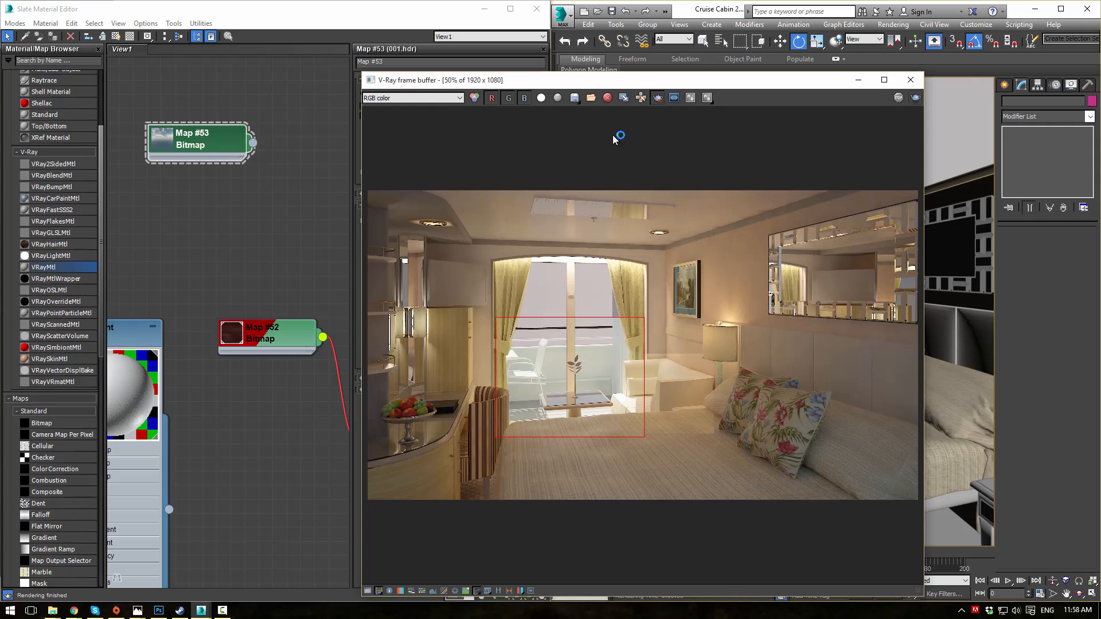
left_click_drag(485, 251, 667, 402)
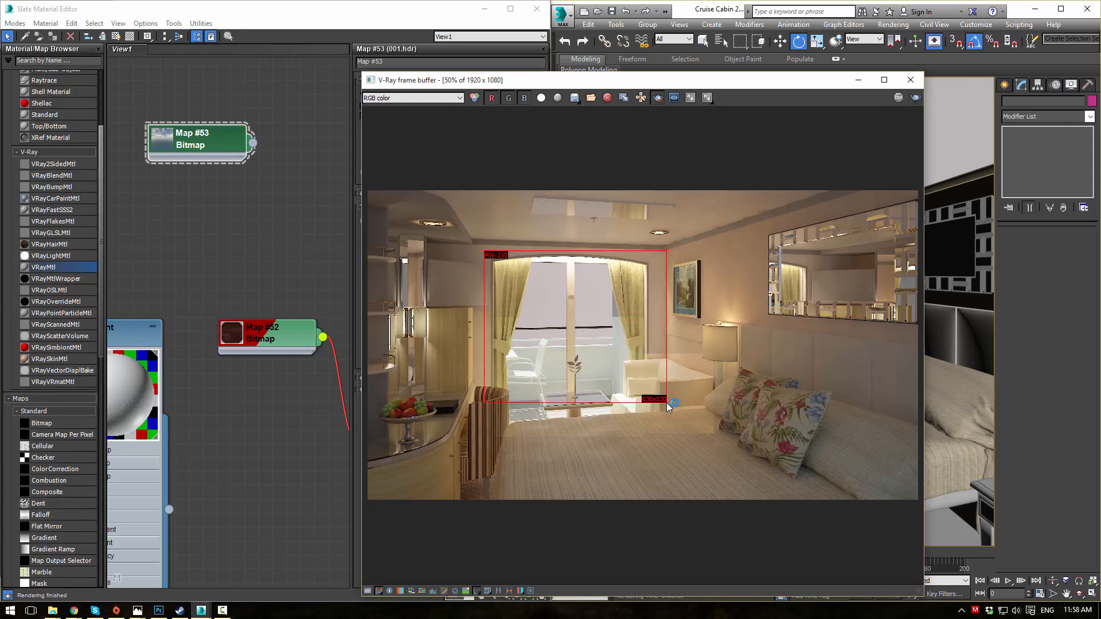
left_click(915, 98)
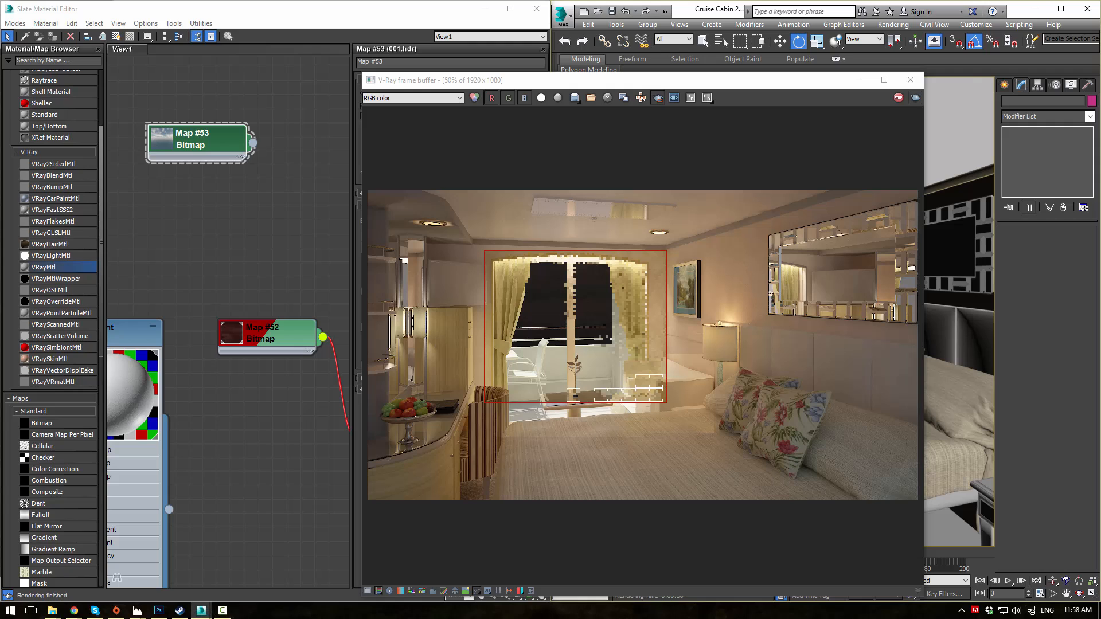
- Set the 001.hdr bitmap's output amount to 5 and return to the V-Ray frame buffer
left_click(213, 134)
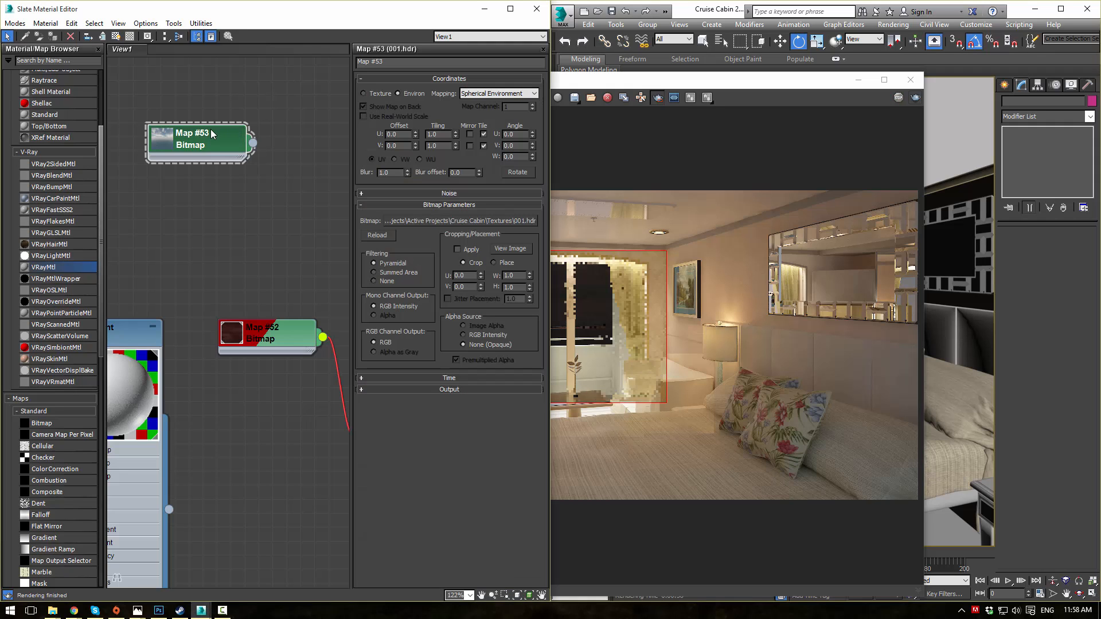
left_click(453, 389)
left_click(523, 341)
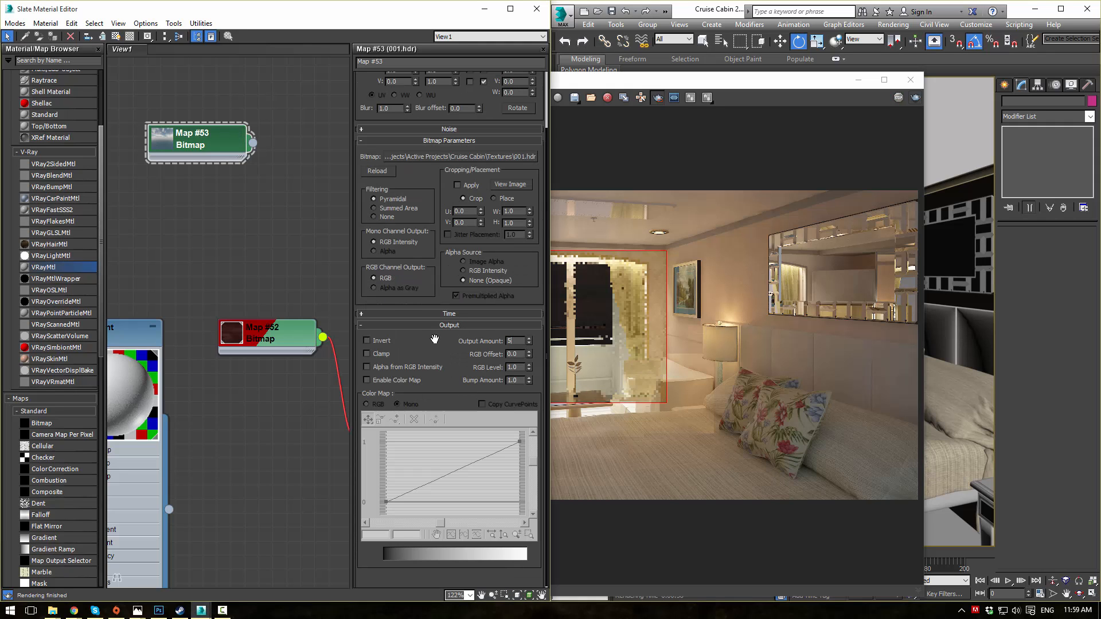
type("5")
key("Return")
left_click(889, 94)
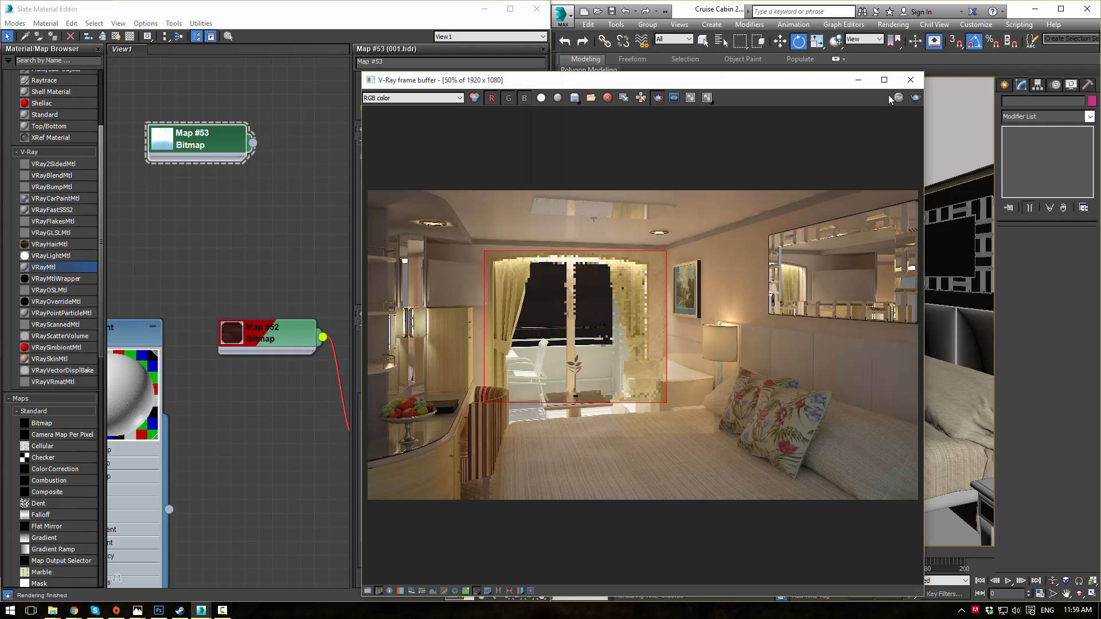
- Redraw the render region tightly around the upper glass of the balcony door and render it
left_click(915, 97)
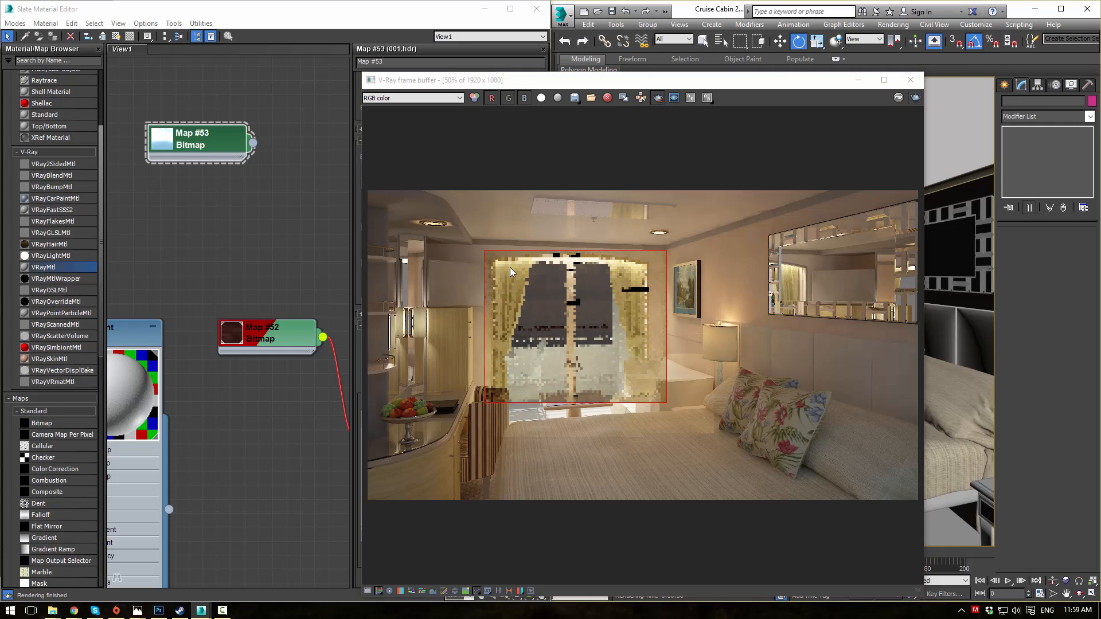
left_click_drag(509, 265, 629, 345)
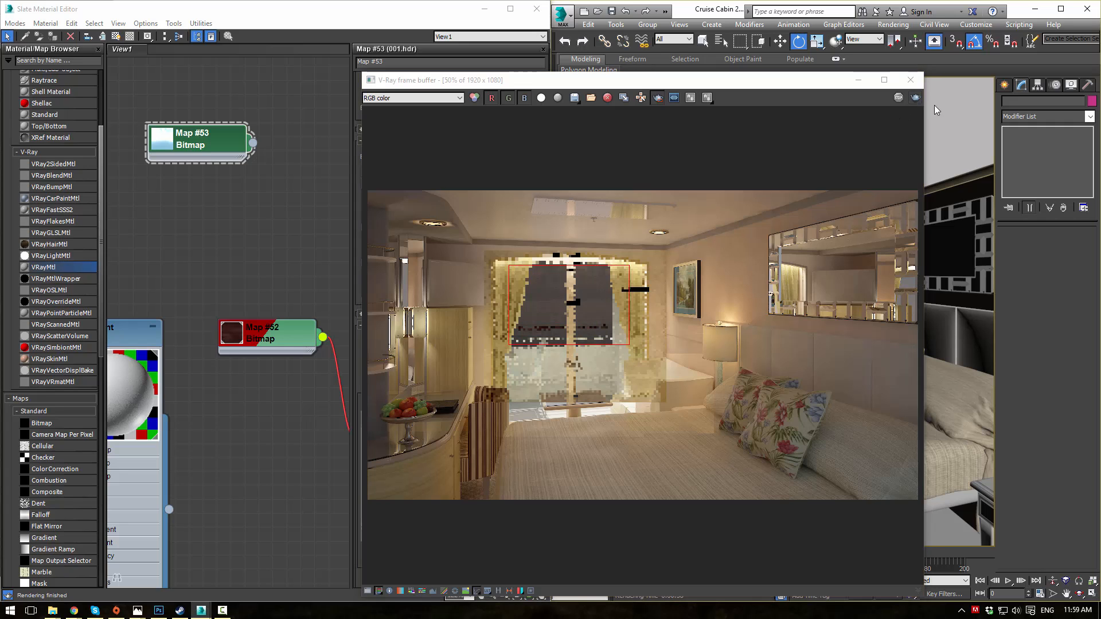
key("shift+q")
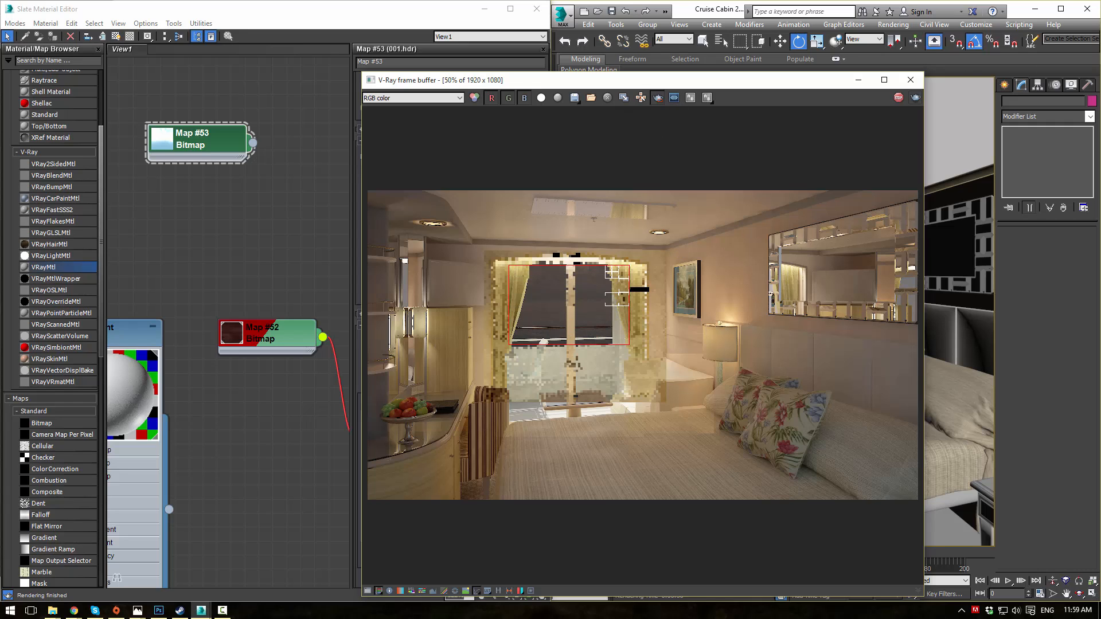
- Check which map is assigned as the environment background
left_click(893, 25)
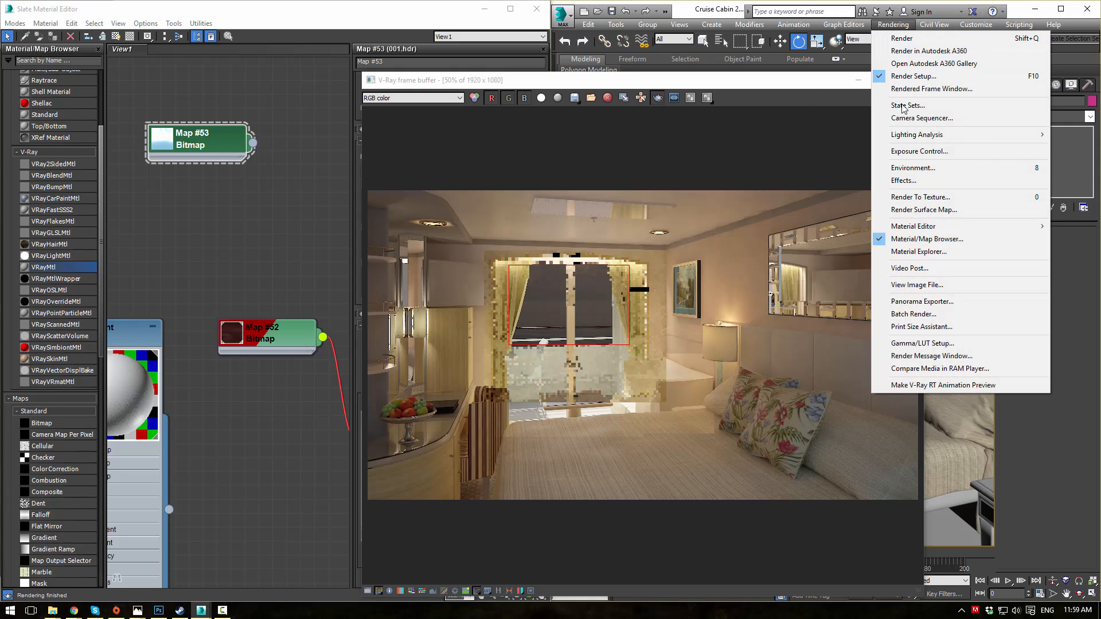
left_click(912, 168)
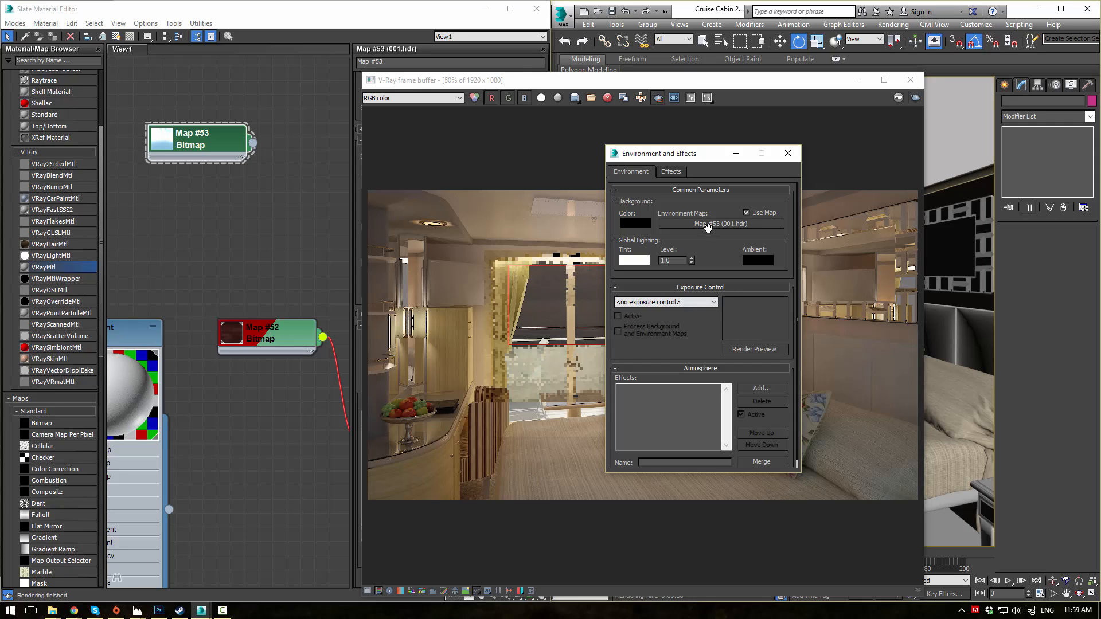
left_click(708, 224)
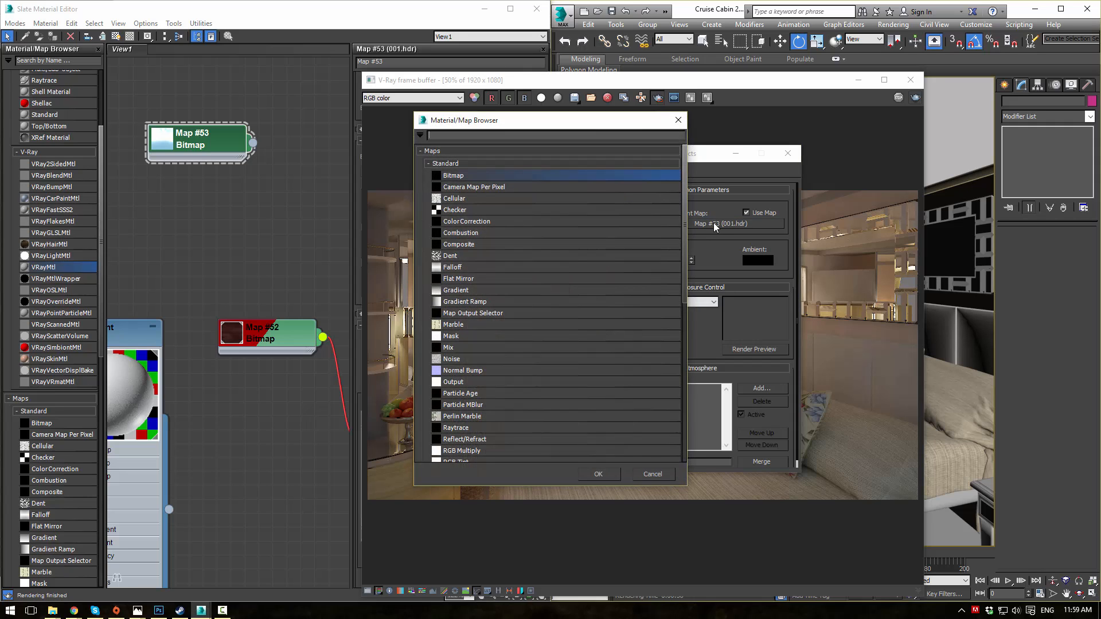
left_click(677, 121)
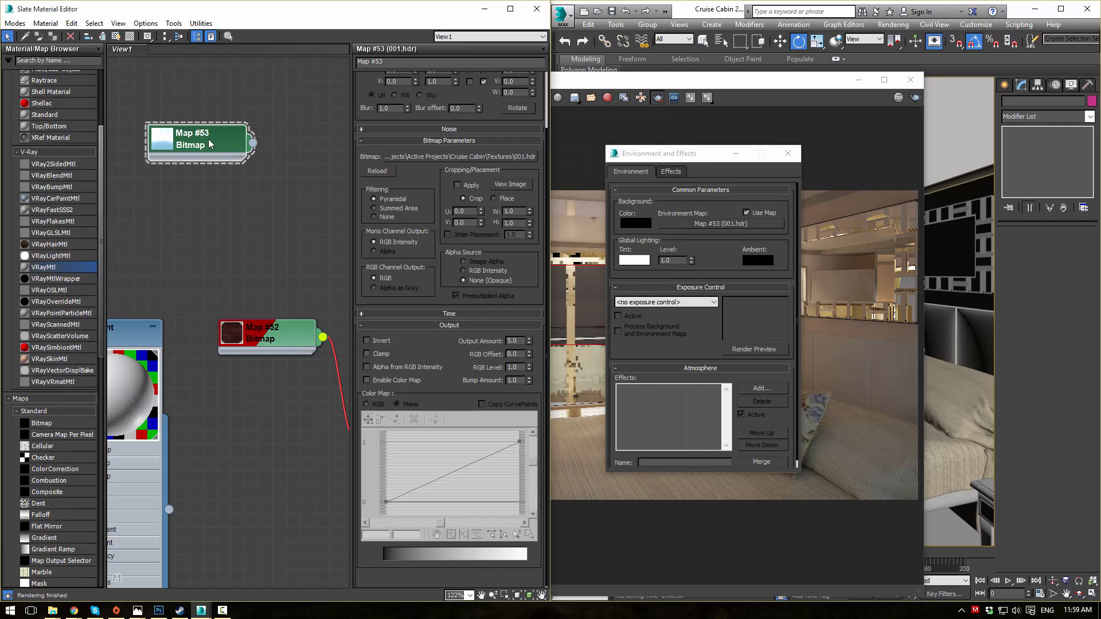
- Raise the 001.hdr bitmap's output amount to 40, test-rendering the balcony view along the way
double_click(210, 140)
left_click(824, 82)
left_click(913, 102)
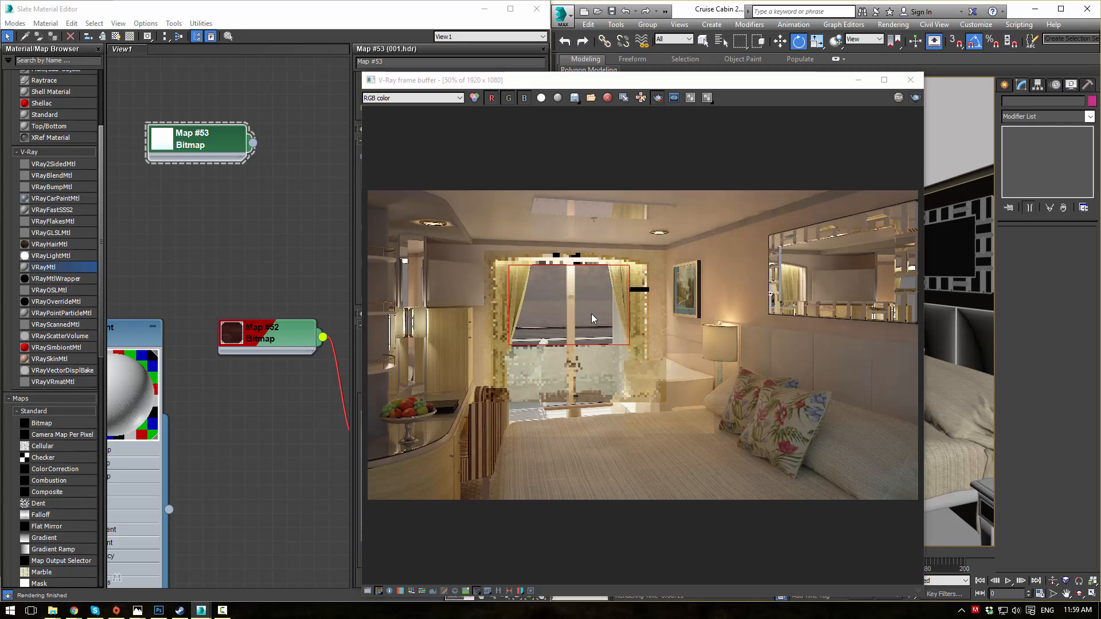
left_click(195, 137)
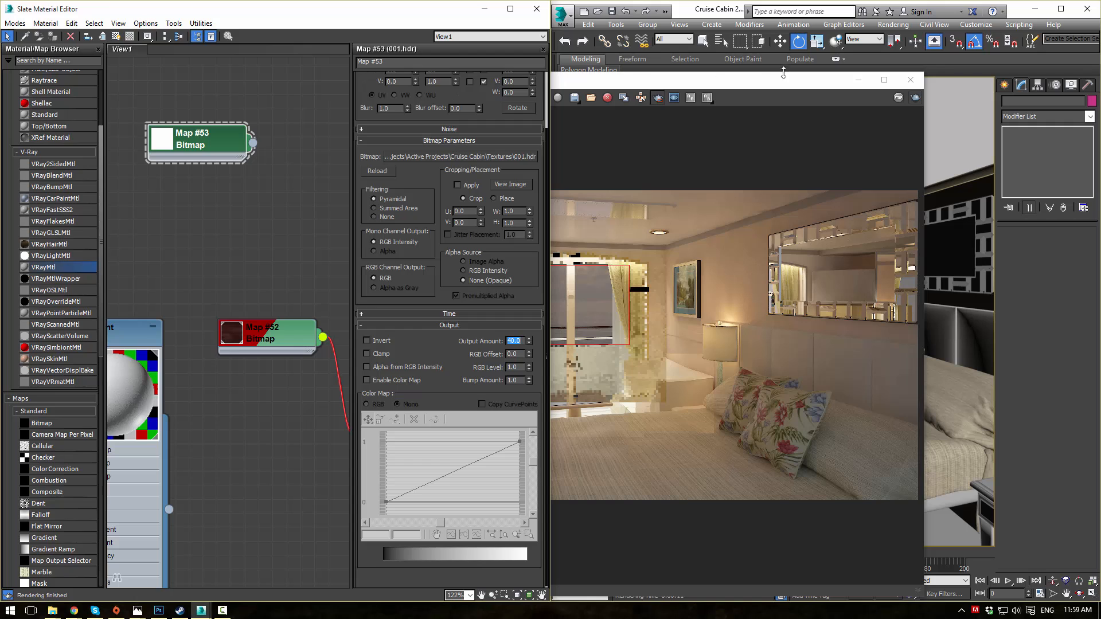
left_click(800, 82)
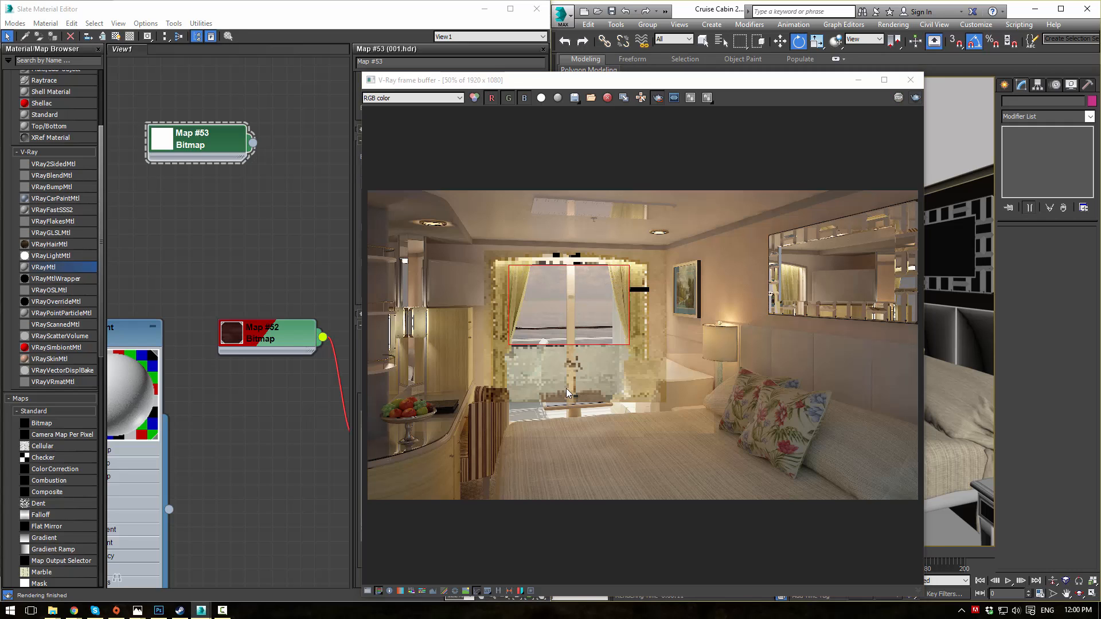
- Set the 001.hdr bitmap's output amount to 2 and clear the frame buffer and environment settings off the viewport
left_click(530, 87)
left_click_drag(531, 87, 685, 133)
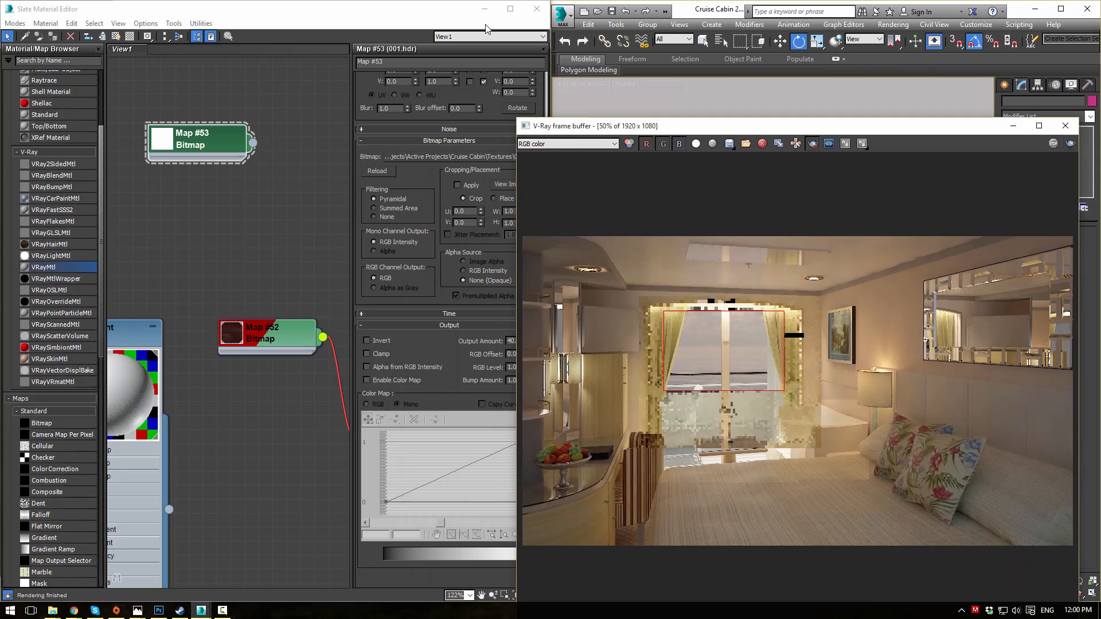
left_click(446, 10)
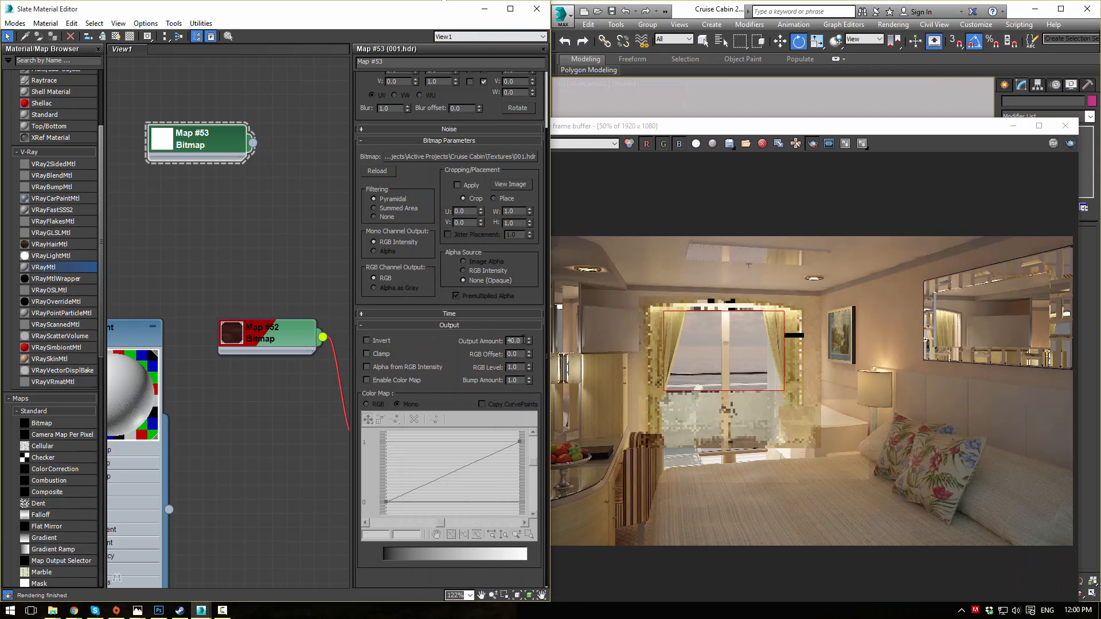
type("1")
key("Return")
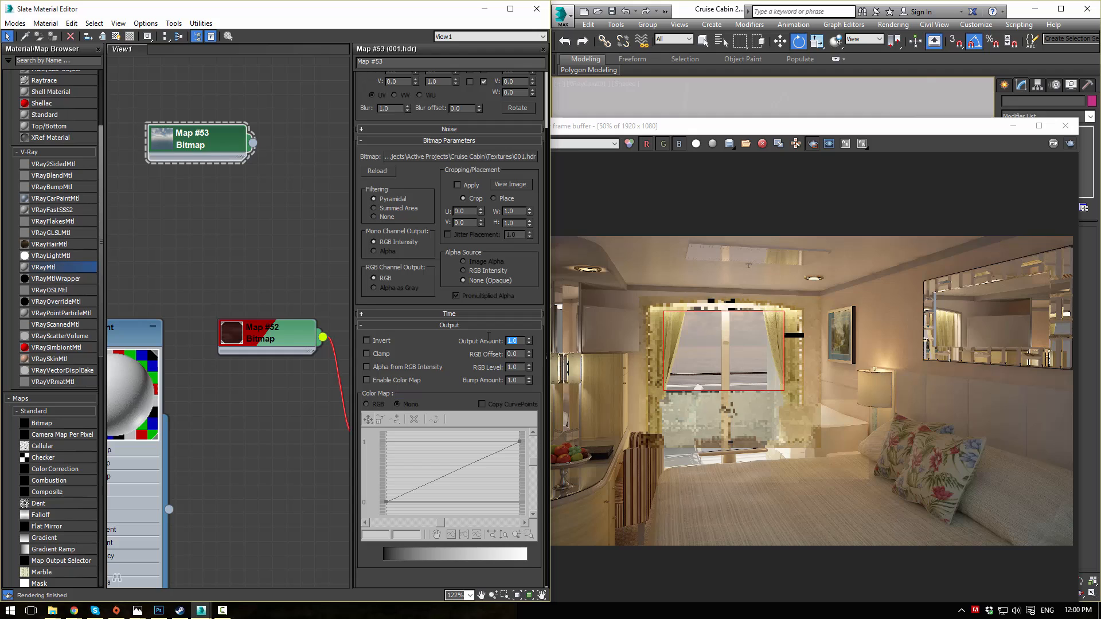
key("Return")
left_click(1017, 126)
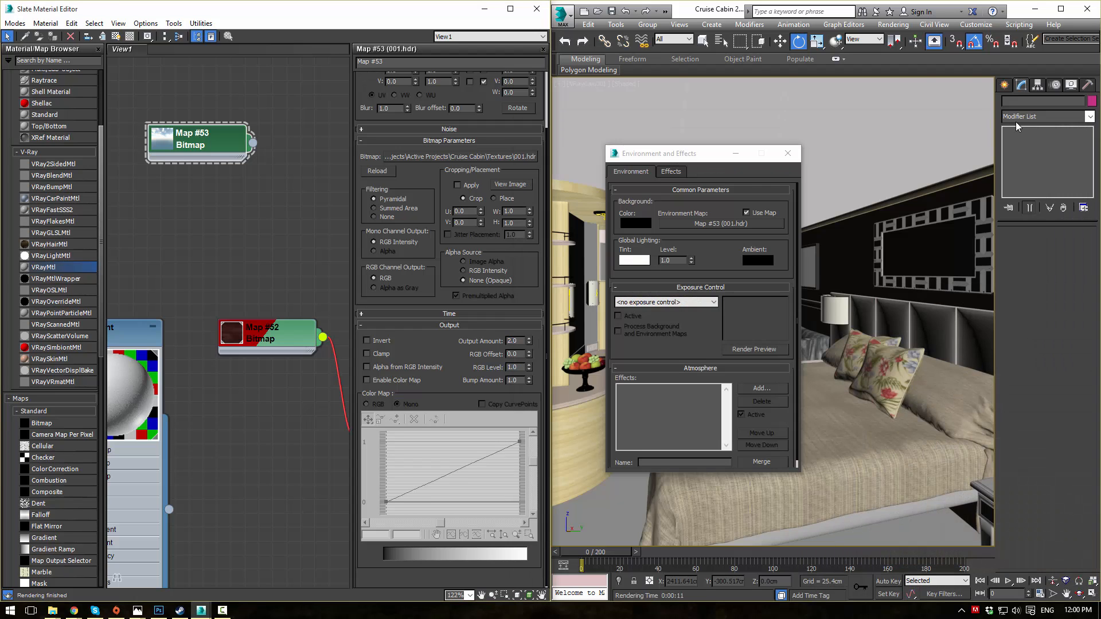
left_click(743, 156)
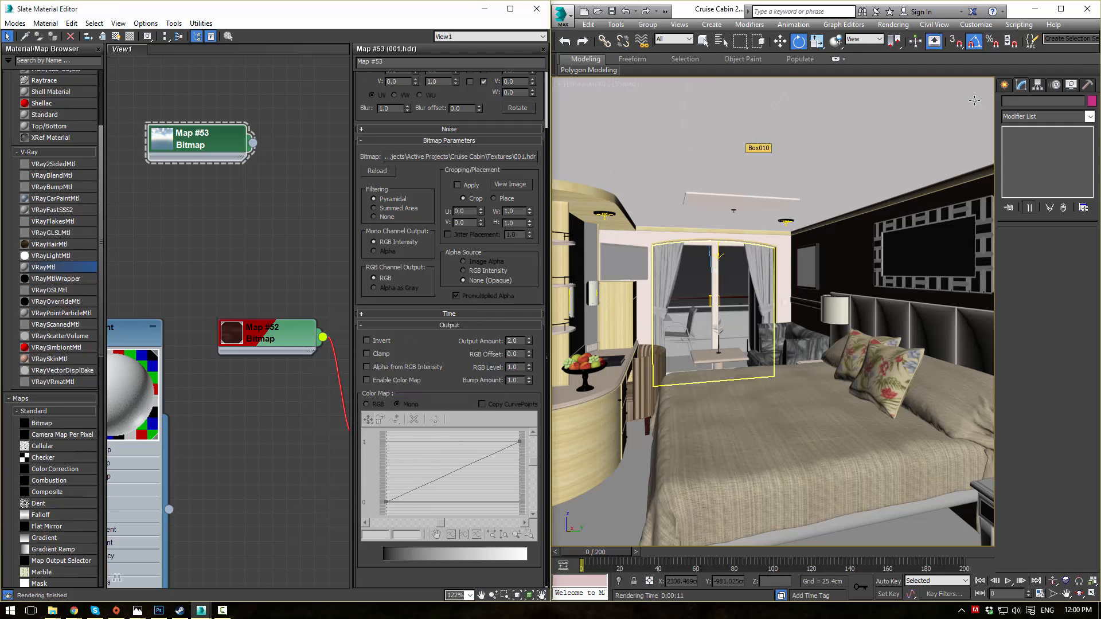
- Switch from the camera to a perspective view of the whole cabin from outside, with the standard primitives available
left_click(1004, 87)
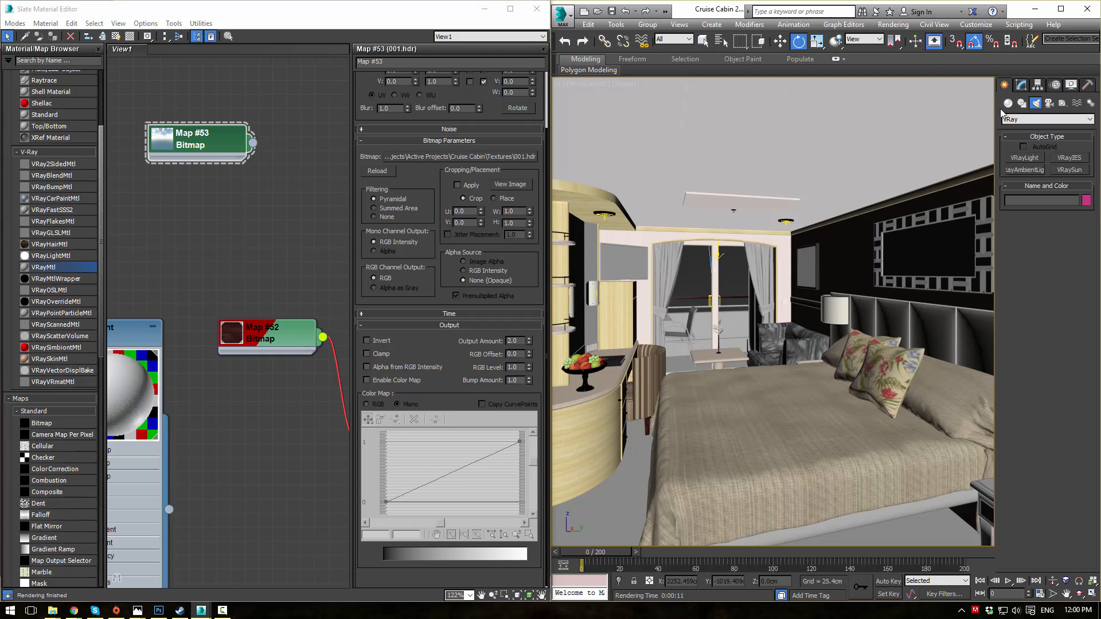
left_click(1009, 104)
left_click(1022, 170)
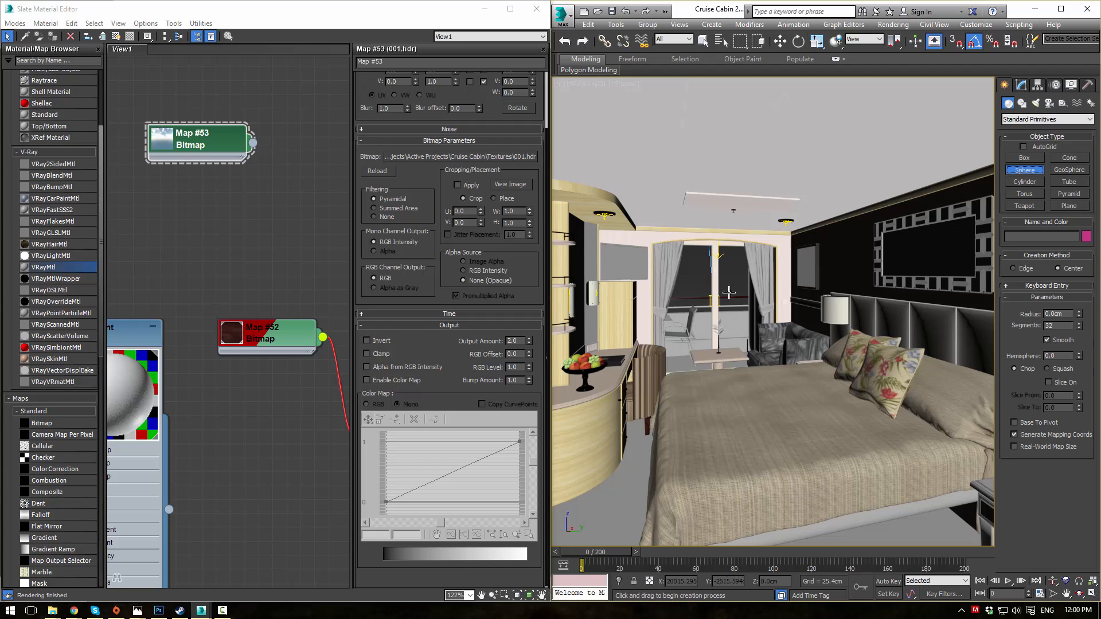
right_click(696, 279)
key("p")
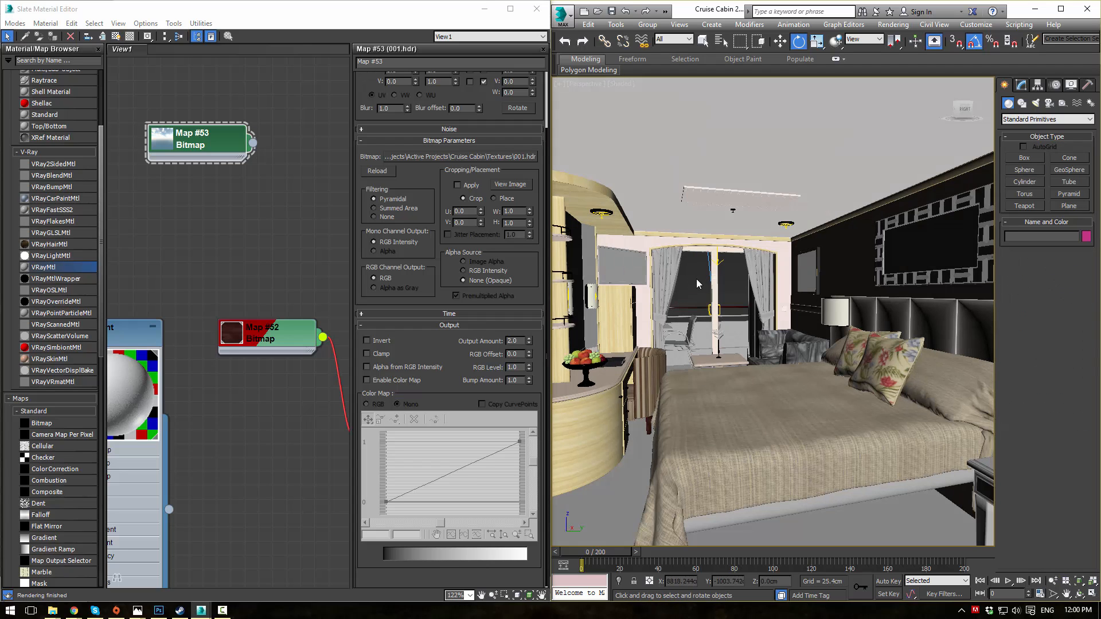
scroll(693, 284, "down", 5)
middle_click_drag(692, 283, 785, 373, "alt")
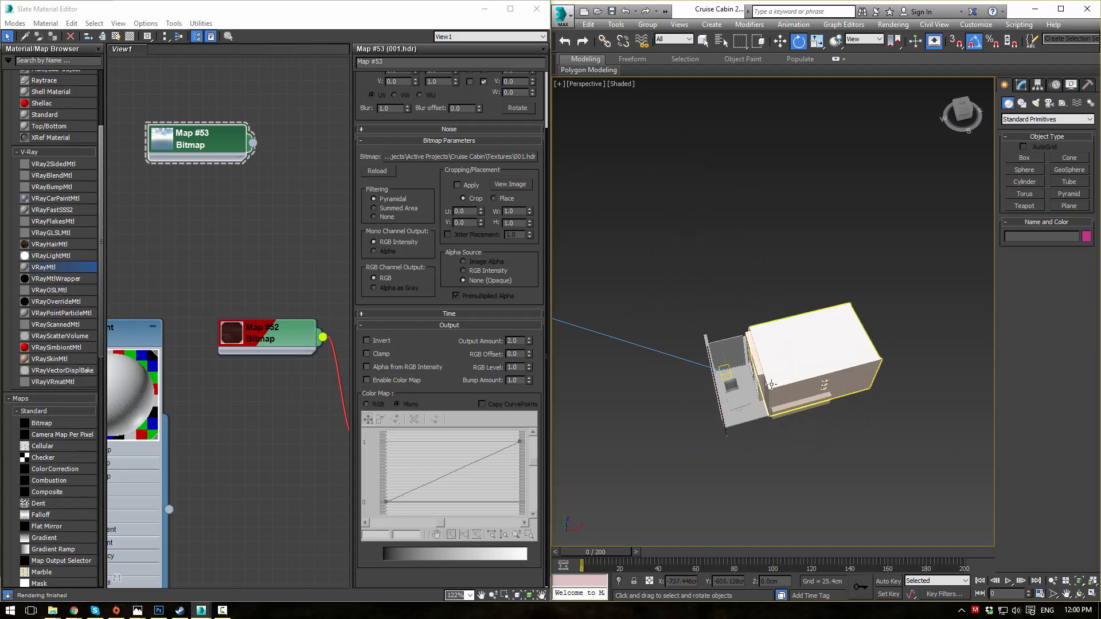
- Create a sphere with a radius of about 8576 cm around the whole cabin and balcony
left_click_drag(773, 384, 825, 468)
key("ctrl+z")
scroll(772, 460, "down", 5)
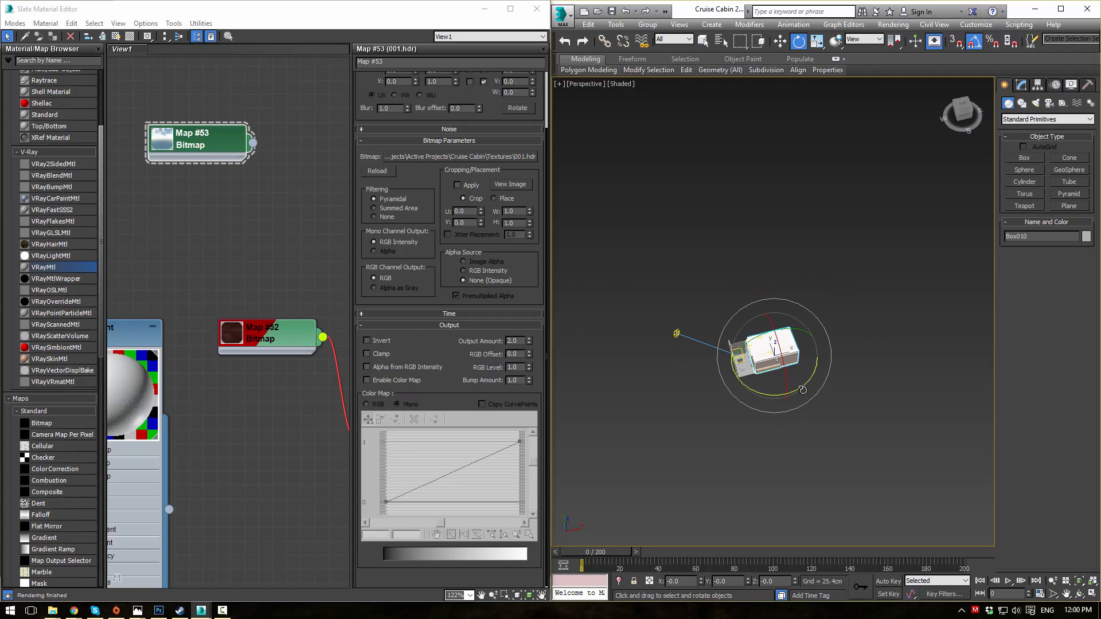
left_click(817, 395)
left_click(1024, 170)
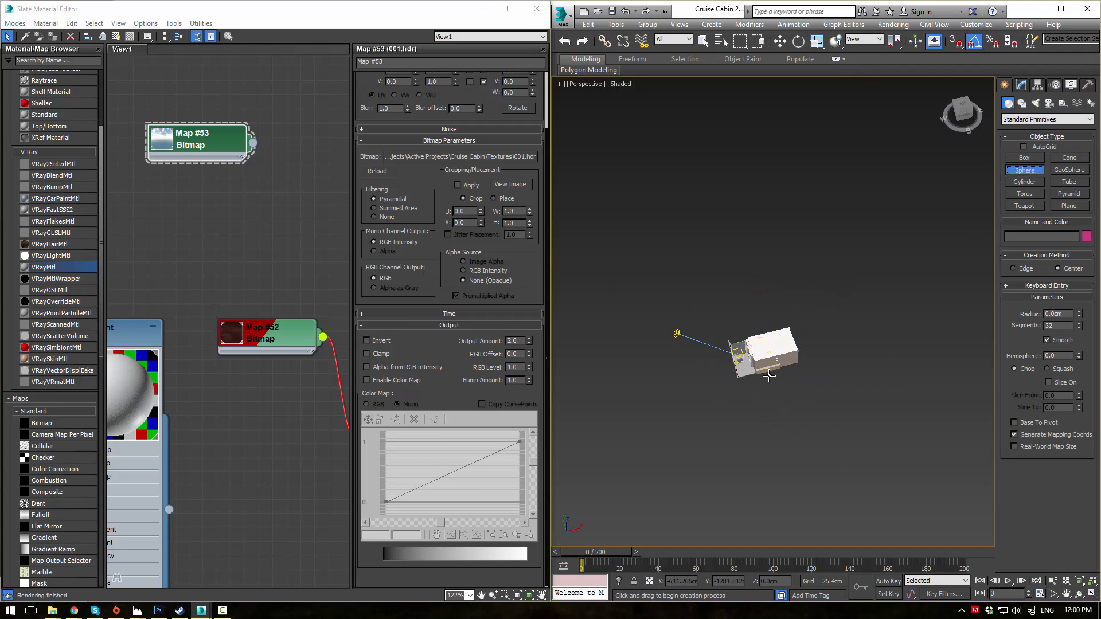
left_click_drag(774, 380, 895, 530)
middle_click_drag(924, 161, 874, 136)
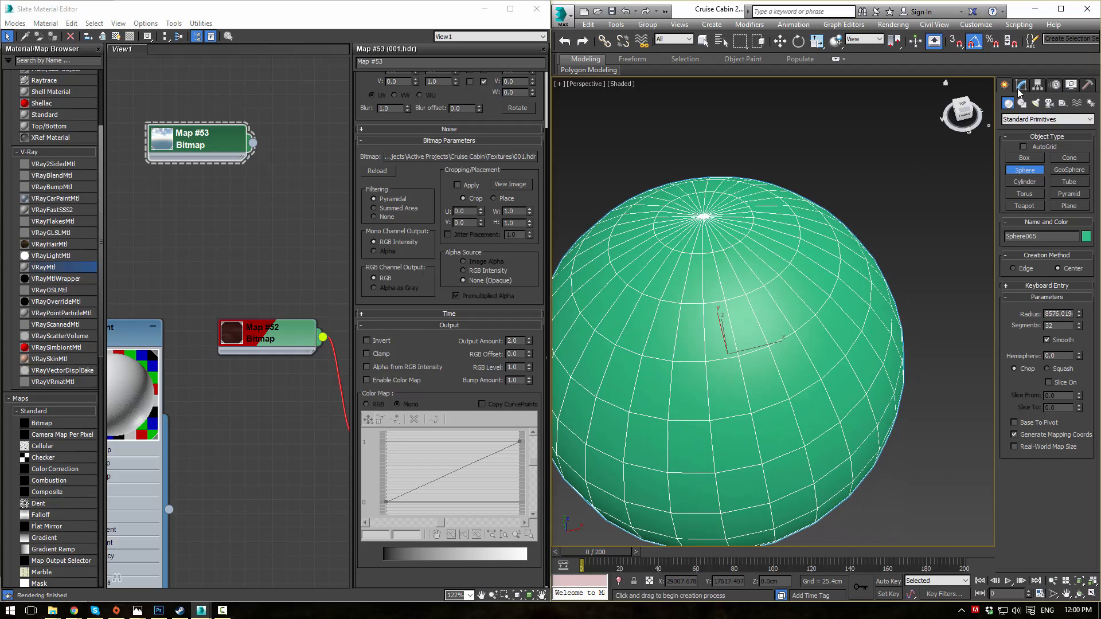
middle_click_drag(297, 202, 252, 225)
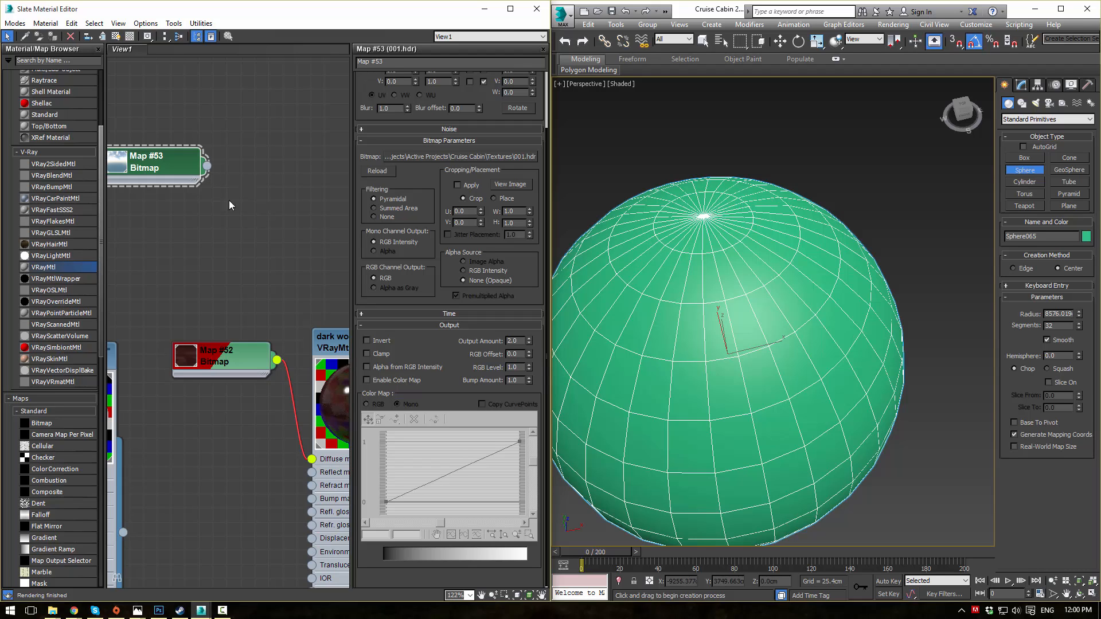
left_click_drag(207, 167, 621, 319)
left_click_drag(38, 278, 238, 160)
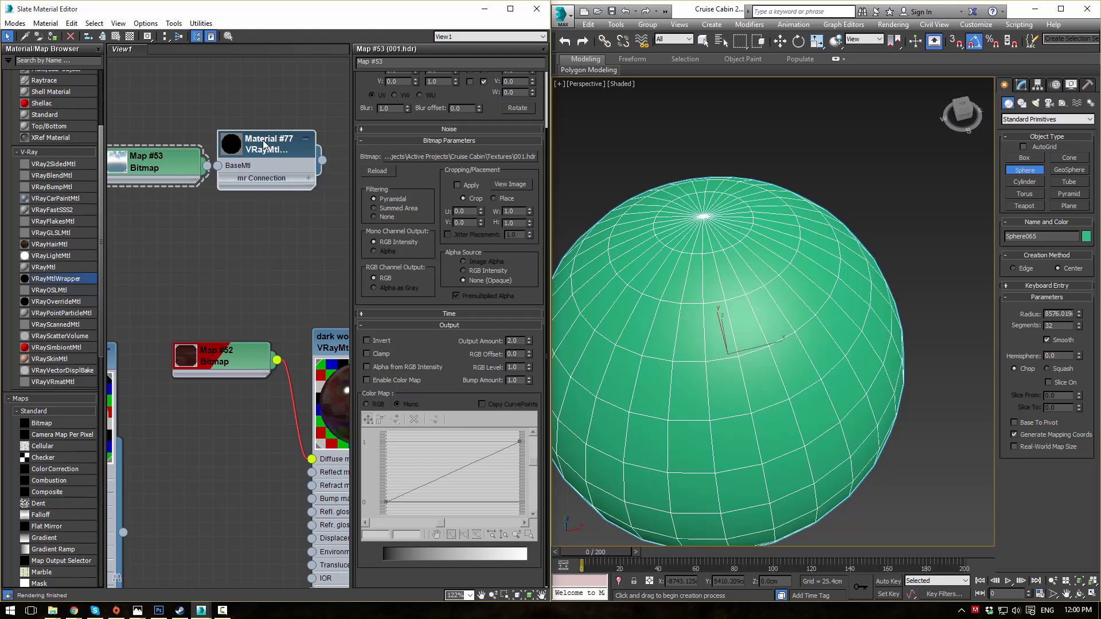
double_click(282, 138)
key("Delete")
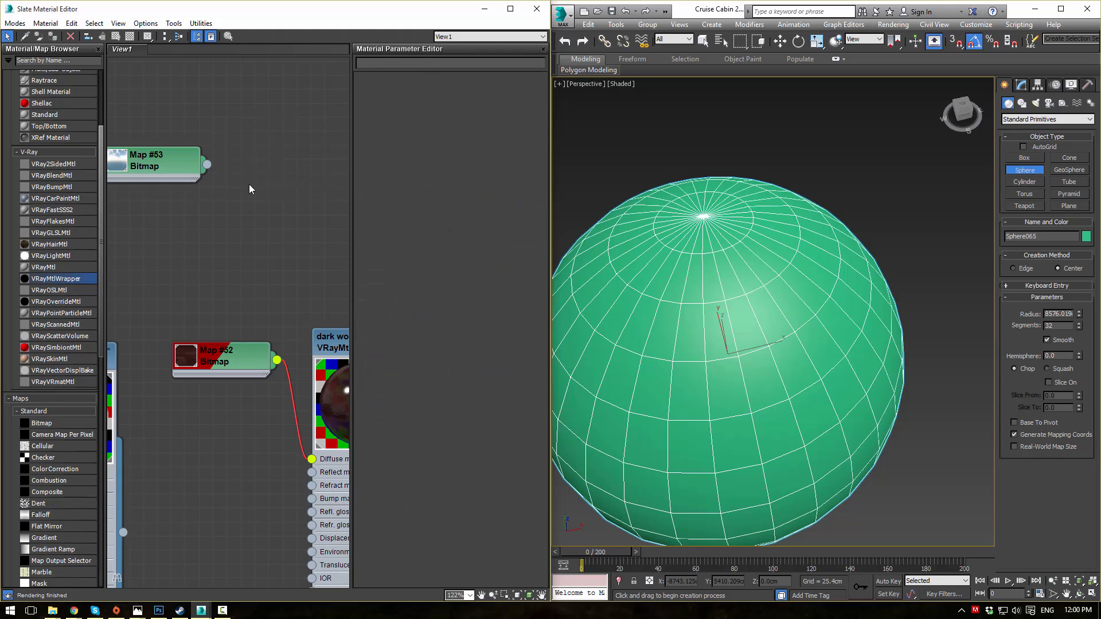
- Create a VRayMtl with the 001.hdr bitmap as its diffuse map and show the map in the viewport
left_click_drag(52, 268, 253, 119)
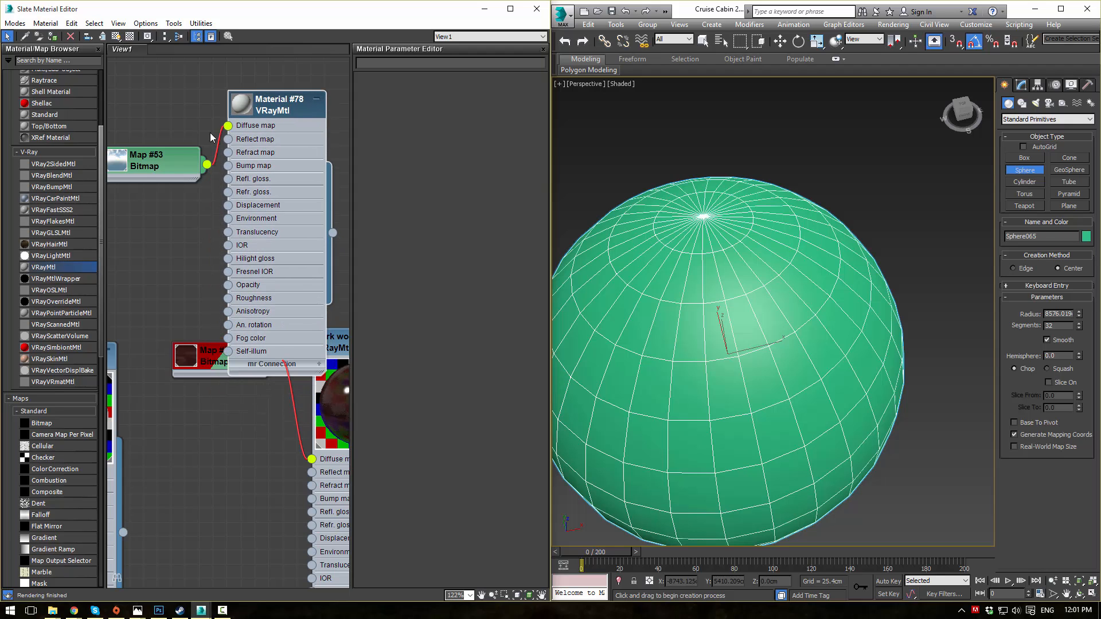
double_click(146, 168)
left_click(116, 36)
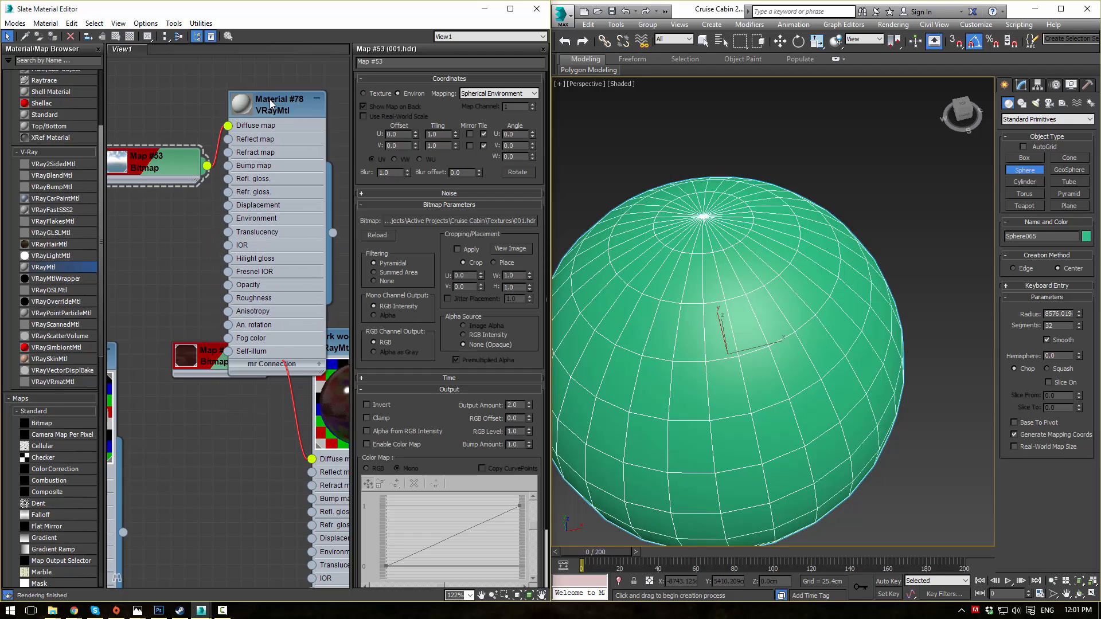
- Assign the sky VRayMtl to the large sphere and inspect how the image wraps around it
left_click_drag(658, 346, 659, 345)
middle_click_drag(728, 349, 735, 310)
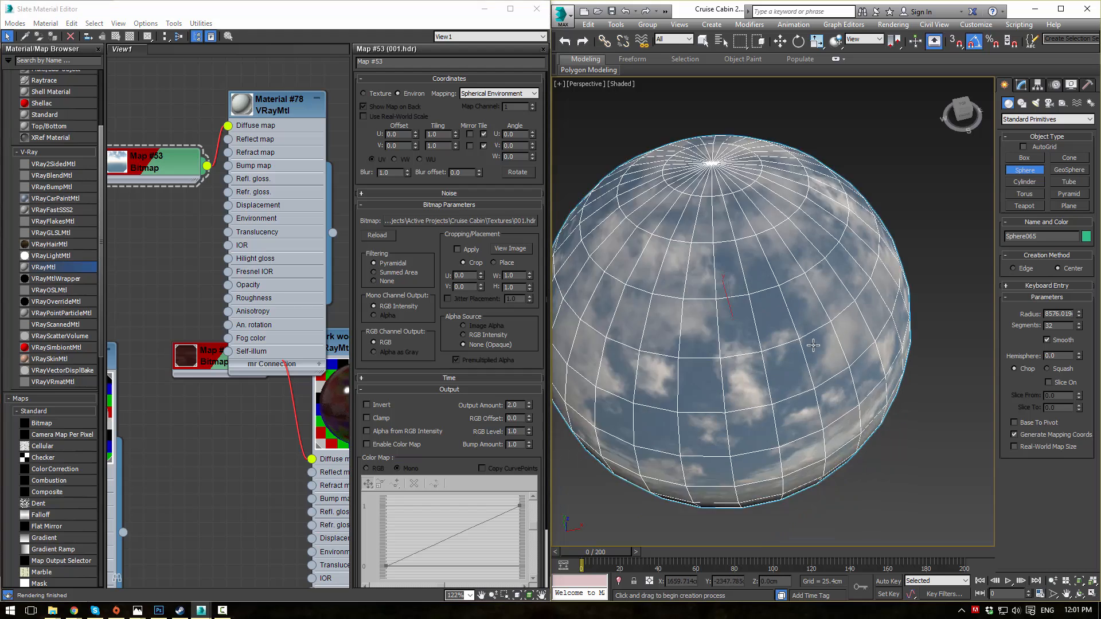
scroll(736, 312, "down", 3)
middle_click_drag(780, 350, 820, 339, "alt")
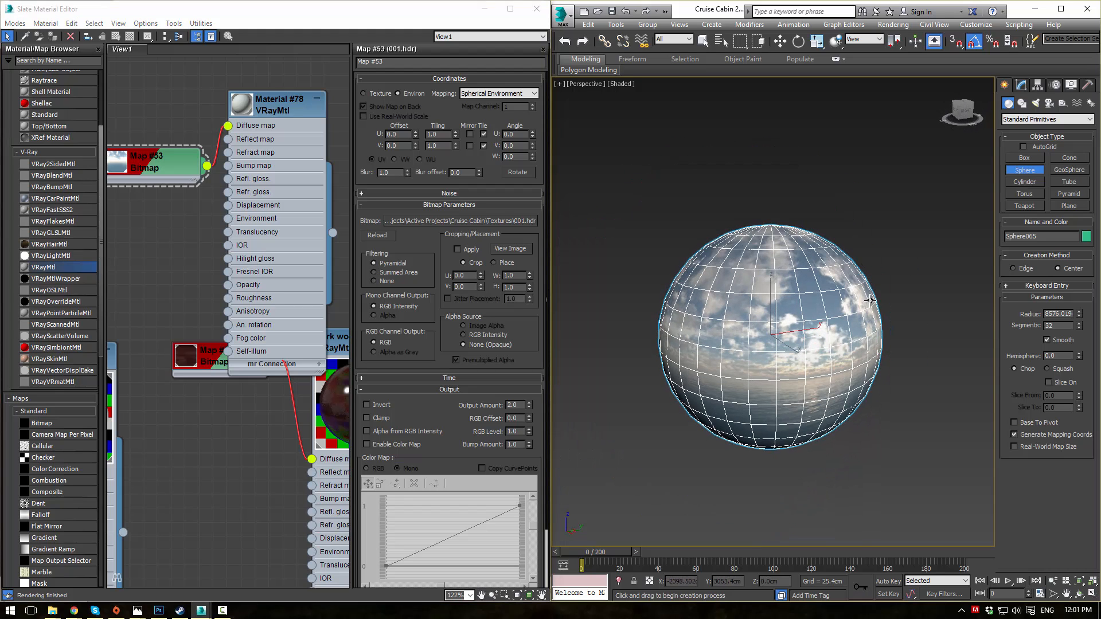
- Convert the sky sphere to an editable poly and flip all its polygons to face inward
left_click(1021, 85)
right_click(1022, 143)
left_click(1048, 257)
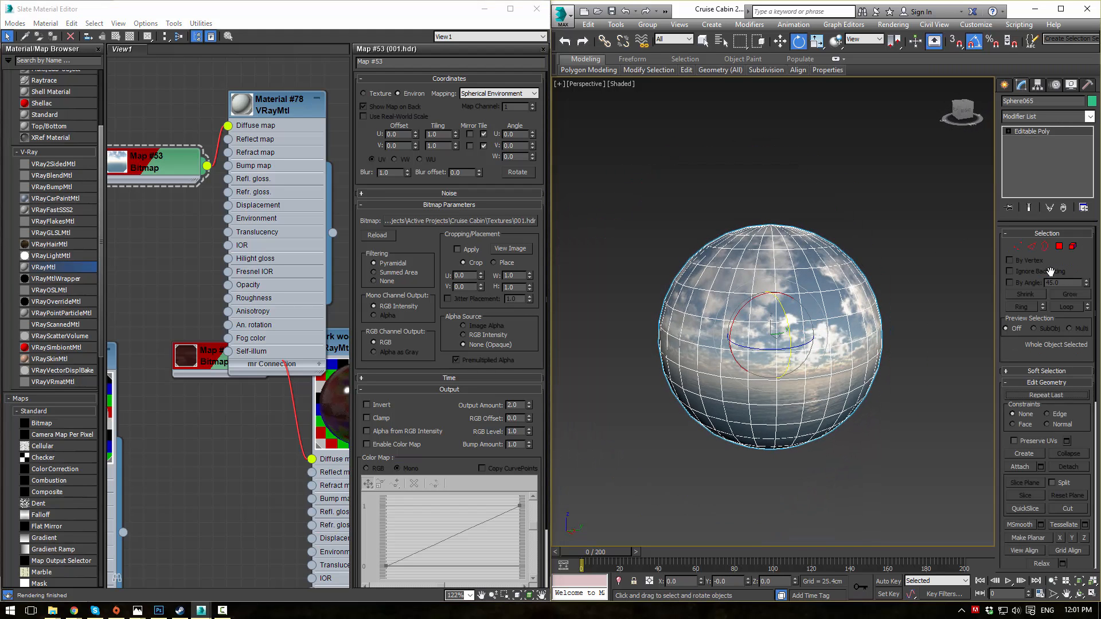
left_click(1061, 247)
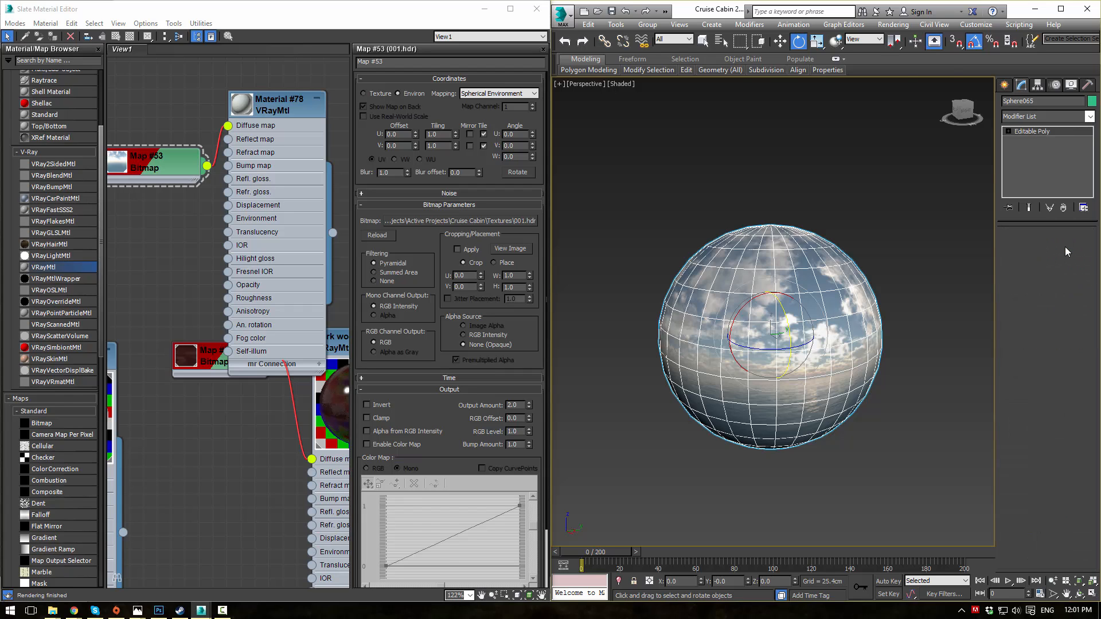
key("ctrl+a")
left_click(1053, 435)
left_click(920, 293)
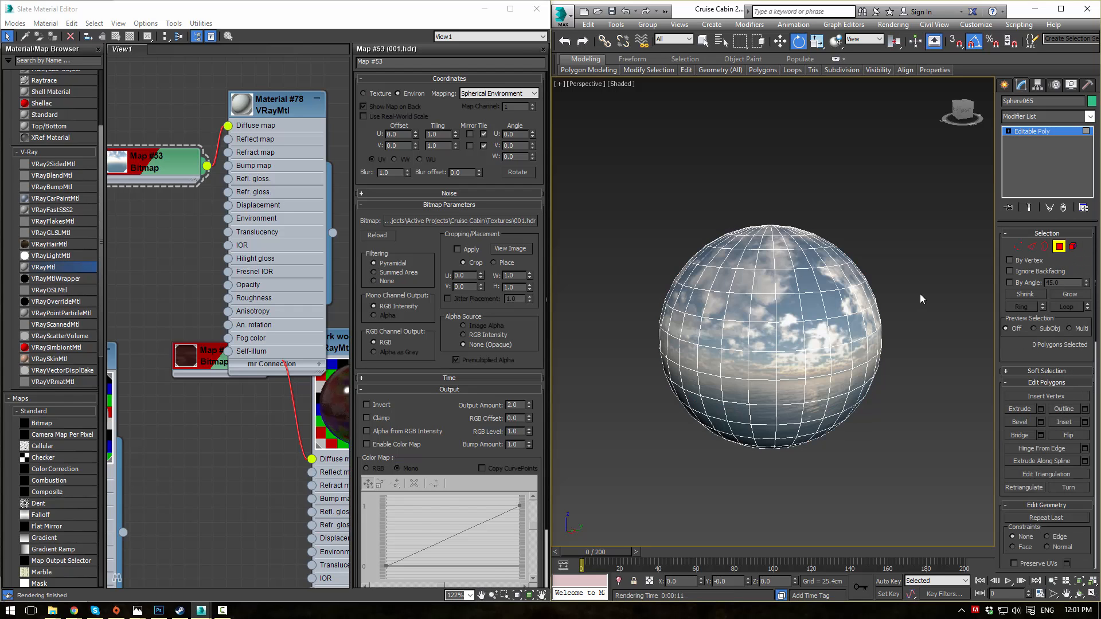
- Return to the camera view, leave the sphere's polygon editing and select the bedspread
key("c")
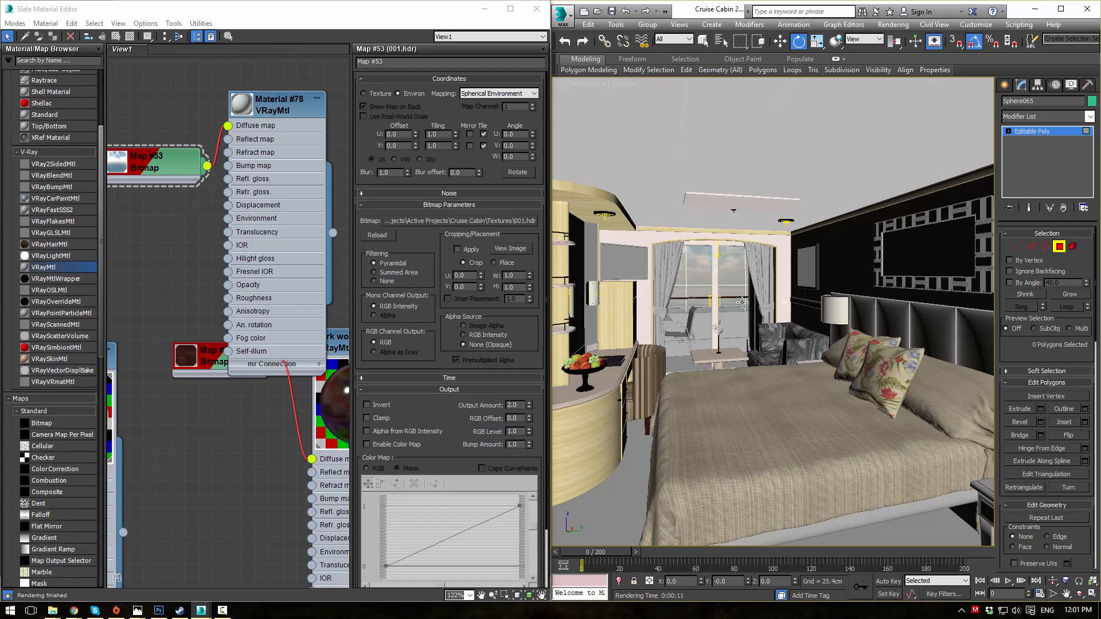
left_click(614, 491)
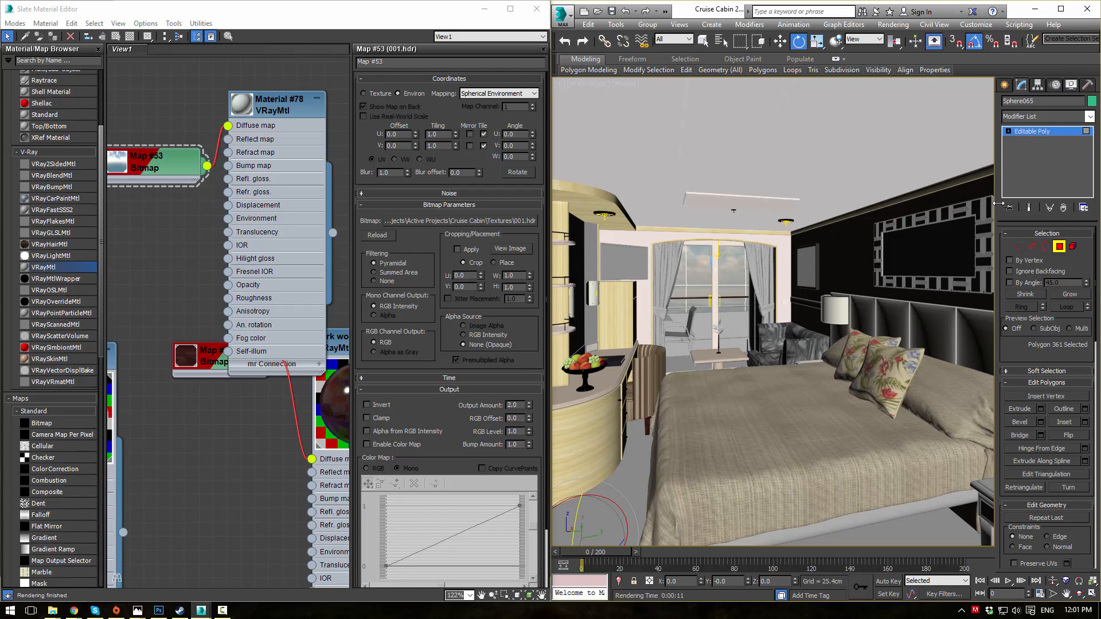
left_click(1033, 133)
left_click(788, 466)
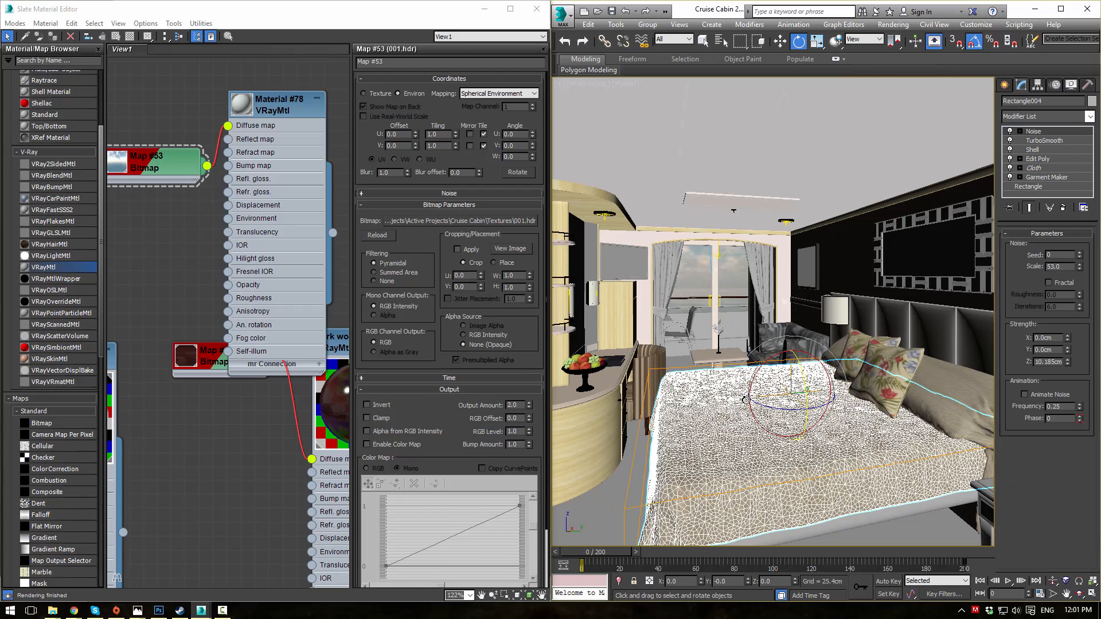
- Select the large sky sphere and rotate it in the Front view with angle snap enabled
left_click(701, 284)
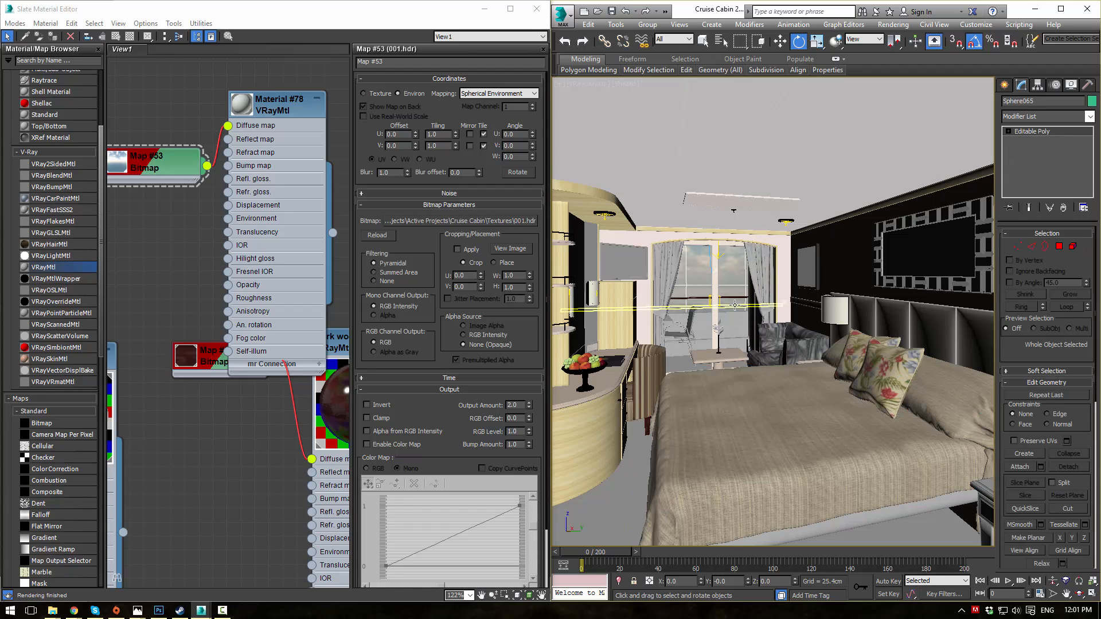
key("alt+w")
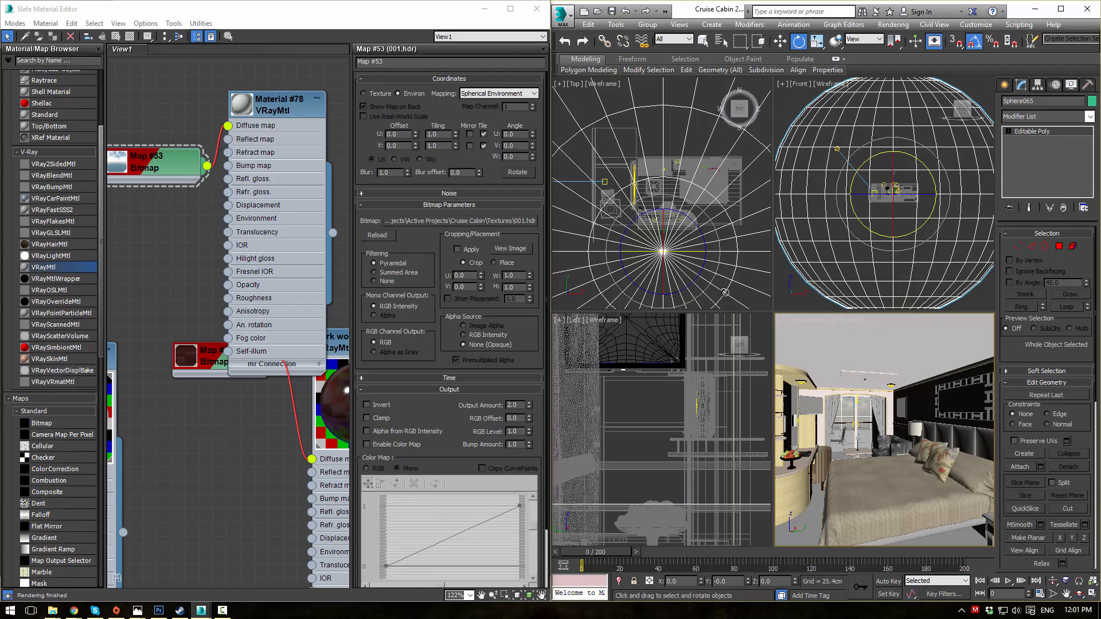
left_click(910, 177)
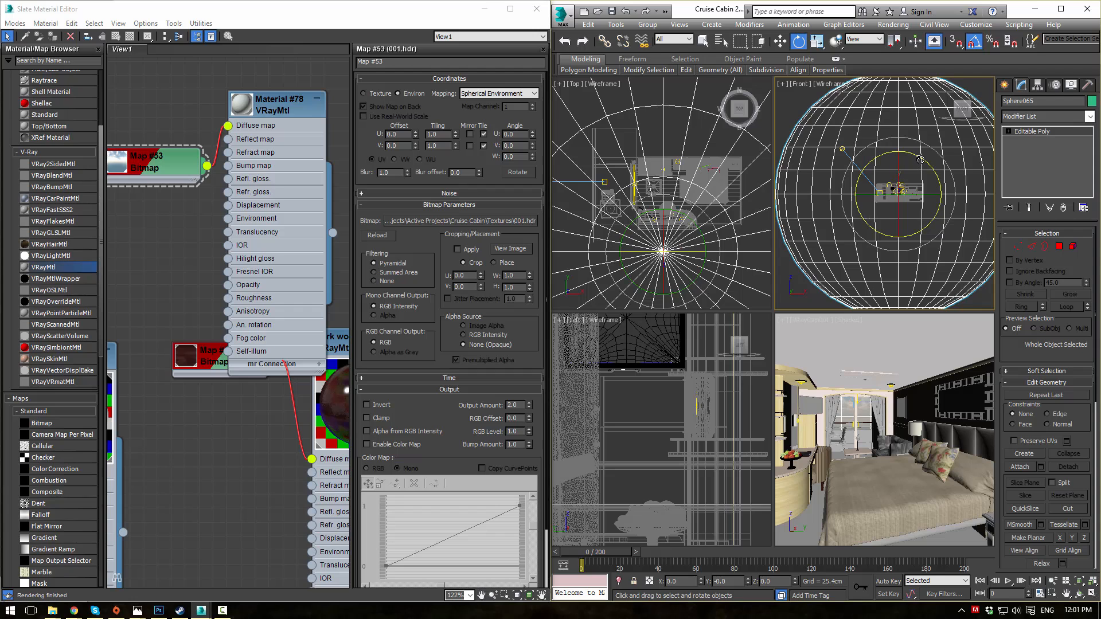
left_click_drag(909, 177, 922, 161)
right_click(922, 160)
key("a")
mouse_move(920, 157)
left_mouse_down()
mouse_move(932, 165)
mouse_move(924, 159)
left_mouse_up()
right_click(924, 159)
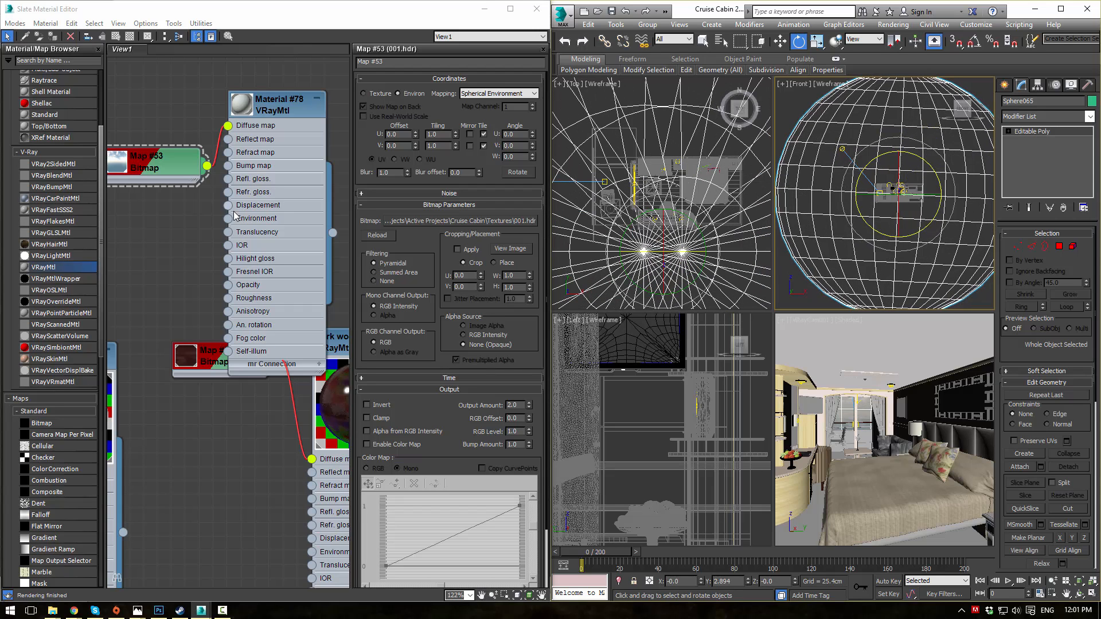
- Lock the selection, return to the full-size camera view and render the cabin
right_click(846, 417)
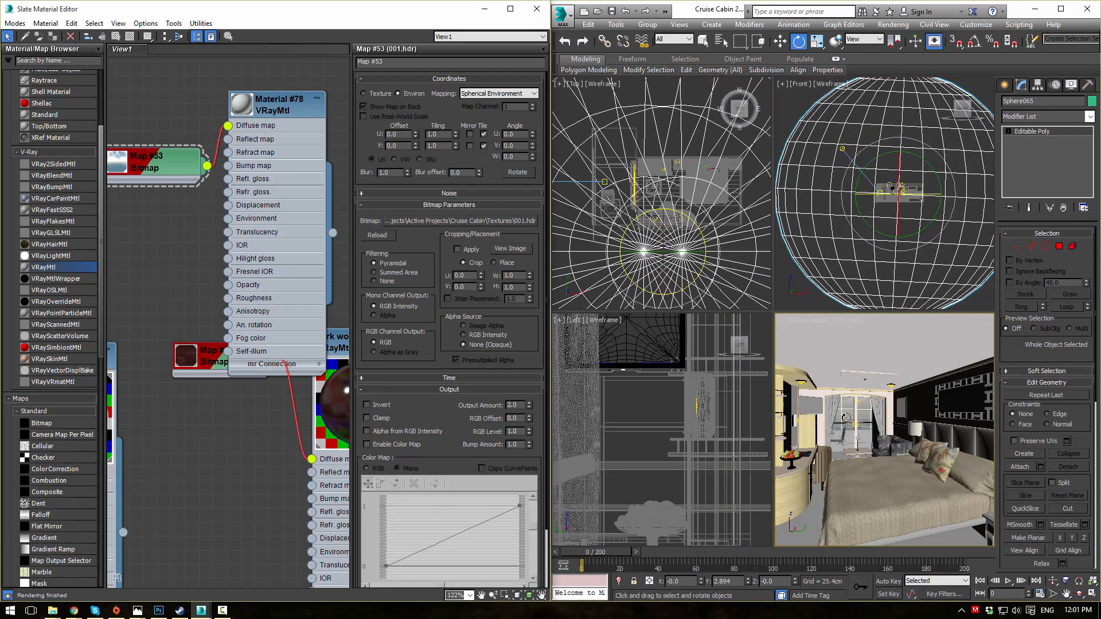
key("space")
key("alt+w")
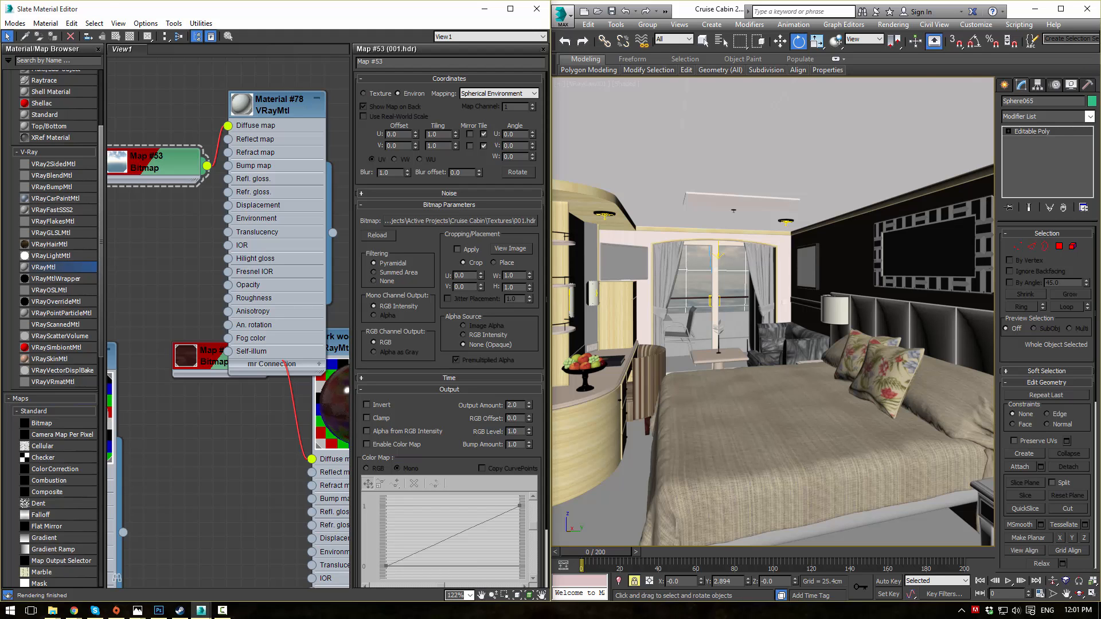
key("shift+q")
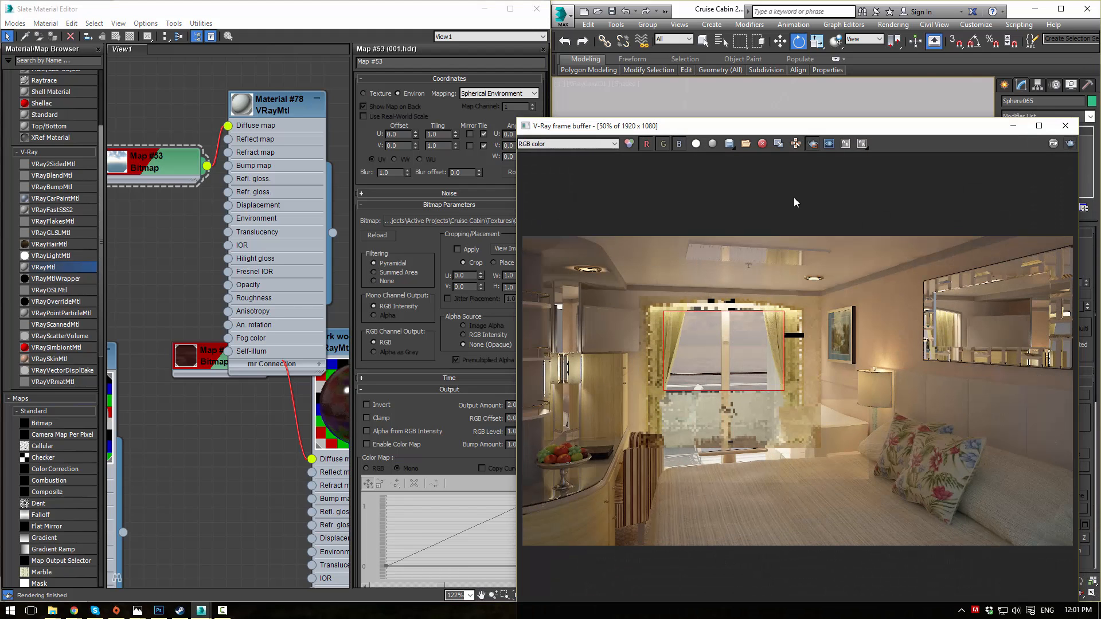
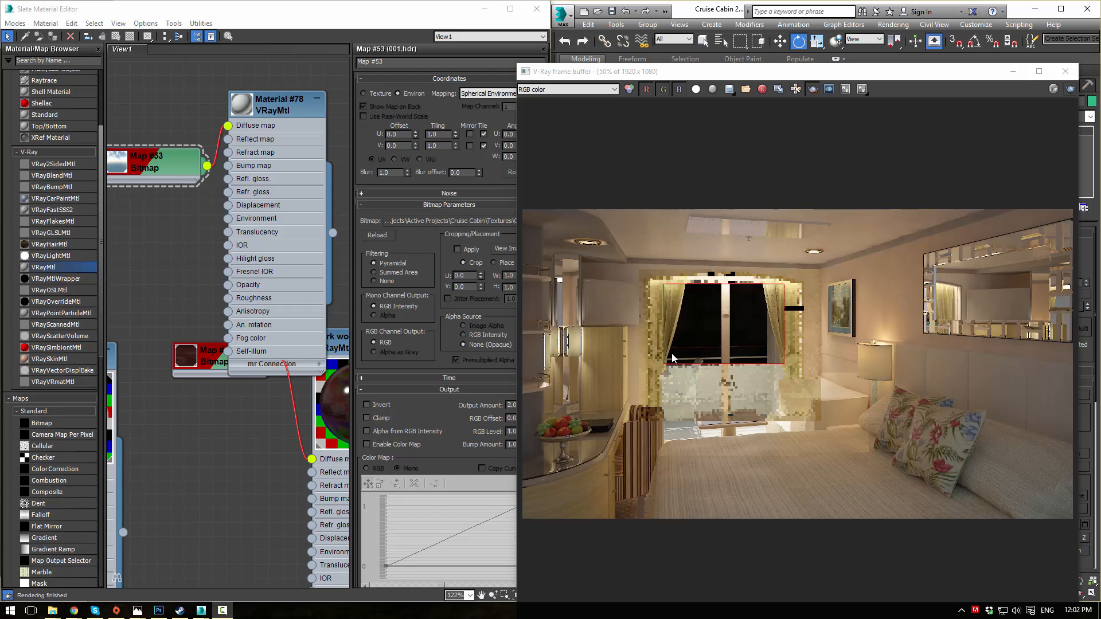
- Try a near-white self-illumination color on the sky VRayMtl and re-render the balcony door region
double_click(284, 111)
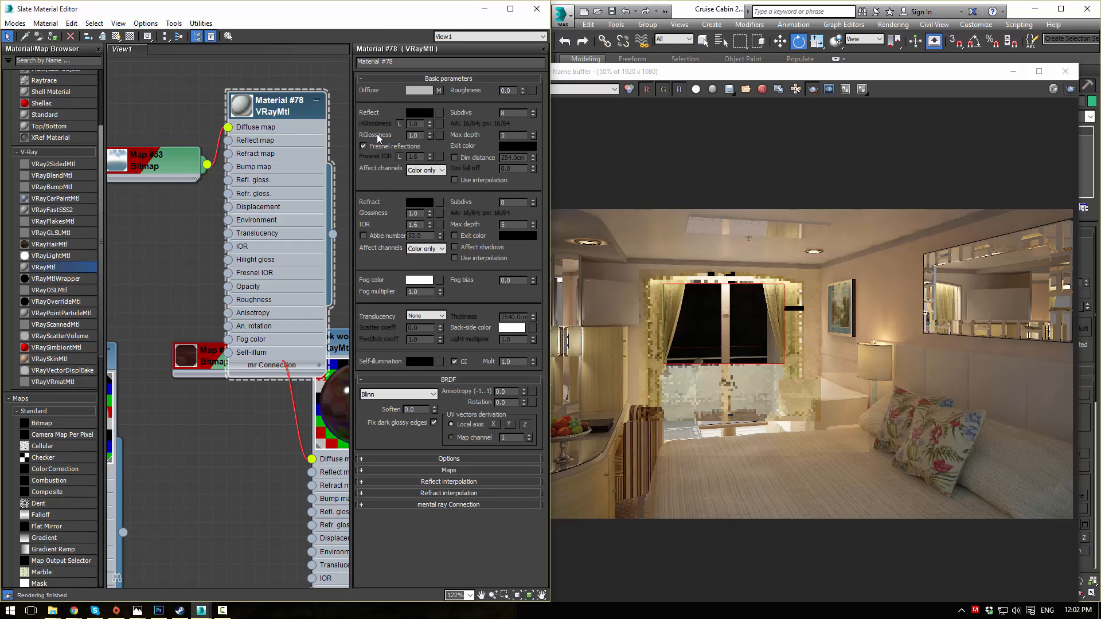
left_click(446, 457)
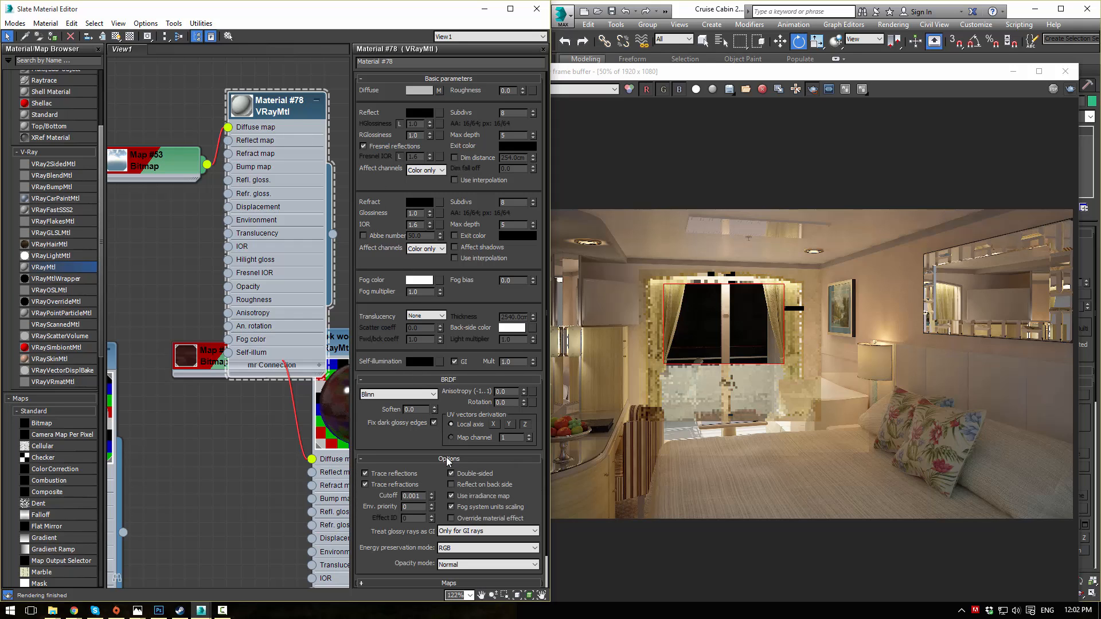
left_click_drag(421, 439, 422, 369)
left_click(428, 361)
left_click_drag(390, 131, 427, 144)
left_click(425, 171)
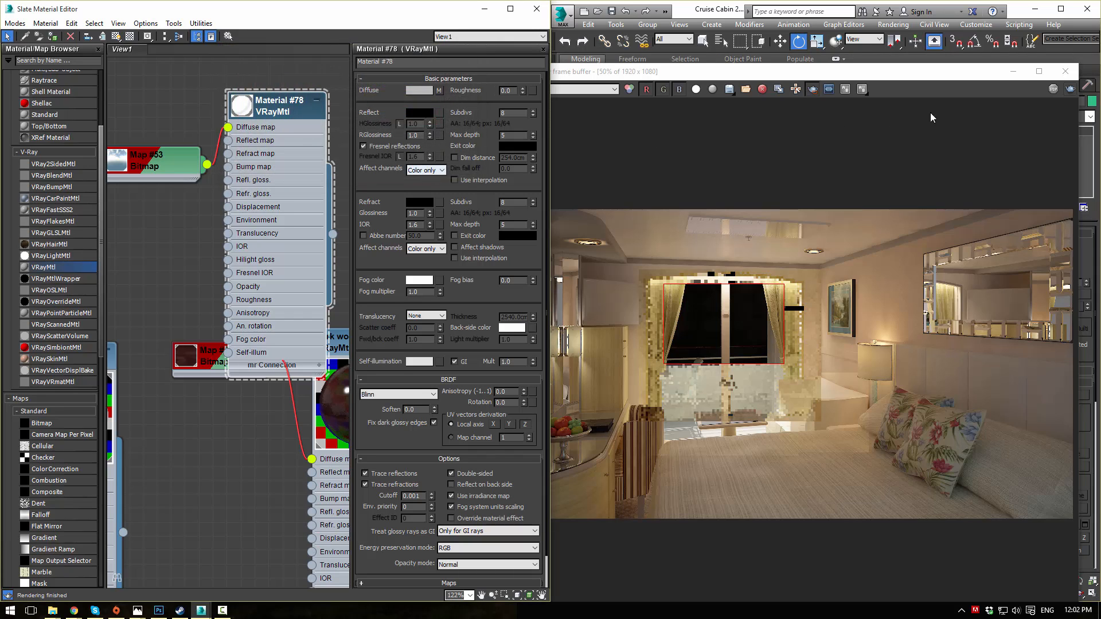
left_click(1075, 90)
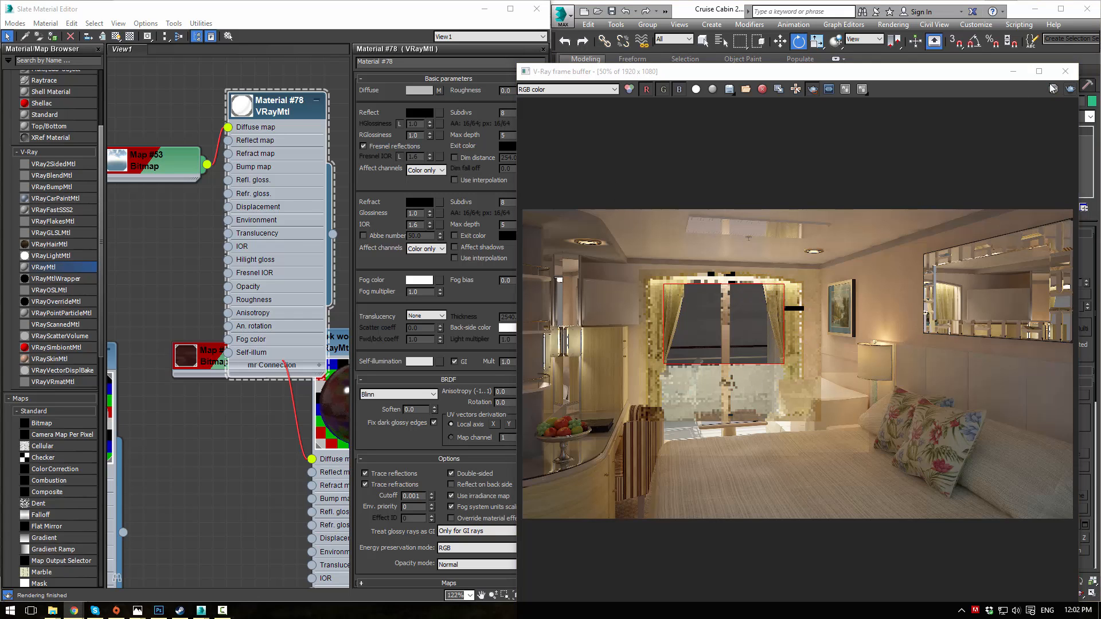
- Delete the sky sphere from the scene along with its VRayMtl and 001.hdr bitmap nodes
left_click(1013, 71)
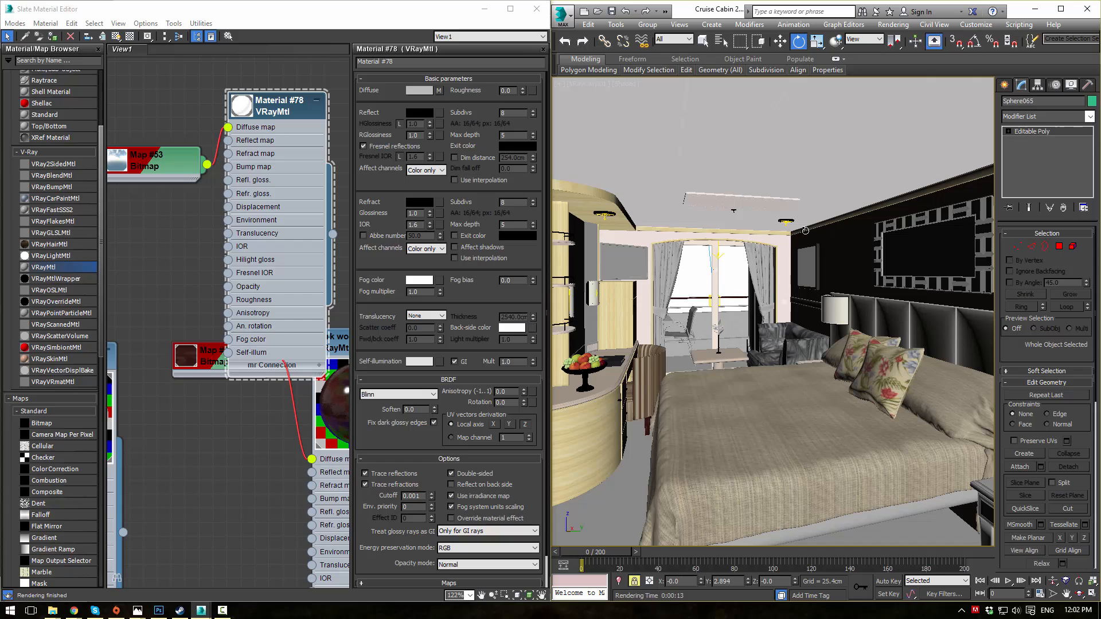
key("1")
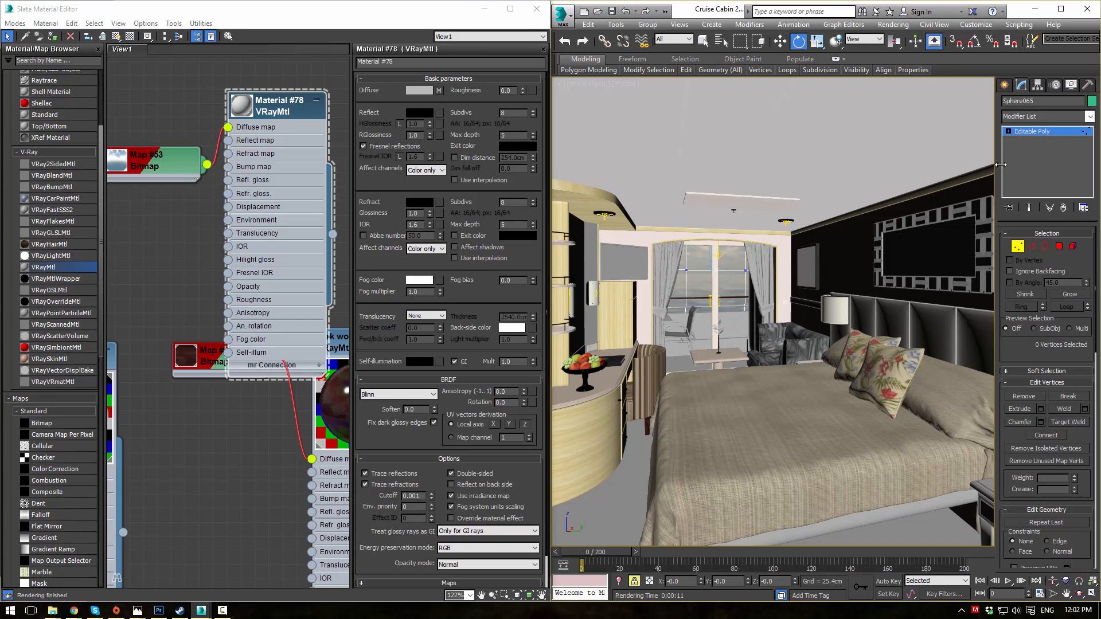
left_click(1037, 131)
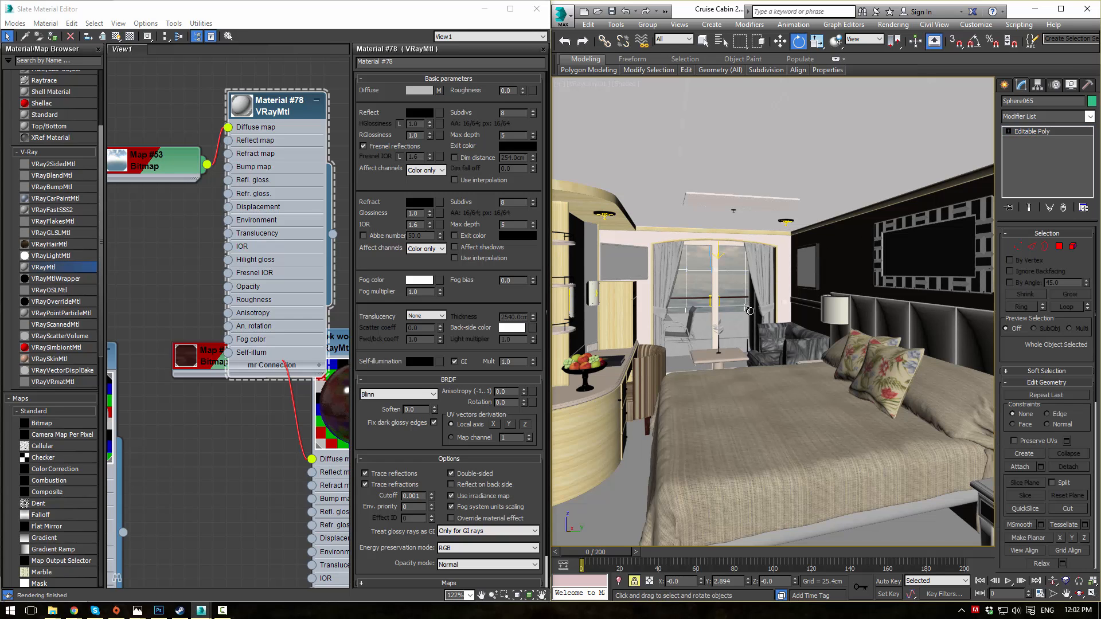
left_click(757, 331)
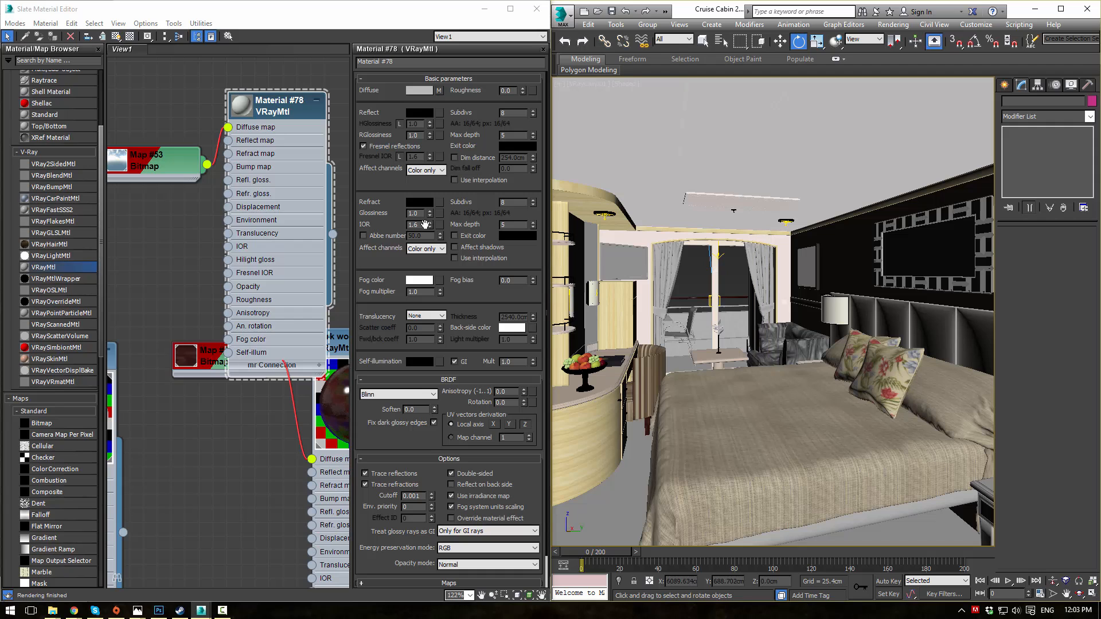
key("Delete")
left_click(162, 163)
key("Delete")
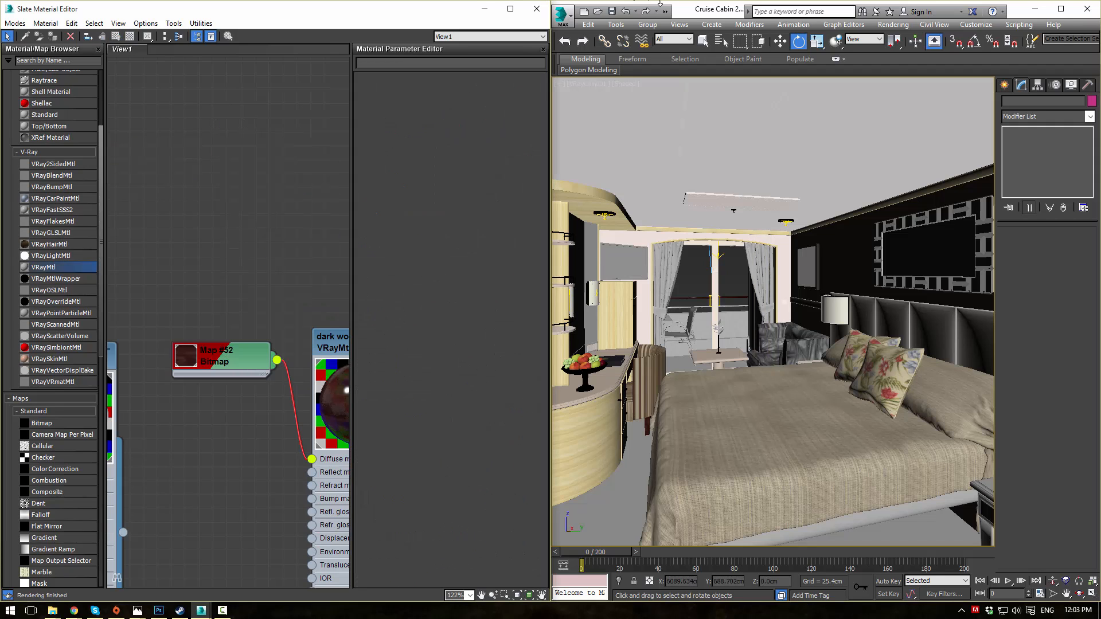
- Replace the 001.hdr environment map with a VRaySky map
left_click(892, 25)
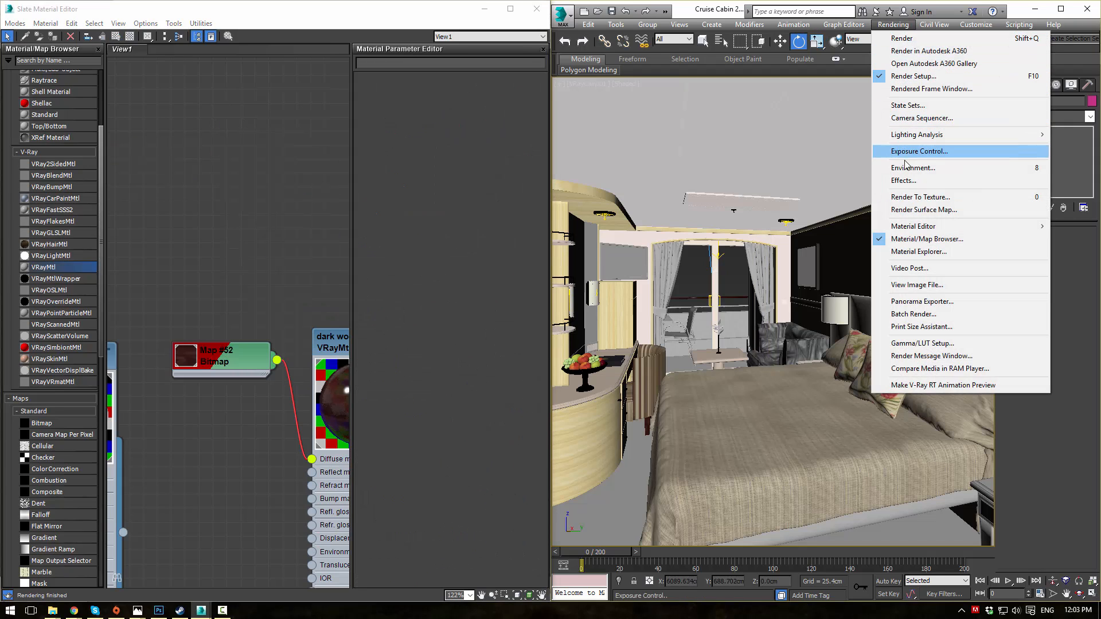
left_click(896, 168)
left_click(718, 226)
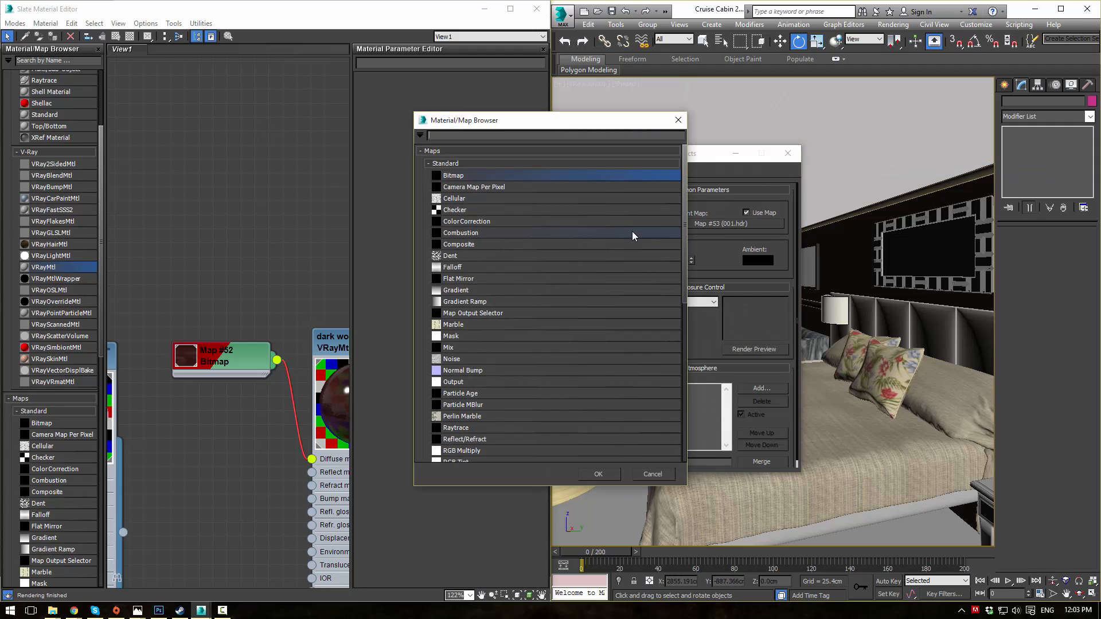
scroll(510, 388, "down", 8)
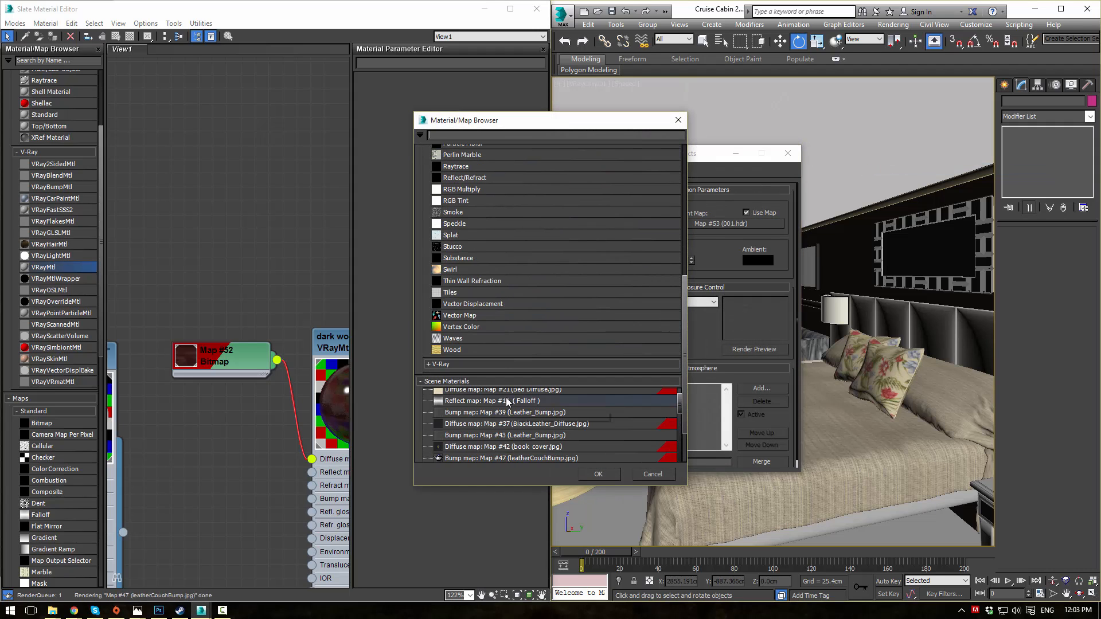
left_click(475, 365)
scroll(506, 373, "down", 5)
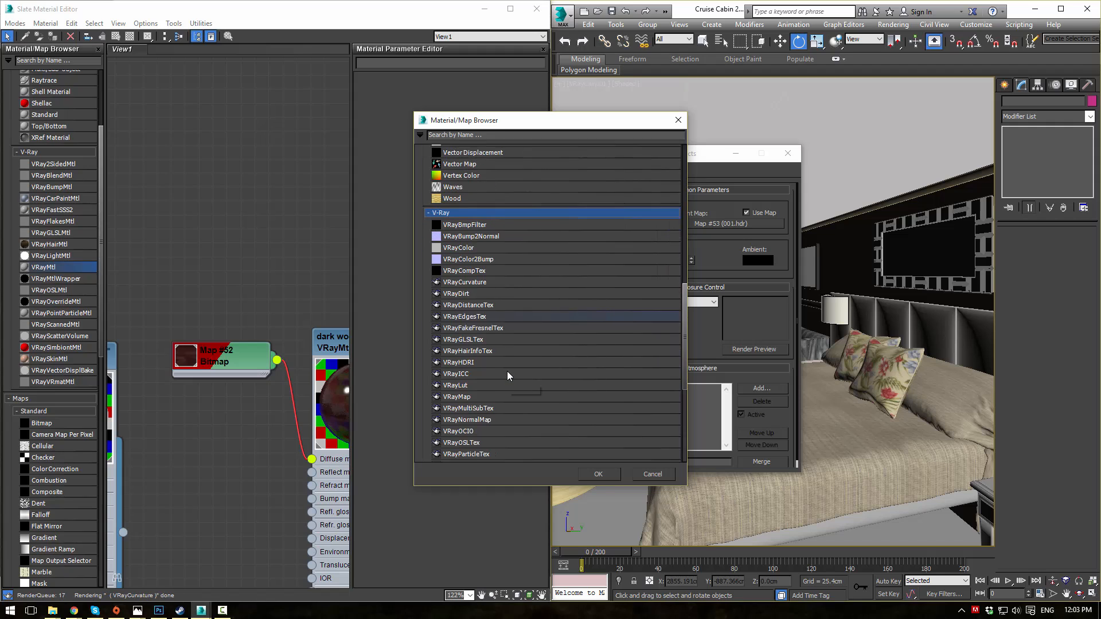
scroll(507, 373, "down", 5)
left_click(525, 406)
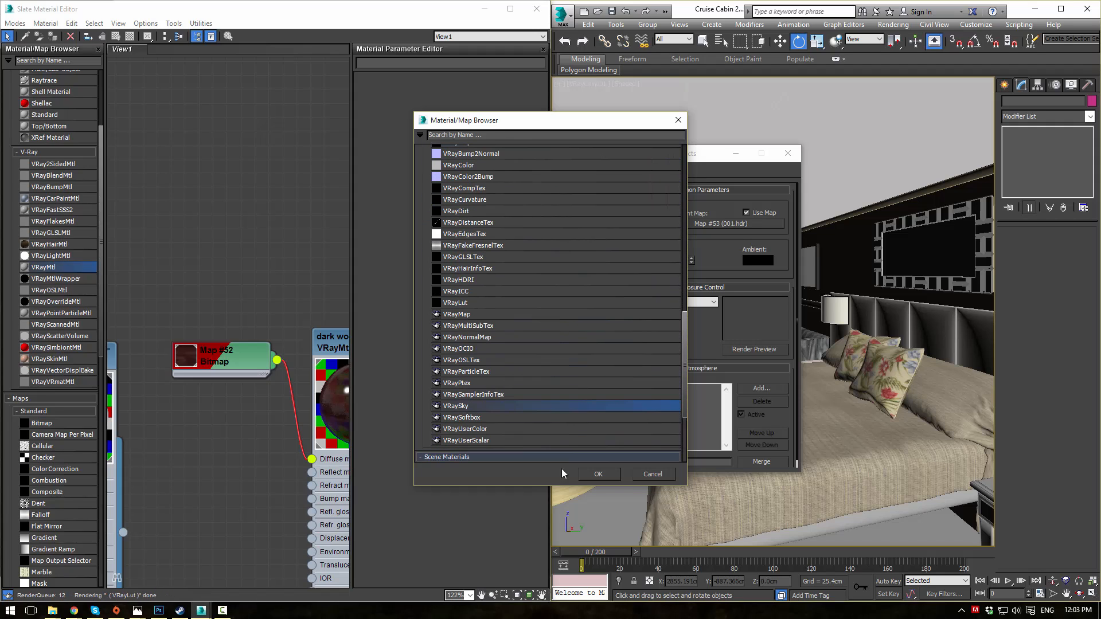
left_click(607, 475)
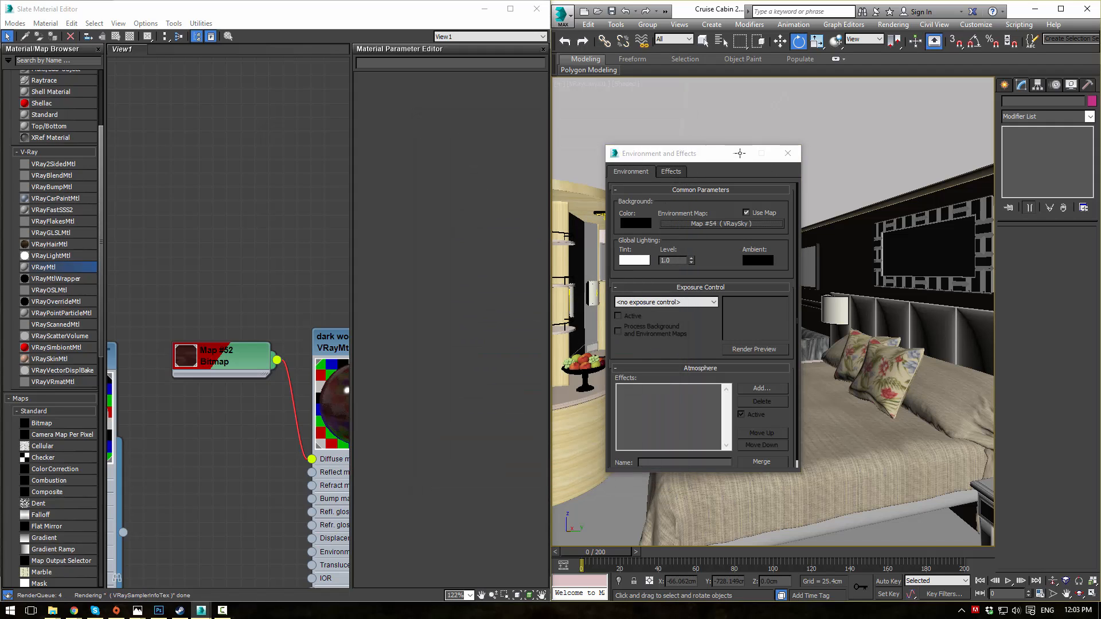
left_click(788, 153)
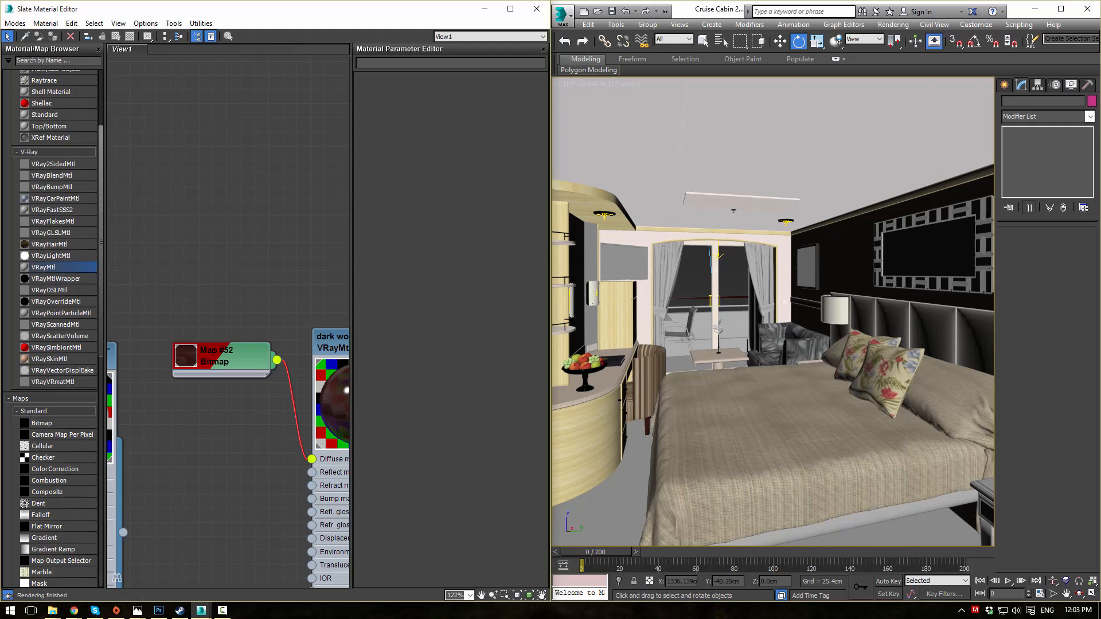
- Render a test region covering the lower half of the balcony doors and inspect the balcony lighting
key("shift+q")
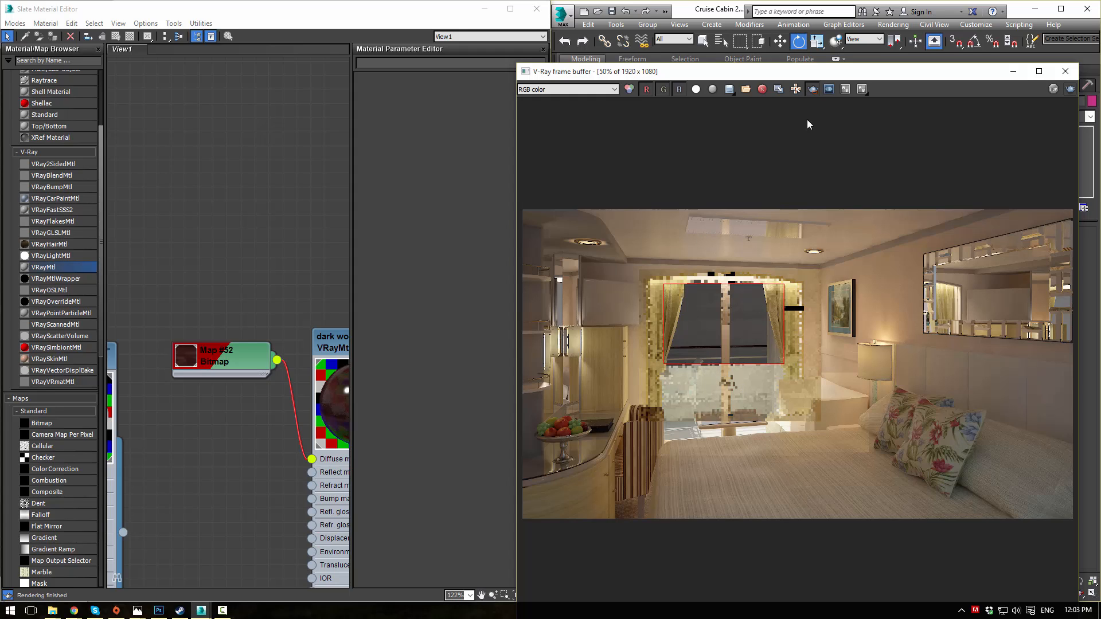
left_click_drag(651, 356, 803, 435)
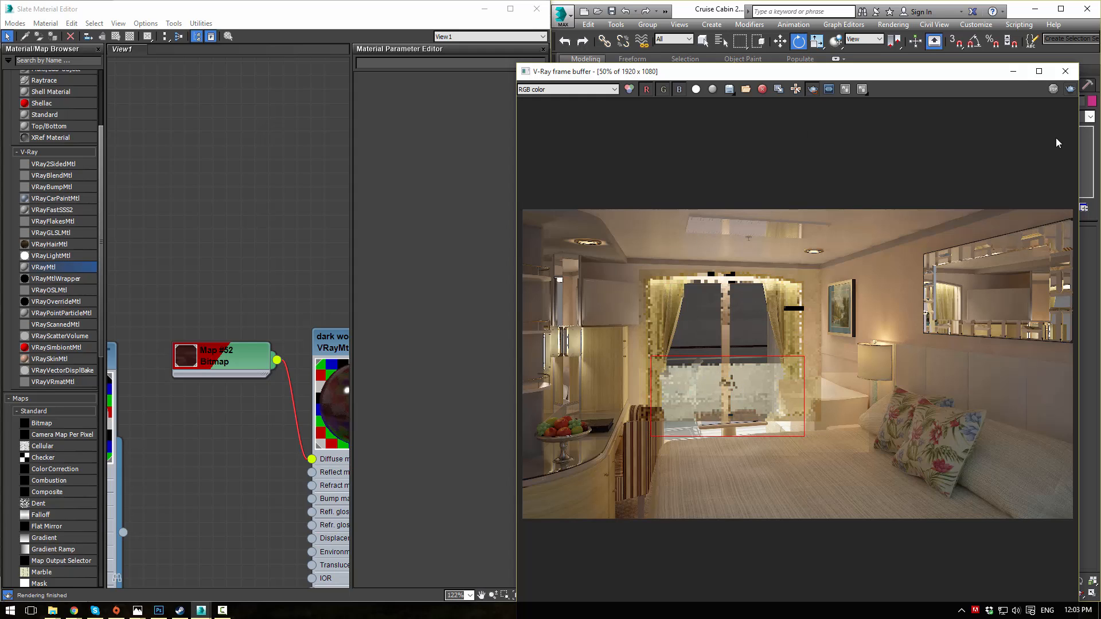
left_click(164, 409)
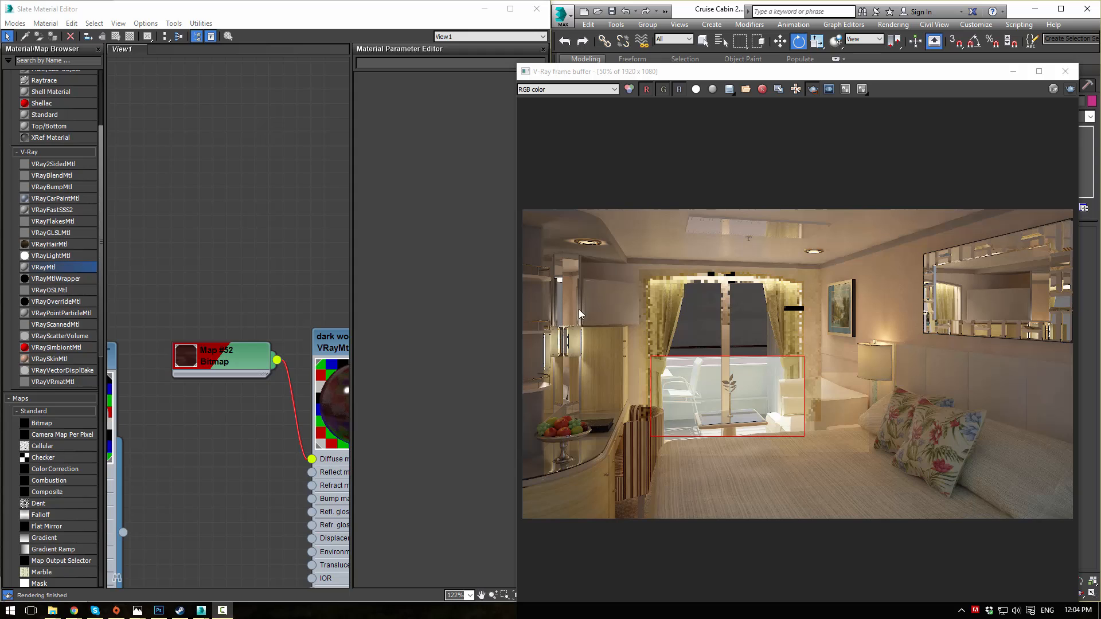
left_click(1013, 71)
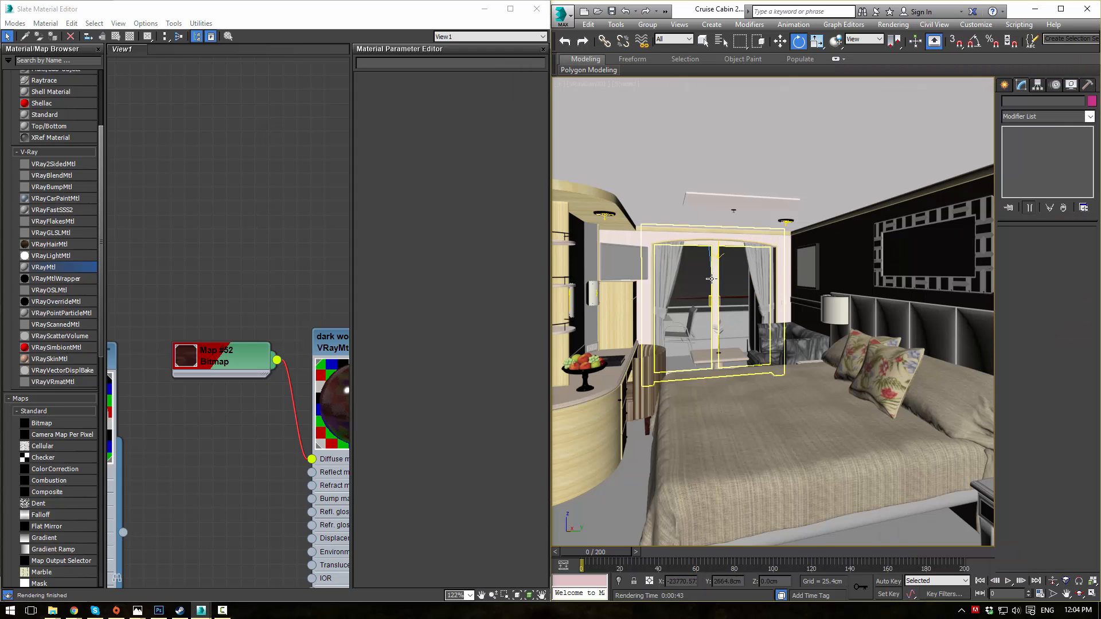
- Assign the light wood VRayMtl with the Map #33 bitmap to the low strip along the back of the desk counter
key("p")
middle_click_drag(703, 280, 696, 348, "alt")
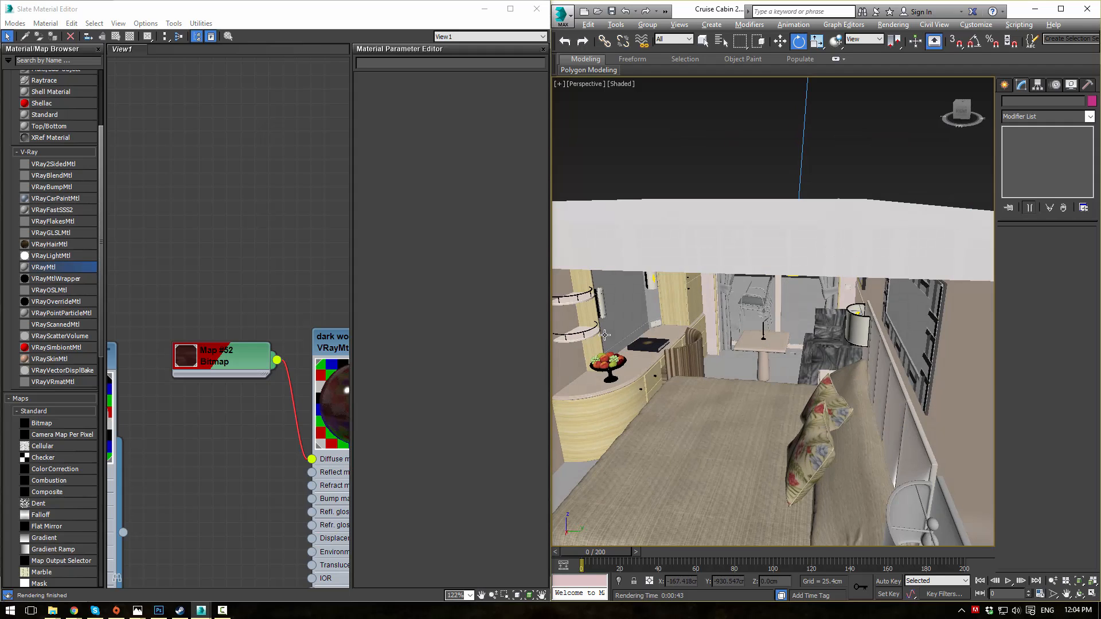
scroll(696, 347, "up", 5)
left_click(700, 347)
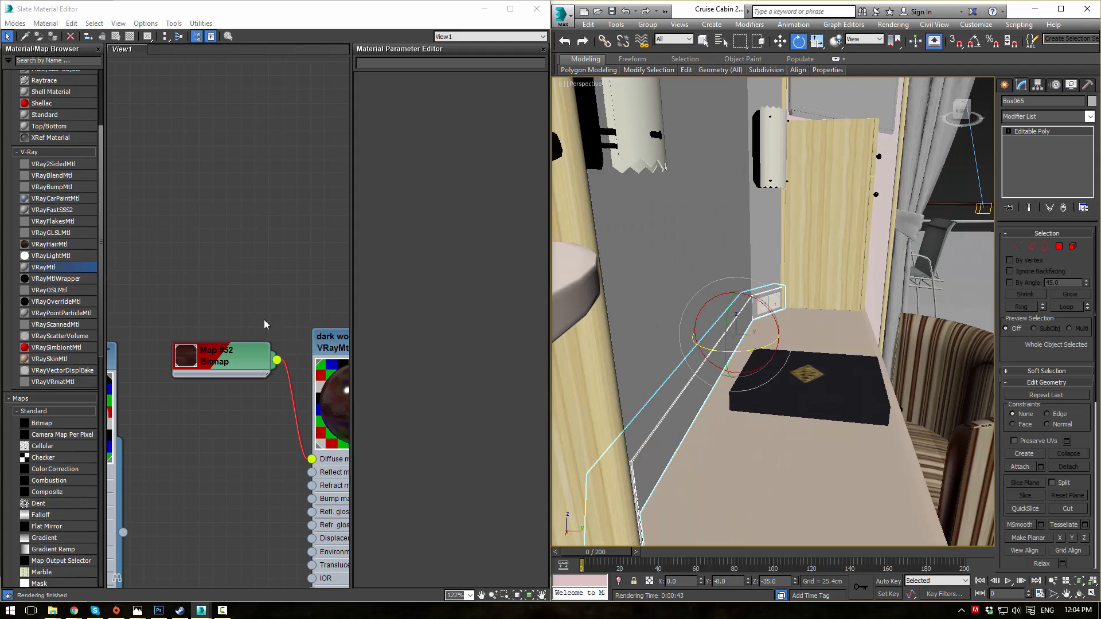
scroll(251, 172, "down", 6)
scroll(297, 270, "up", 3)
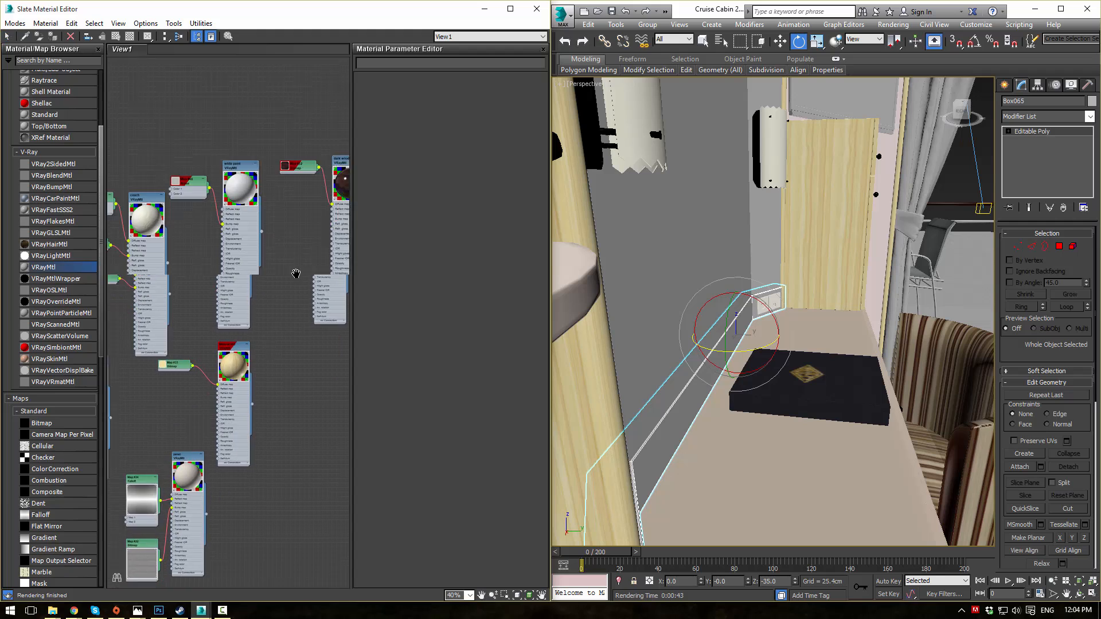
scroll(289, 302, "up", 1)
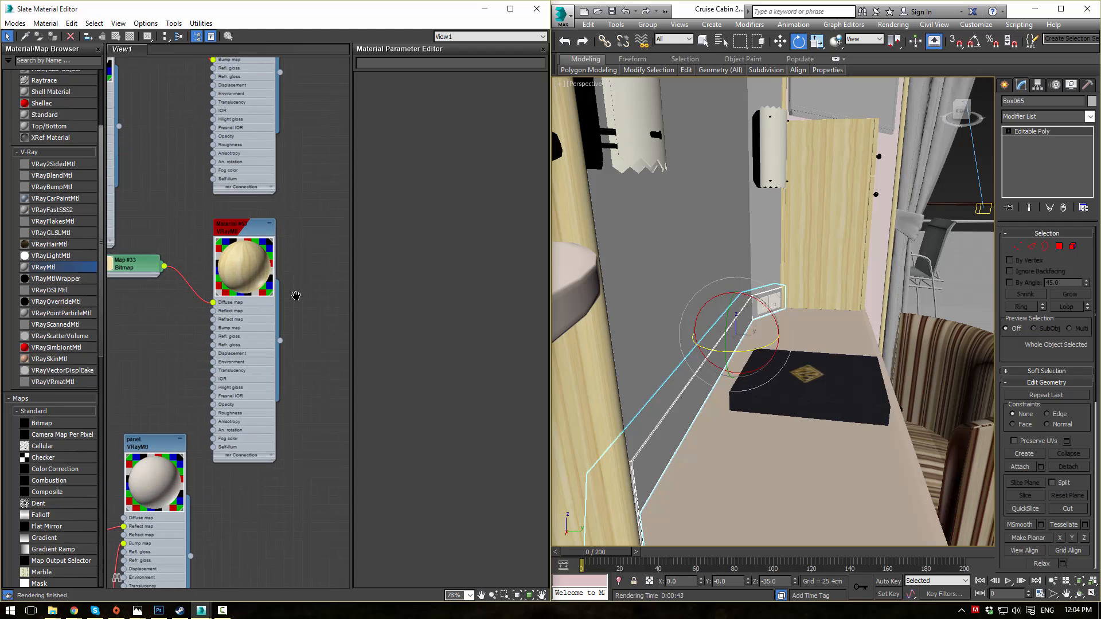
middle_click_drag(296, 297, 336, 271)
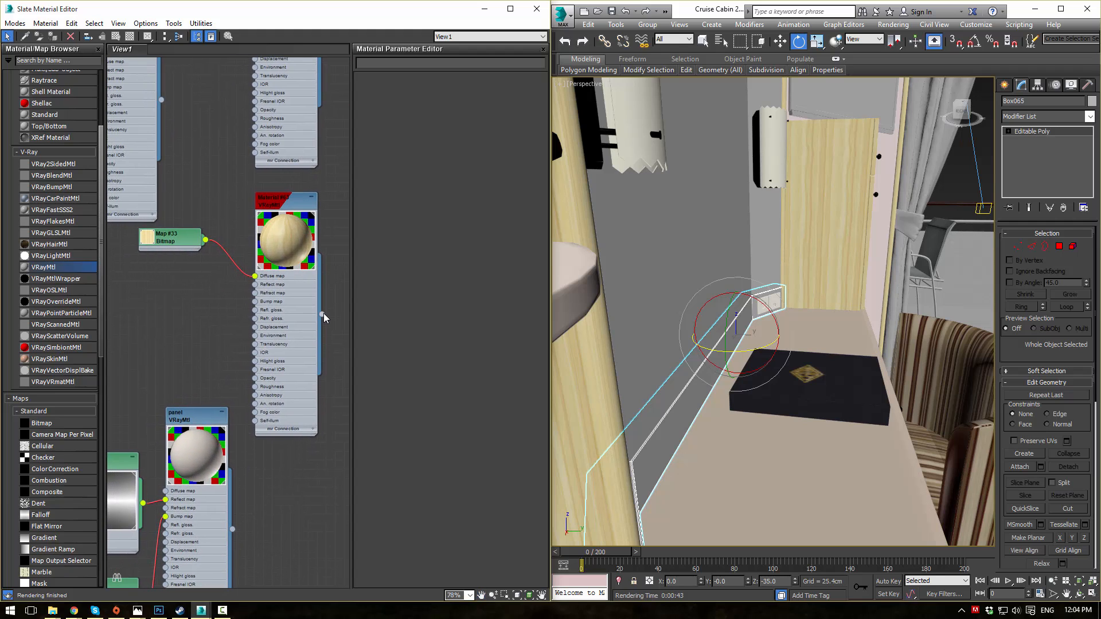
left_click_drag(323, 315, 700, 397)
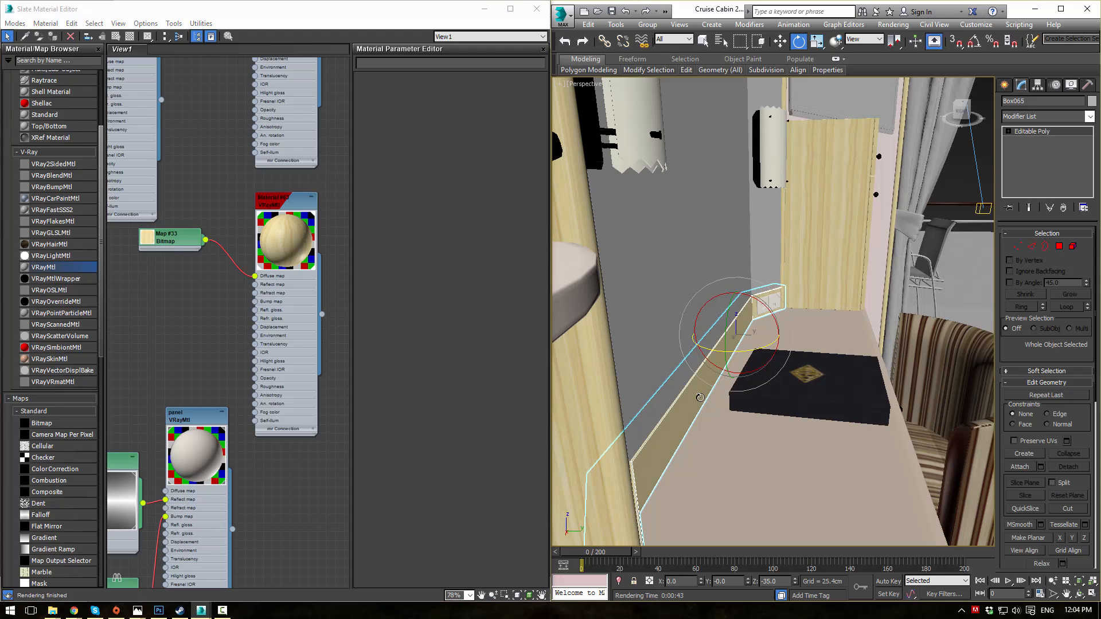
middle_click_drag(754, 411, 713, 393, "alt")
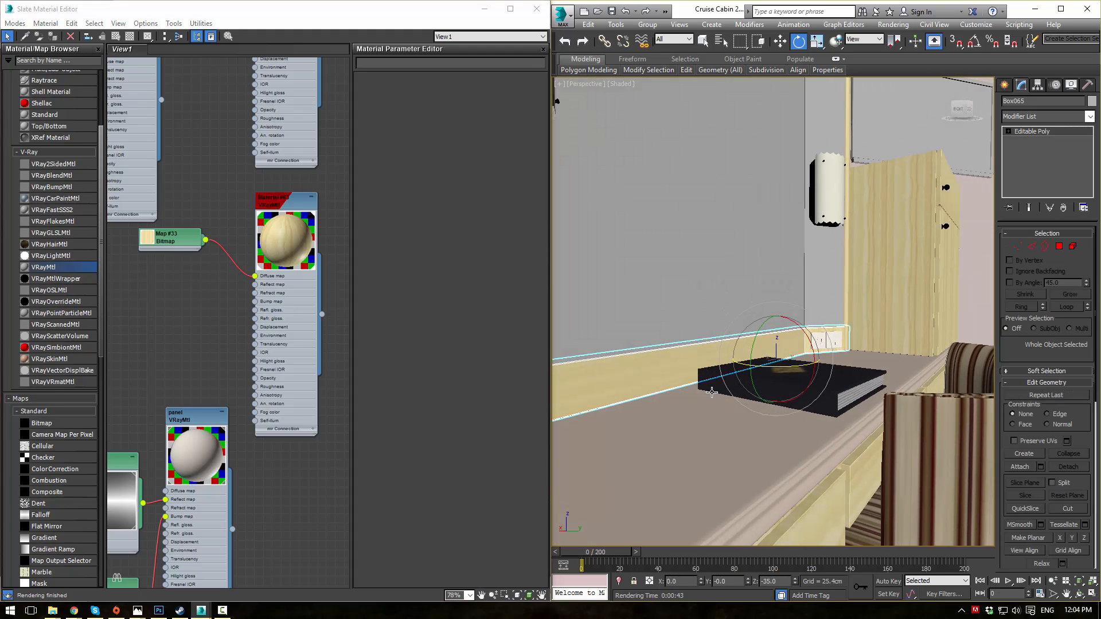
- Add a UVW Map modifier with planar mapping to the wooden strip behind the desk, with length about 214.9 and width about 1464
left_click(1088, 120)
type("uvw")
key("Return")
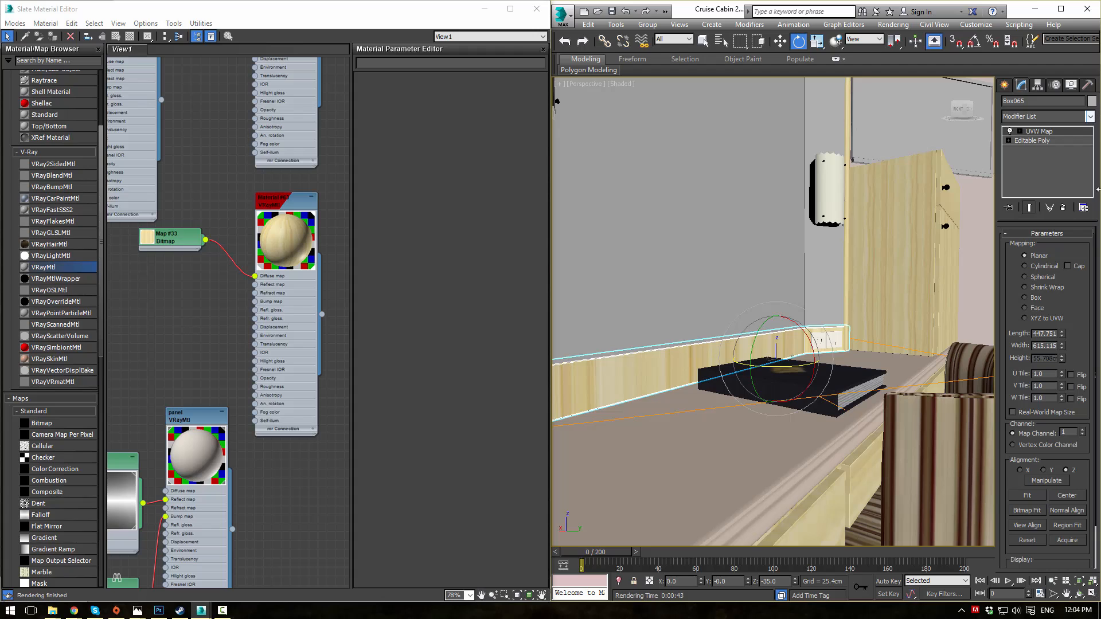
left_click(1025, 298)
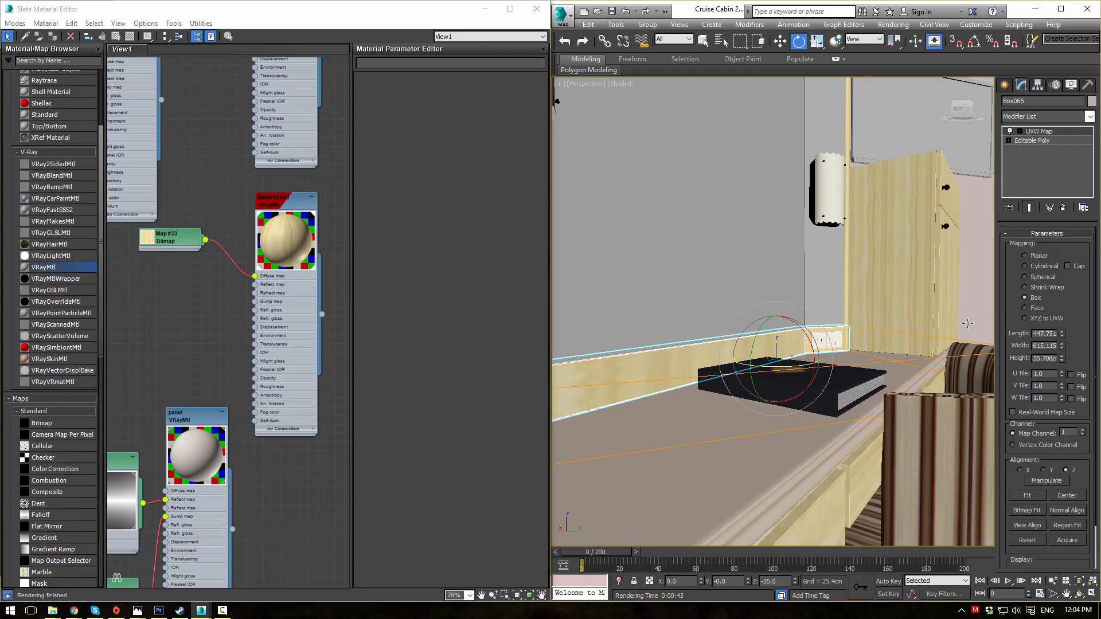
left_click(1030, 259)
middle_click_drag(870, 288, 834, 307, "alt")
left_click_drag(1062, 334, 1063, 265)
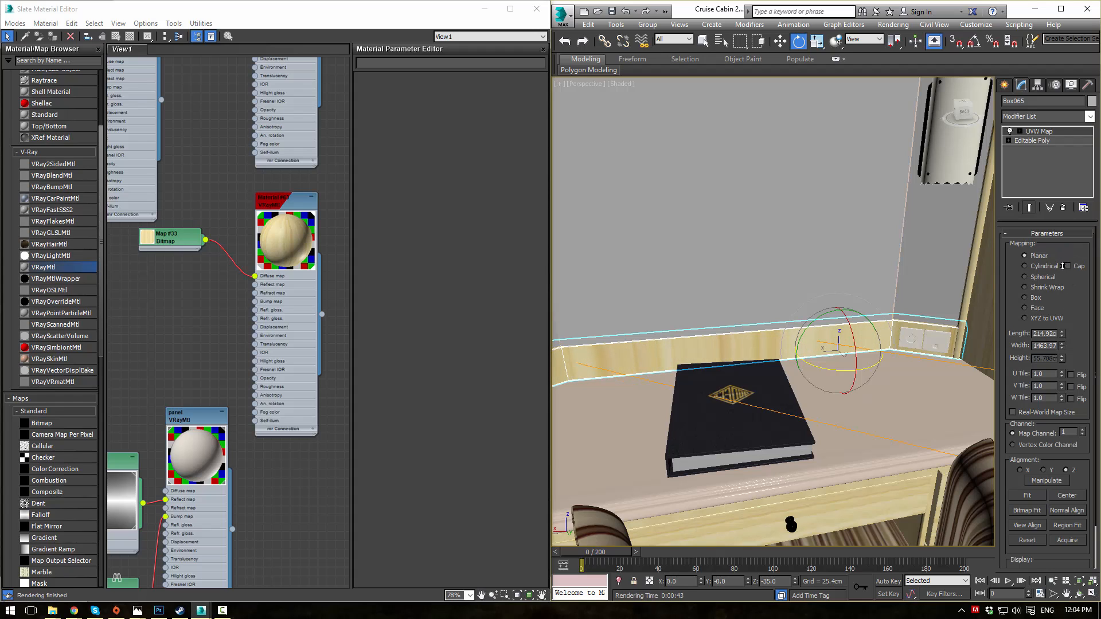
- Rotate the UVW Map gizmo of the desk's back strip about 71° around Y so the wood grain runs along it
left_click_drag(829, 311, 863, 304)
key("ctrl+z")
left_click(1019, 131)
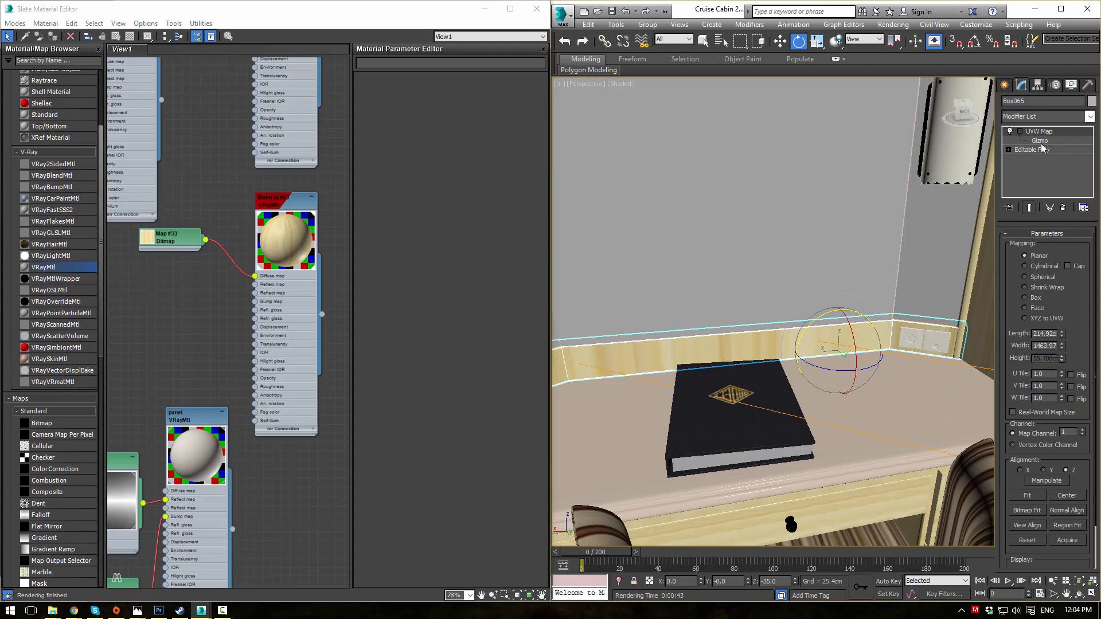
left_click(1040, 141)
left_click_drag(718, 331, 828, 297)
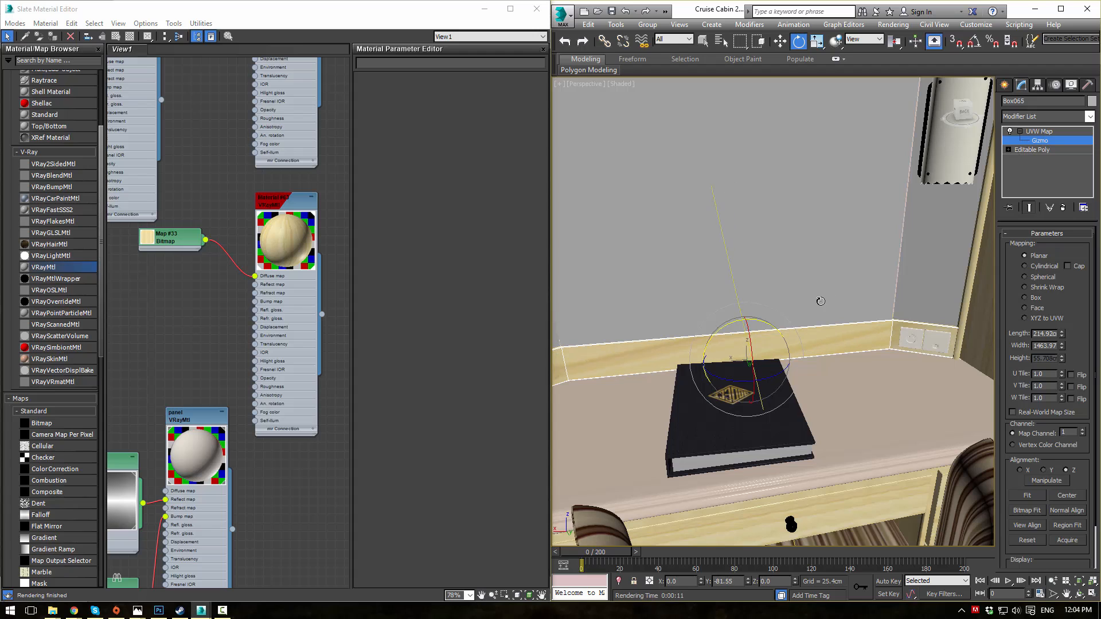
left_click_drag(814, 304, 831, 295)
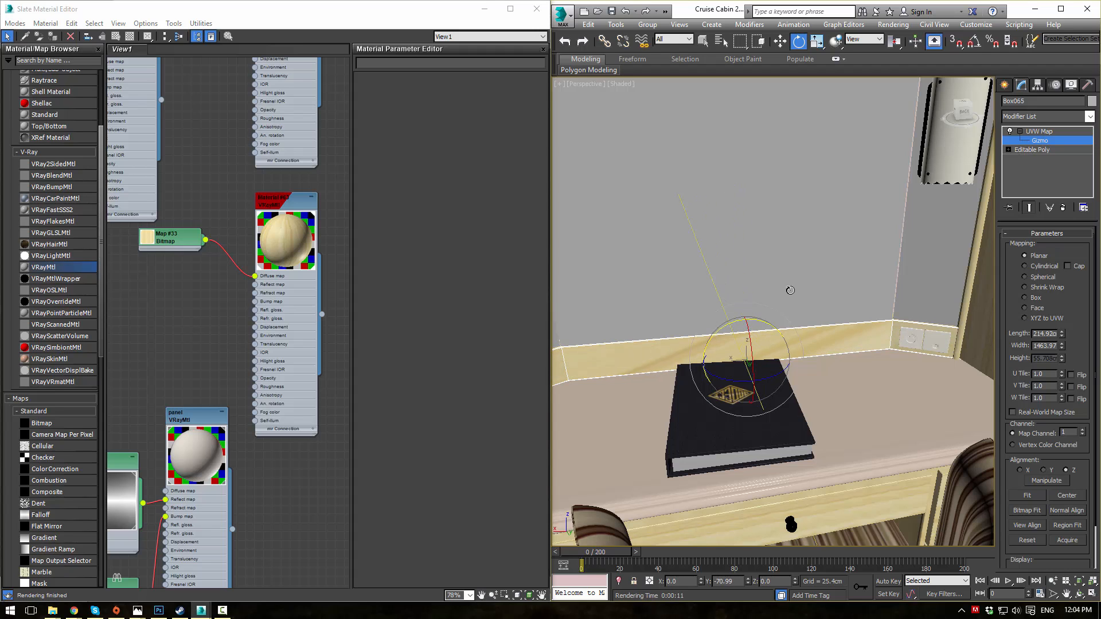
- Select the body of the wall-mounted TV beside the balcony door
scroll(898, 301, "down", 5)
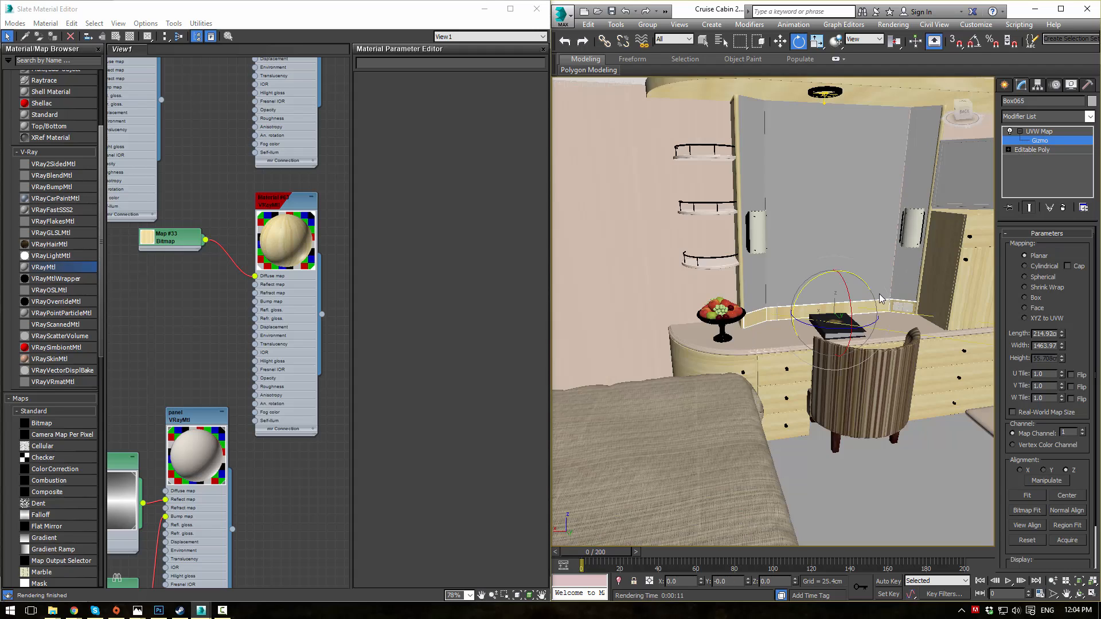
middle_click_drag(898, 301, 851, 218, "alt")
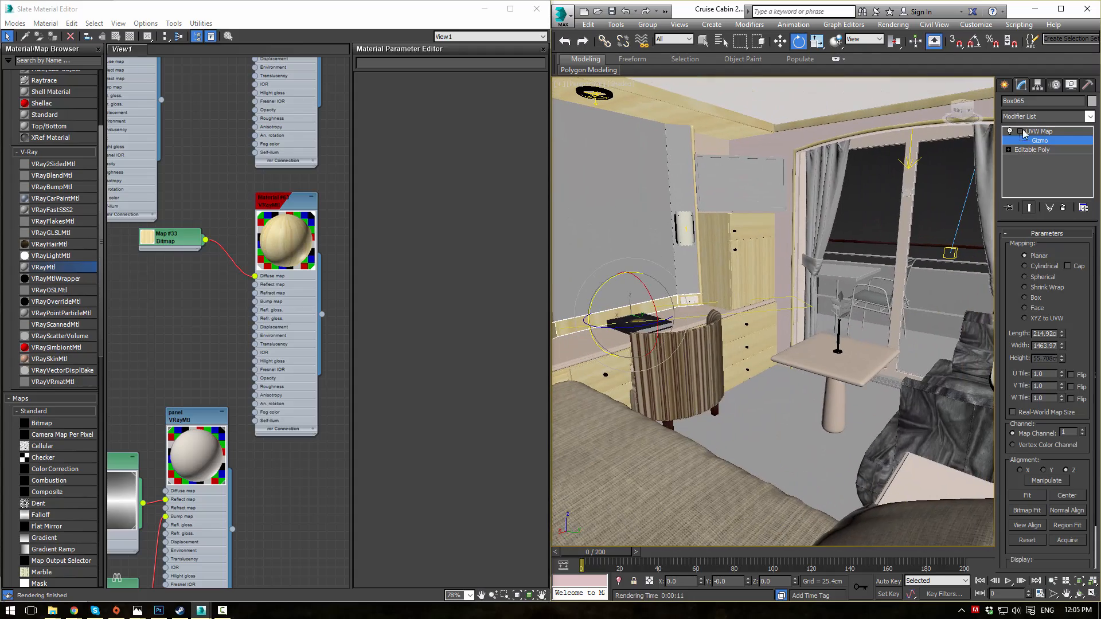
left_click(756, 235)
scroll(756, 235, "up", 6)
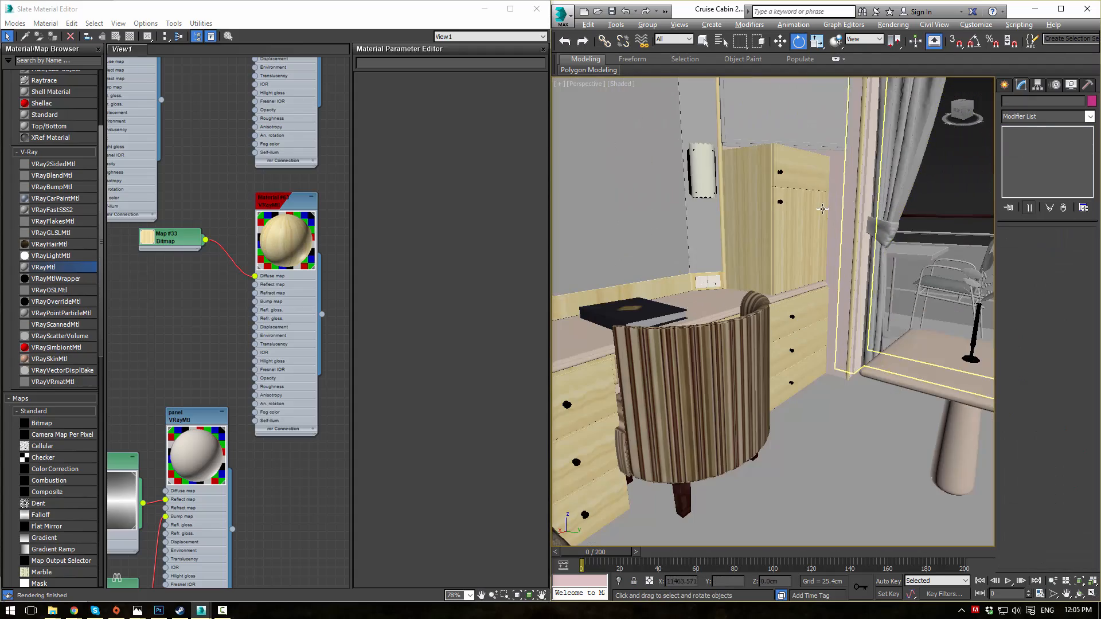
middle_click_drag(756, 234, 826, 221, "alt")
scroll(825, 221, "up", 5)
middle_click_drag(794, 300, 784, 217)
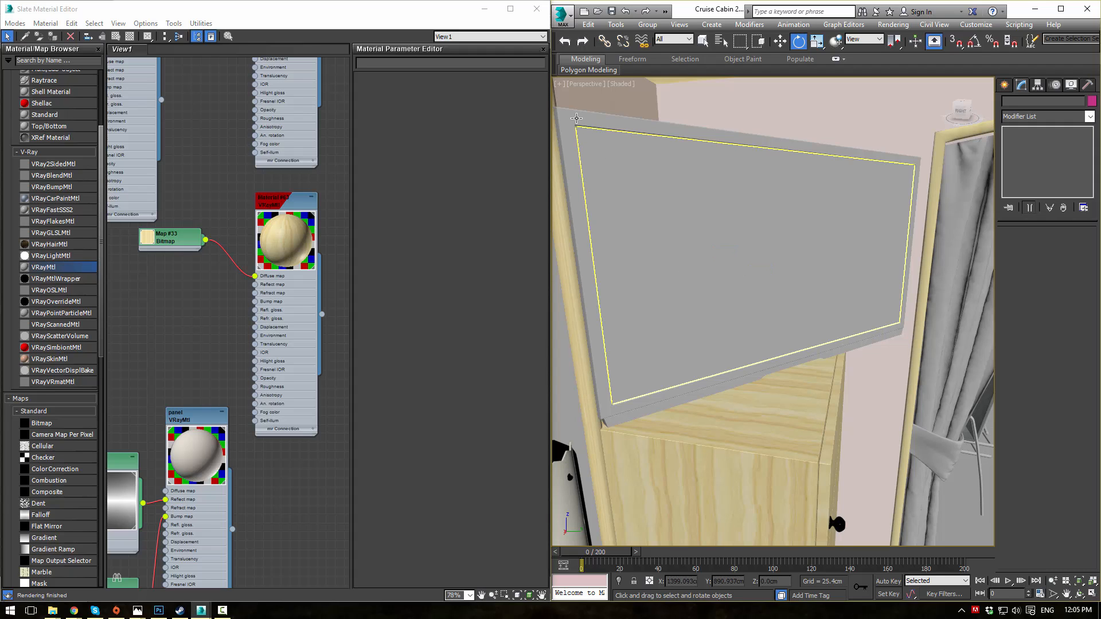
left_click(731, 253)
middle_click_drag(731, 253, 839, 332, "alt")
scroll(262, 171, "down", 5)
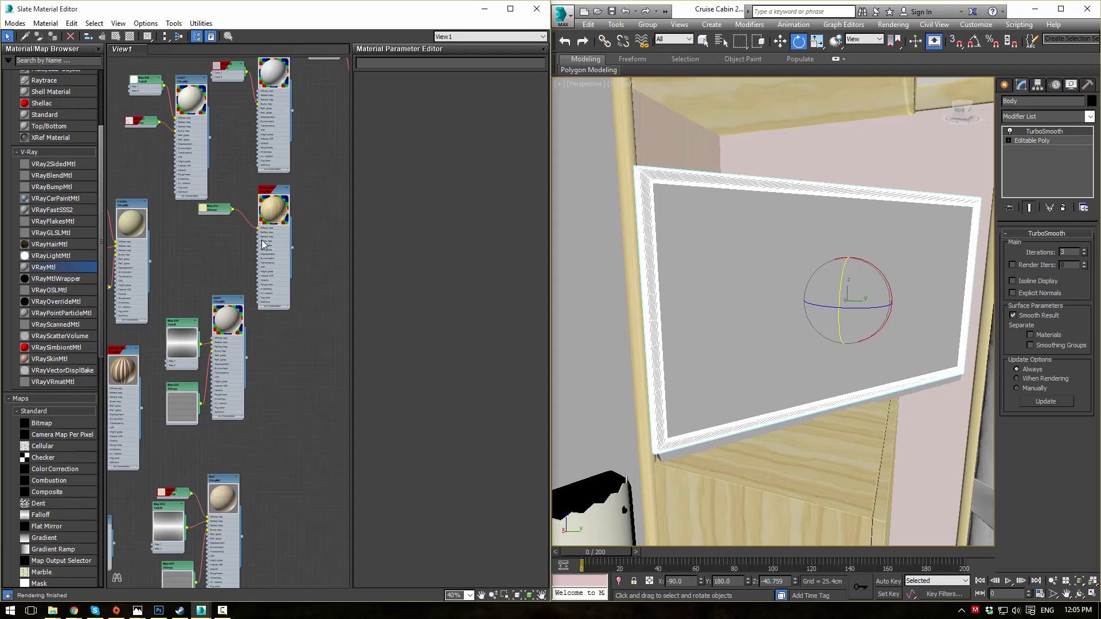
middle_click_drag(254, 263, 186, 396)
scroll(286, 314, "up", 2)
middle_click_drag(266, 301, 187, 164)
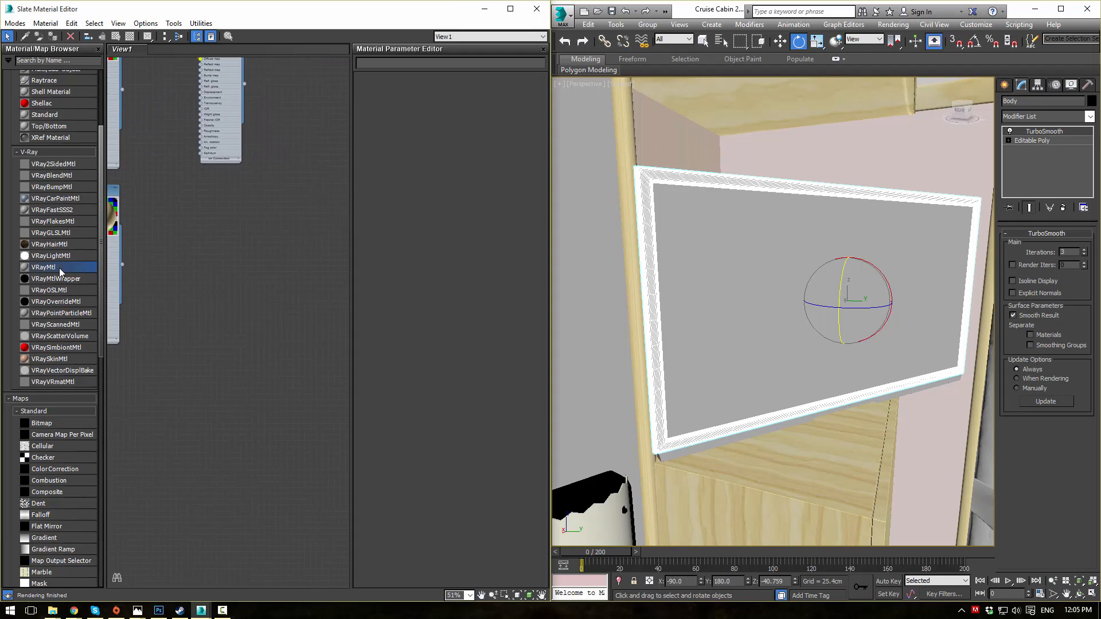
left_click_drag(239, 223, 235, 202)
scroll(235, 202, "up", 3)
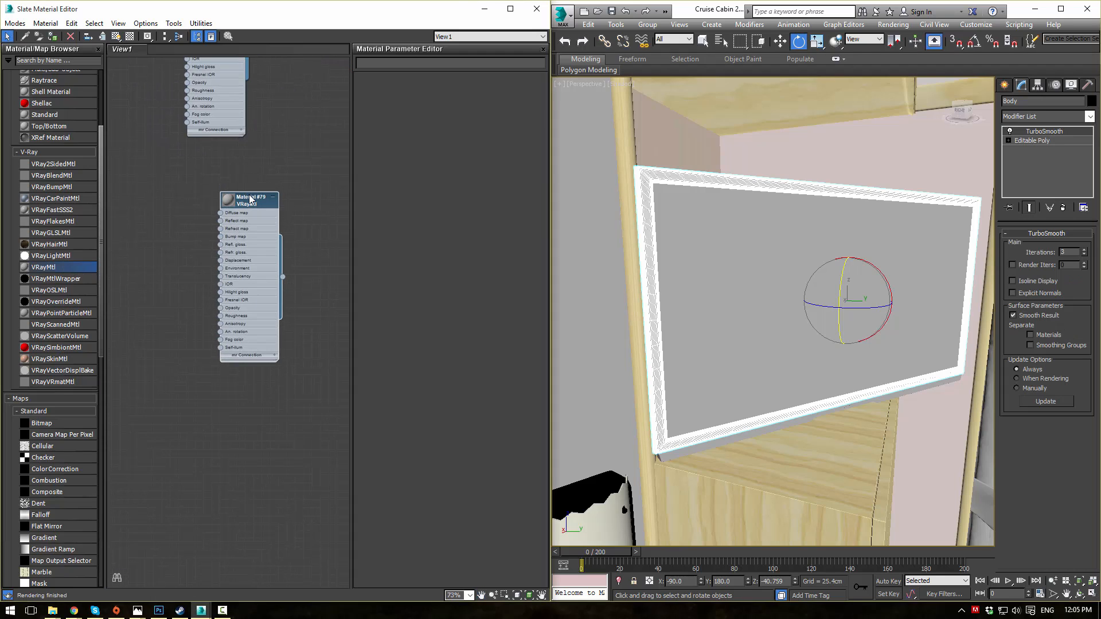
key("Delete")
- Locate the dark picture border VRayMtl in the material graph and assign it to the TV body
scroll(204, 302, "down", 4)
middle_click_drag(123, 439, 212, 368)
middle_click_drag(138, 516, 238, 322)
middle_click_drag(179, 545, 235, 355)
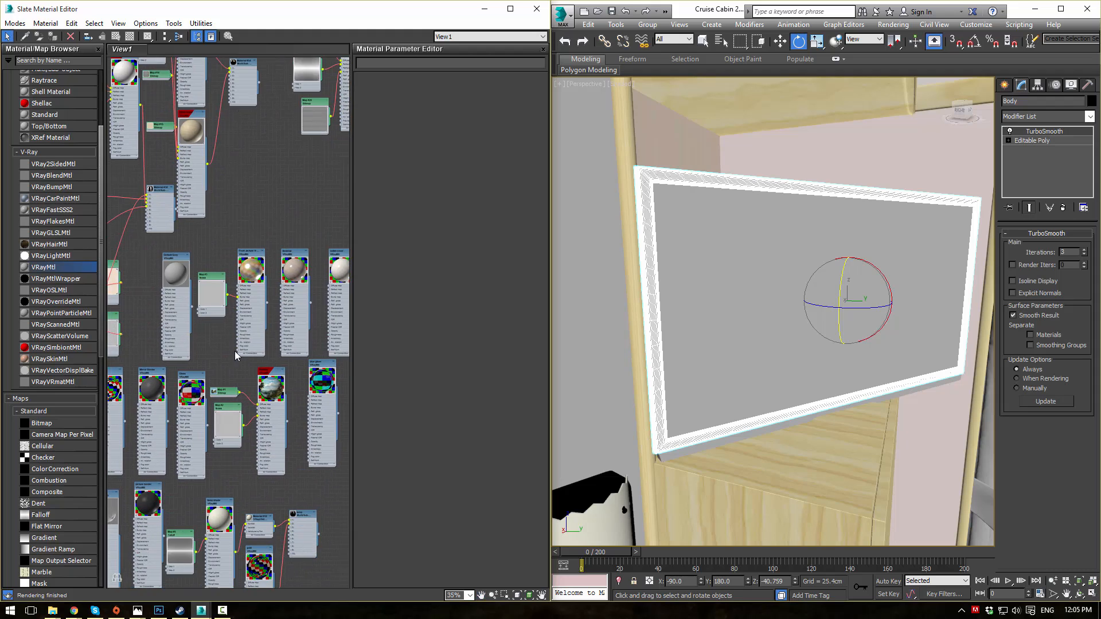
middle_click_drag(213, 392, 267, 237)
scroll(268, 237, "up", 2)
scroll(222, 368, "up", 3)
middle_click_drag(243, 340, 289, 208)
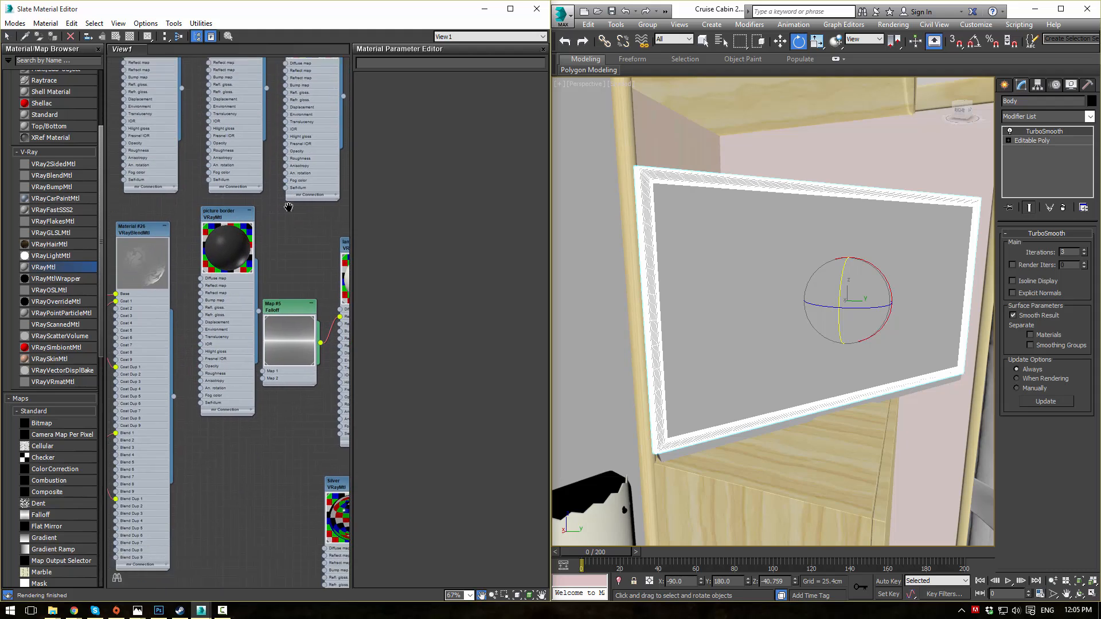
scroll(268, 233, "up", 2)
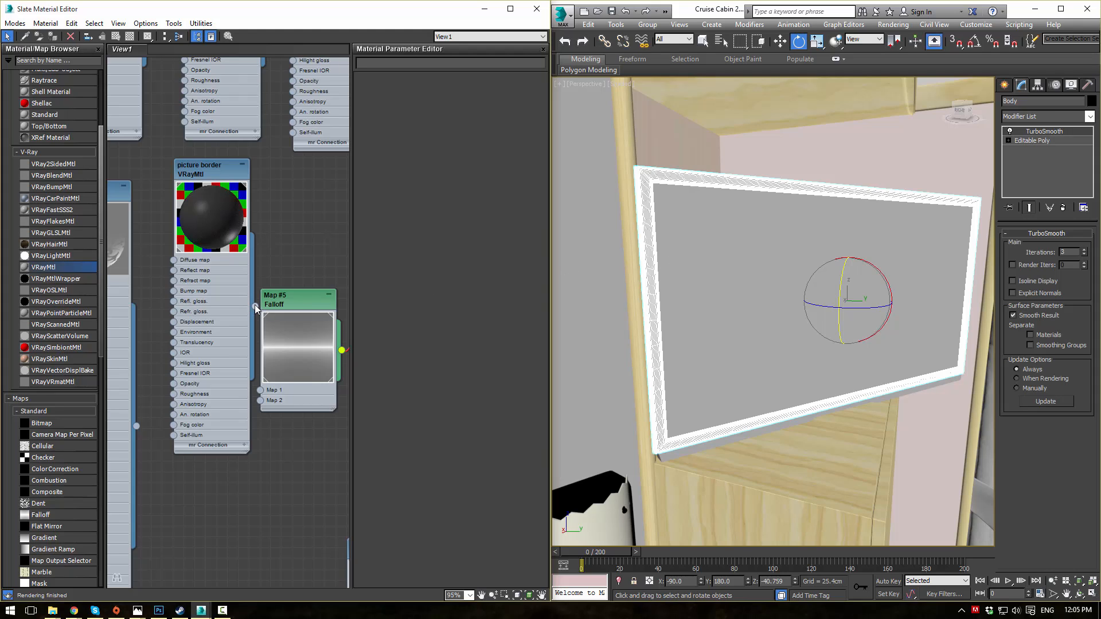
left_click_drag(255, 305, 701, 294)
scroll(817, 356, "up", 2)
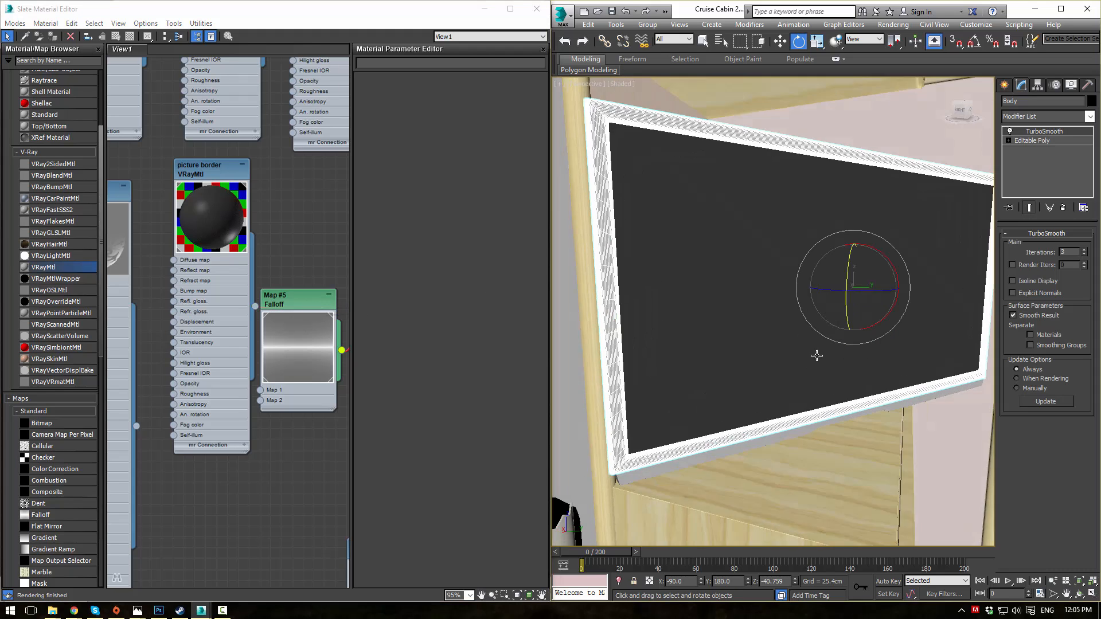
middle_click_drag(816, 356, 819, 327, "alt")
- Duplicate the picture border VRayMtl, make a second copy beside the first, and assign the second copy to the TV body
middle_click_drag(289, 208, 329, 191)
scroll(234, 149, "down", 1)
scroll(329, 191, "down", 2)
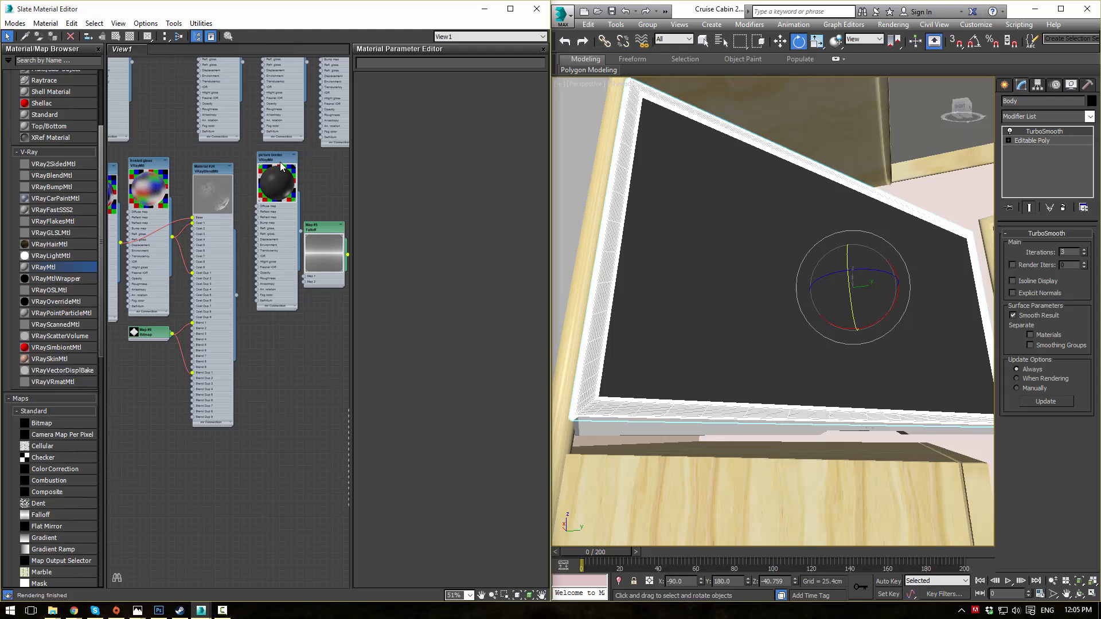
mouse_move(280, 162)
left_mouse_down("shift")
mouse_move(273, 349)
mouse_move(287, 346)
left_mouse_up("shift")
middle_click_drag(314, 368, 295, 294)
scroll(294, 295, "up", 3)
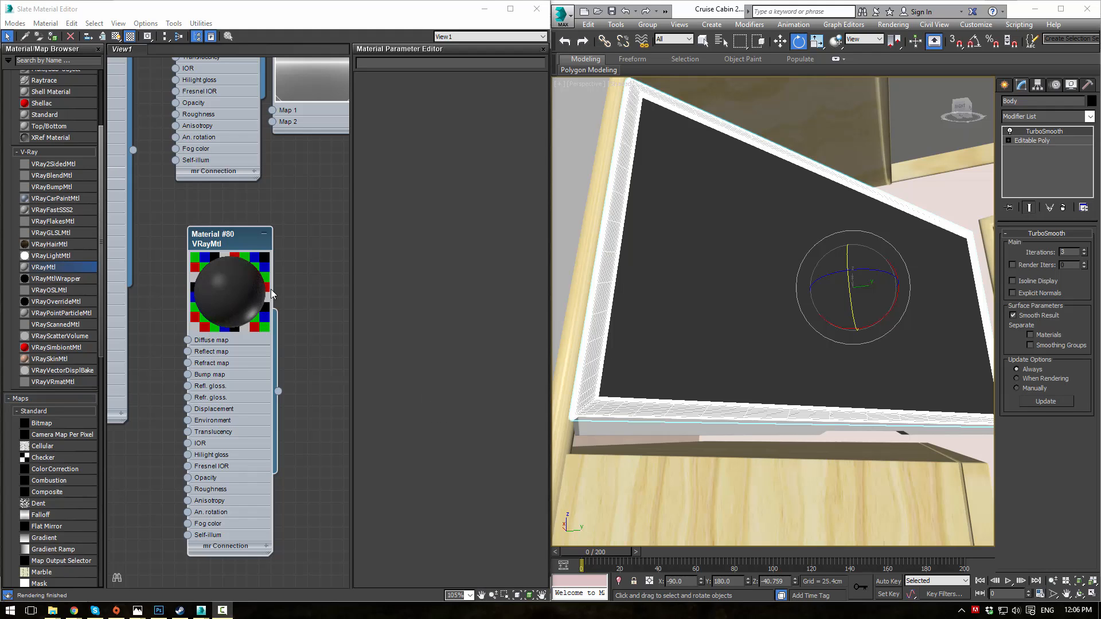
middle_click_drag(272, 293, 220, 211)
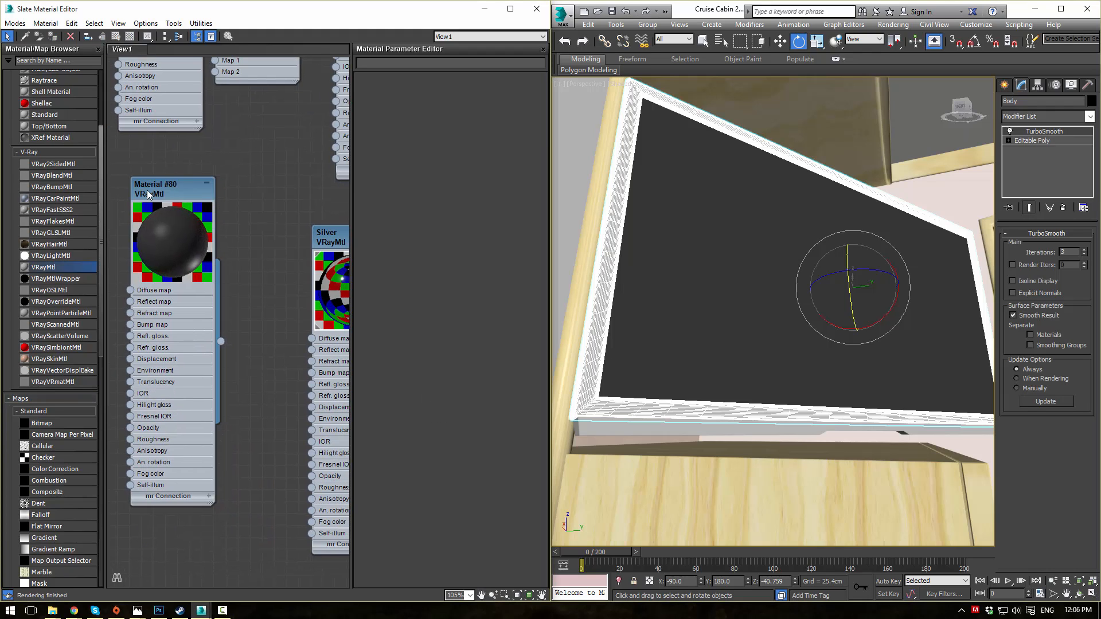
left_click_drag(160, 195, 270, 195, "shift")
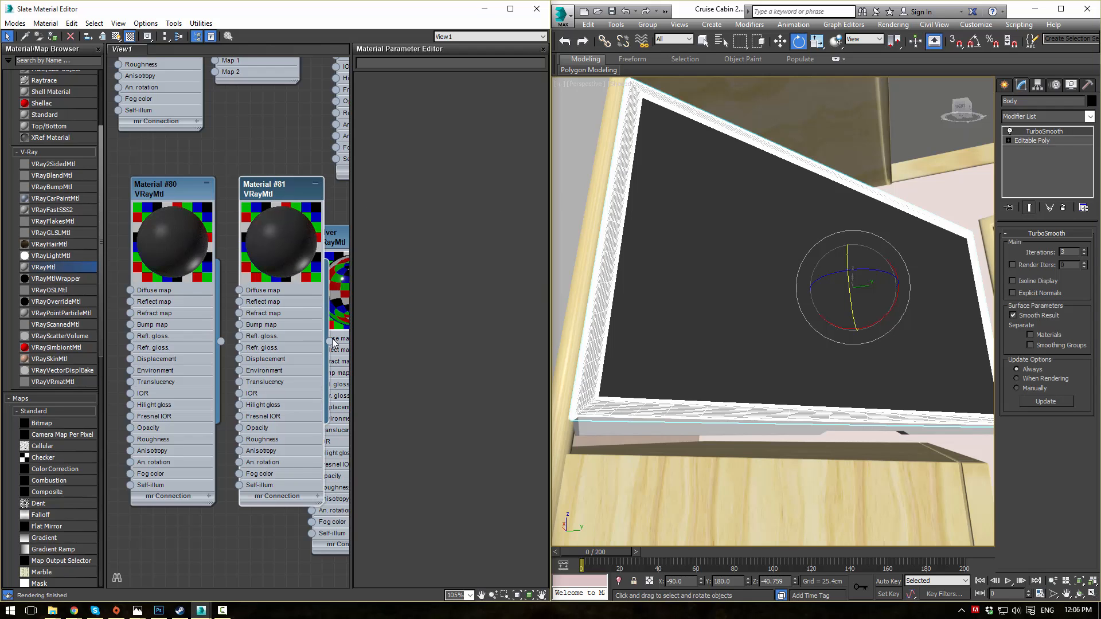
left_click_drag(331, 342, 606, 271)
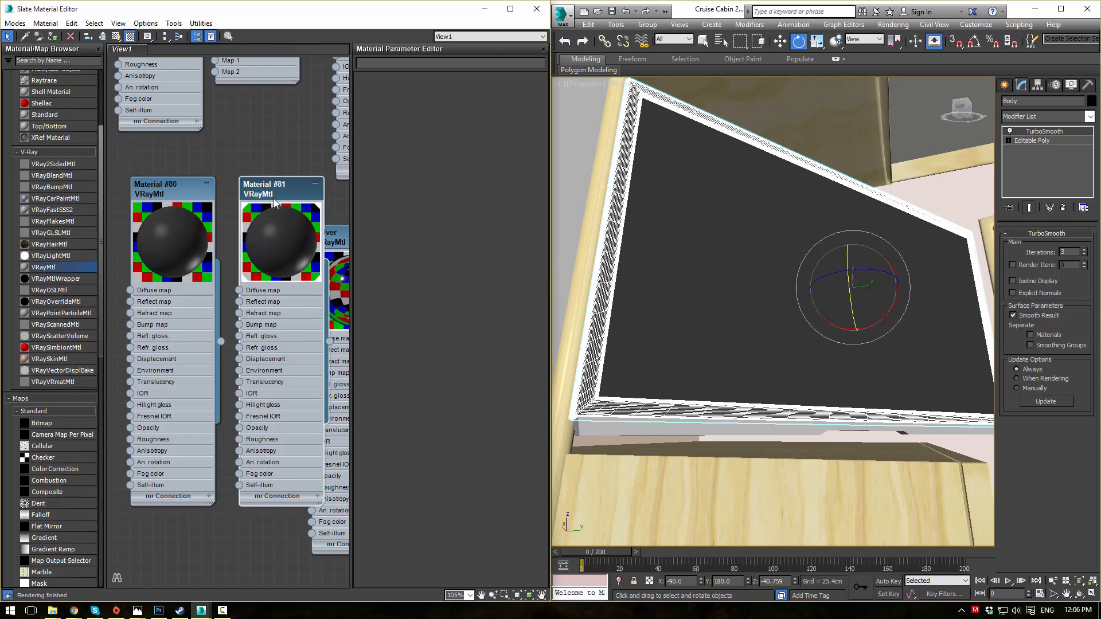
- Try a near-white reflection colour and a reflection glossiness of 0.95 on the TV body's VRayMtl
double_click(274, 202)
left_click(419, 113)
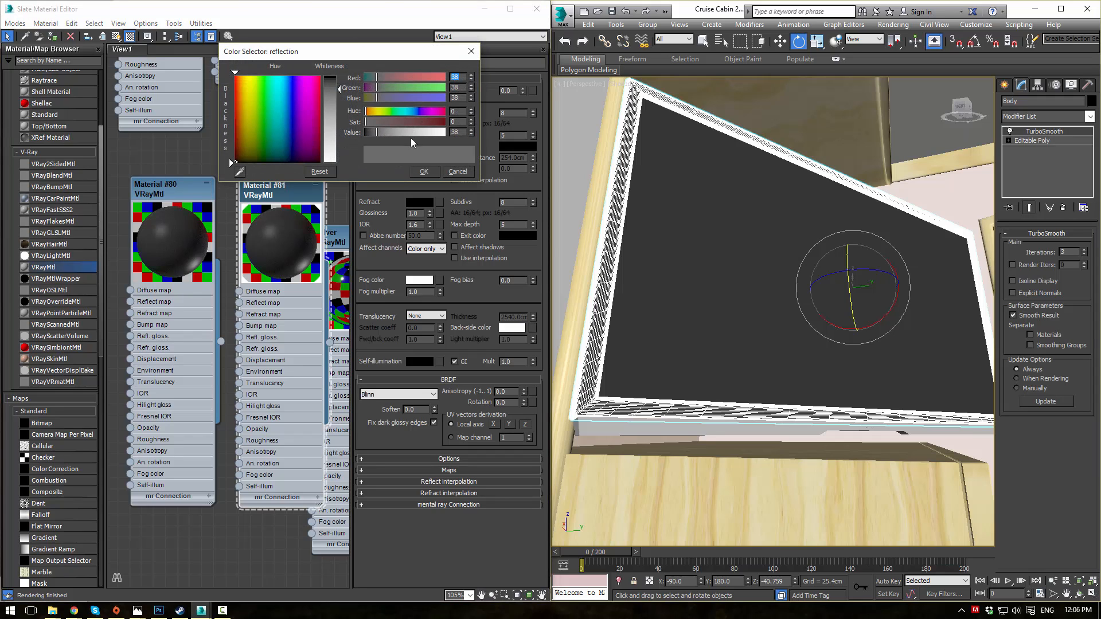
left_click_drag(411, 138, 419, 135)
left_click(422, 170)
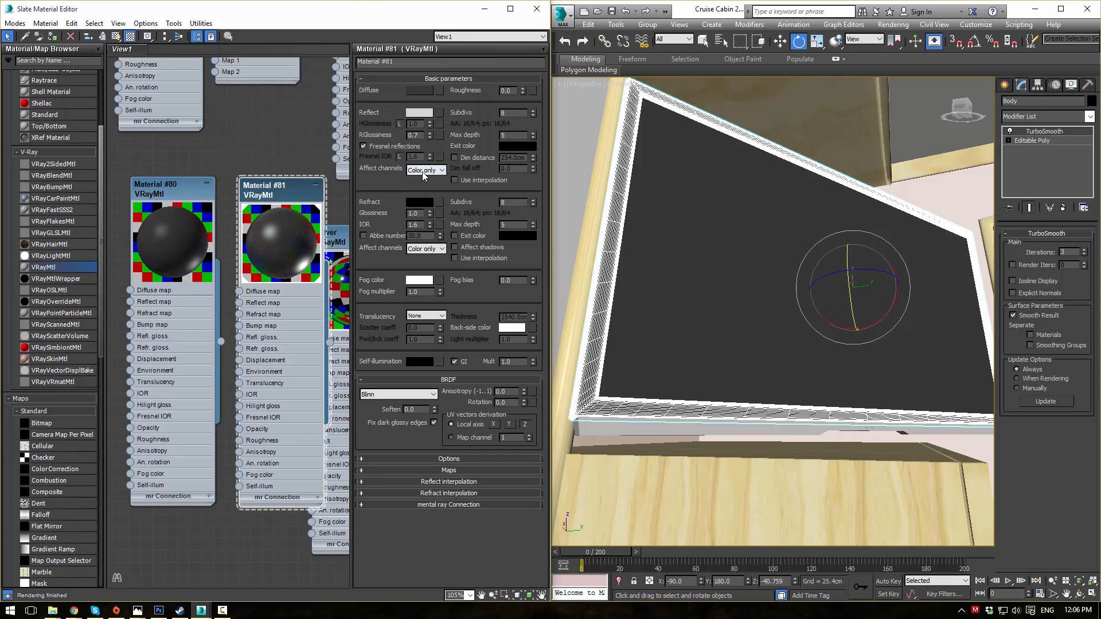
type("0.95")
key("Return")
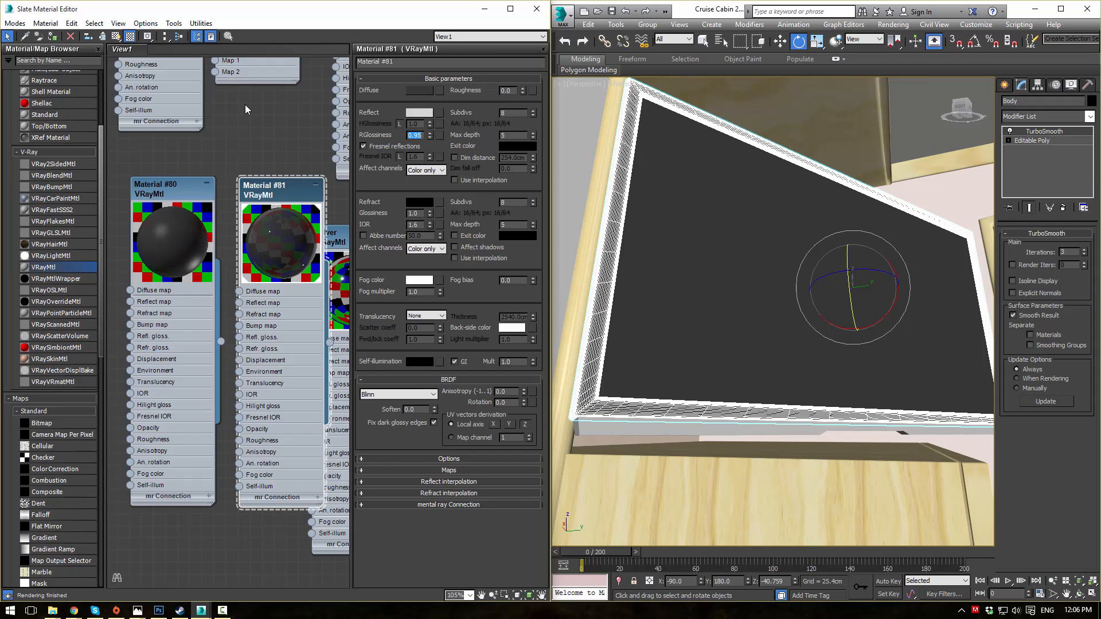
- Set the TV body material's reflection glossiness to 0.9 and its reflection colour to a grey of value 97
type("0.9")
key("Return")
left_click(424, 113)
left_click_drag(440, 132, 395, 133)
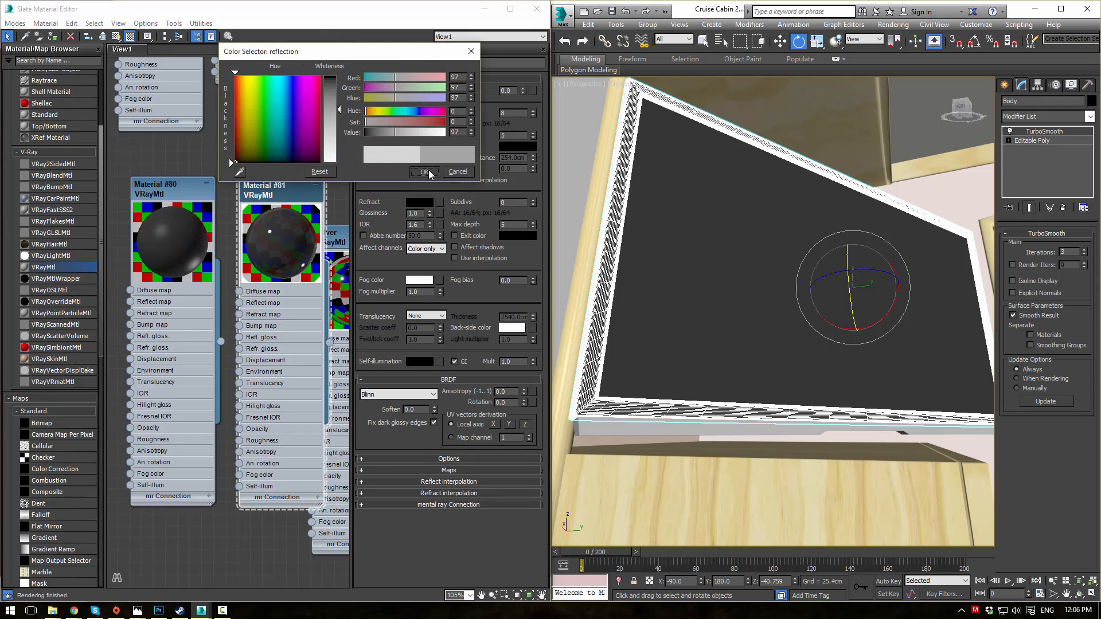
left_click(425, 172)
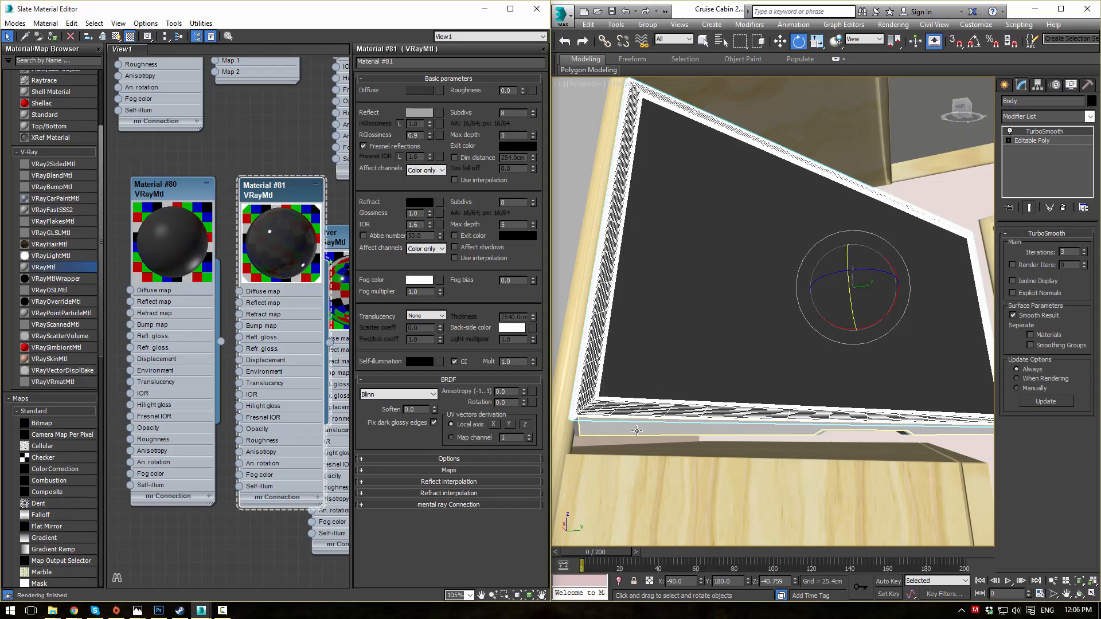
key("shift+q")
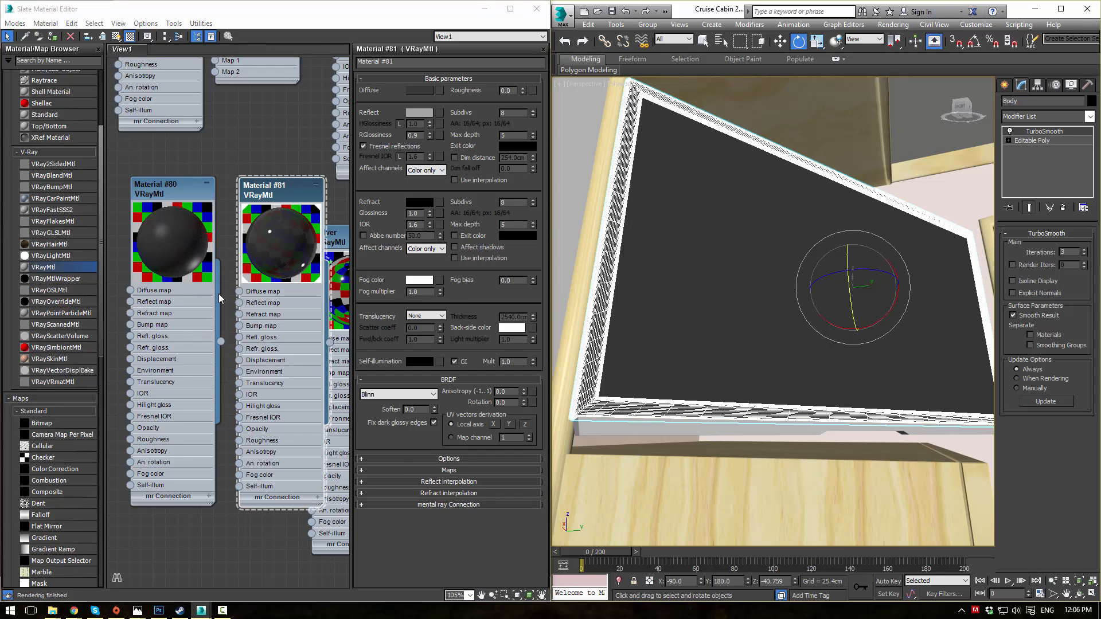
- Duplicate the TV body's glossy dark VRayMtl into the empty space below the existing material nodes
middle_click_drag(221, 298, 247, 230)
scroll(270, 285, "down", 2)
mouse_move(210, 183)
middle_mouse_down()
mouse_move(217, 354)
mouse_move(215, 185)
middle_mouse_up()
mouse_move(298, 171)
left_mouse_down("shift")
mouse_move(245, 386)
mouse_move(249, 413)
left_mouse_up("shift")
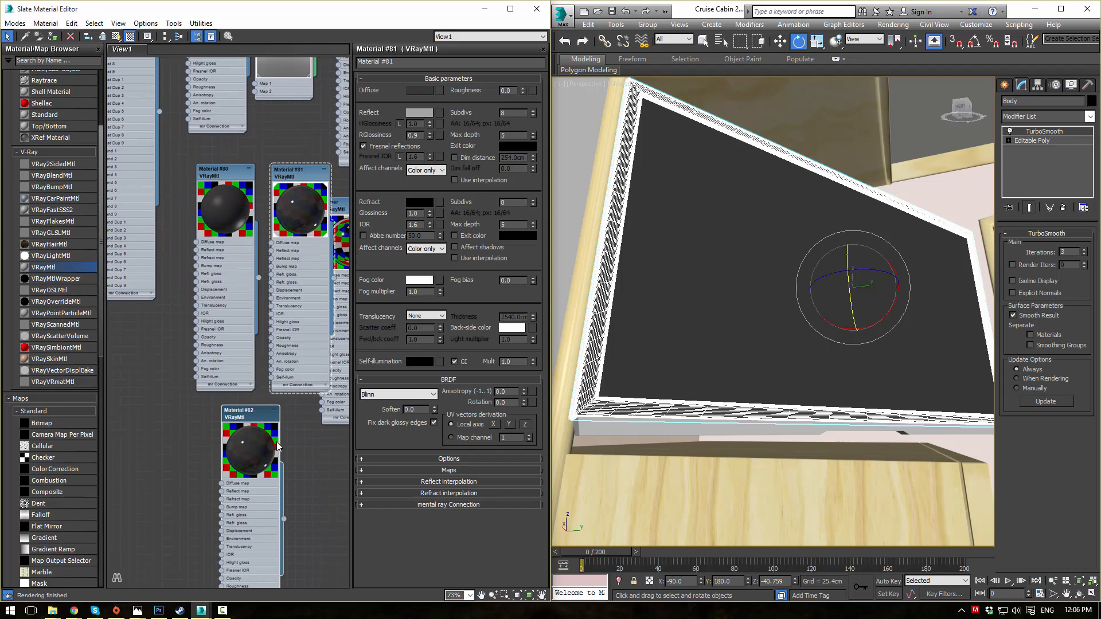
middle_click_drag(277, 446, 243, 230)
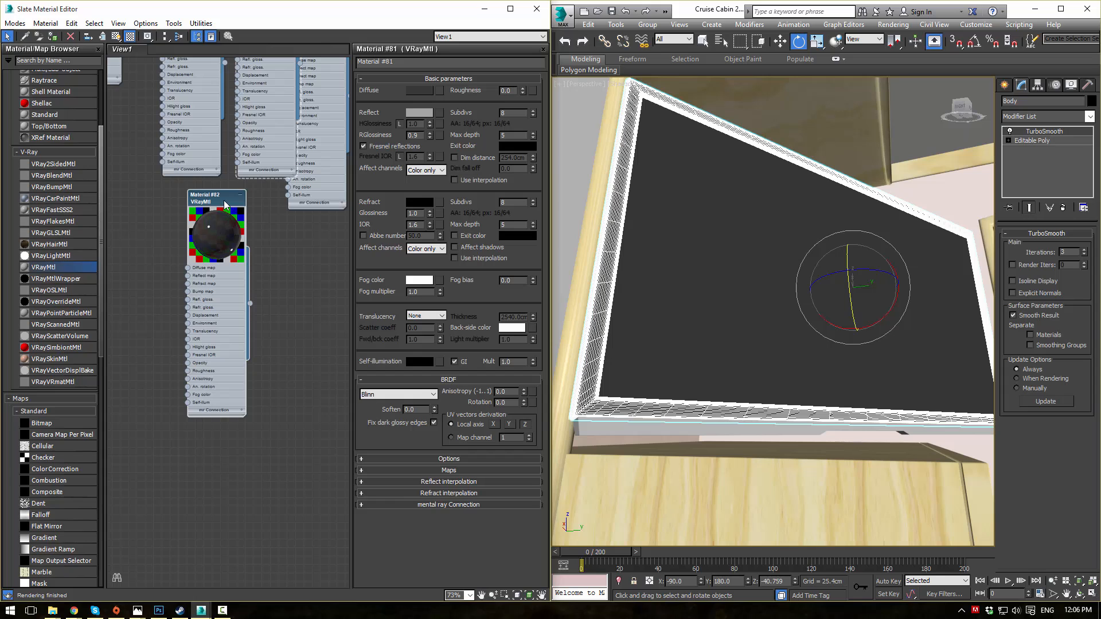
- Set the diffuse colour of the new VRayMtl copy to a light grey of value 152
double_click(225, 205)
left_click(421, 91)
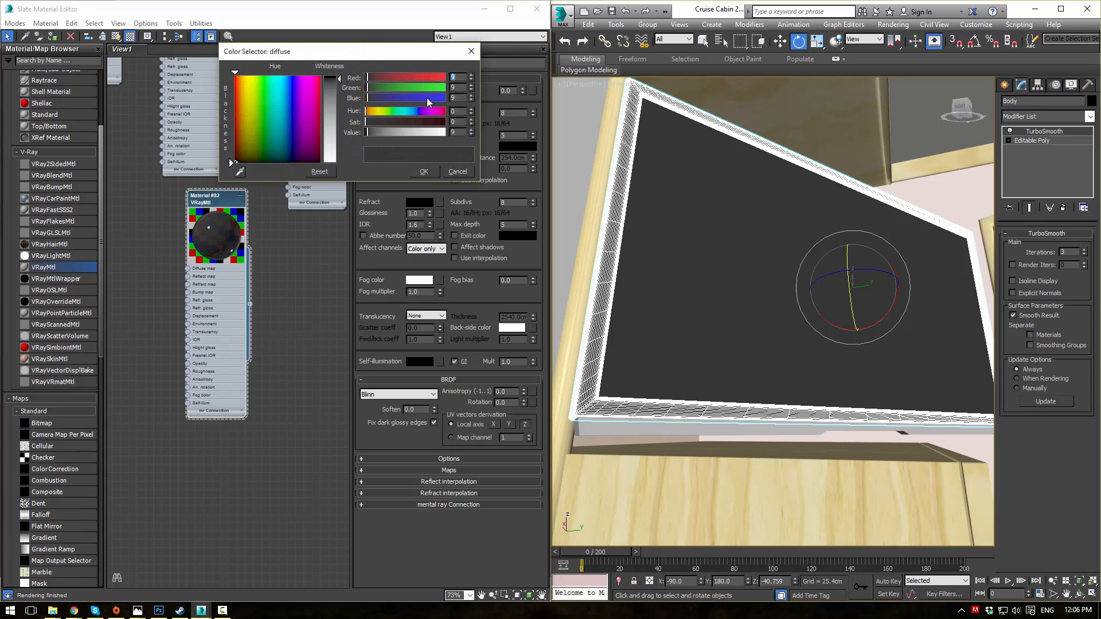
left_click_drag(431, 132, 413, 138)
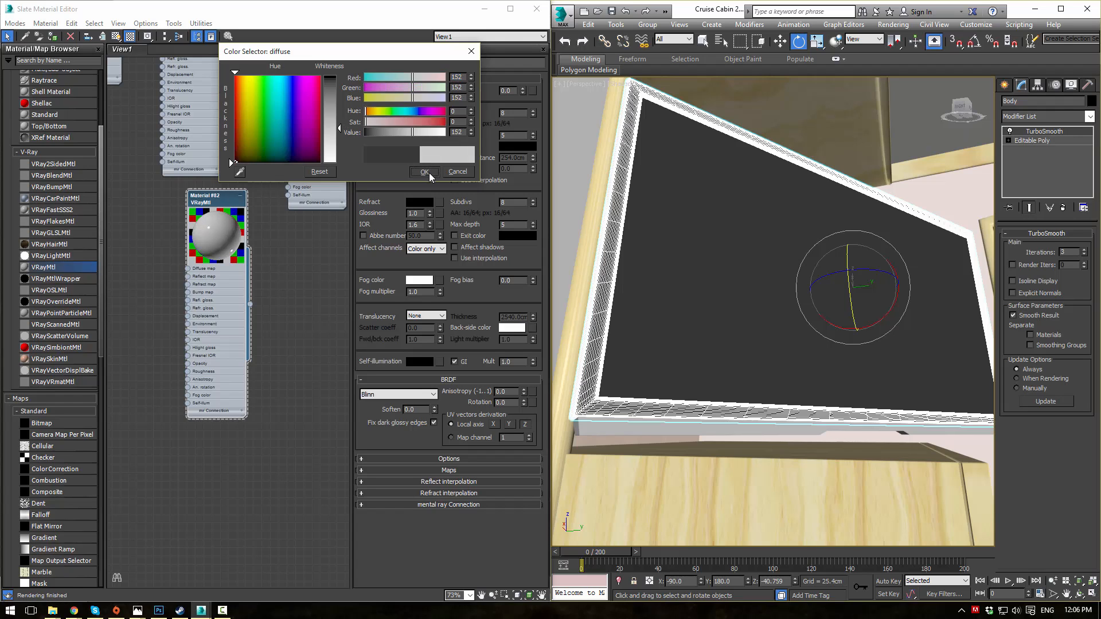
left_click(427, 172)
- Duplicate the light grey VRayMtl and assign the copy to the Vizio logo text on the TV's lower strip
left_click(630, 427)
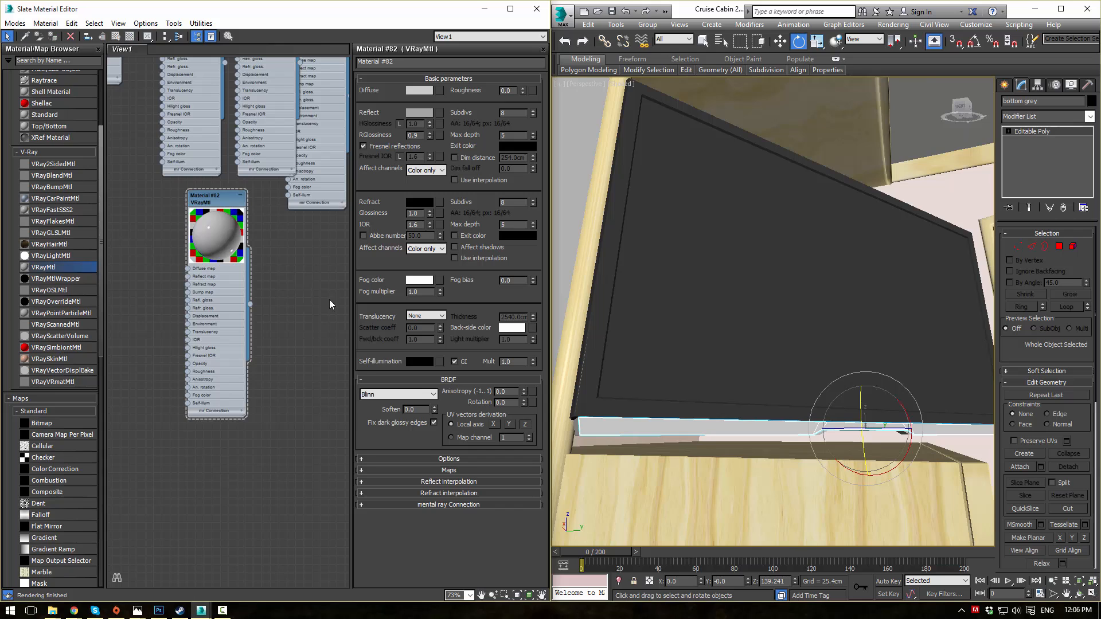
middle_click_drag(588, 359, 738, 396)
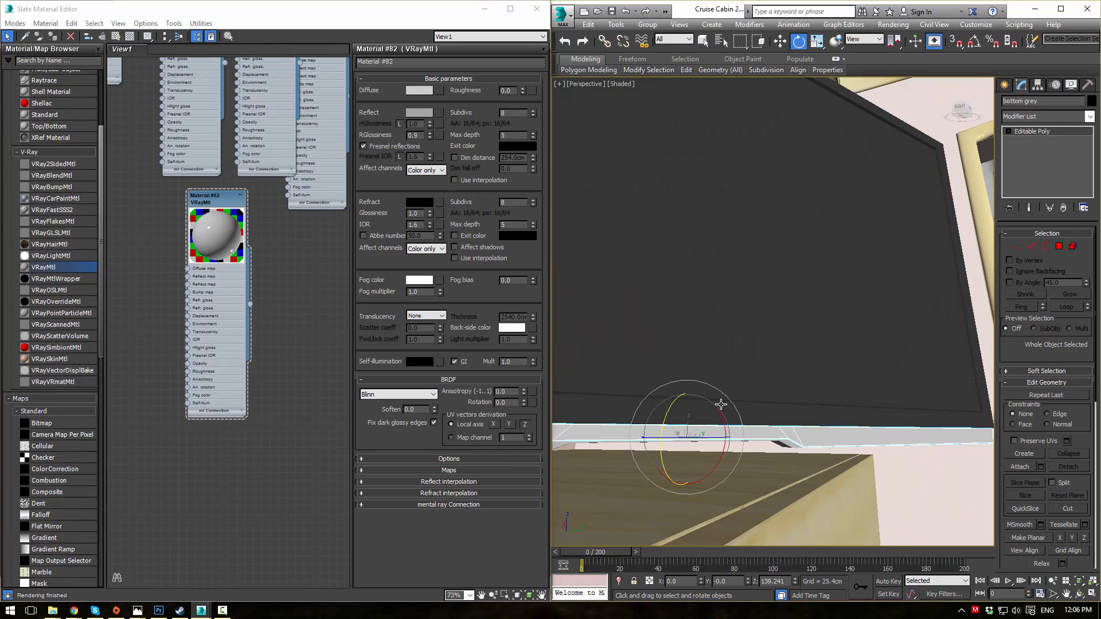
left_click(693, 434)
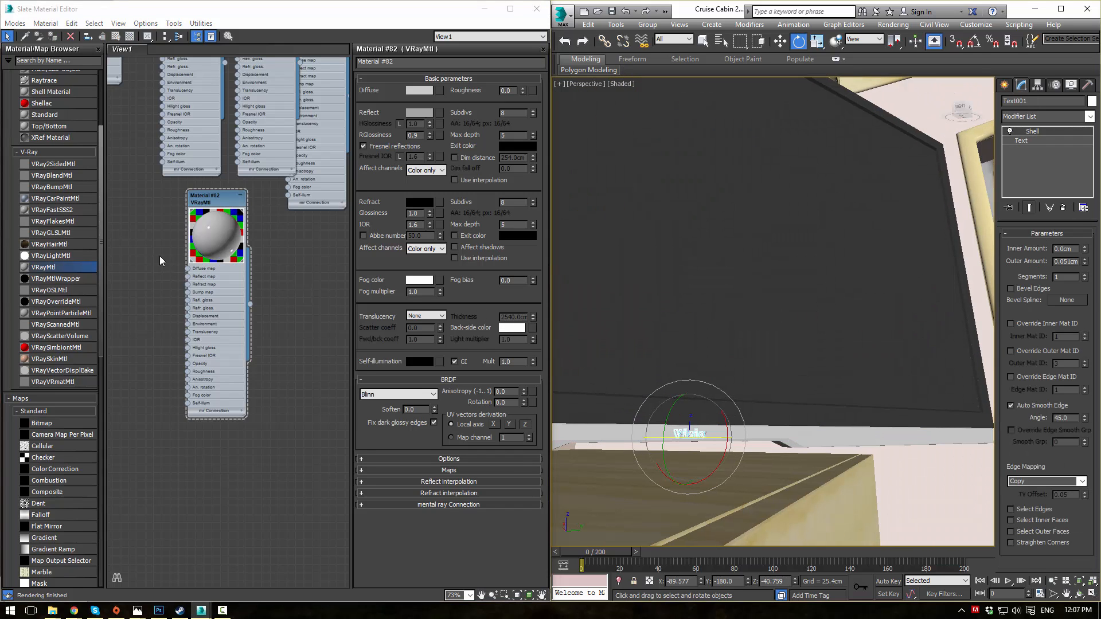
scroll(159, 256, "down", 3)
middle_click_drag(217, 302, 227, 281)
left_click_drag(174, 254, 256, 301, "shift")
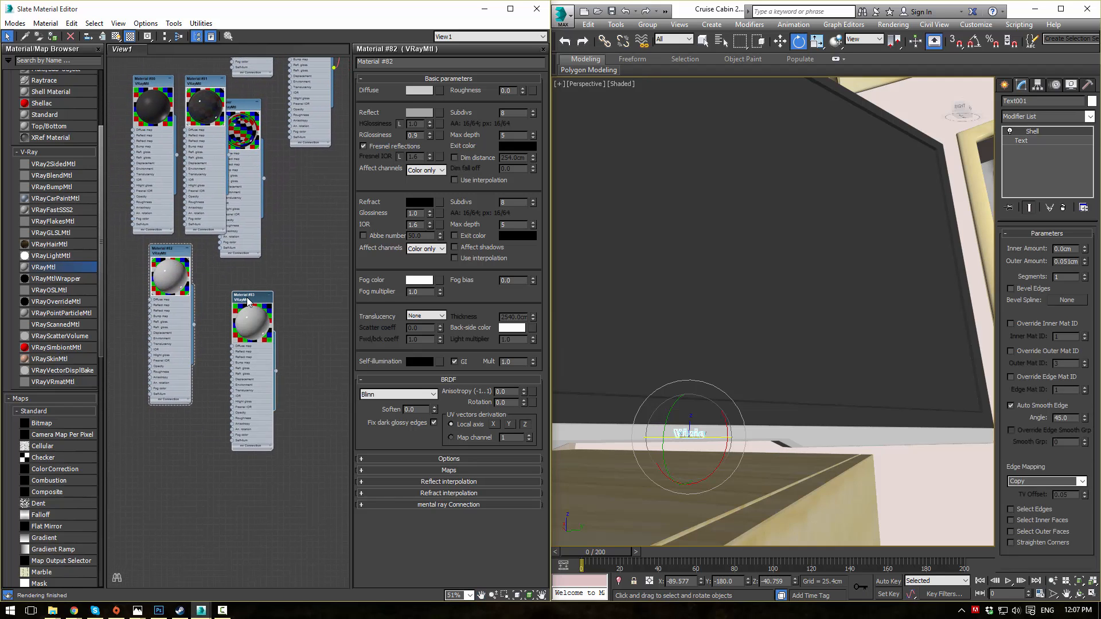
double_click(249, 300)
left_click(53, 36)
- Set the logo material's diffuse colour to near-white 253 and its self-illumination colour to a mid grey
middle_click_drag(289, 259, 266, 233)
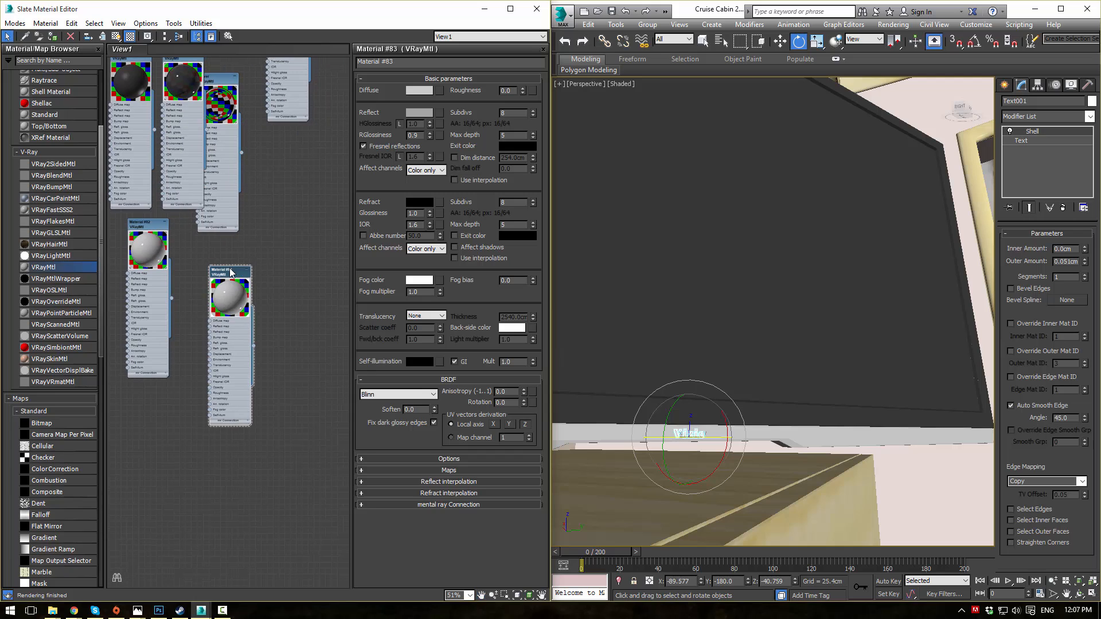
left_click(419, 90)
left_click_drag(431, 132, 445, 136)
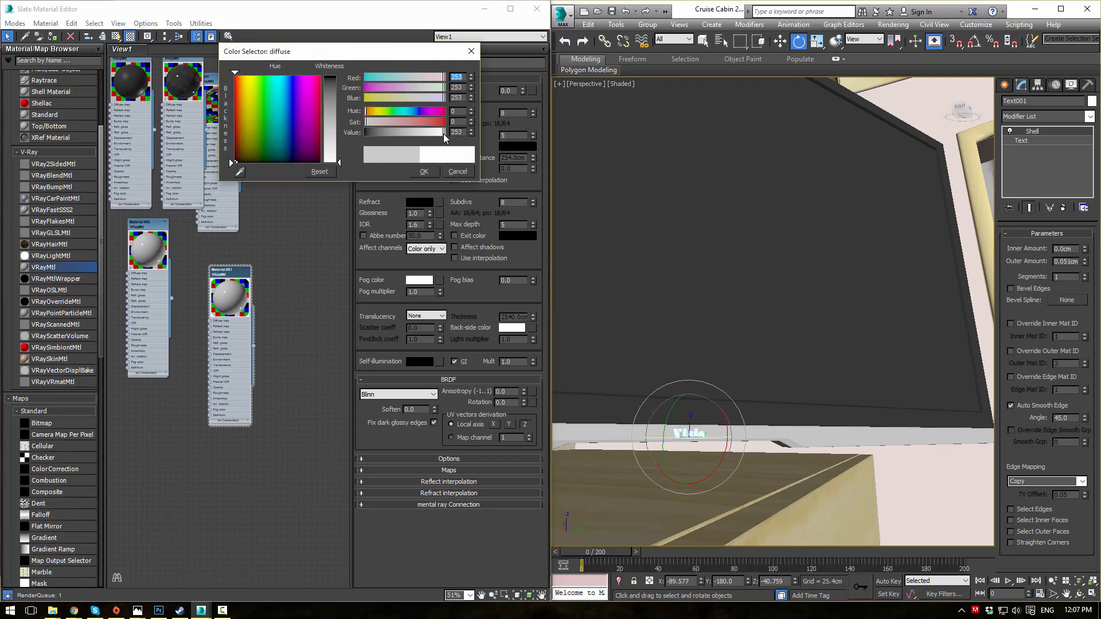
left_click(424, 171)
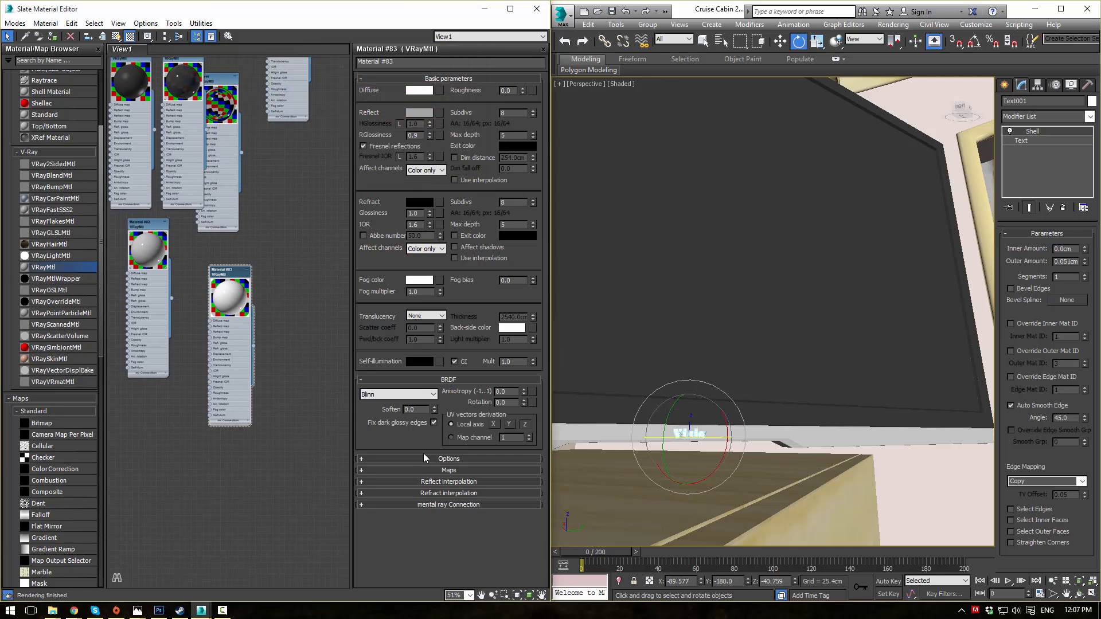
left_click(419, 361)
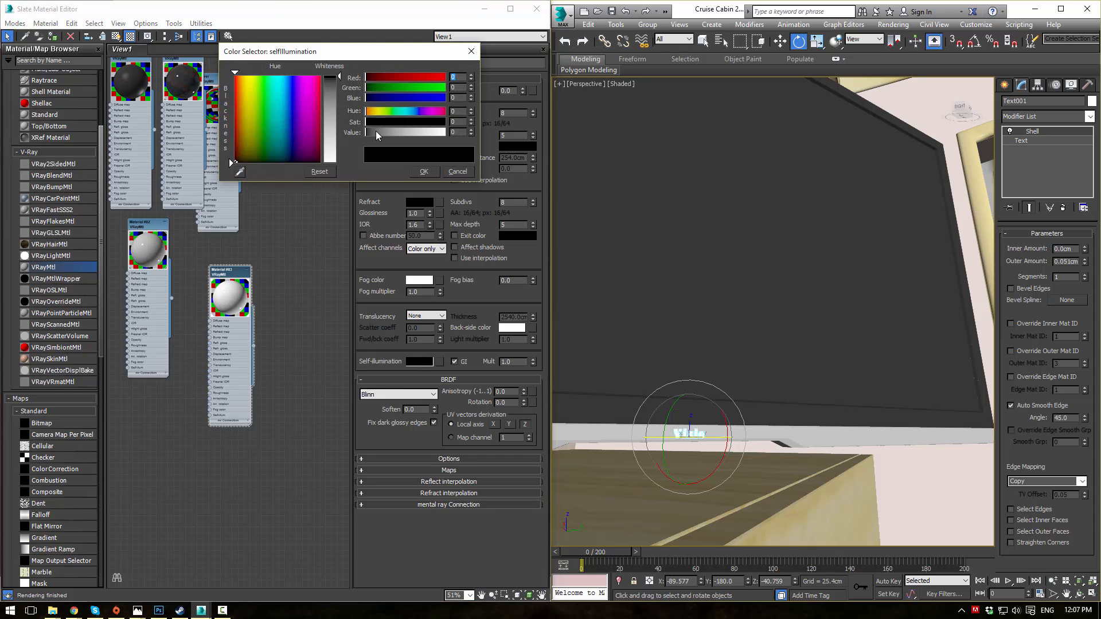
left_click_drag(377, 131, 388, 126)
left_click(424, 171)
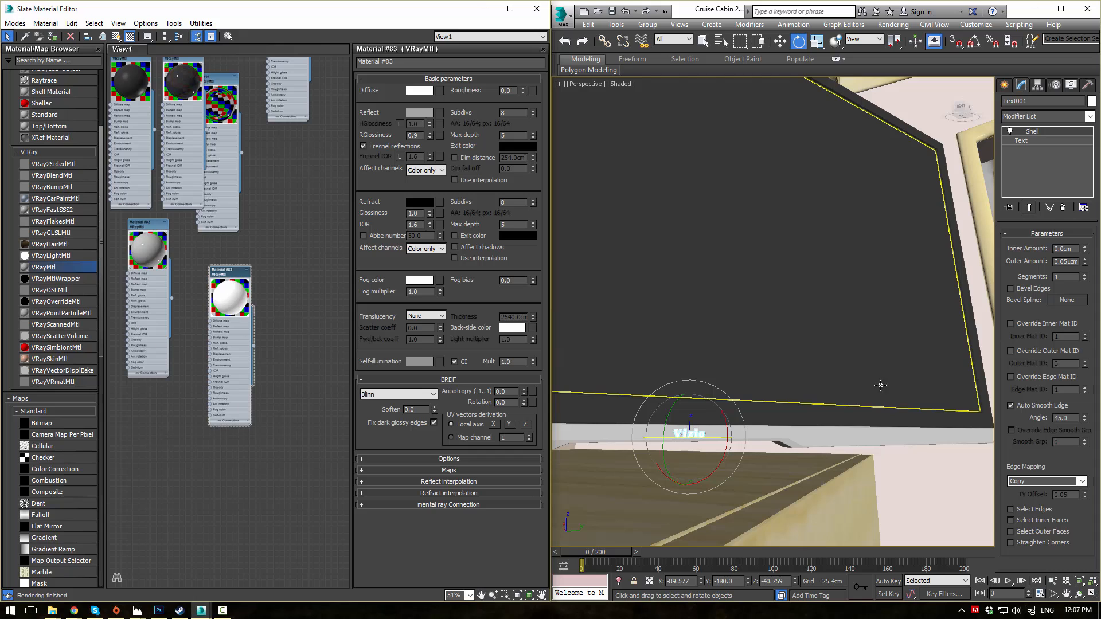
- Try to lift a copy of the thin trim piece at the TV's lower edge and undo it
middle_click_drag(875, 387, 871, 350, "alt")
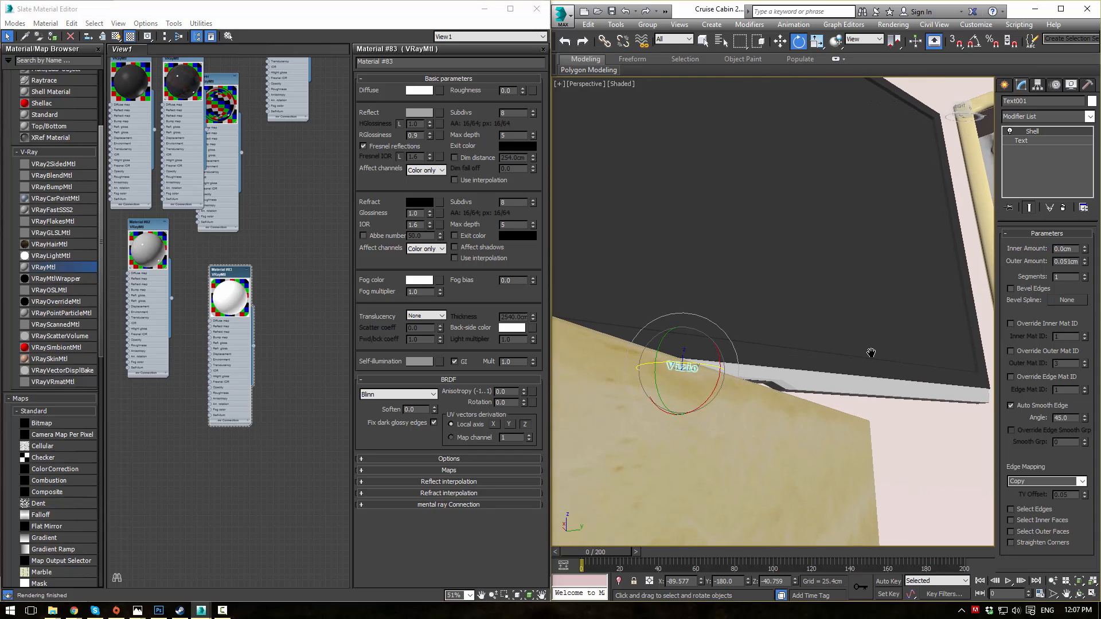
left_click(780, 383)
middle_click_drag(779, 383, 719, 399, "alt")
middle_click_drag(790, 384, 802, 417, "alt")
key("w")
left_click_drag(688, 363, 697, 308, "shift")
key("ctrl+z")
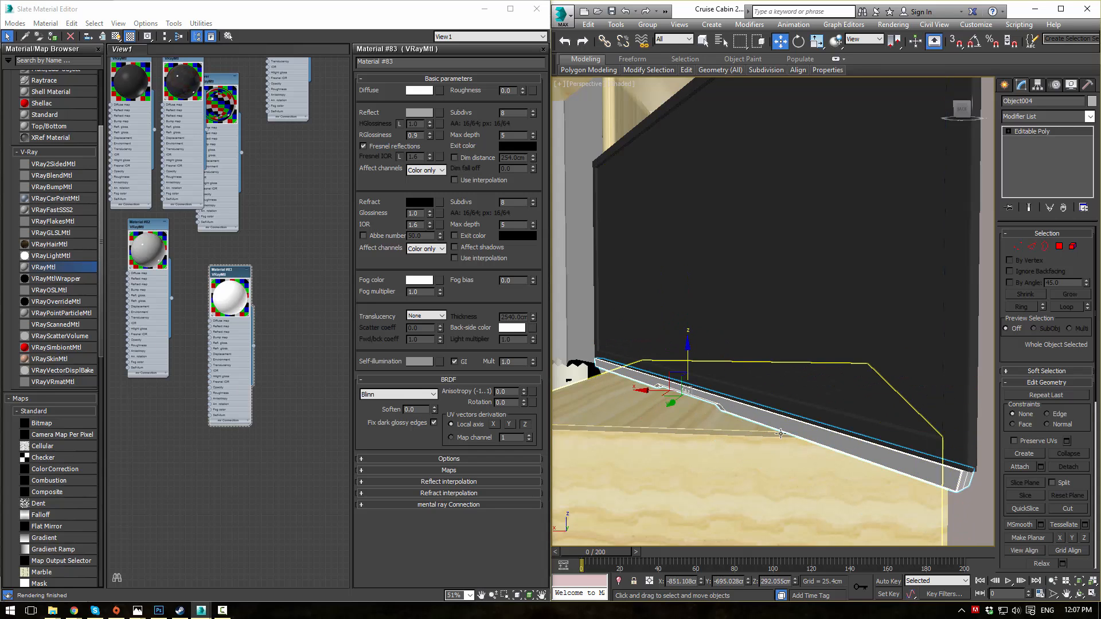
- Assign the TV body's glossy dark VRayMtl to the trim piece beneath the grey strip, Object004
middle_click_drag(816, 447, 905, 371, "alt")
left_click(905, 370)
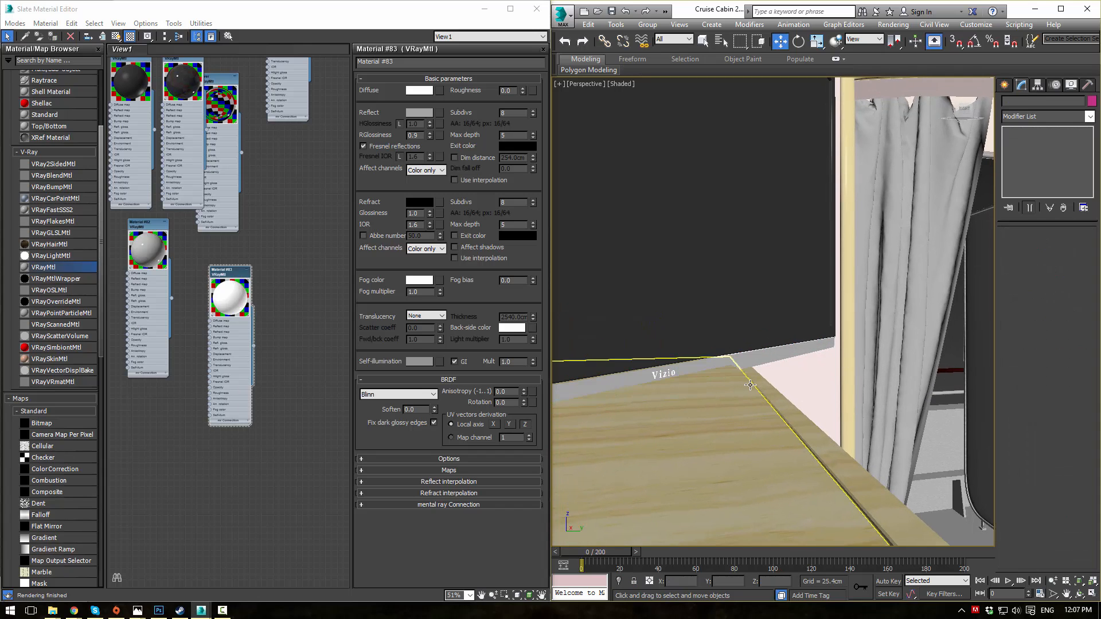
left_click(767, 362)
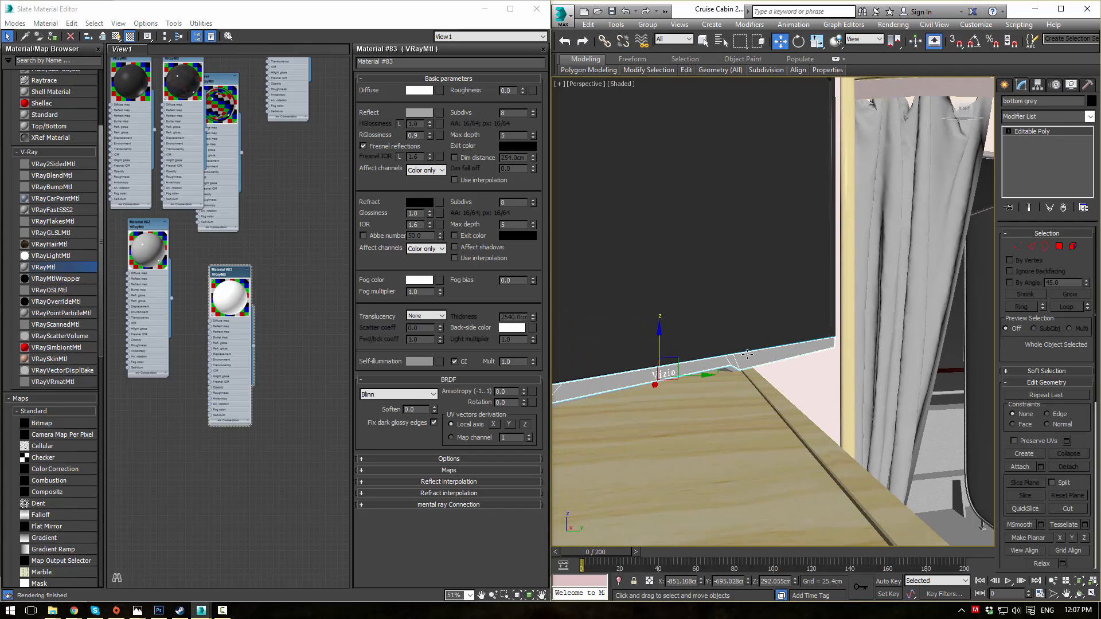
left_click_drag(731, 373, 732, 369)
left_click(731, 369)
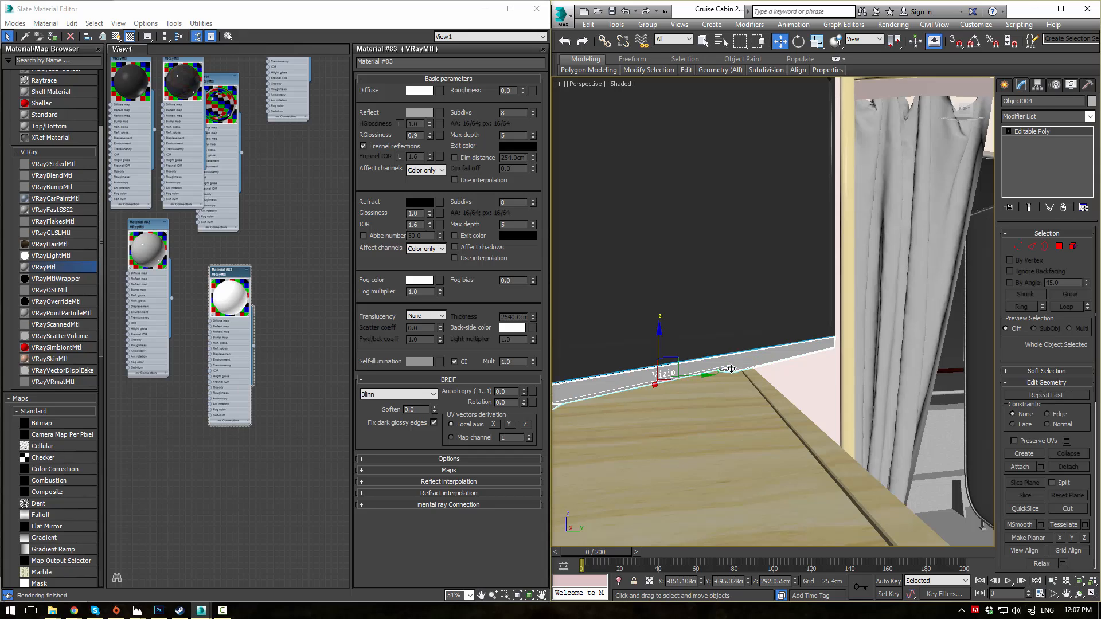
middle_click_drag(194, 61, 211, 135)
double_click(211, 135)
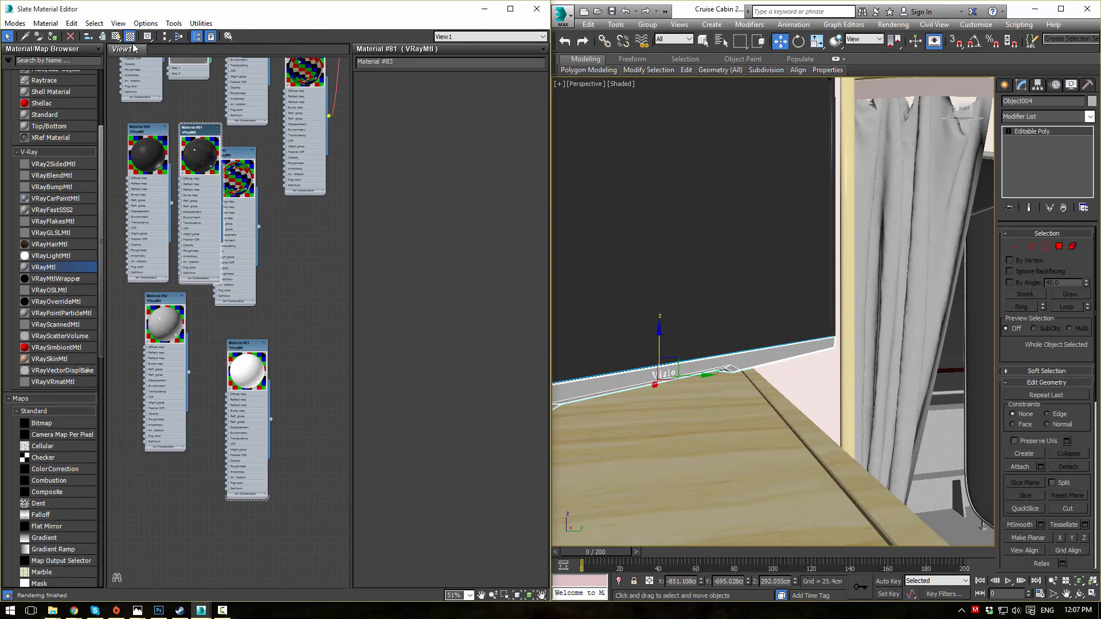
left_click(52, 37)
- Select the Balcony object whose floor lies outside the cabin's curtained window, beyond the bed
left_click(837, 455)
scroll(840, 453, "down", 3)
middle_click_drag(831, 459, 810, 412, "alt")
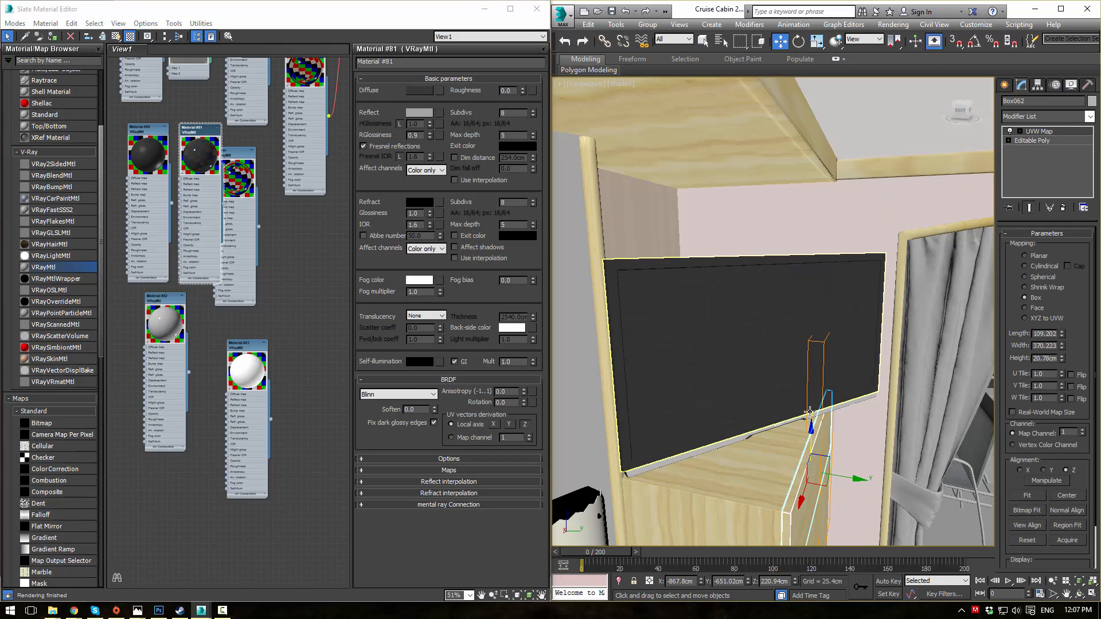
scroll(813, 367, "down", 3)
middle_click_drag(813, 367, 871, 329, "alt")
scroll(775, 330, "down", 3)
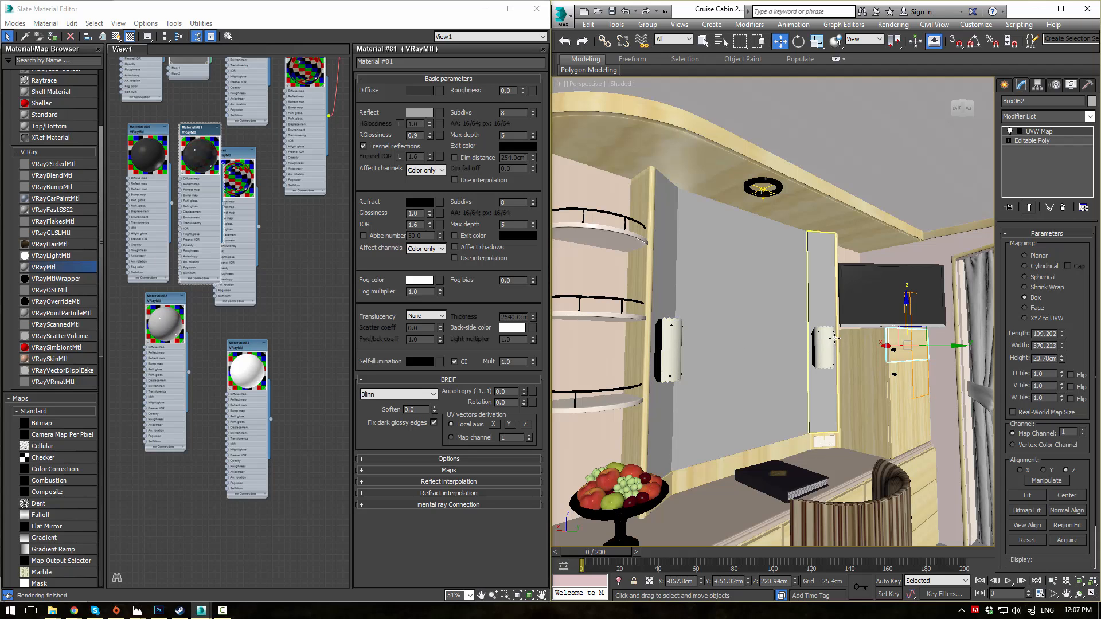
middle_click_drag(740, 373, 694, 327)
scroll(711, 350, "down", 3)
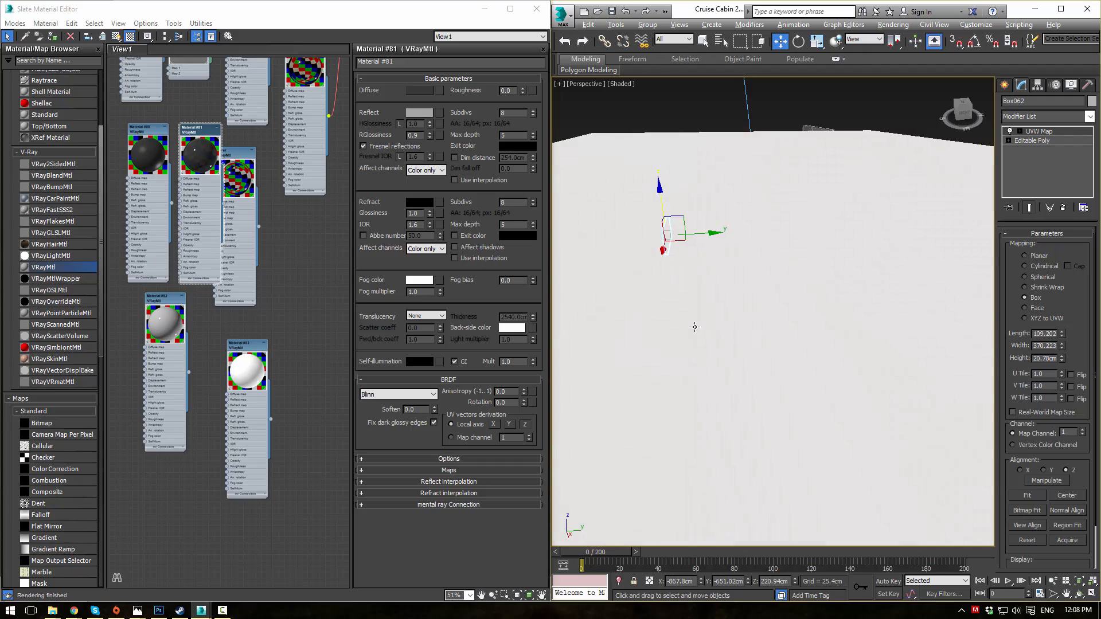
scroll(707, 331, "up", 5)
scroll(821, 355, "up", 3)
middle_click_drag(748, 285, 753, 295, "alt")
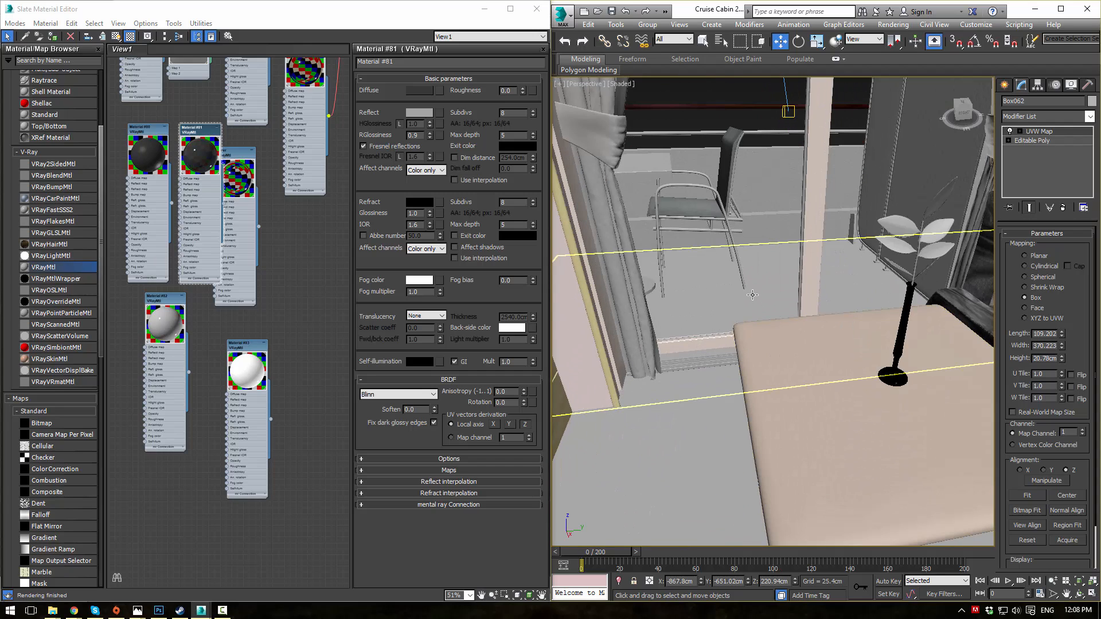
left_click(752, 295)
- Switch to Chrome and return to the Google image results for "dark rustic wood texture"
key("alt+Tab")
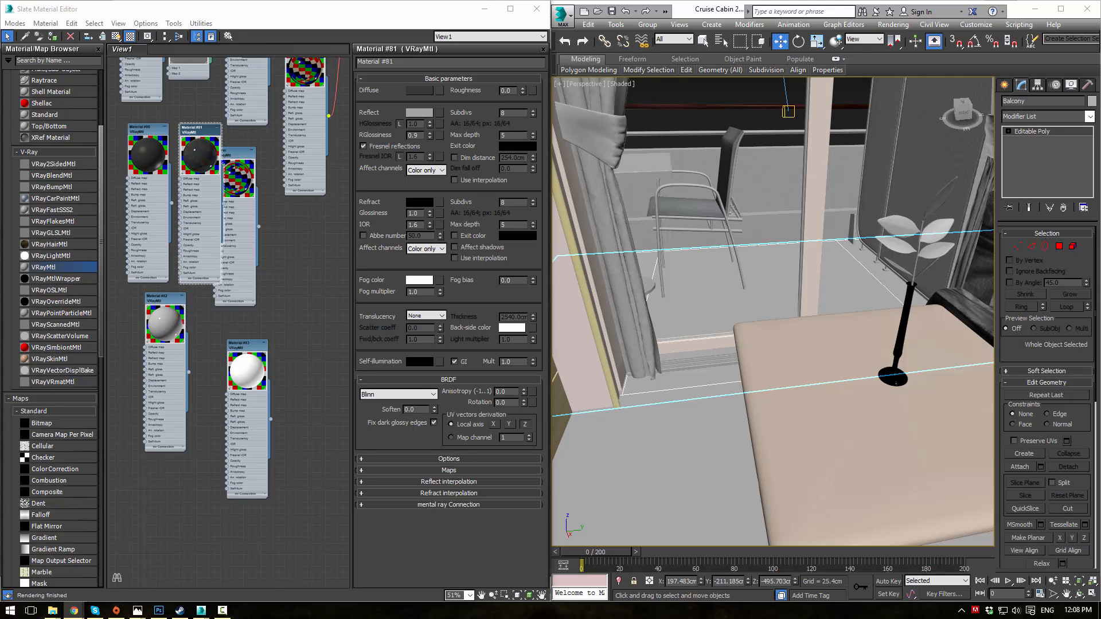
key("super+shift+Left")
key("alt+Left")
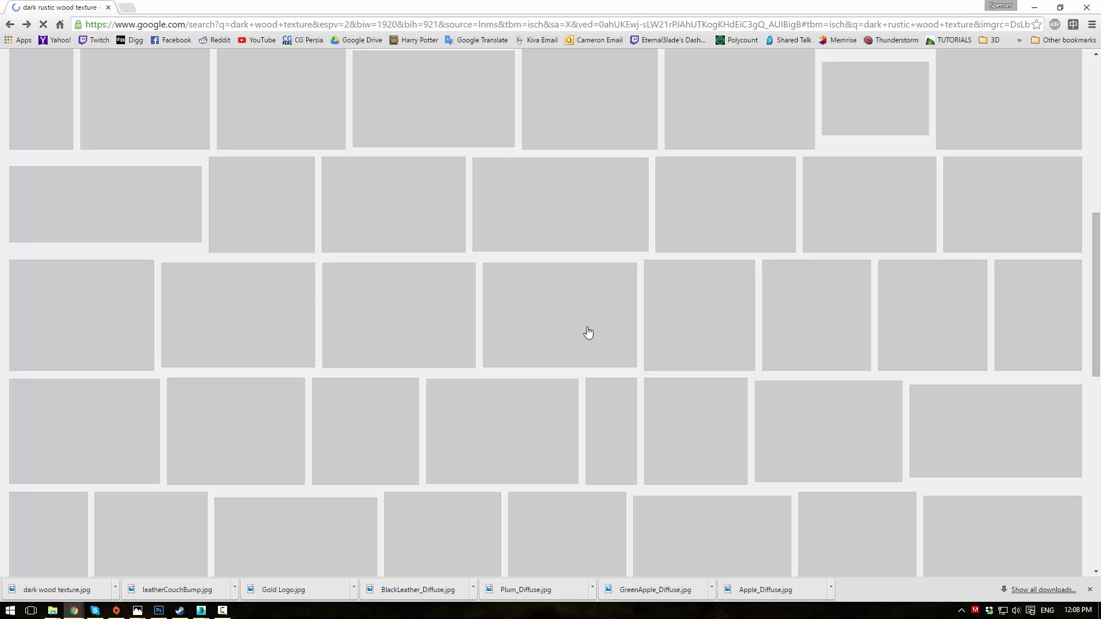
scroll(526, 292, "up", 9)
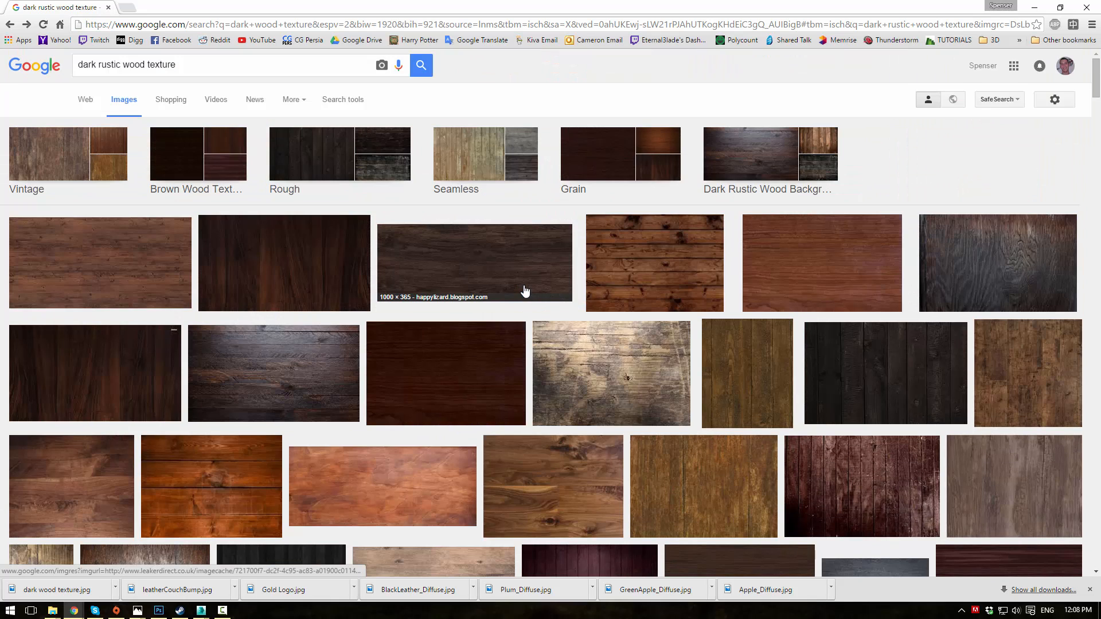
- Preview the reddish-brown and dark brown rustic wood images as candidate textures for the balcony
left_click(143, 228)
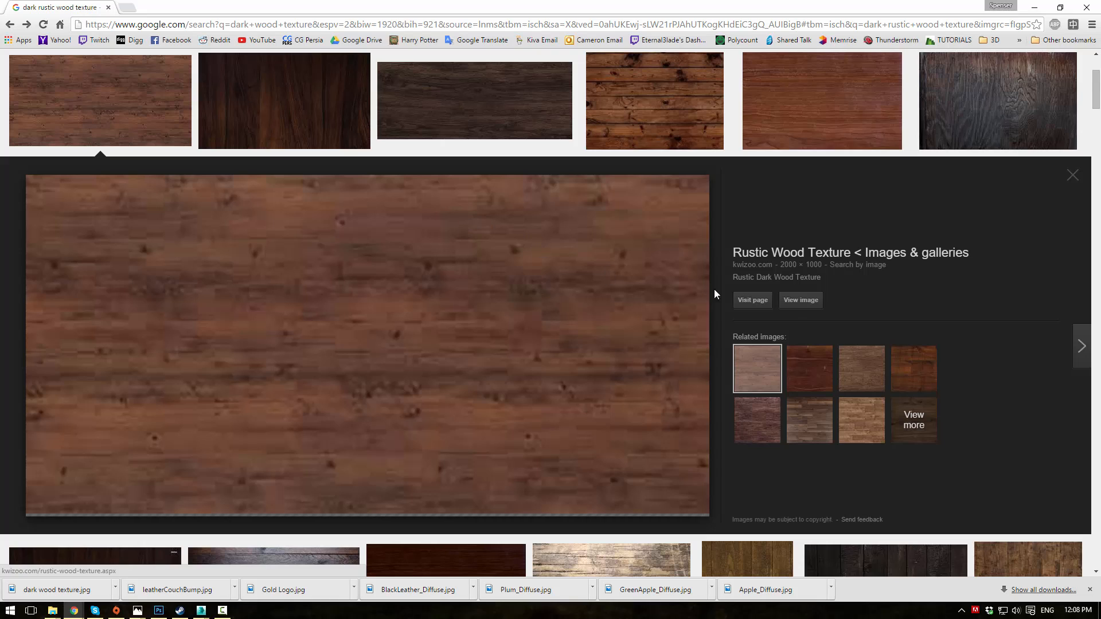
left_click(787, 302)
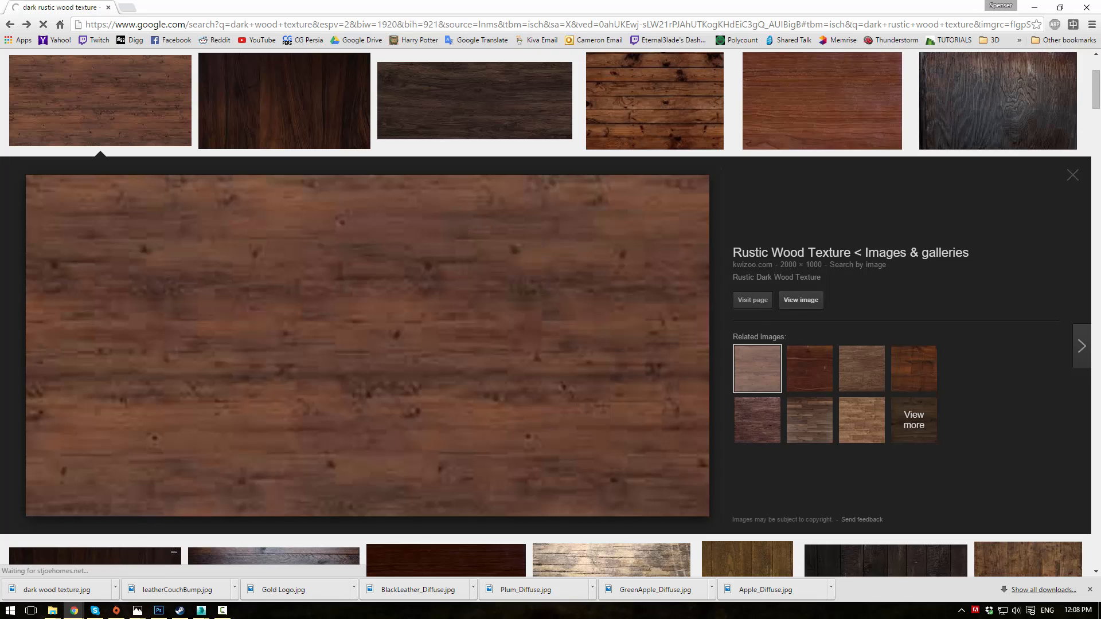
scroll(369, 250, "down", 8)
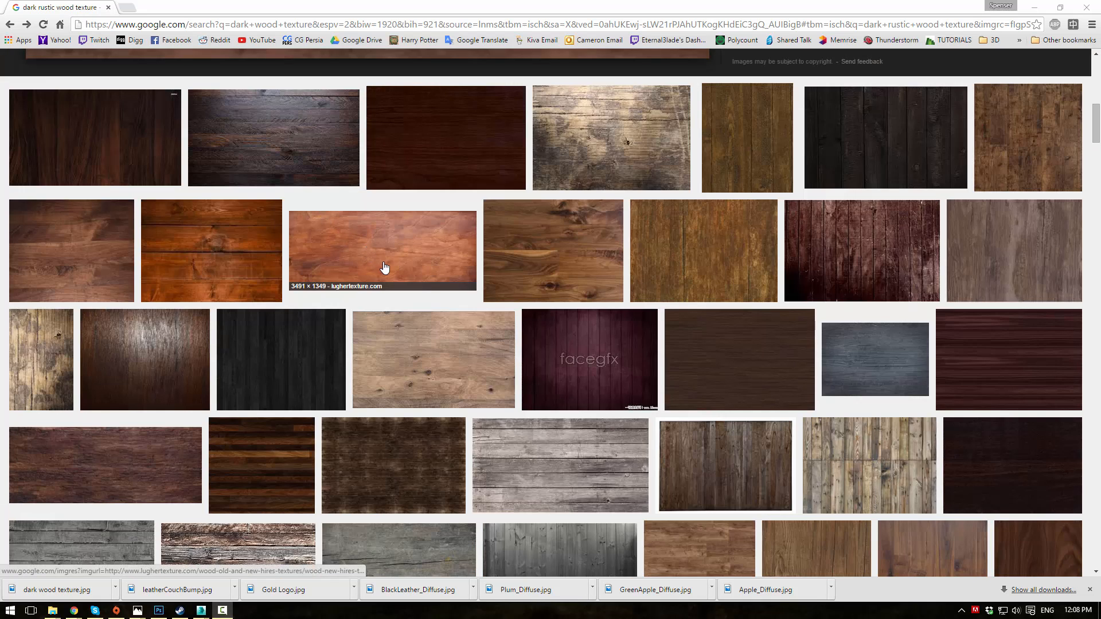
left_click(386, 271)
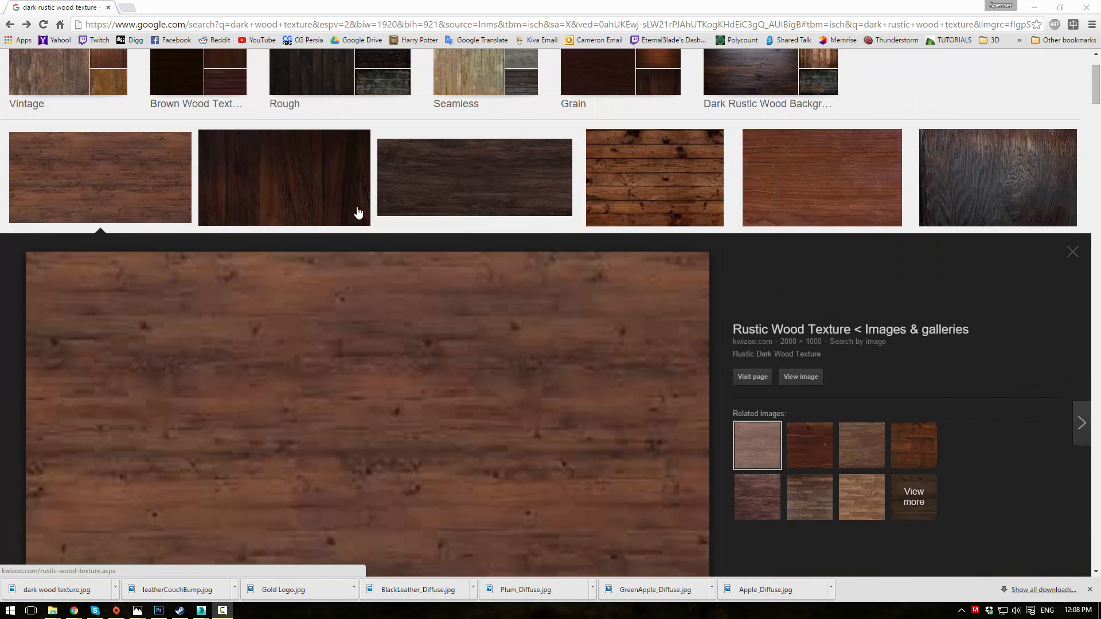
left_click(418, 179)
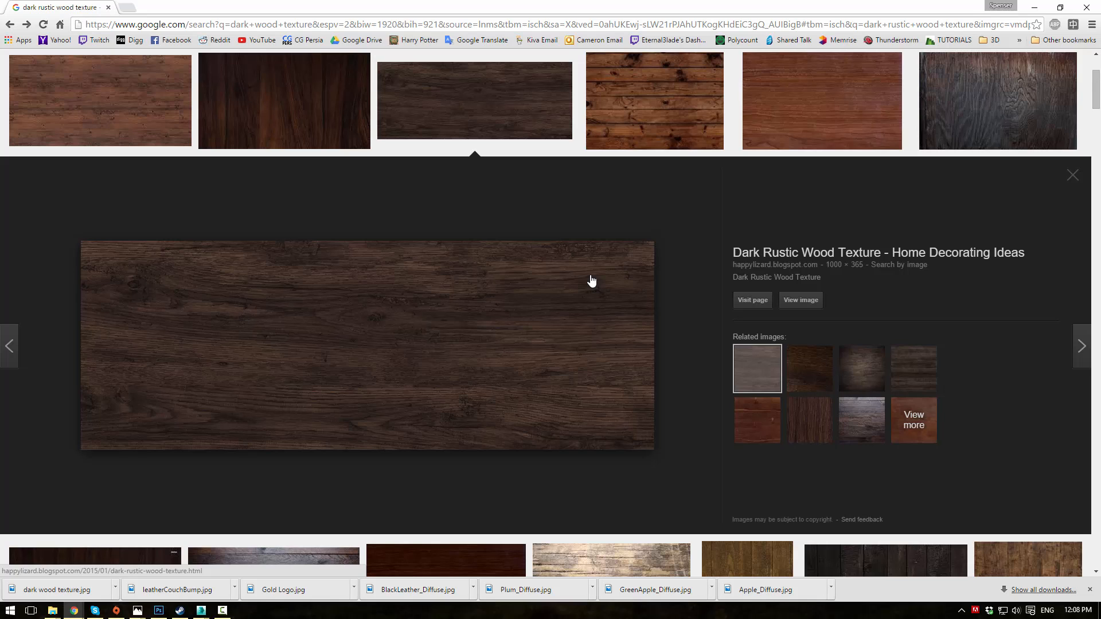
scroll(612, 321, "up", 3)
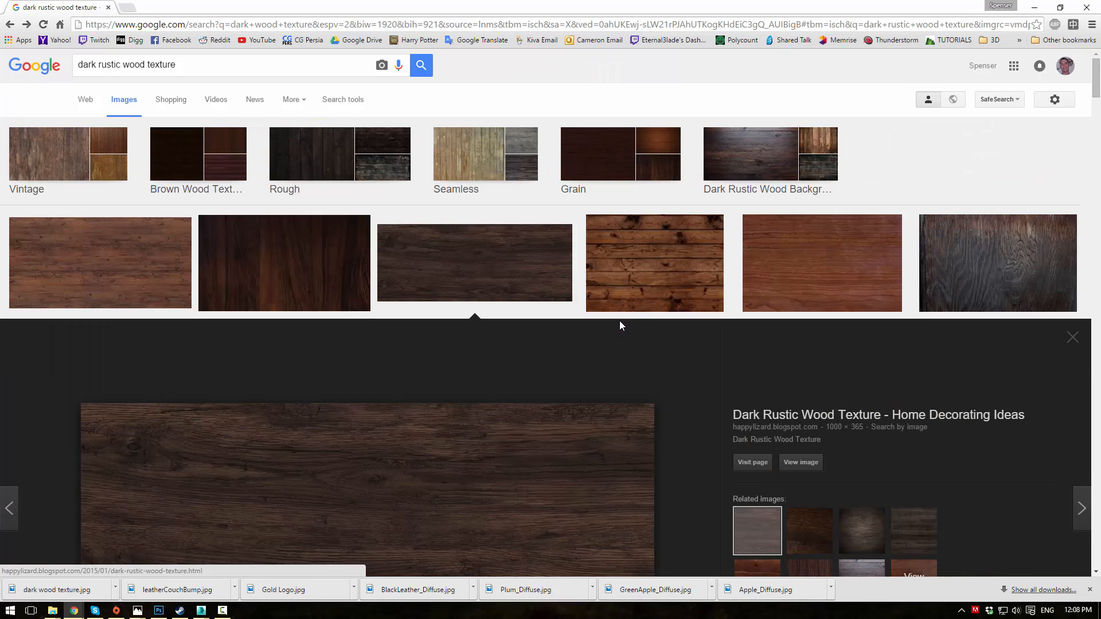
- Open the source page of the plank image "Rustic Wood Flooring Texture Amazing 11379" and examine its texture
left_click(668, 273)
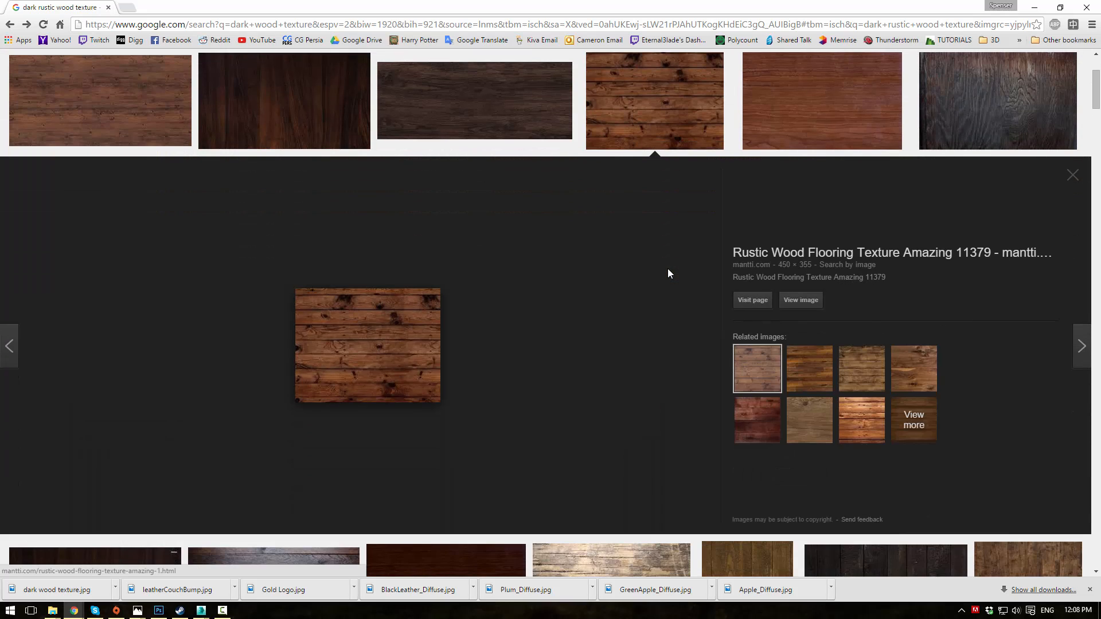
left_click(802, 308)
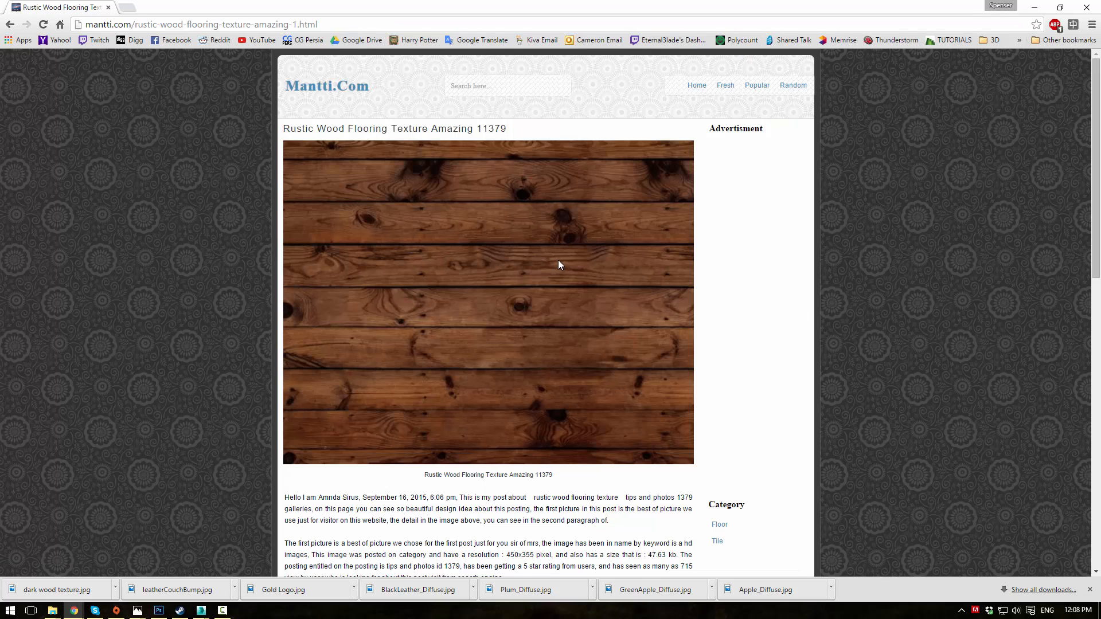
scroll(560, 264, "down", 10)
scroll(551, 270, "up", 8)
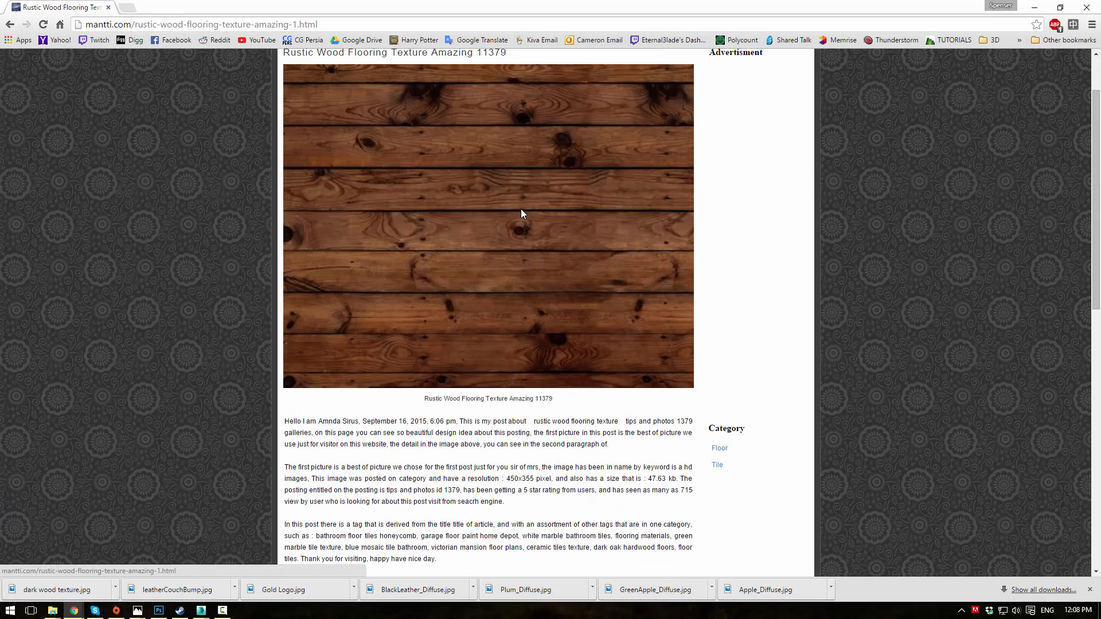
scroll(528, 227, "up", 1)
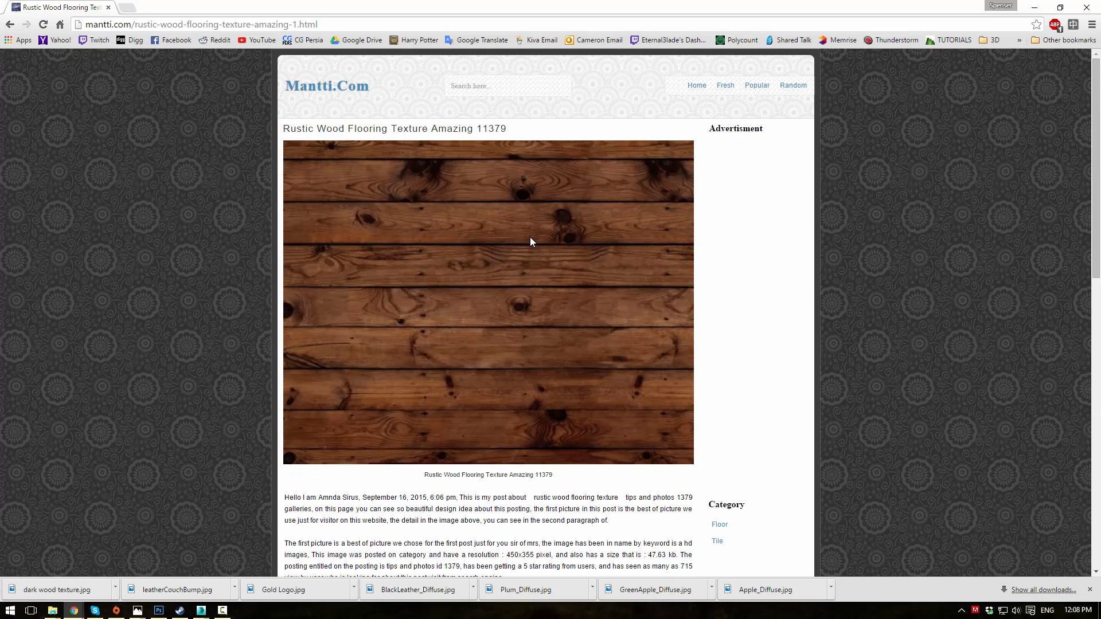
- Save the wood plank image as "balcony wood" in JPEG format in the Cruise Cabin project's Textures folder
right_click(530, 236)
left_click(561, 242)
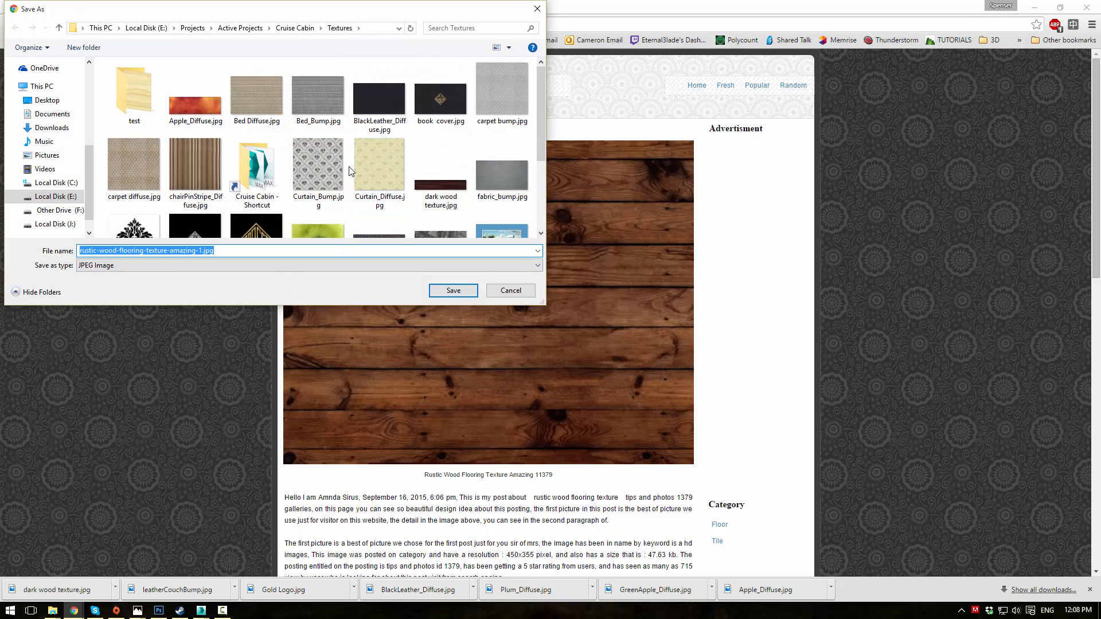
type("super dark woo")
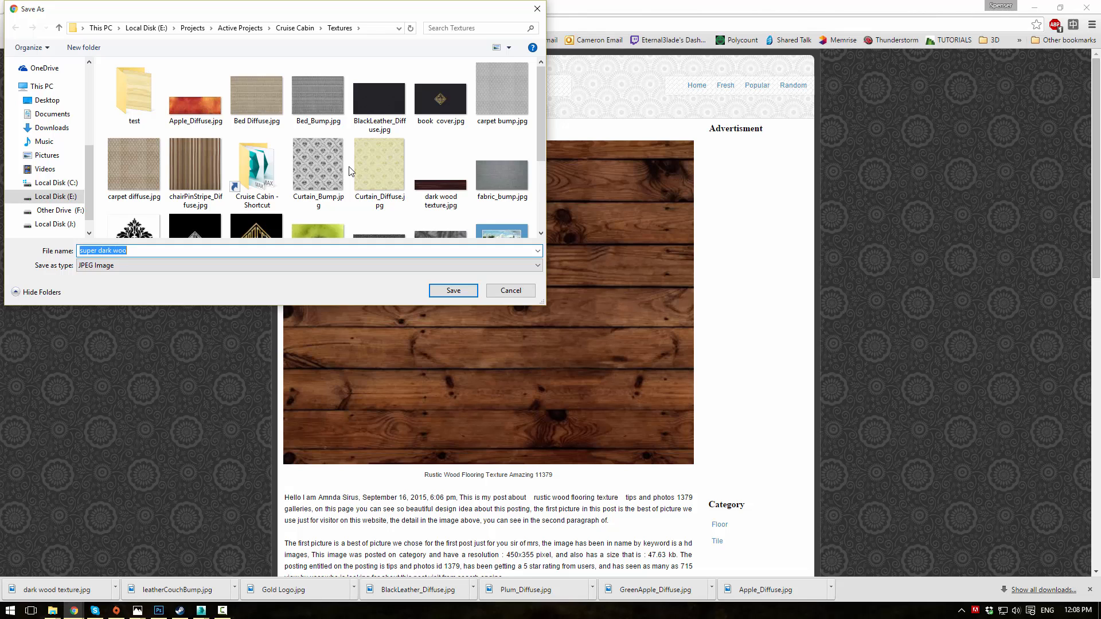
type("balcony wood")
key("Return")
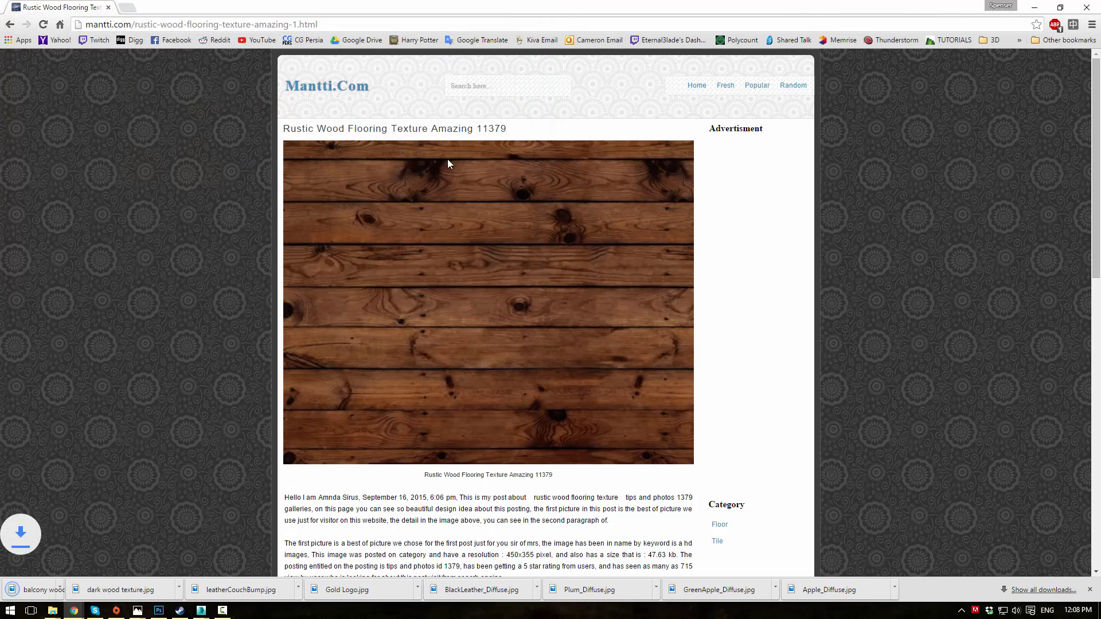
- Locate the downloaded balcony wood.jpg in its Textures folder and open it in Photoshop
left_click(111, 591)
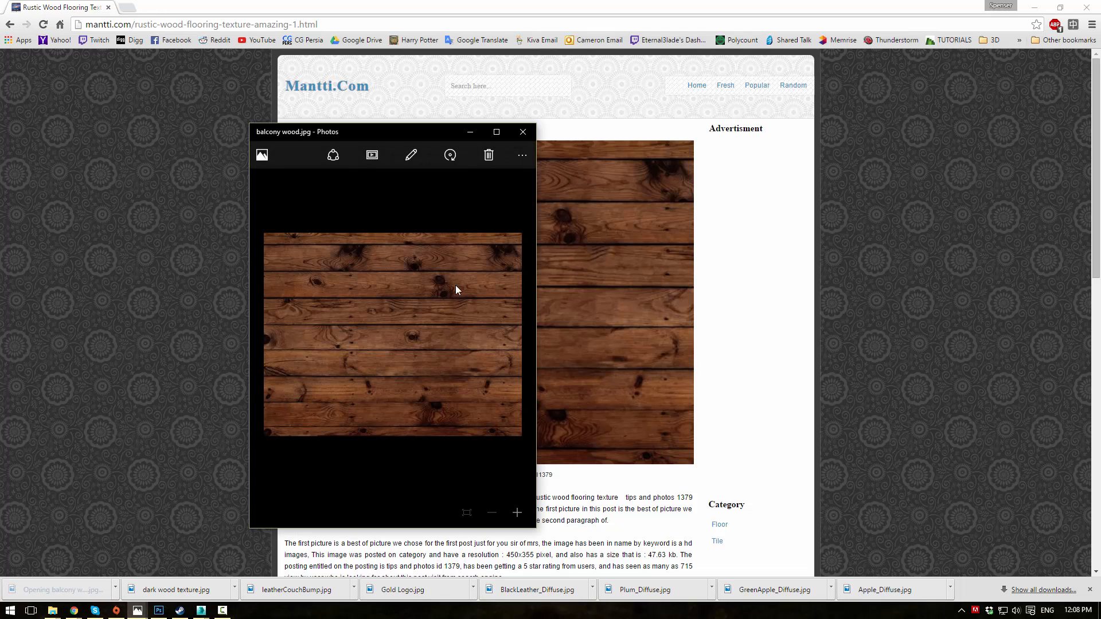
left_click(523, 133)
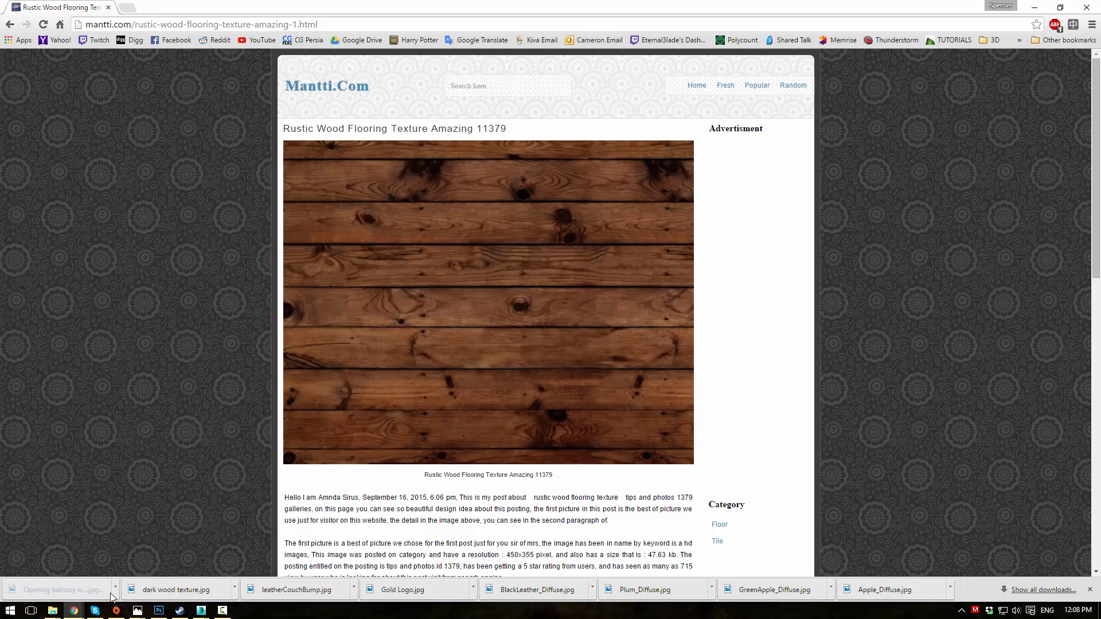
left_click(115, 589)
left_click(154, 550)
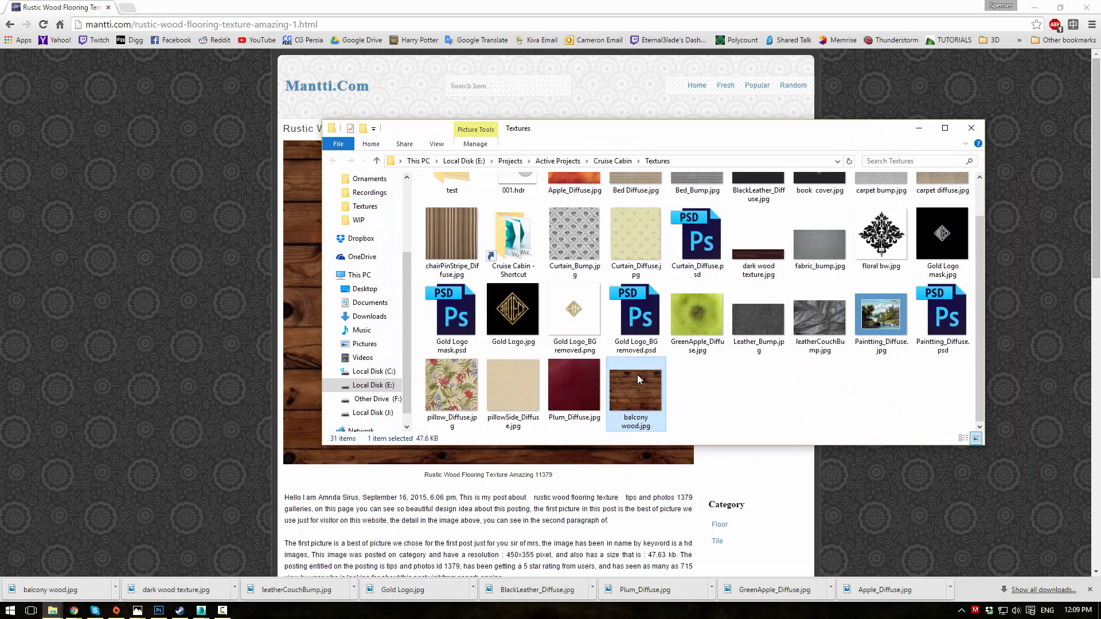
right_click(637, 376)
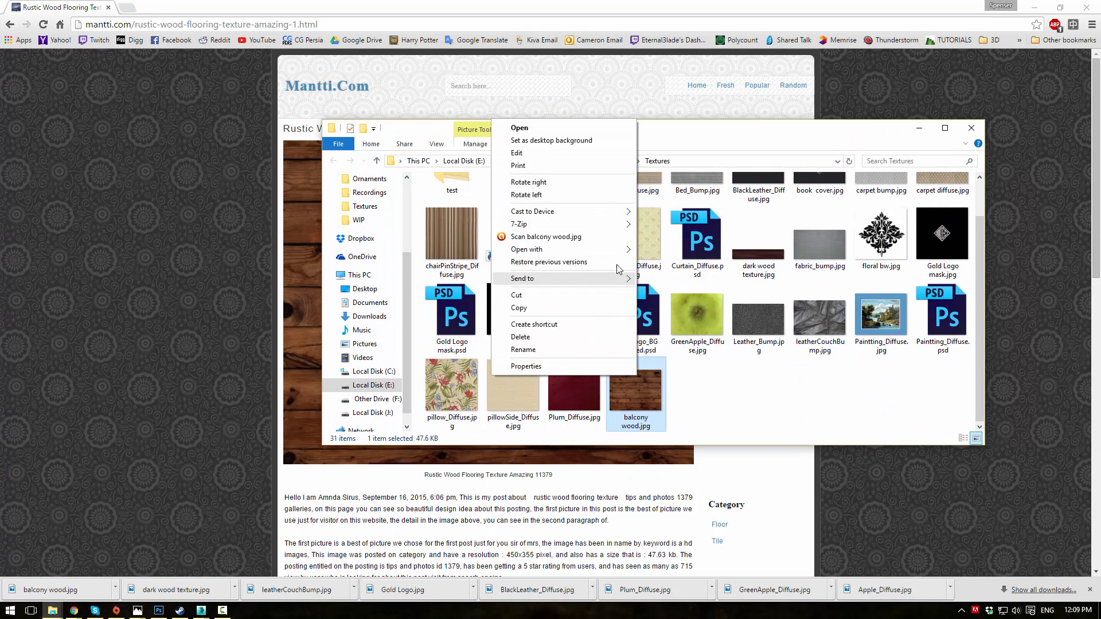
mouse_move(619, 251)
left_click(411, 275)
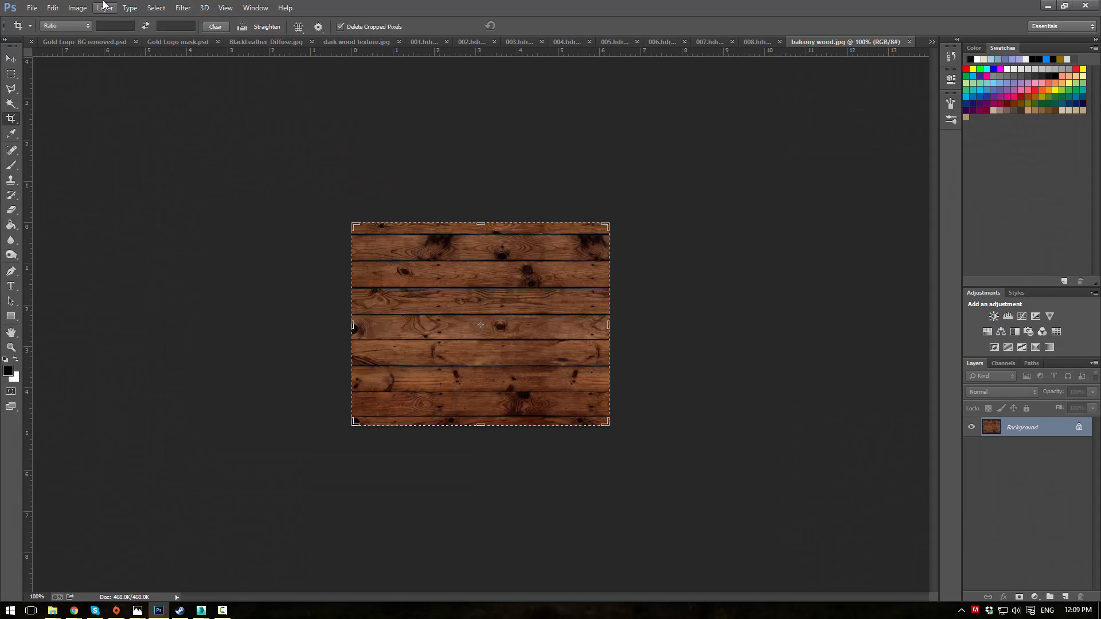
- Darken the wood plank image with a Brightness/Contrast adjustment, lowering the brightness to about -91
left_click(77, 8)
mouse_move(97, 37)
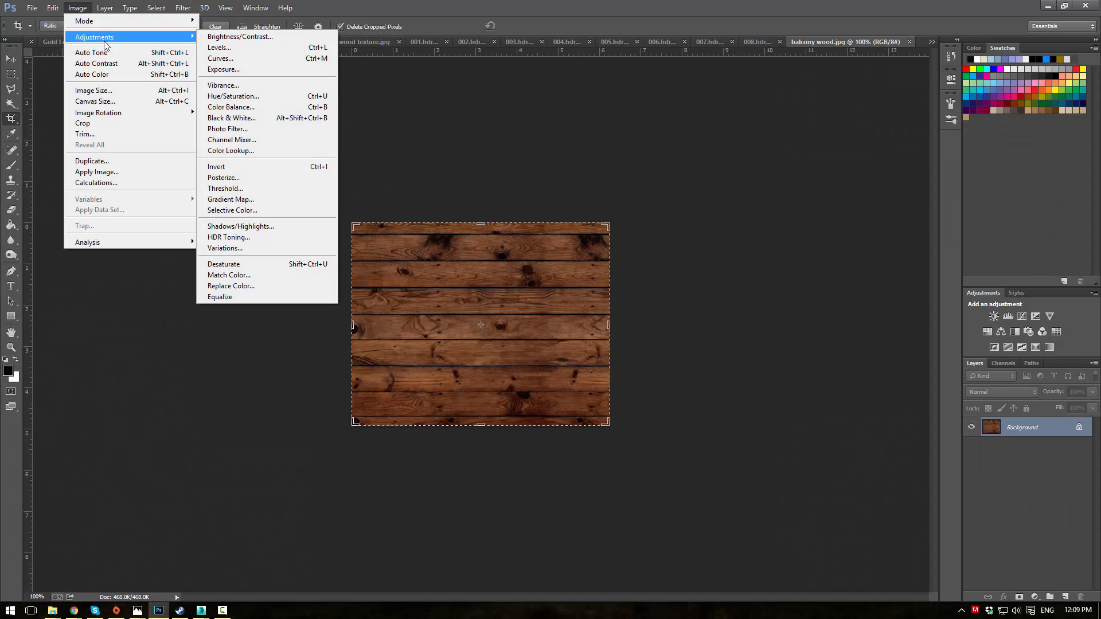
left_click(233, 37)
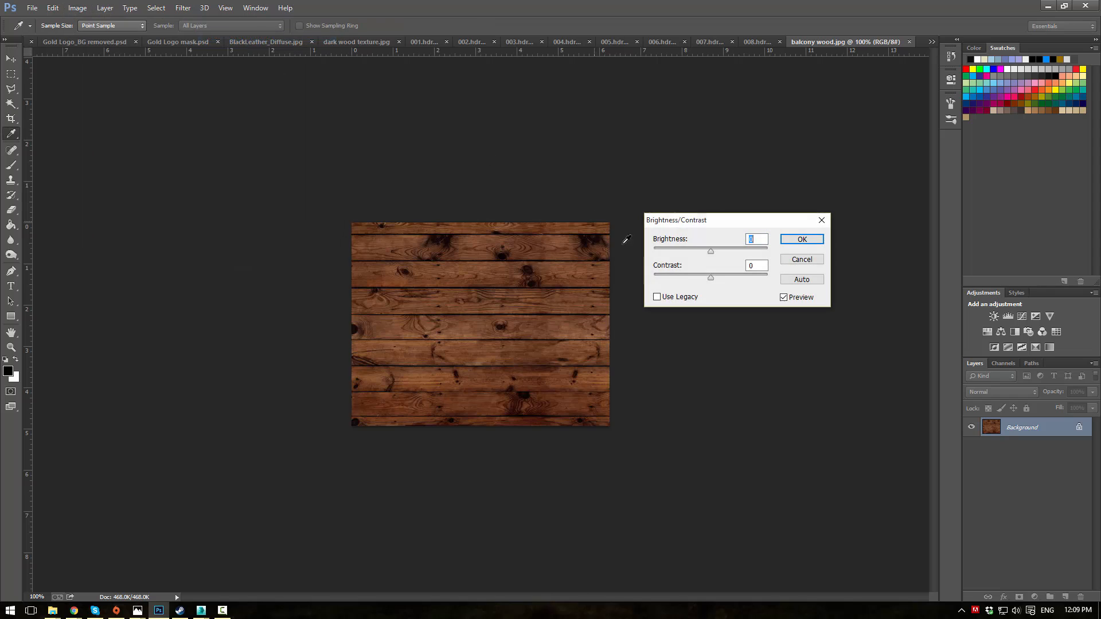
left_click_drag(690, 251, 678, 250)
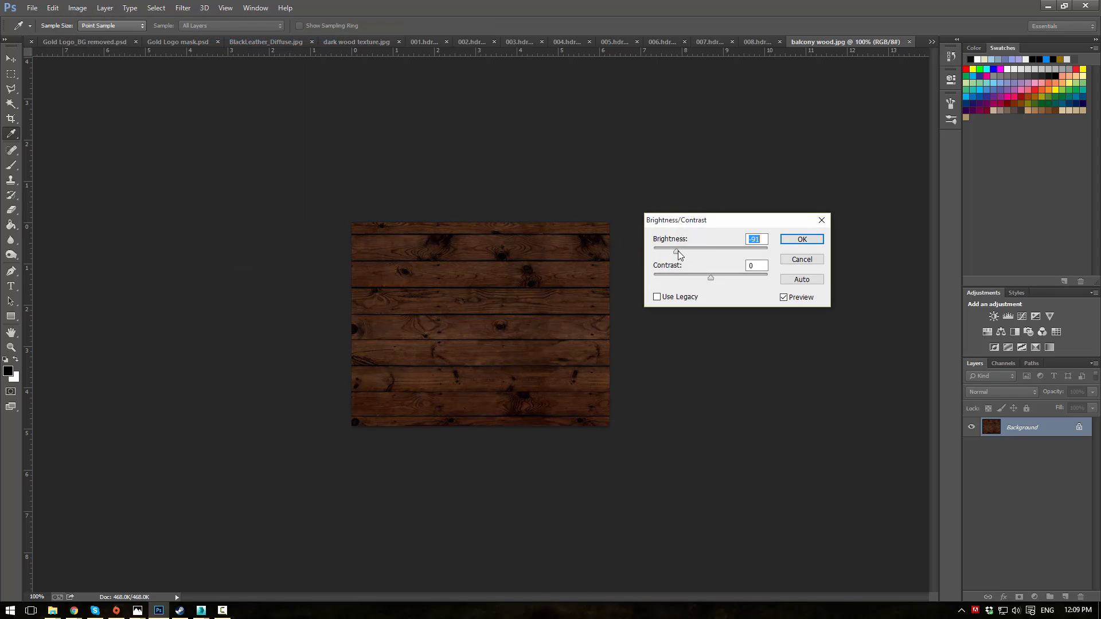
left_click(797, 240)
key("c")
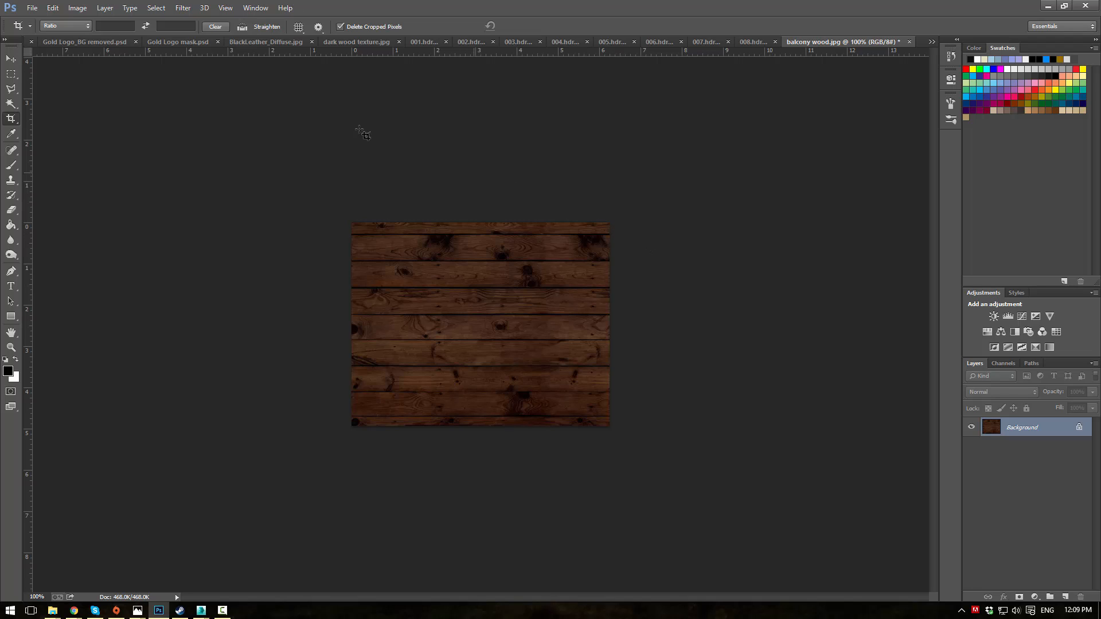
- Save the darkened image over balcony wood.jpg at JPEG quality 10 and minimize Photoshop
left_click(27, 7)
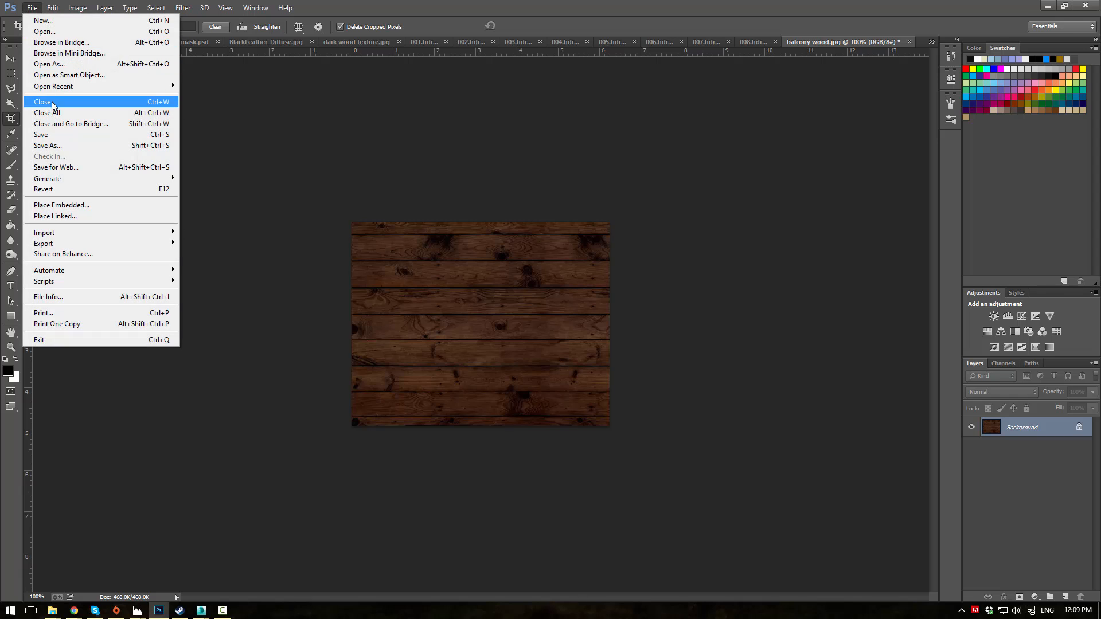
left_click(51, 136)
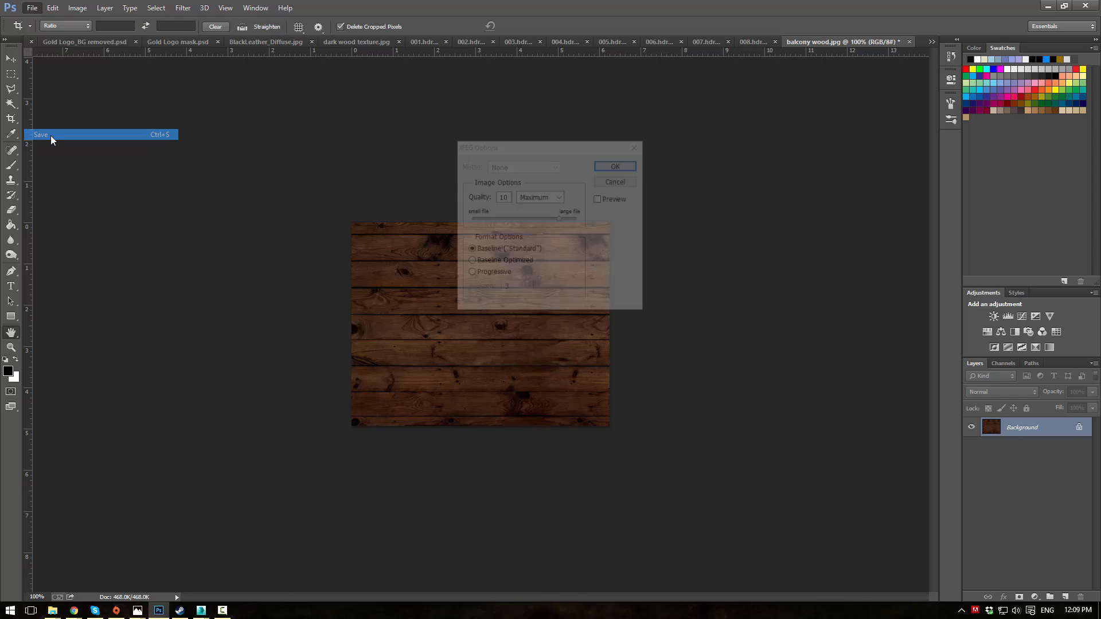
left_click(614, 168)
left_click(1052, 4)
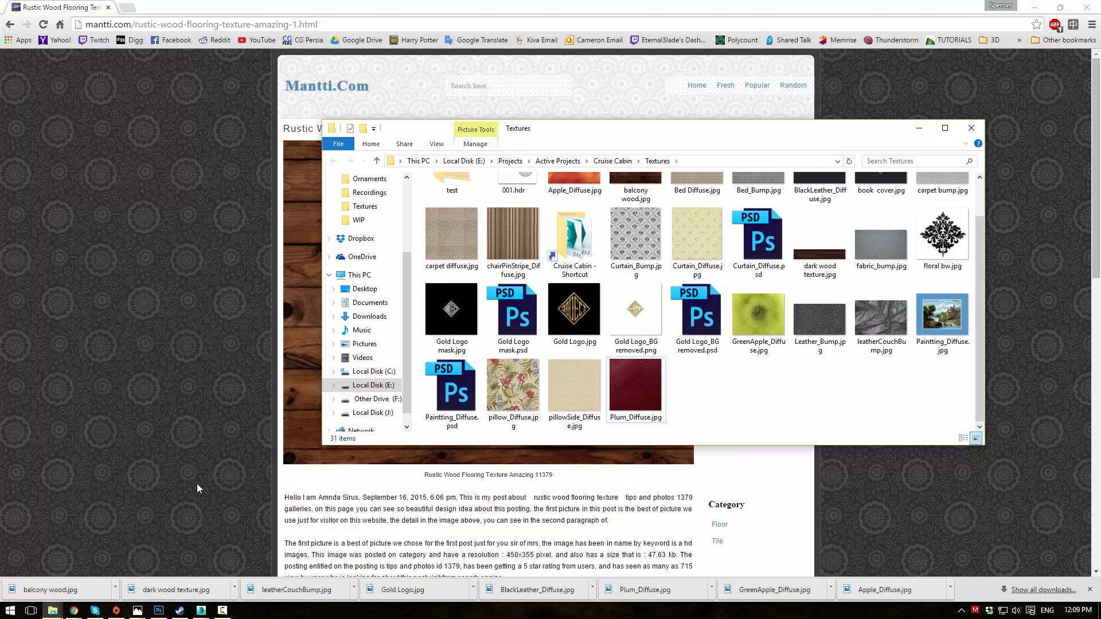
- Switch to 3ds Max and duplicate the dark wood VRayMtl together with its diffuse bitmap in the Slate Material Editor
left_click(201, 610)
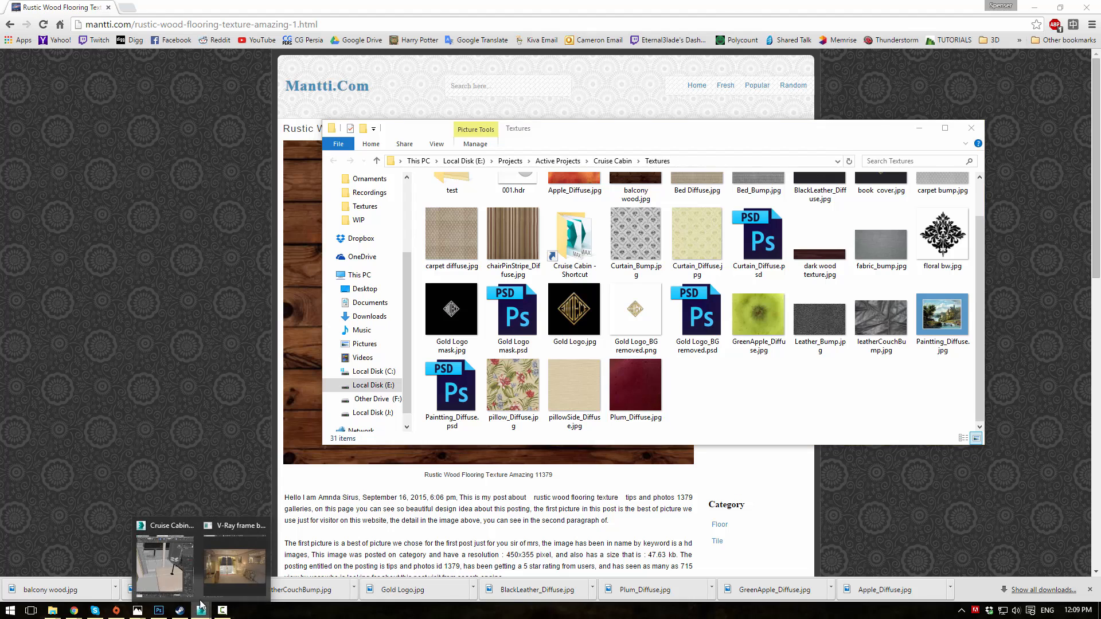
left_click(185, 574)
middle_click_drag(329, 285, 256, 472)
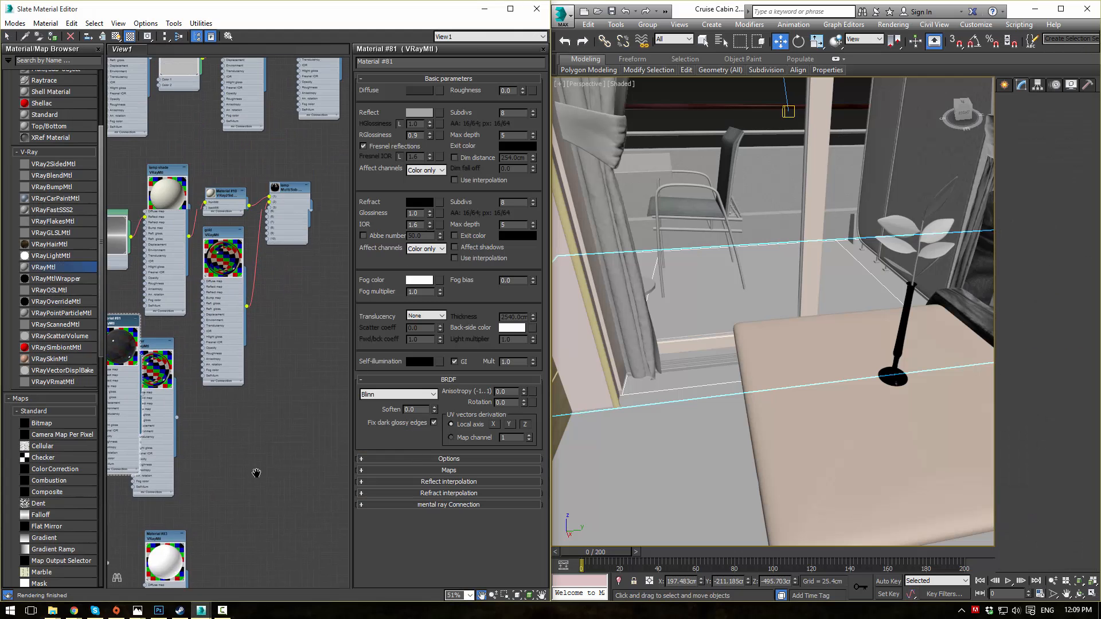
middle_click_drag(241, 287, 196, 508)
scroll(196, 507, "down", 1)
middle_click_drag(241, 211, 282, 410)
mouse_move(244, 254)
middle_mouse_down()
mouse_move(273, 458)
mouse_move(255, 439)
middle_mouse_up()
middle_click_drag(251, 206, 185, 406)
mouse_move(280, 270)
middle_mouse_down()
mouse_move(192, 216)
mouse_move(233, 233)
middle_mouse_up()
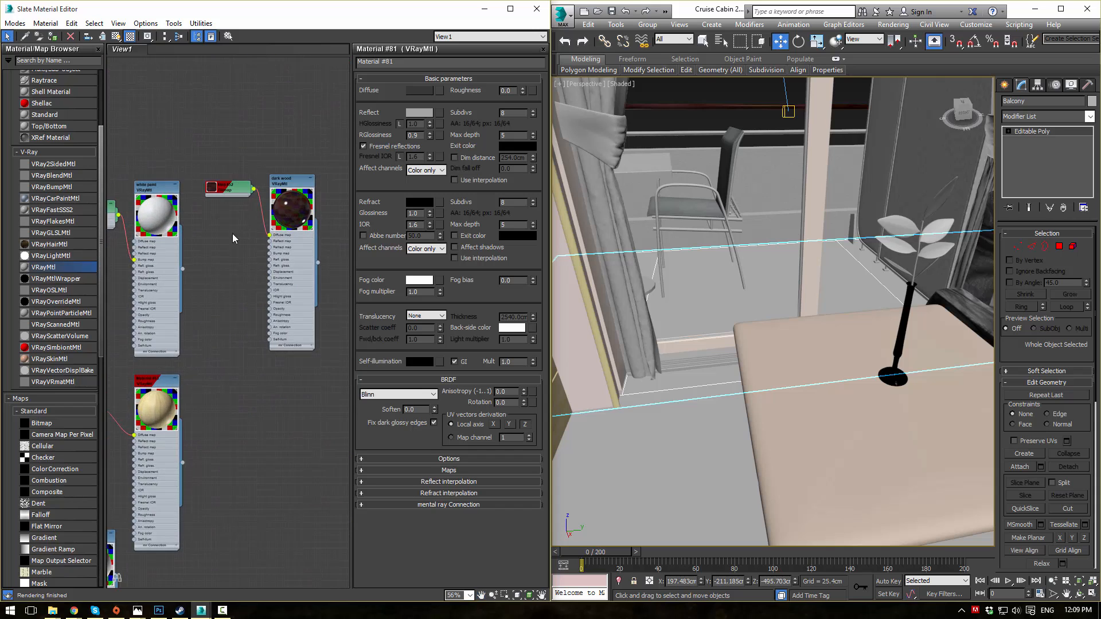
scroll(273, 225, "up", 5)
left_click_drag(268, 144, 420, 166, "shift")
- Reposition the copied VRayMtl node beside its bitmap and rename the material "wood floor"
middle_click_drag(335, 172, 201, 181)
left_click_drag(275, 180, 301, 133)
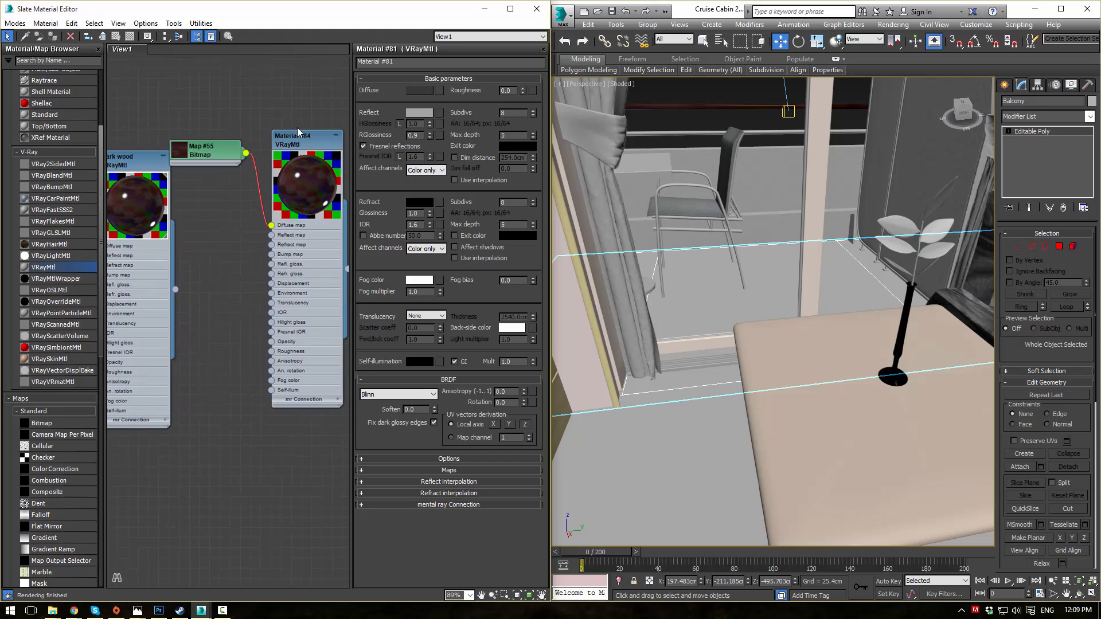
double_click(313, 137)
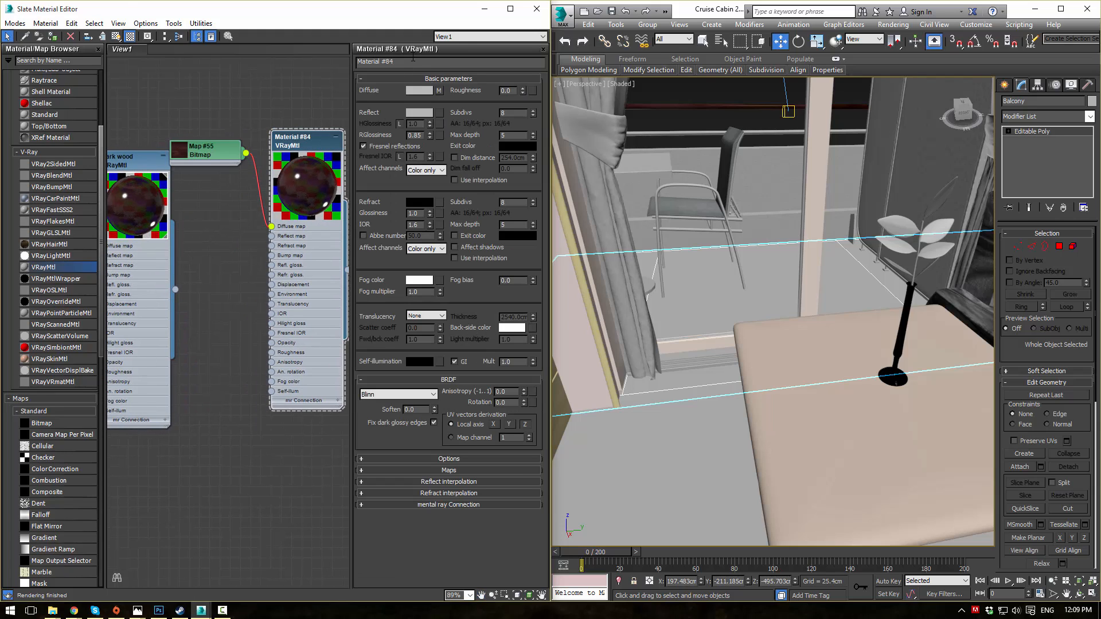
type("wood floor")
- Replace the image in the wood floor material's diffuse bitmap with balcony wood.jpg
double_click(203, 150)
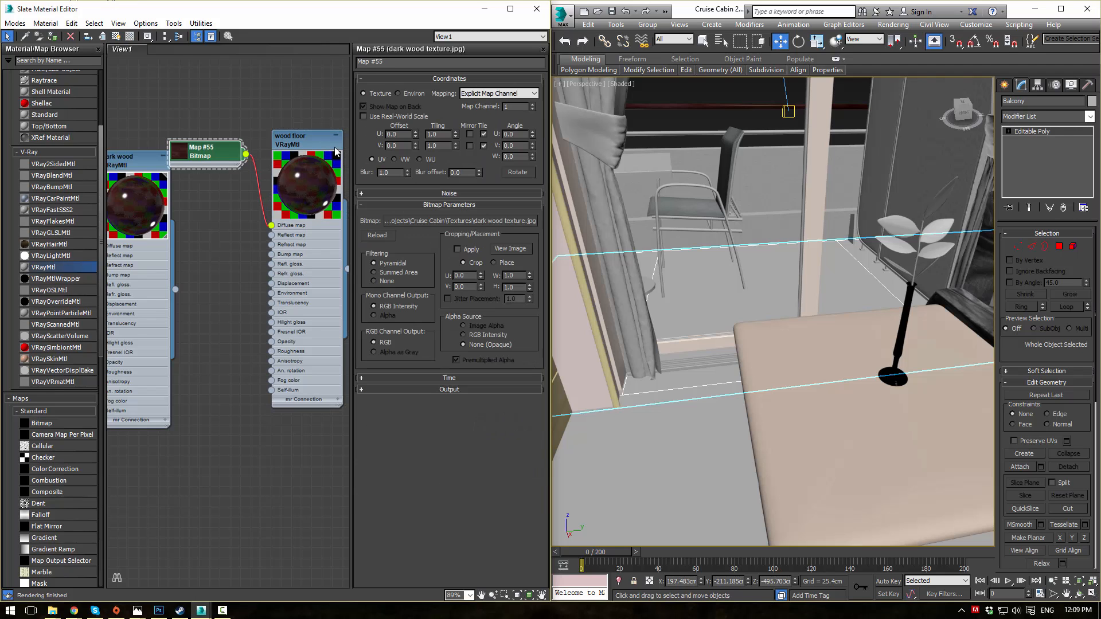
left_click(445, 220)
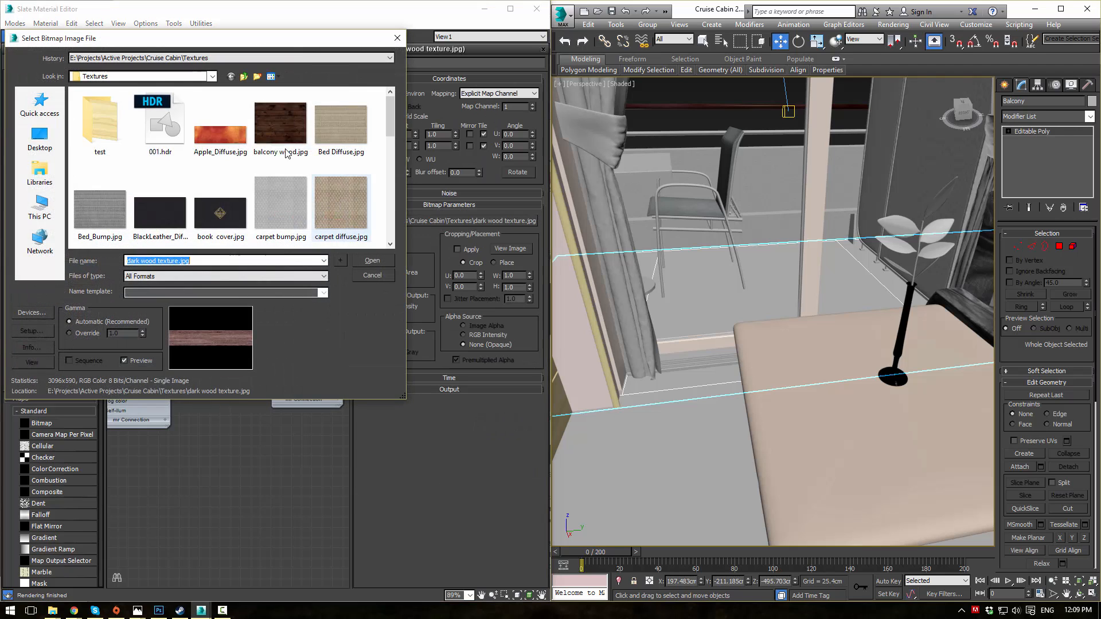
left_click(280, 123)
left_click(371, 263)
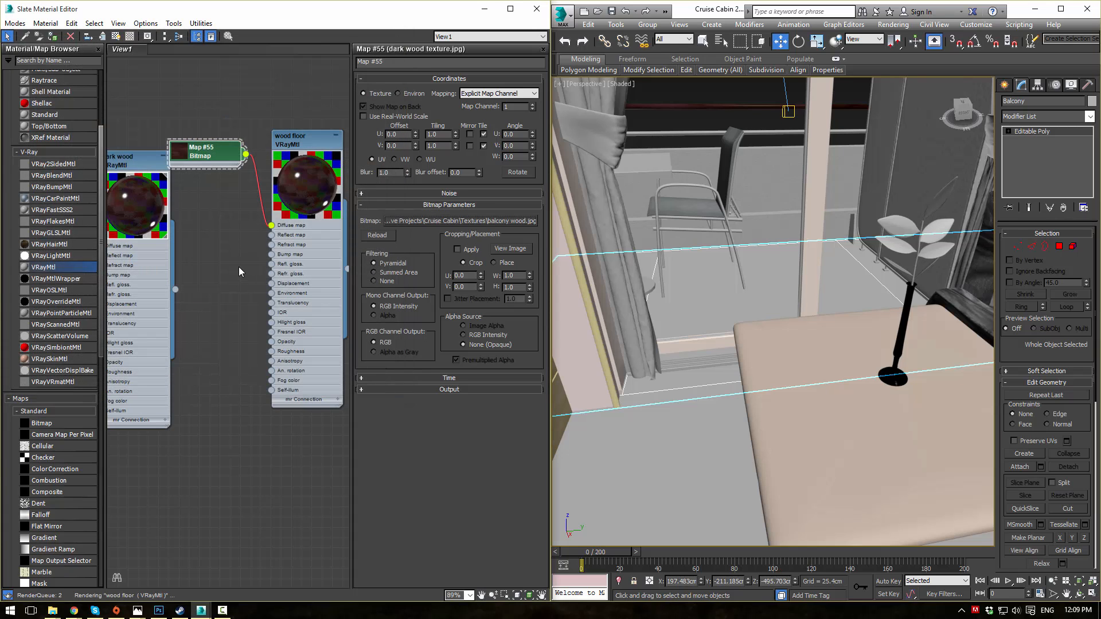
- Assign the wood floor material to the balcony and show its balcony wood.jpg texture in the viewport
left_click_drag(174, 149, 193, 128)
left_click_drag(267, 141, 288, 121)
left_click(288, 125)
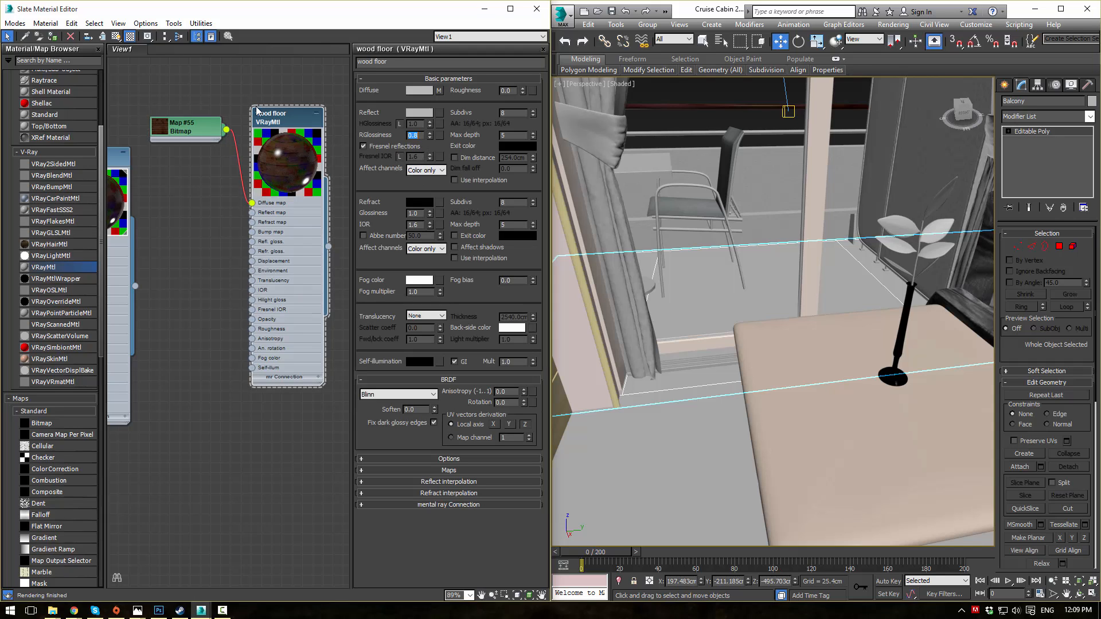
middle_click_drag(256, 225, 240, 250)
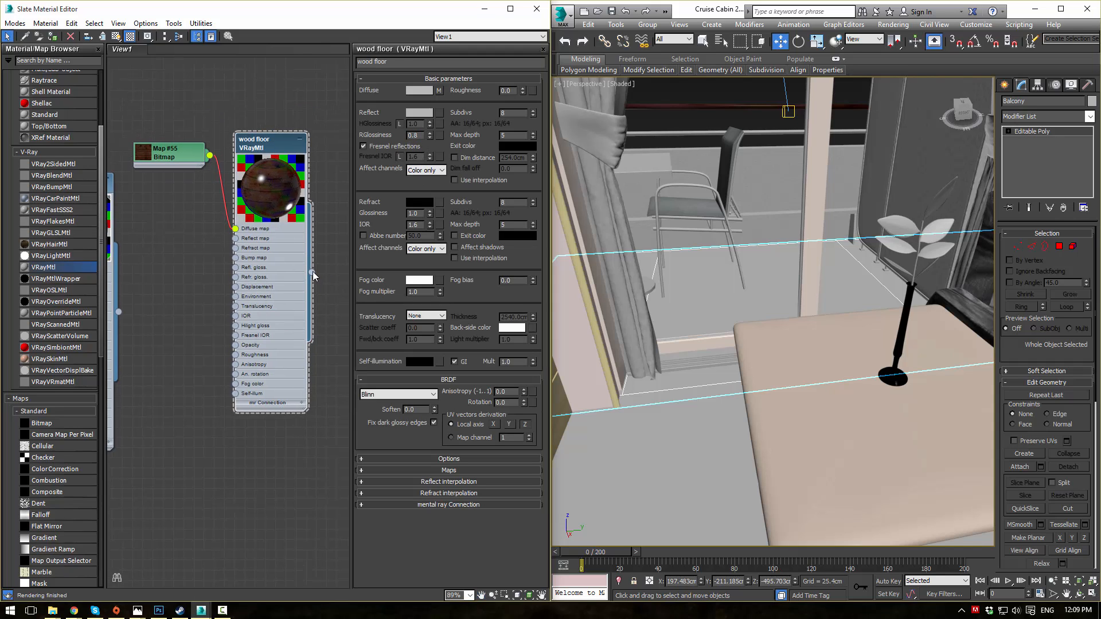
left_click_drag(313, 274, 635, 303)
left_click_drag(707, 290, 708, 291)
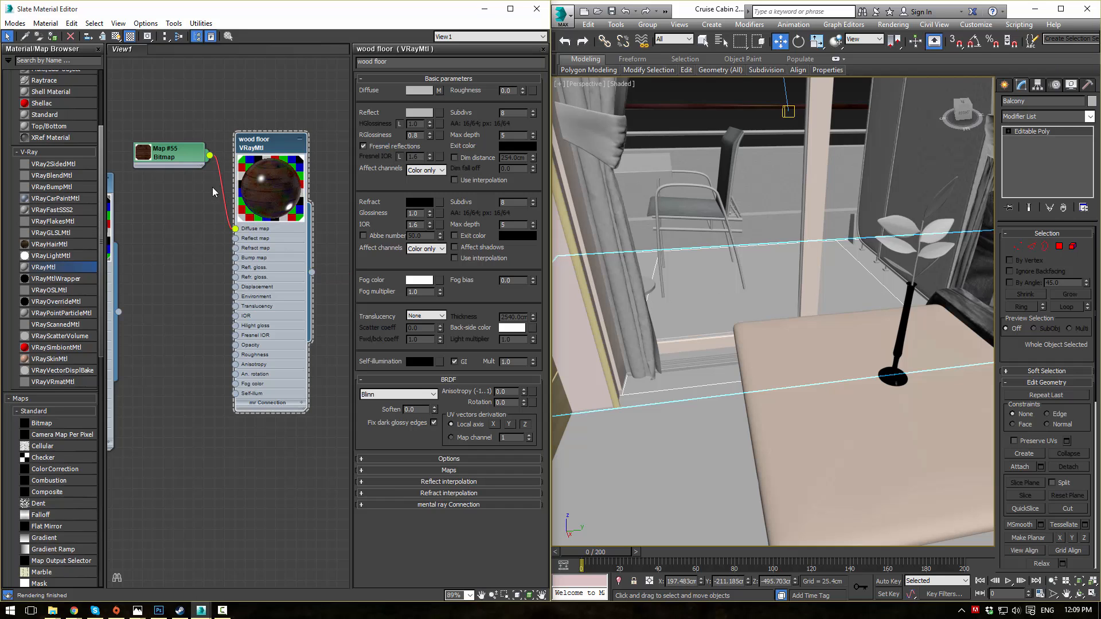
double_click(173, 159)
left_click(116, 36)
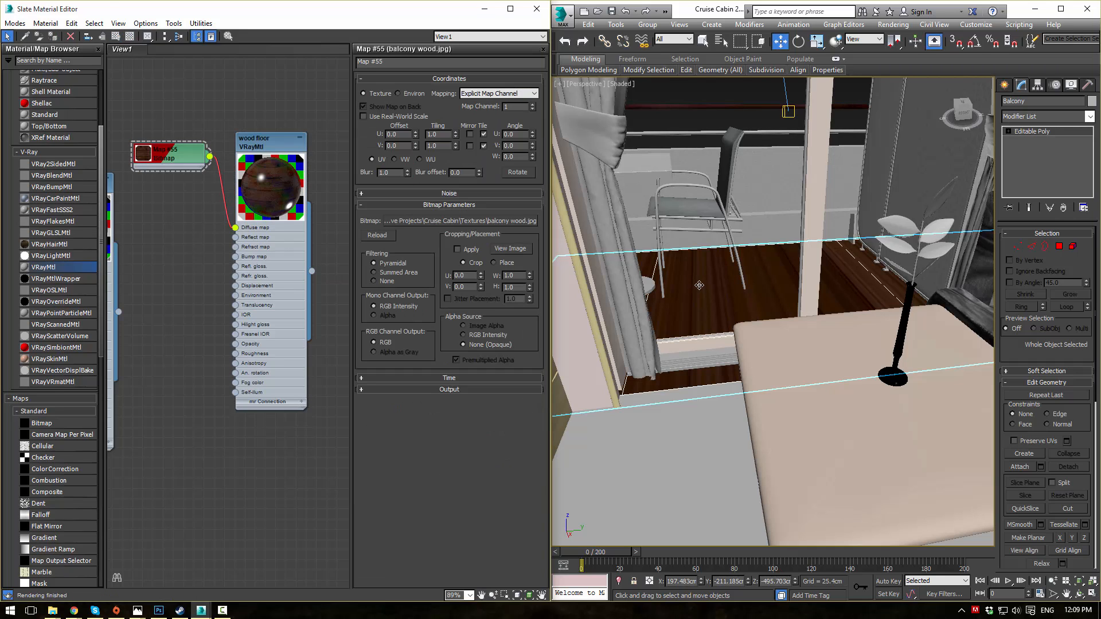
- Add a UVW Map modifier to the balcony and set its mapping to Box
left_click(1092, 117)
key("u")
key("u")
key("Return")
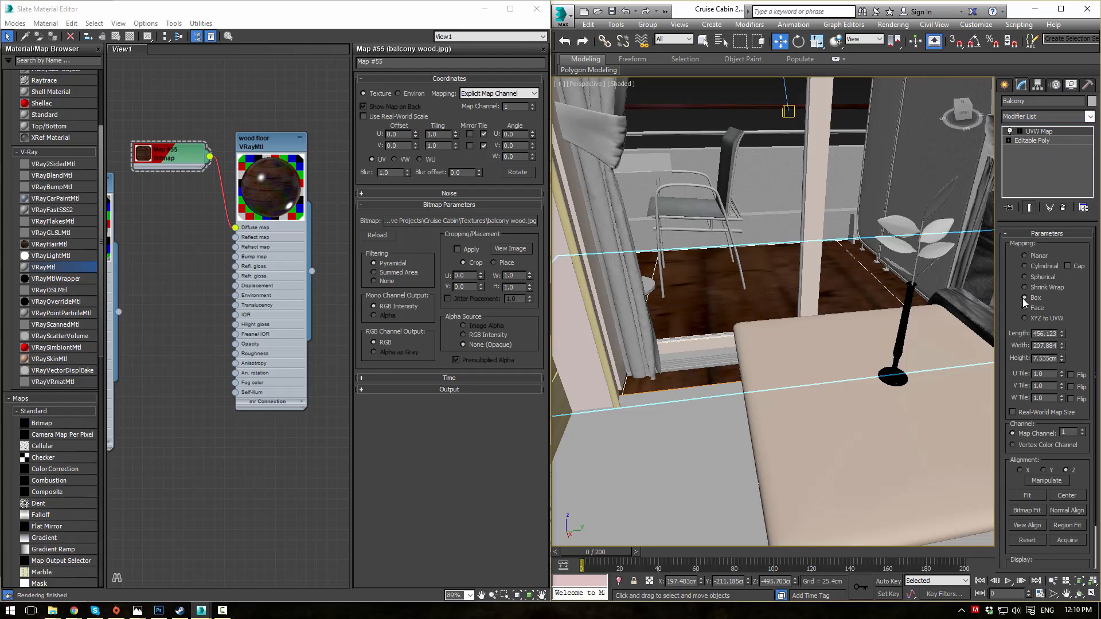
- Rotate the balcony's UVW Map gizmo with angle snap on to change the direction of the wood planks
left_click(1020, 132)
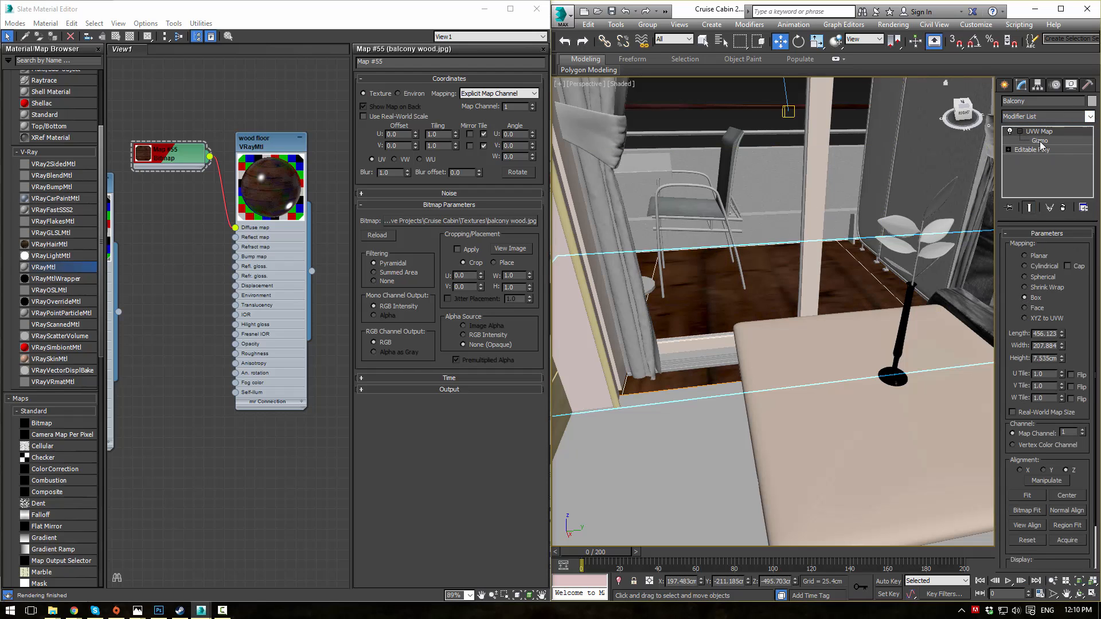
left_click(1040, 140)
key("e")
left_click_drag(848, 281, 775, 299)
key("ctrl+z")
key("a")
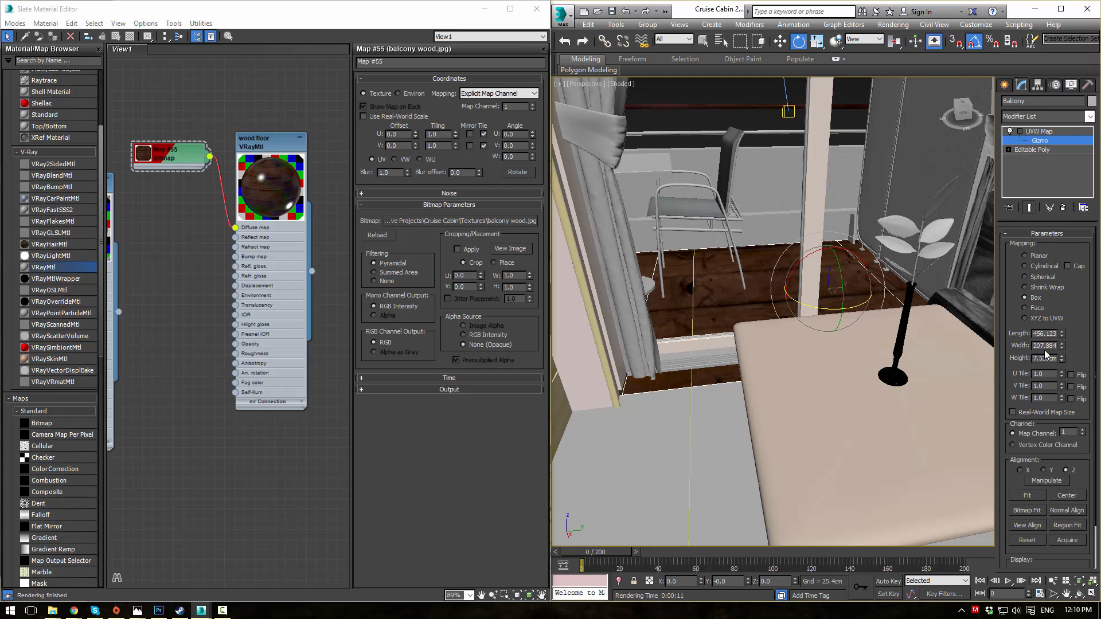
- Set the balcony mapping to about 381.5 length, 384.6 width and 9.1 cm height, with U tile 1.14 and V tile 3.09
left_click_drag(1061, 377, 1050, 266)
left_click_drag(1060, 338, 1064, 297)
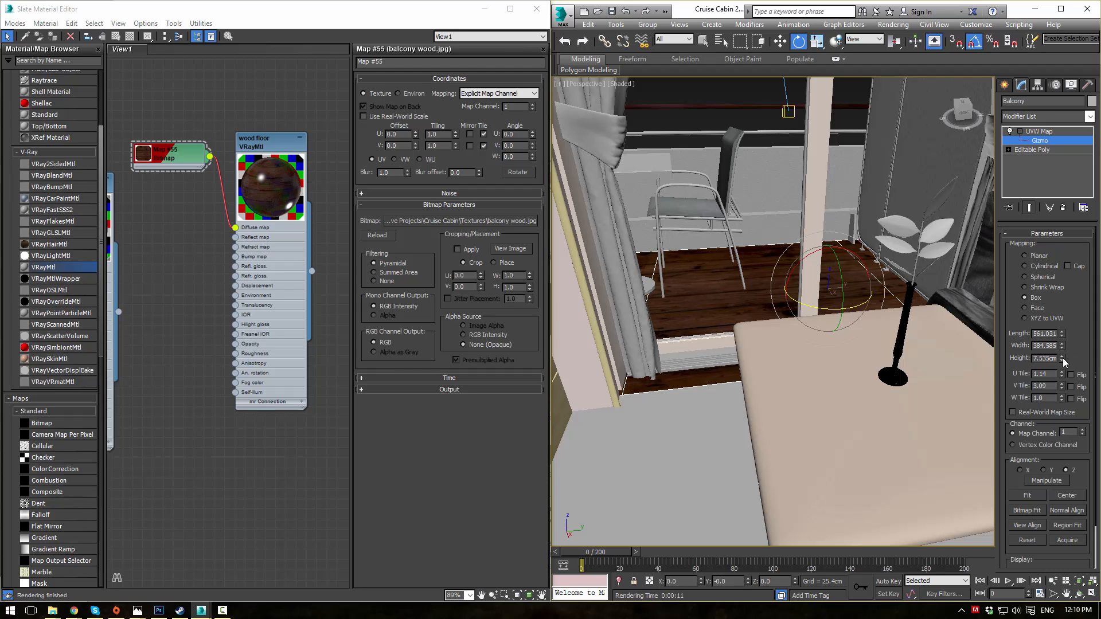
left_click_drag(1062, 338, 1059, 352)
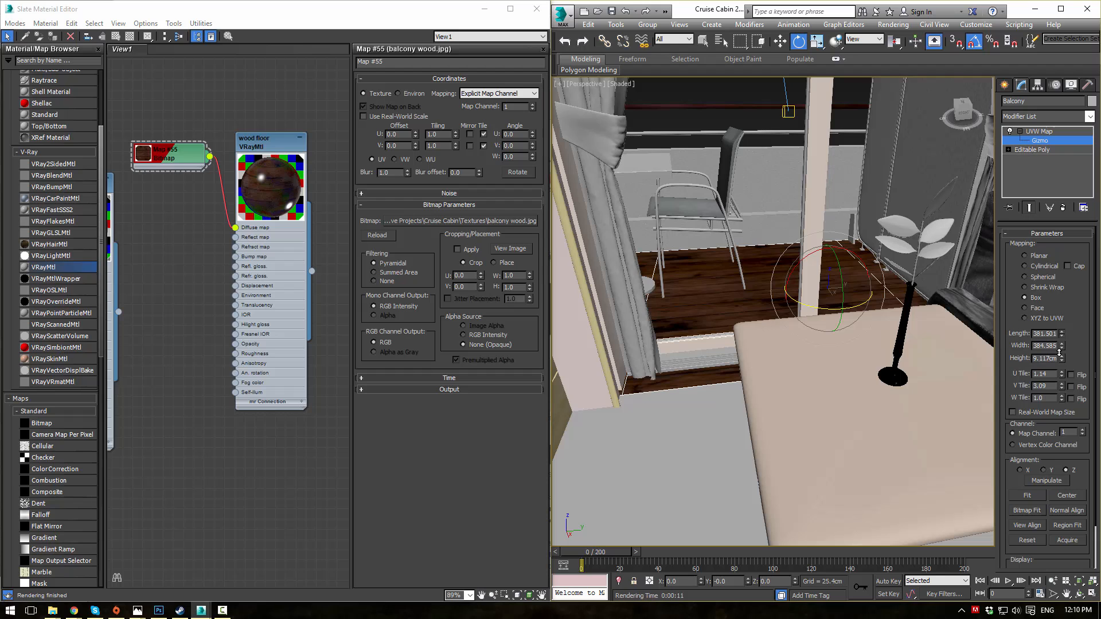
left_click(1036, 132)
left_click(711, 88)
middle_click_drag(740, 178, 743, 224)
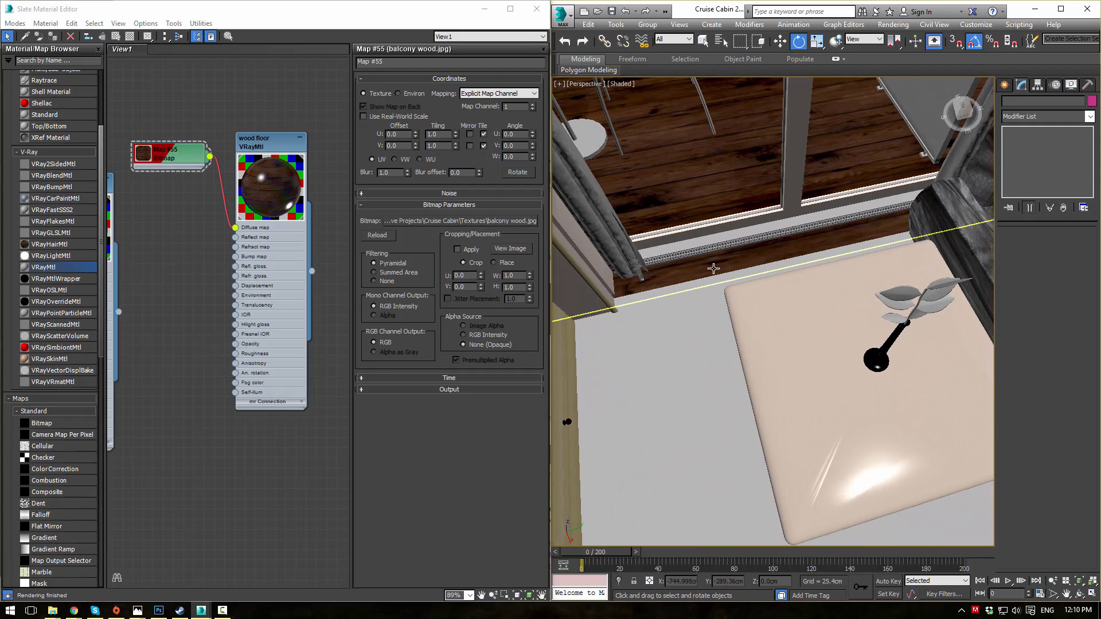
- Add an Edit Poly modifier above the UVW Map on the balcony and enter polygon-level editing
left_click(769, 128)
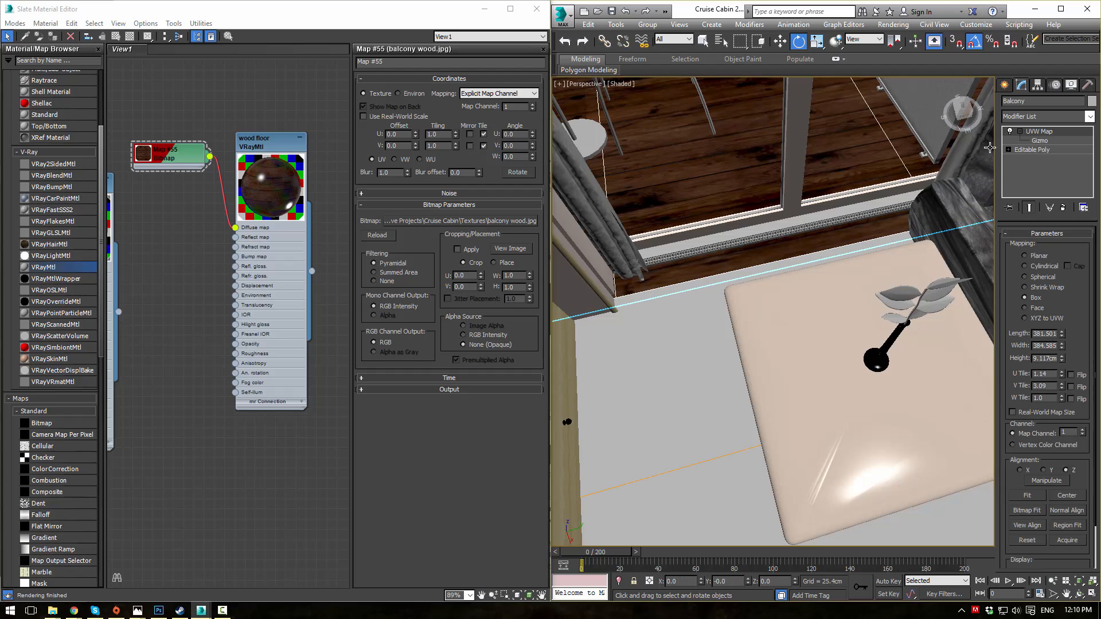
left_click(1089, 116)
key("e")
key("e")
key("e")
key("e")
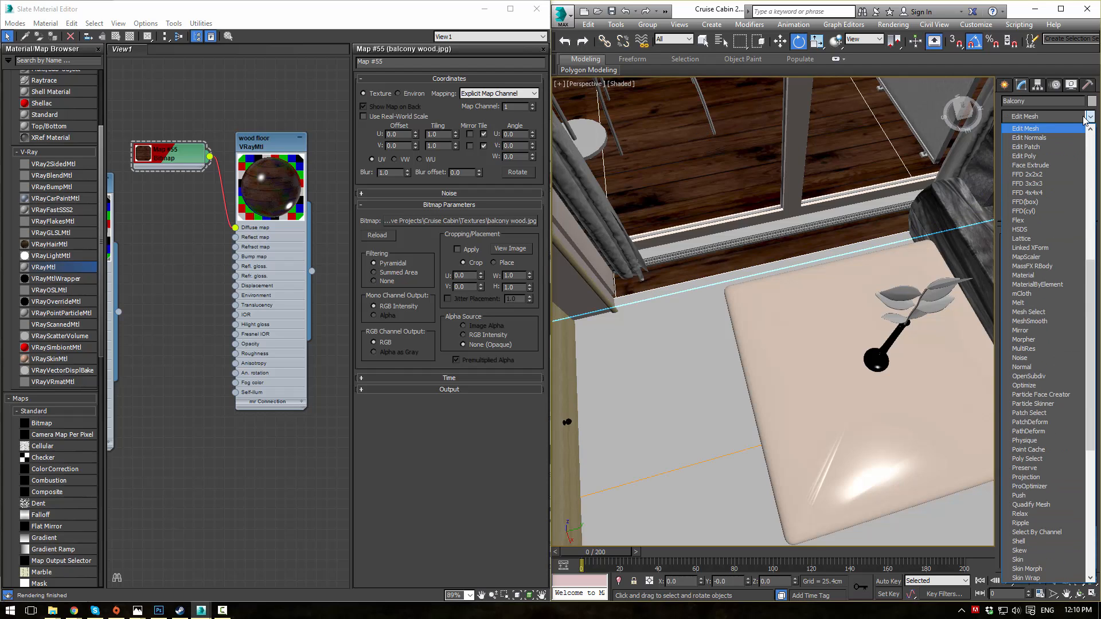
key("Return")
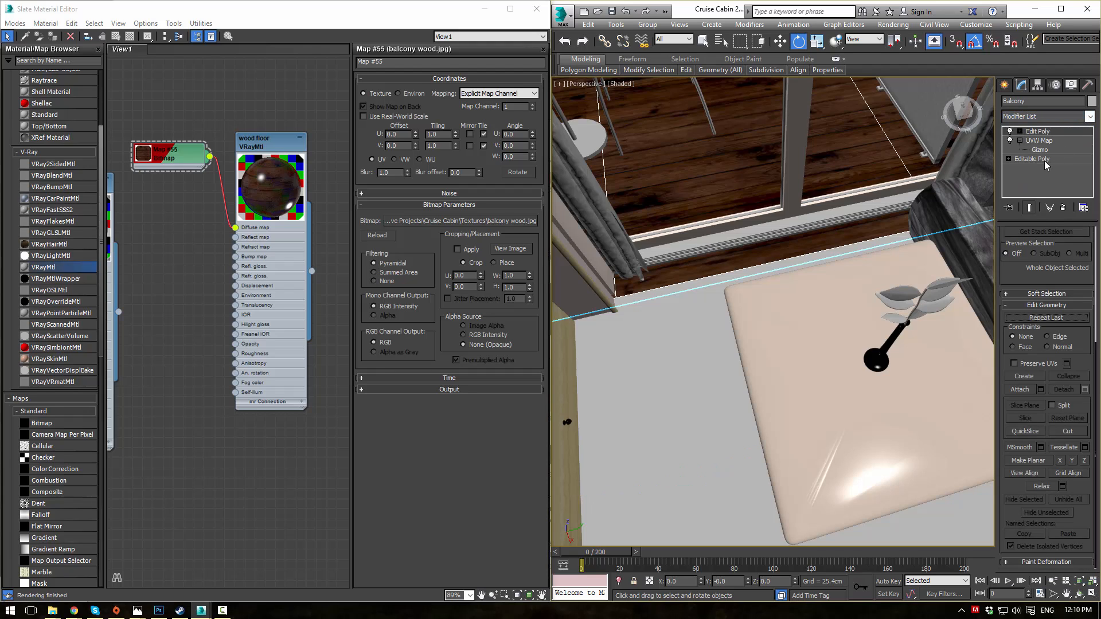
left_click(1019, 132)
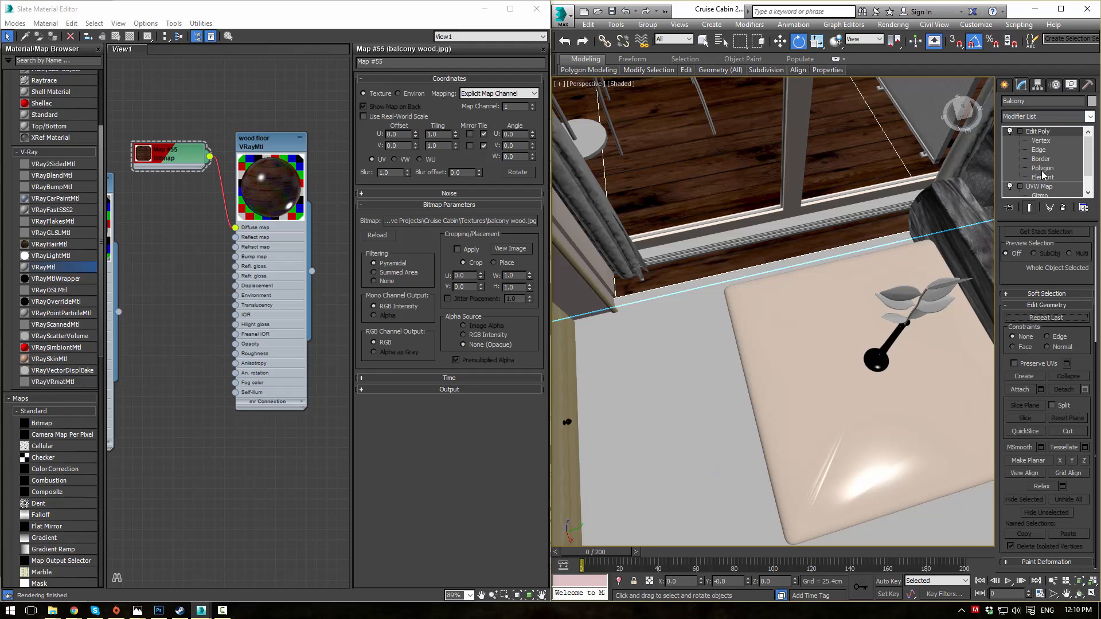
left_click(1042, 168)
left_click(905, 226)
middle_click_drag(851, 223, 755, 236, "alt")
scroll(763, 234, "down", 3)
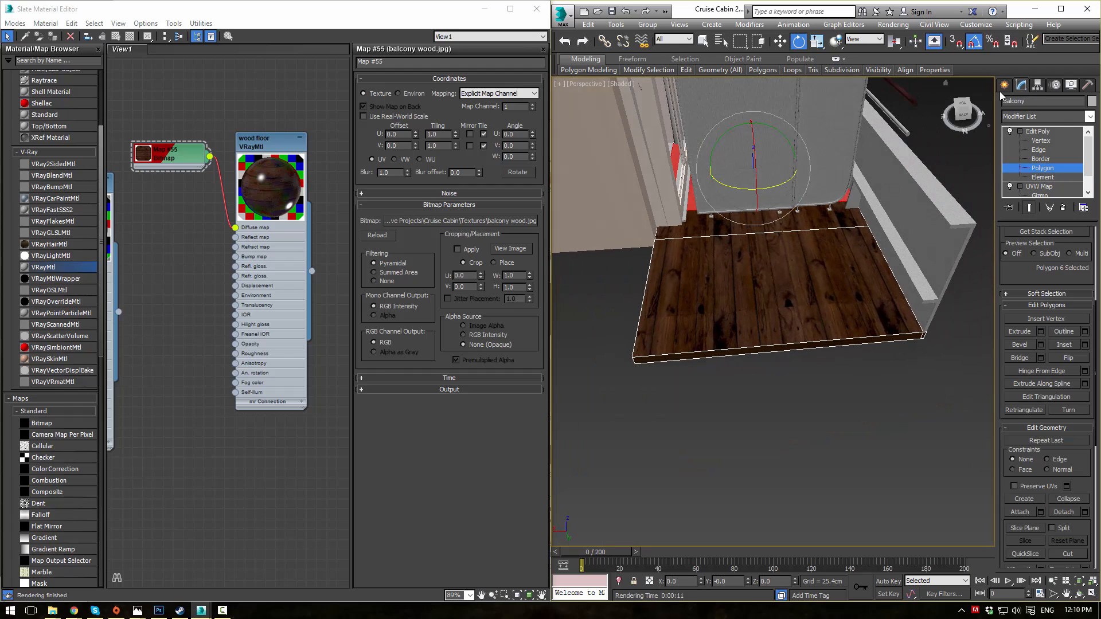
- Connect the balcony floor's crosswise edges with a new edge loop and move it to the line of the cabin's outer wall
left_click(1039, 150)
middle_click_drag(737, 234, 730, 199, "alt")
scroll(730, 199, "down", 2)
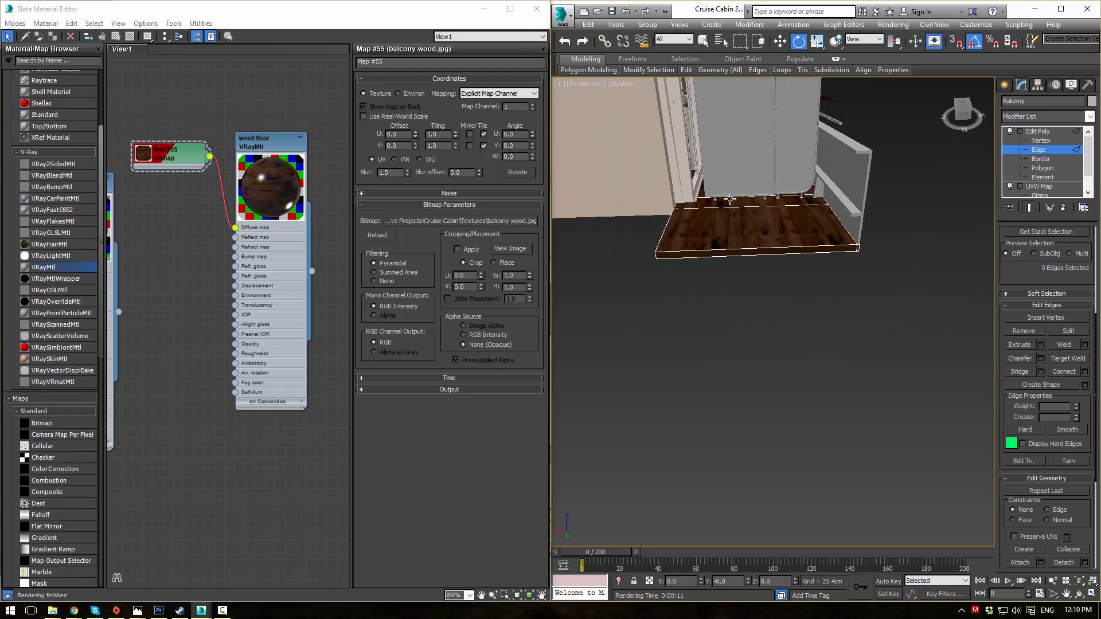
key("F3")
middle_click_drag(748, 147, 724, 97, "alt")
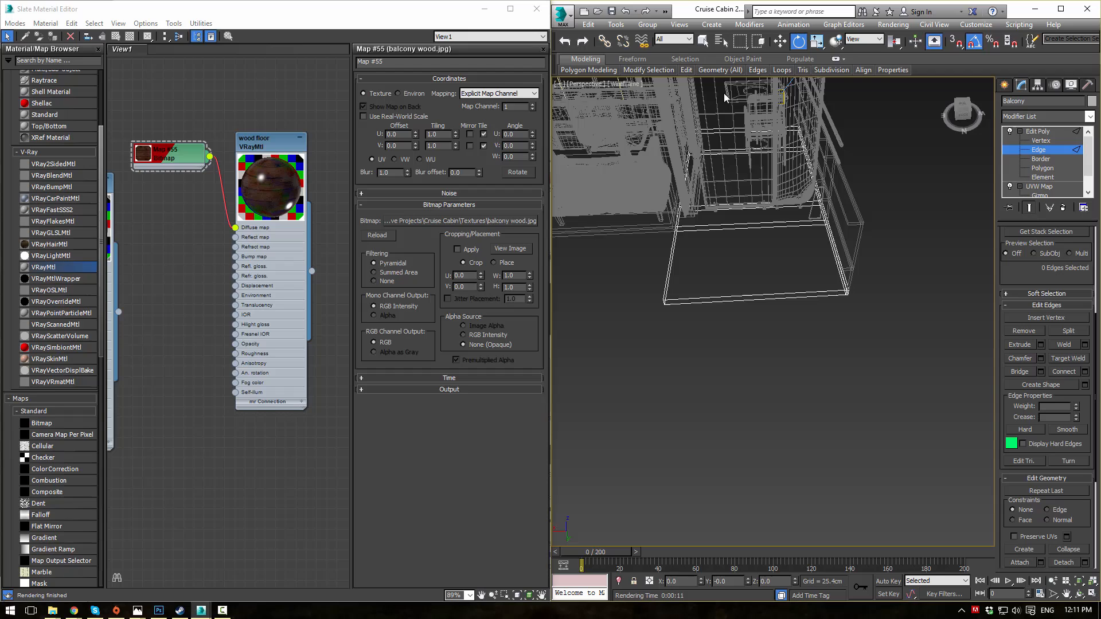
left_click(728, 350)
left_click(1065, 372)
key("w")
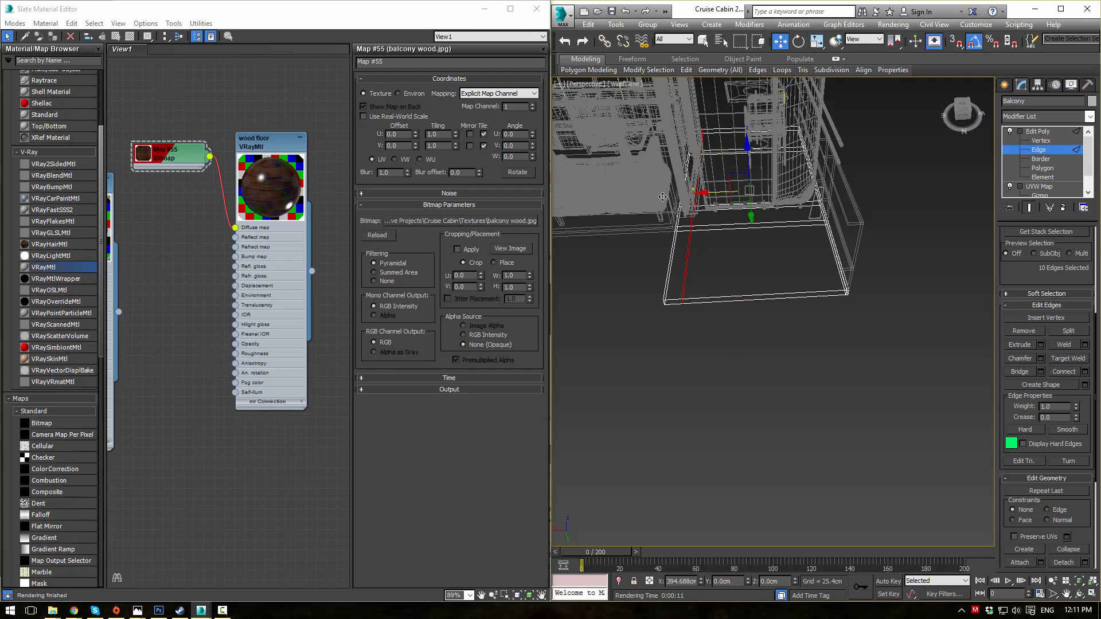
key("F3")
scroll(787, 233, "up", 5)
middle_click_drag(787, 232, 968, 227, "alt")
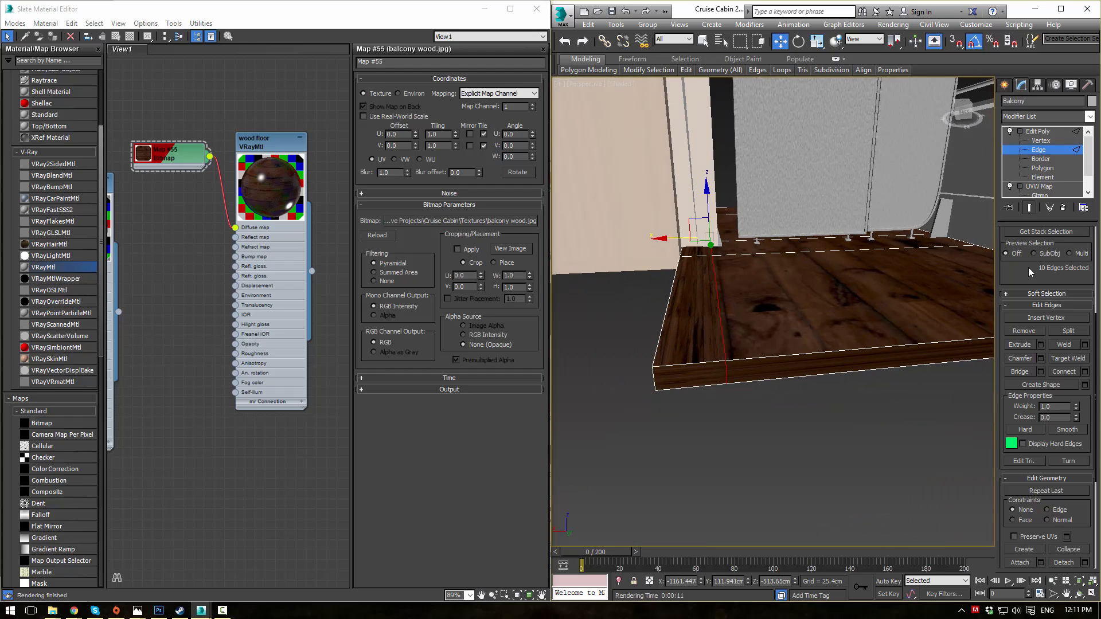
scroll(1029, 272, "up", 4)
- Select only the balcony floor polygons on the cabin side of the new edge loop and detach them as a separate object
left_click(1059, 304)
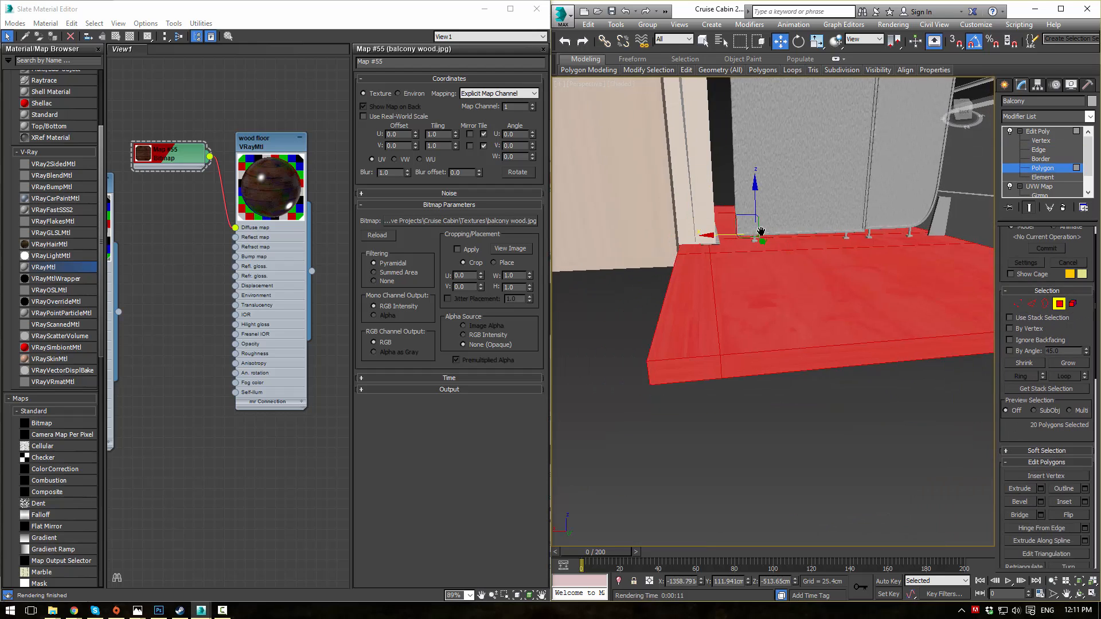
middle_click_drag(917, 241, 894, 195, "alt")
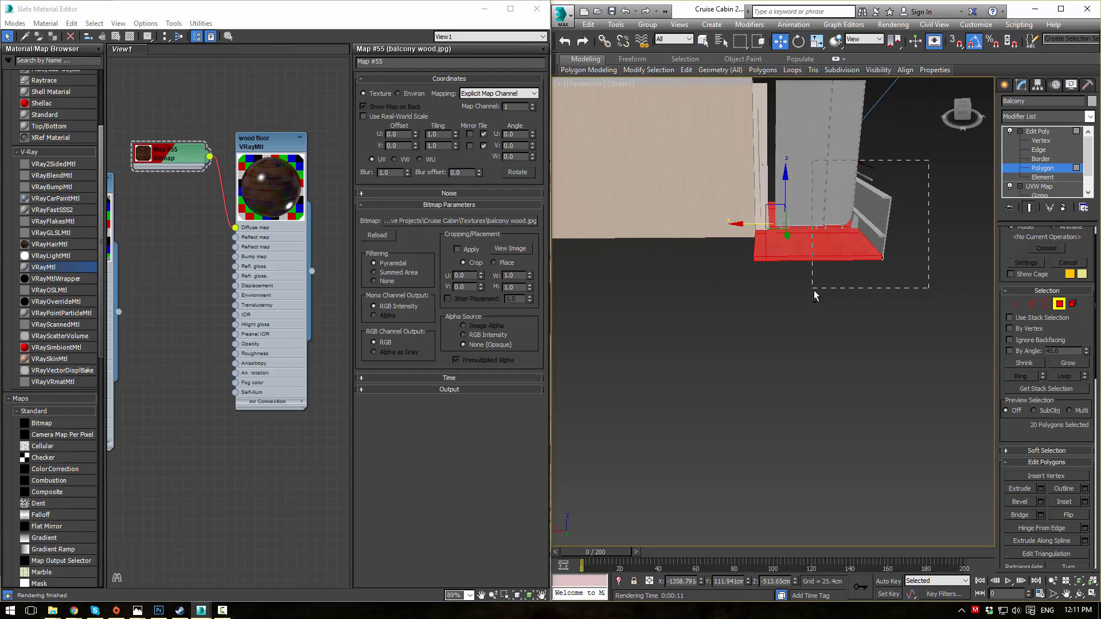
left_click_drag(814, 291, 812, 293, "alt")
middle_click_drag(812, 292, 750, 286, "alt")
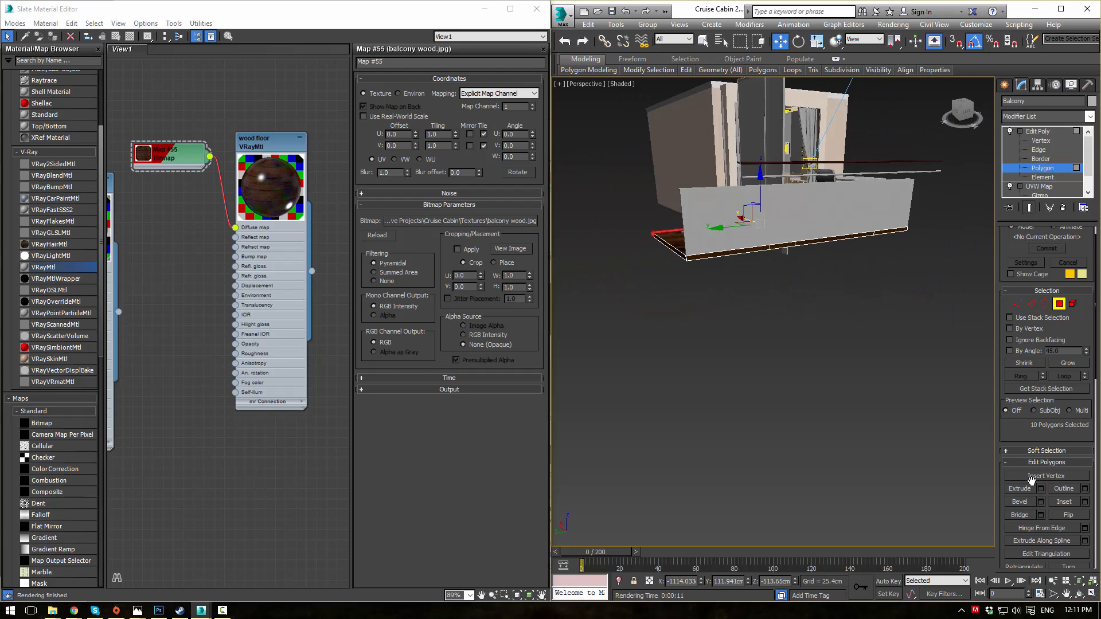
scroll(1073, 401, "down", 3)
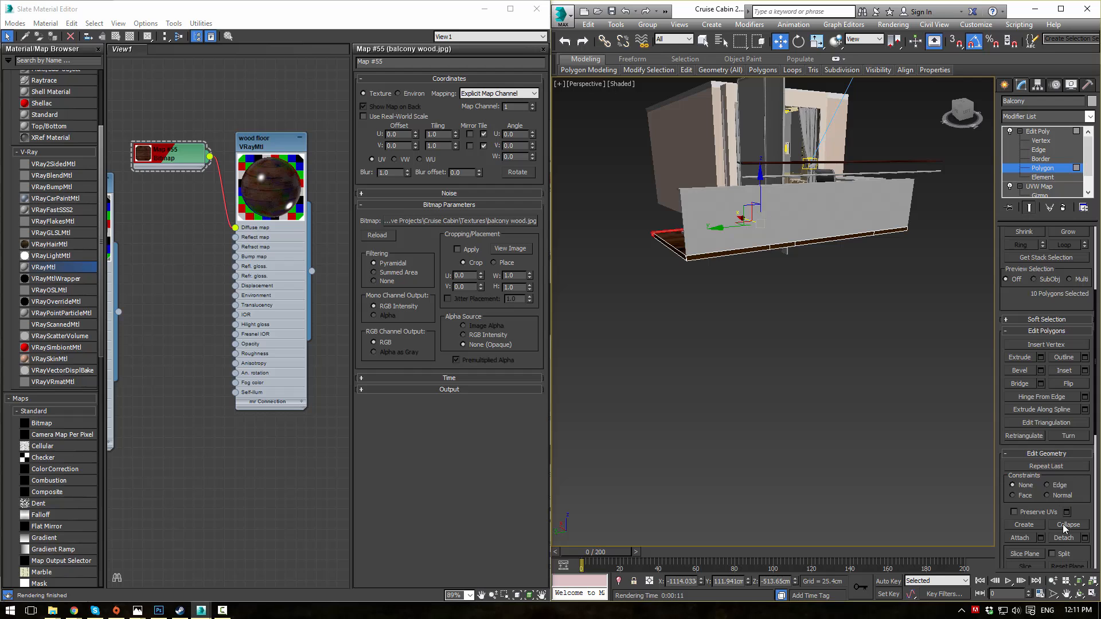
left_click(795, 336)
- Leave sub-object editing and apply the white paint material to the detached floor strip inside the sliding door
middle_click_drag(899, 270, 779, 325, "alt")
scroll(779, 325, "up", 10)
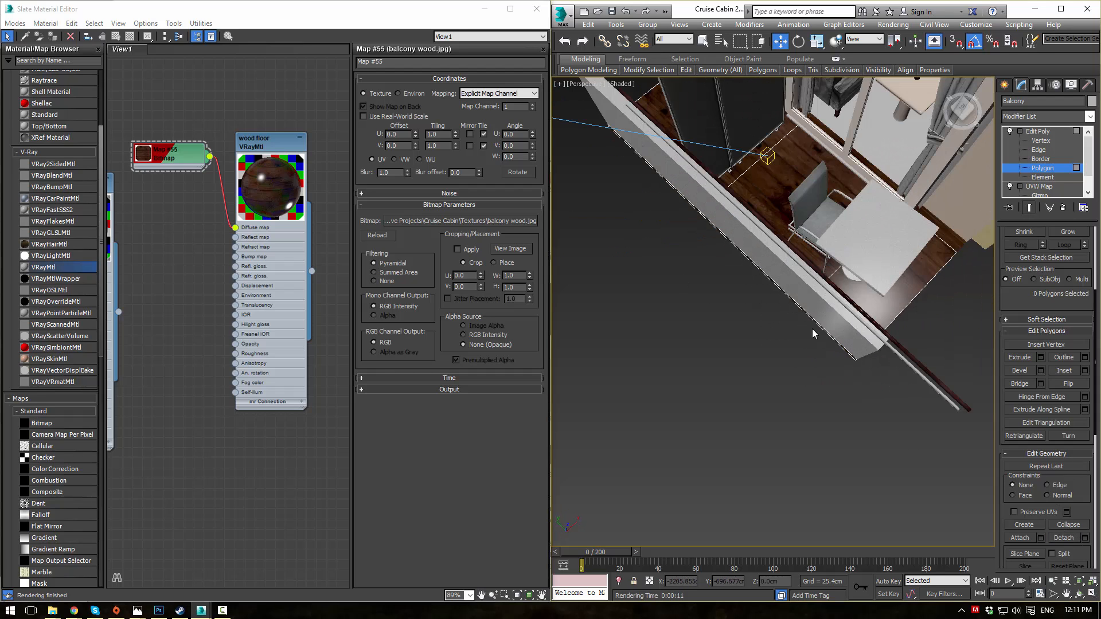
middle_click_drag(828, 266, 37, 258, "alt")
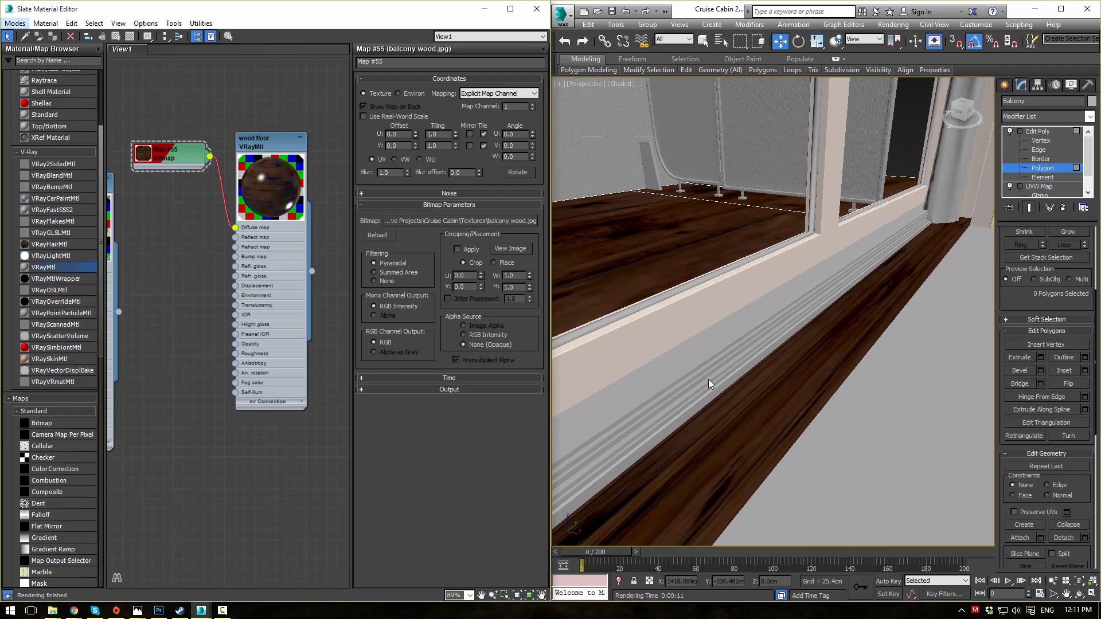
mouse_move(711, 383)
middle_mouse_down("alt")
mouse_move(746, 375)
mouse_move(710, 375)
middle_mouse_up("alt")
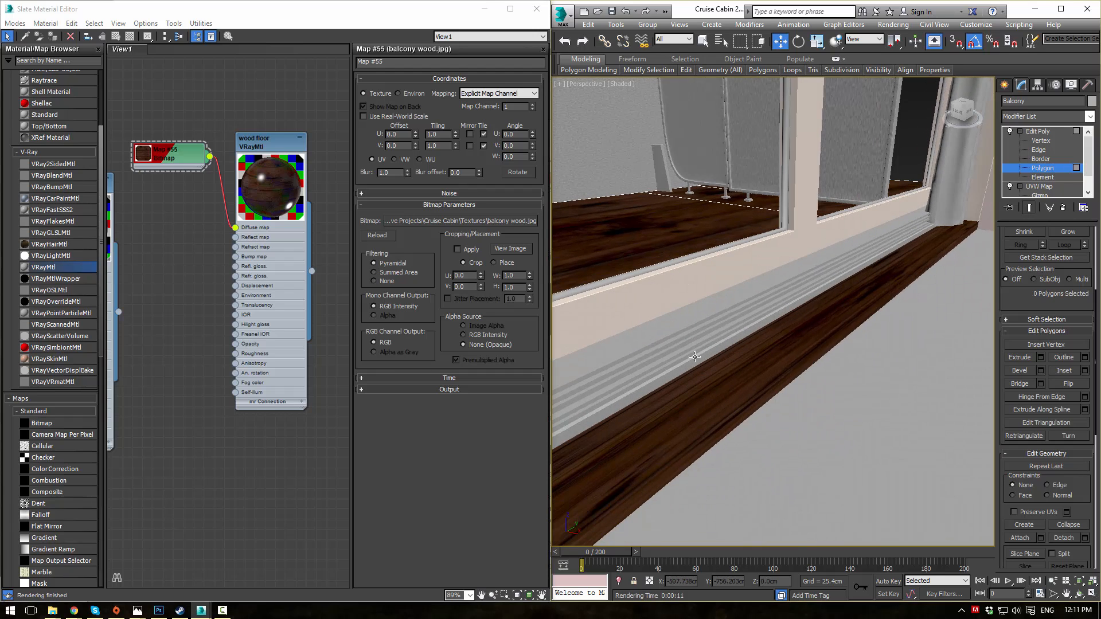
left_click(729, 311)
left_click(1050, 139)
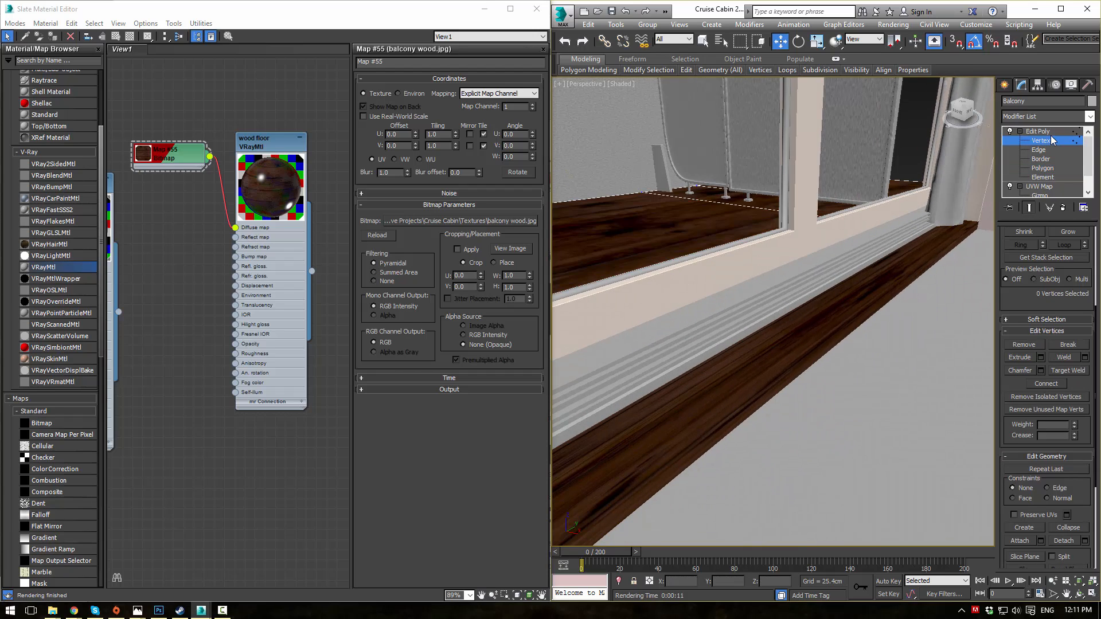
left_click(1050, 134)
left_click(840, 271)
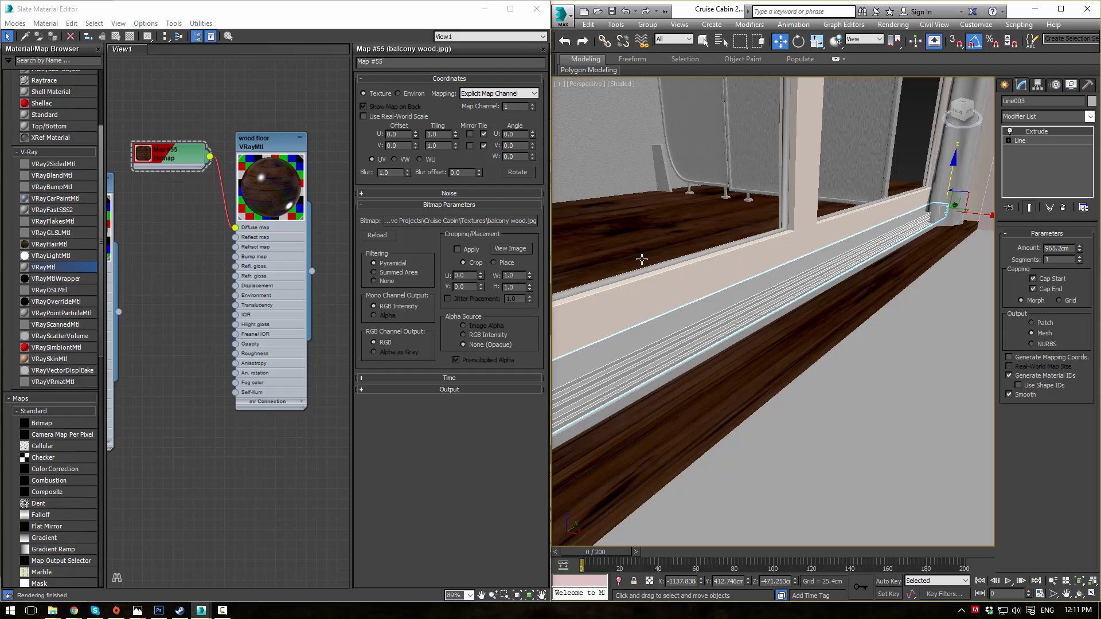
scroll(215, 174, "down", 6)
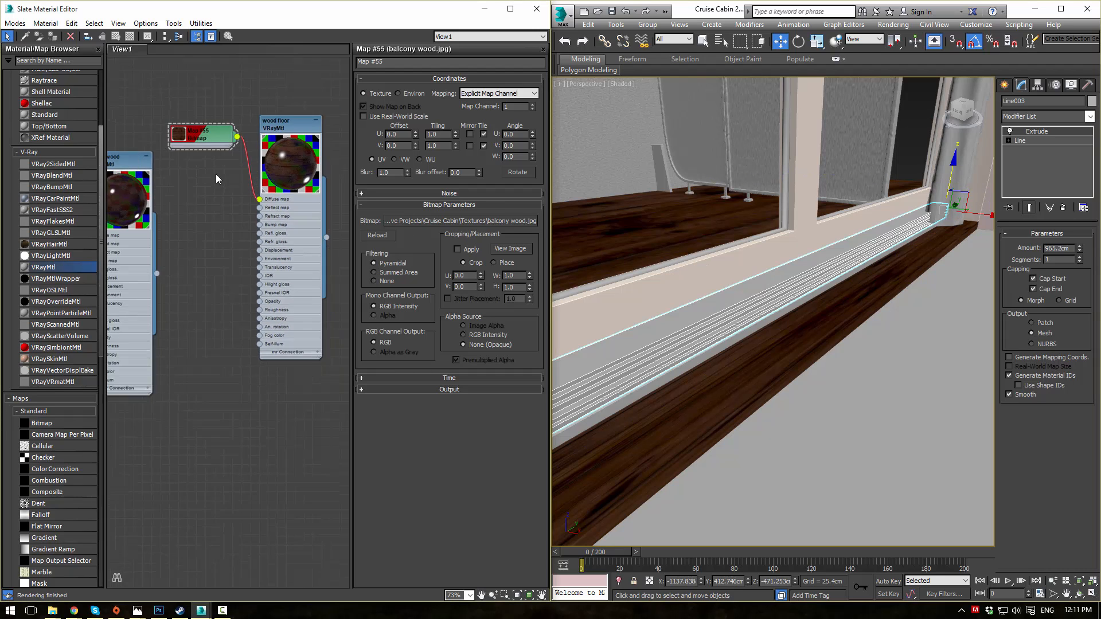
scroll(196, 279, "up", 5)
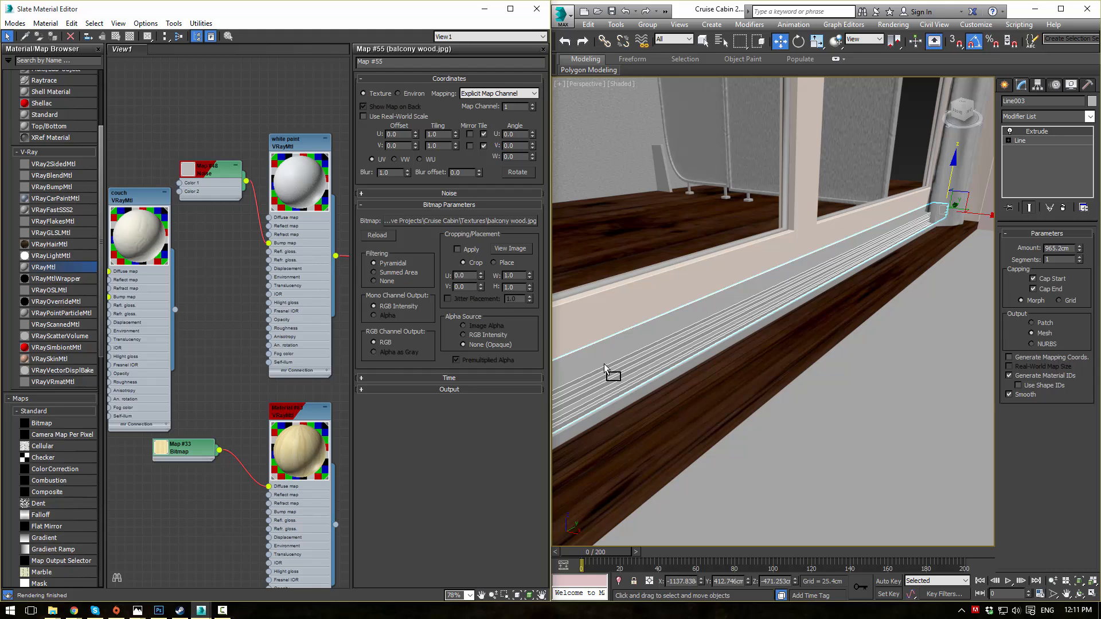
left_click_drag(336, 257, 634, 428)
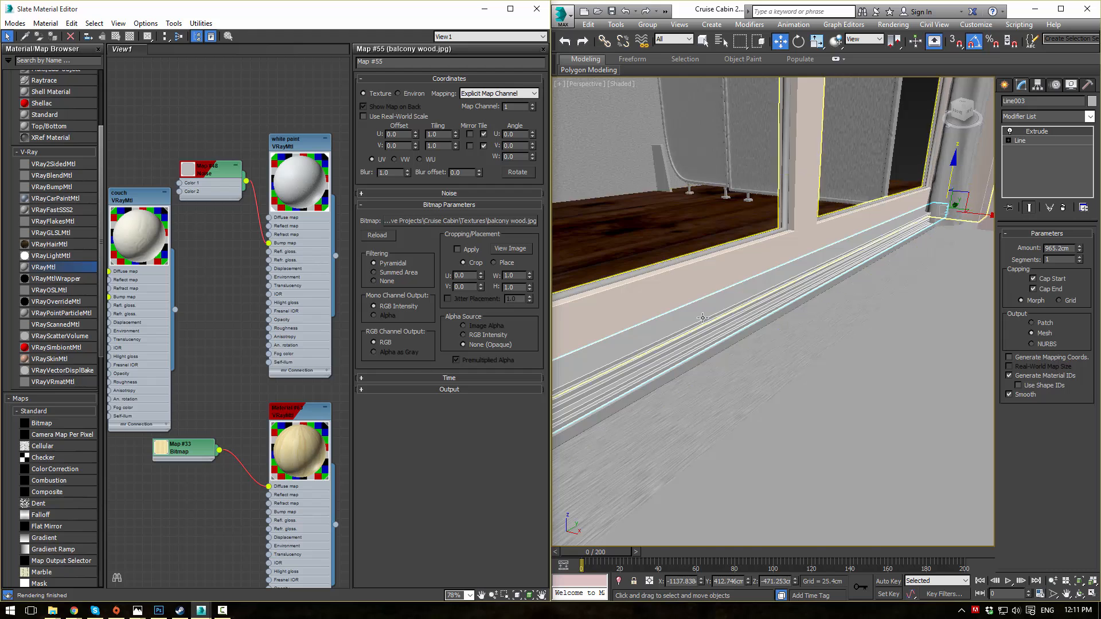
- Add a Box UVW Map to the detached floor strip, with about 82.1 cm length, 59.7 cm width and 15.3 cm height
scroll(779, 339, "up", 3)
middle_click_drag(877, 390, 814, 321)
left_click(903, 221)
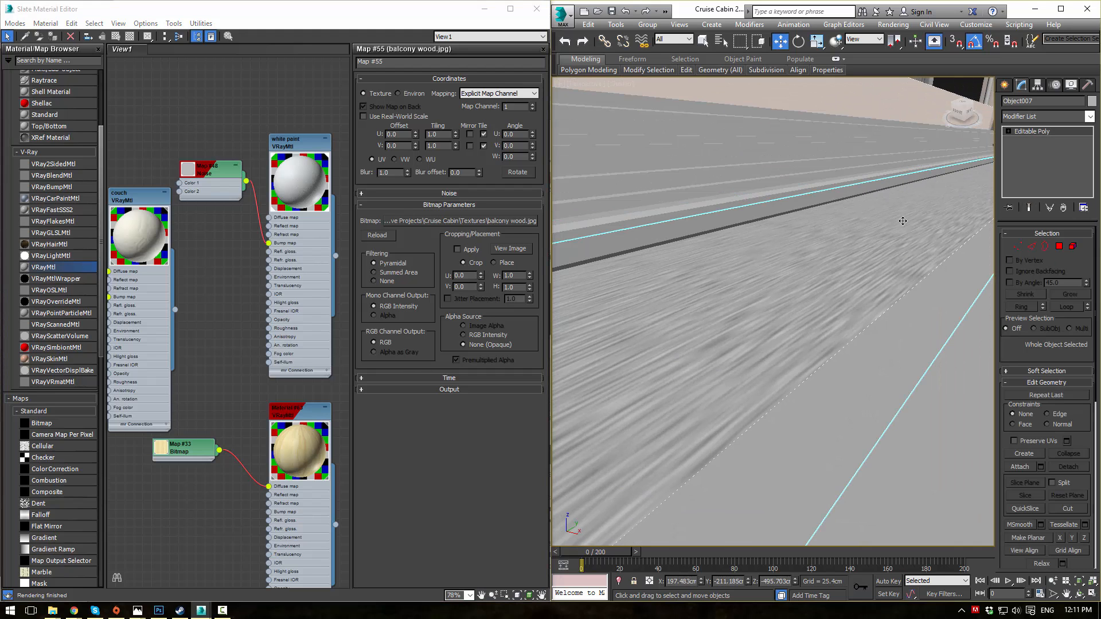
left_click(1086, 117)
key("u")
key("u")
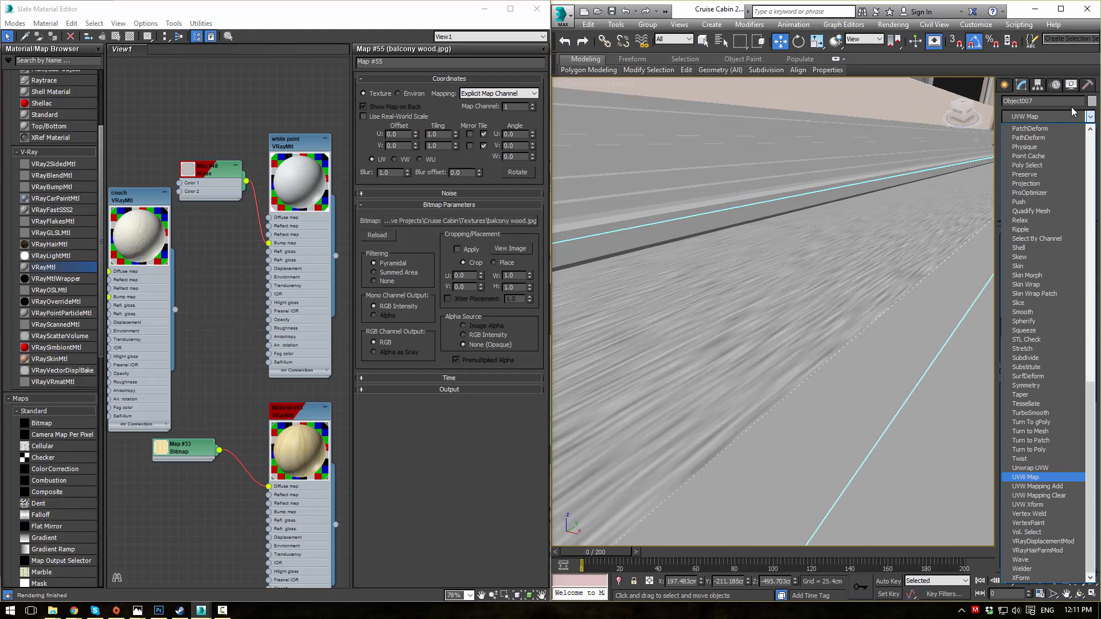
key("Return")
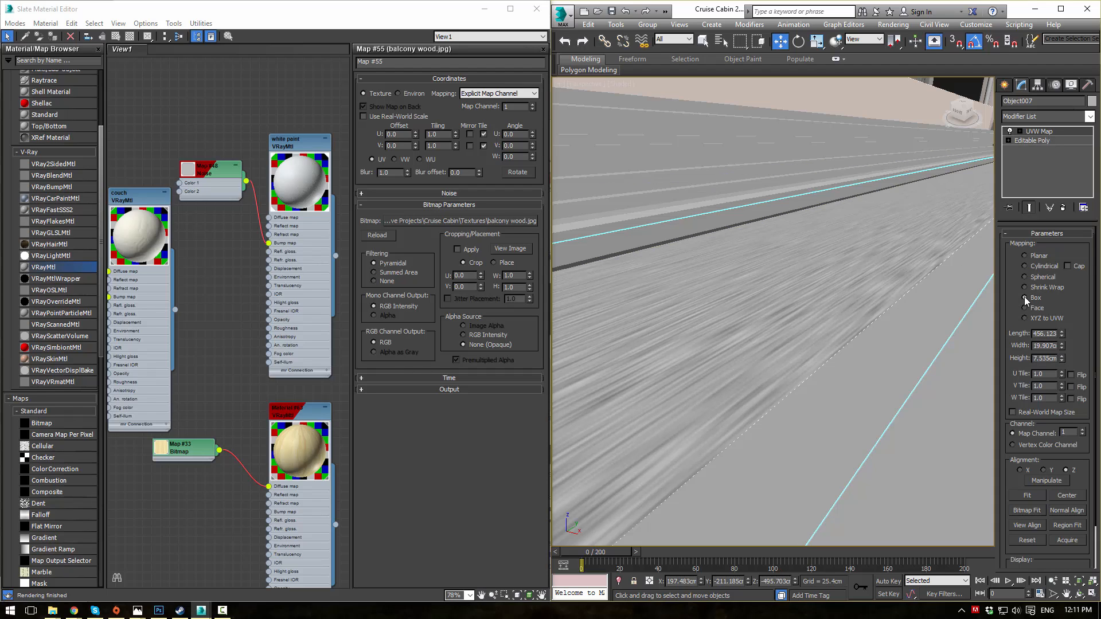
left_click_drag(1061, 346, 1078, 228)
left_click_drag(1063, 335, 1066, 363)
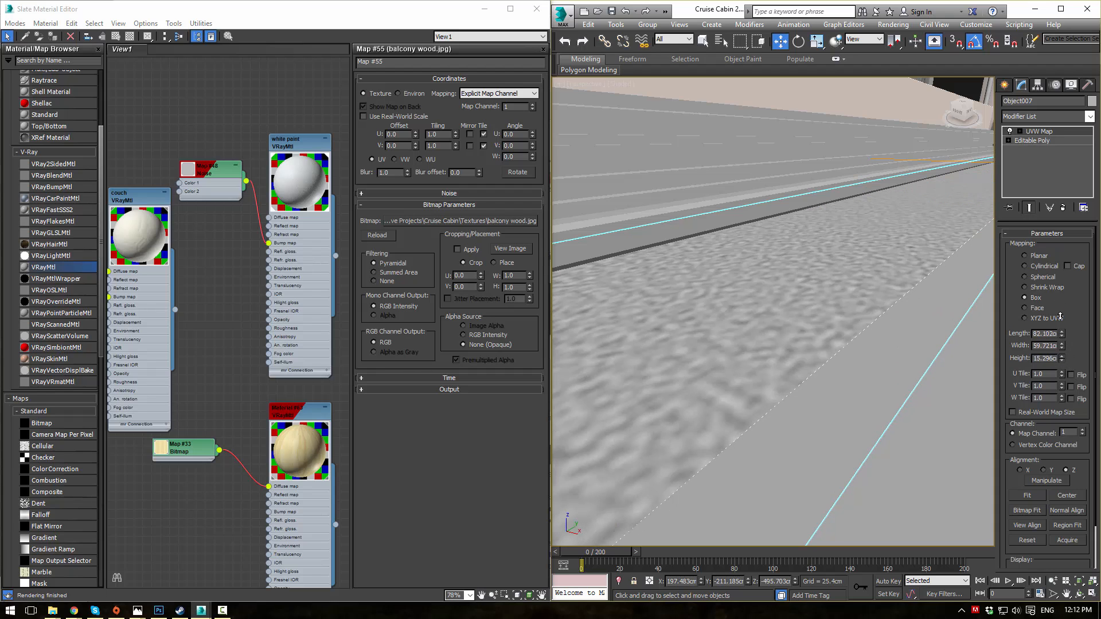
- Reduce the height of the Box UVW mapping on the detached floor strip to about 9.04 cm
scroll(829, 283, "down", 10)
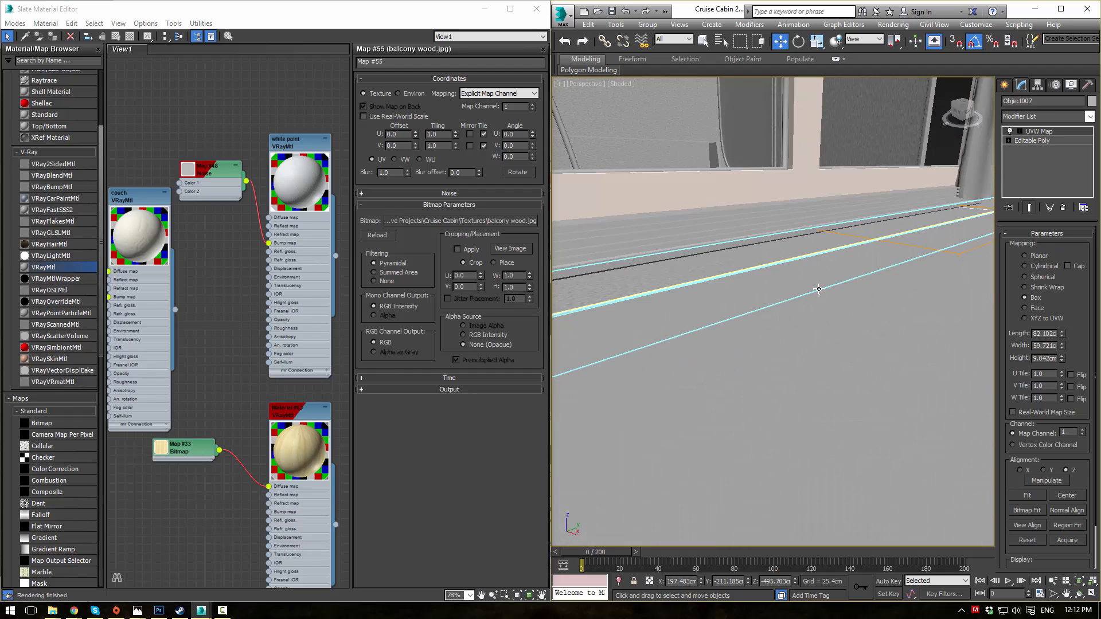
mouse_move(839, 285)
middle_mouse_down("alt")
mouse_move(842, 274)
mouse_move(840, 284)
middle_mouse_up("alt")
middle_click_drag(835, 291, 926, 222, "alt")
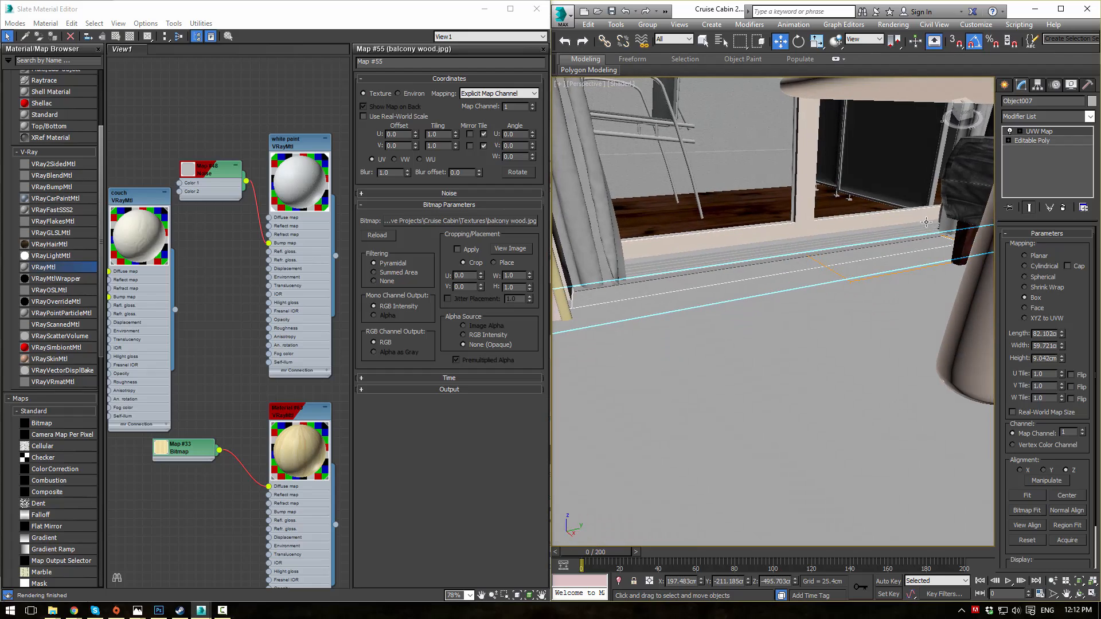
left_click(1030, 134)
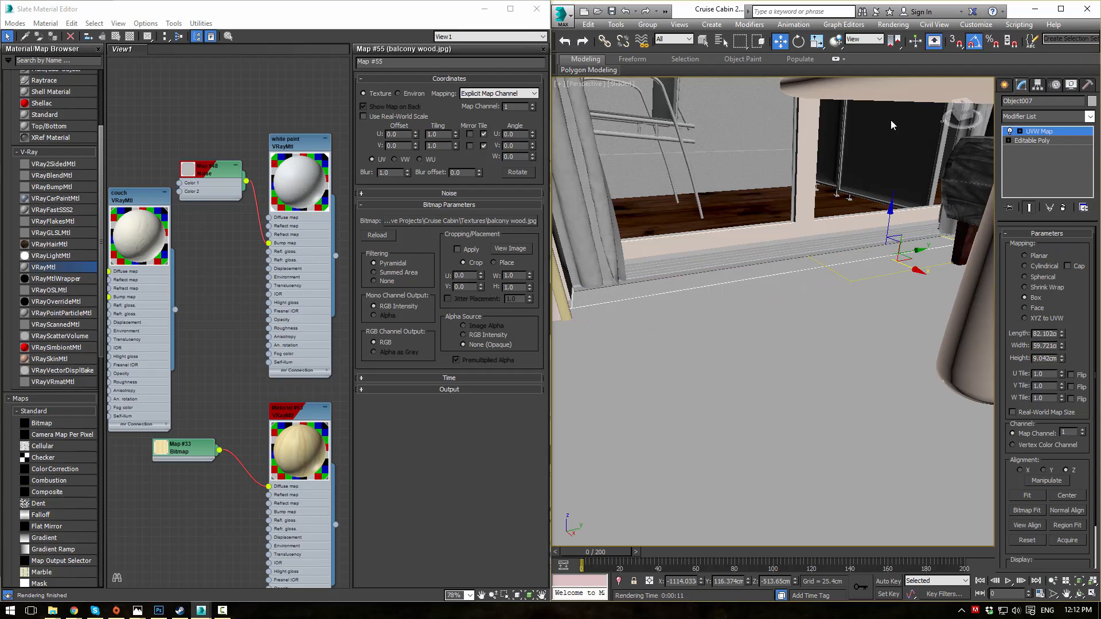
- Apply the picture border material to both frame pieces around the glass of the sliding balcony door
left_click(755, 183)
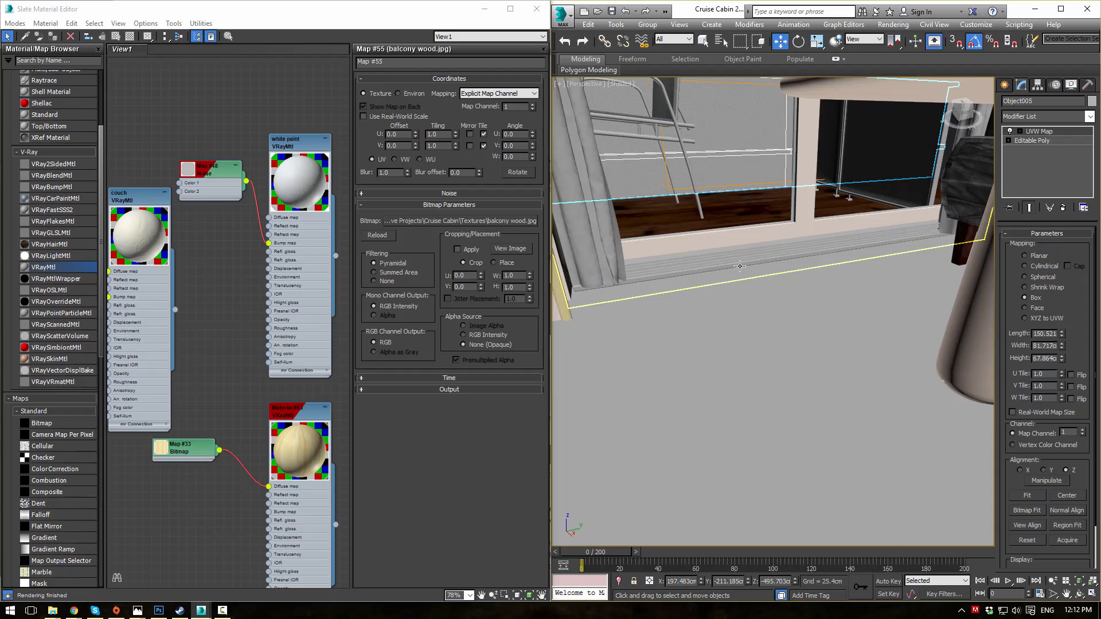
middle_click_drag(717, 187, 737, 187, "alt")
scroll(803, 228, "up", 2)
scroll(805, 239, "down", 1)
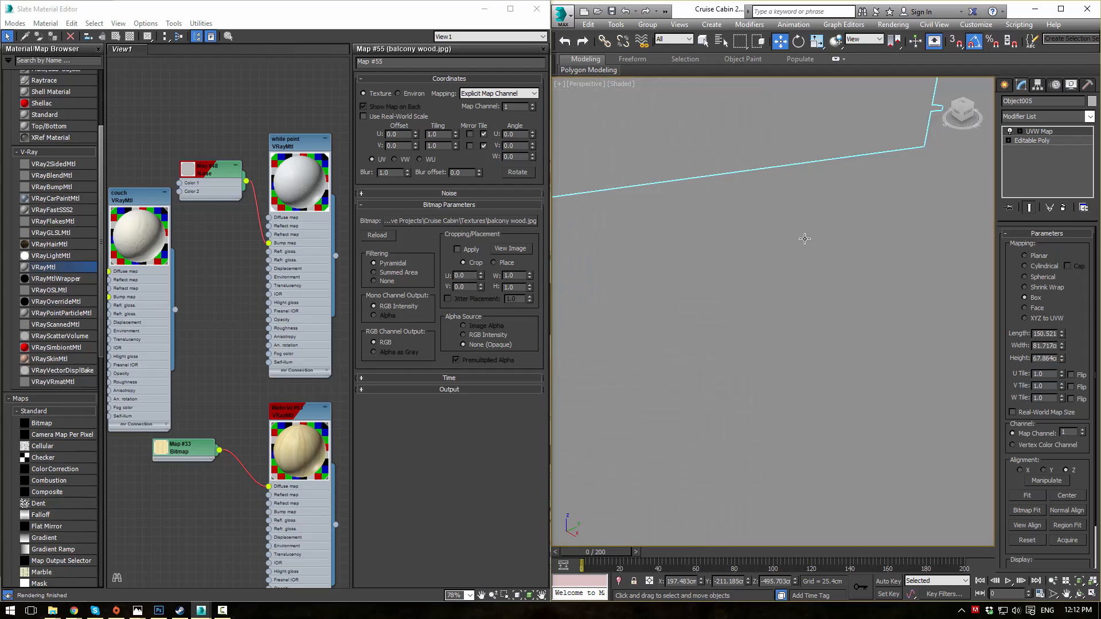
scroll(805, 239, "up", 2)
scroll(799, 250, "up", 1)
middle_click_drag(799, 251, 737, 339, "alt")
scroll(752, 278, "up", 2)
middle_click_drag(752, 278, 830, 308, "alt")
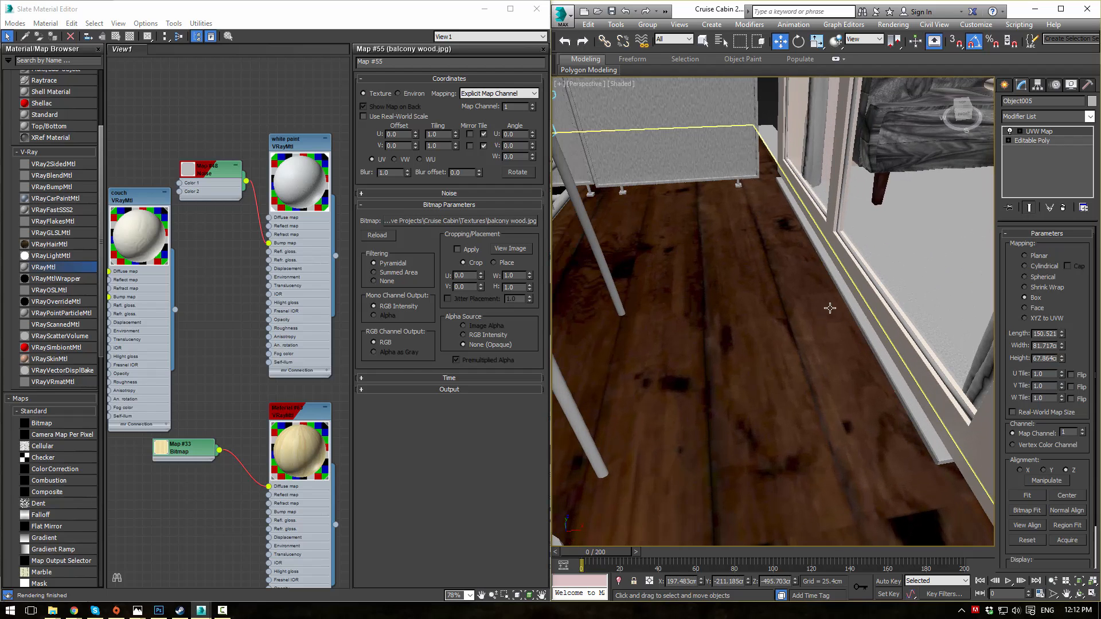
left_click(849, 249)
left_click(807, 190, "ctrl")
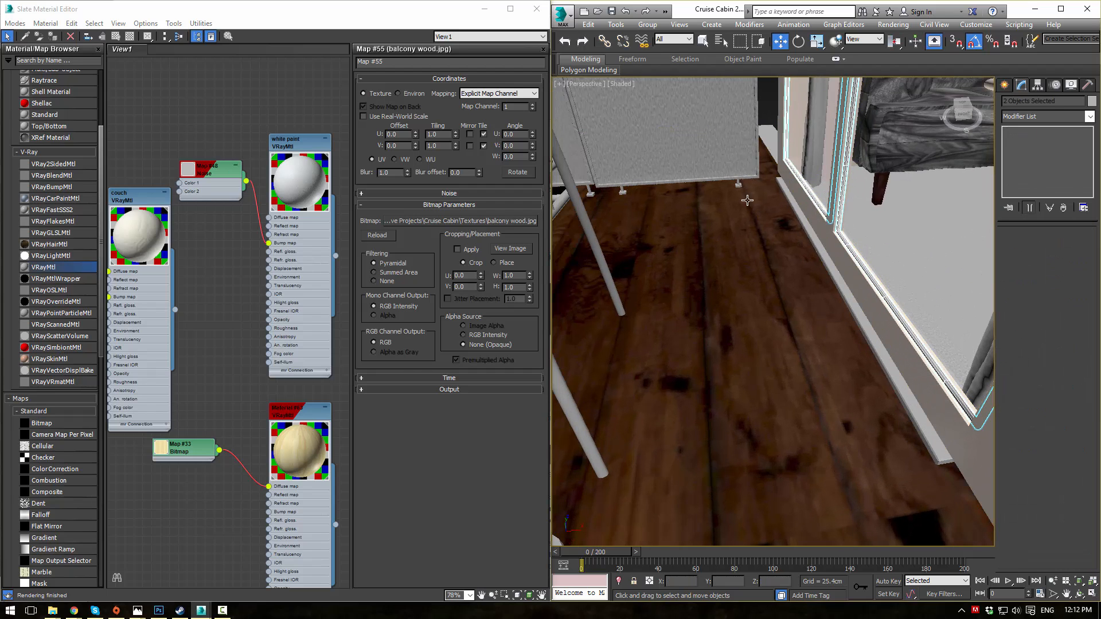
scroll(252, 211, "down", 8)
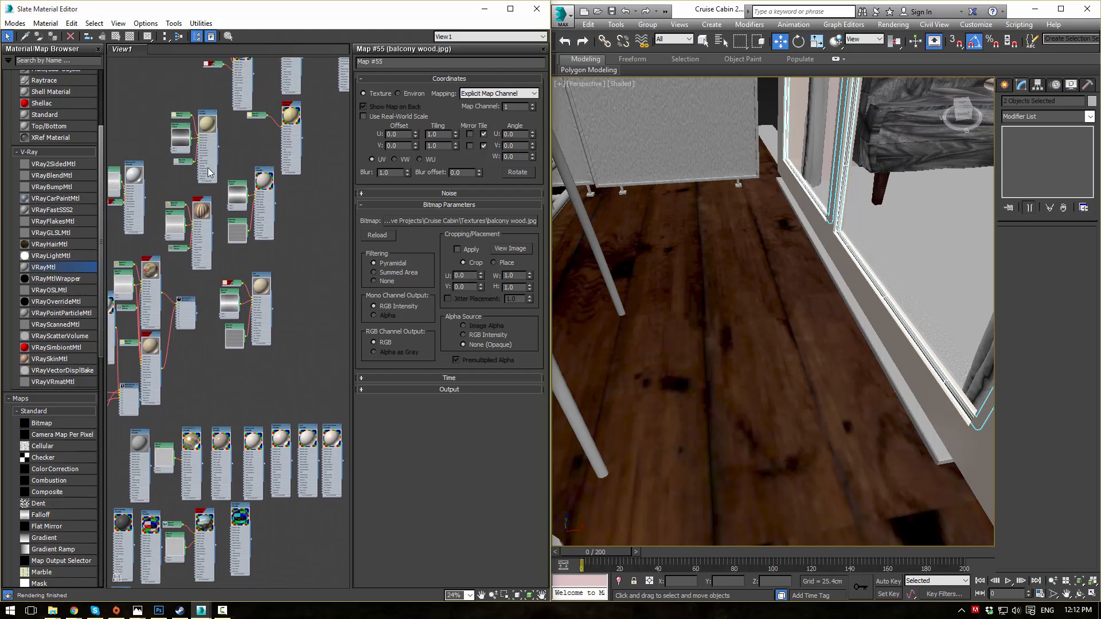
scroll(208, 172, "up", 5)
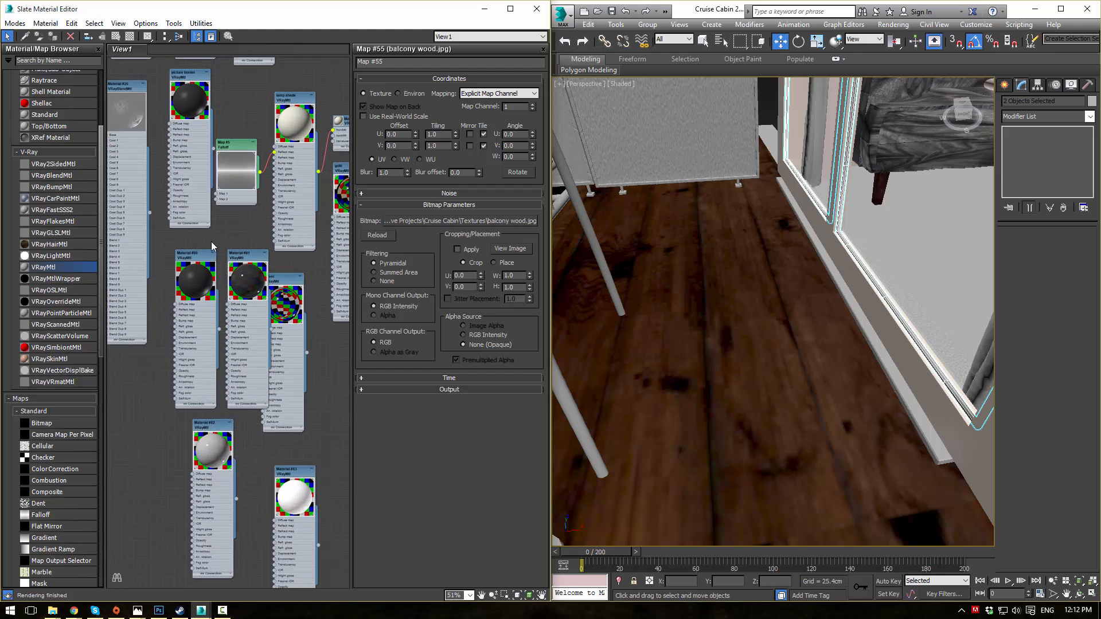
scroll(212, 246, "up", 5)
middle_click_drag(197, 148, 180, 430)
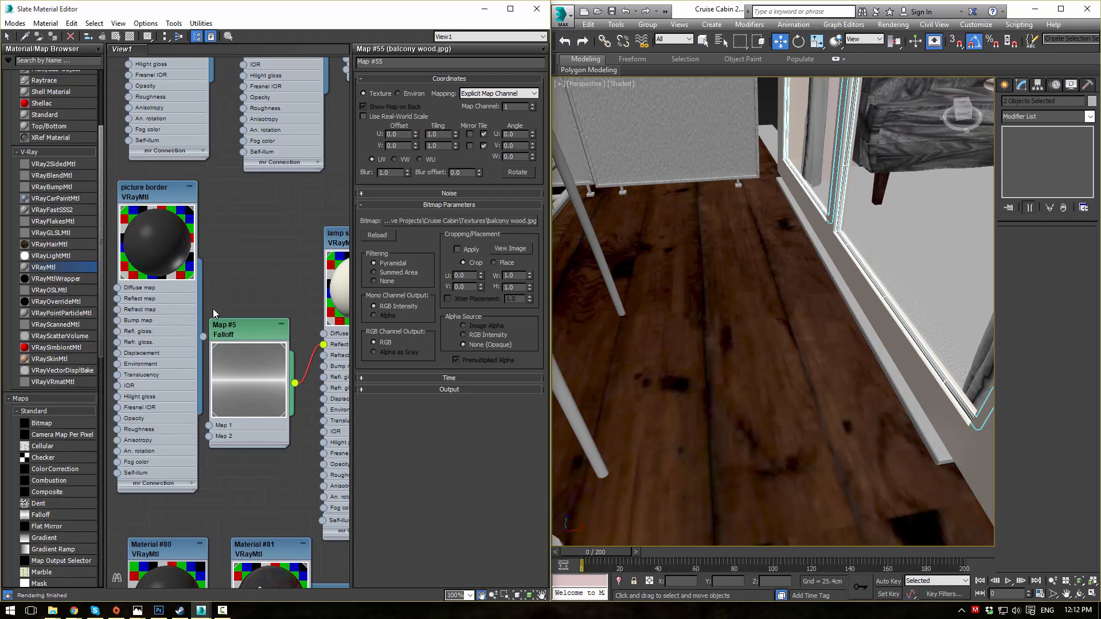
double_click(151, 191)
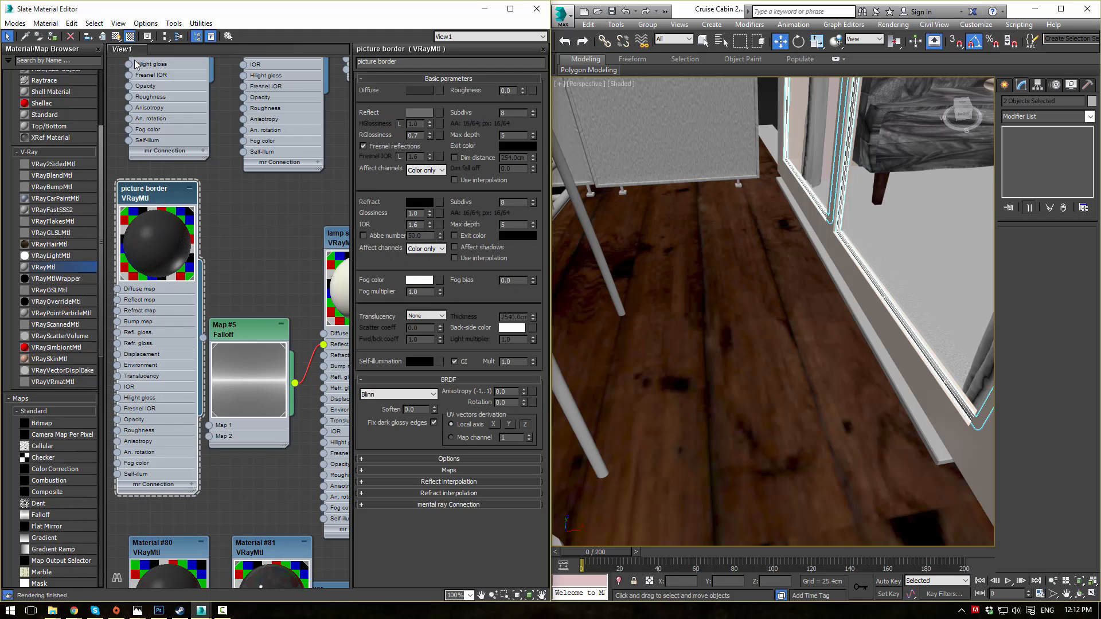
left_click(53, 37)
- Deselect the door pieces, render an enlarged region covering the sliding door and balcony, and examine the rendered region up close
scroll(701, 269, "down", 4)
middle_click_drag(702, 269, 666, 308, "alt")
scroll(686, 326, "down", 8)
left_click(648, 214)
scroll(664, 329, "up", 5)
scroll(732, 300, "up", 3)
scroll(732, 300, "up", 8)
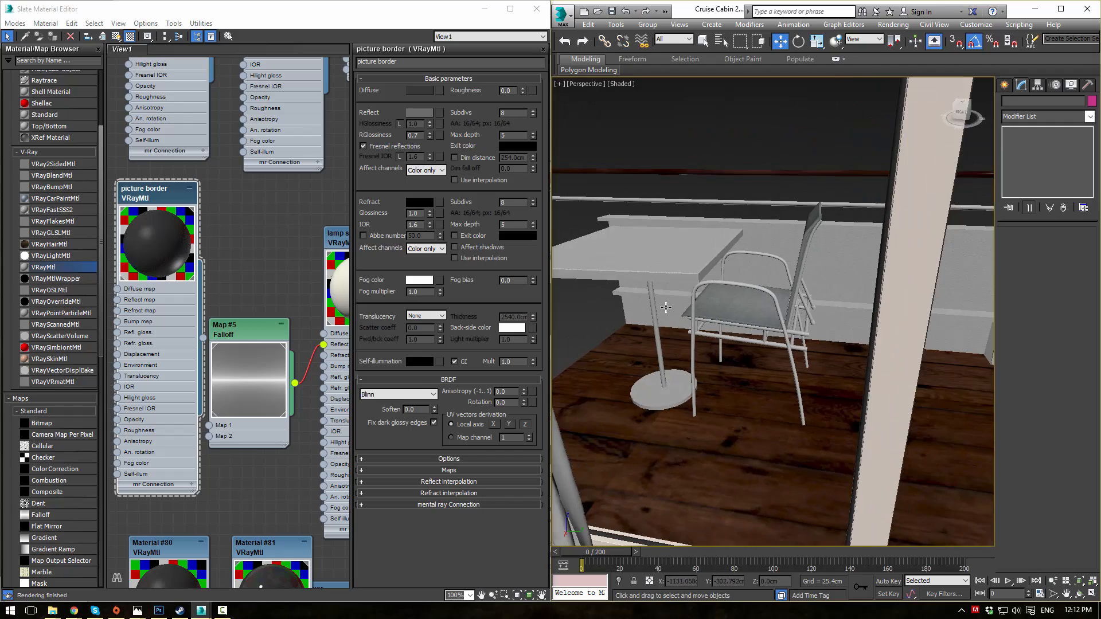
scroll(666, 307, "down", 10)
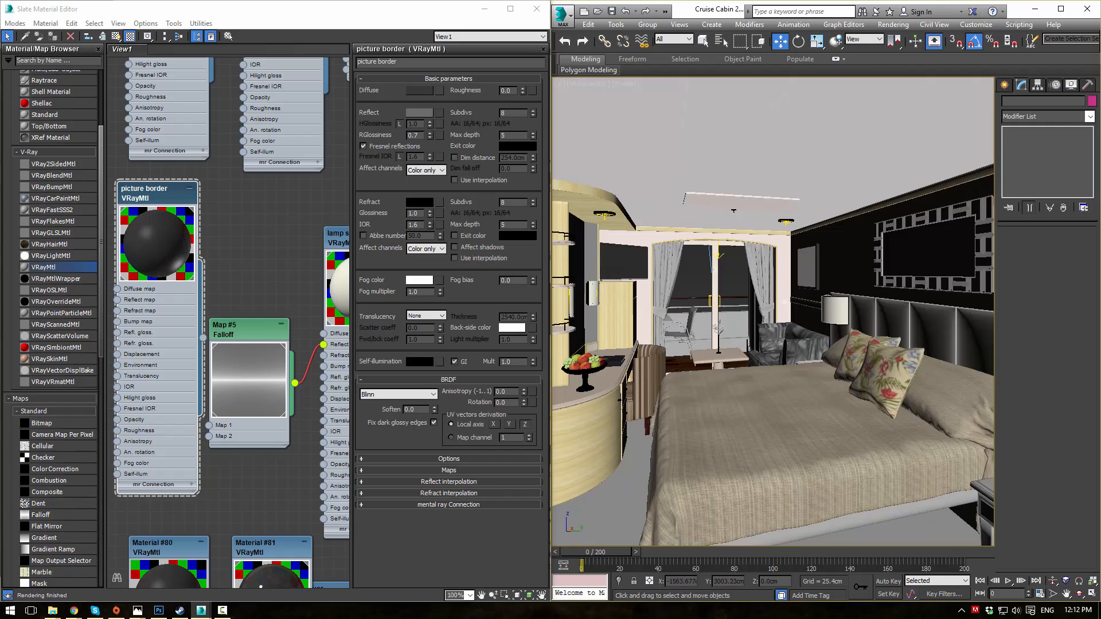
left_click_drag(1100, 310, 499, 24)
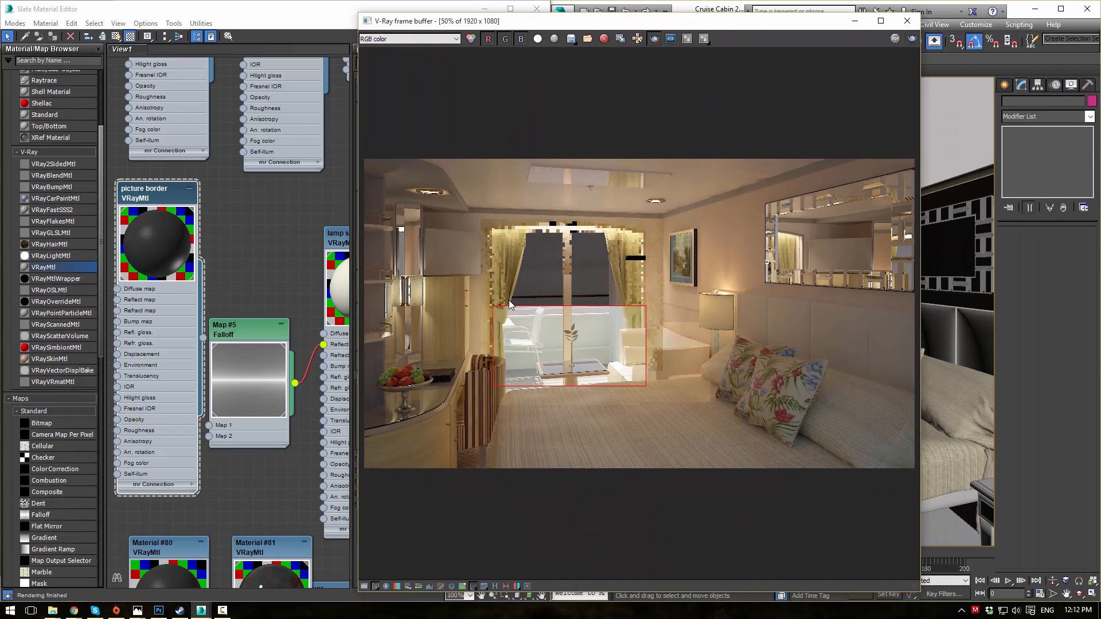
left_click_drag(478, 283, 660, 403)
left_click(912, 39)
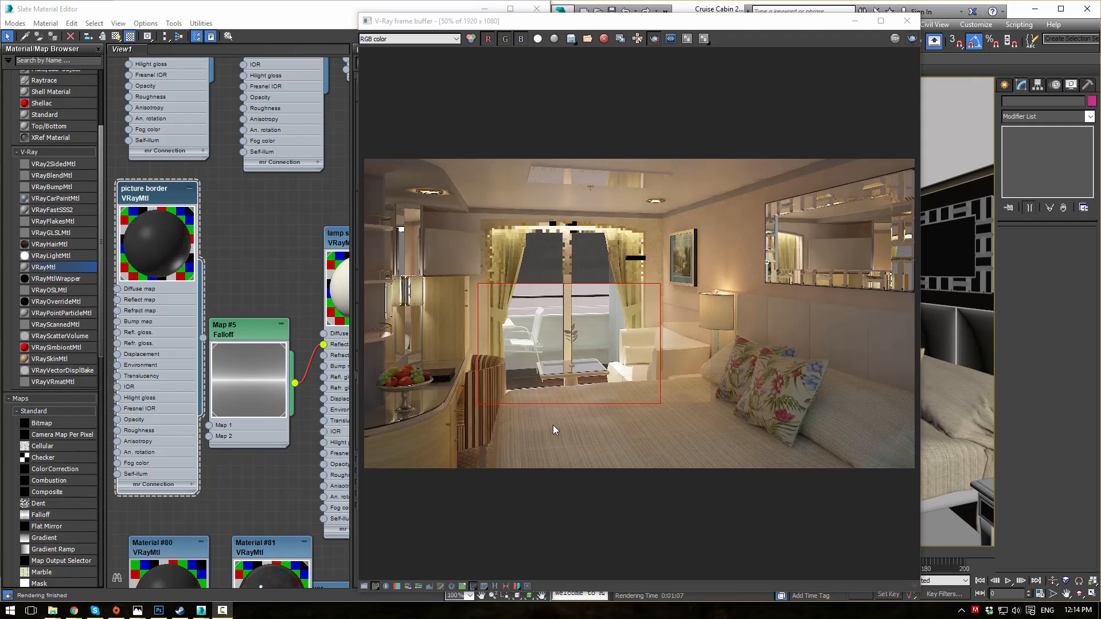
scroll(553, 430, "up", 2)
scroll(584, 449, "down", 1)
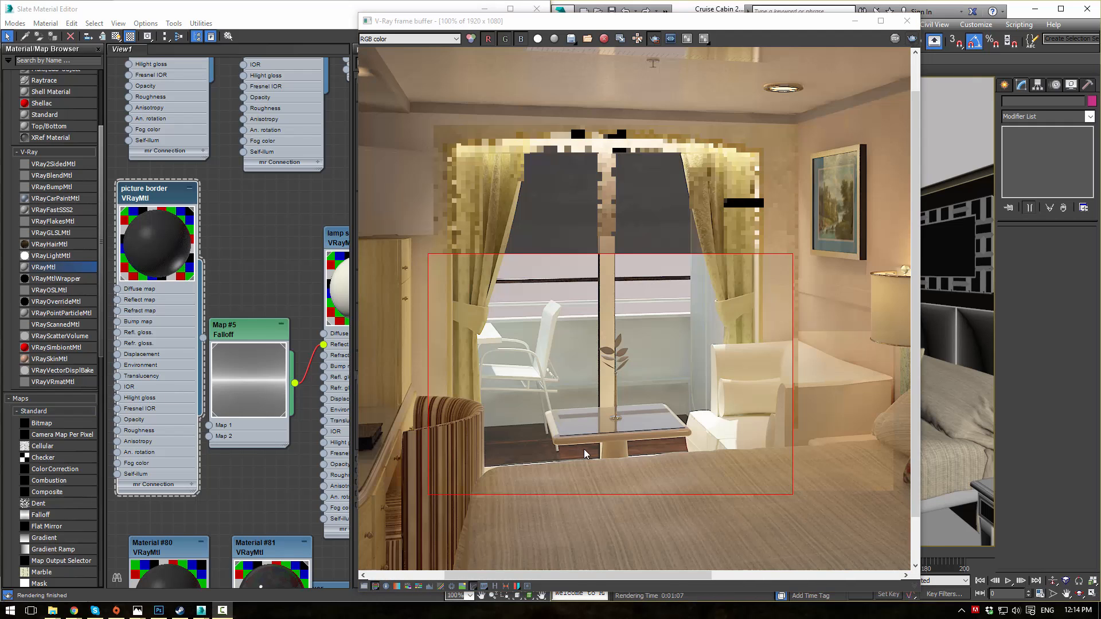
scroll(584, 449, "down", 1)
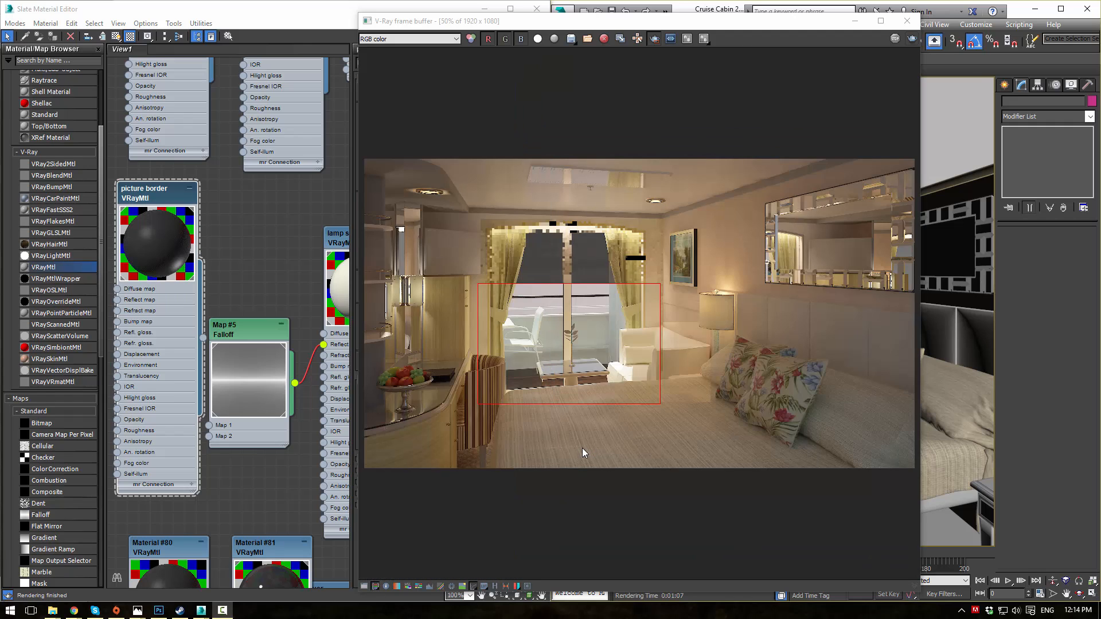
- Set the reflection glossiness of the wood floor material to 0.7
left_click(304, 264)
scroll(307, 215, "down", 5)
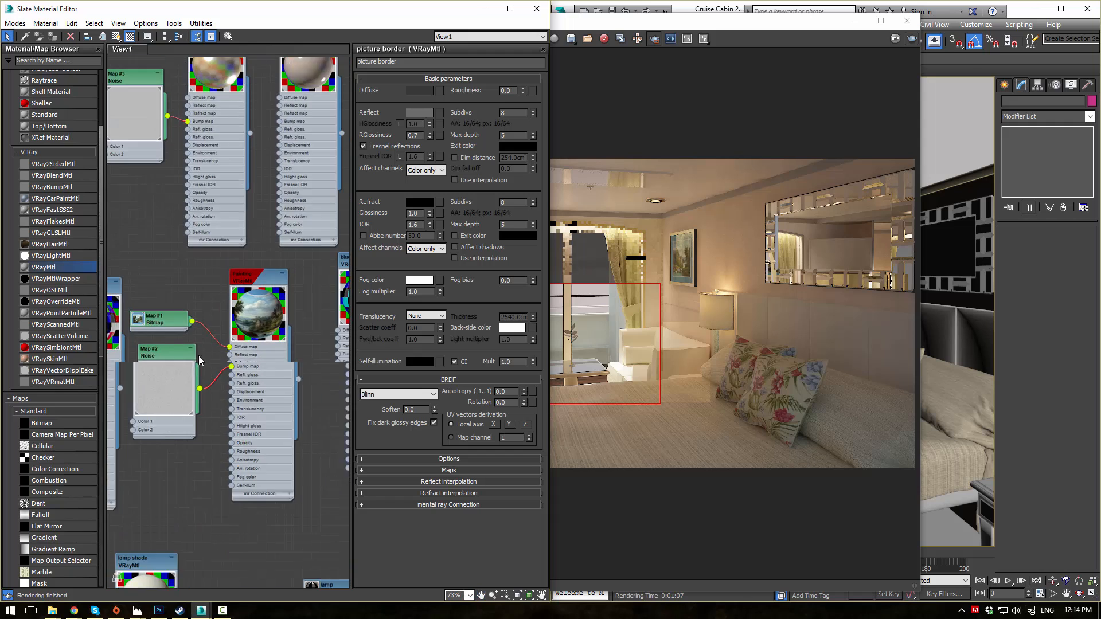
middle_click_drag(311, 204, 205, 338)
scroll(246, 323, "up", 3)
scroll(335, 232, "up", 3)
middle_click_drag(321, 241, 231, 301)
scroll(224, 296, "up", 2)
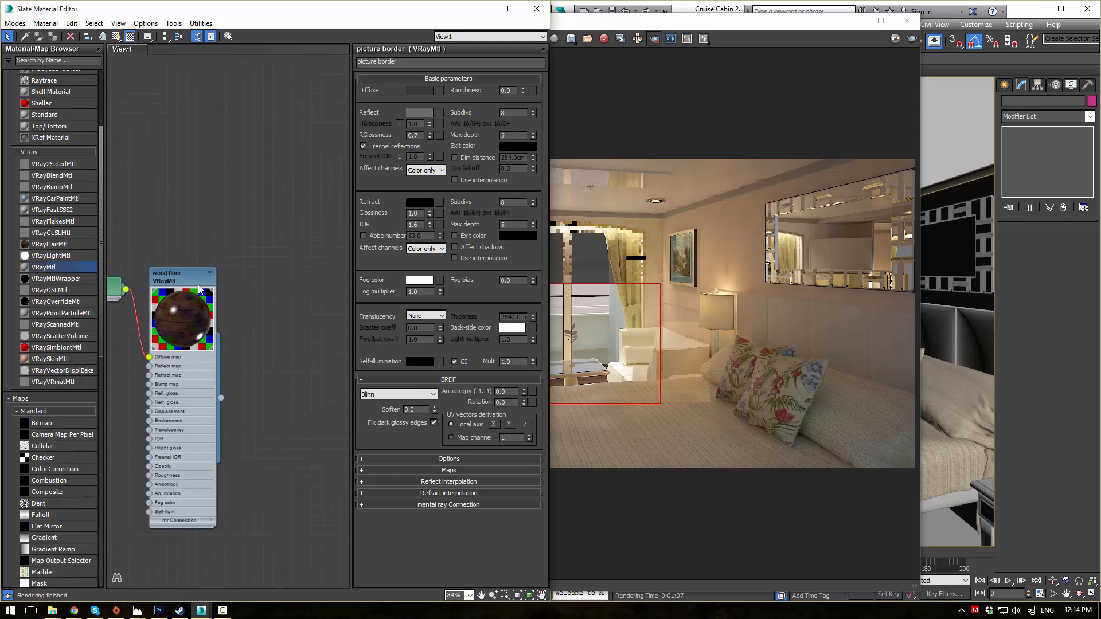
double_click(199, 276)
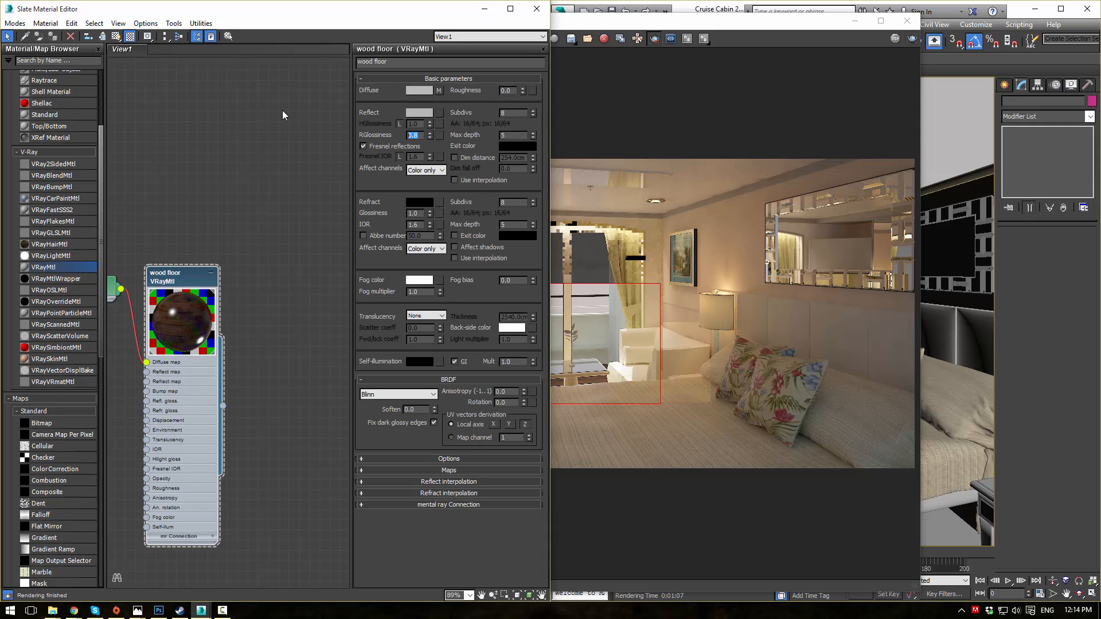
type("0.7")
key("Return")
middle_click_drag(246, 177, 322, 161)
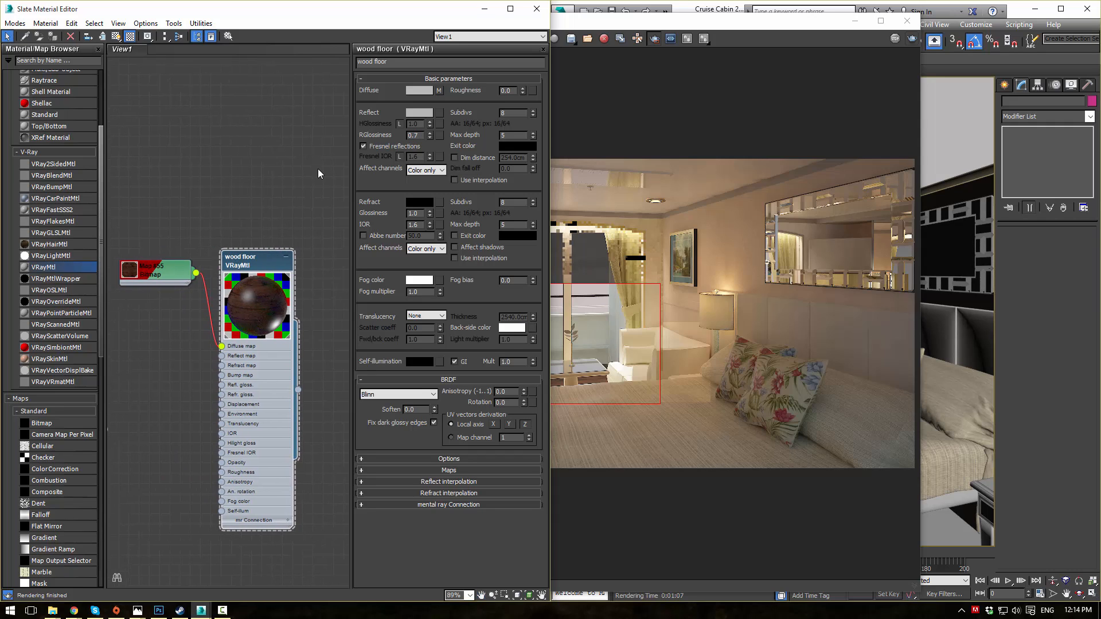
- Locate the Bed material among the material nodes and reposition its diffuse bitmap node above the falloff map
scroll(304, 182, "down", 5)
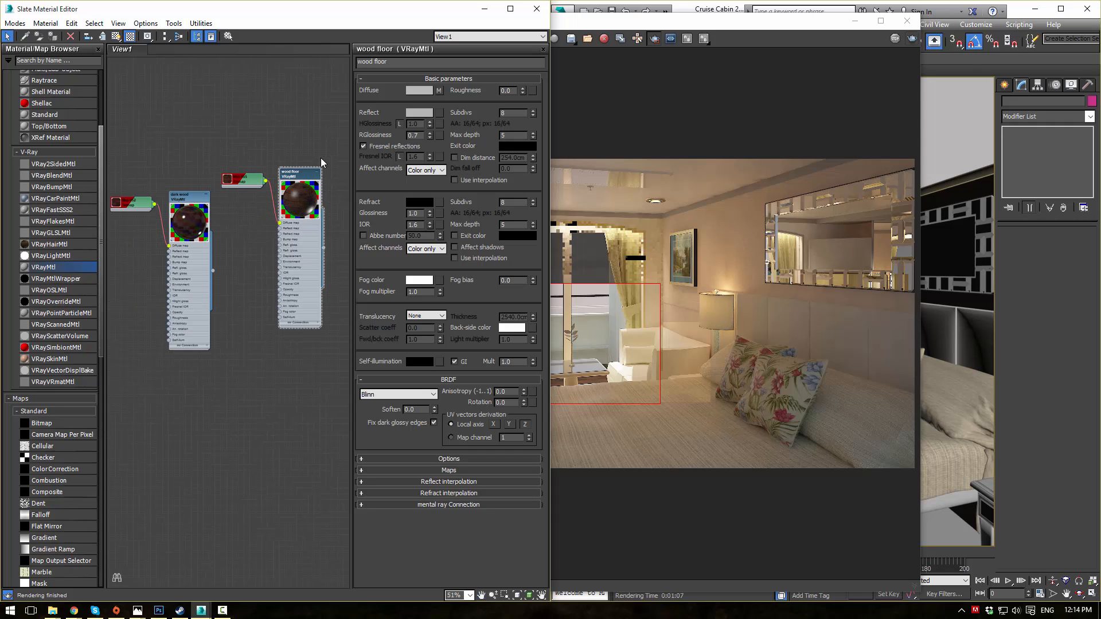
left_click(619, 32)
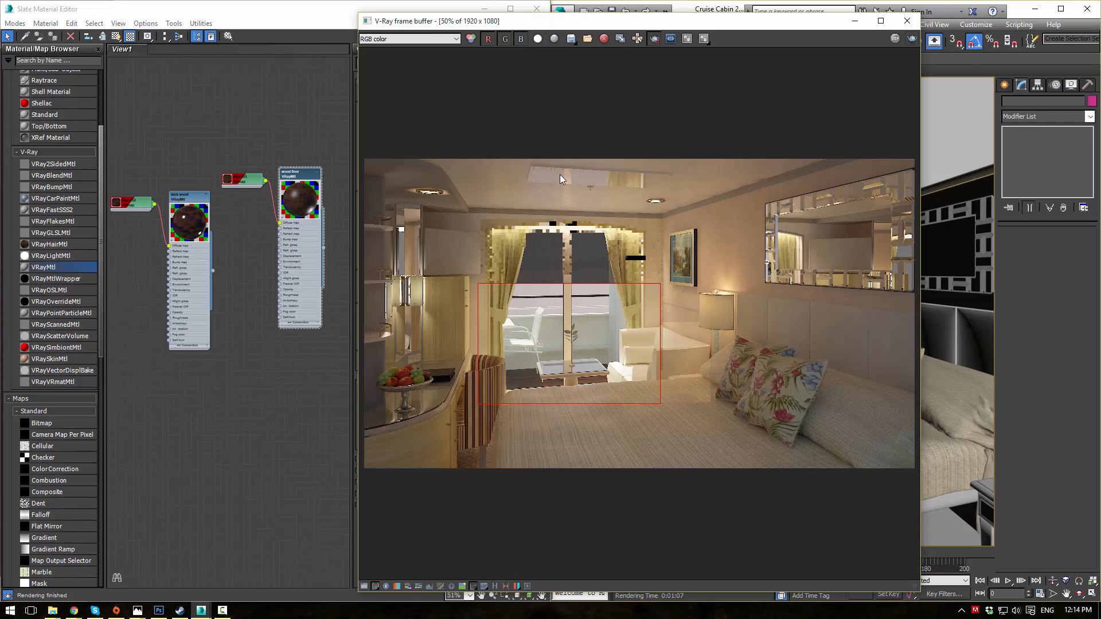
left_click(227, 349)
scroll(228, 348, "down", 10)
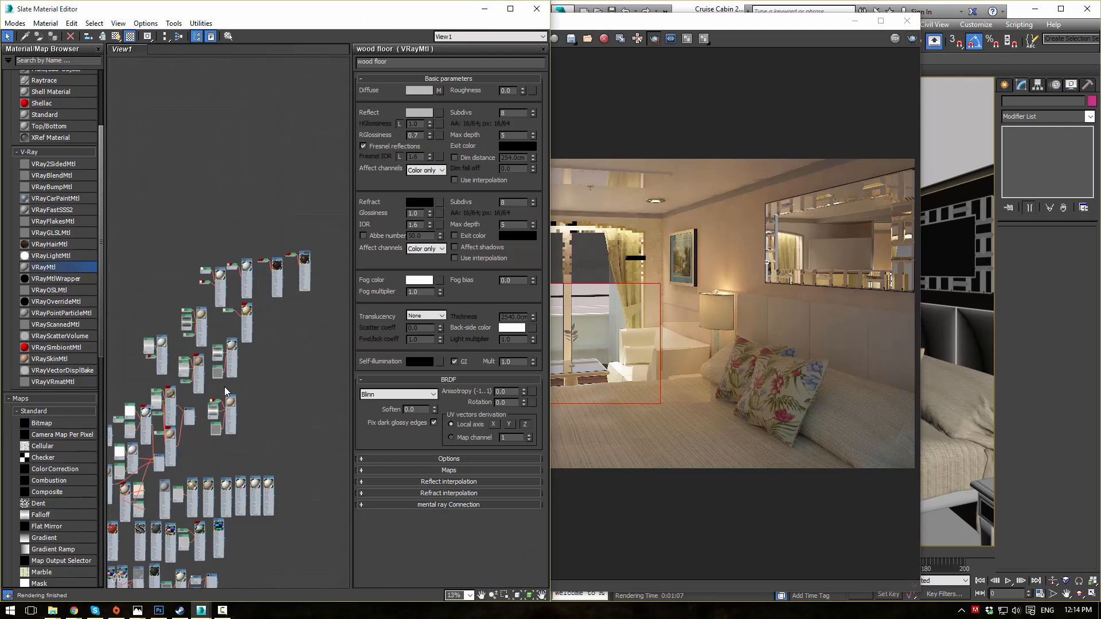
middle_click_drag(241, 331, 253, 249)
scroll(253, 249, "up", 15)
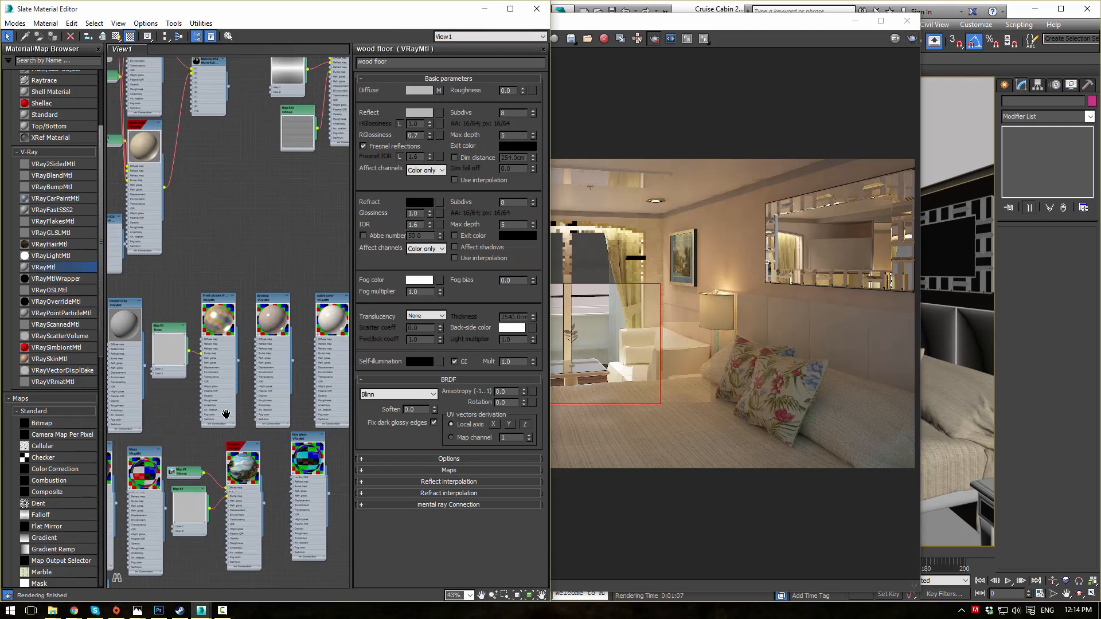
middle_click_drag(262, 401, 209, 484)
scroll(269, 280, "up", 3)
middle_click_drag(253, 191, 257, 247)
scroll(225, 302, "up", 1)
left_click_drag(200, 244, 189, 195)
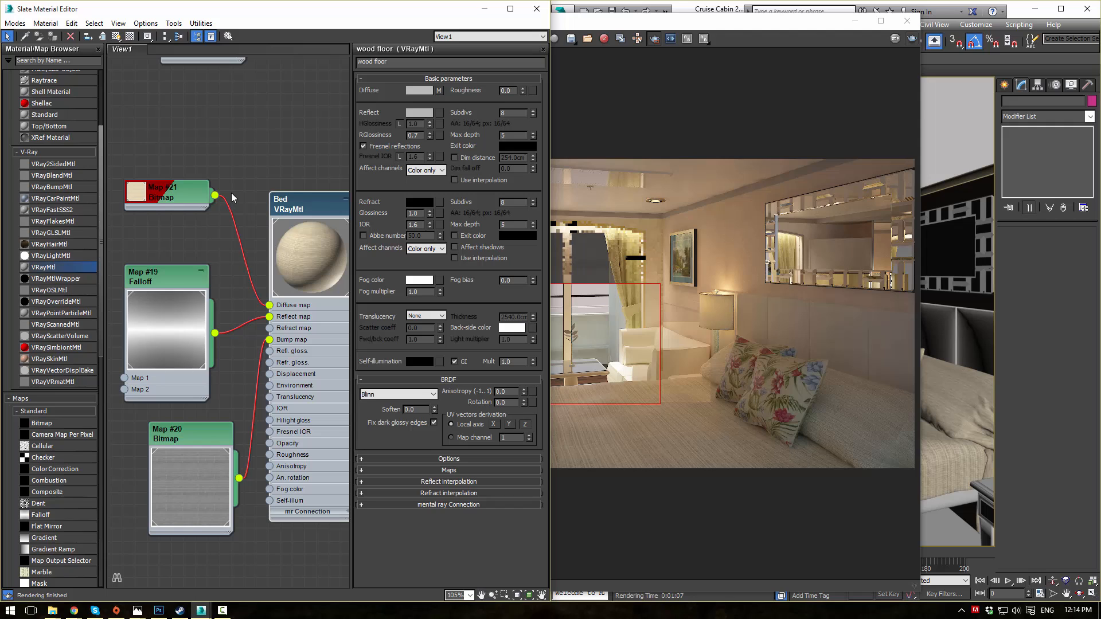
- Duplicate the Bed material together with its diffuse bitmap, falloff and bump bitmap maps beside the original
middle_click_drag(242, 140, 215, 151)
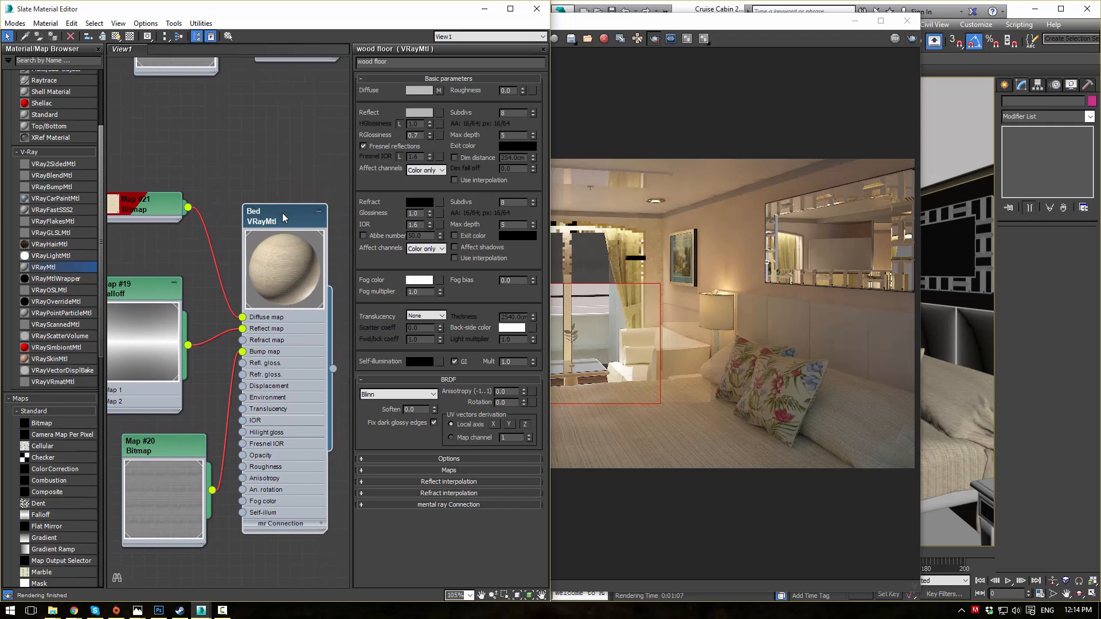
middle_click_drag(282, 212, 274, 185)
scroll(255, 170, "down", 2)
left_click_drag(141, 138, 286, 457)
middle_click_drag(289, 315, 271, 340)
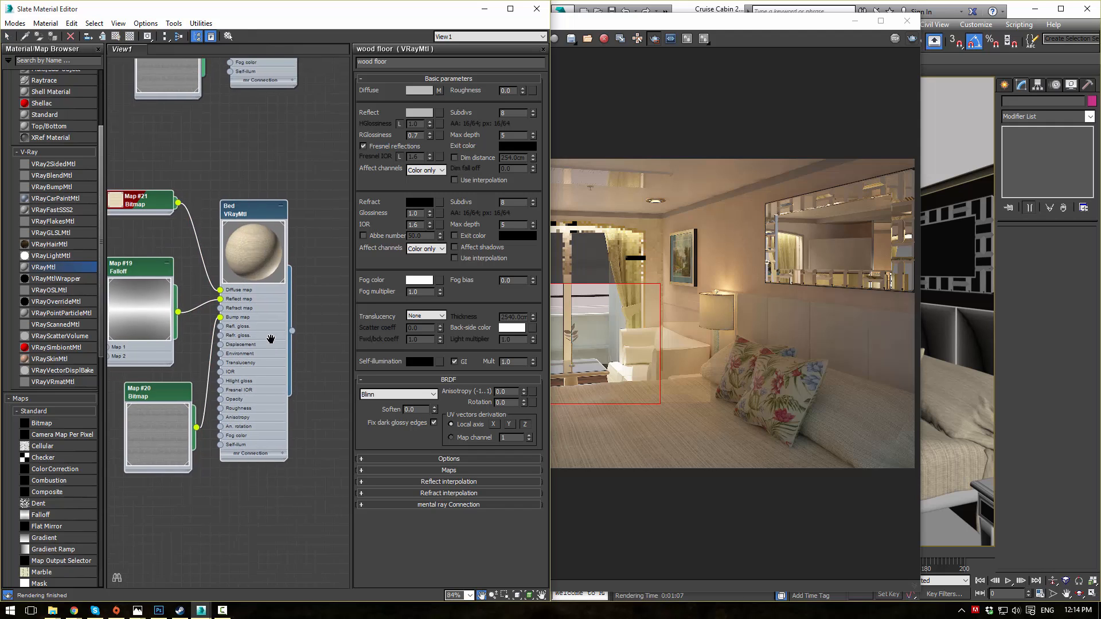
scroll(229, 274, "down", 1)
mouse_move(254, 245)
left_mouse_down("shift")
mouse_move(332, 250)
mouse_move(349, 214)
left_mouse_up("shift")
left_click(280, 174)
middle_click_drag(280, 174, 231, 166)
scroll(262, 222, "up", 2)
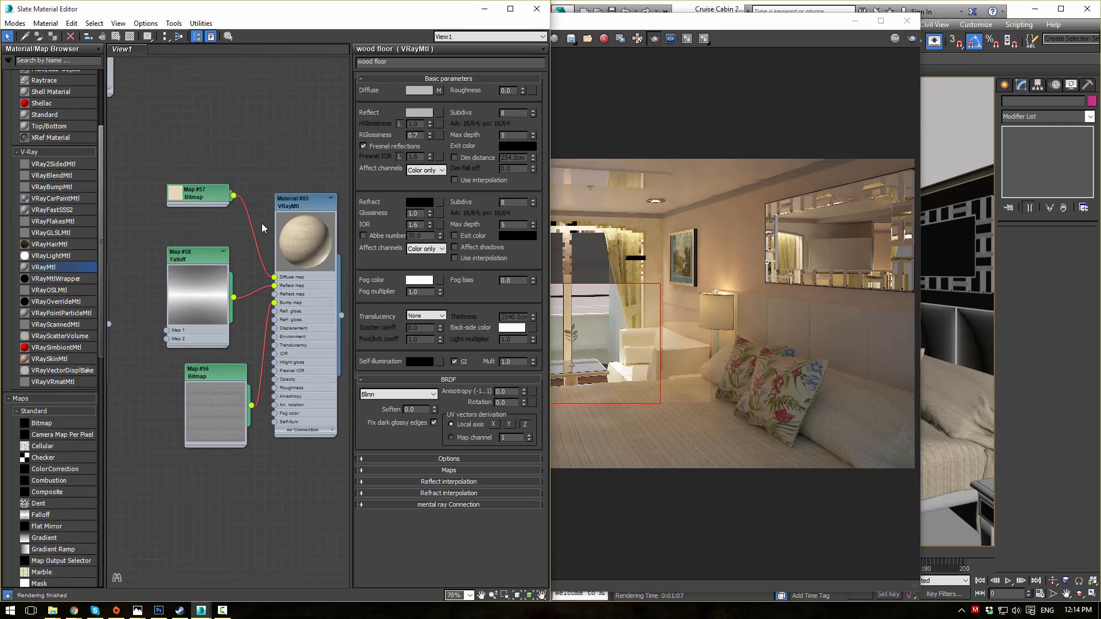
- Show the wood floor material's map slots and open its diffuse bitmap, balcony wood.jpg
left_click(310, 203)
left_click(440, 78)
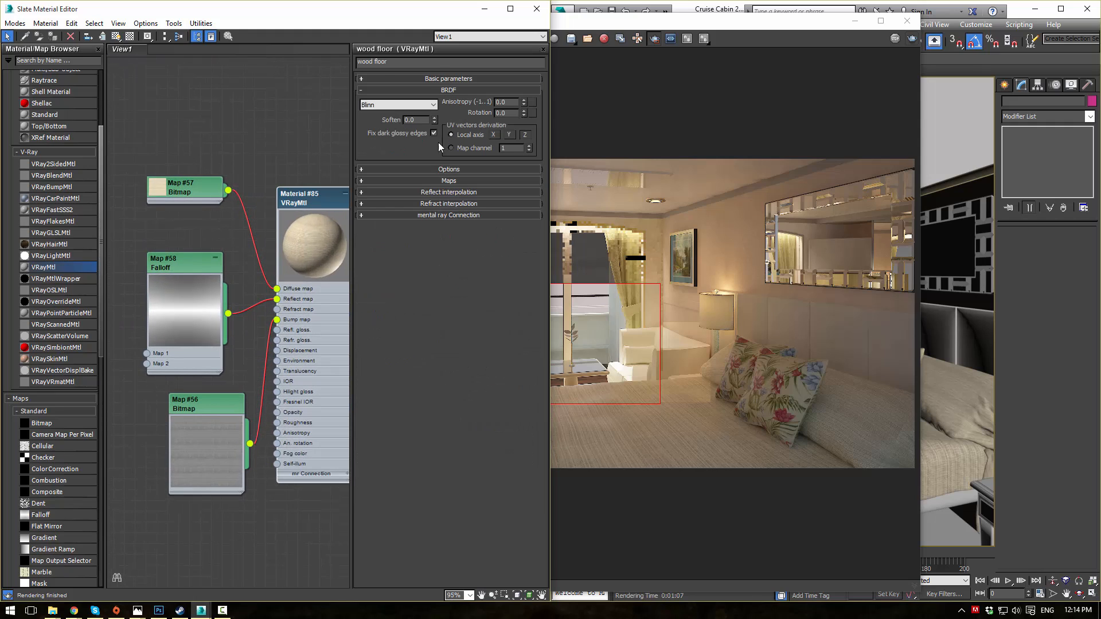
left_click(439, 181)
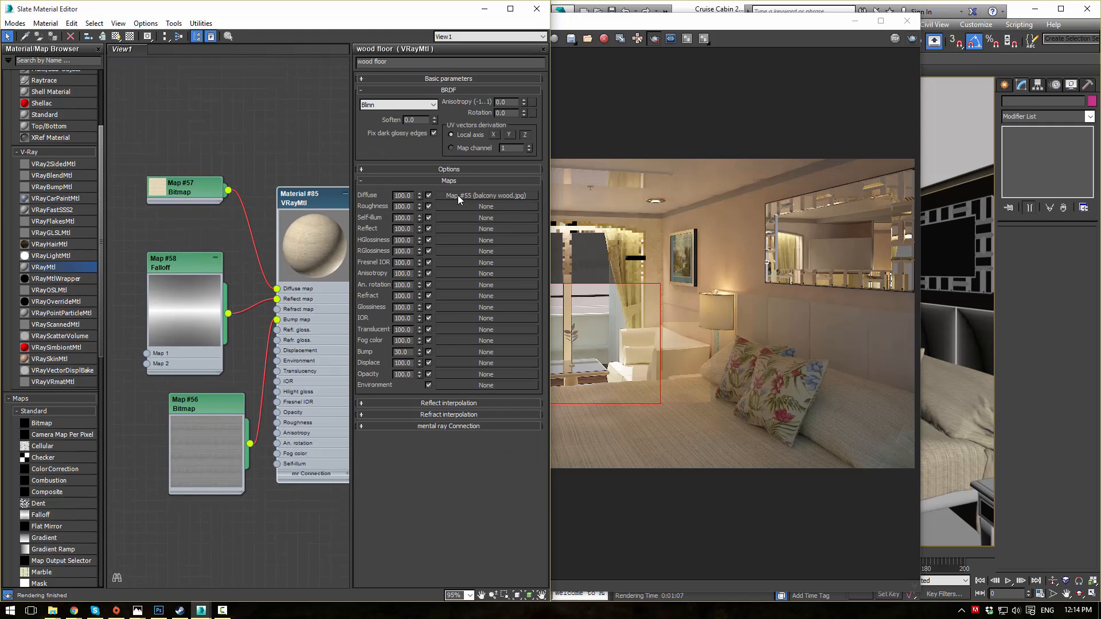
left_click(458, 195)
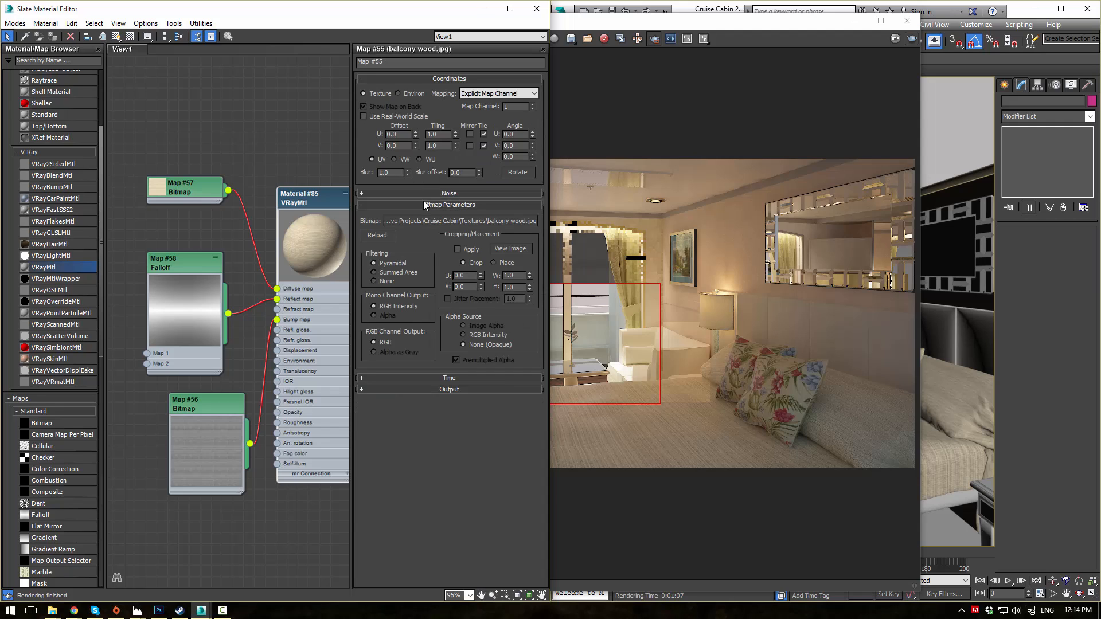
- Delete the Bed Diffuse.jpg bitmap that feeds the diffuse slot of the duplicated bed material
left_click(188, 193)
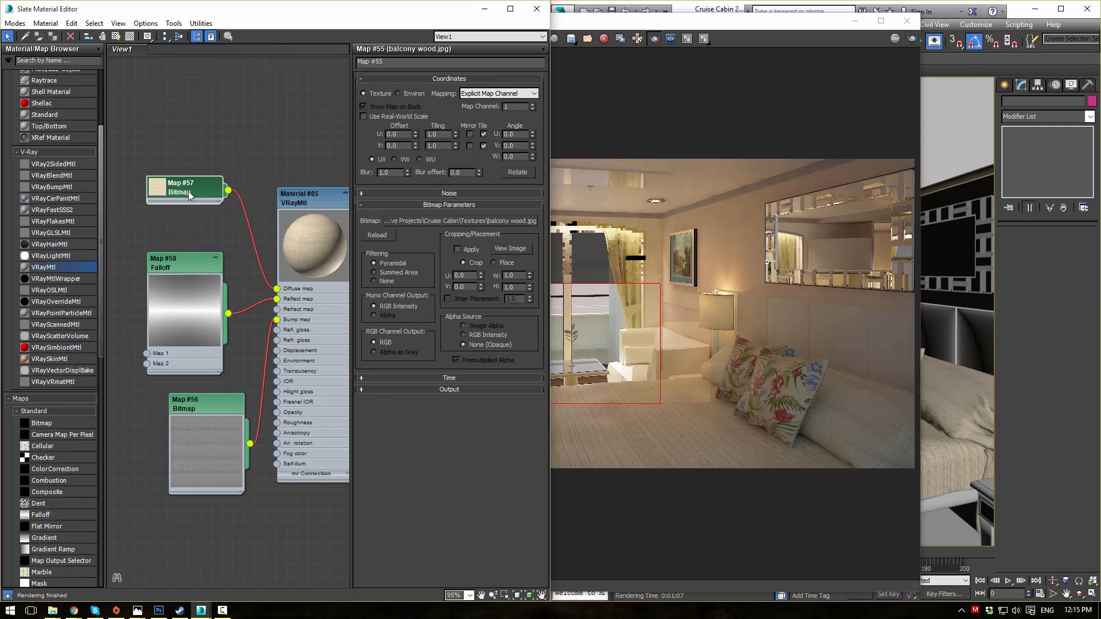
double_click(188, 191)
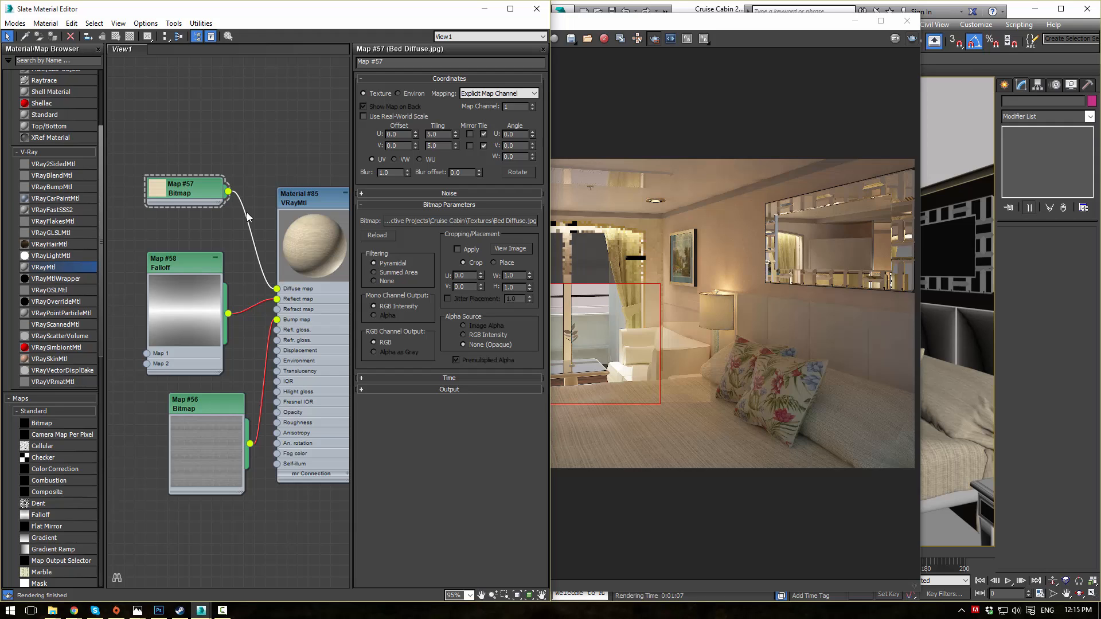
left_click(192, 191)
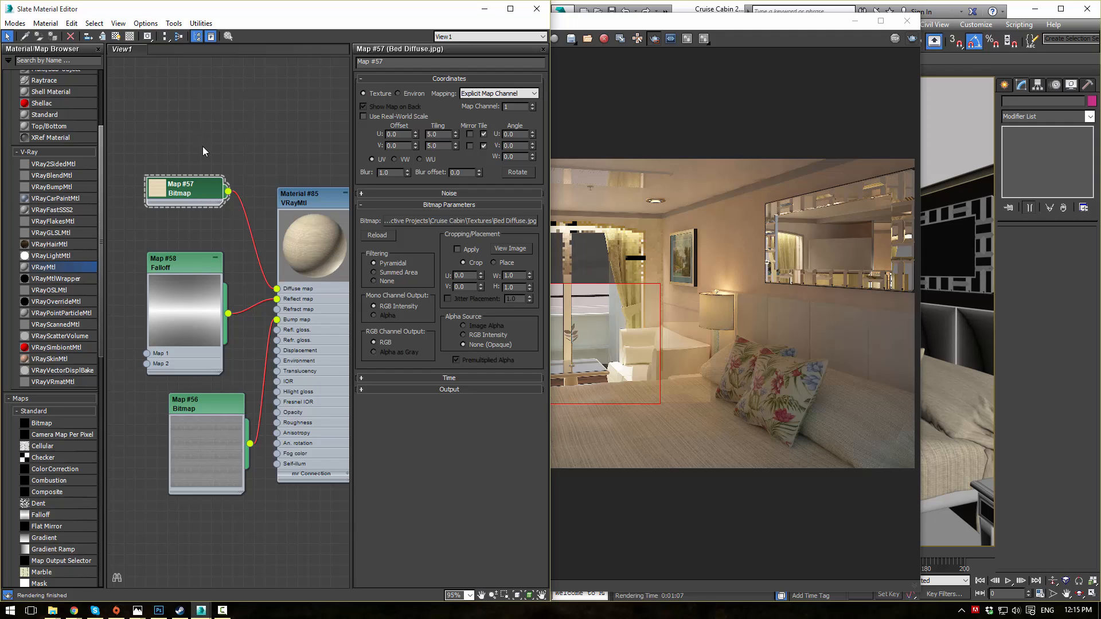
middle_click_drag(202, 147, 200, 156)
left_click_drag(190, 190, 200, 144)
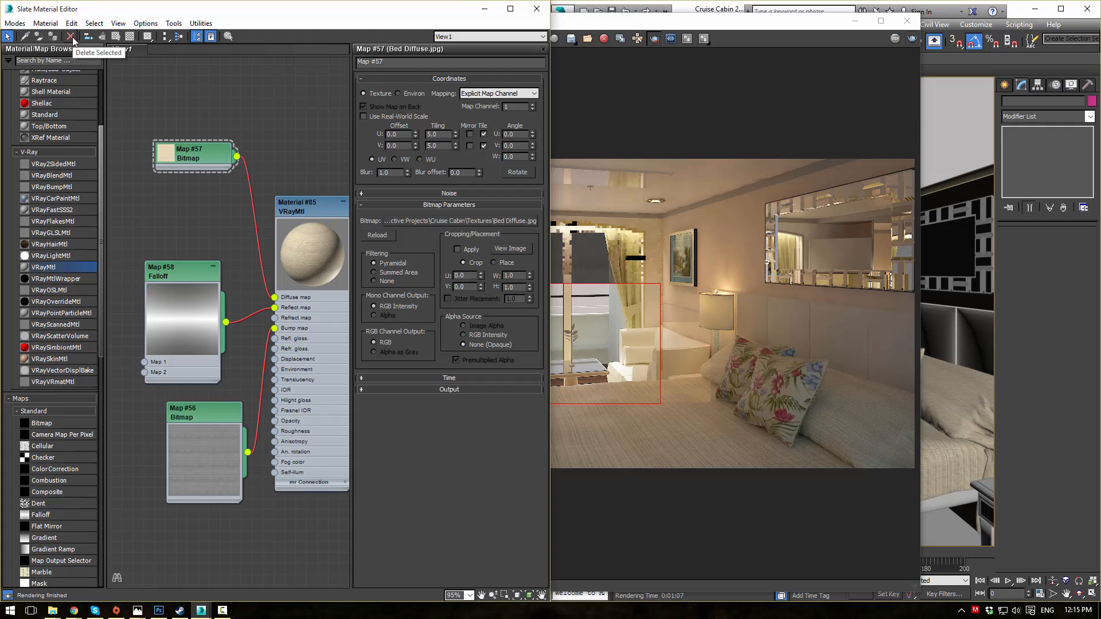
left_click(177, 145)
left_click(70, 36)
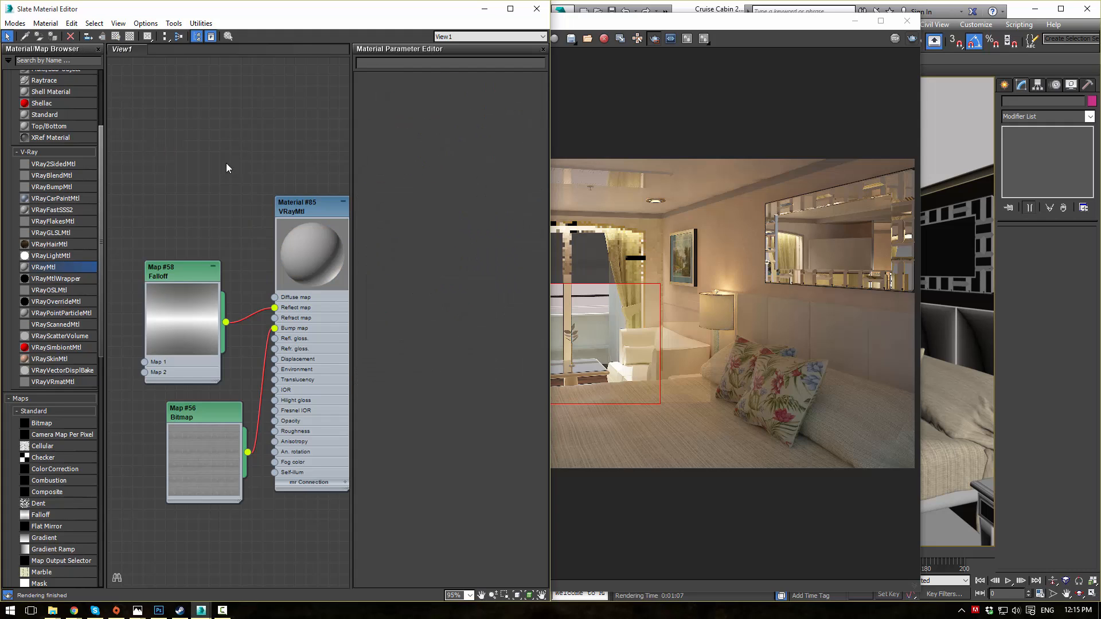
- Assign a Falloff map to the duplicated material's diffuse slot and place its node above the reflection falloff
double_click(294, 211)
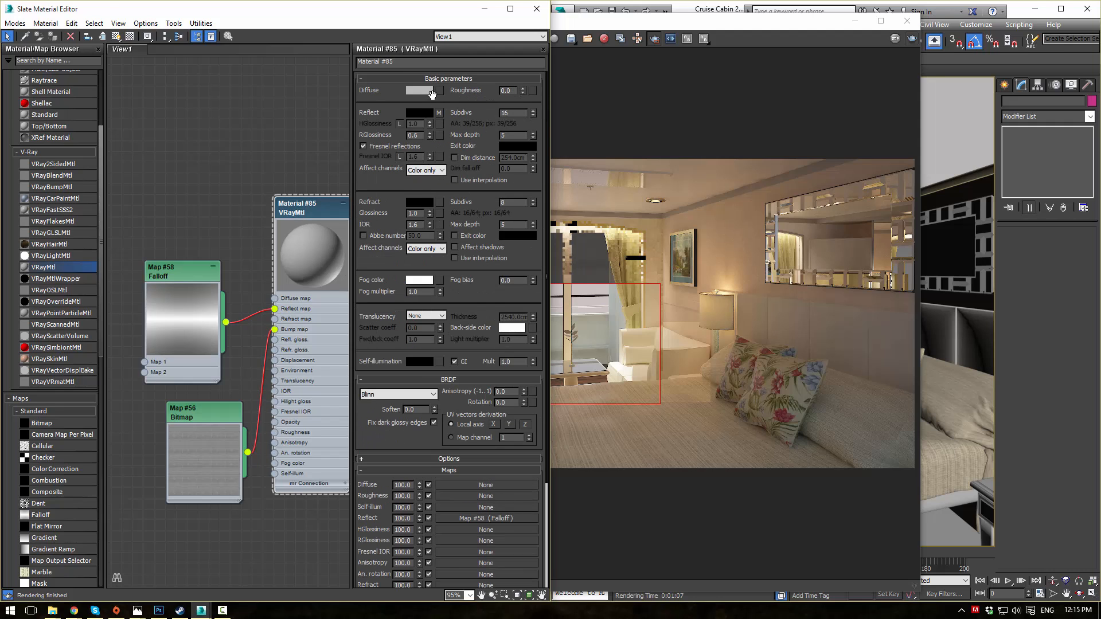
left_click(439, 91)
scroll(549, 329, "up", 13)
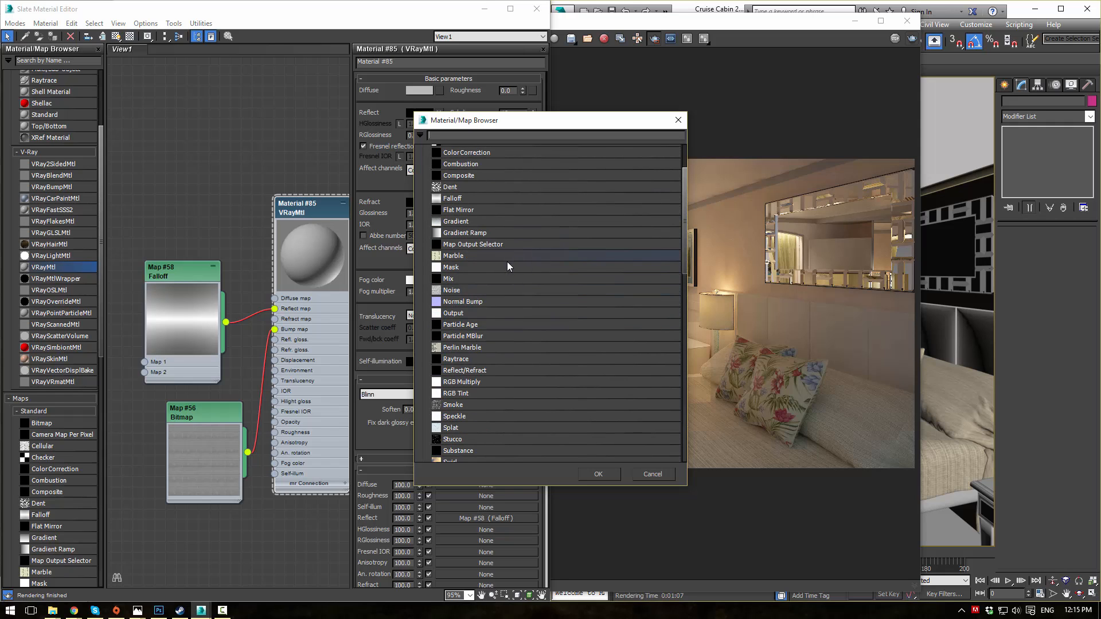
double_click(466, 198)
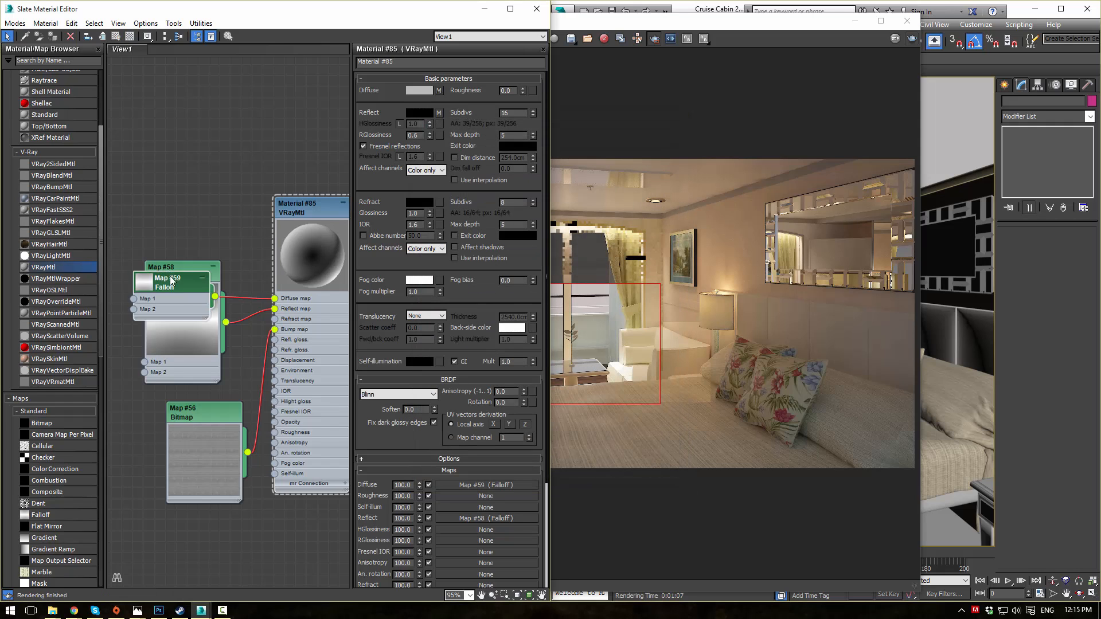
left_click_drag(162, 283, 208, 186)
- Copy the original Bed material's diffuse bitmap and connect the copy to both map inputs of the new diffuse falloff
middle_click_drag(209, 186, 338, 202)
scroll(212, 220, "down", 5)
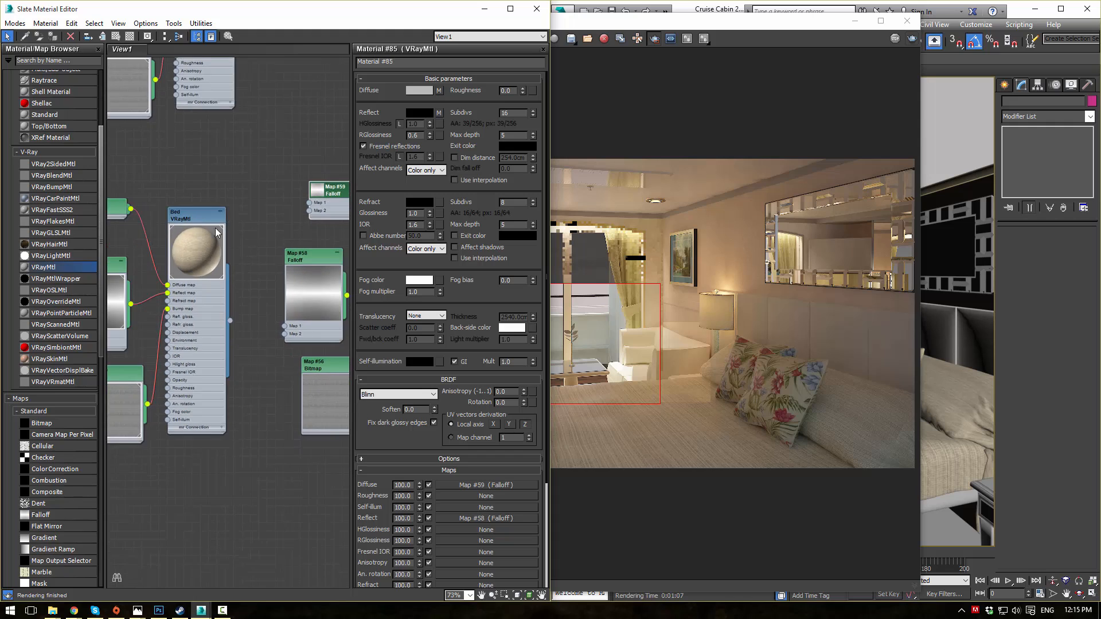
left_click_drag(143, 216, 280, 231, "shift")
scroll(288, 221, "up", 7)
middle_click_drag(296, 215, 235, 212)
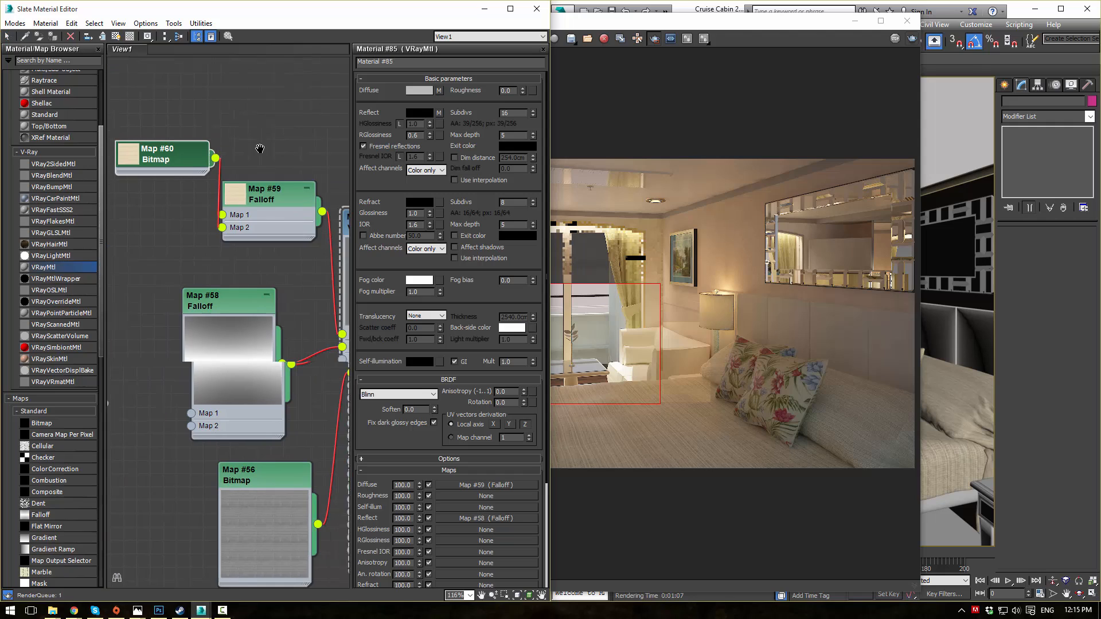
- Try the new diffuse falloff's side map amount at 30 and 50, with its node preview enlarged
double_click(259, 195)
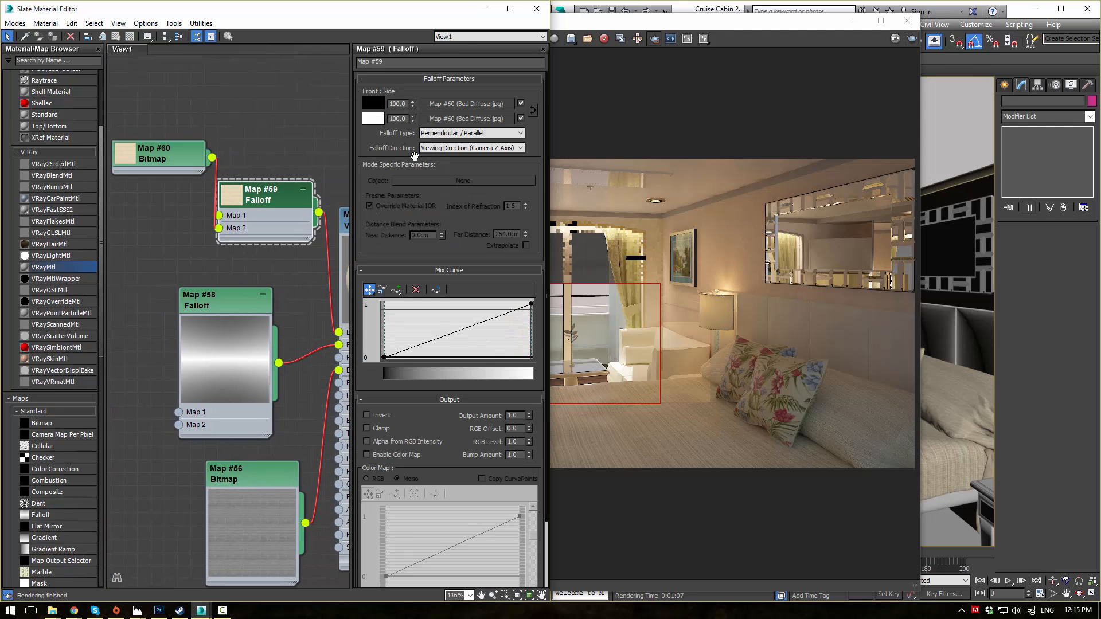
double_click(398, 118)
type("80")
key("Return")
double_click(231, 195)
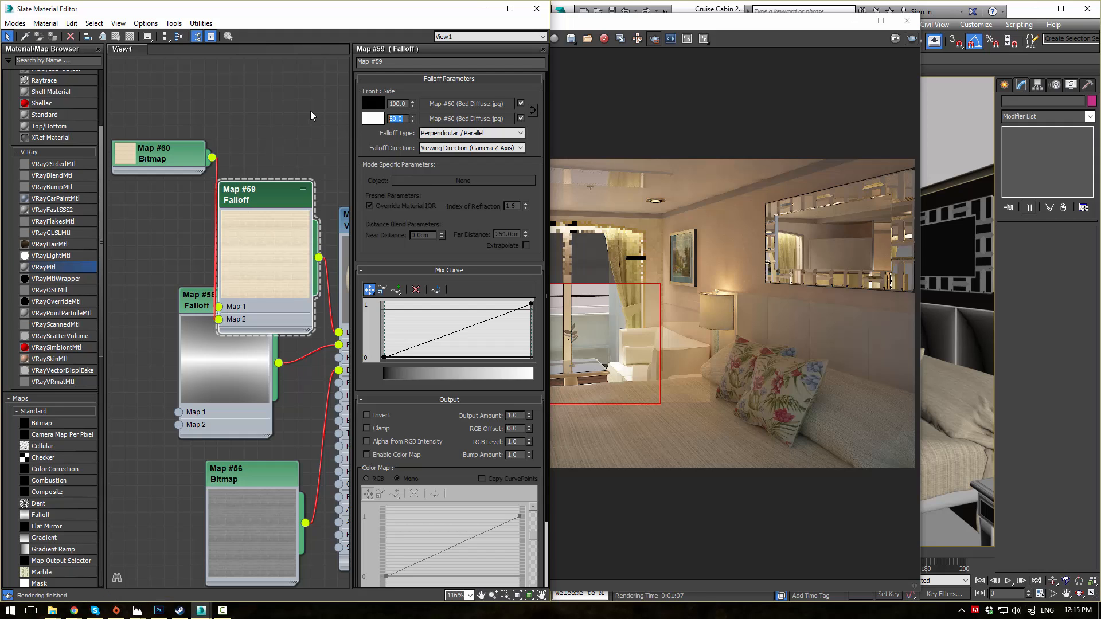
type("50")
key("Return")
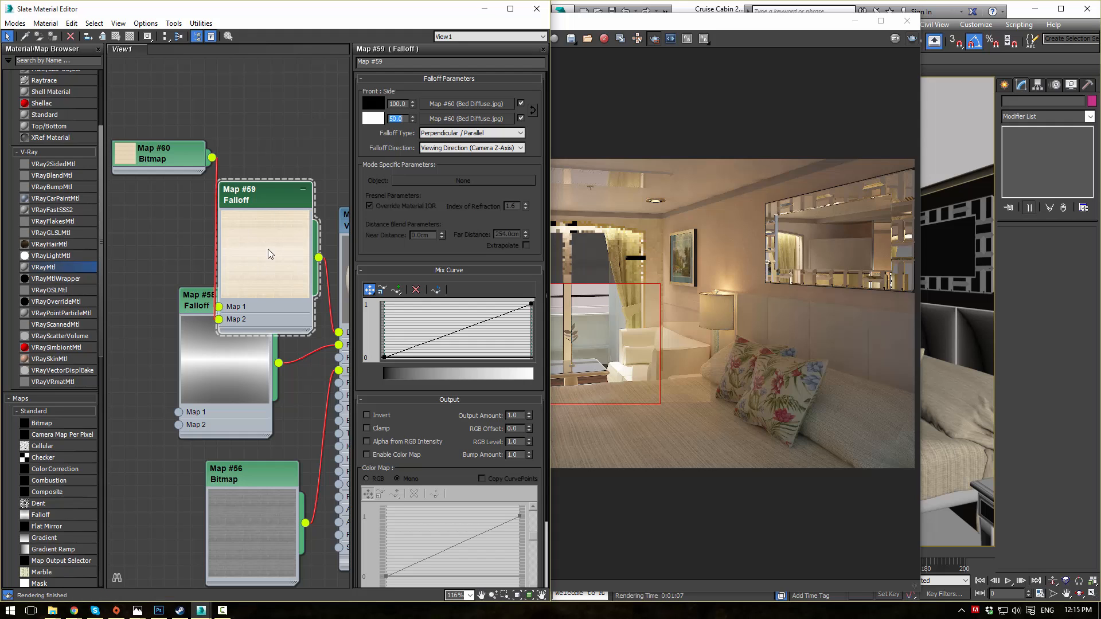
- Spread out the diffuse falloff and its bitmap node, and set the falloff's side map amount to 20
left_click_drag(253, 191, 266, 97)
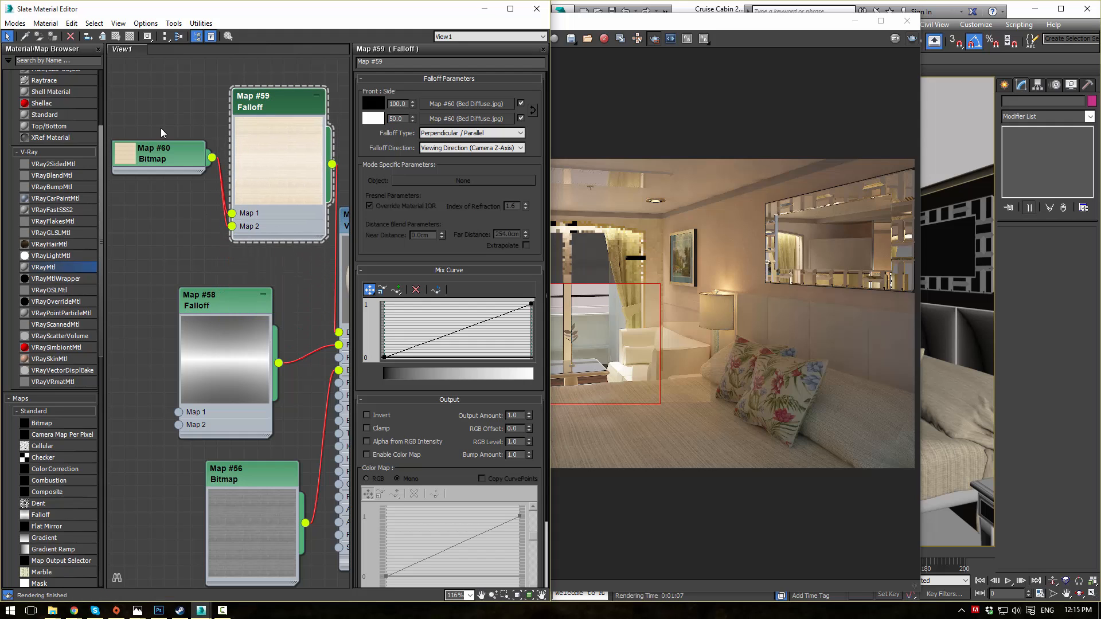
middle_click_drag(182, 123, 187, 193)
left_click_drag(174, 221, 147, 194)
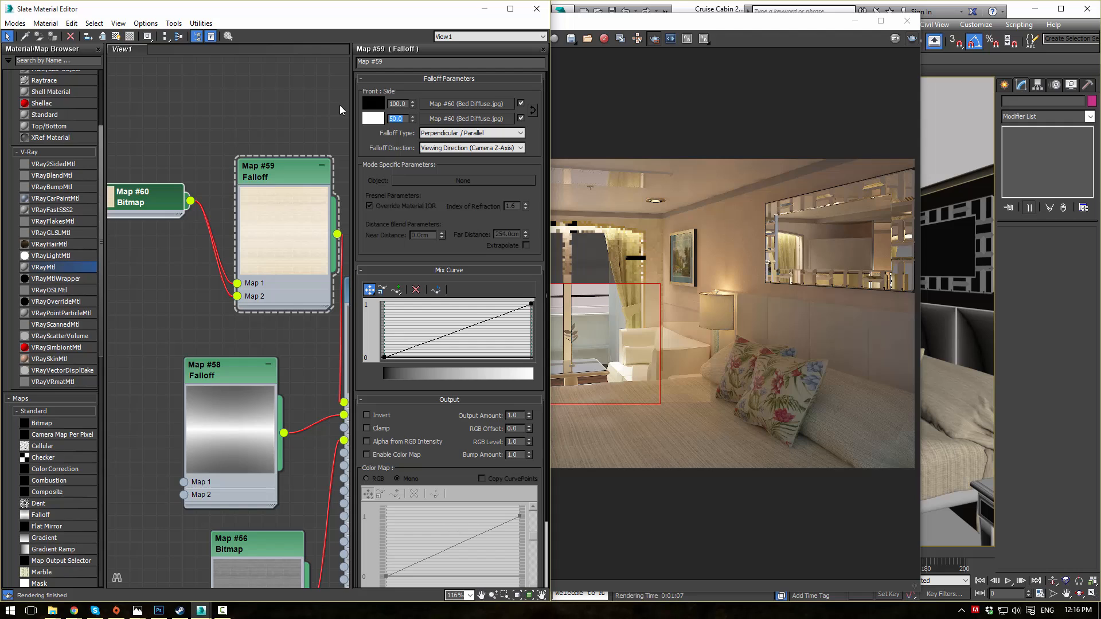
type("20")
key("Return")
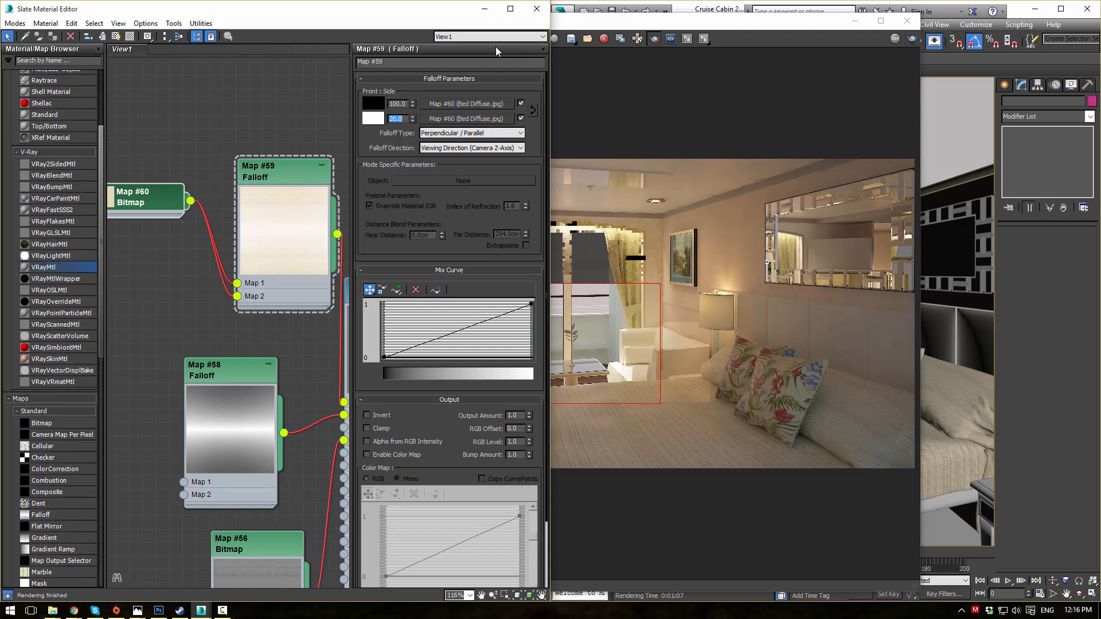
- Define a render region over the front part of the bed cover and render it
left_click(620, 29)
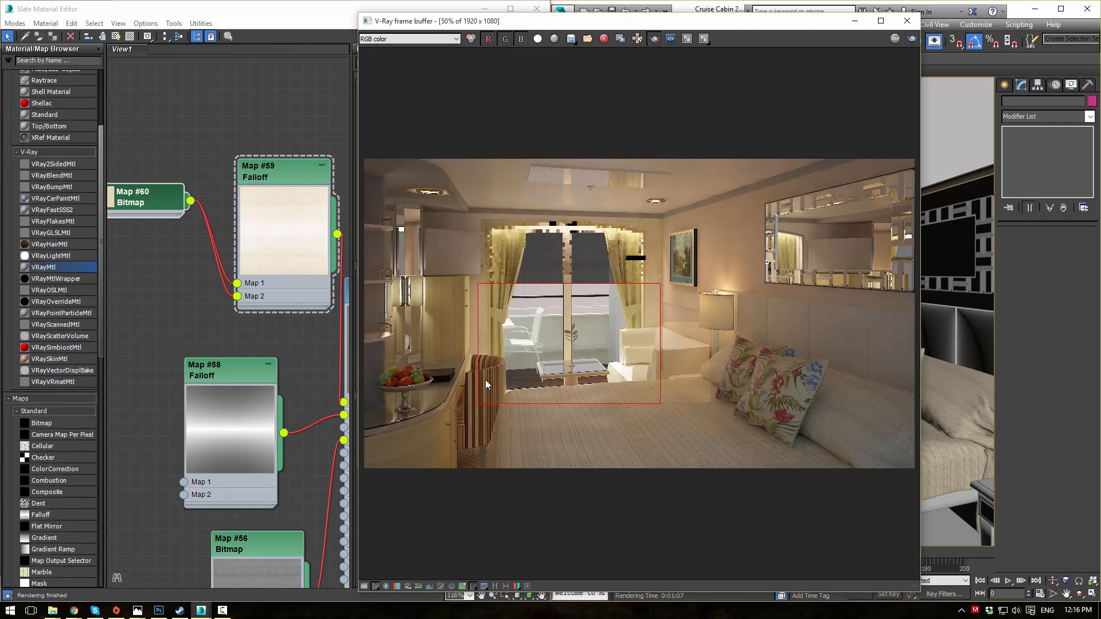
left_click_drag(485, 376, 722, 472)
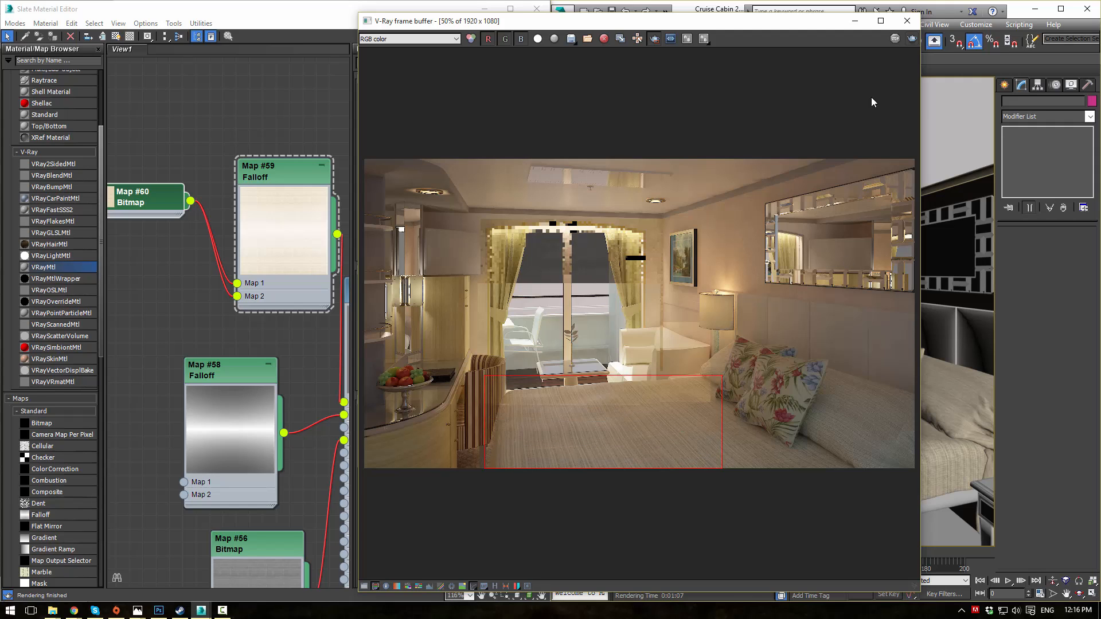
left_click(906, 39)
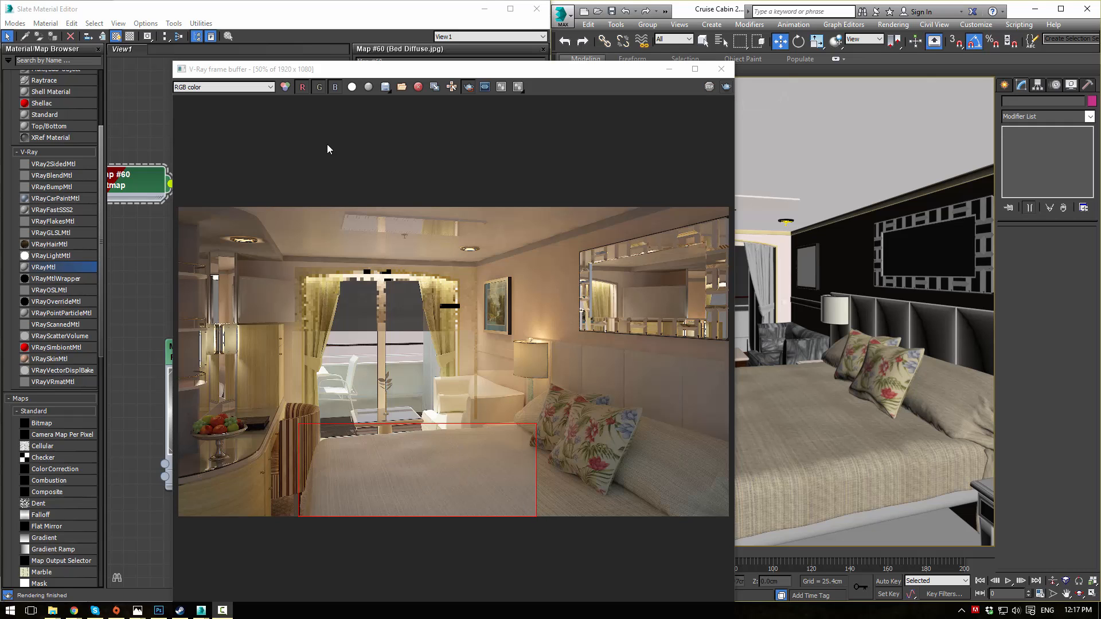
- Examine the duplicated bed material's nodes and map slots alongside the region render
left_click_drag(370, 71, 615, 40)
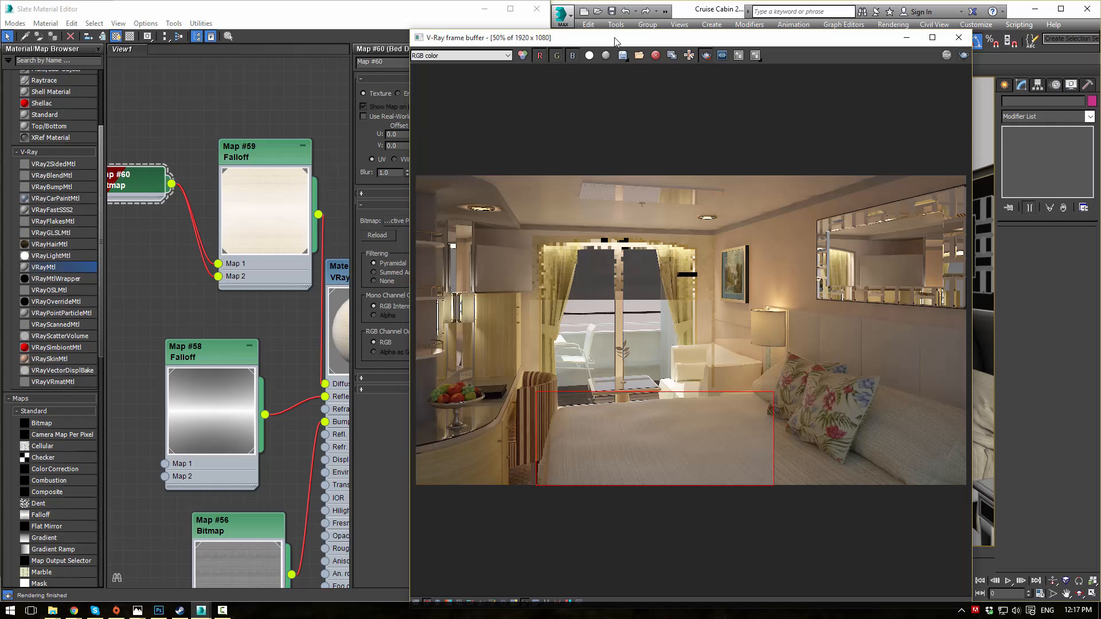
left_click(229, 293)
middle_click_drag(228, 294, 183, 256)
scroll(212, 258, "down", 1)
double_click(293, 242)
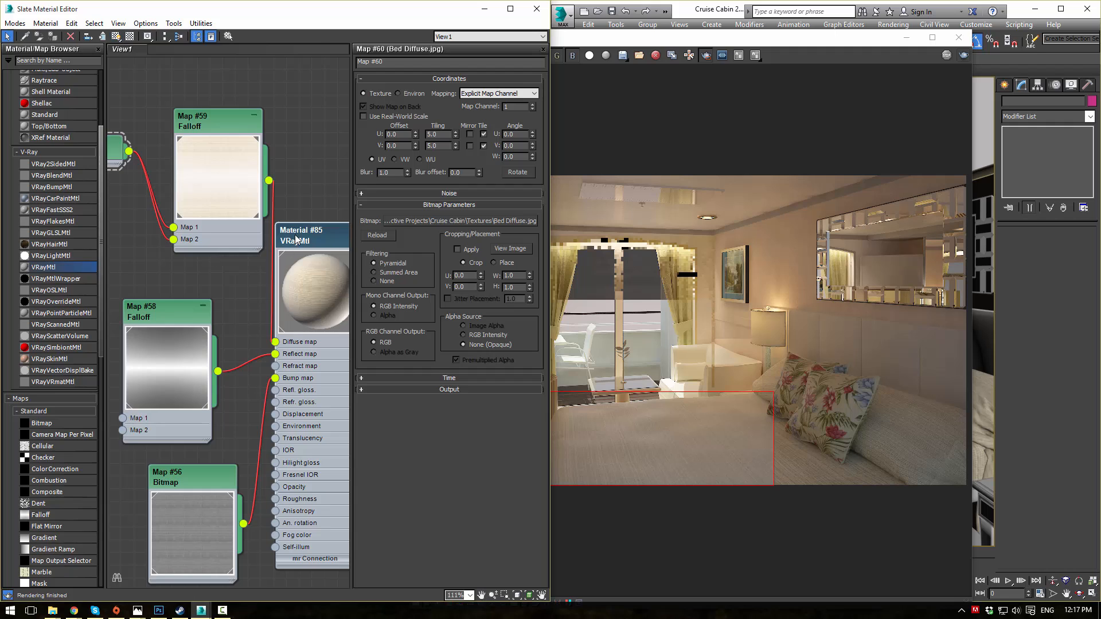
scroll(295, 243, "down", 1)
scroll(414, 442, "down", 3)
scroll(414, 445, "down", 2)
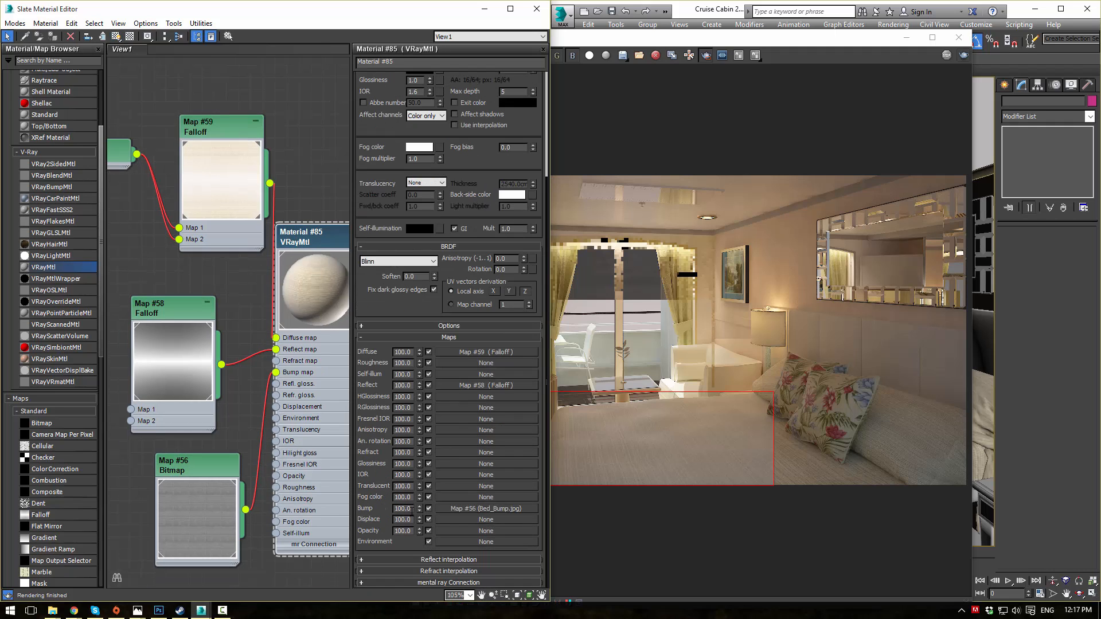
scroll(235, 409, "up", 3)
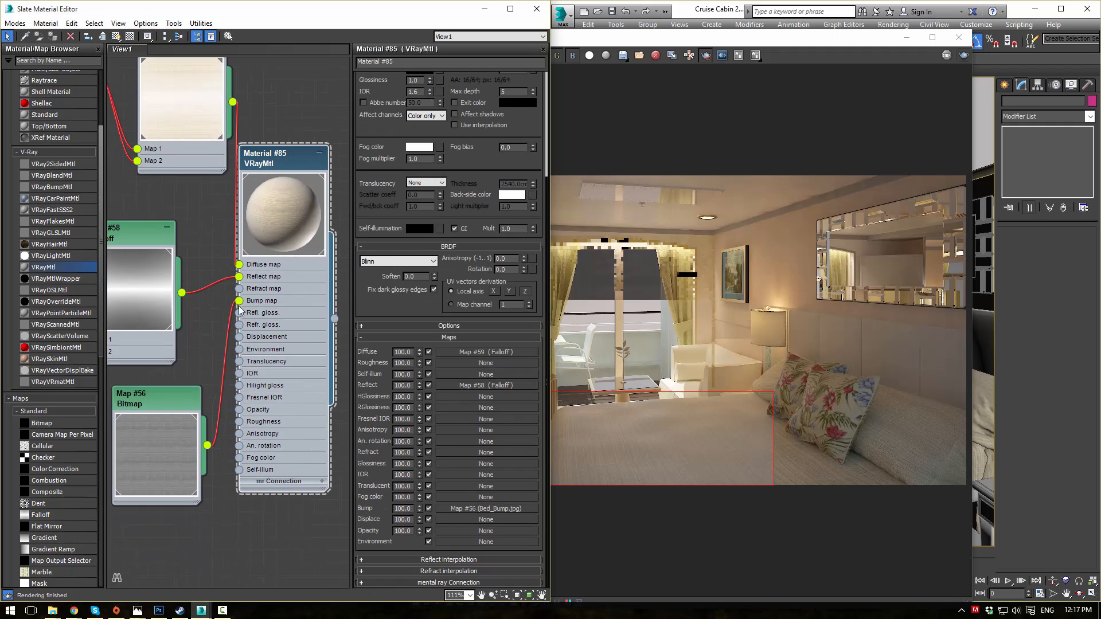
middle_click_drag(256, 297, 218, 361)
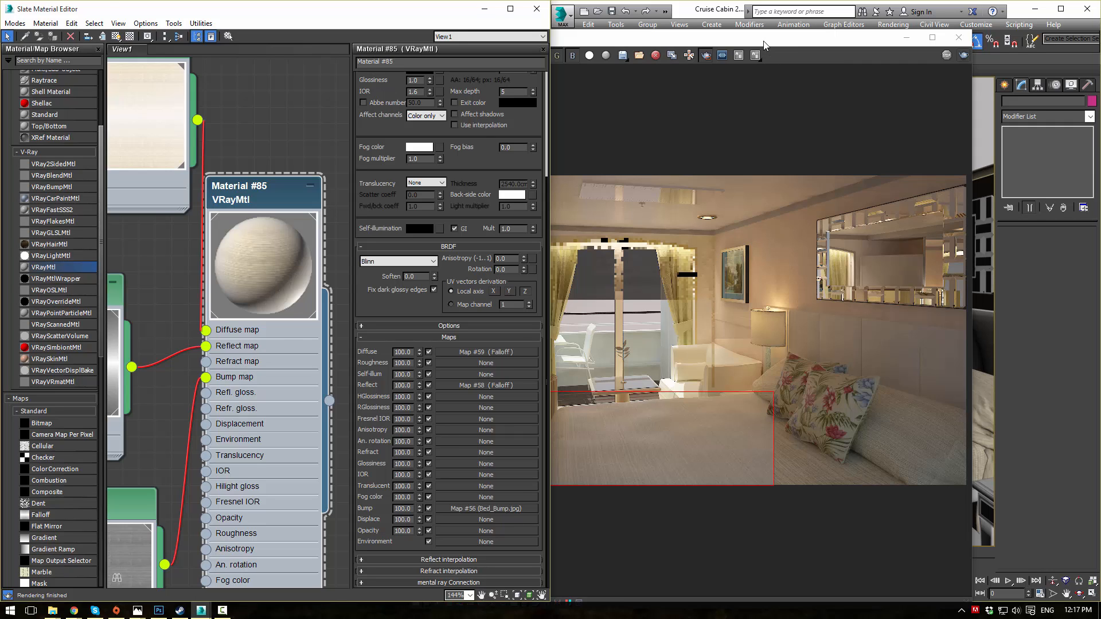
- Close the render window, select the bed cover in the viewport and save the scene
left_click_drag(763, 41, 768, 126)
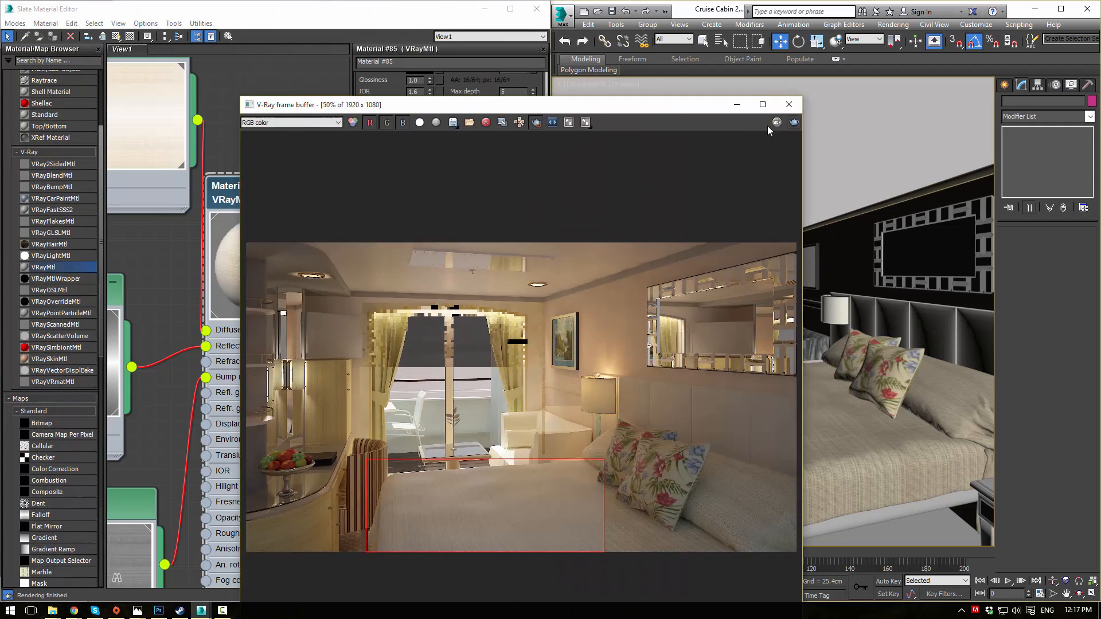
left_click(789, 104)
left_click(806, 425)
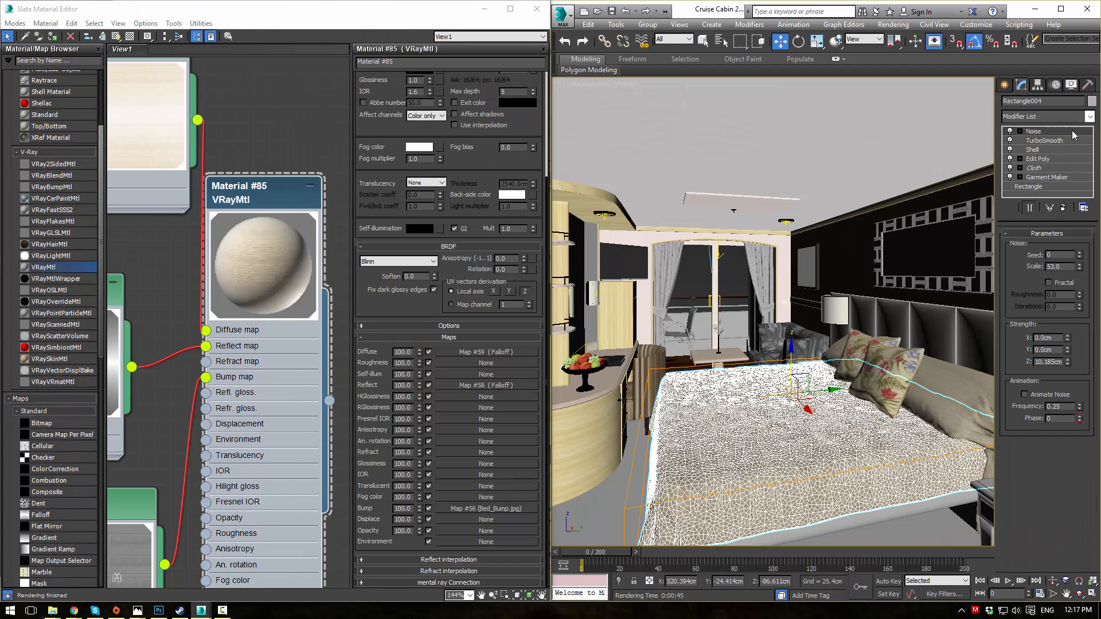
left_click(611, 13)
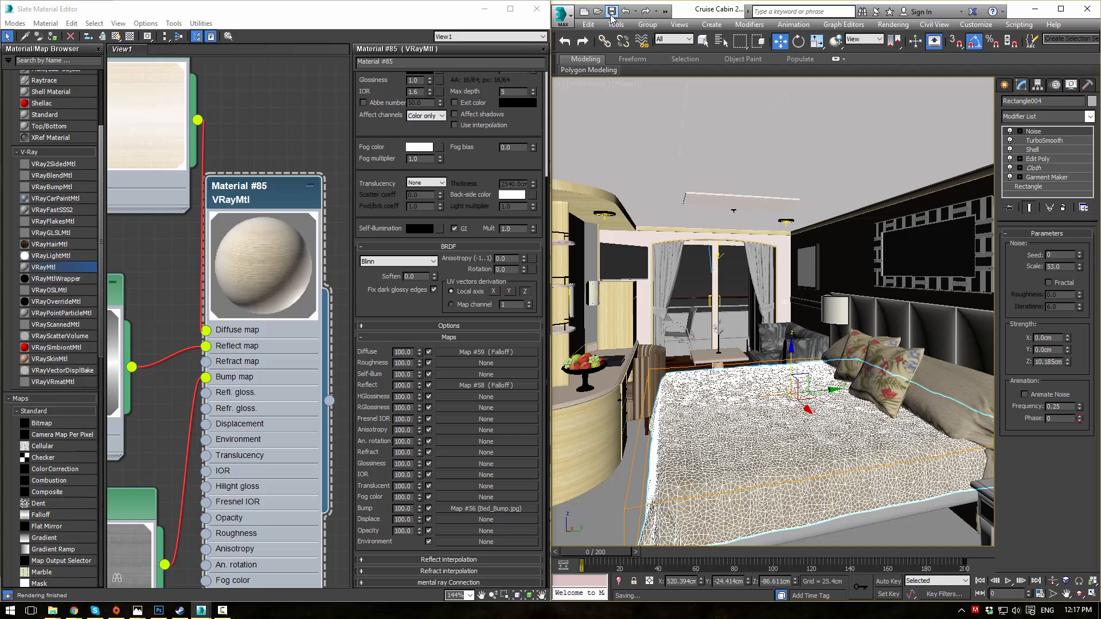
- Add a VRayDisplacementMod modifier to the bed cover above its Noise modifier
left_click(1090, 116)
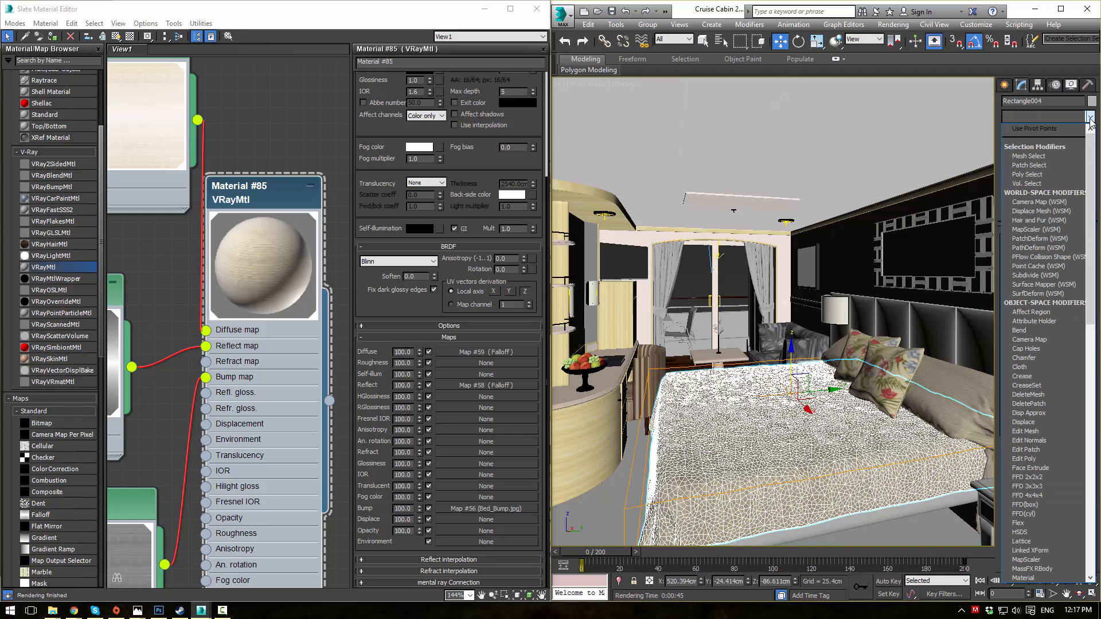
type("vr")
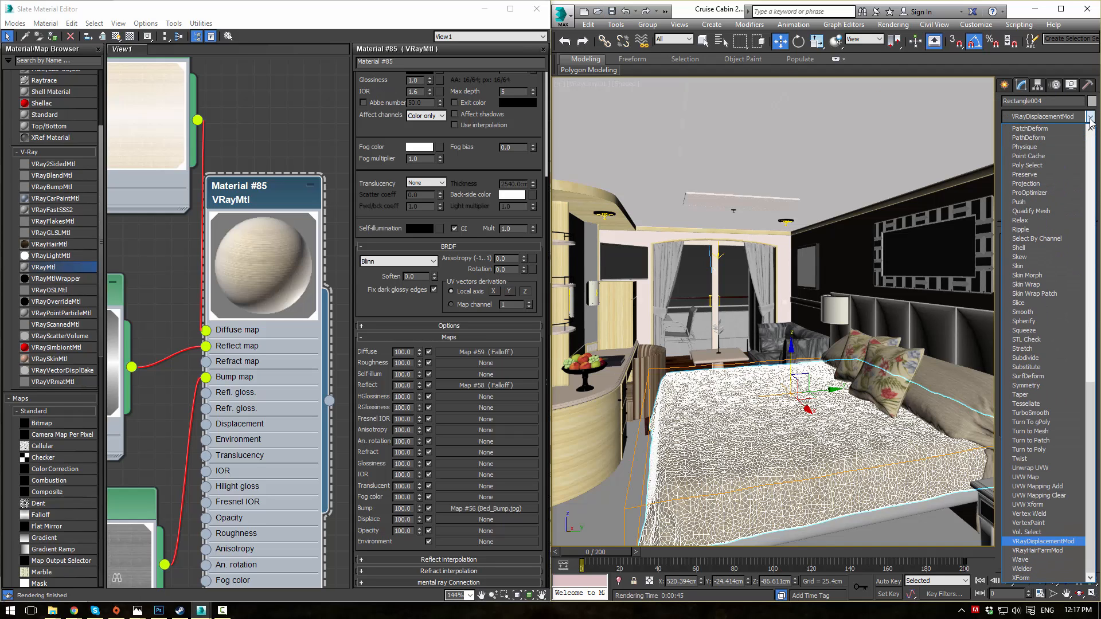
key("Return")
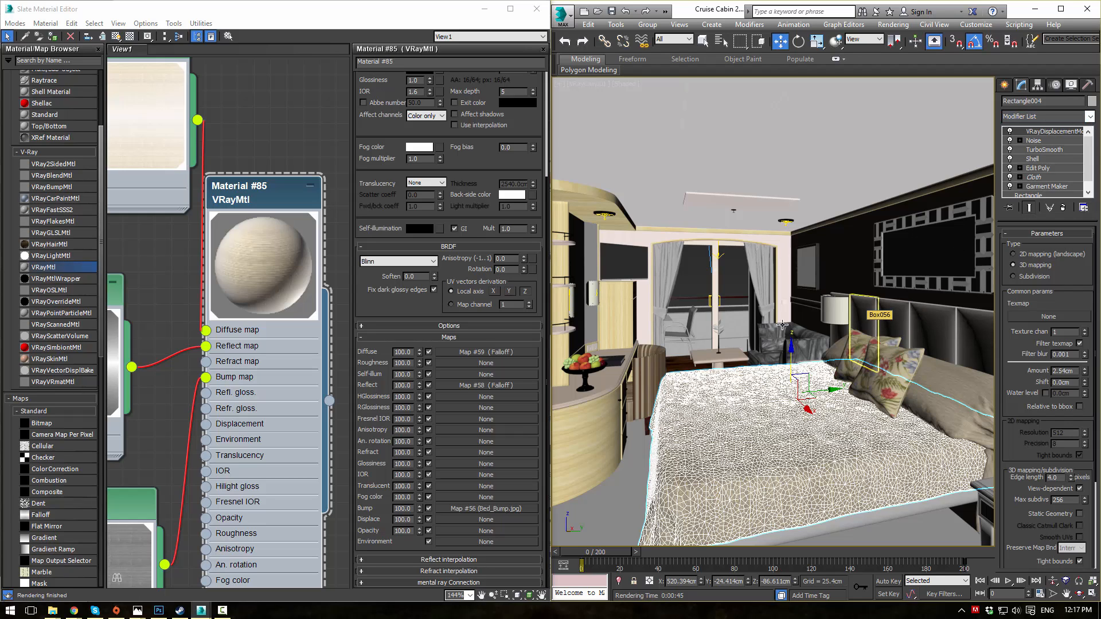
- Create a standard Dent map below the bump bitmap node and enlarge its preview
middle_click_drag(257, 318, 339, 168)
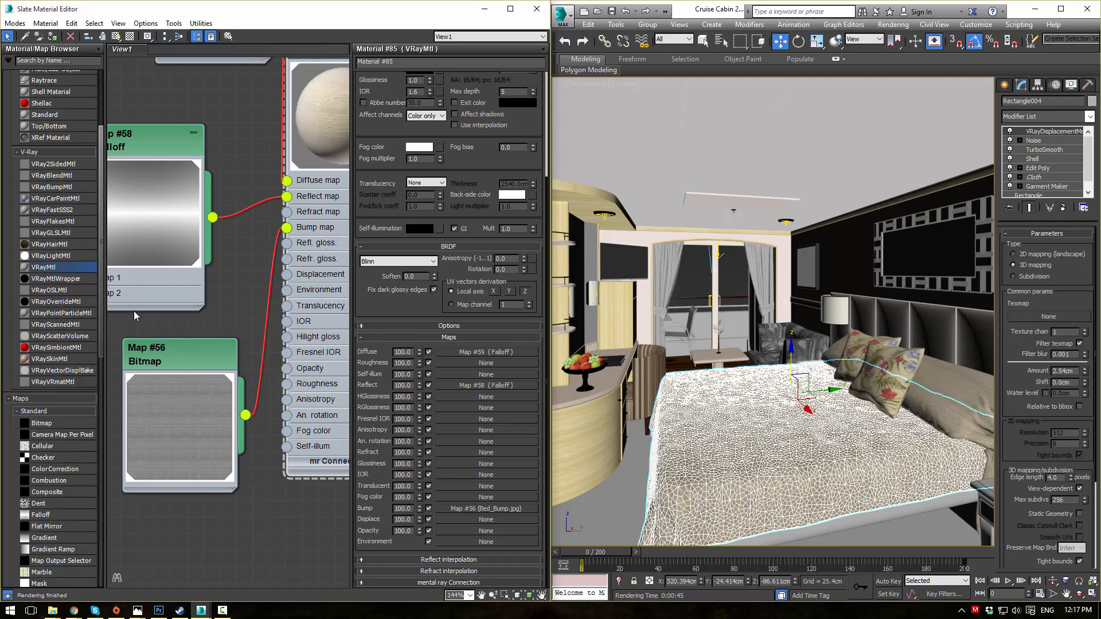
middle_click_drag(134, 312, 201, 144)
right_click(259, 396)
mouse_move(306, 412)
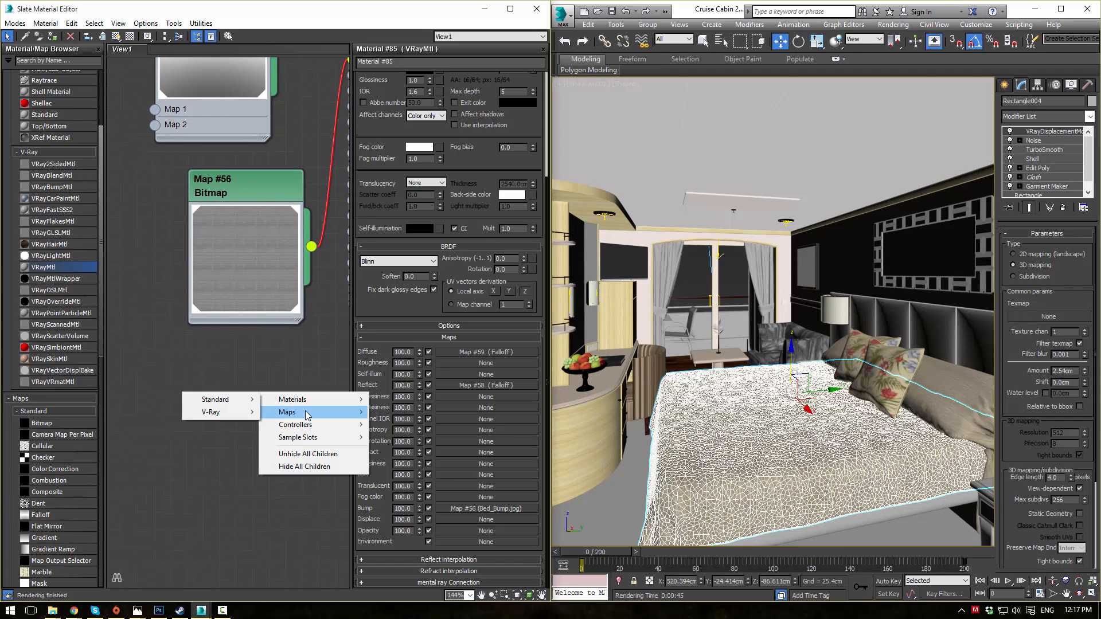
mouse_move(245, 411)
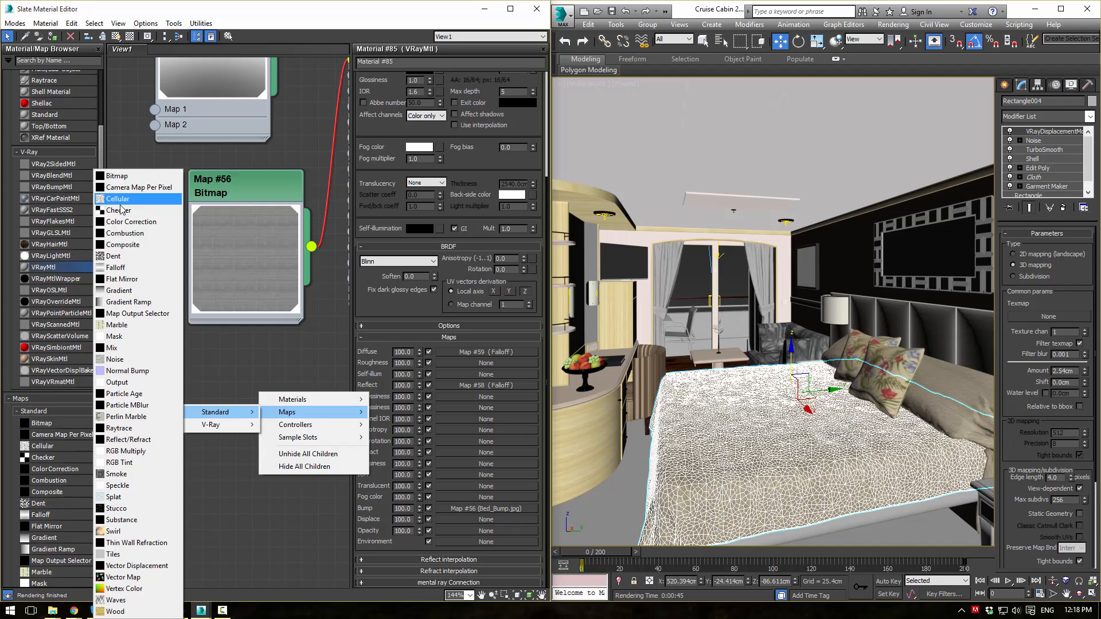
left_click(119, 260)
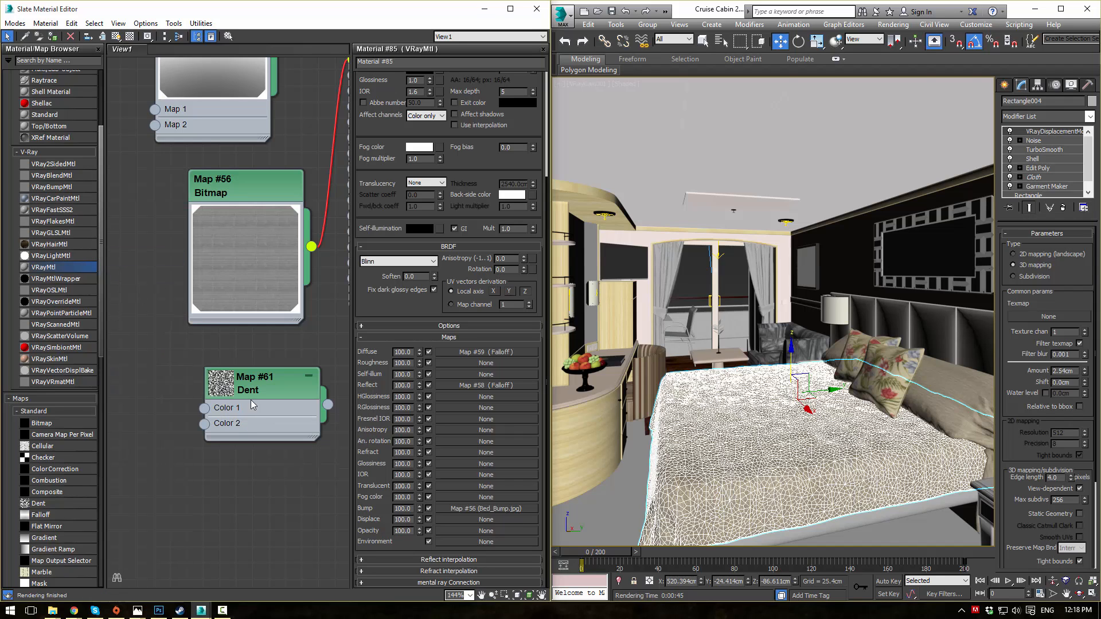
double_click(228, 382)
middle_click_drag(261, 396, 196, 277)
scroll(196, 276, "up", 2)
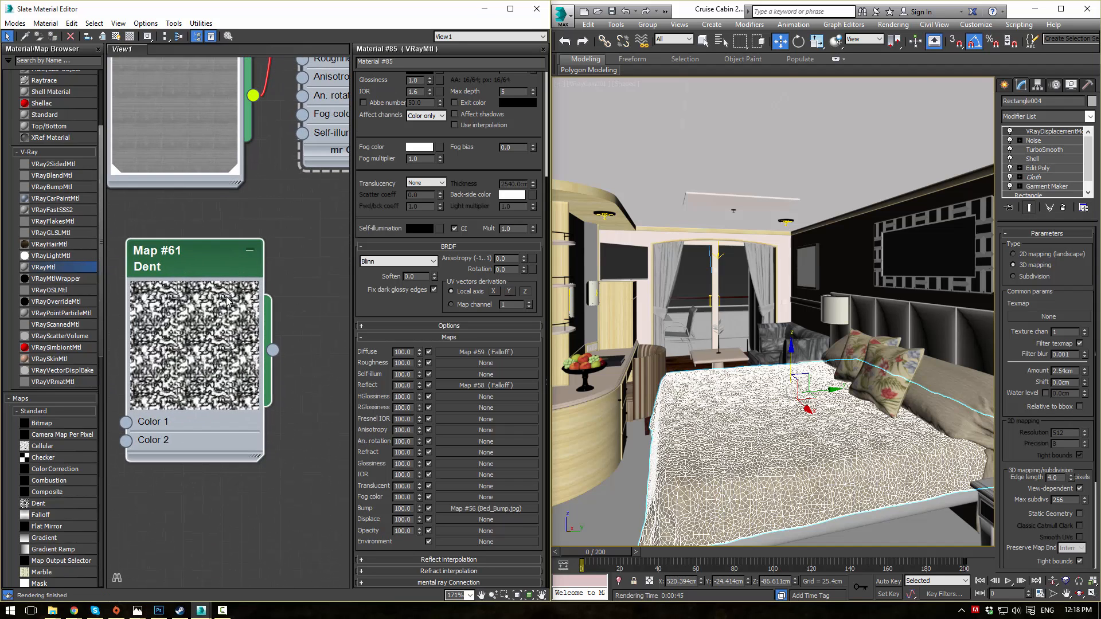
- Assign the Dent map as an instance to the texmap slot of the bed cover's VRayDisplacementMod modifier
double_click(199, 263)
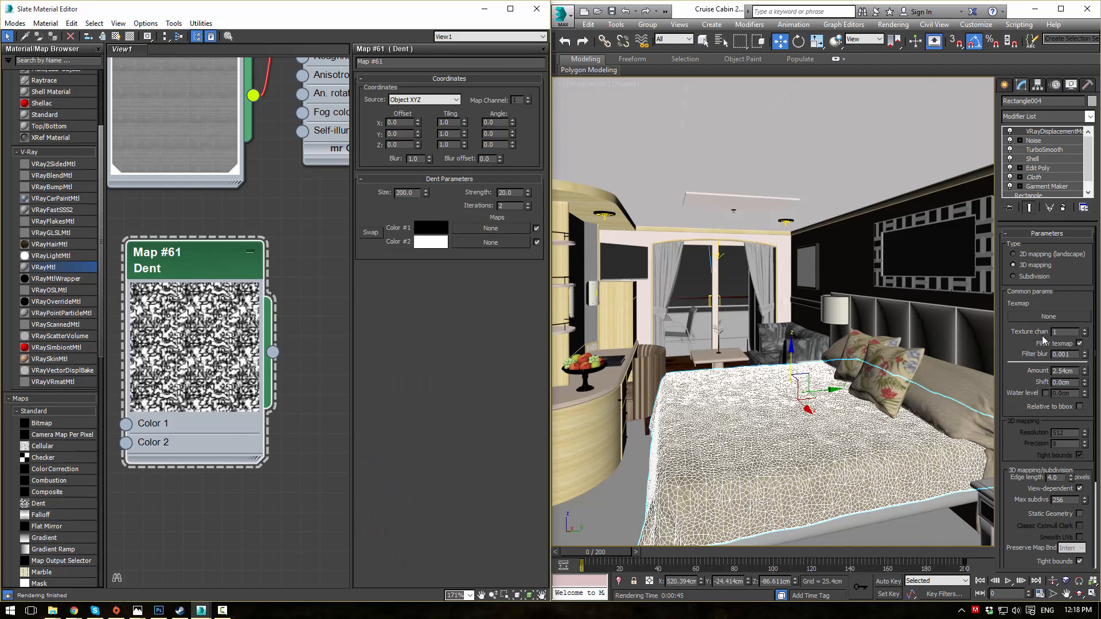
left_click_drag(273, 352, 1058, 319)
left_click(800, 340)
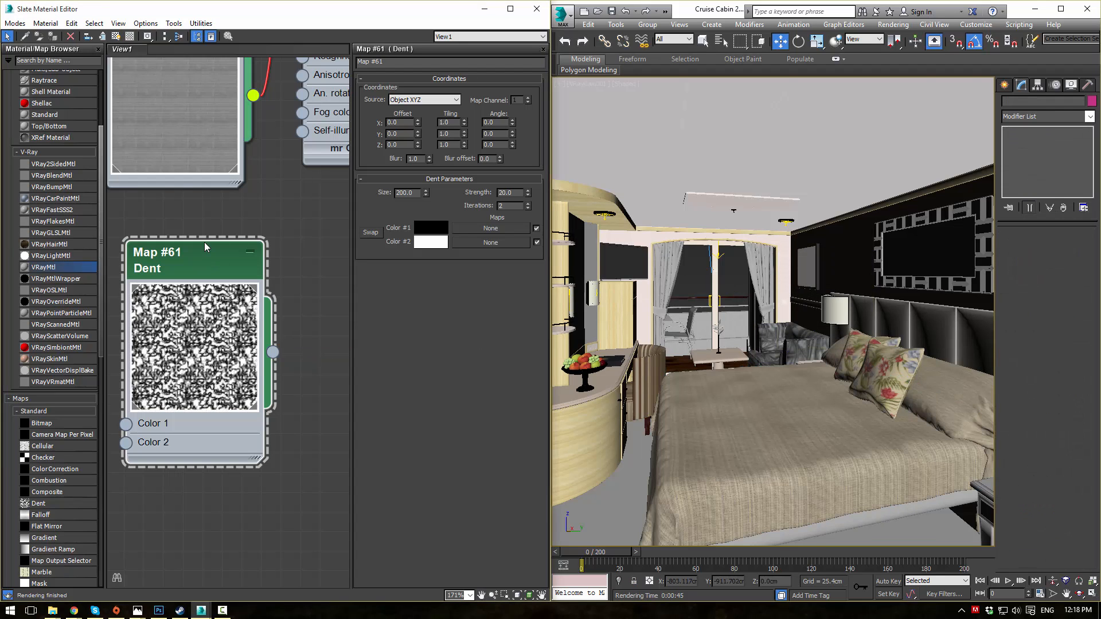
- Set the Dent map's size to 50 and its iterations to 5
left_click_drag(417, 193, 198, 168)
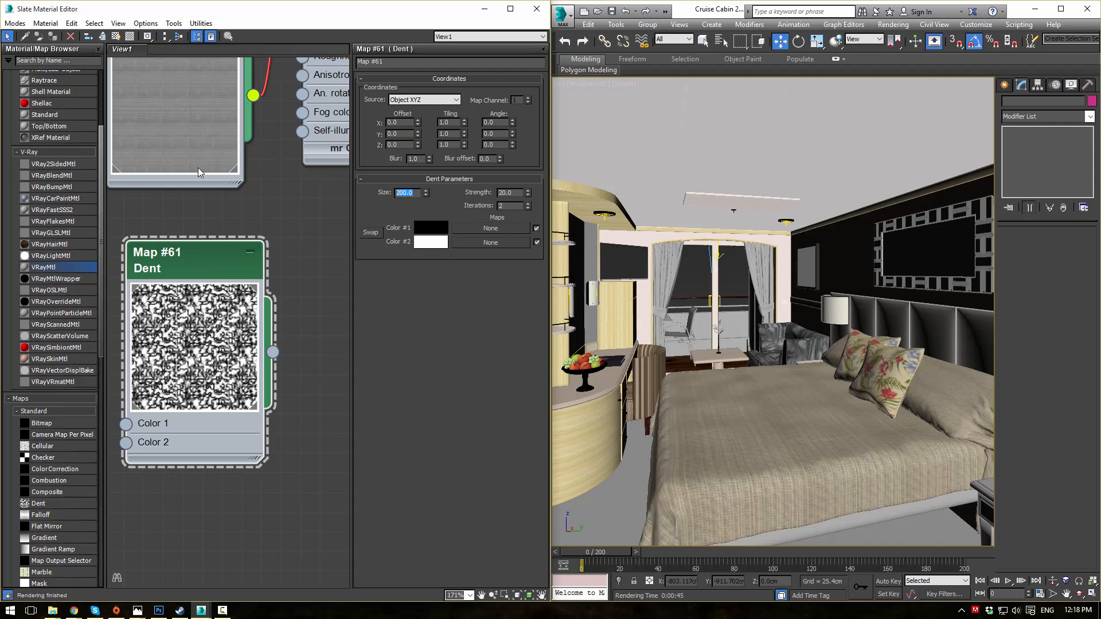
type("50")
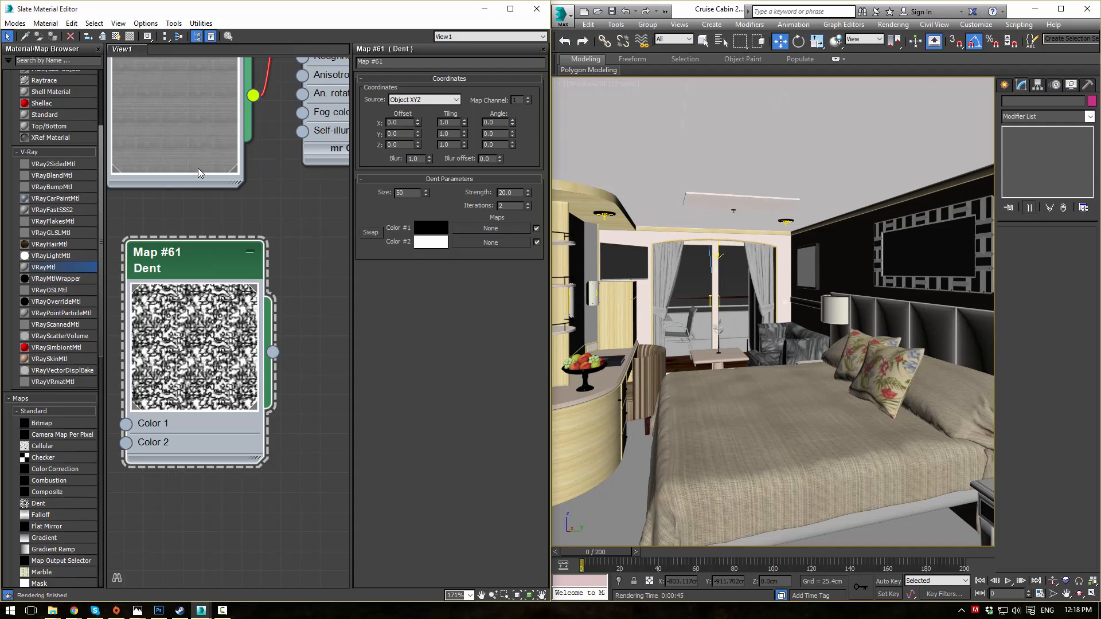
key("Return")
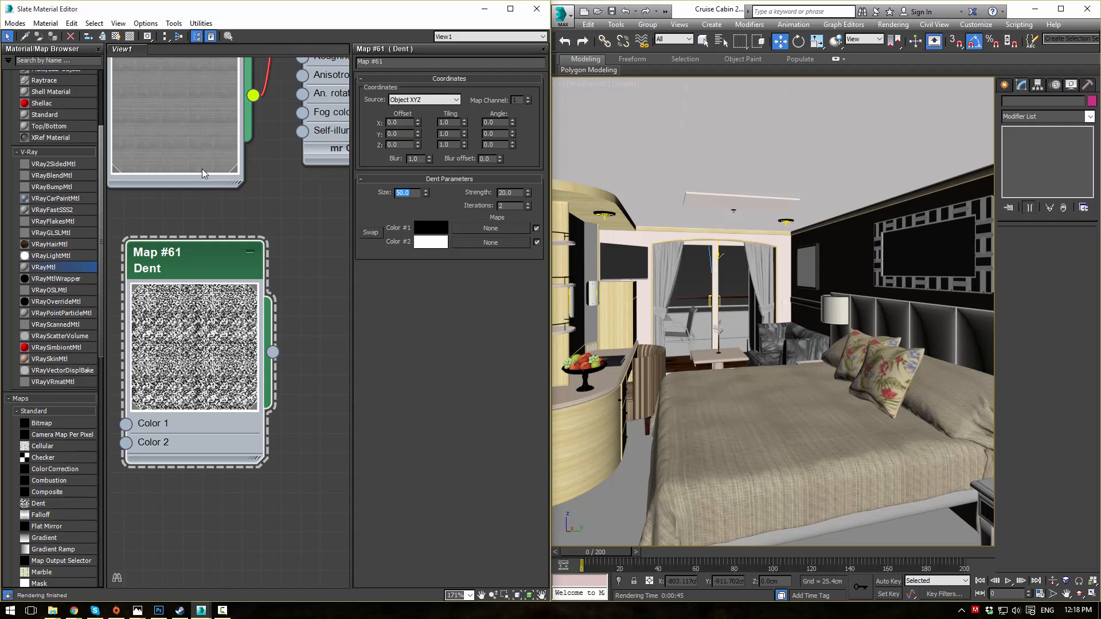
left_click_drag(508, 207, 466, 201)
type("5")
key("Return")
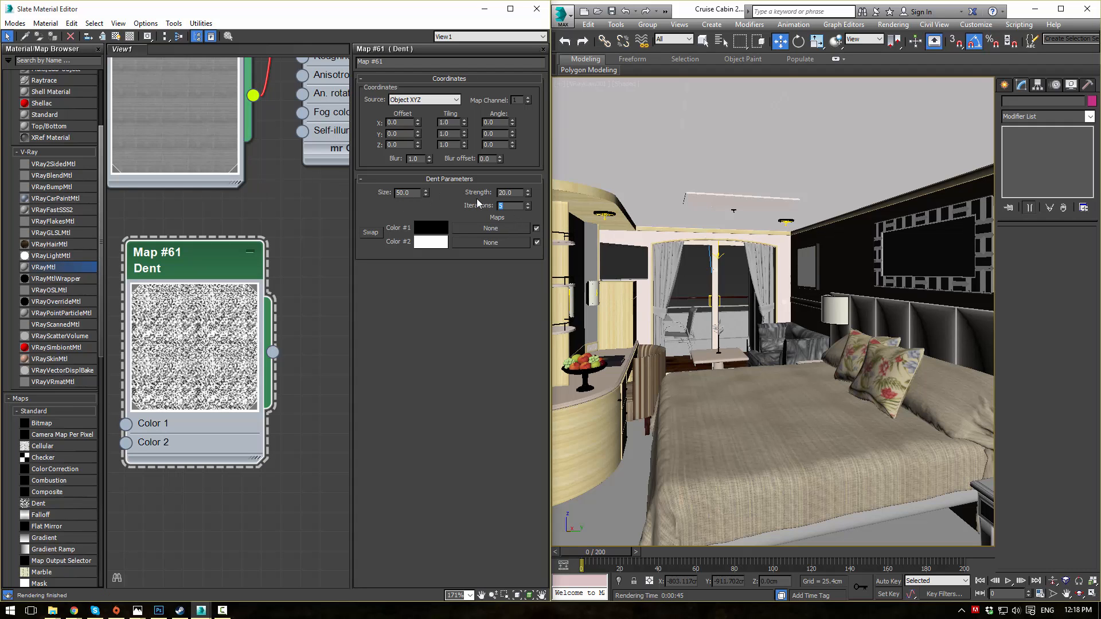
- Set the Dent map's iterations to 2 and its strength to 3
type("12")
key("BackSpace")
key("BackSpace")
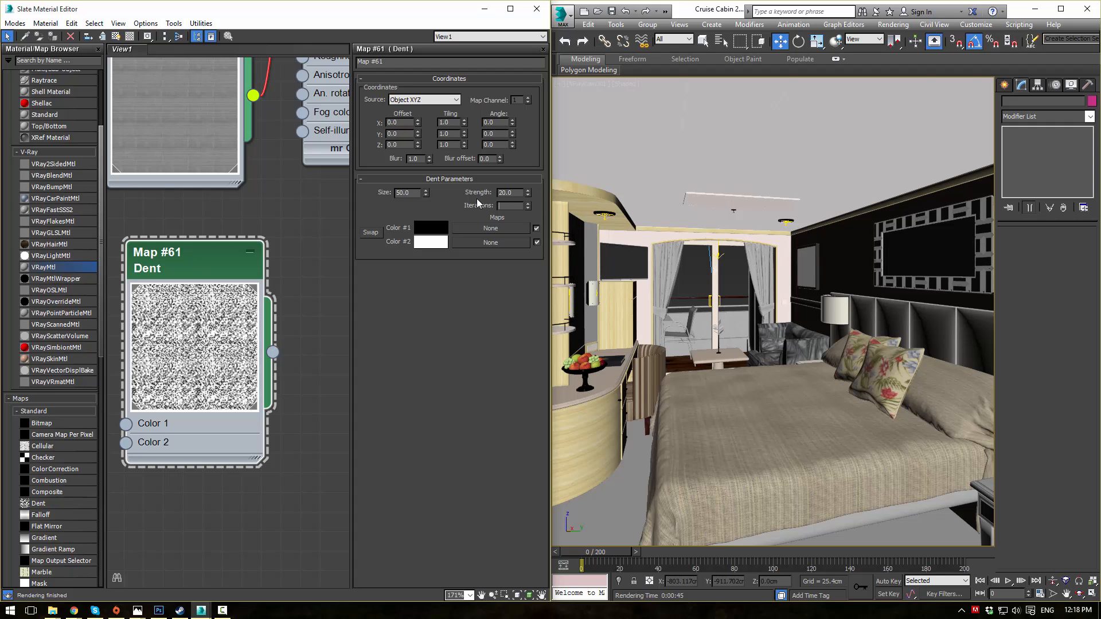
type("2")
key("Return")
double_click(509, 193)
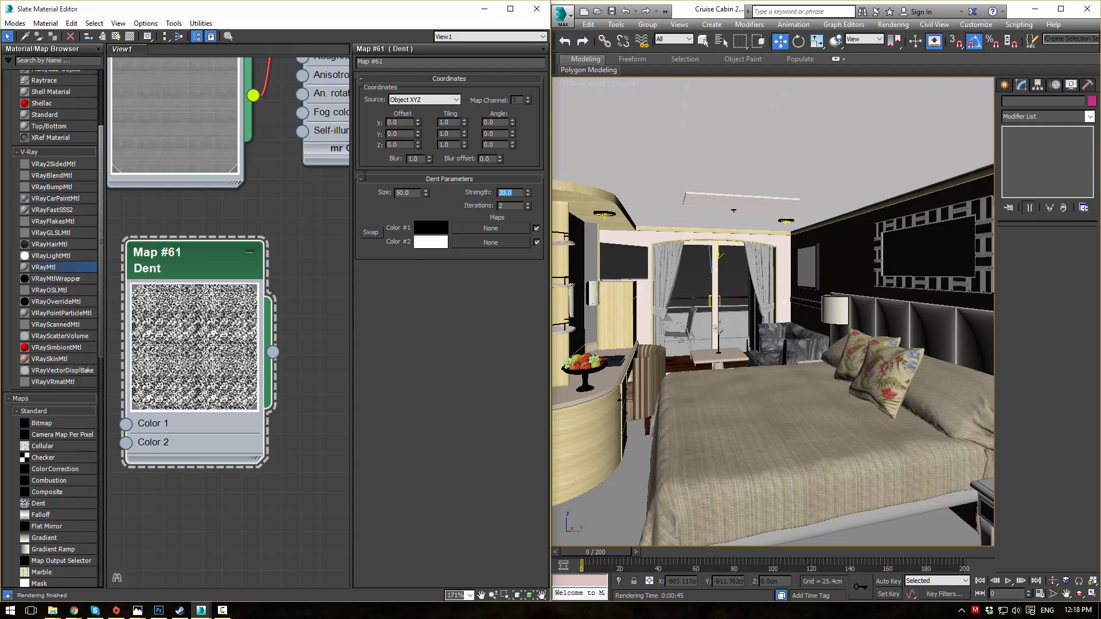
type("10")
key("BackSpace")
key("BackSpace")
type("3")
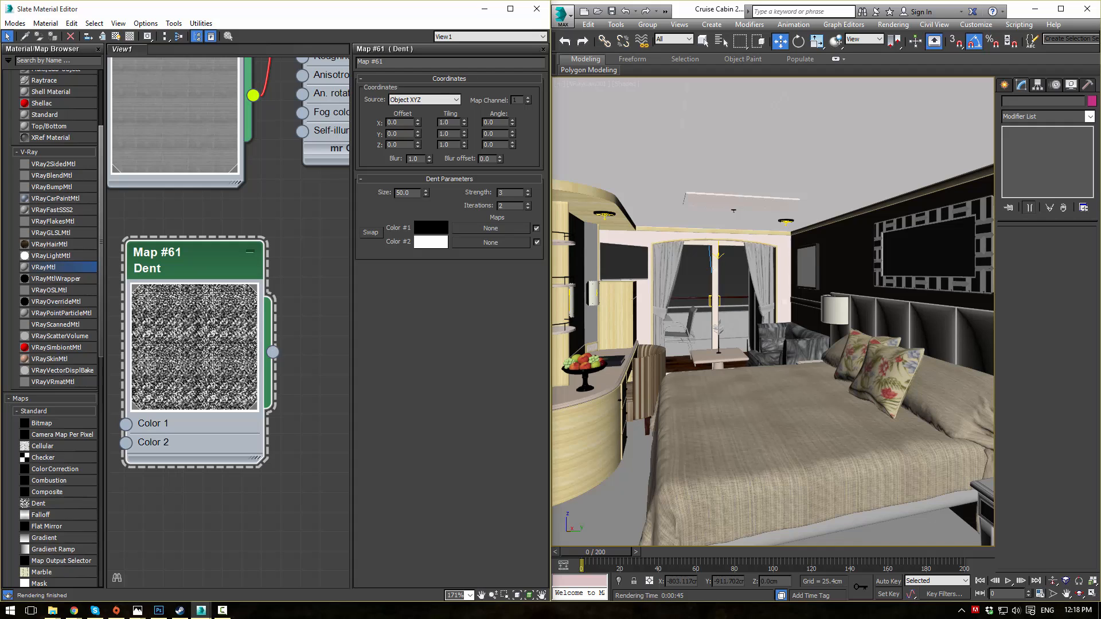
- Swap the Dent map's two colors so that Color #1 is white and Color #2 black
left_click(371, 233)
left_click(371, 233)
left_click(371, 233)
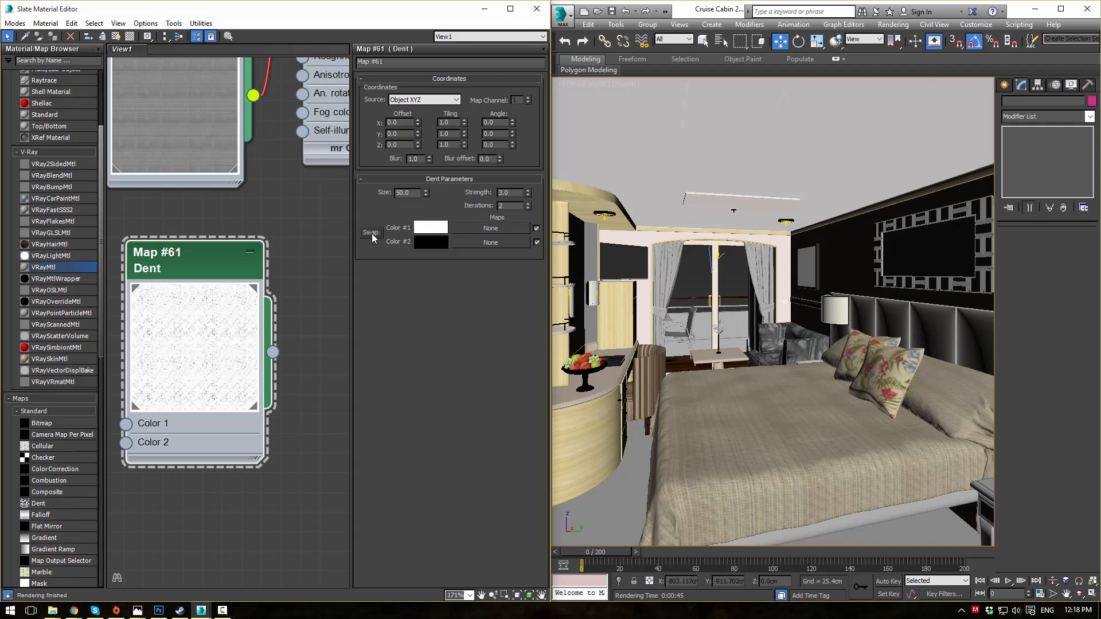
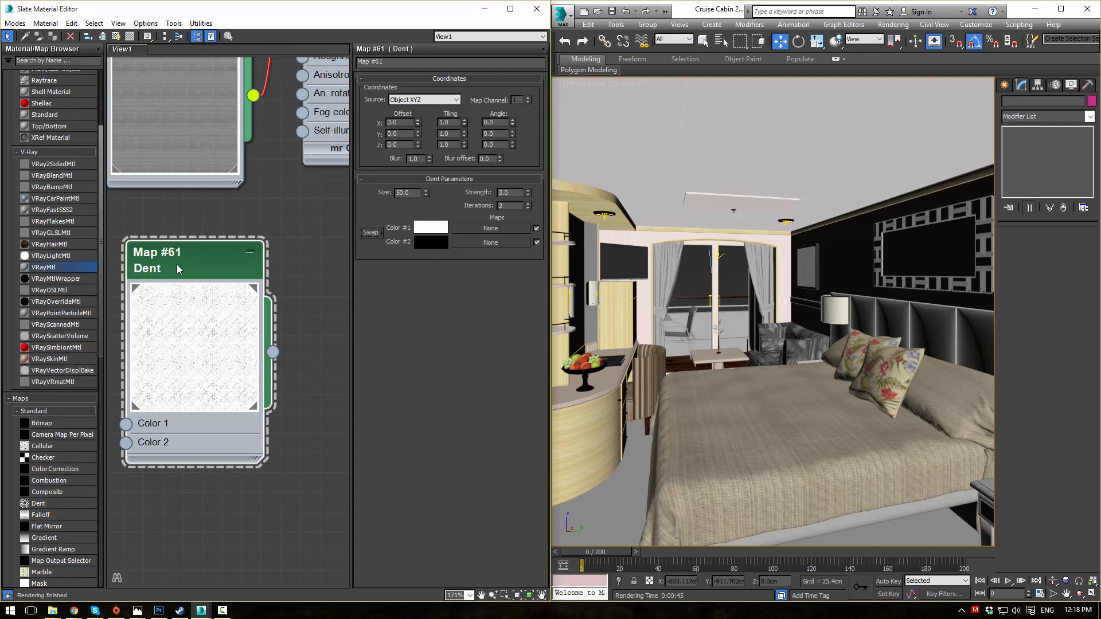
- Create a standard Cellular map and place its node just right of the Dent map
middle_click_drag(183, 266, 223, 243)
scroll(287, 267, "down", 1)
middle_click_drag(303, 279, 238, 282)
right_click(276, 281)
mouse_move(313, 302)
mouse_move(238, 302)
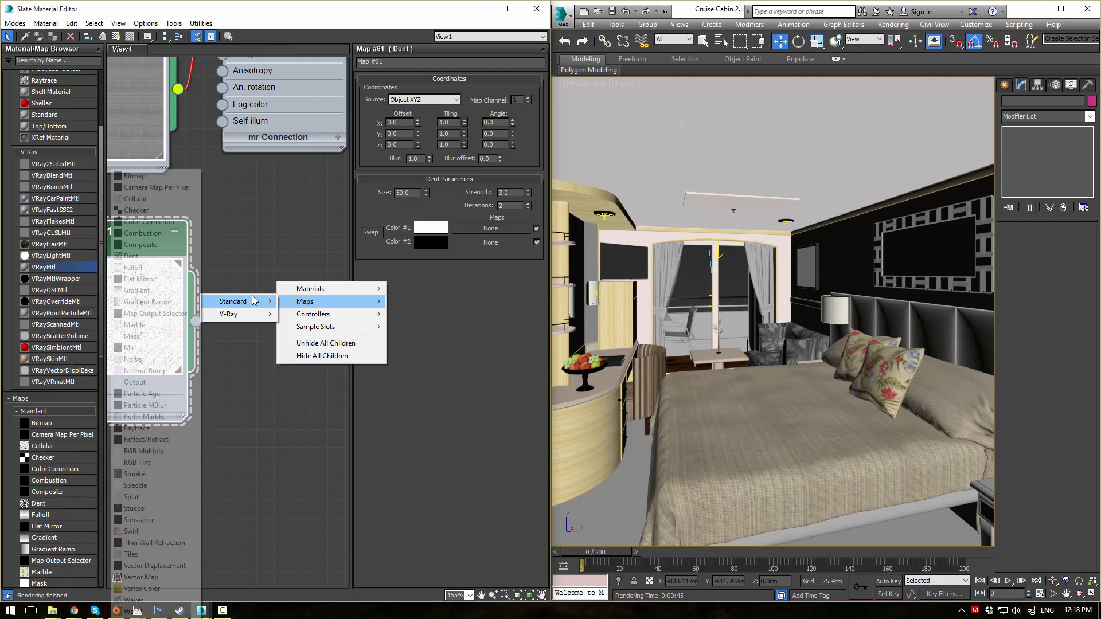
left_click(156, 198)
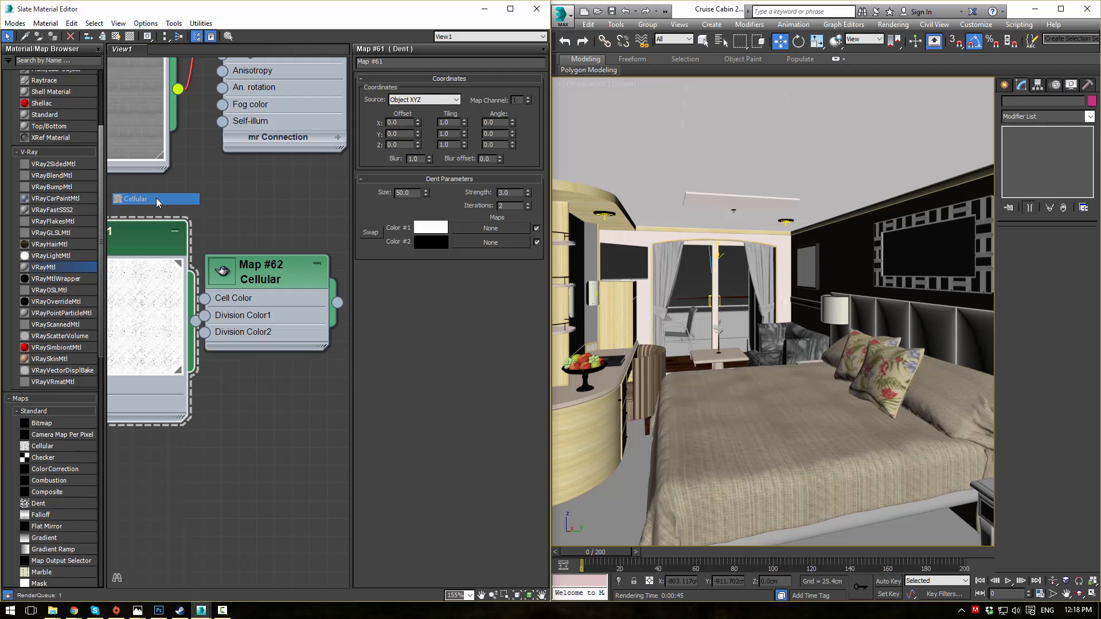
middle_click_drag(239, 249, 280, 216)
left_click_drag(281, 218, 316, 202)
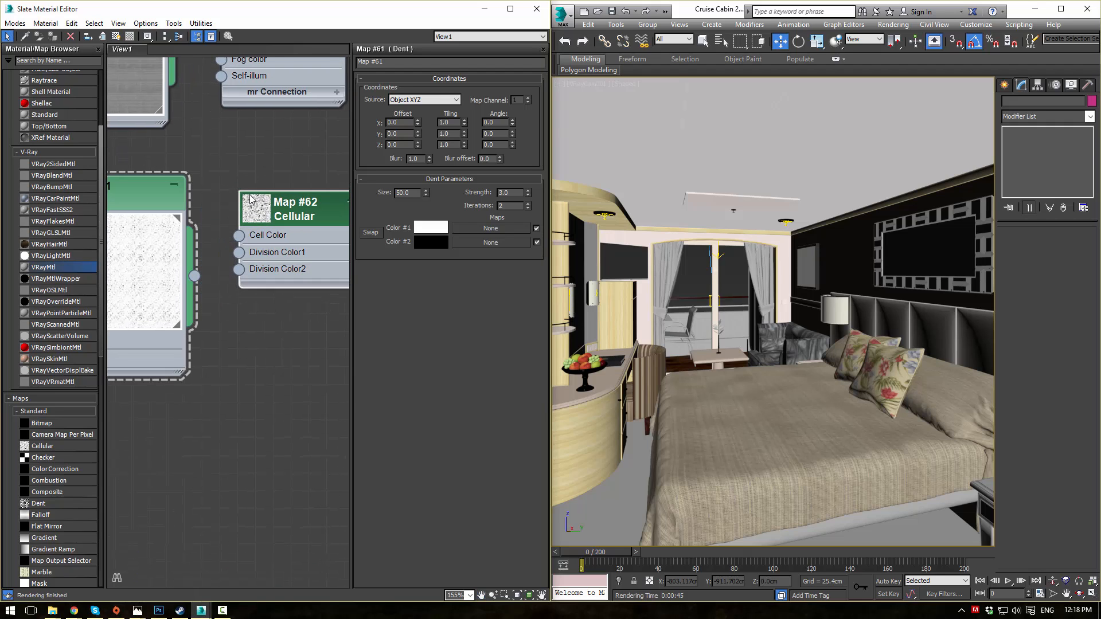
- Open the Cellular map's parameters, enlarge its preview and reposition the node
double_click(250, 196)
double_click(252, 206)
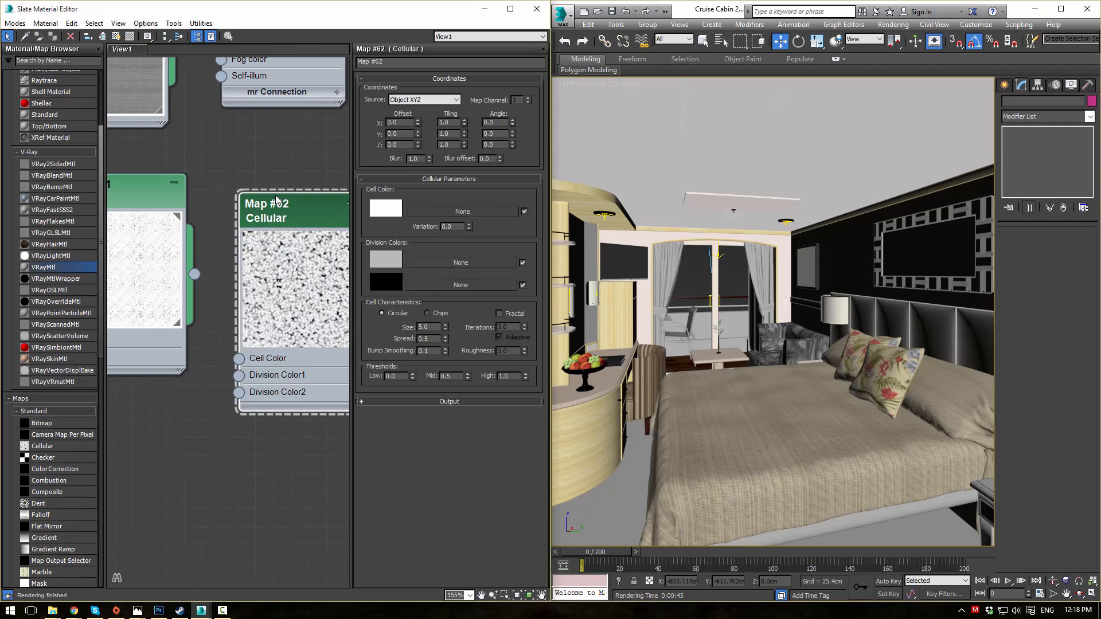
middle_click_drag(297, 206, 256, 176)
left_click_drag(256, 176, 238, 159)
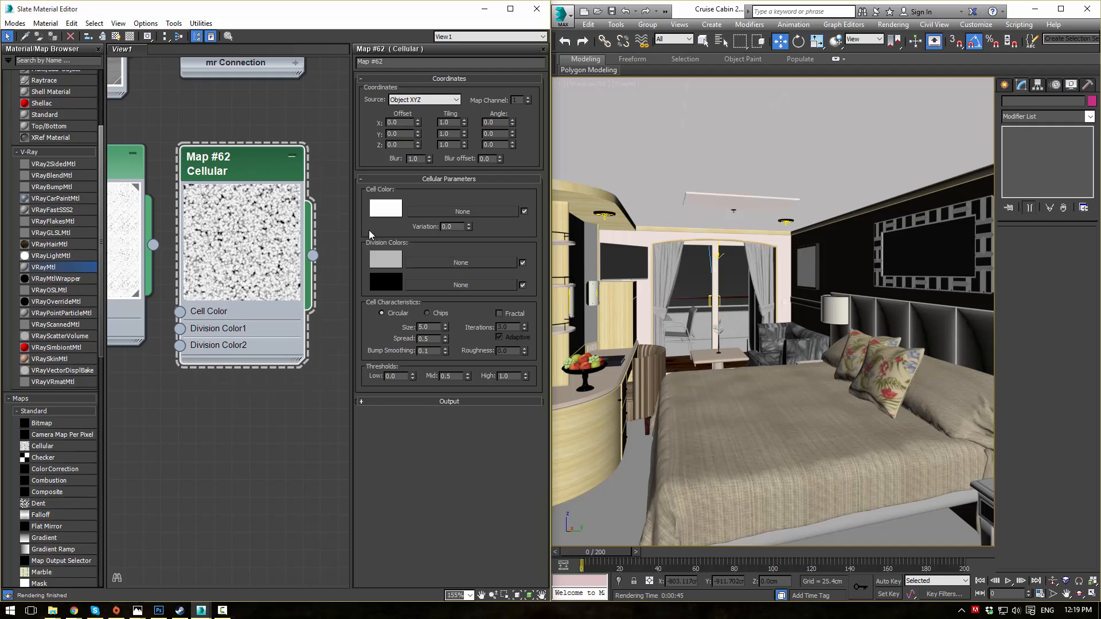
- Set the Cellular map's first division color to black
left_click(387, 255)
left_click_drag(400, 133, 315, 116)
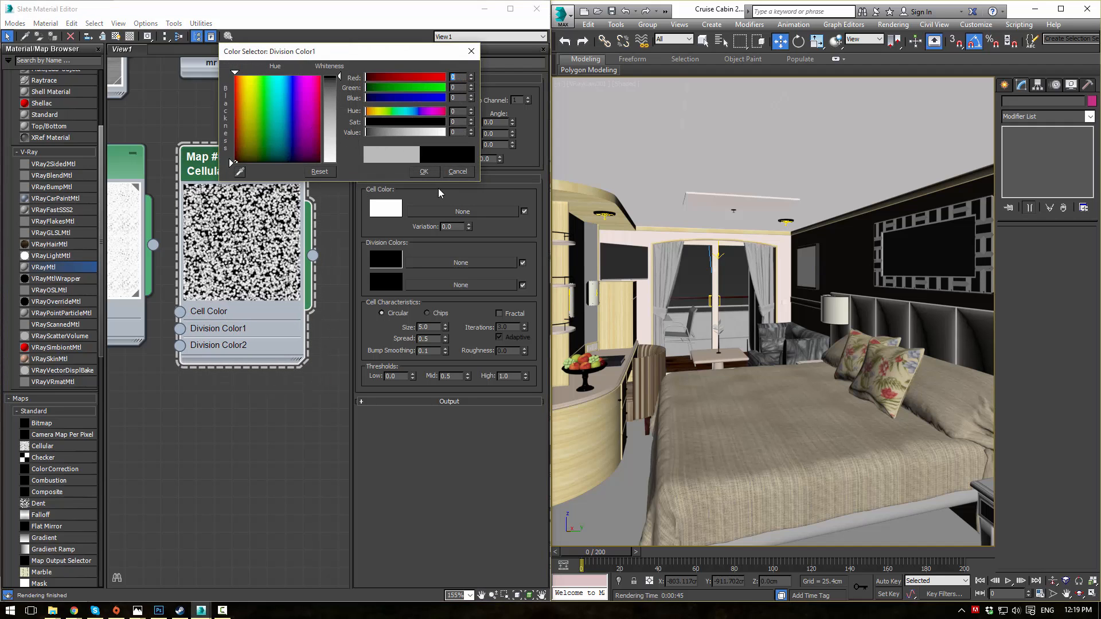
left_click(424, 172)
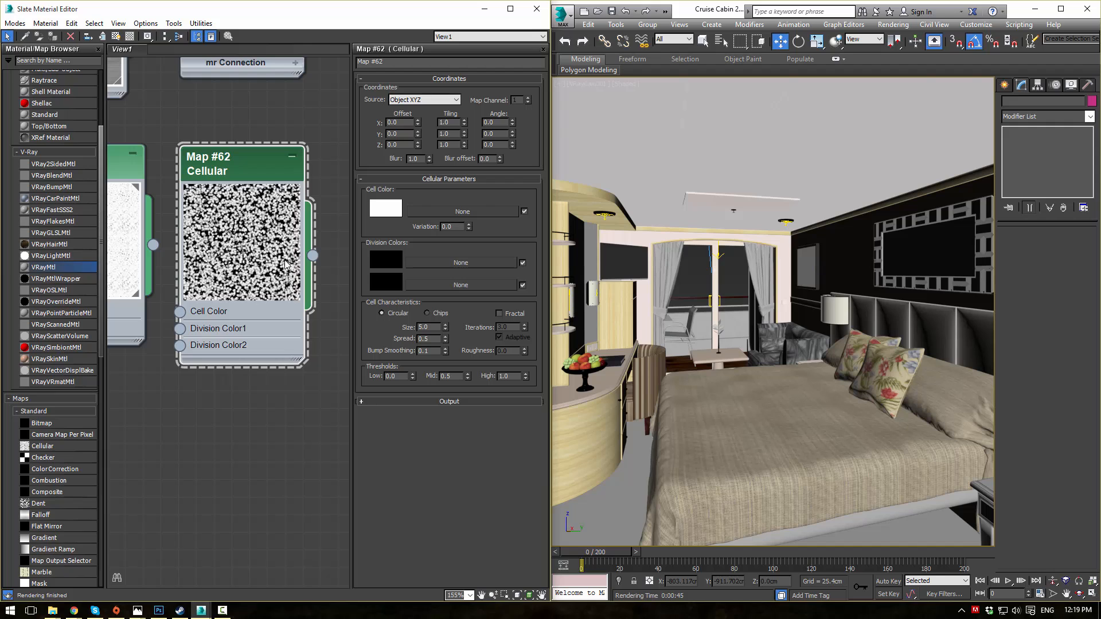
- Select the bed cover and assign the Cellular map as an instance to its displacement texmap, replacing the Dent map
scroll(254, 293, "up", 1)
scroll(254, 293, "up", 2)
left_click(760, 404)
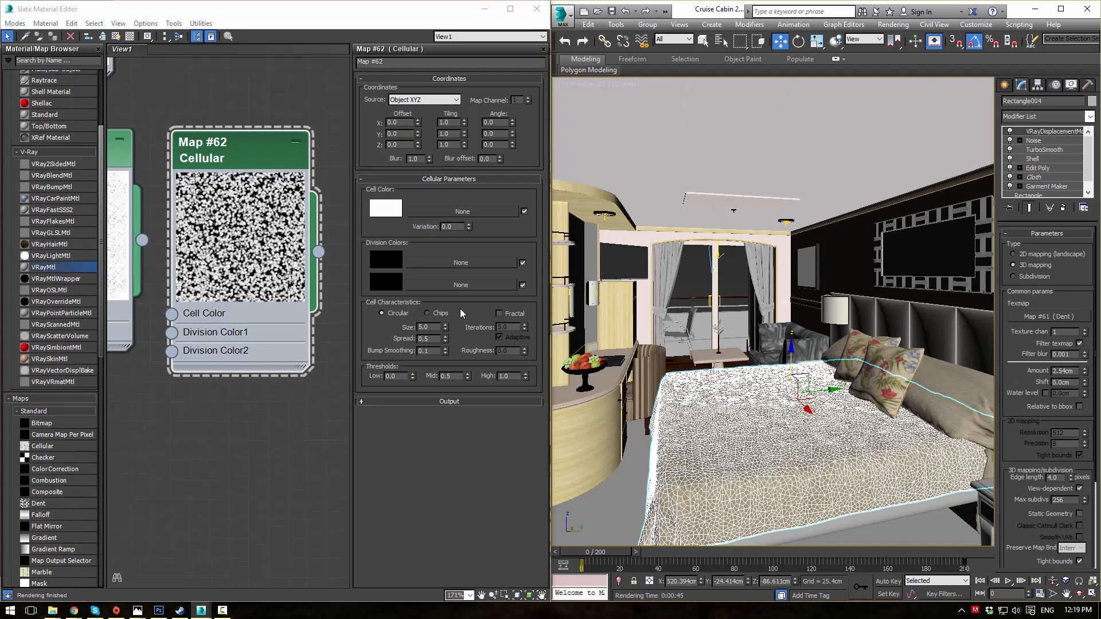
left_click_drag(319, 251, 1056, 317)
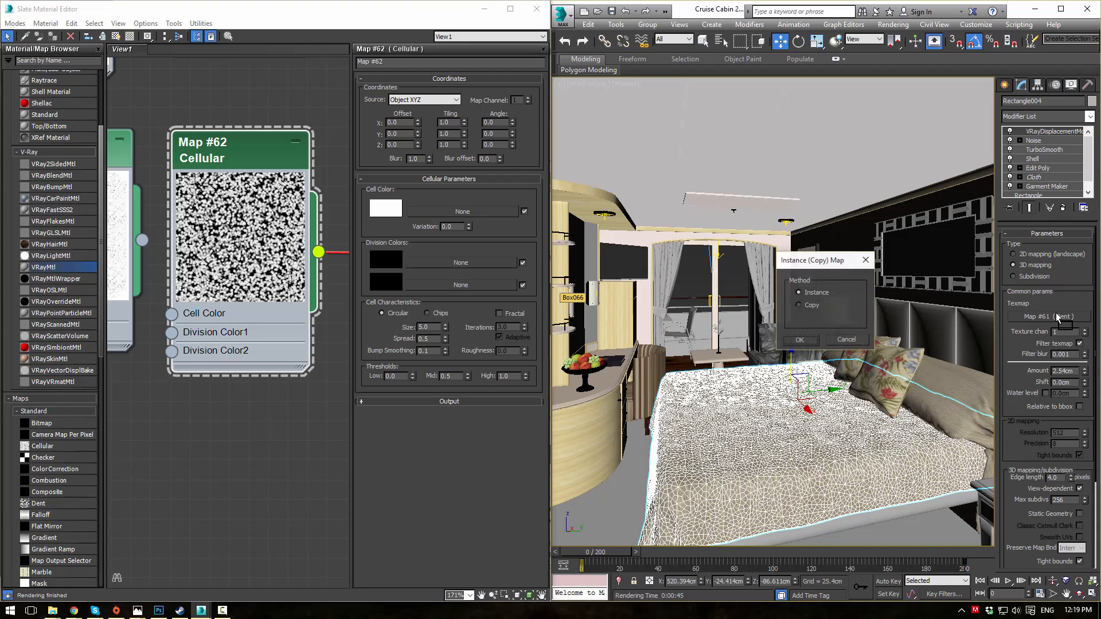
left_click(800, 340)
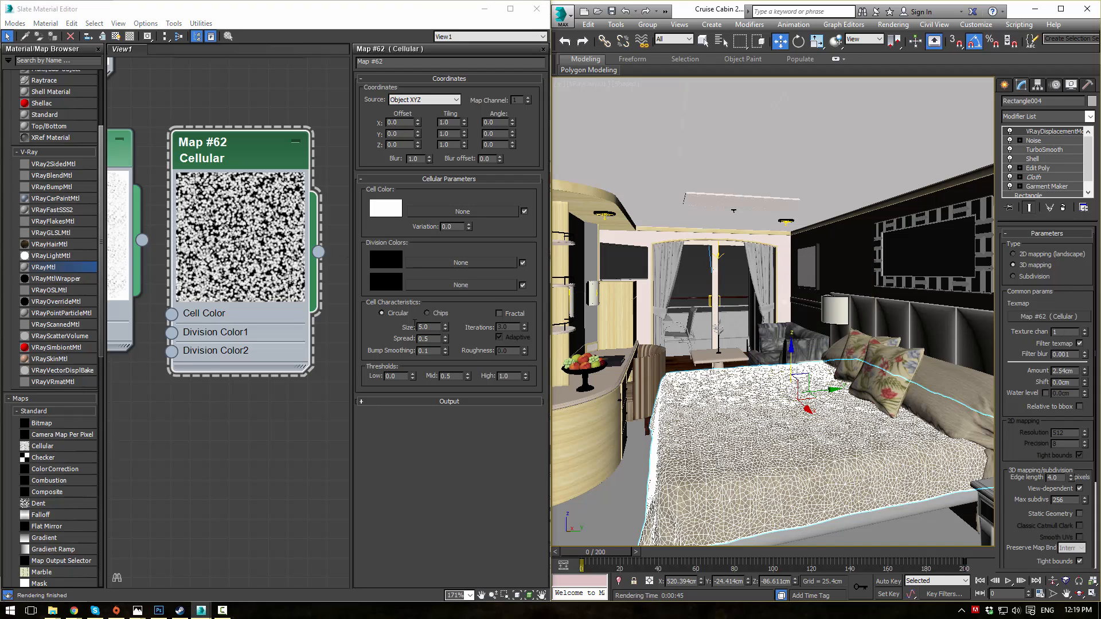
- Set the Cellular map's cell size to 2, its cell type to Chips and its spread to 0.1
double_click(418, 326)
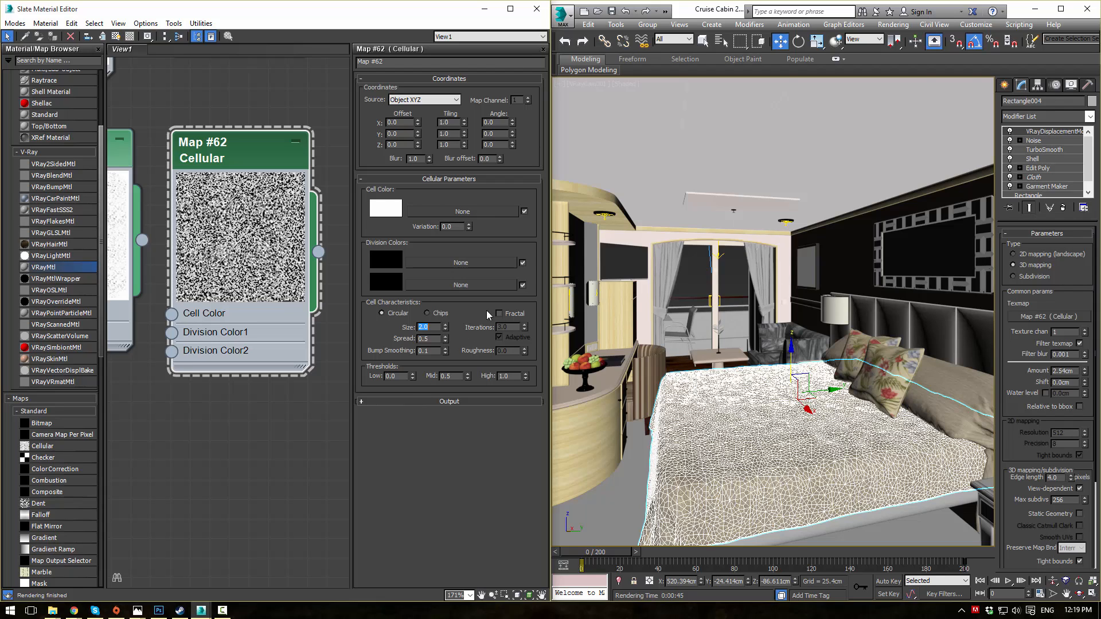
left_click(436, 314)
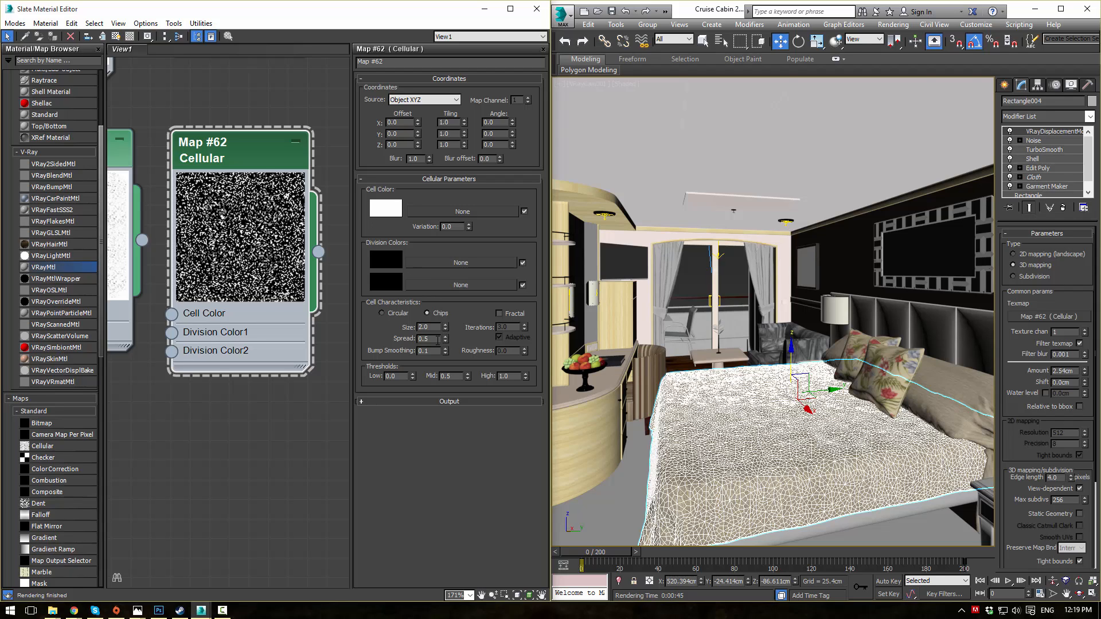
type("1")
key("Return")
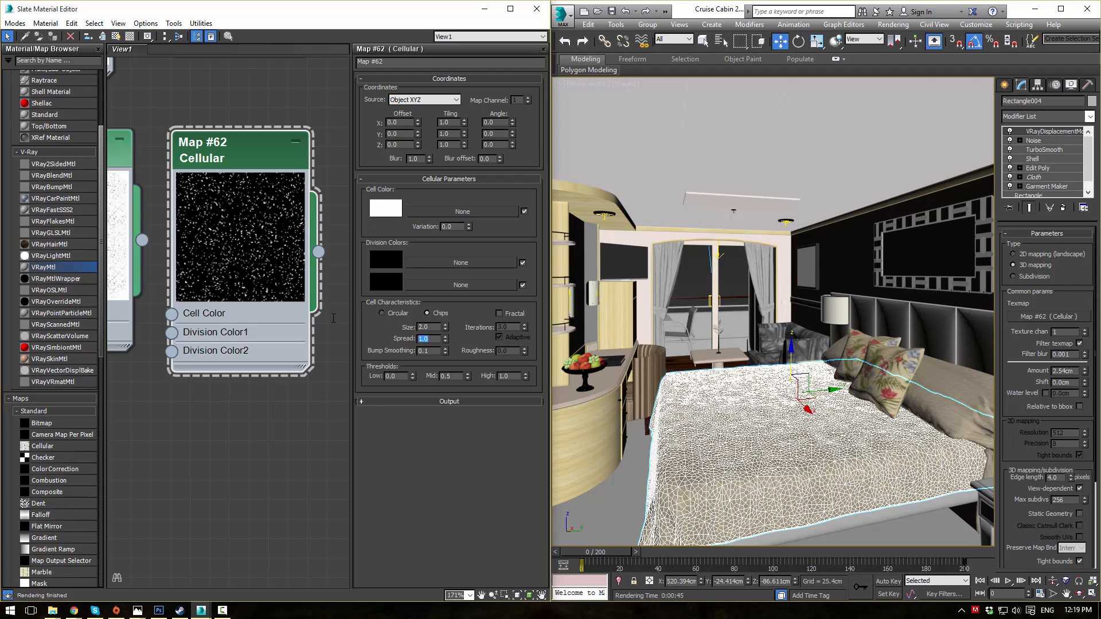
type(".1")
key("Return")
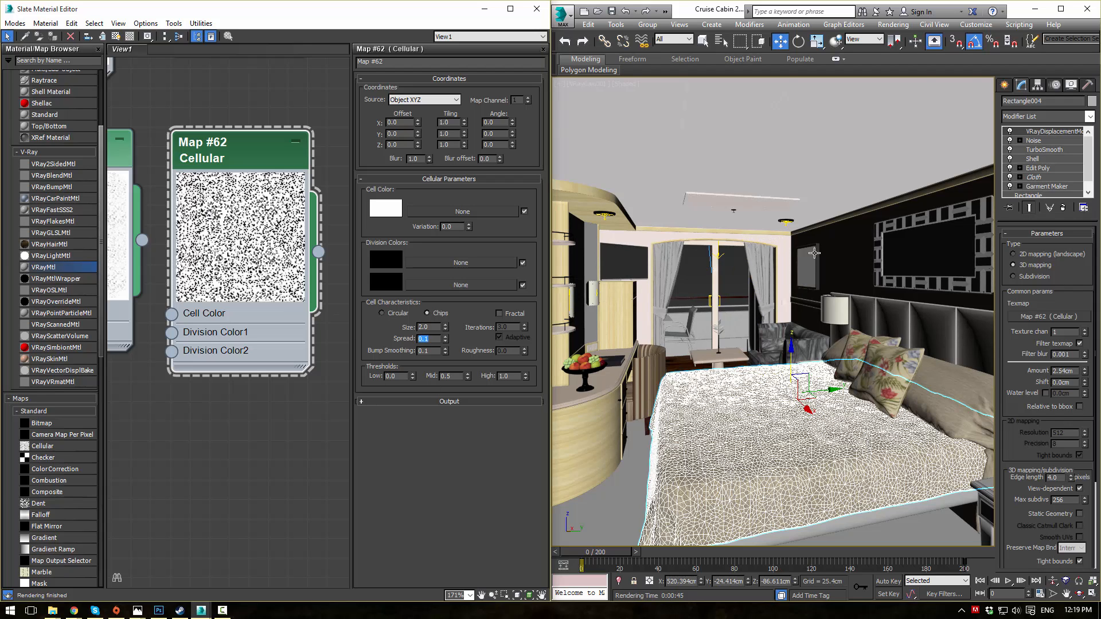
- Bring the render window into view and inspect the bed cover's region render at 200% magnification
left_click_drag(1100, 55, 331, 21)
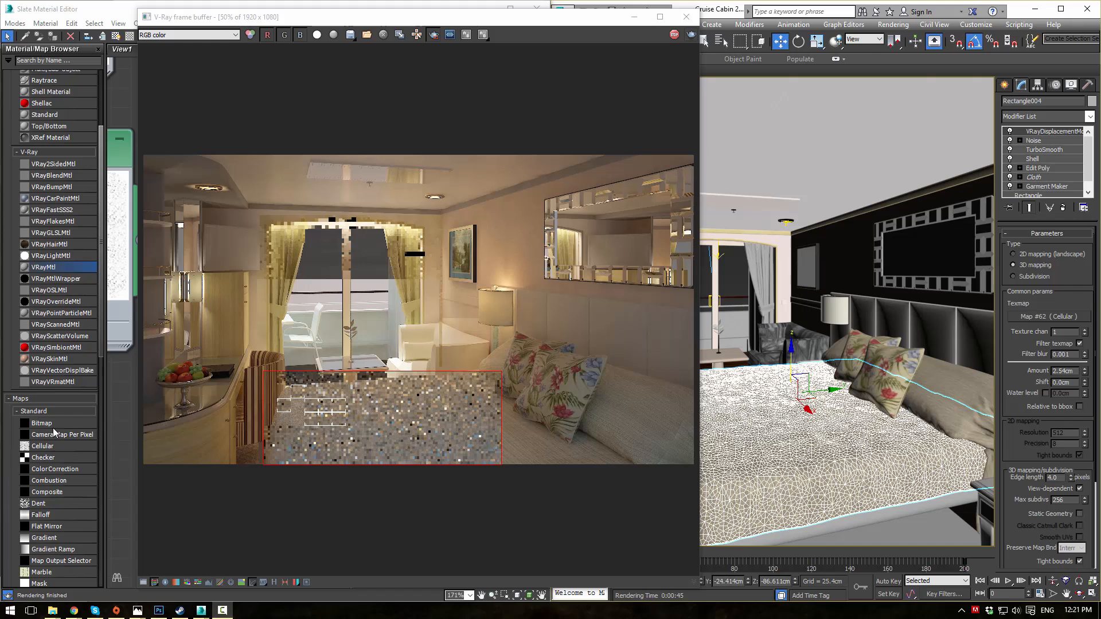
scroll(271, 385, "up", 4)
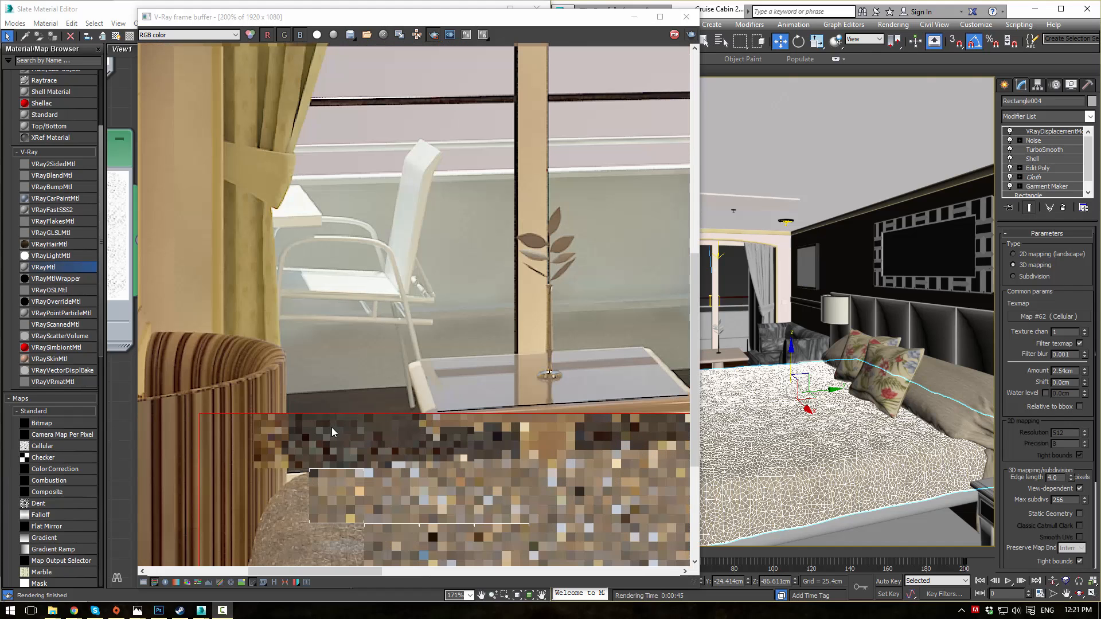
left_click_drag(695, 269, 697, 353)
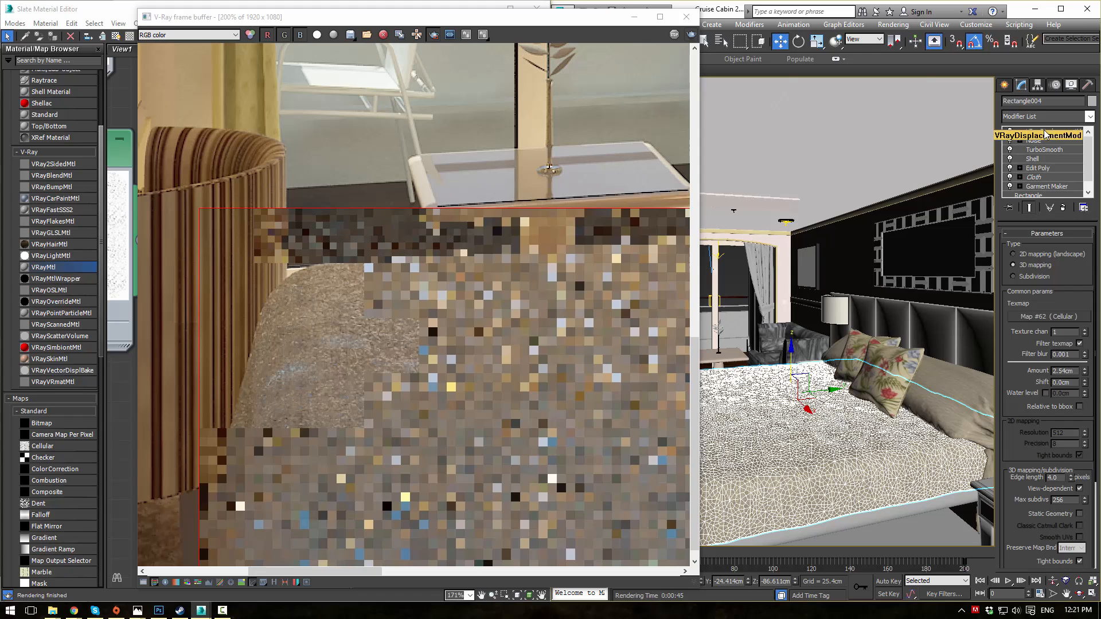
- Delete the VRayDisplacementMod modifier from the bed cover's modifier stack
key("ctrl+d")
key("ctrl+z")
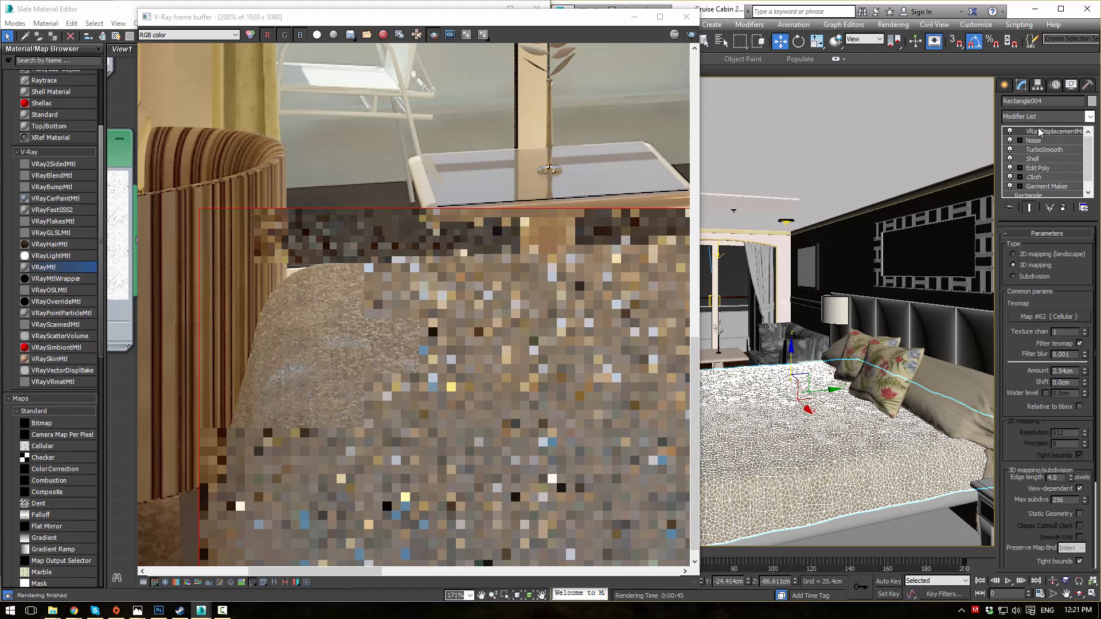
right_click(1034, 137)
left_click(1036, 150)
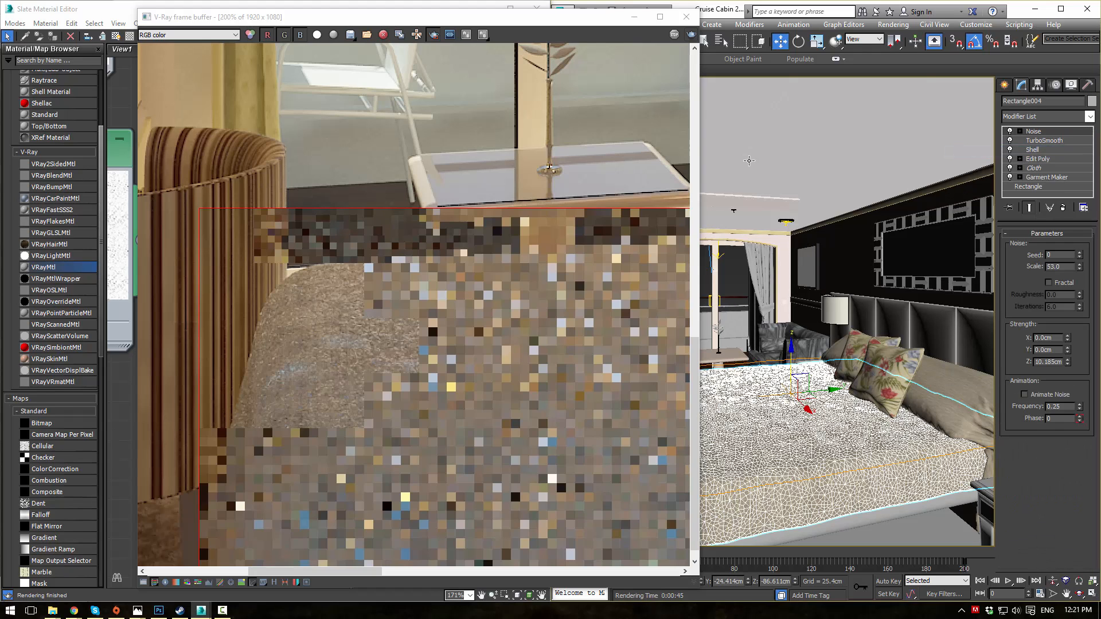
- Move the render window out of the way and delete the Dent and Cellular map nodes
scroll(564, 201, "down", 5)
scroll(518, 259, "up", 1)
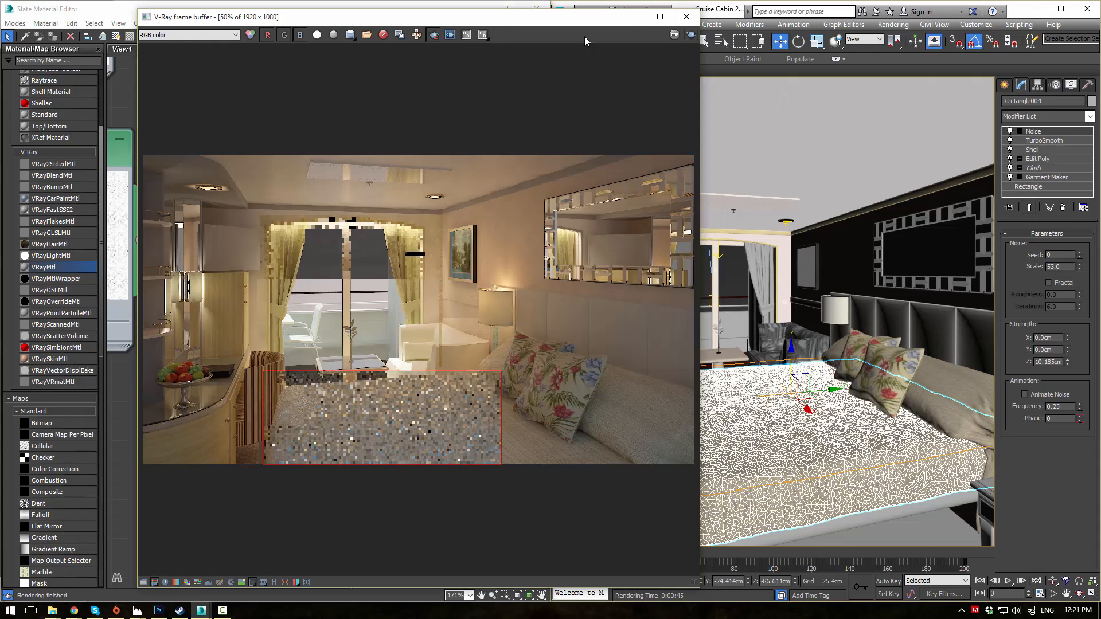
left_click_drag(488, 17, 1100, 5)
middle_click_drag(217, 232, 332, 284)
scroll(332, 284, "down", 1)
left_click_drag(193, 164, 355, 263)
key("Delete")
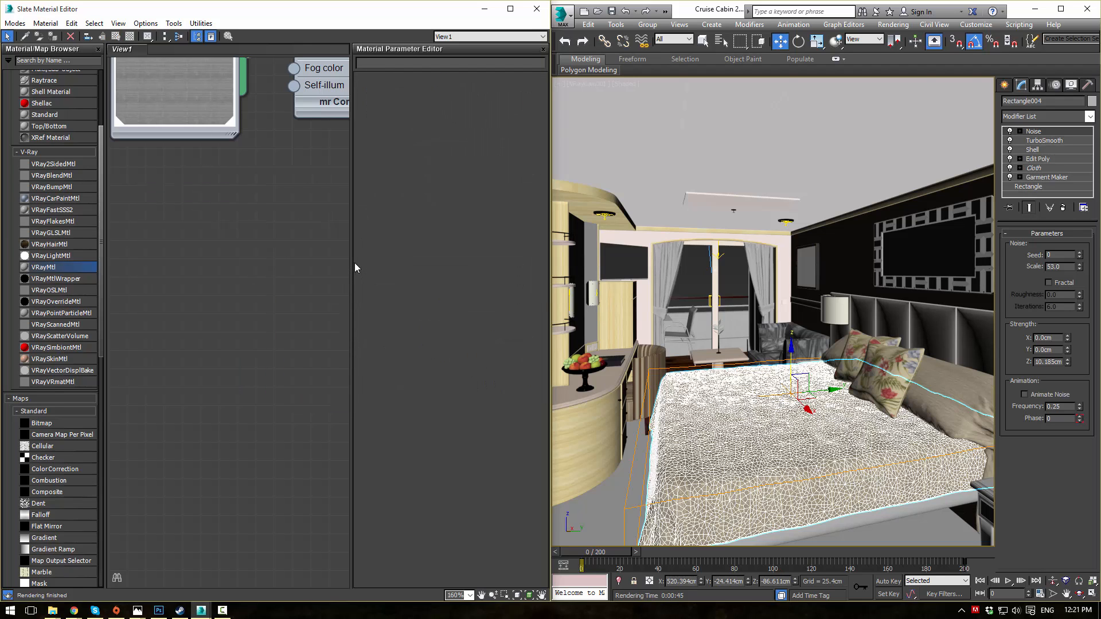
- Locate the desktop VRayMtl material in the node view and show its basic parameters
scroll(233, 295, "down", 8)
scroll(205, 322, "down", 6)
middle_click_drag(204, 322, 348, 234)
scroll(254, 313, "up", 5)
middle_click_drag(234, 261, 282, 173)
scroll(282, 172, "up", 1)
scroll(209, 241, "up", 4)
left_click(224, 236)
double_click(225, 240)
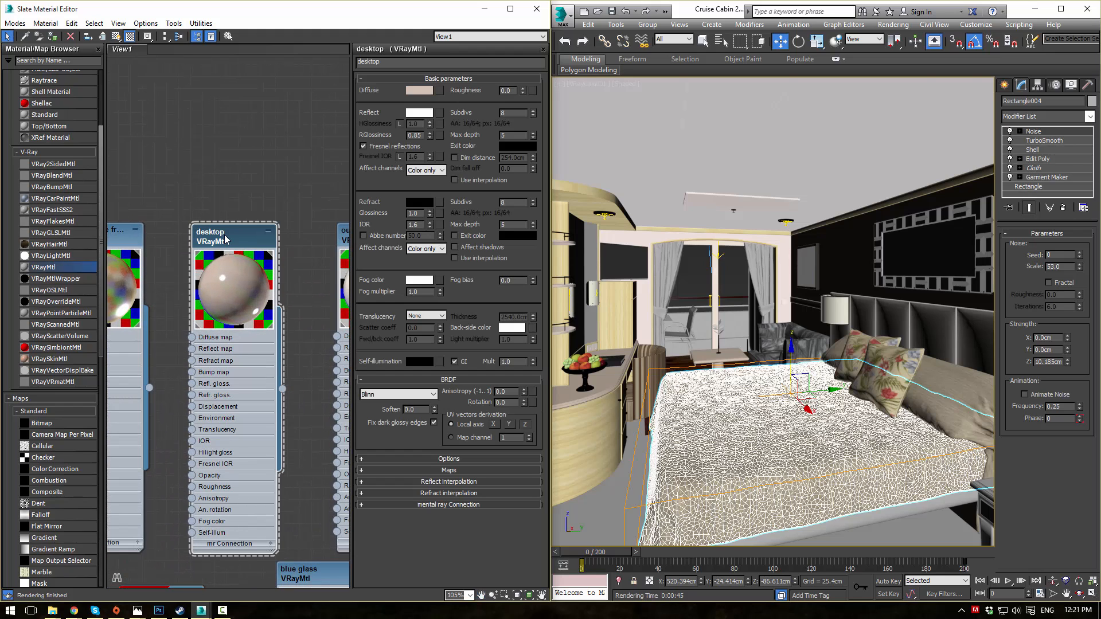
left_click(408, 80)
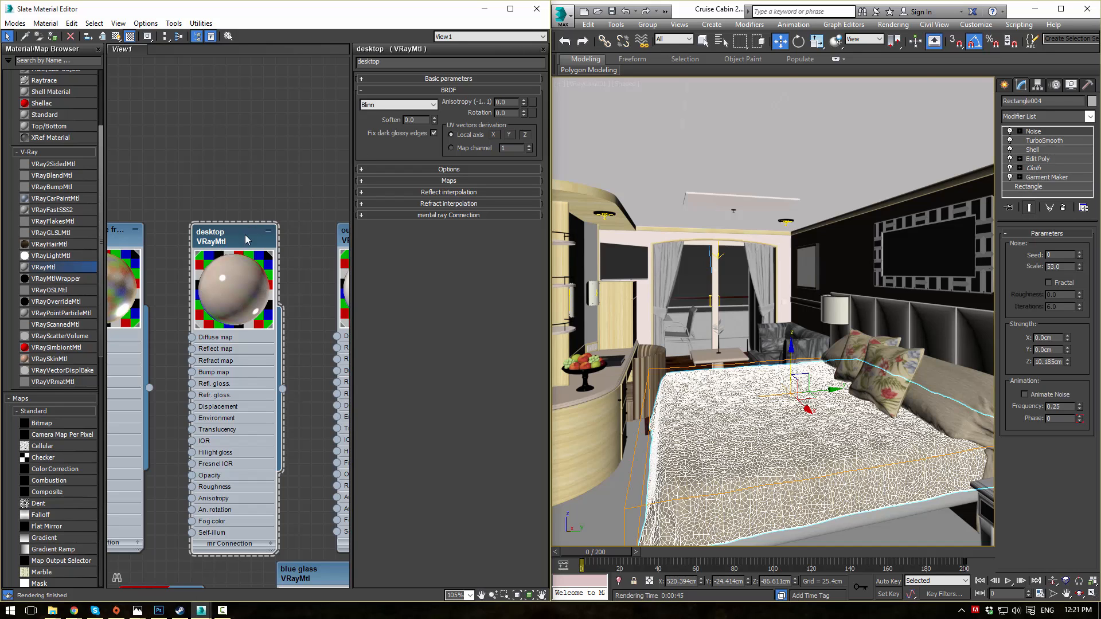
left_click(442, 81)
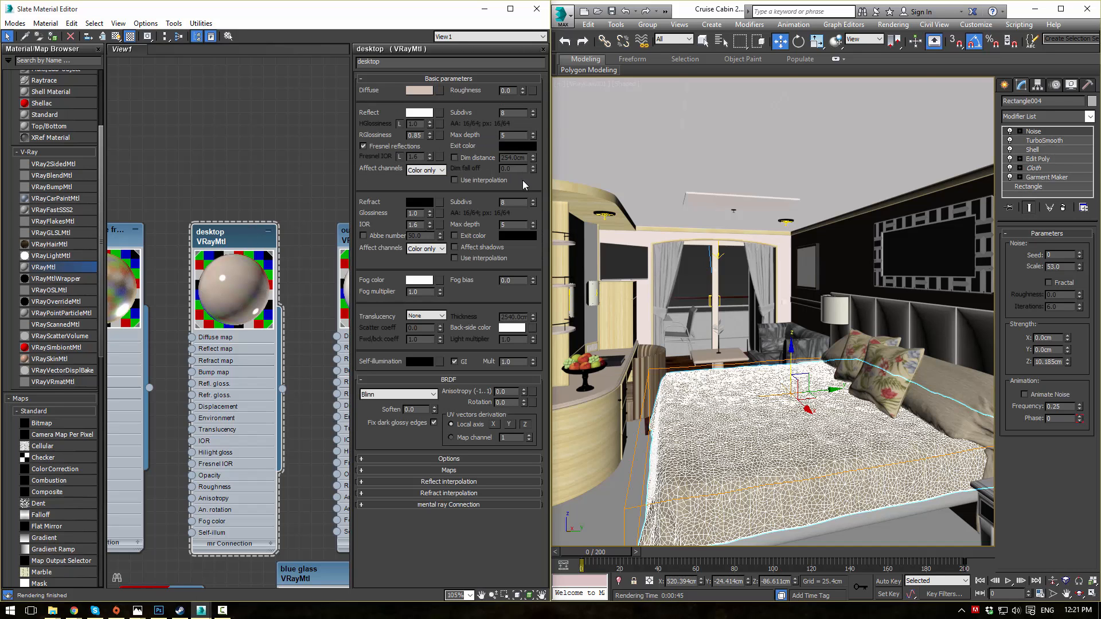
- Compare the cabin render with the reference photo symphony-balcony-stateroom.jpg, then move both windows out of the way
key("shift+q")
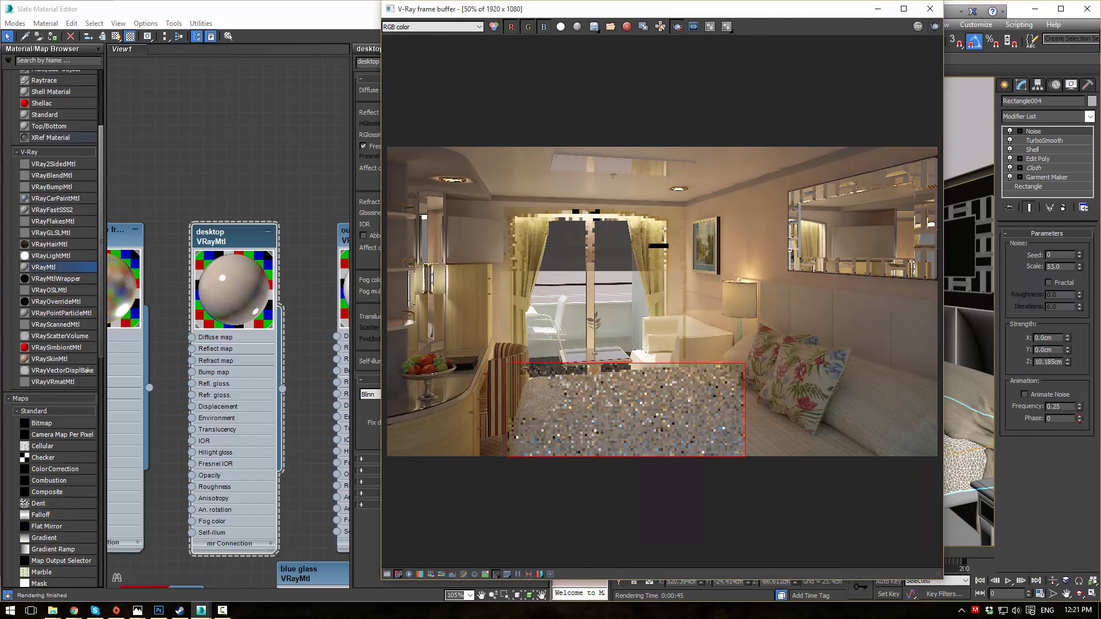
left_click(137, 610)
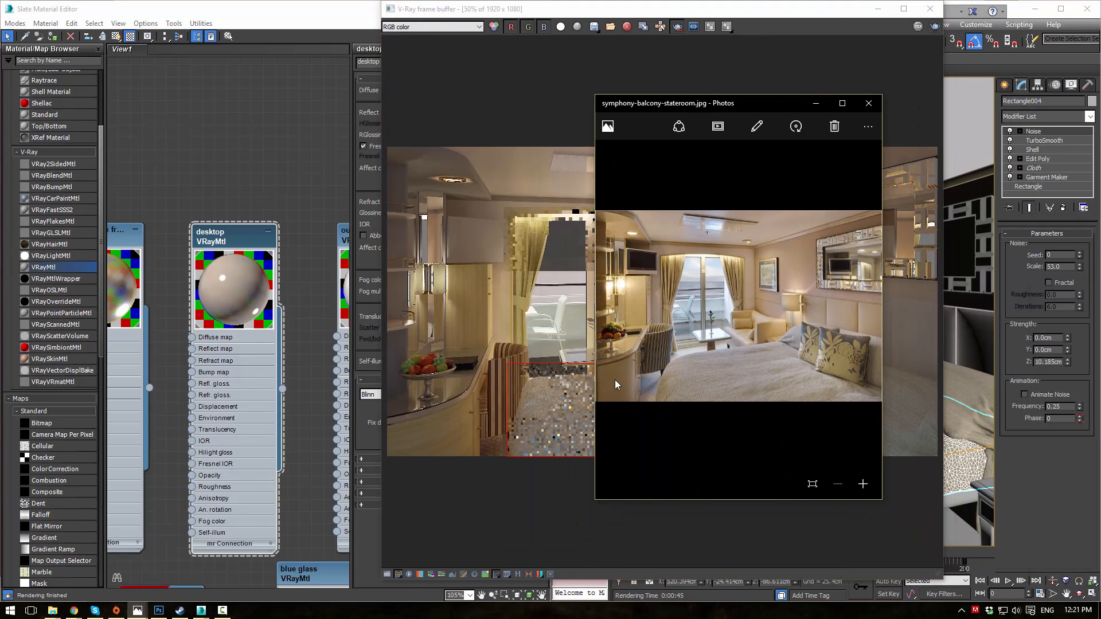
left_click_drag(711, 109, 1100, 109)
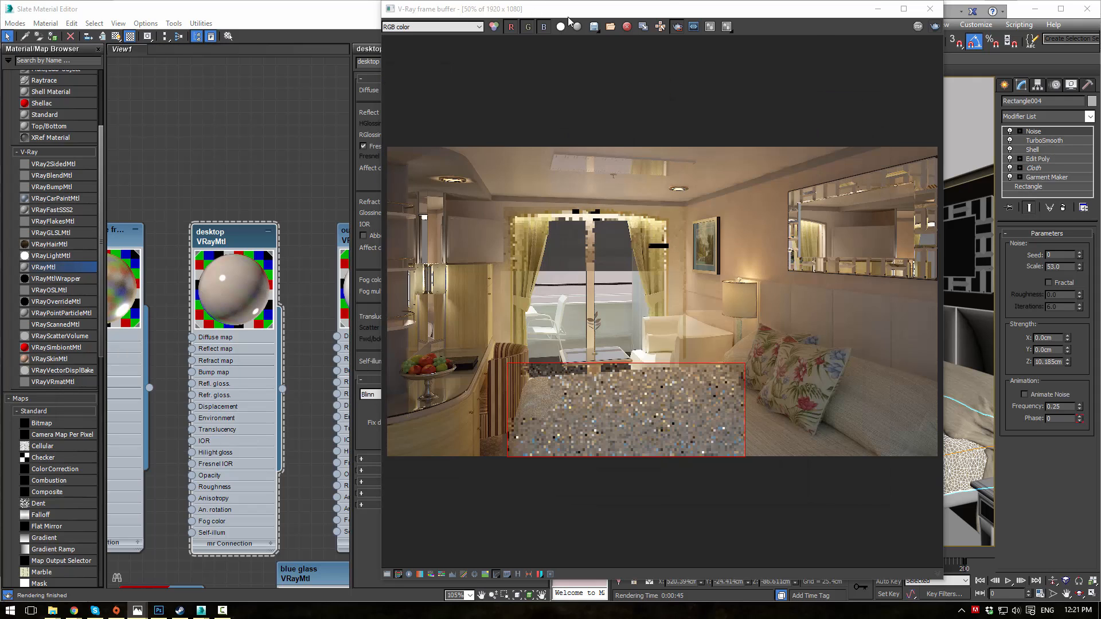
left_click_drag(568, 17, 1100, 149)
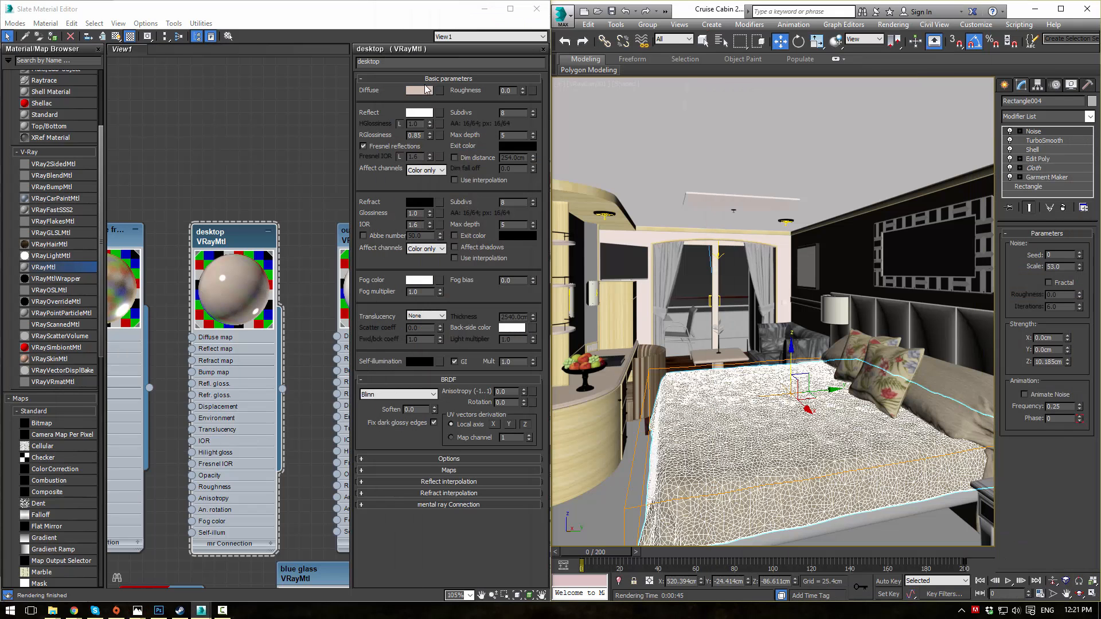
- Set the desktop material's diffuse color to a light yellow beige with RGB 220, 184, 100
left_click(425, 91)
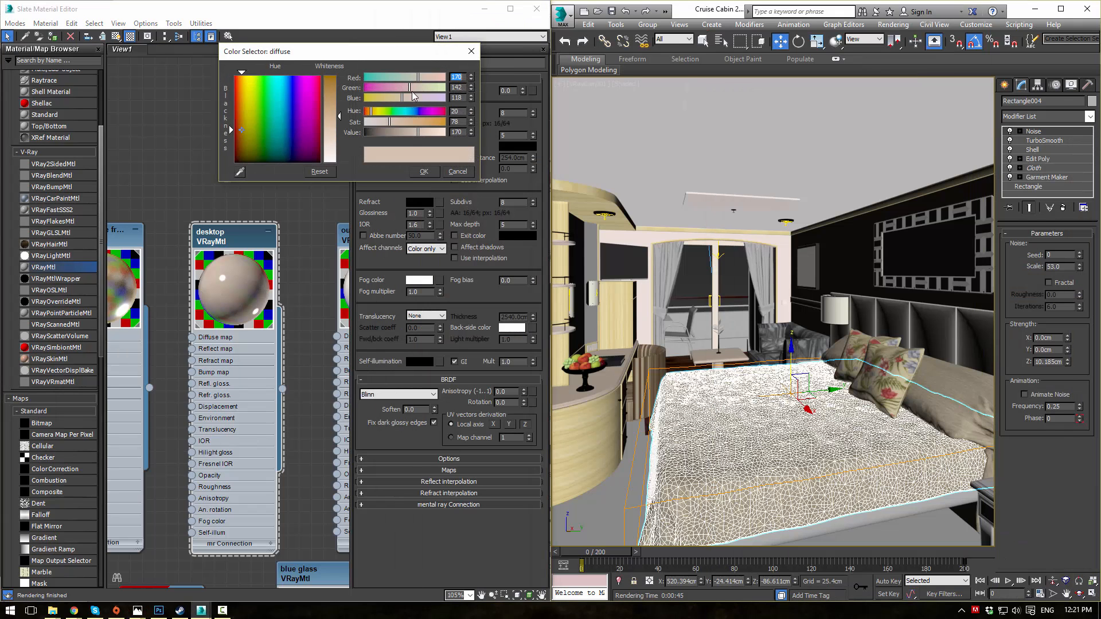
left_click(432, 131)
left_click_drag(411, 104, 396, 101)
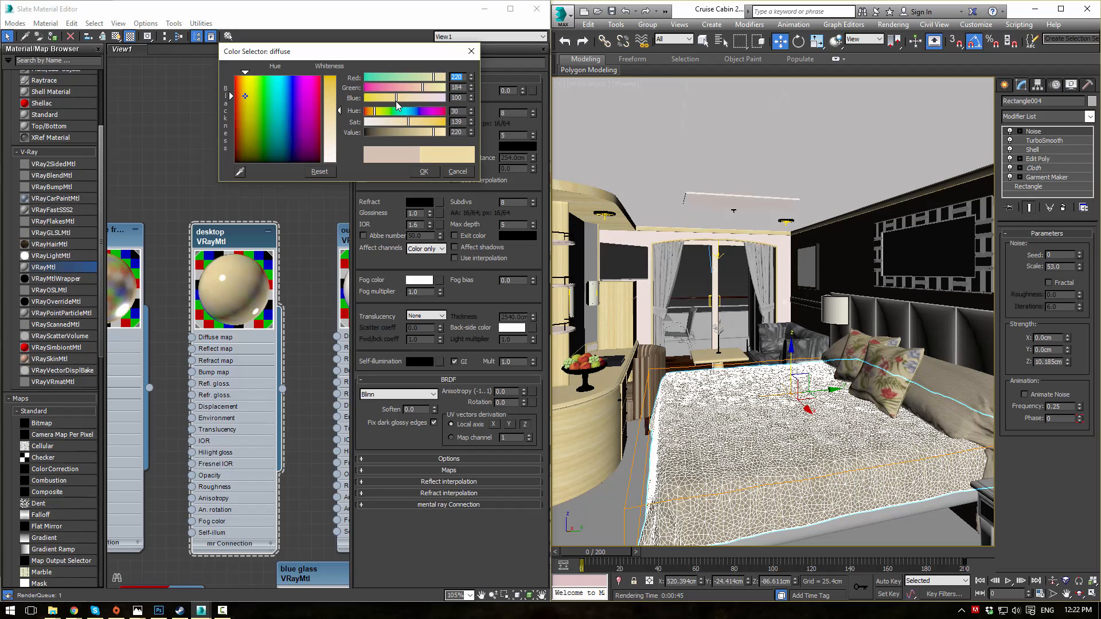
left_click(427, 173)
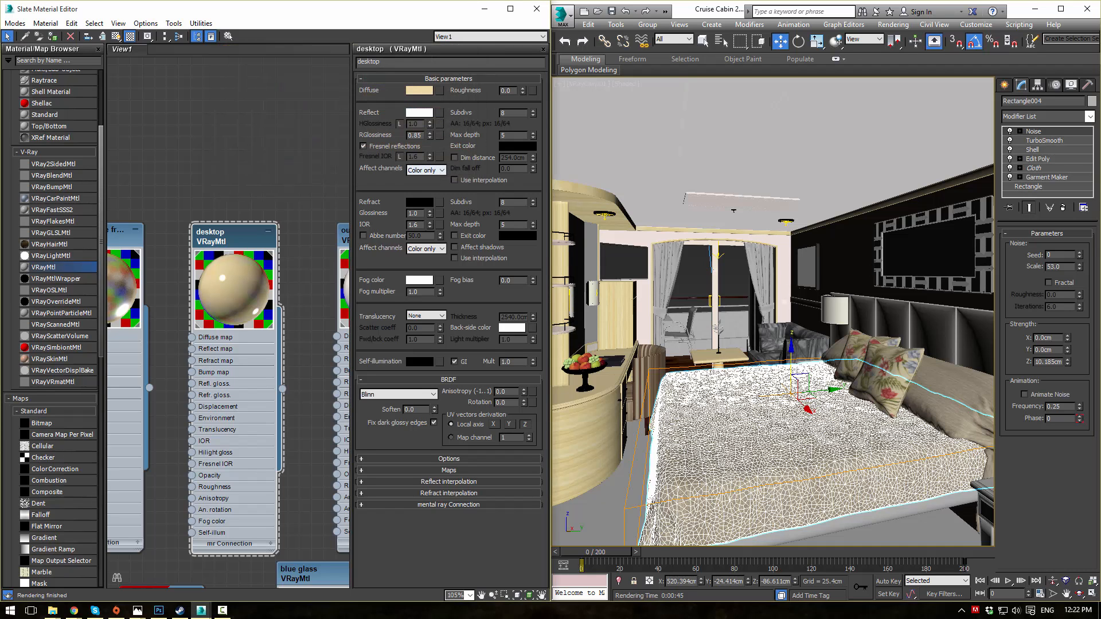
- Region-render a small patch of the desk edge below the fruit bowl and inspect it at 200% magnification
key("shift+q")
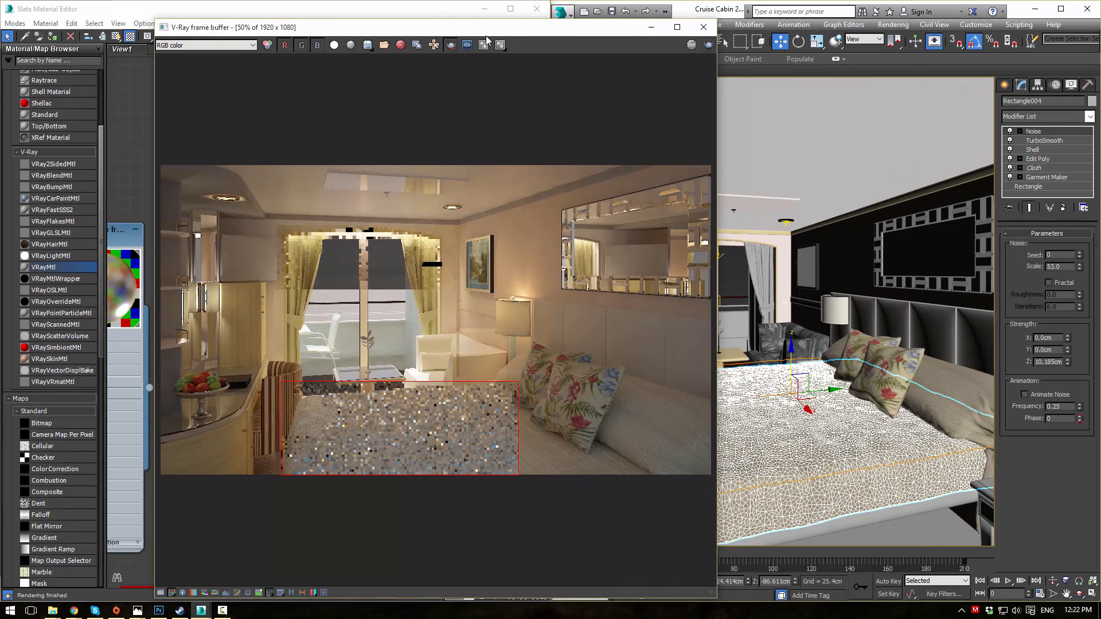
left_click_drag(218, 408, 238, 443)
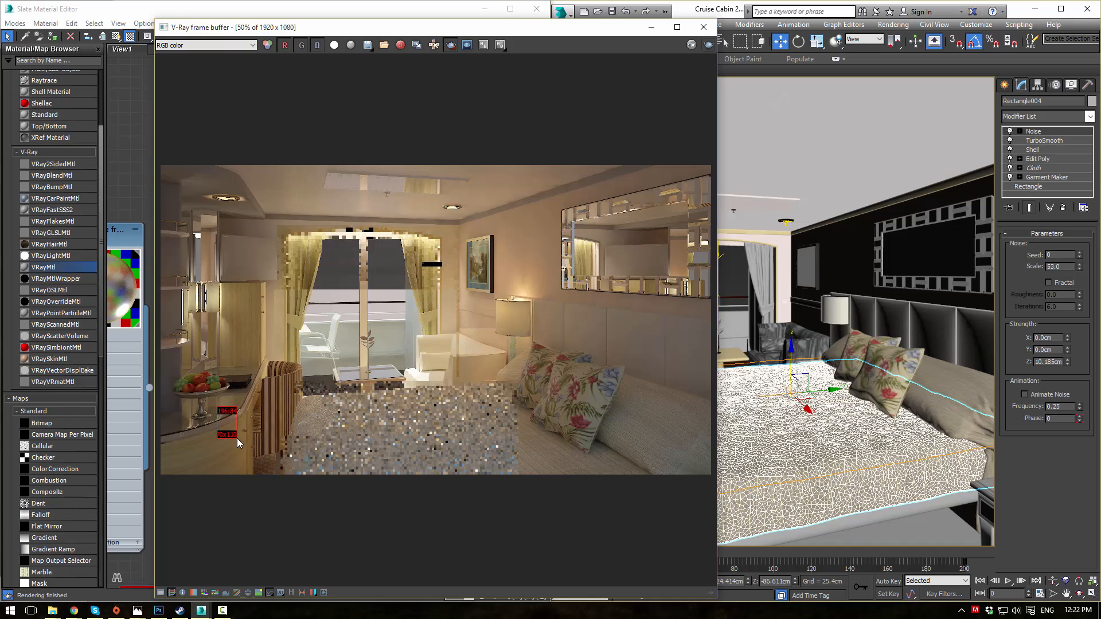
left_click(708, 46)
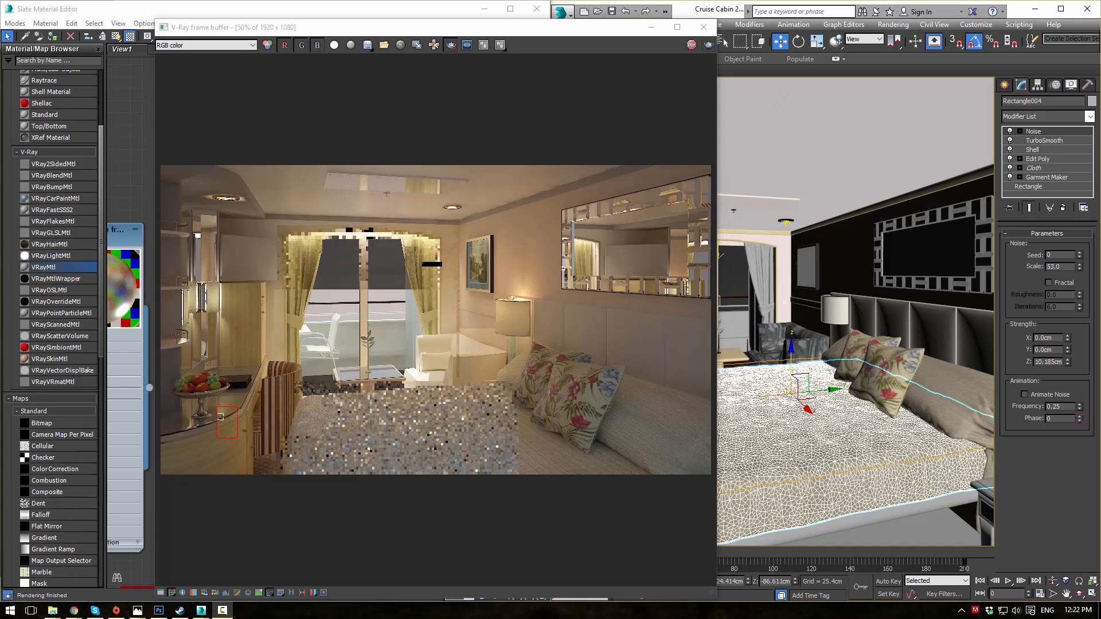
scroll(223, 437, "up", 3)
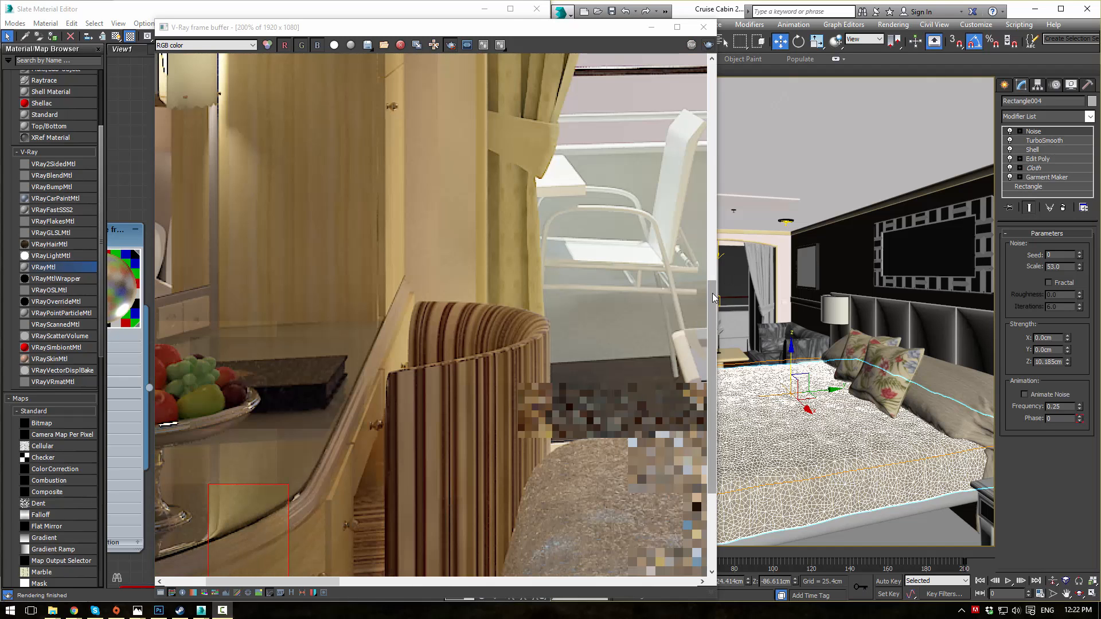
left_click_drag(713, 310, 709, 339)
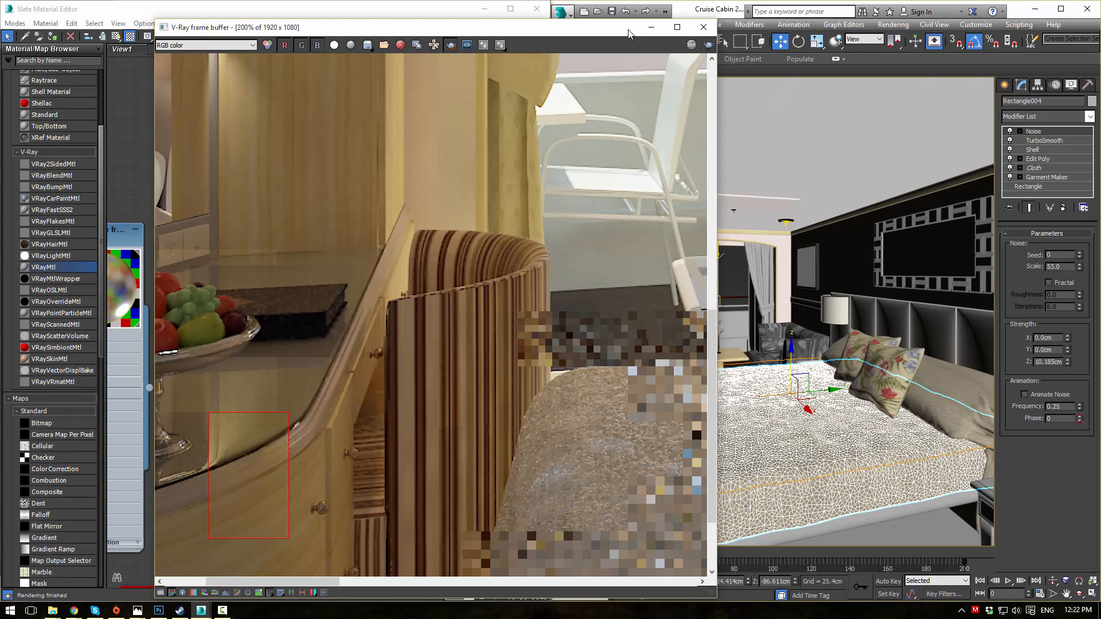
left_click(651, 27)
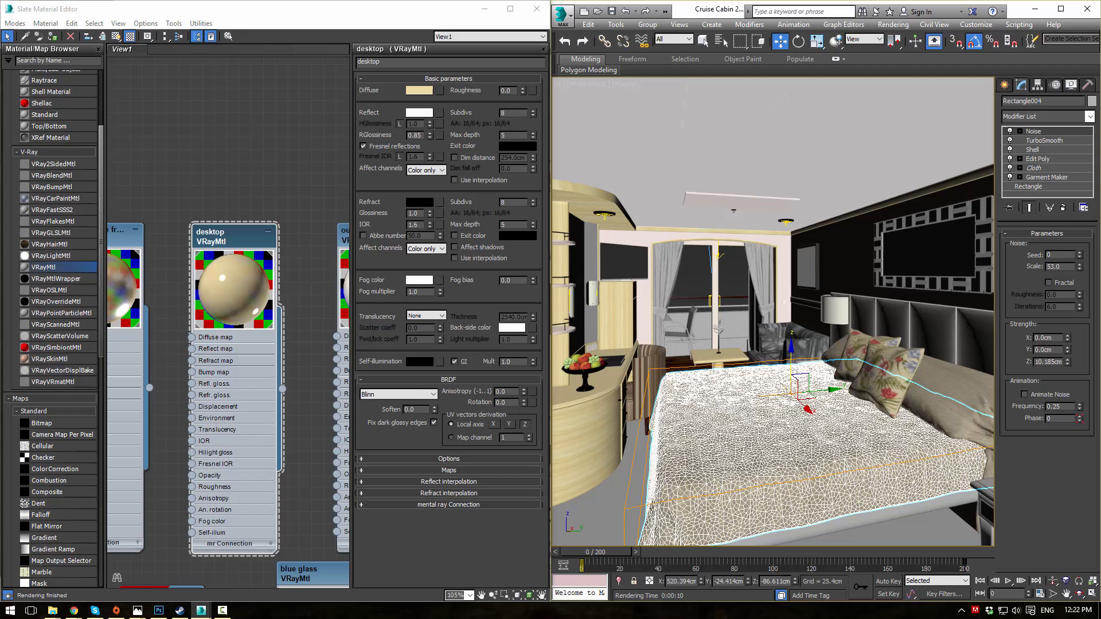
- Select the vase on the coffee table and frame it with its leaves in a close perspective view
left_click(718, 333)
key("z")
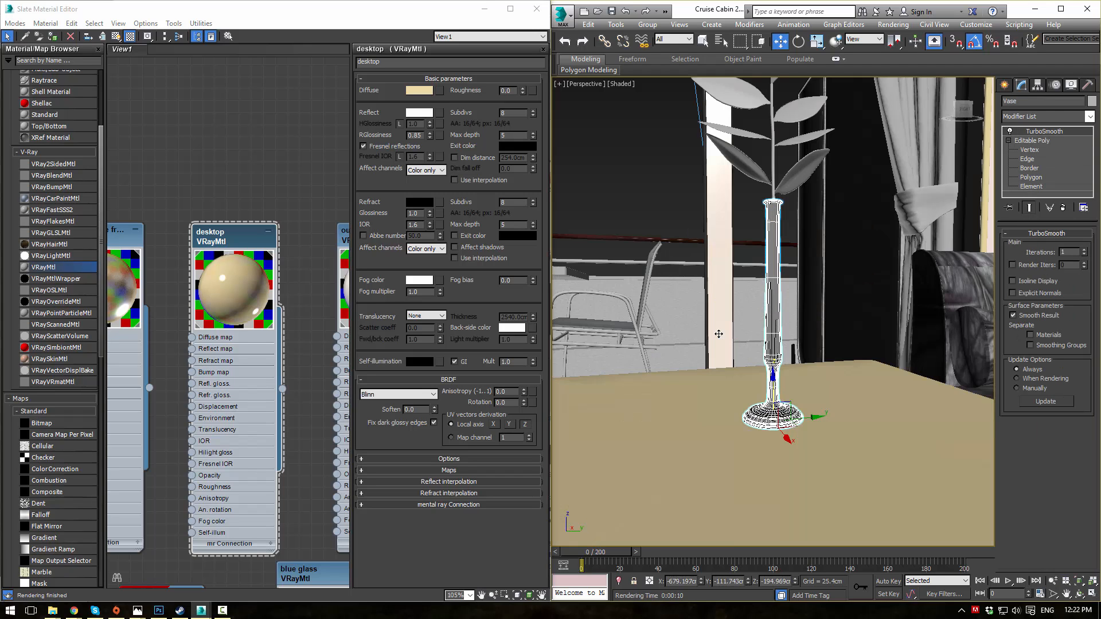
middle_click_drag(719, 334, 722, 417)
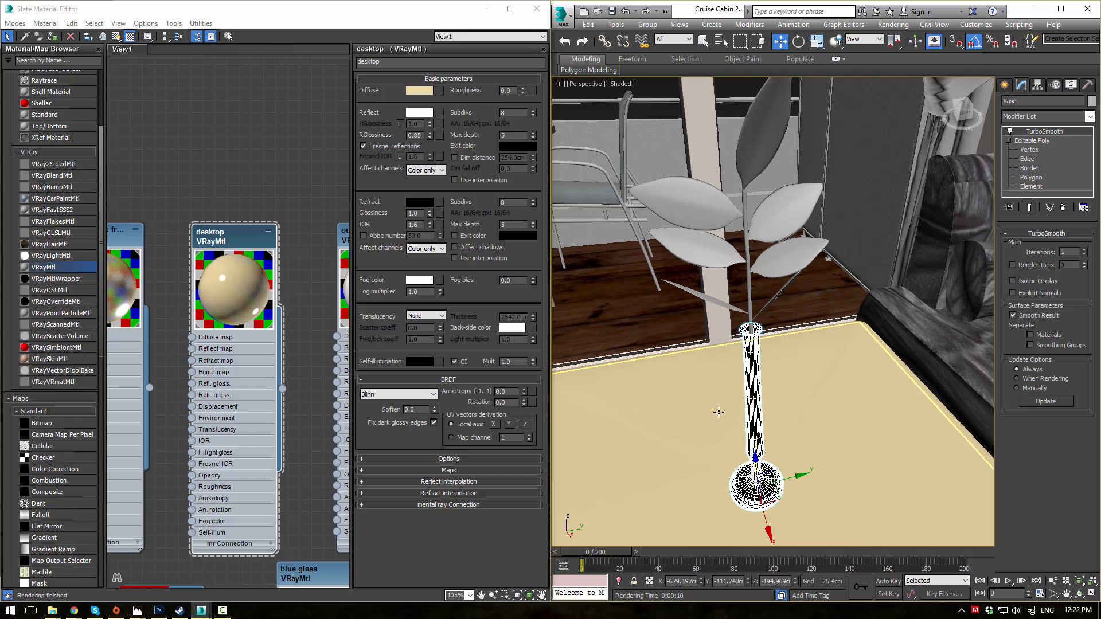
middle_click_drag(758, 261, 755, 321)
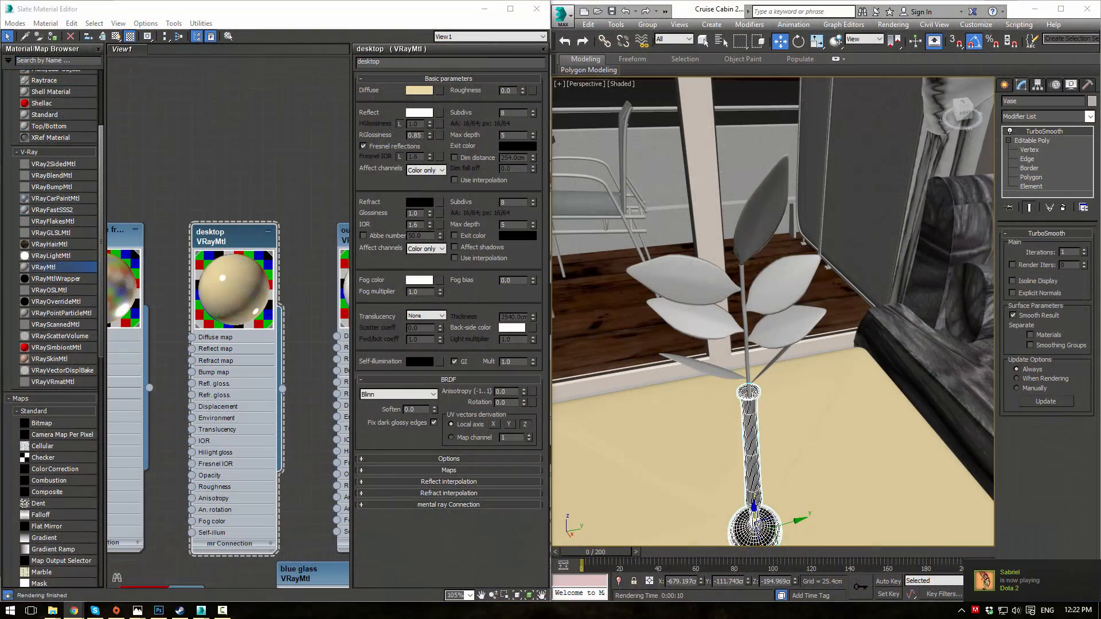
- Switch to Chrome and search the web for "leaf texture"
key("alt+Tab")
left_click(445, 20)
type("l")
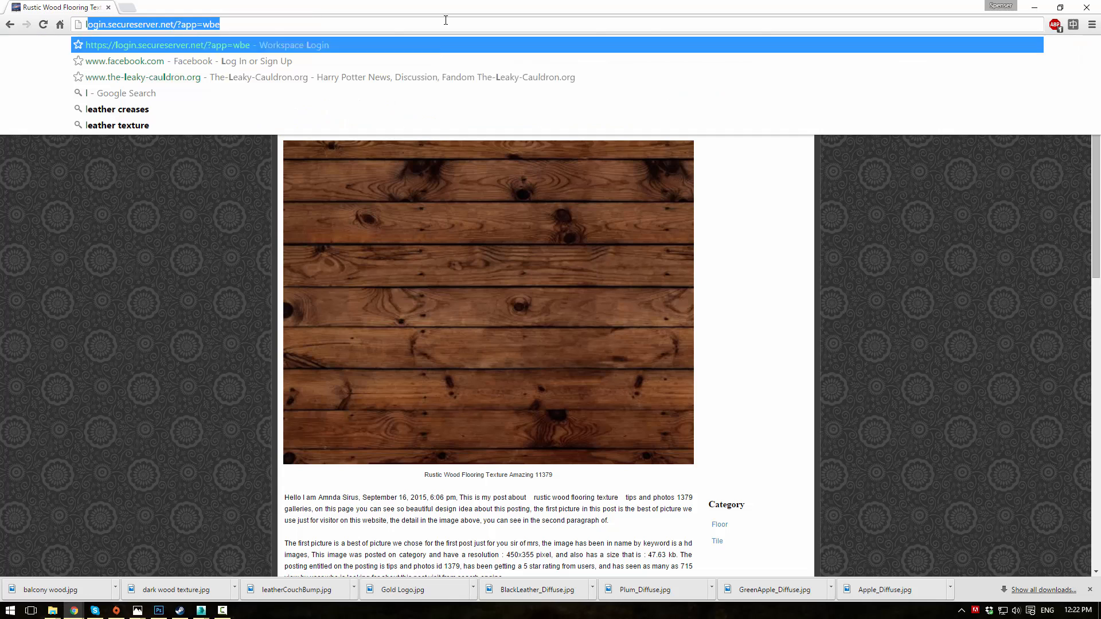
type("eaf texture")
key("Return")
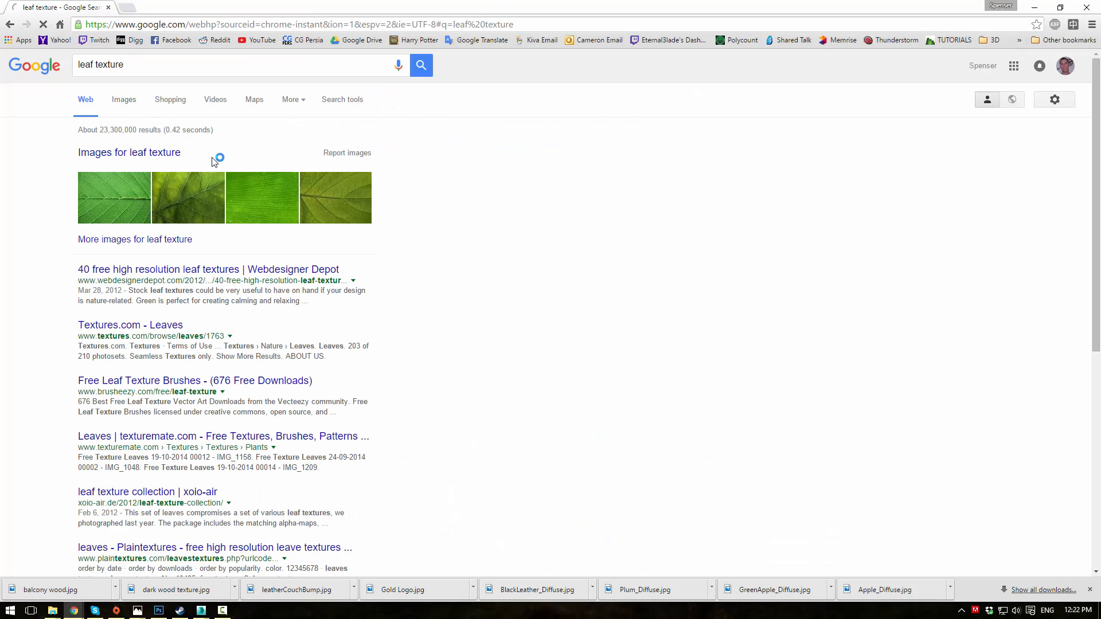
- Find the single green leaf on a white background by spiralgraphic in the image results and open it full size
left_click(251, 194)
scroll(361, 246, "down", 5)
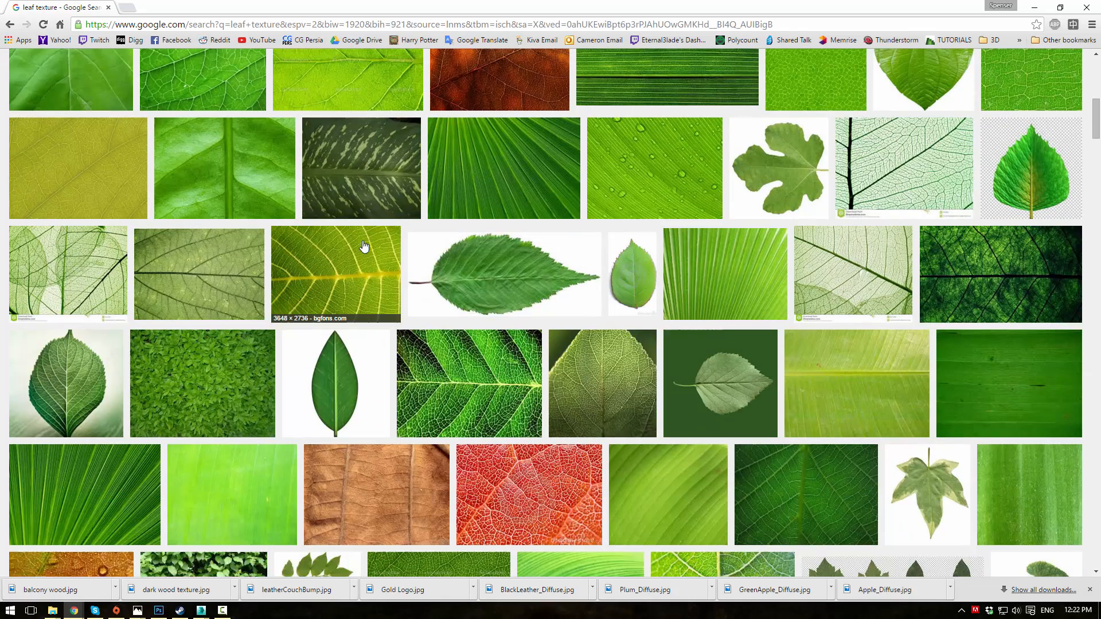
left_click(372, 401)
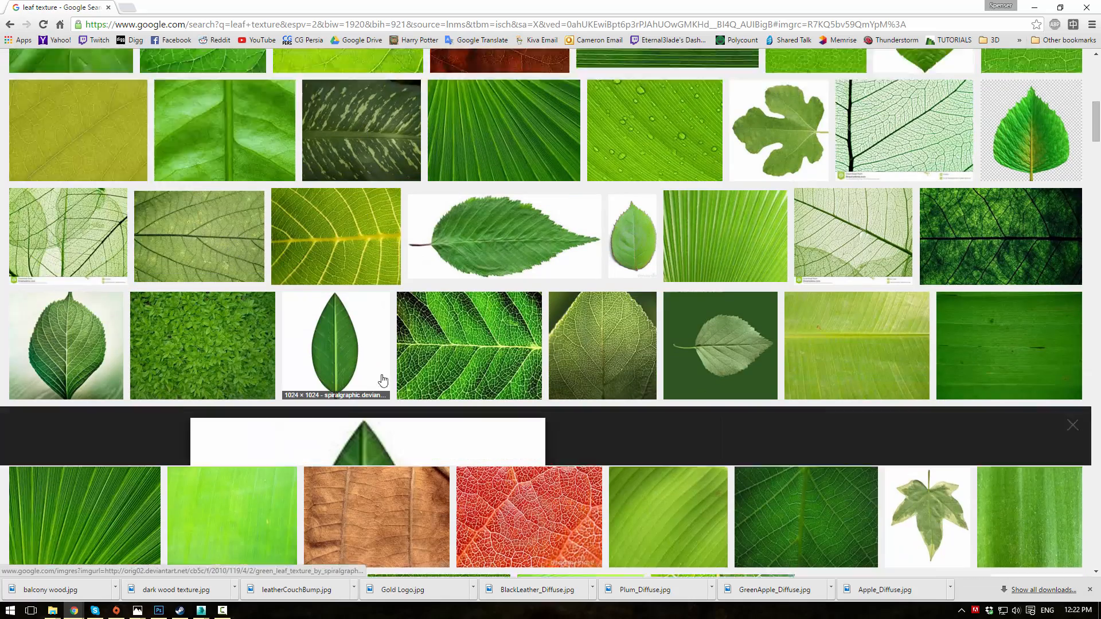
left_click(801, 300)
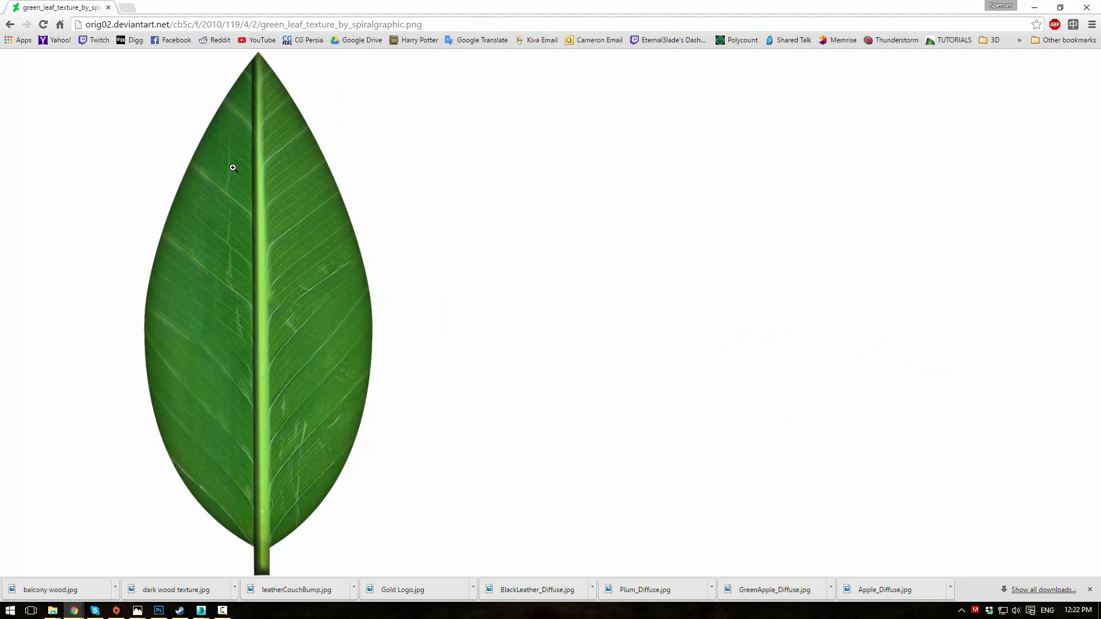
- Save the leaf image as "leaf texture" in the project's Textures folder and return to 3ds Max
right_click(234, 169)
left_click(260, 177)
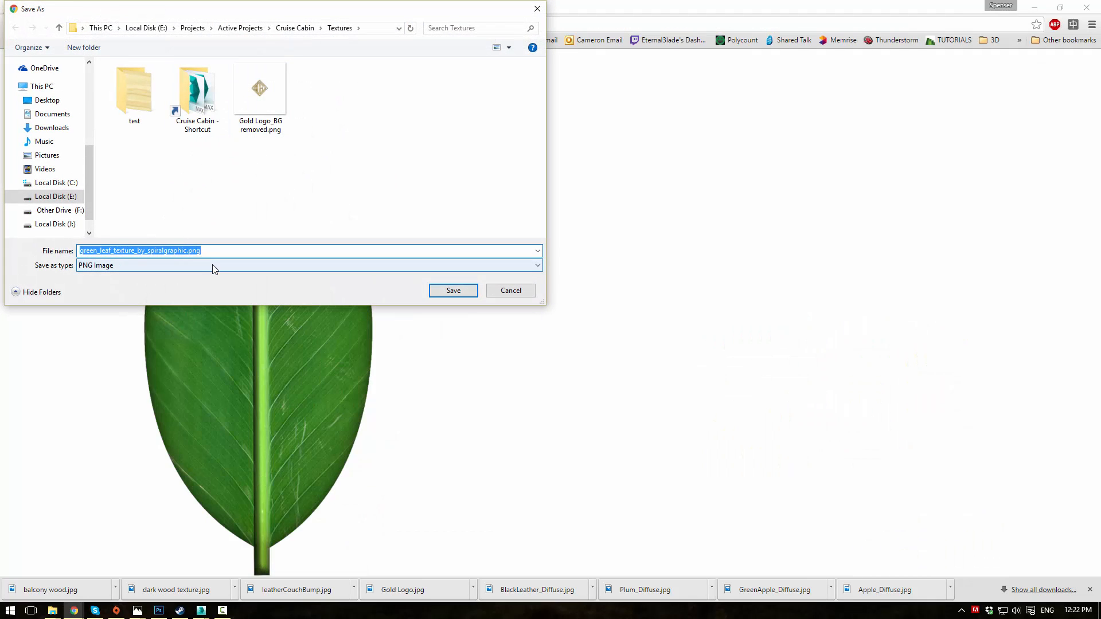
type("leaf")
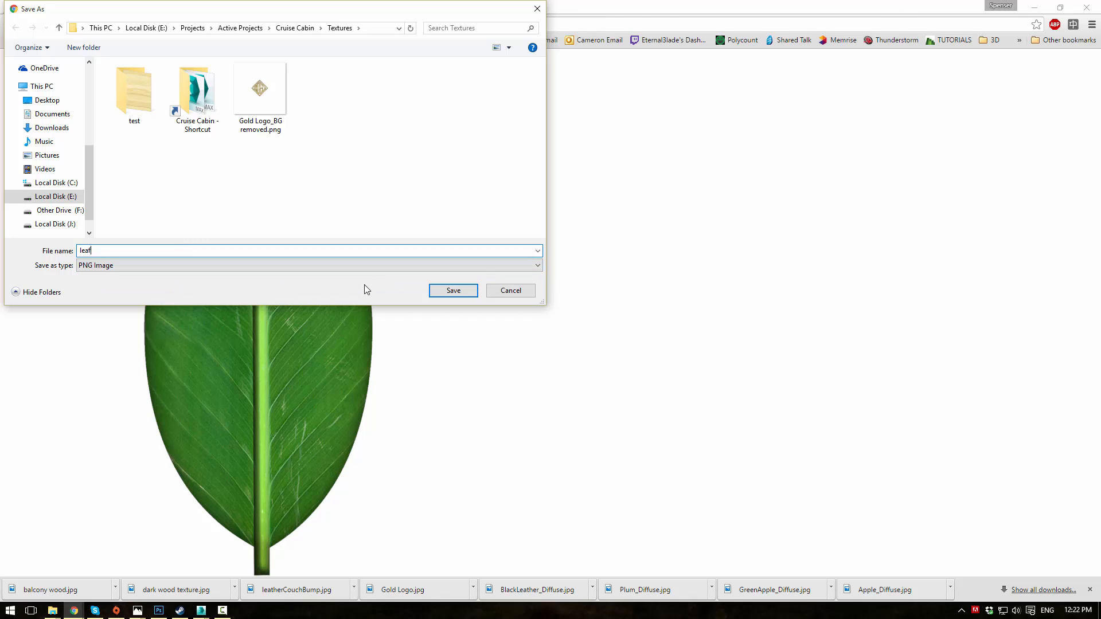
type(" texture")
key("Return")
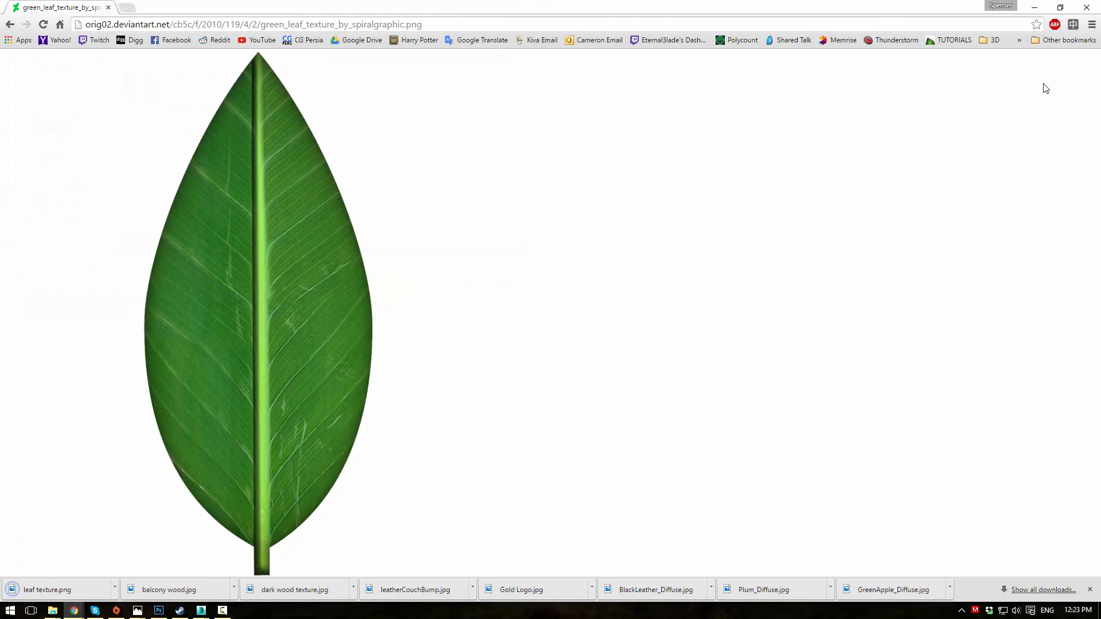
left_click(1039, 7)
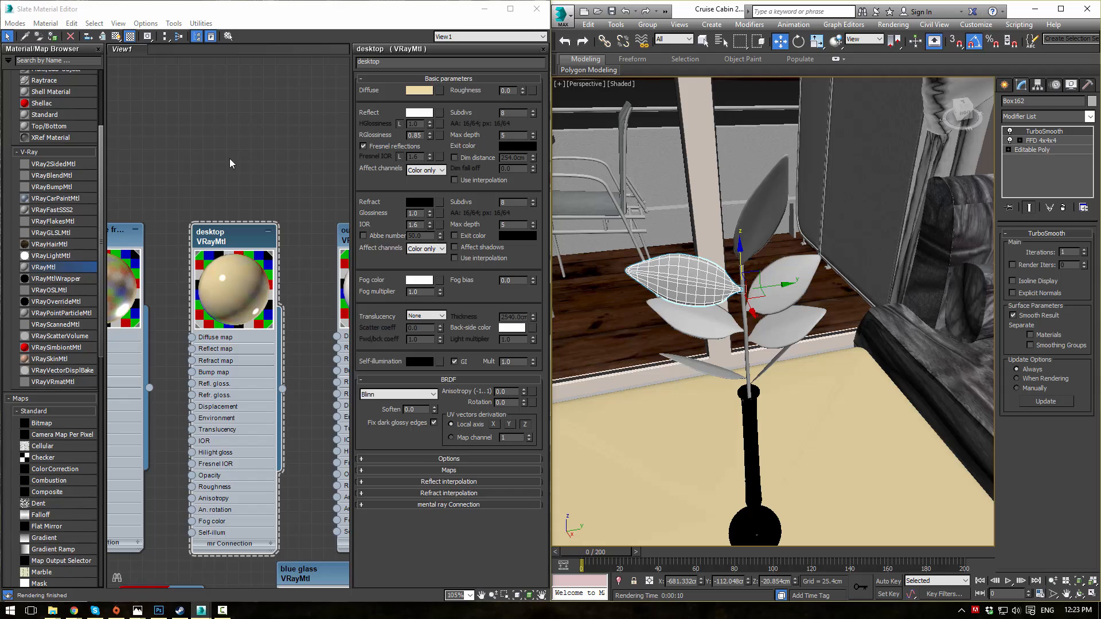
left_click_drag(197, 224, 211, 148)
key("Delete")
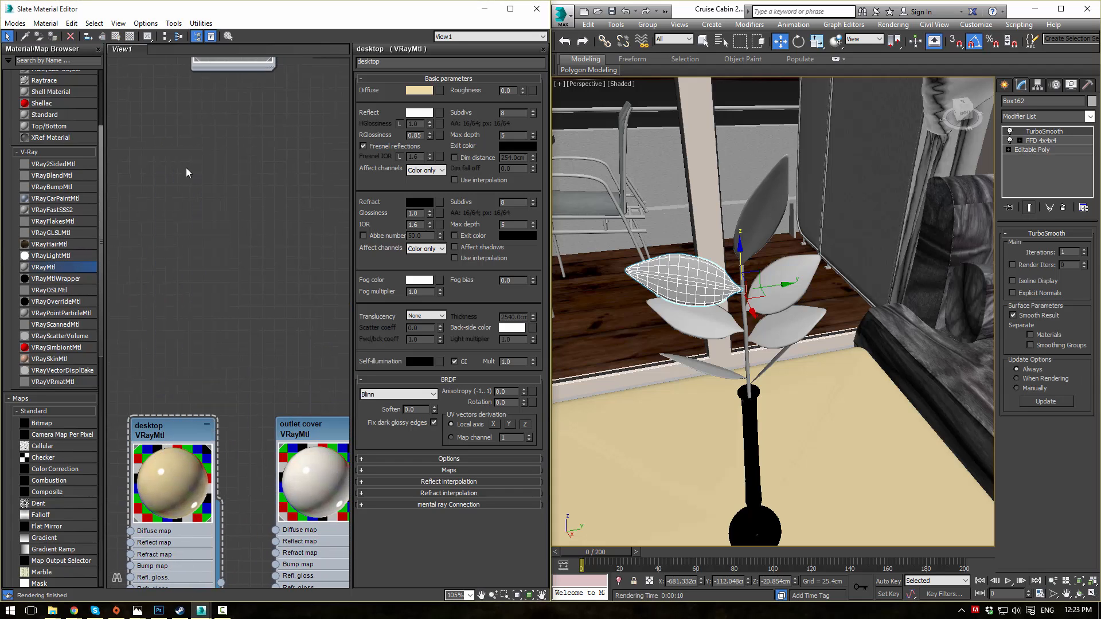
left_click_drag(46, 210, 193, 130)
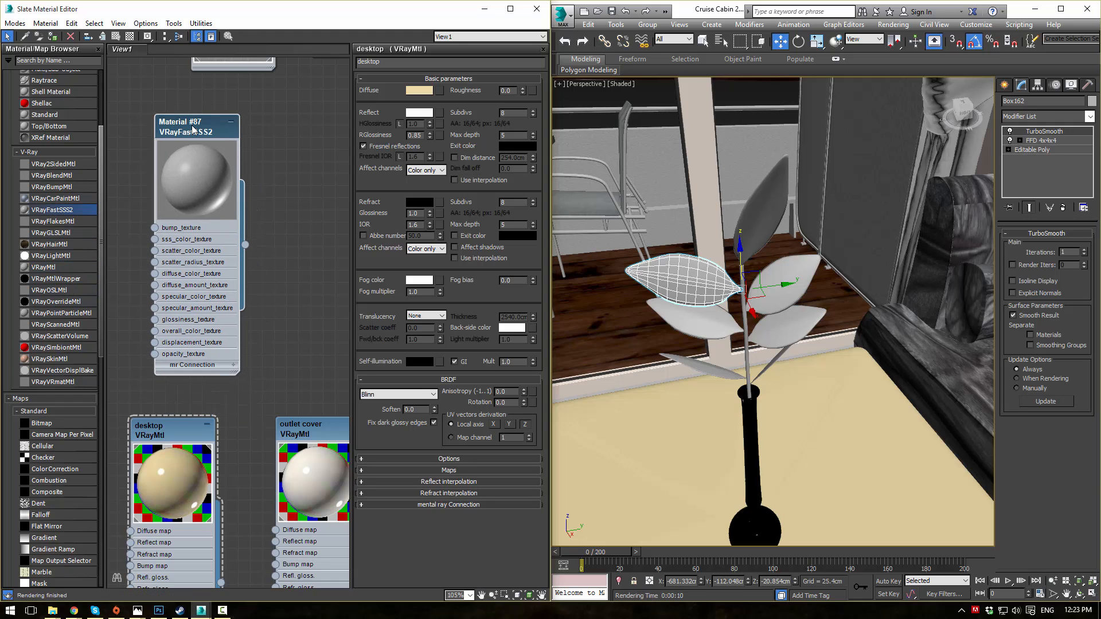
double_click(194, 130)
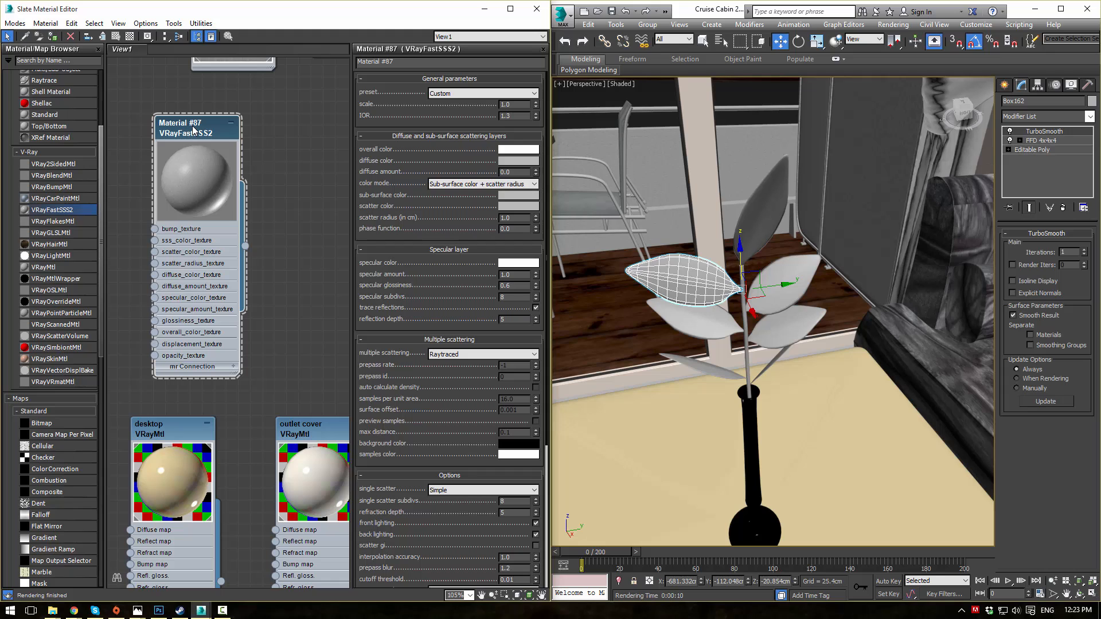
key("Delete")
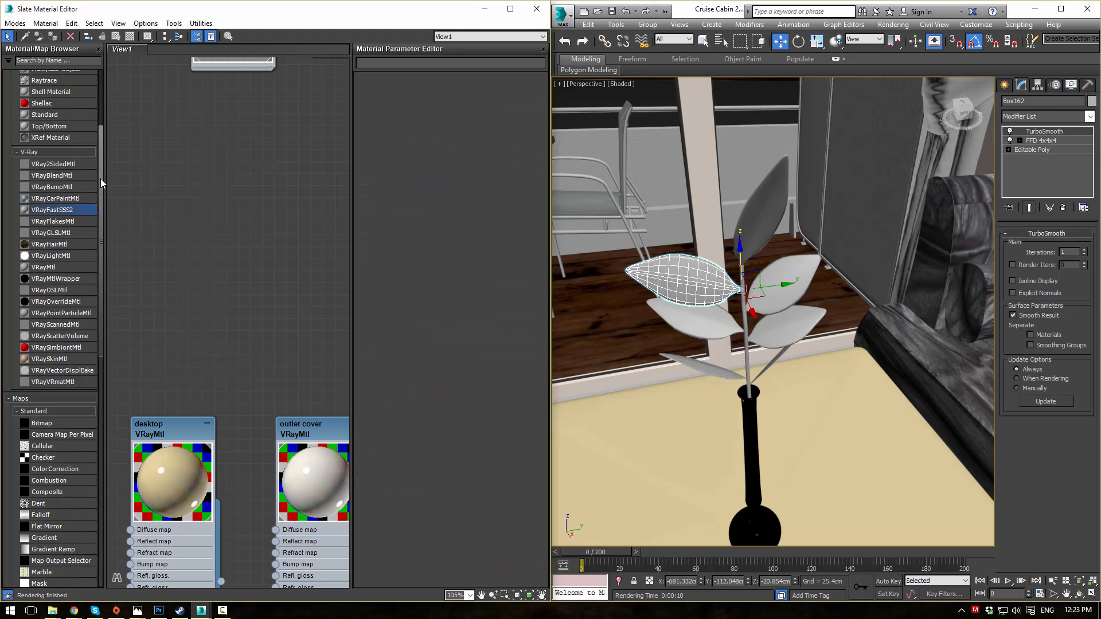
- Add a VRay2SidedMtl node and a VRayMtl node to the empty area above the desktop material
left_click_drag(65, 165, 252, 171)
left_click_drag(49, 268, 161, 155)
middle_click_drag(177, 131, 235, 173)
- Connect a Bitmap map using leaf texture.png to the new VRayMtl's diffuse map
left_click_drag(209, 172, 152, 122)
mouse_move(181, 122)
left_click(80, 123)
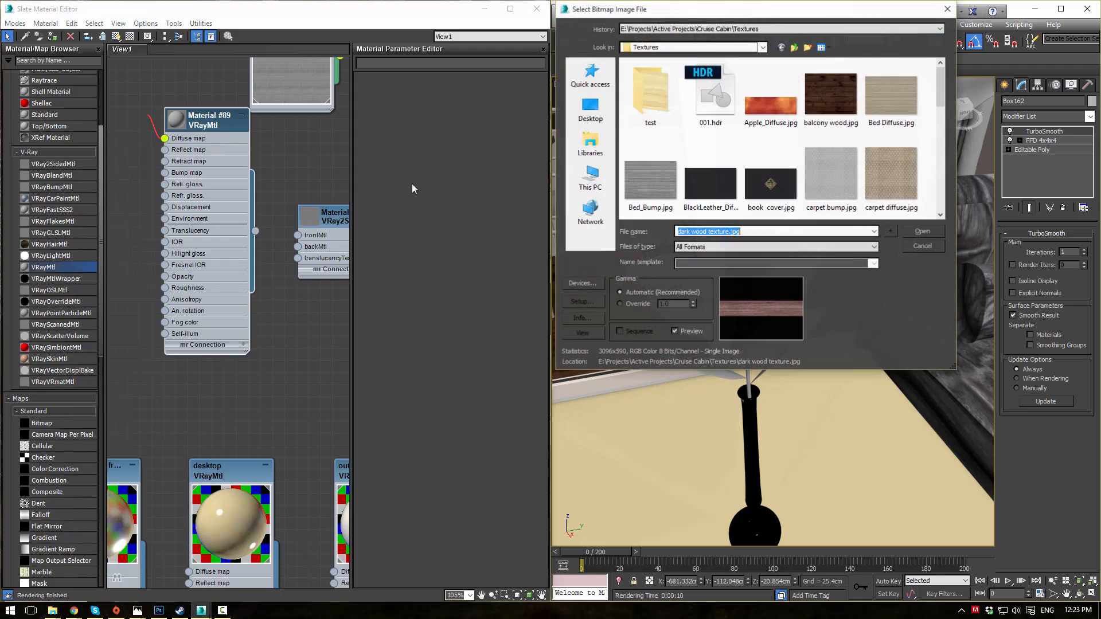
scroll(903, 161, "down", 3)
left_click(890, 117)
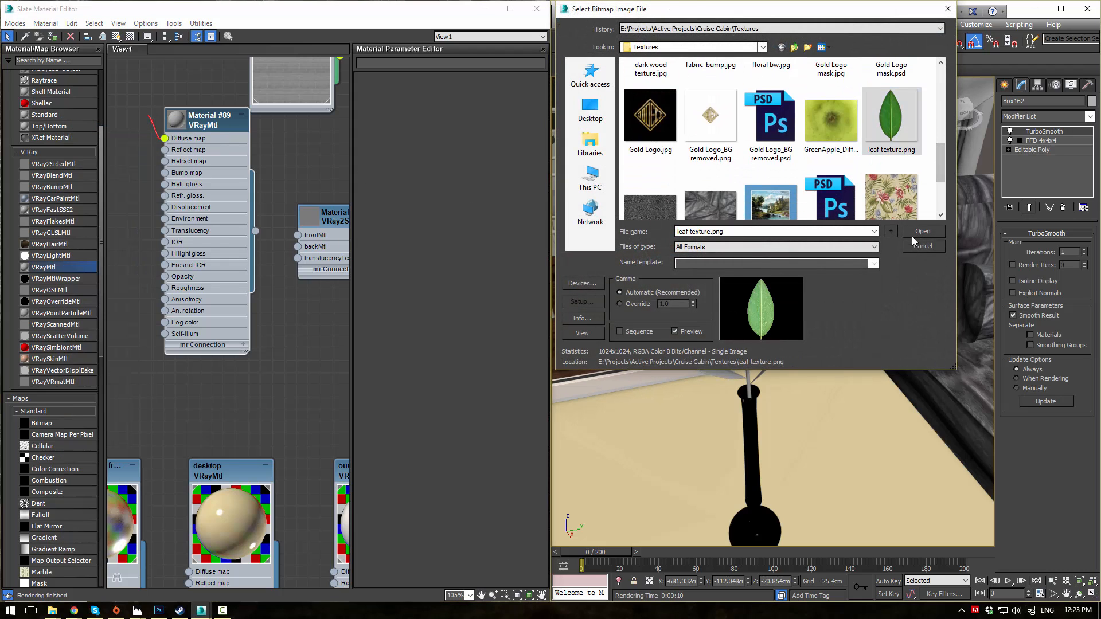
left_click(922, 231)
- Load leaf texture.png from the Textures folder into the Bitmap map feeding the new VRayMtl's diffuse
middle_click_drag(94, 107, 138, 135)
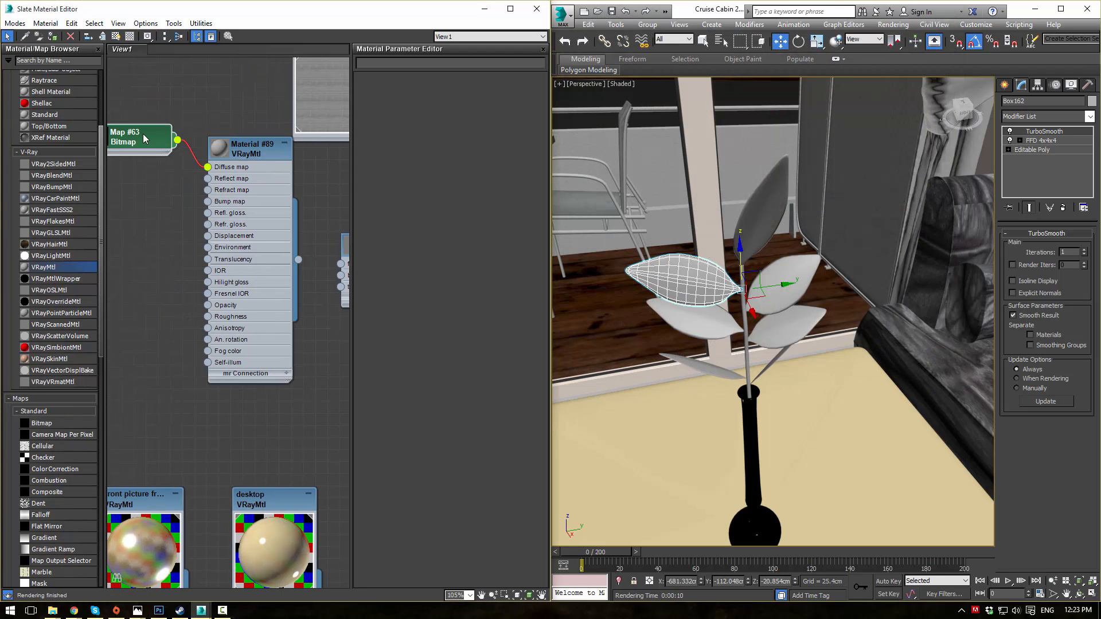
double_click(138, 136)
middle_click_drag(249, 114, 178, 93)
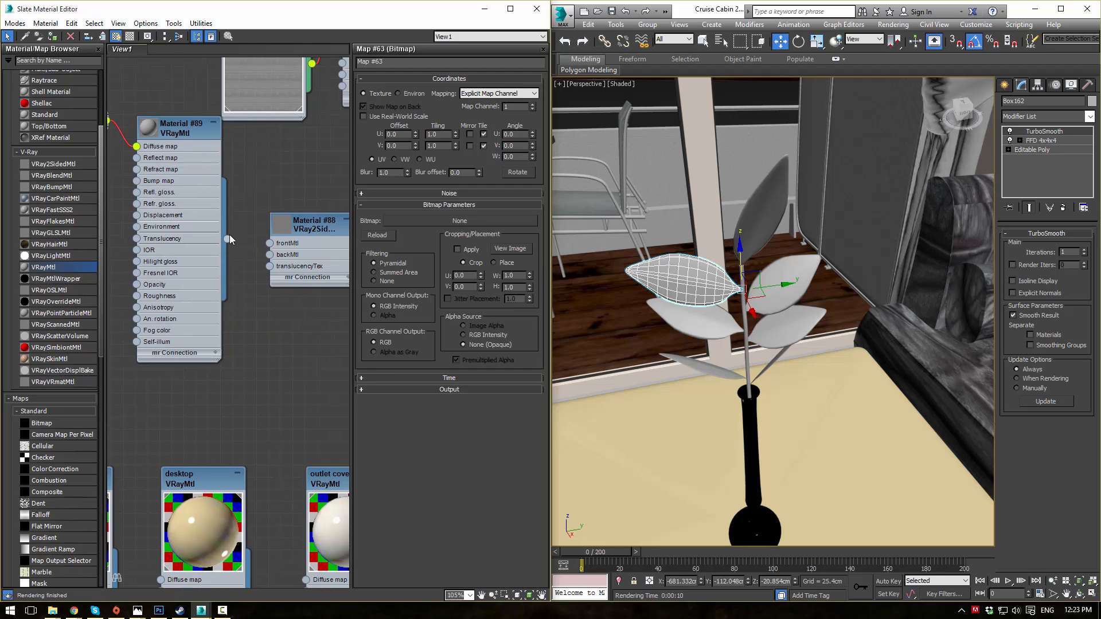
middle_click_drag(193, 134, 283, 174)
scroll(206, 165, "up", 1)
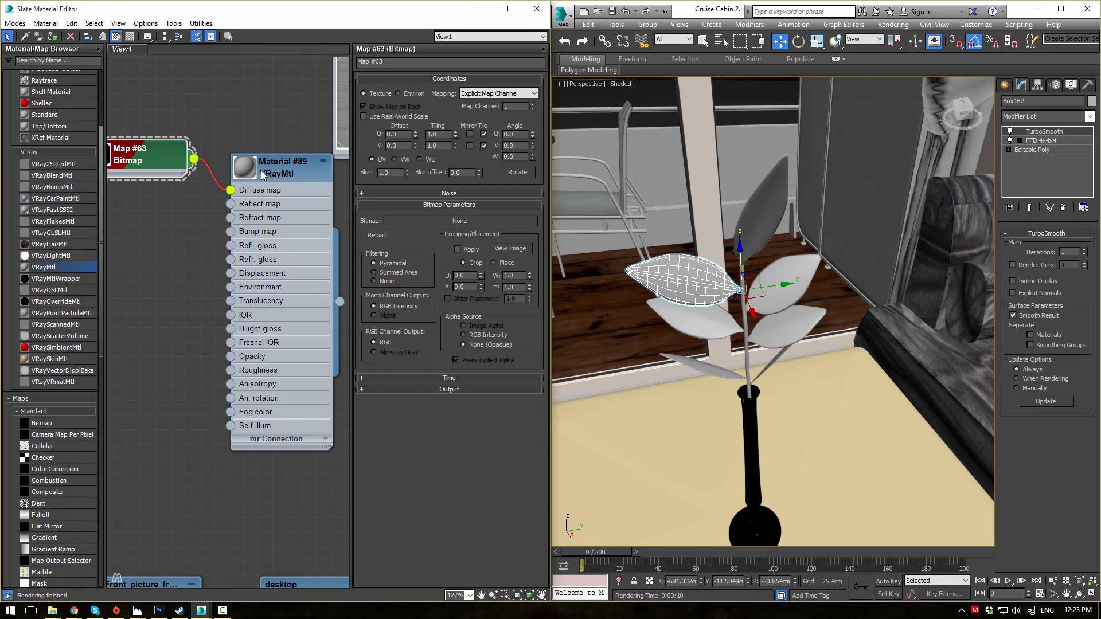
middle_click_drag(134, 163, 166, 161)
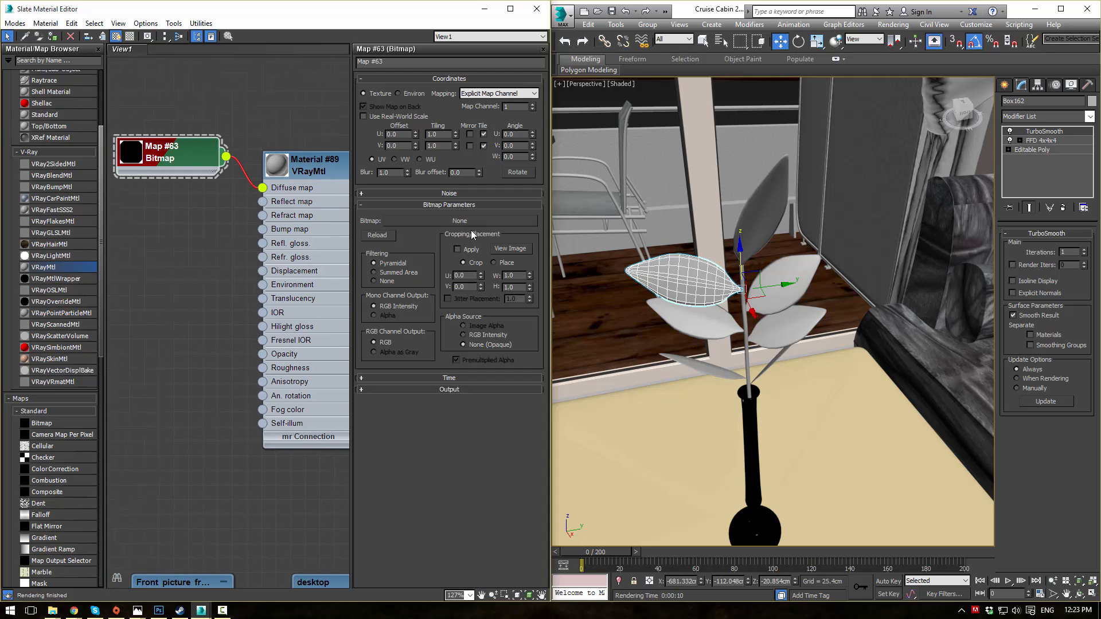
left_click(466, 221)
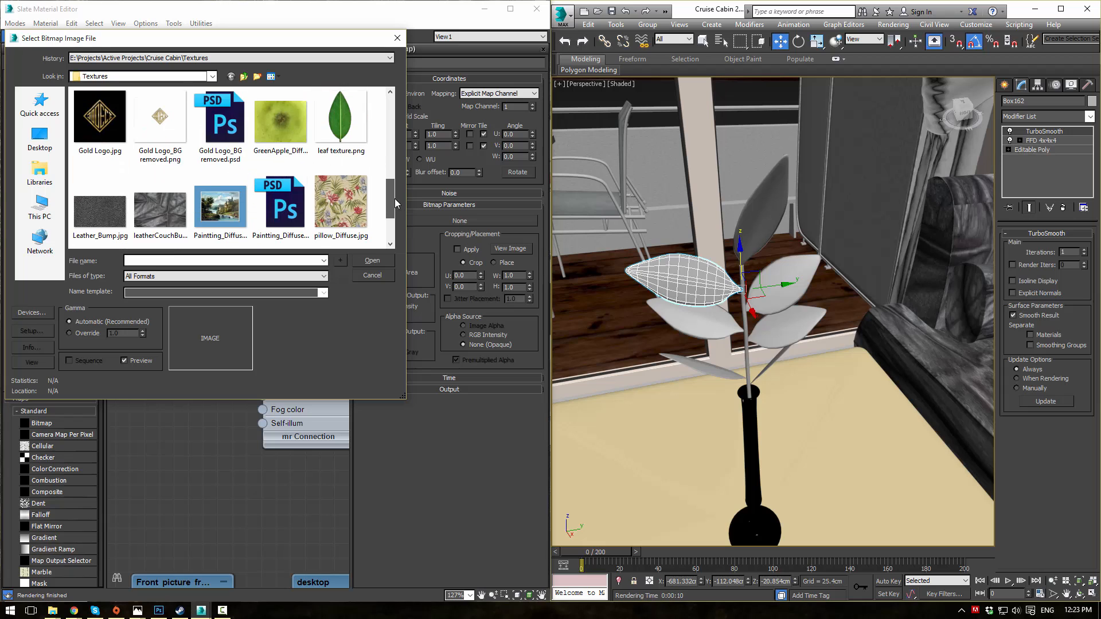
left_click(341, 119)
double_click(341, 119)
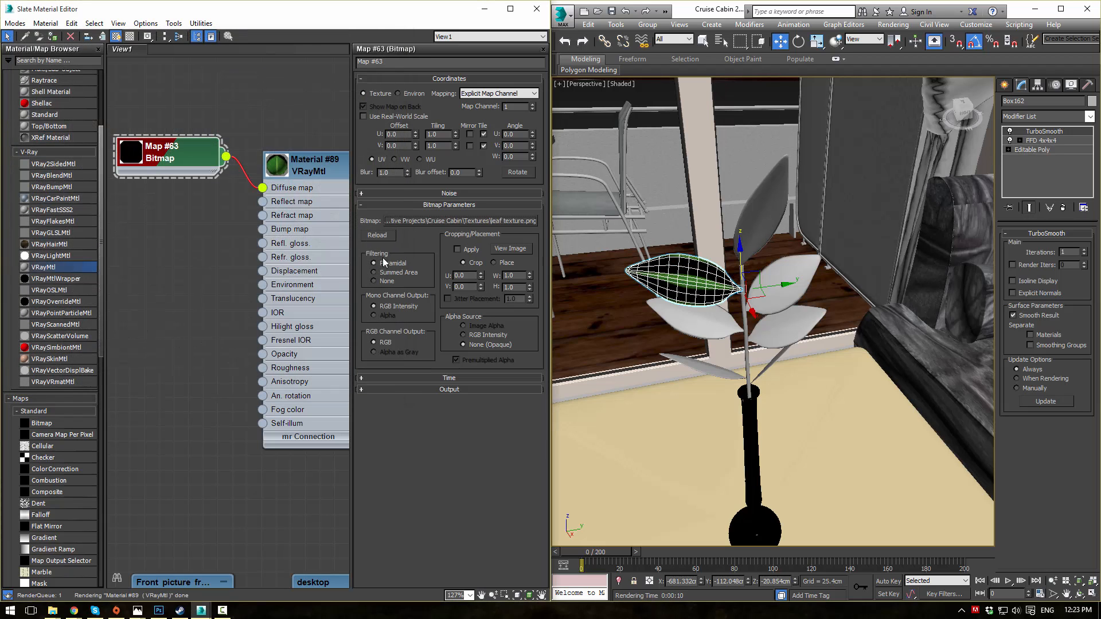
- Add a UVW Map modifier to the selected leaf with Box mapping, sizing its gizmo to about 23.6 cm long and 35.3 cm wide
left_click(199, 229)
left_click(642, 273)
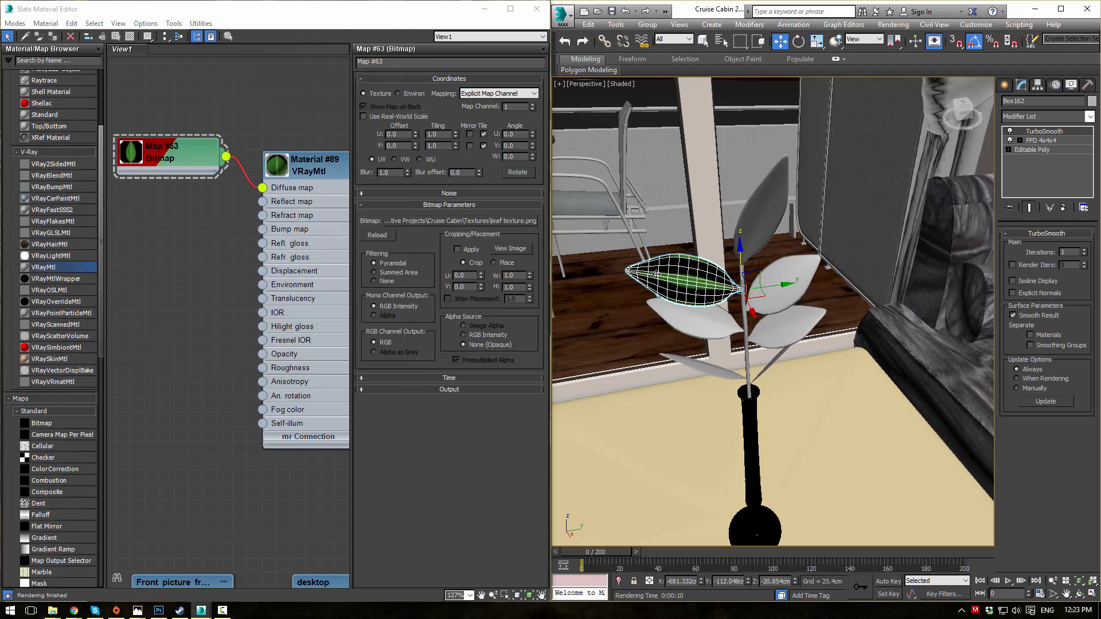
left_click(1094, 119)
key("u")
key("u")
key("Return")
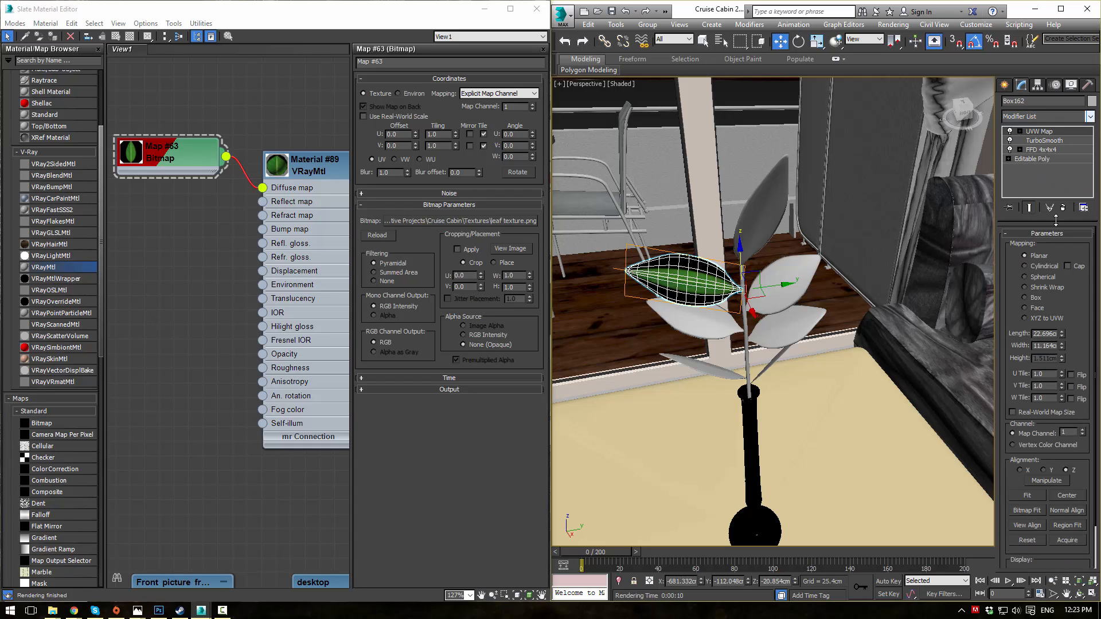
left_click(1025, 297)
left_click_drag(1062, 336, 1052, 223)
middle_click_drag(812, 270, 596, 264, "alt")
- Set the reflection color of the leaf-textured VRayMtl to a medium grey
scroll(242, 217, "down", 3)
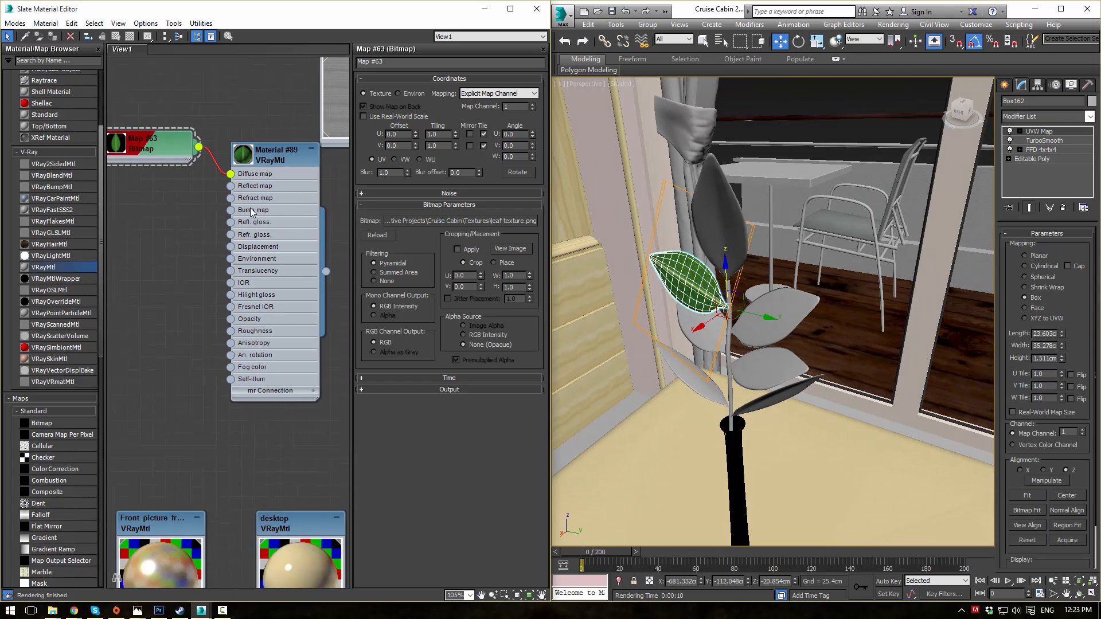
left_click(256, 178)
double_click(246, 170)
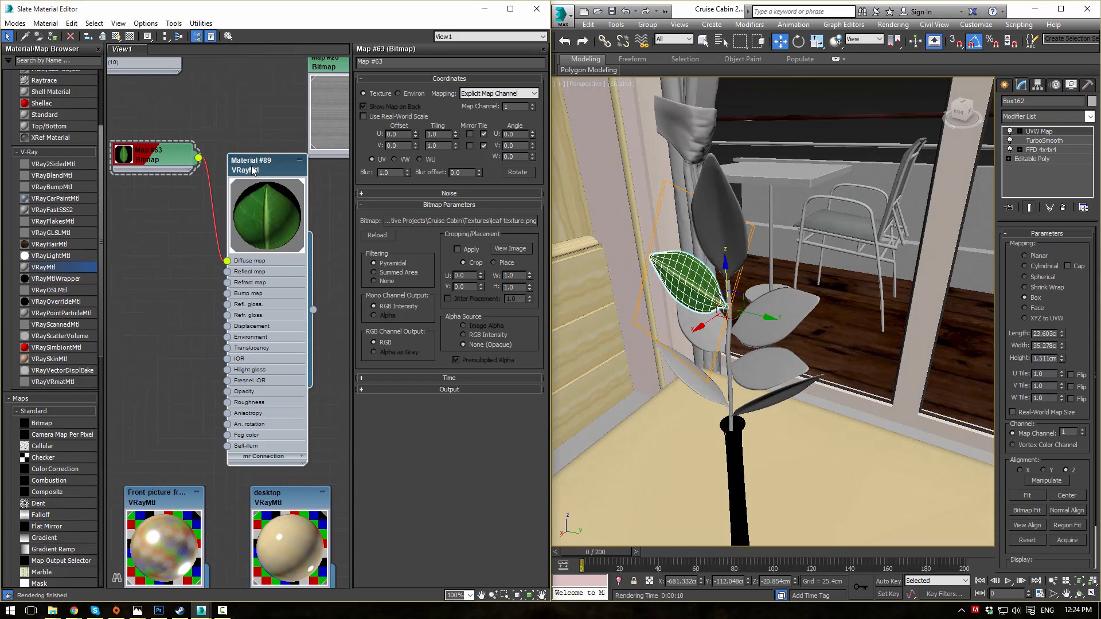
left_click(415, 112)
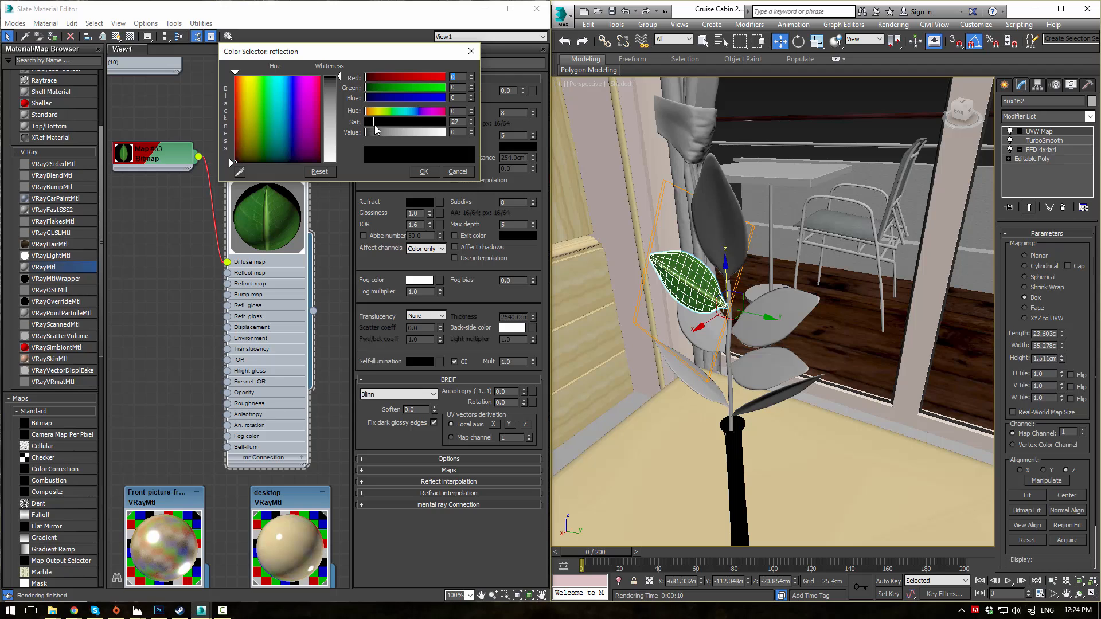
left_click_drag(357, 131, 387, 132)
left_click(419, 171)
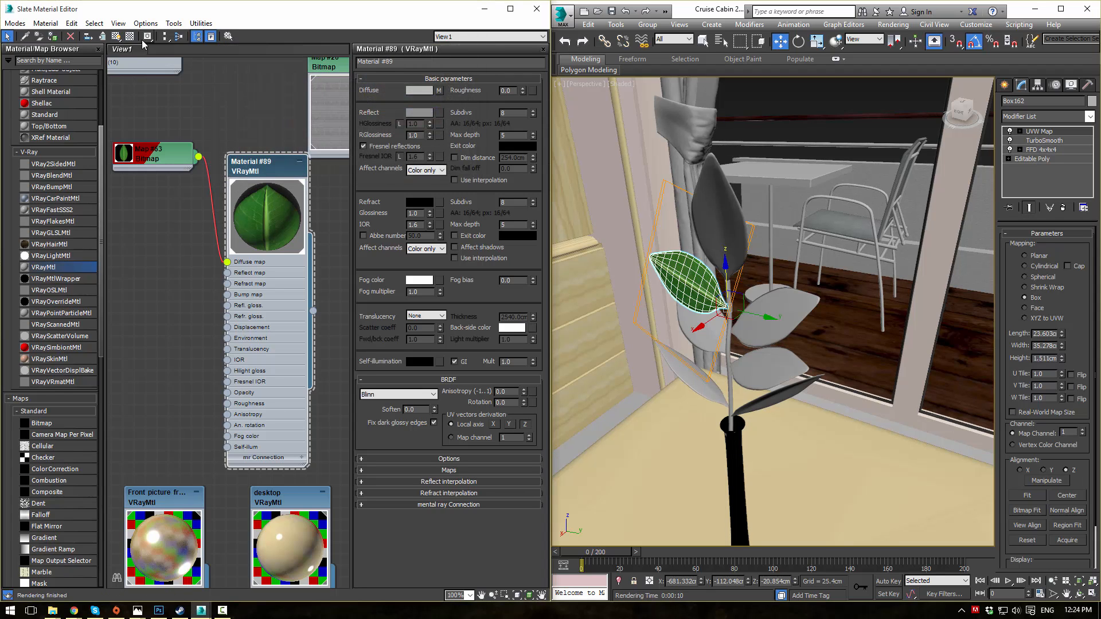
- Set the leaf-textured VRayMtl's reflection glossiness to 0.7
double_click(420, 134)
type("0.8")
key("Return")
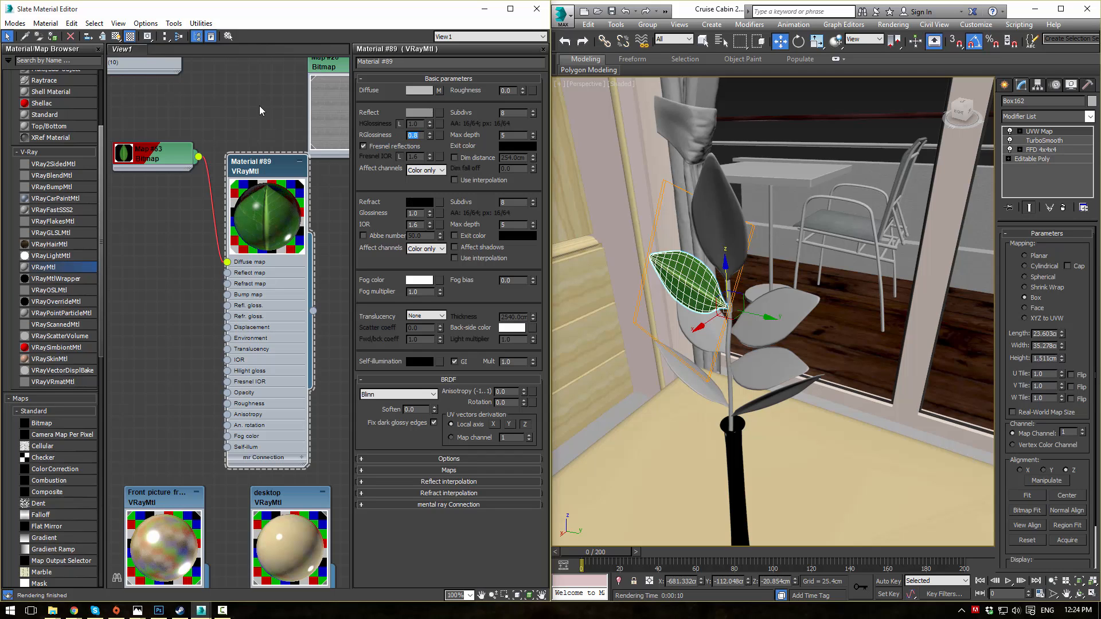
type("0.7")
key("Return")
left_click(179, 273)
- Connect the leaf texture bitmap to the VRayMtl's bump map as well and clear the object selection
middle_click_drag(190, 169, 202, 134)
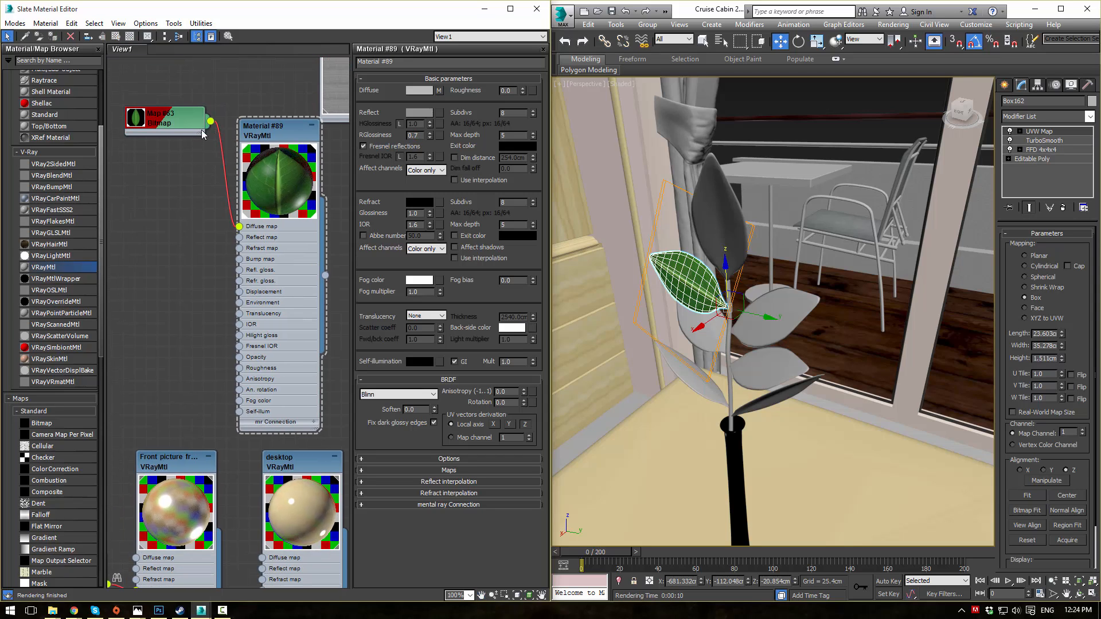
left_click_drag(210, 121, 239, 260)
left_click(817, 110)
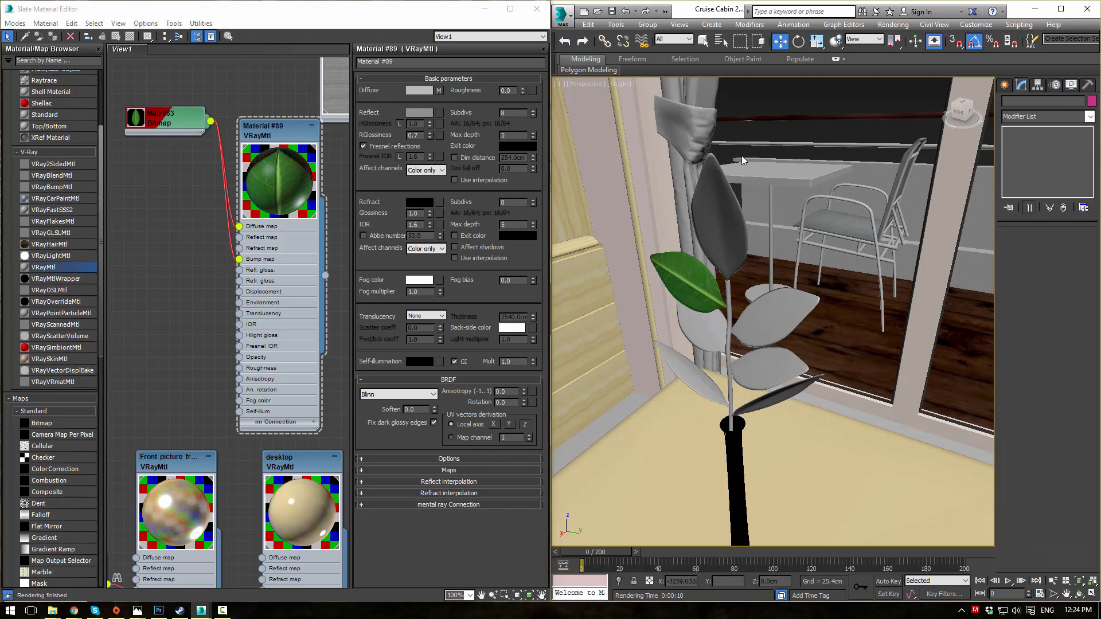
- Move the leaf-textured VRayMtl node slightly up and rename the material "leaf"
scroll(270, 162, "down", 2)
middle_click_drag(271, 162, 233, 228)
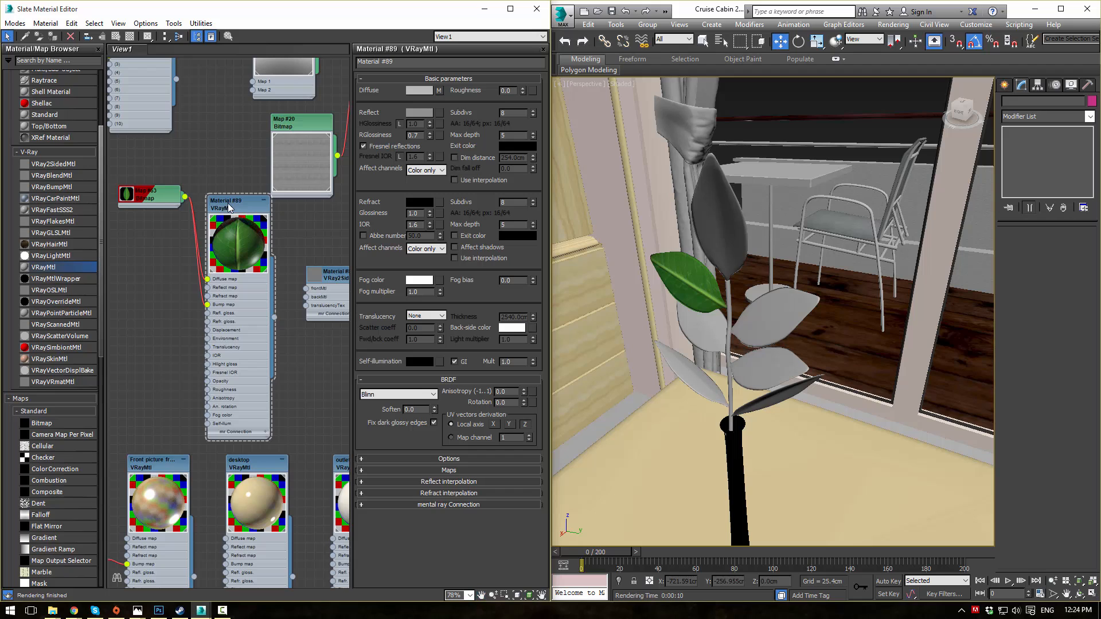
left_click_drag(229, 207, 221, 189)
triple_click(383, 60)
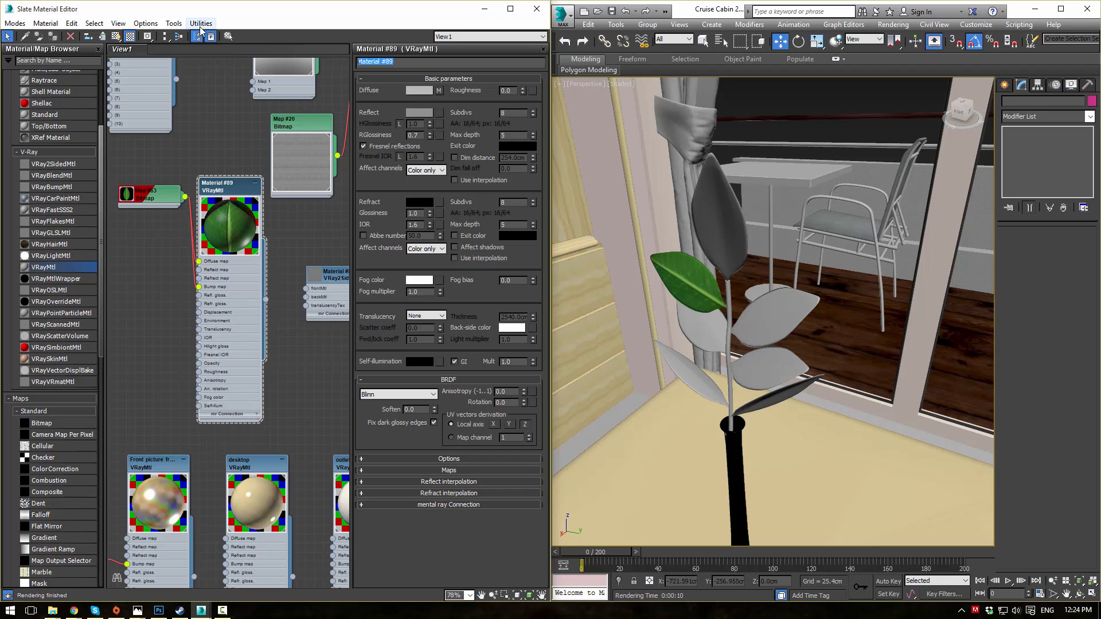
type("leaf")
- Duplicate the leaf VRayMtl node and place the copy beside the original
scroll(118, 277, "down", 1)
middle_click_drag(118, 277, 123, 209)
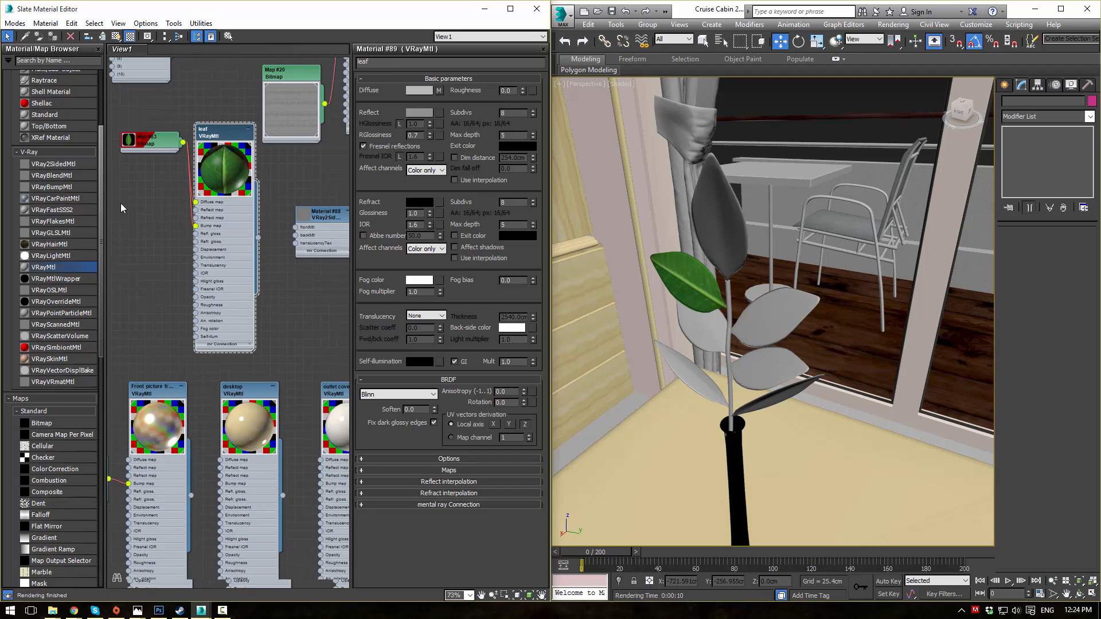
left_click_drag(130, 192, 230, 117)
middle_click_drag(212, 142, 234, 171)
left_click_drag(224, 151, 206, 107)
mouse_move(206, 107)
left_mouse_down("shift")
mouse_move(206, 143)
mouse_move(131, 166)
left_mouse_up("shift")
left_click(299, 209)
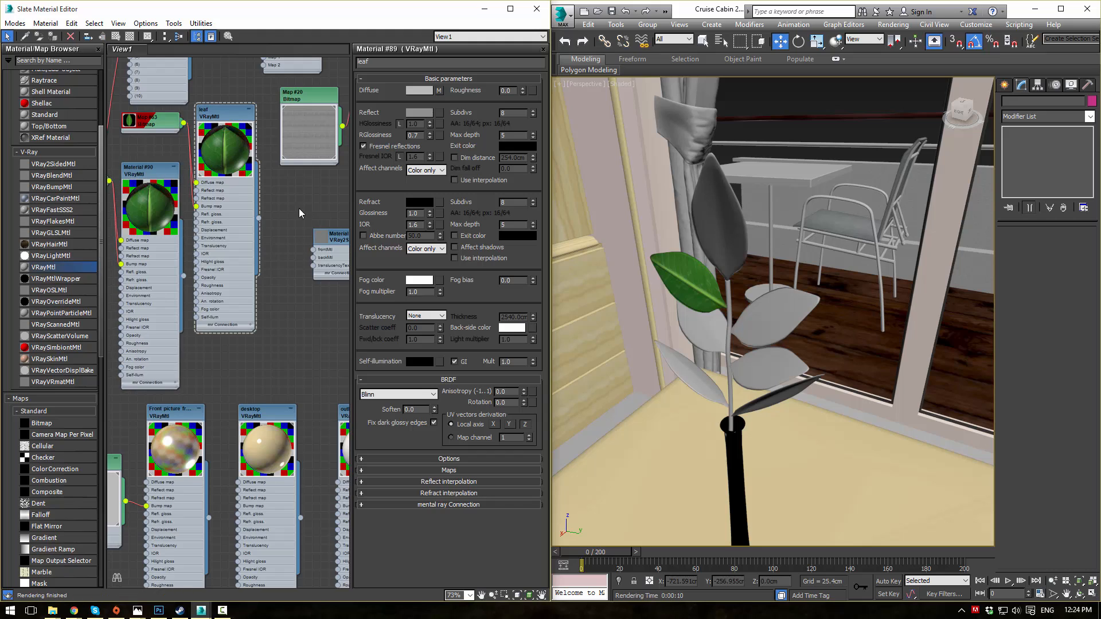
- Connect the leaf material to the VRay2SidedMtl's frontMtl and its duplicate to backMtl
middle_click_drag(299, 213, 270, 162)
left_click_drag(229, 166, 285, 198)
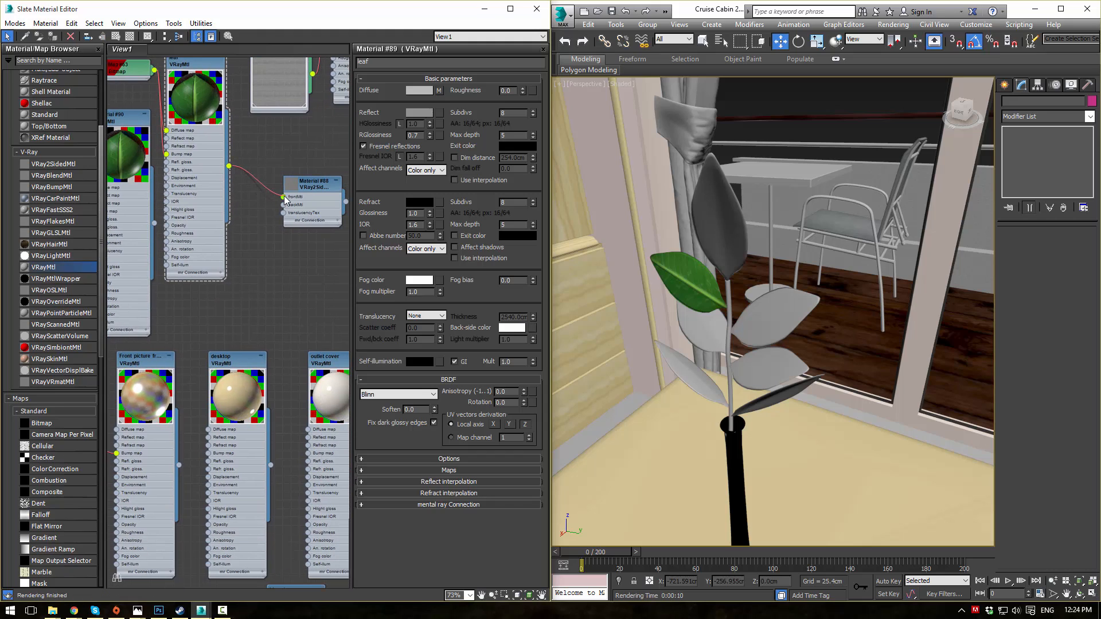
left_click_drag(154, 224, 283, 204)
- Set the translucency amount of the VRay2SidedMtl to 0.8
scroll(274, 256, "up", 2)
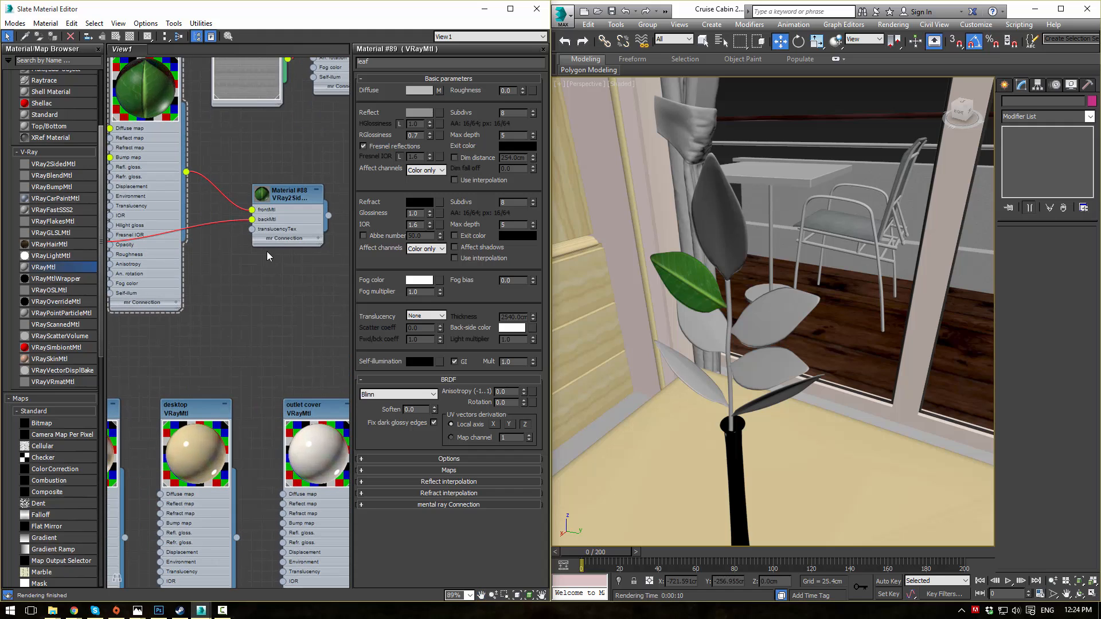
double_click(261, 198)
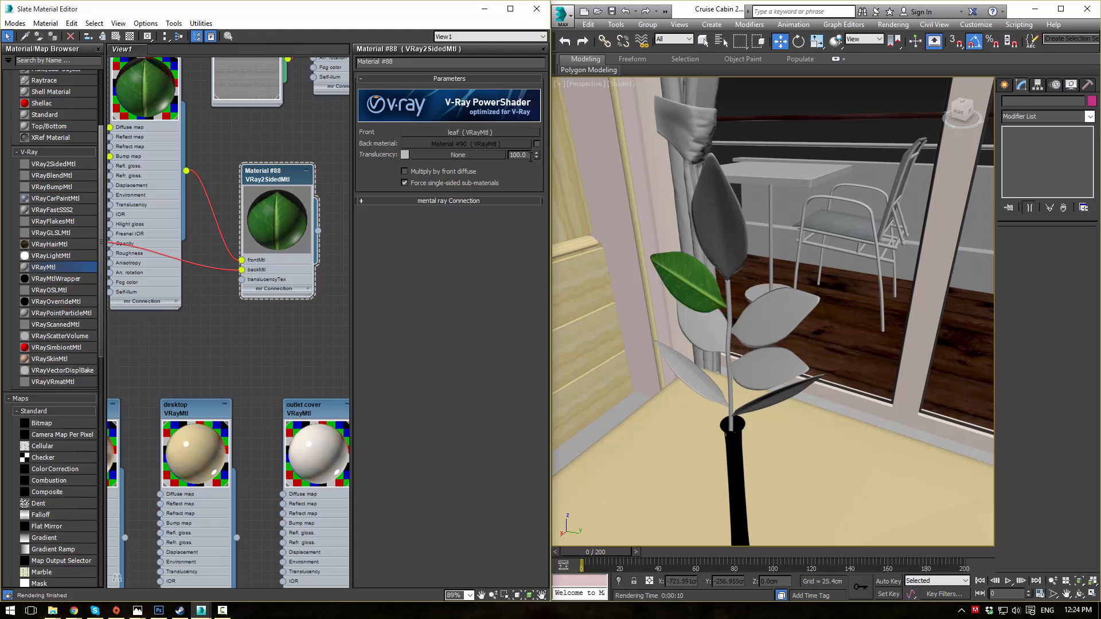
left_click_drag(498, 144, 417, 135)
type("0.8")
key("Return")
- Assign the VRay2SidedMtl to the textured leaf of the vase plant
middle_click_drag(328, 152, 329, 157)
left_click_drag(319, 235, 685, 278)
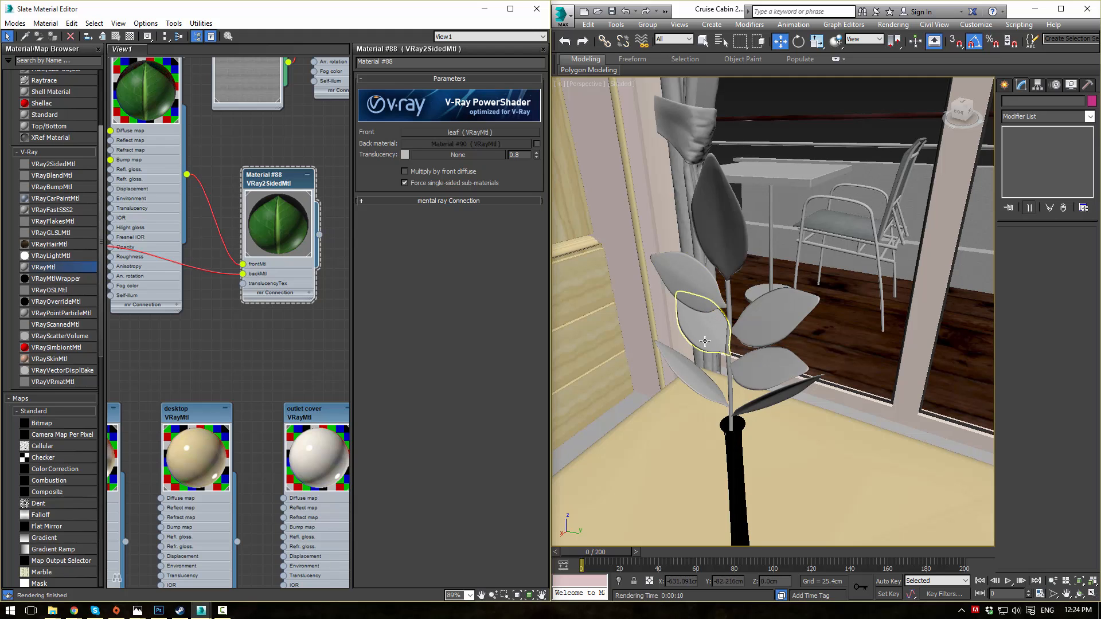
middle_click_drag(252, 149, 224, 178)
scroll(172, 162, "down", 1)
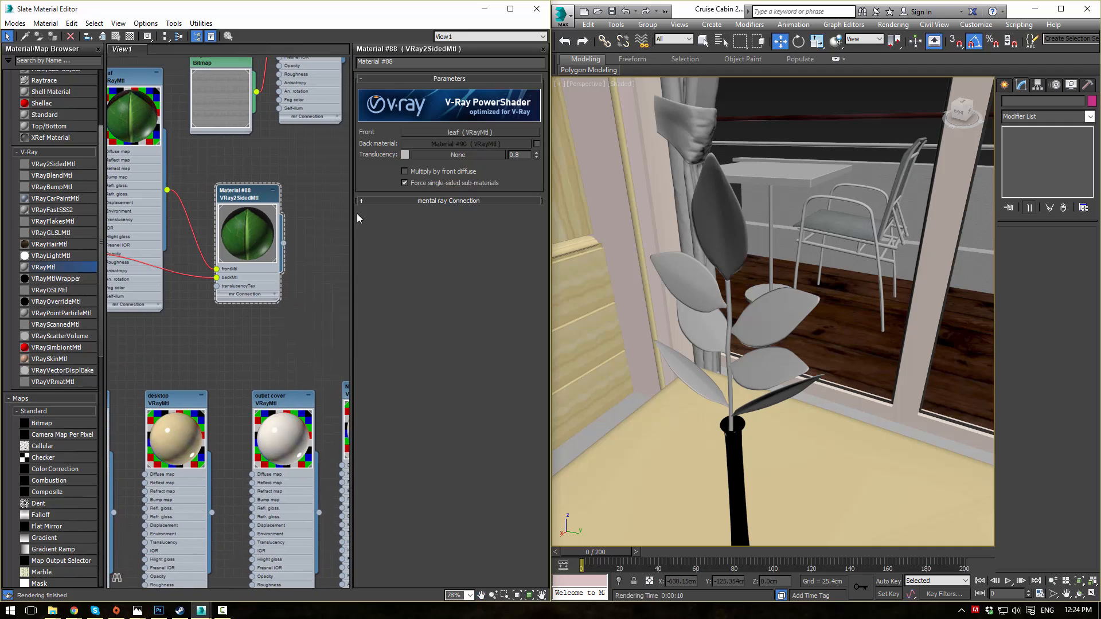
- Select six of the vase plant's leaves together and apply the VRay2SidedMtl to them
left_click(693, 336)
left_click(693, 381, "ctrl")
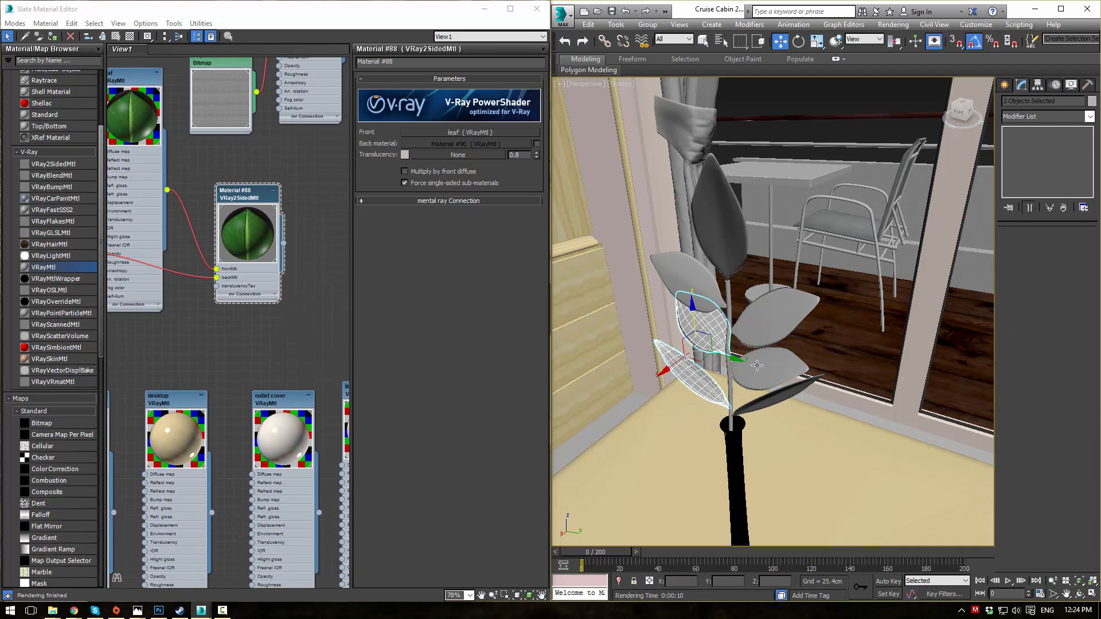
left_click(766, 370, "ctrl")
left_click(771, 327, "ctrl")
left_click(692, 281, "ctrl")
left_click(716, 229, "ctrl")
left_click(249, 196)
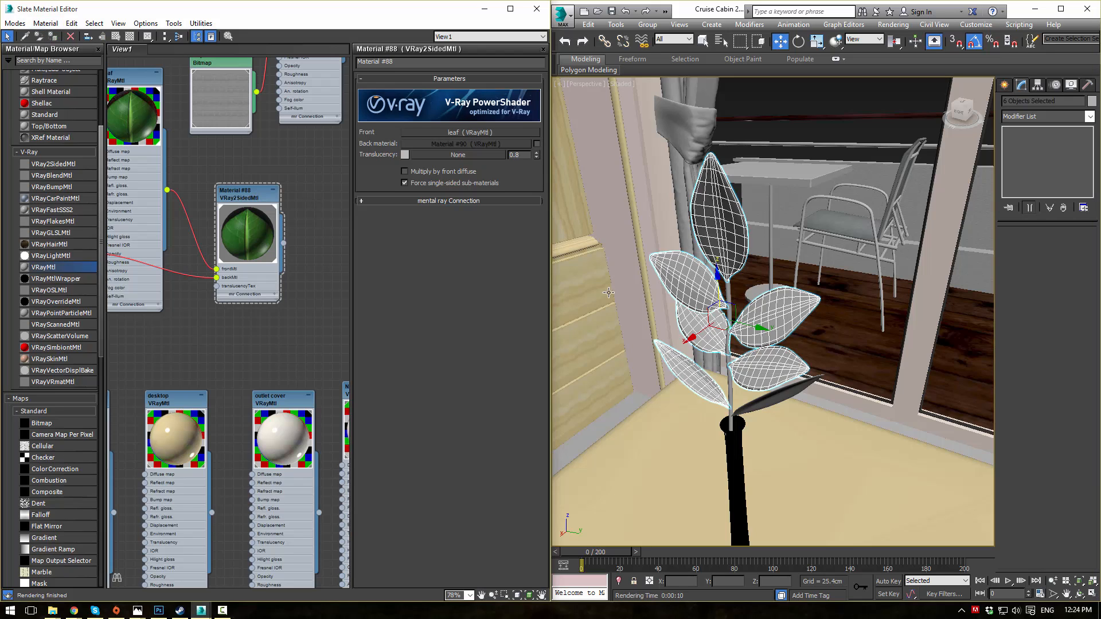
- Select the vase plant's stem and add a UVW Map modifier to it
left_click(731, 295)
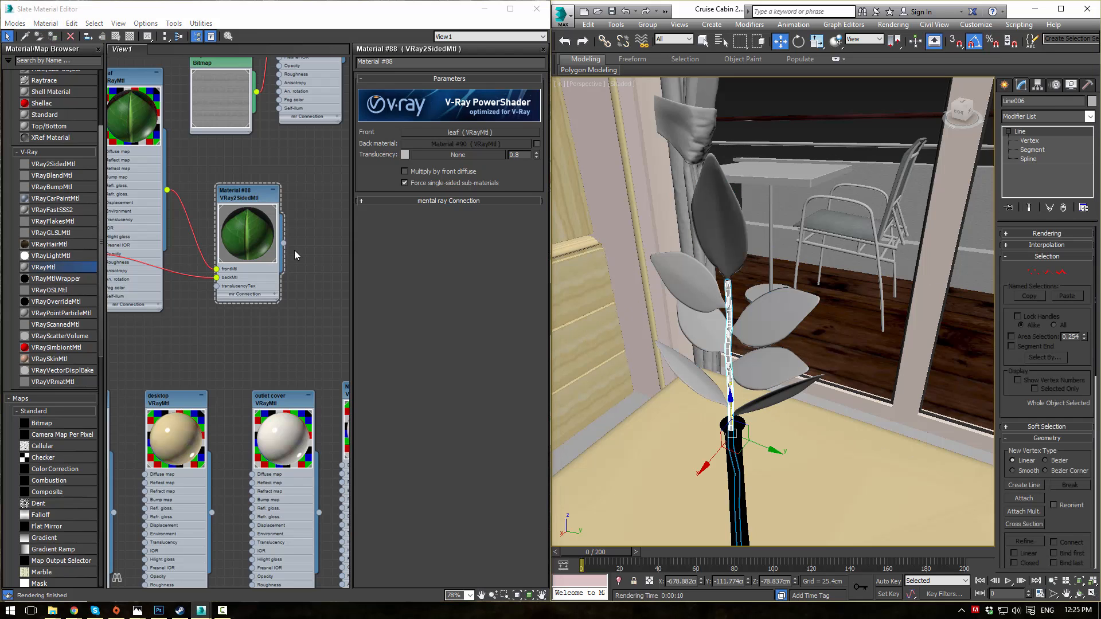
middle_click_drag(174, 163, 253, 239)
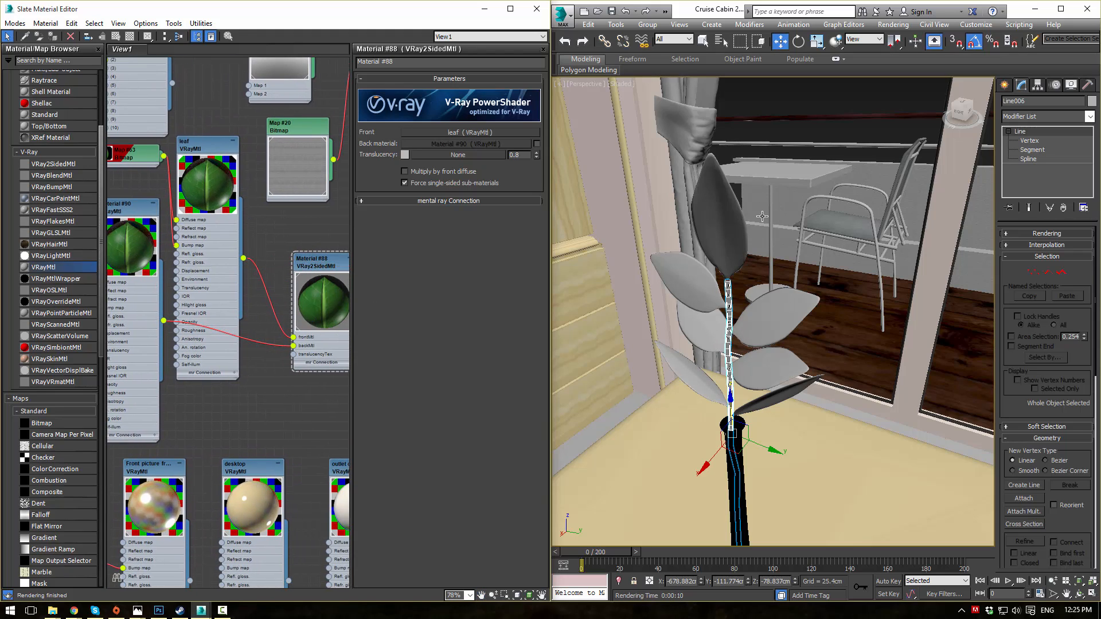
left_click(811, 111)
left_click(728, 315)
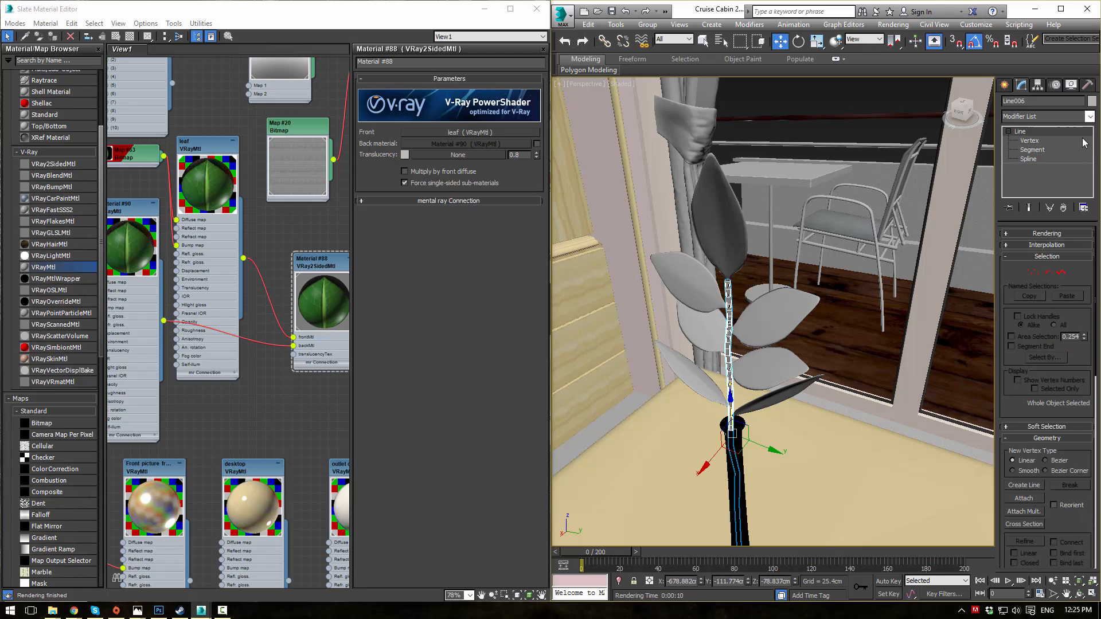
left_click(1088, 119)
type("uvw")
key("Return")
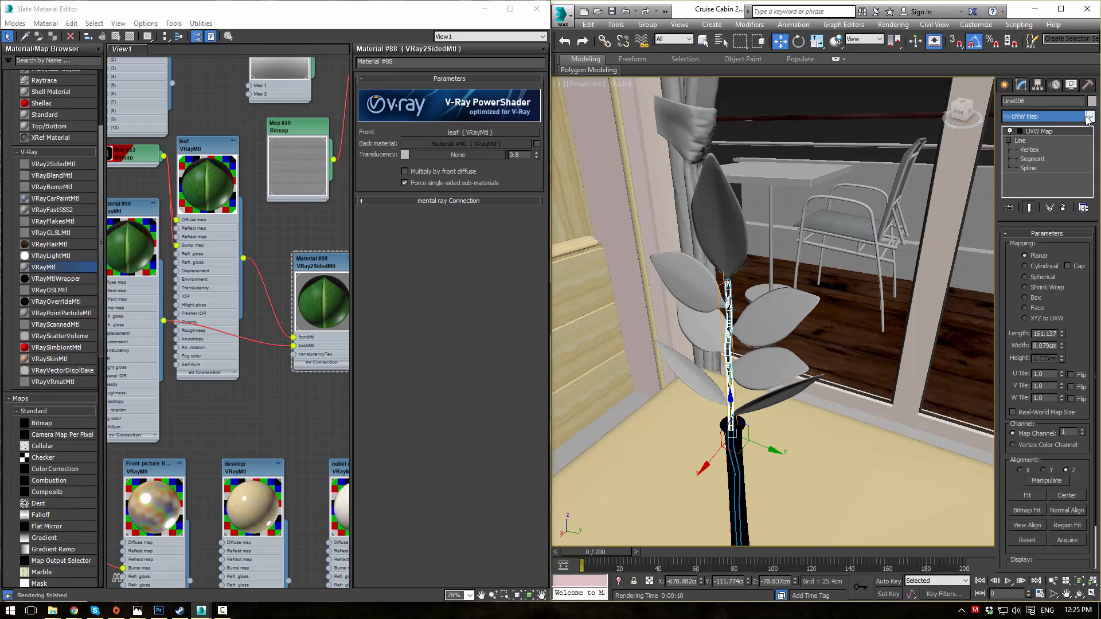
- Switch the stem's UVW mapping to Cylindrical and resize its gizmo to about 88.6 cm long, 256.2 cm wide and 7.5 cm high
middle_click_drag(838, 281, 806, 279, "alt")
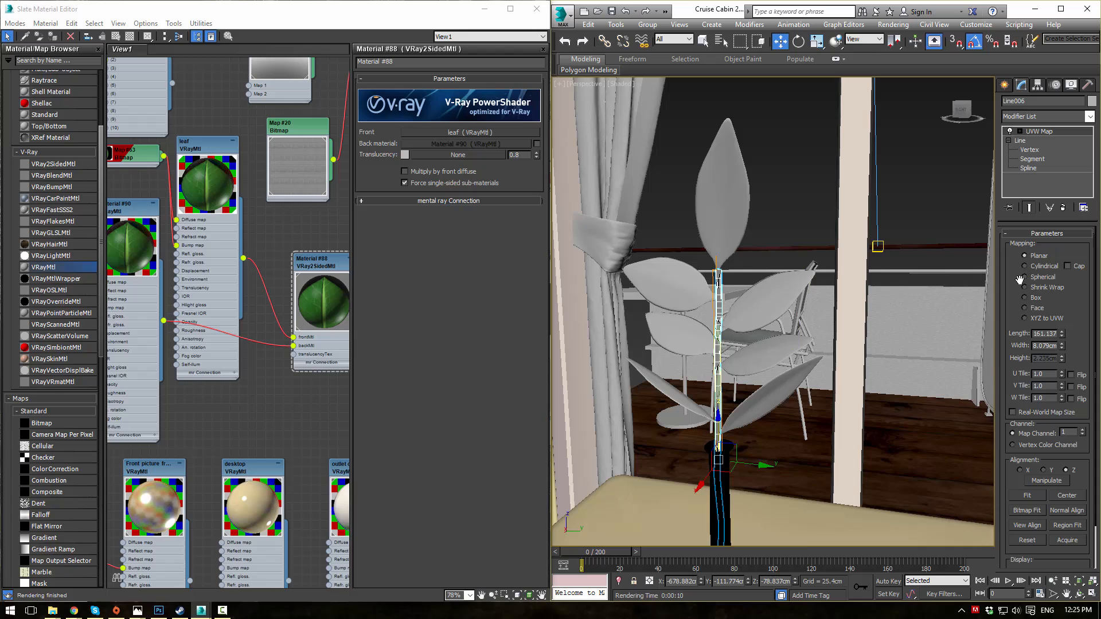
left_click(719, 290)
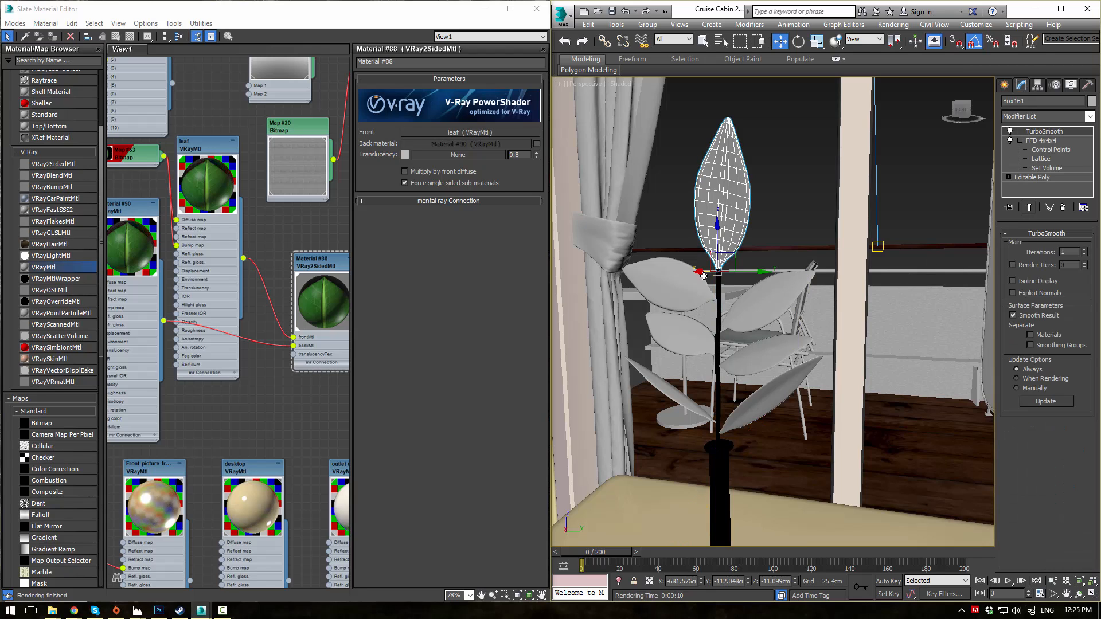
left_click(718, 446)
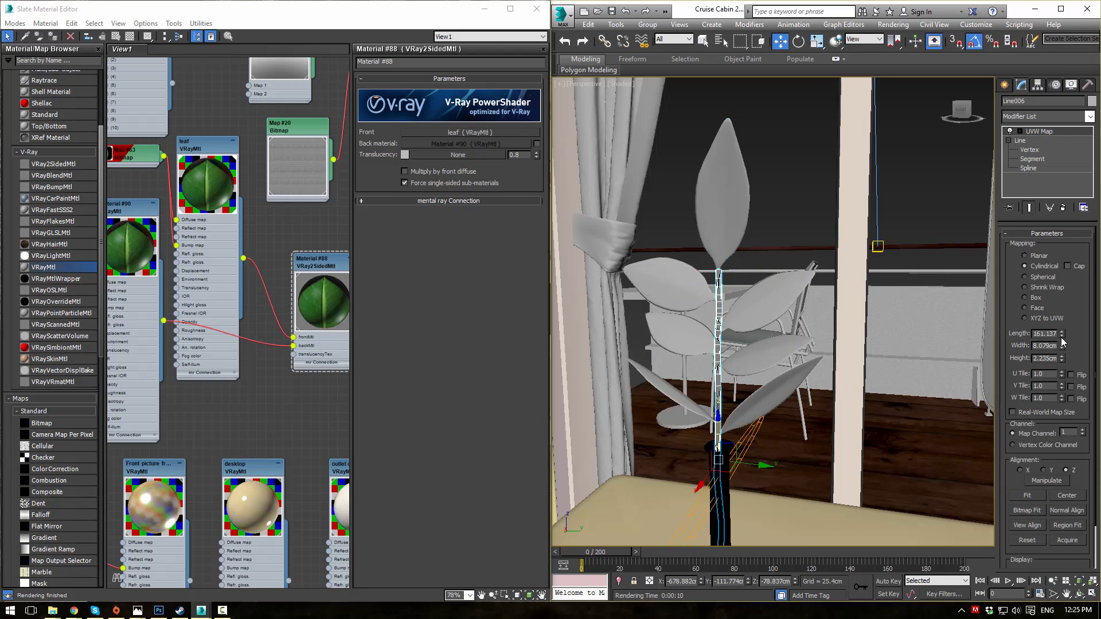
mouse_move(1061, 335)
left_mouse_down()
mouse_move(1064, 240)
mouse_move(1056, 314)
left_mouse_up()
left_click(1039, 498)
mouse_move(917, 258)
middle_mouse_down("alt")
mouse_move(833, 256)
mouse_move(914, 261)
middle_mouse_up("alt")
left_click(890, 246)
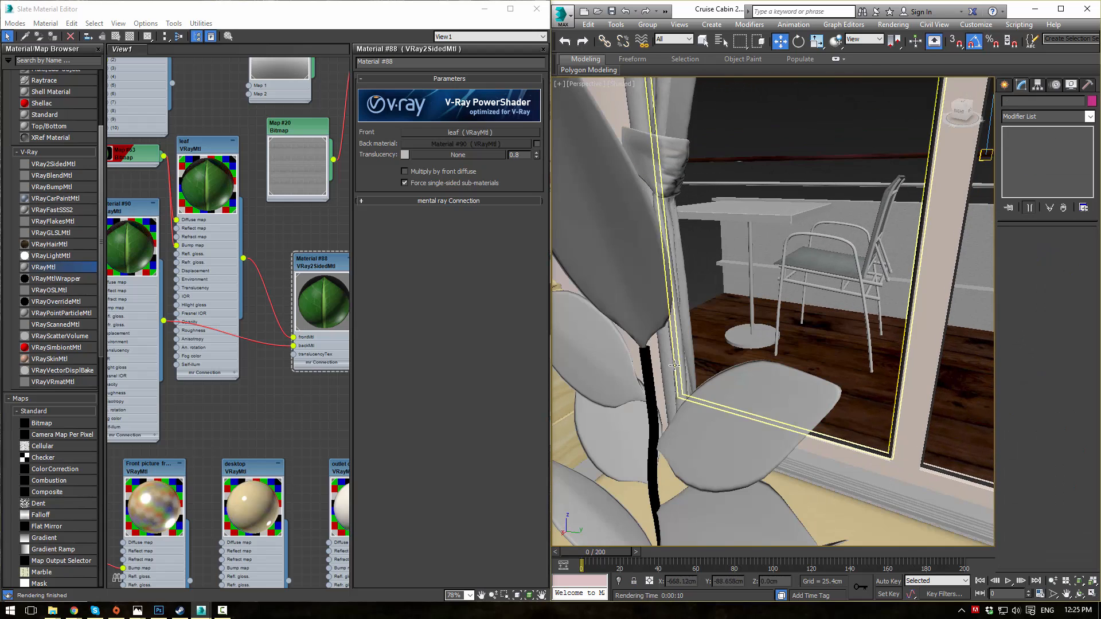
left_click(645, 371)
left_click(644, 372)
left_click_drag(1062, 335, 1061, 349)
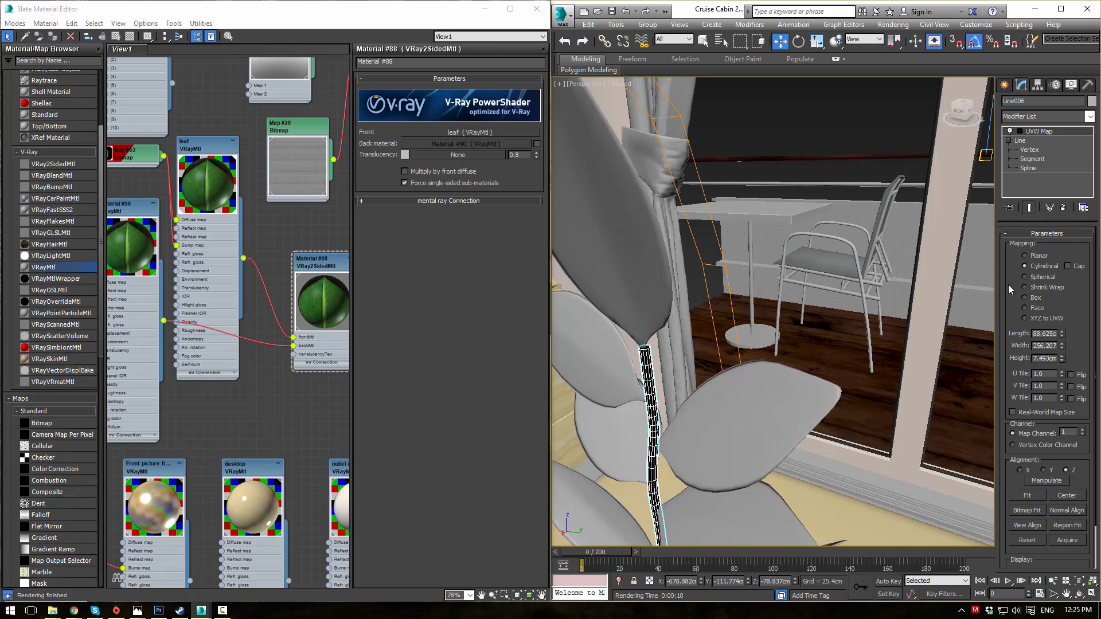
- Switch the stem's UVW Map to Planar mapping and rotate its gizmo -105° about the X axis
left_click(1025, 257)
middle_click_drag(783, 241, 797, 166, "alt")
left_click(793, 169)
middle_click_drag(772, 207, 765, 231, "alt")
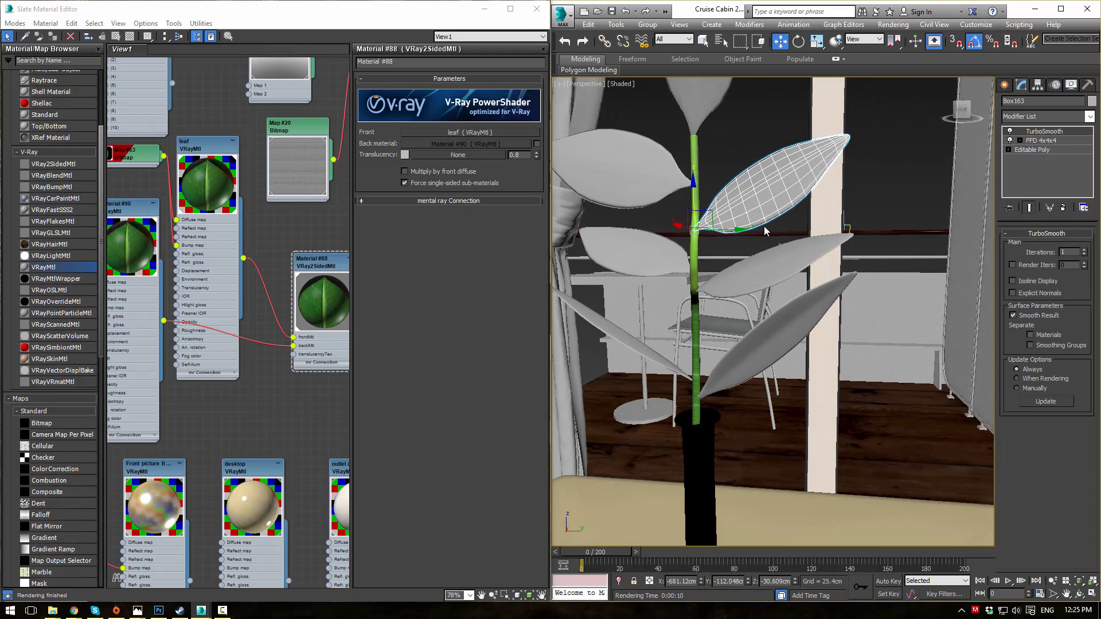
left_click(694, 230)
left_click(1020, 132)
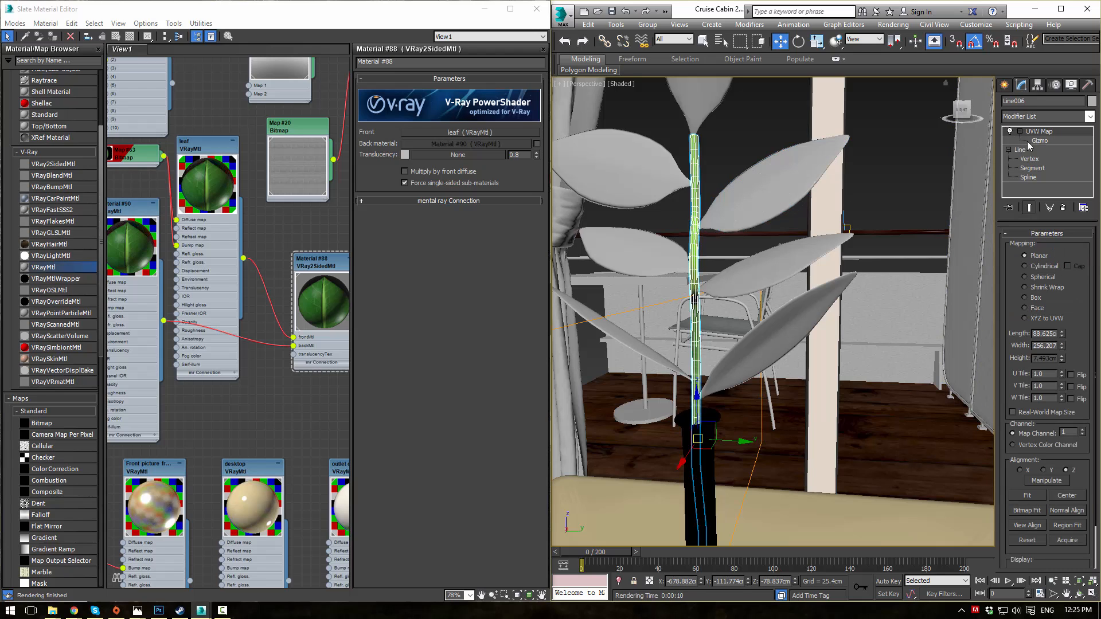
left_click(1030, 141)
key("e")
left_click_drag(705, 437, 766, 476)
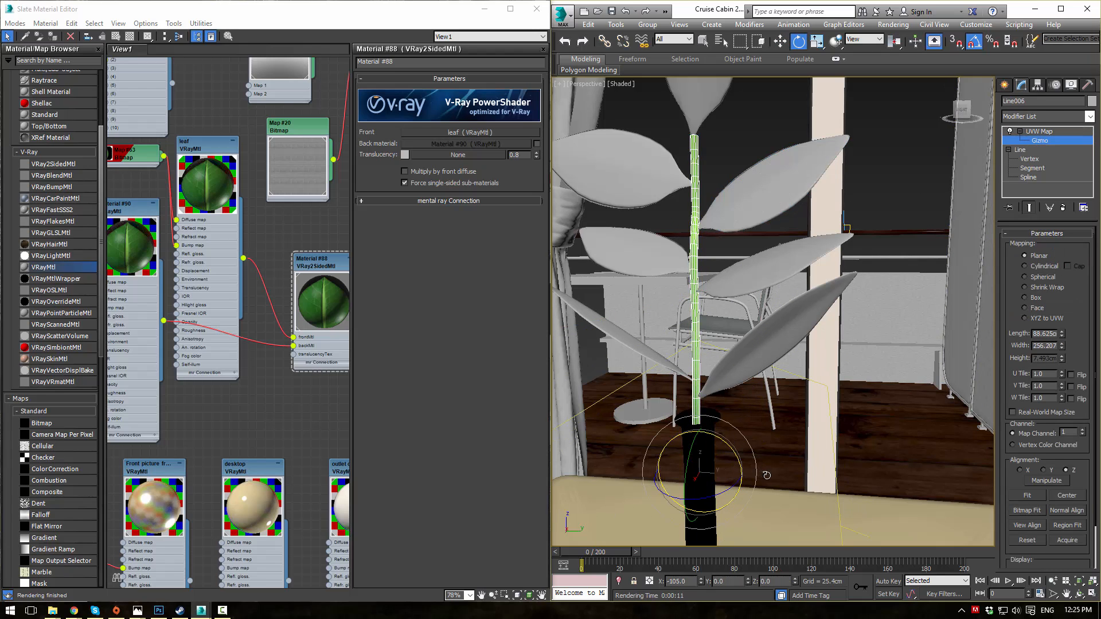
left_click(1034, 131)
- Deselect everything, return to the camera view and render the cabin
left_click(776, 126)
scroll(751, 163, "down", 3)
middle_click_drag(752, 163, 756, 188, "alt")
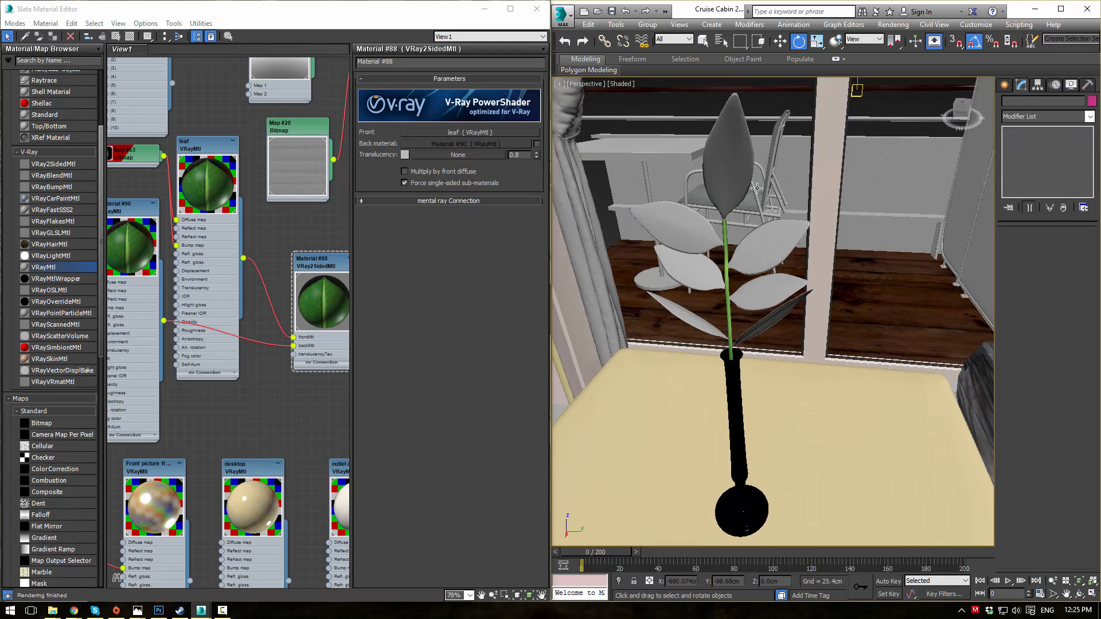
scroll(756, 188, "down", 3)
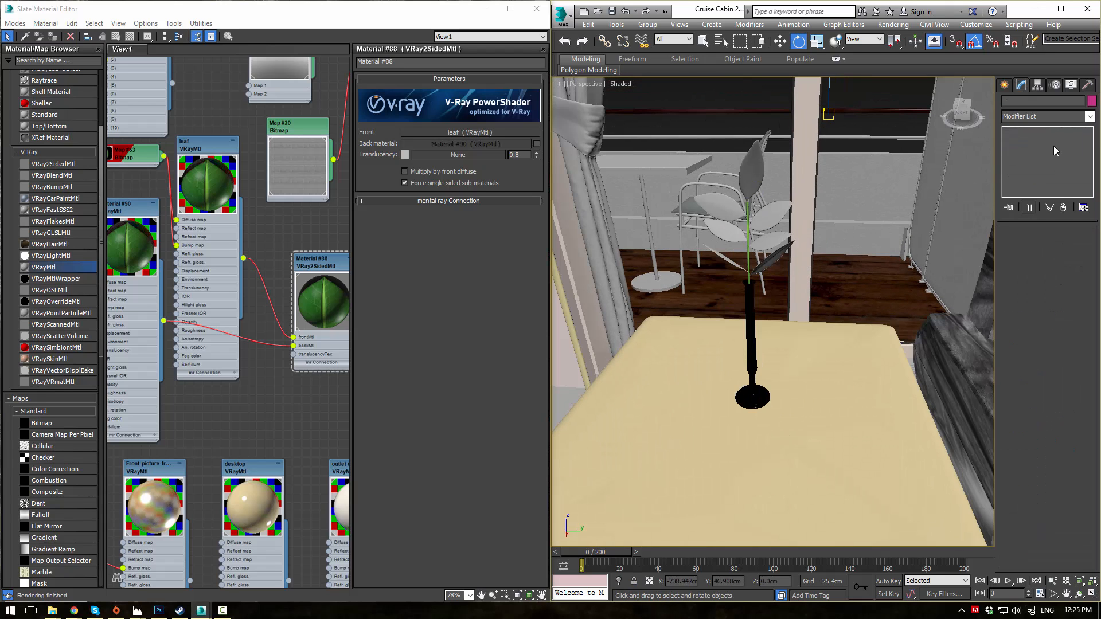
key("c")
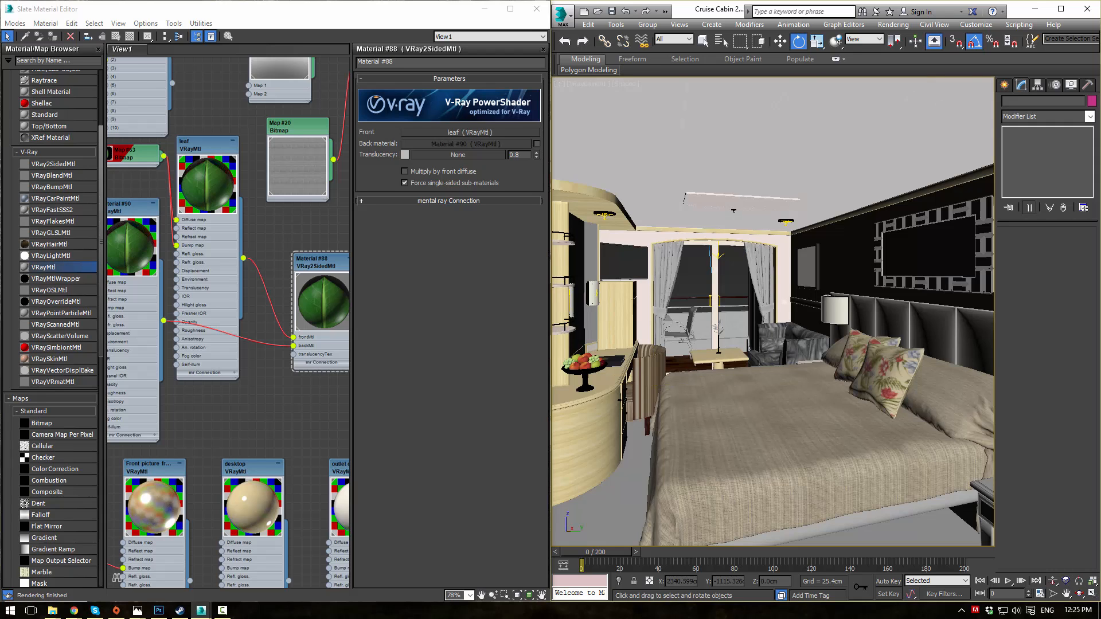
key("shift+q")
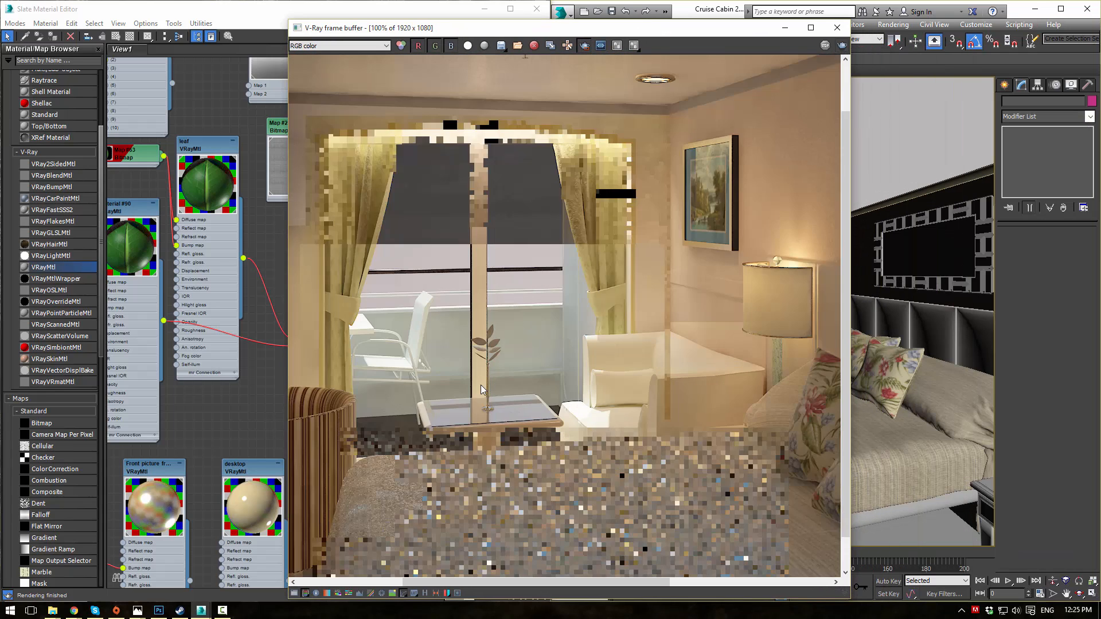
- Limit the render region to the vase plant's leaves and re-render only that area
scroll(481, 386, "up", 1)
left_click_drag(450, 266, 534, 361)
left_click_drag(441, 257, 539, 365)
left_click(844, 46)
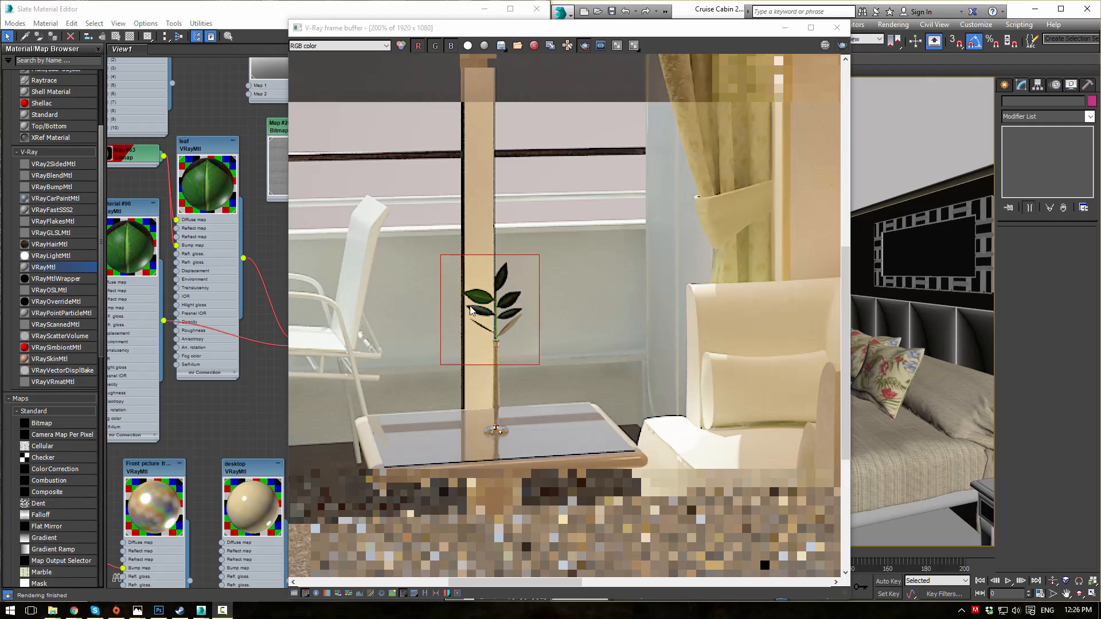
left_click(784, 29)
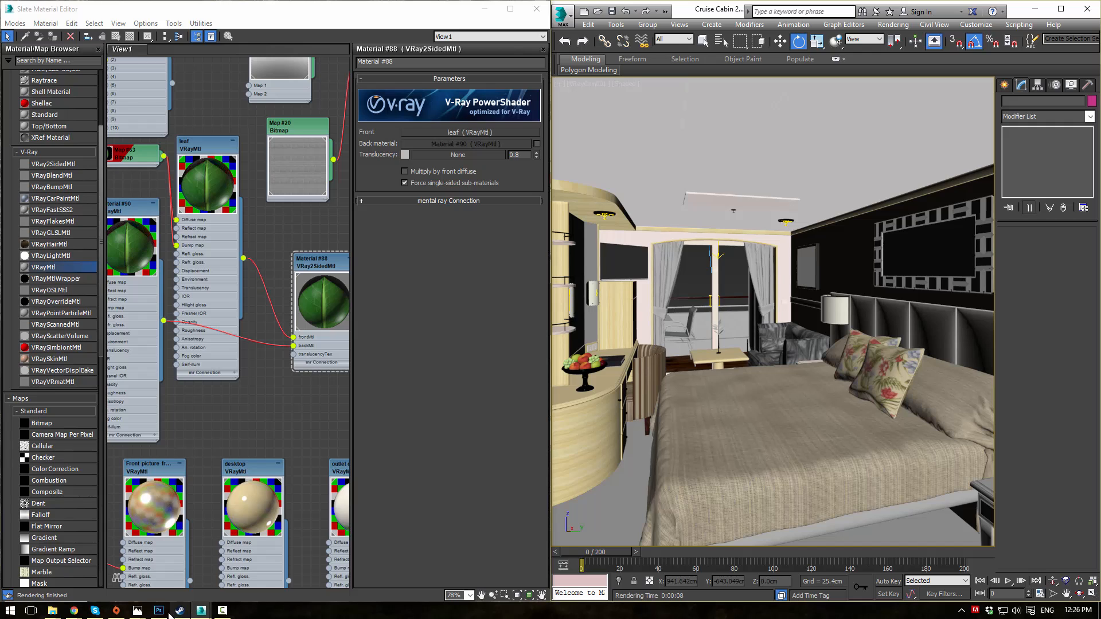
- Switch to Photoshop and open leaf texture.png from the Textures folder to inspect it
left_click(160, 611)
left_click(31, 9)
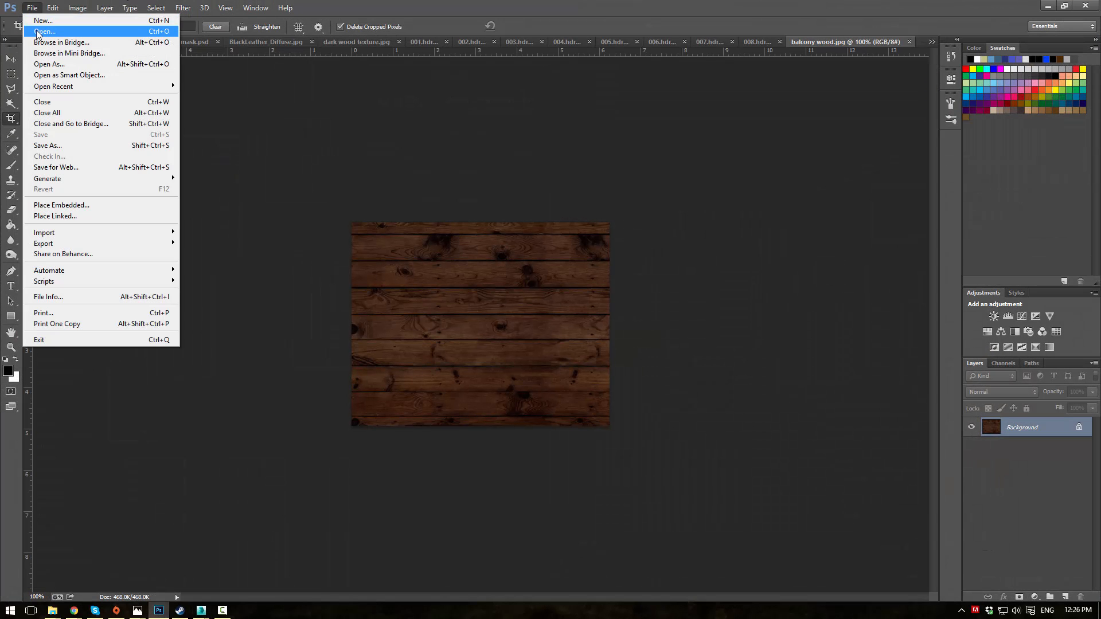
left_click(37, 31)
scroll(325, 136, "down", 5)
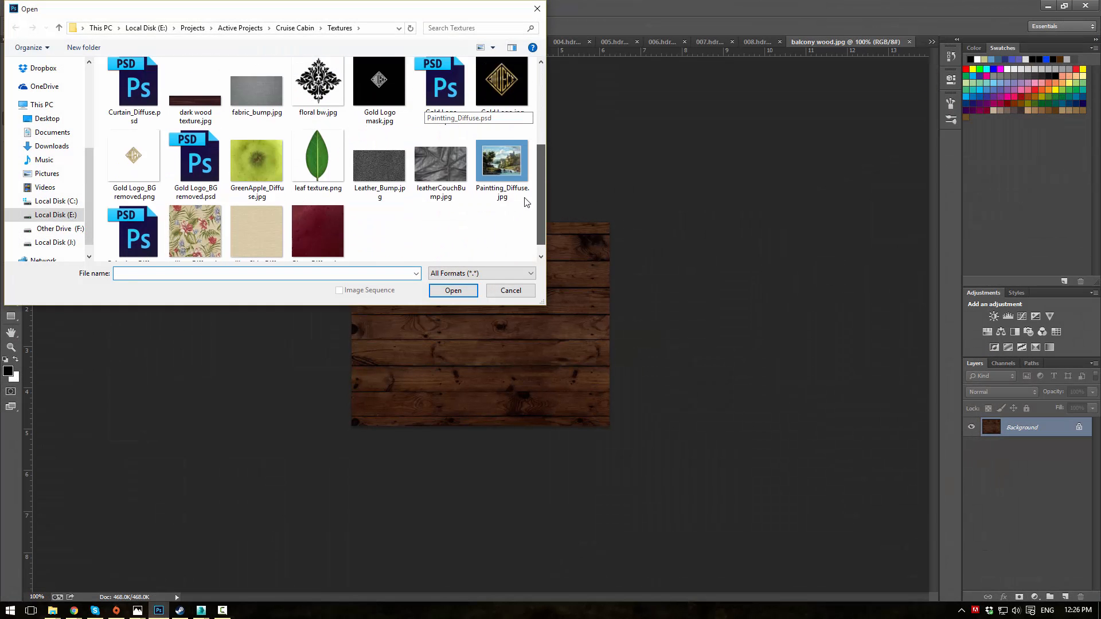
left_click(325, 136)
left_click(448, 291)
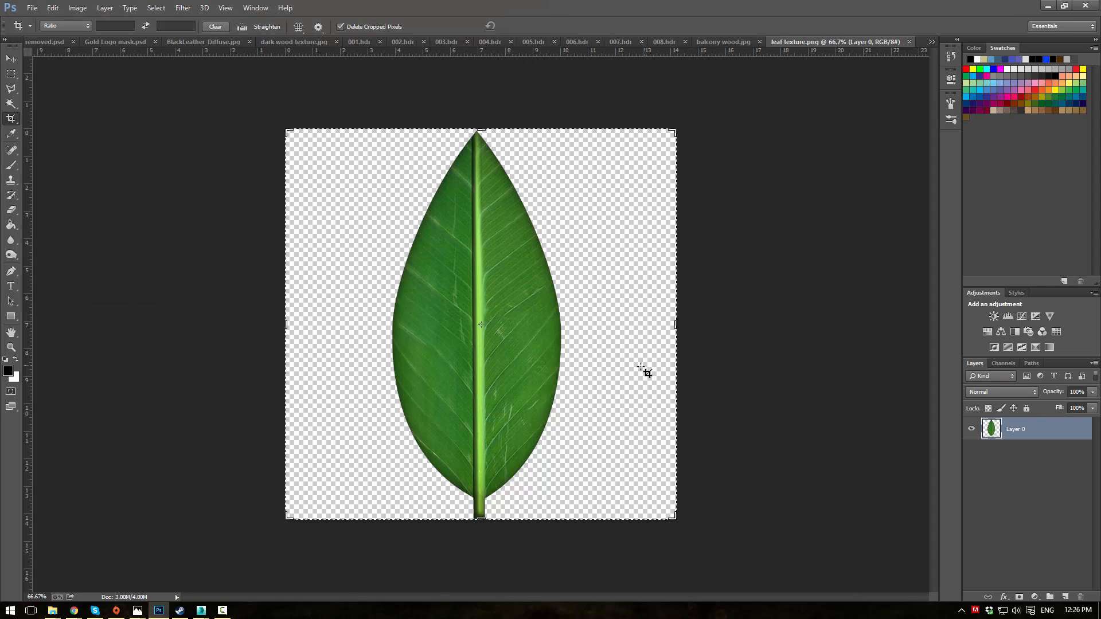
left_click(1047, 11)
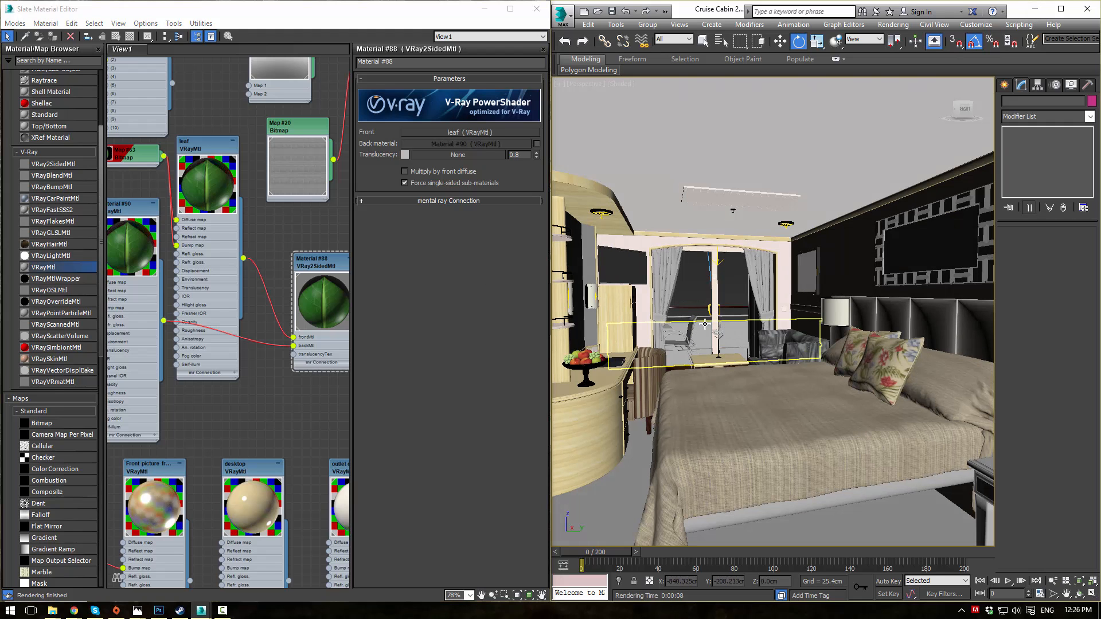
- Select the UVW-mapped leaf of the vase plant and assign the single-sided leaf VRayMtl to it
left_click(720, 328)
key("p")
key("z")
middle_click_drag(659, 326, 840, 307, "alt")
left_click(695, 305)
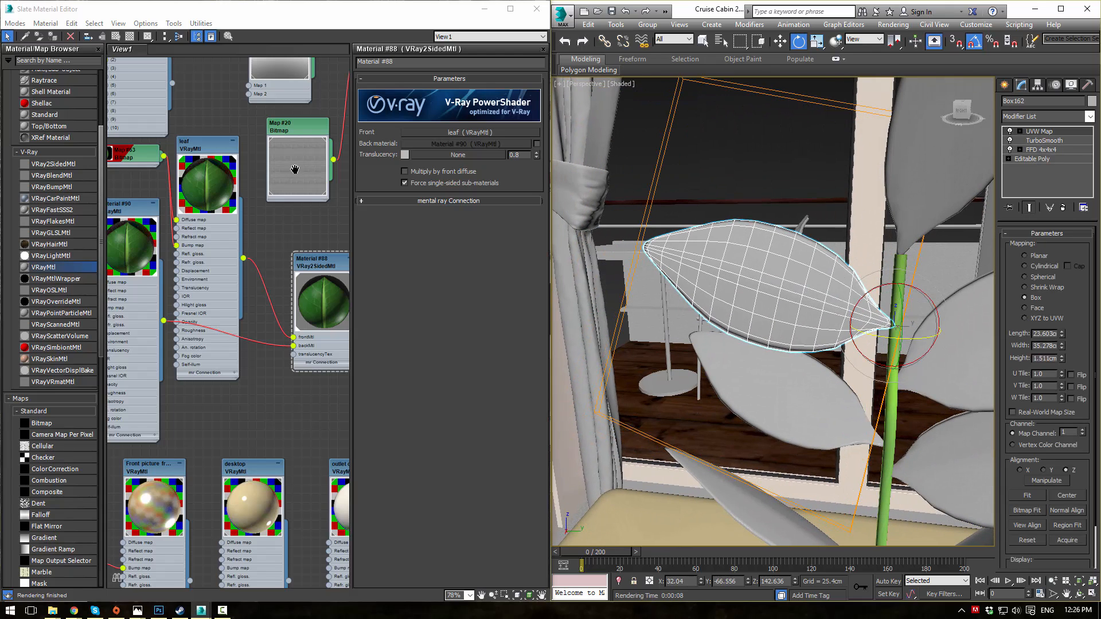
middle_click_drag(122, 154, 132, 153)
double_click(136, 156)
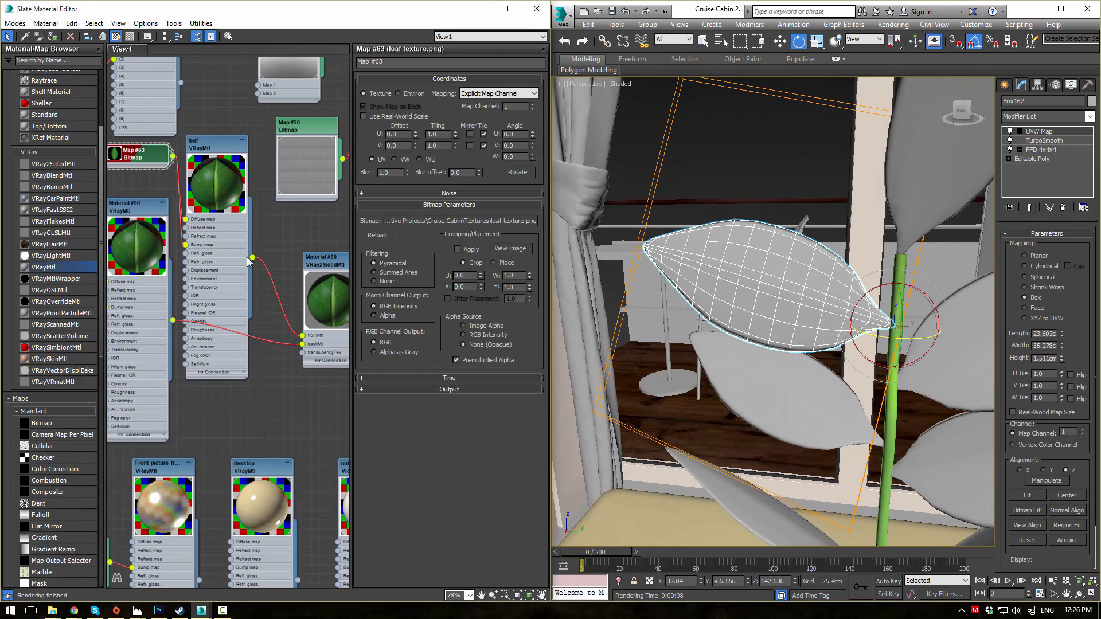
left_click_drag(267, 260, 718, 285)
- Resize the leaf's box UVW mapping to about 30.9 cm long, 48.3 cm wide and 4.2 cm high
middle_click_drag(833, 337, 857, 263, "alt")
scroll(779, 312, "up", 3)
middle_click_drag(779, 312, 901, 373, "alt")
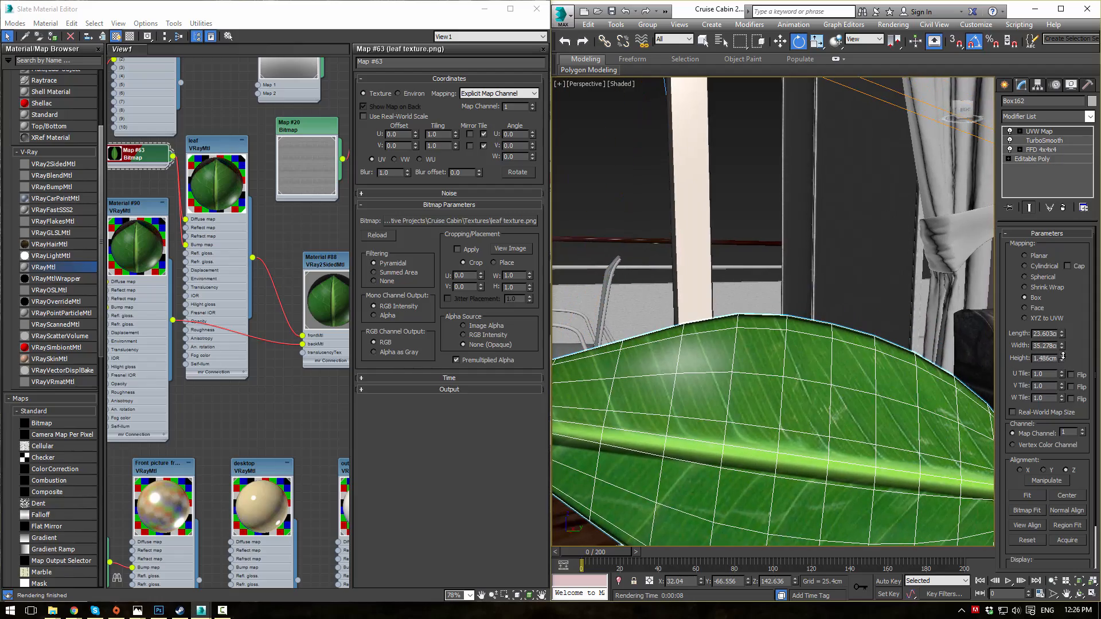
left_click_drag(1062, 356, 1061, 304)
middle_click_drag(736, 292, 800, 353, "alt")
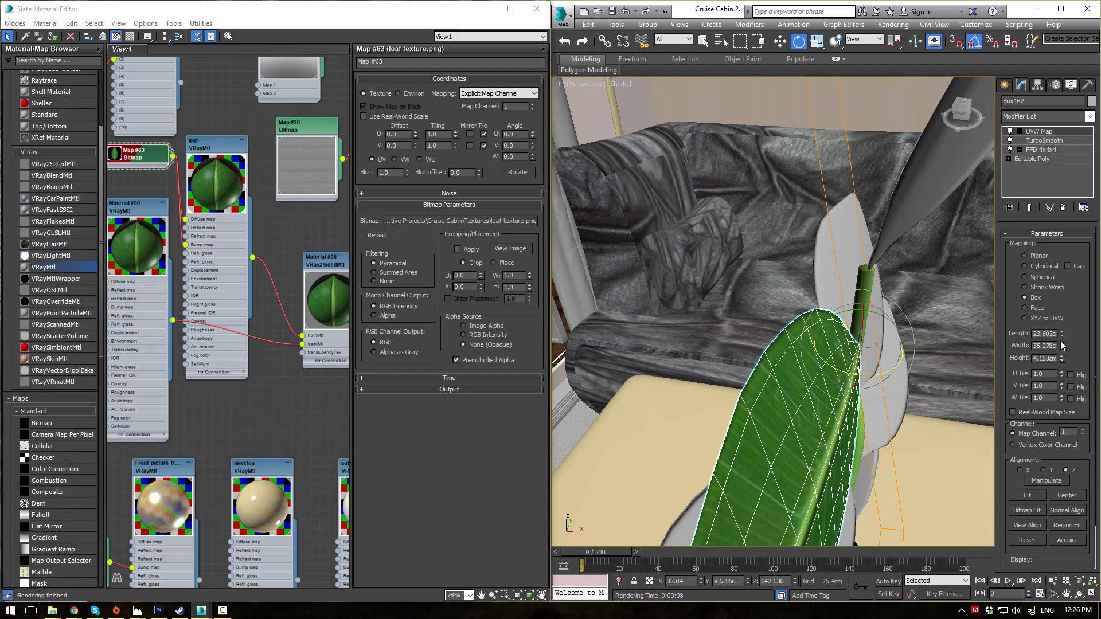
left_click_drag(1062, 351, 1064, 327)
middle_click_drag(841, 390, 736, 311, "alt")
scroll(287, 247, "down", 4)
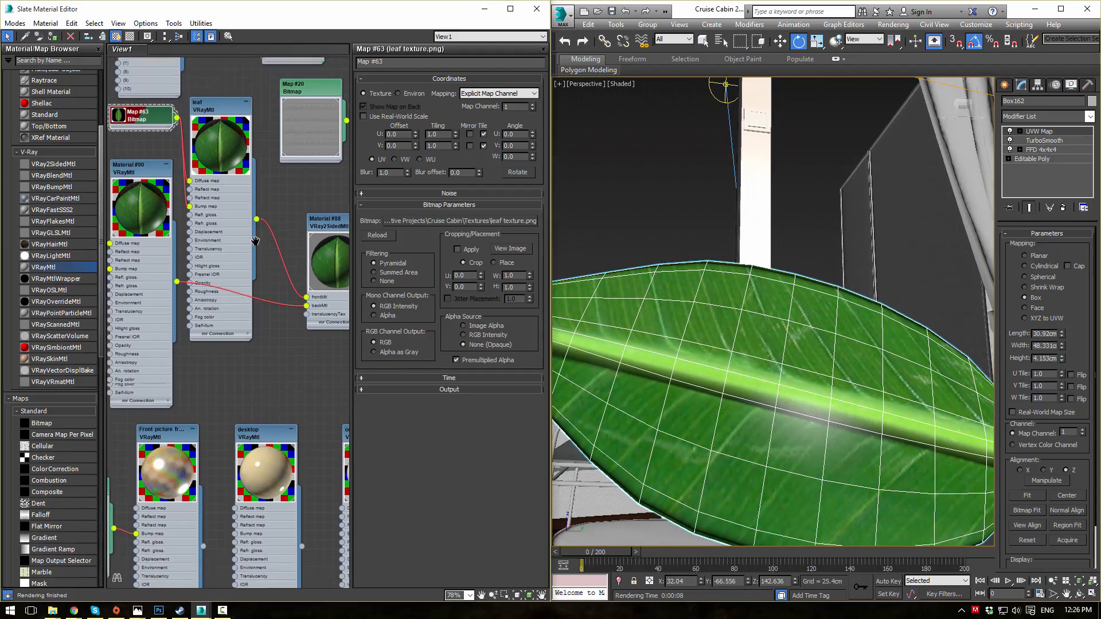
- Delete the VRay2SidedMtl, its back-side leaf material and that material's bitmap from the material graph
middle_click_drag(307, 252, 256, 259)
left_click_drag(310, 226, 243, 315)
key("Delete")
middle_click_drag(131, 217, 216, 221)
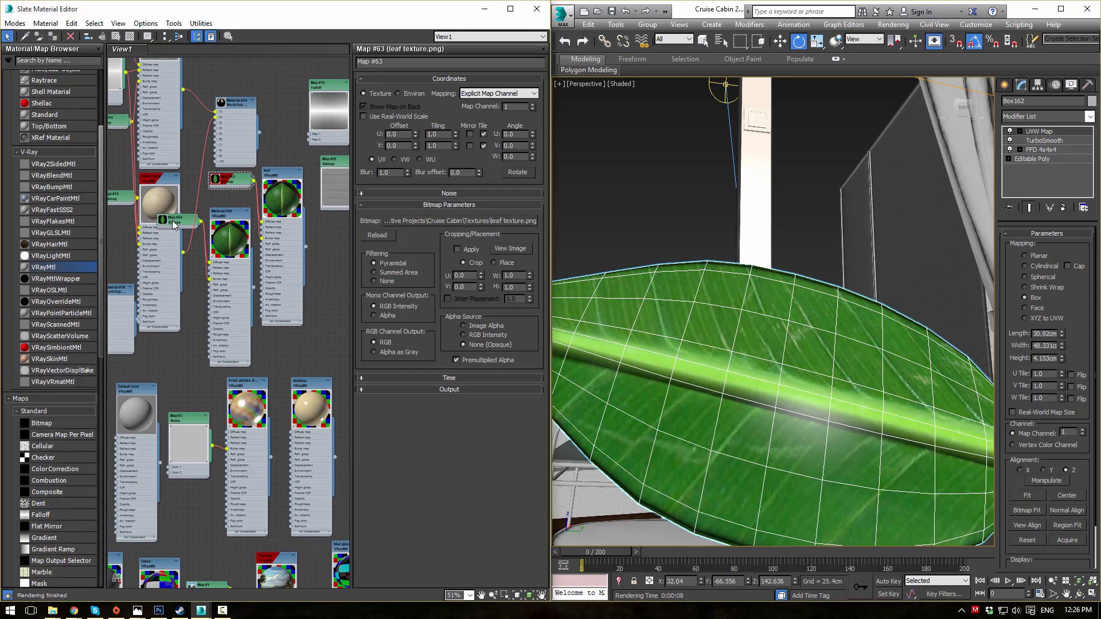
left_click(183, 224)
key("Delete")
left_click(225, 231)
key("Delete")
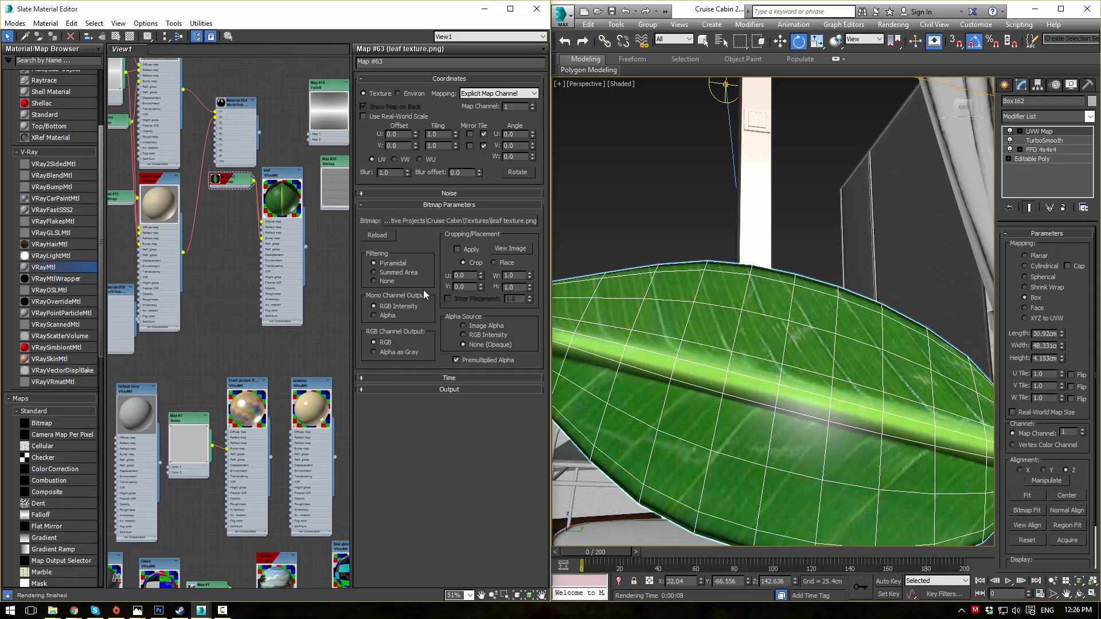
- Select all seven leaves of the vase plant and assign the leaf VRayMtl to the selection
middle_click_drag(724, 370, 728, 363)
scroll(728, 364, "down", 6)
scroll(730, 382, "up", 3)
middle_click_drag(797, 403, 699, 370, "alt")
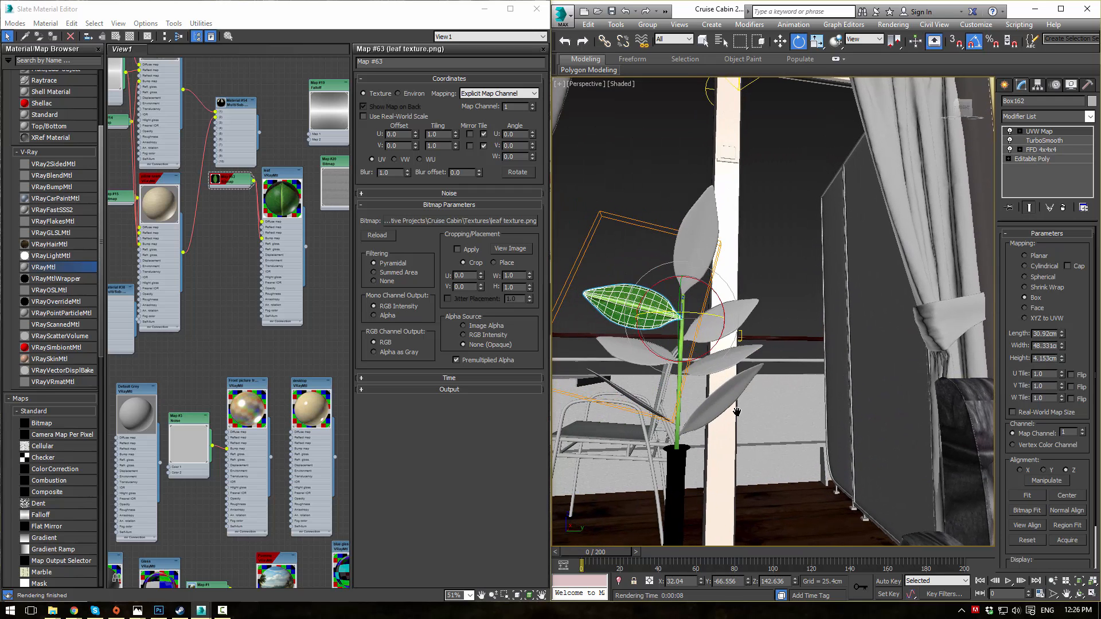
left_click(642, 407)
left_click(641, 353, "ctrl")
left_click(721, 324, "ctrl")
left_click(726, 357, "ctrl")
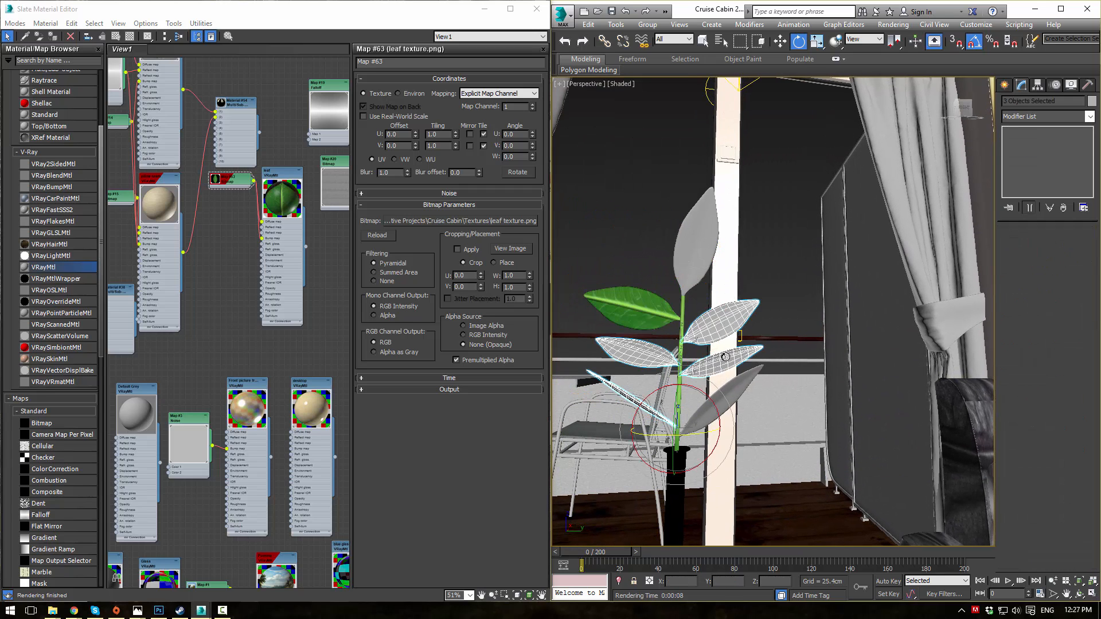
left_click(722, 397, "ctrl")
left_click(683, 274, "ctrl")
left_click(631, 310, "ctrl")
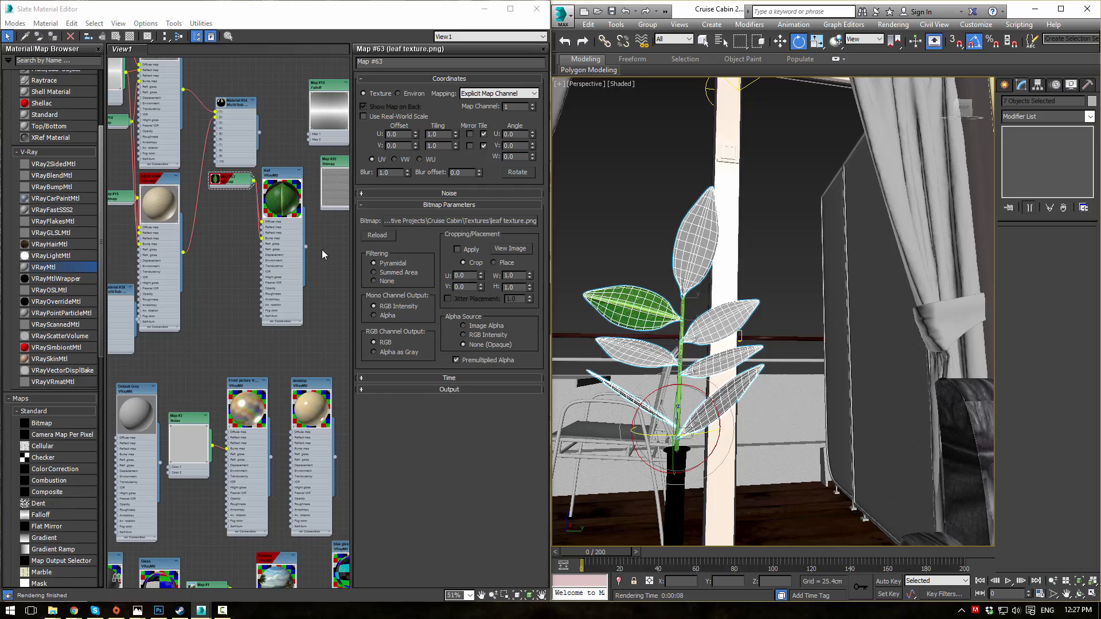
left_click_drag(304, 247, 713, 258)
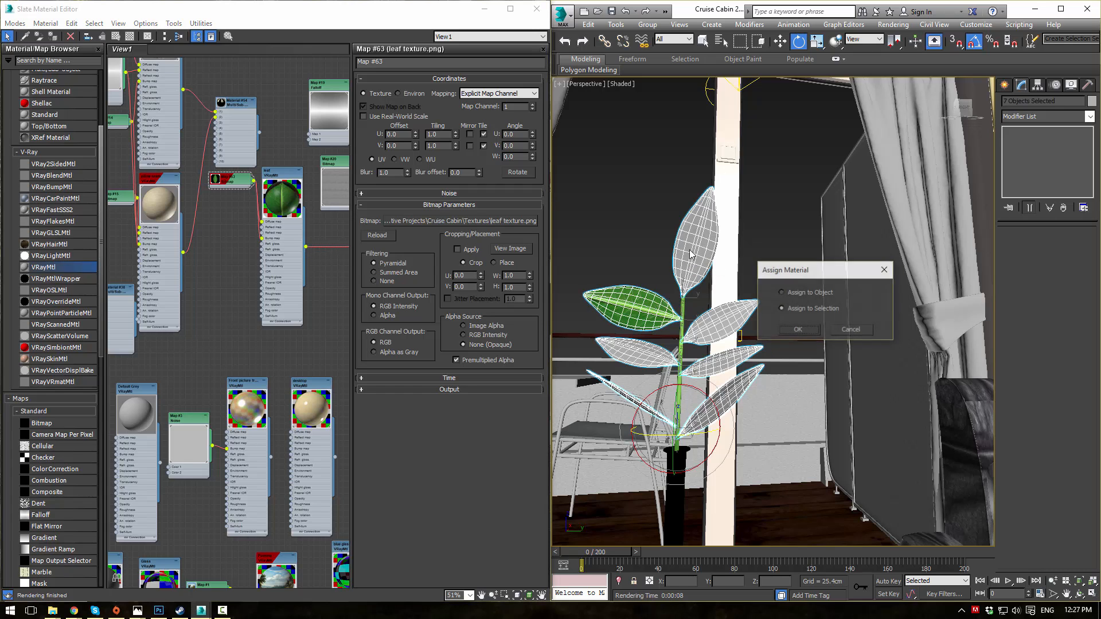
left_click(797, 330)
- Copy the textured leaf's UVW Map modifier onto each of the other vase plant leaves
left_click(631, 301)
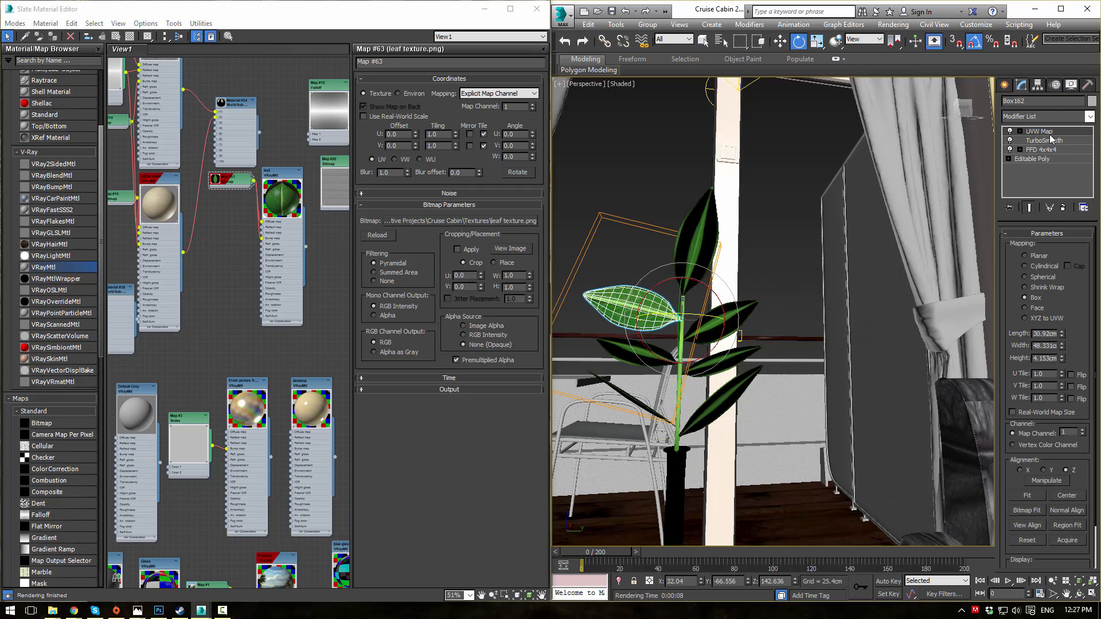
left_click_drag(1039, 131, 708, 243)
left_click_drag(1037, 132, 743, 311)
left_click_drag(1037, 131, 739, 359)
left_click_drag(1037, 132, 641, 412)
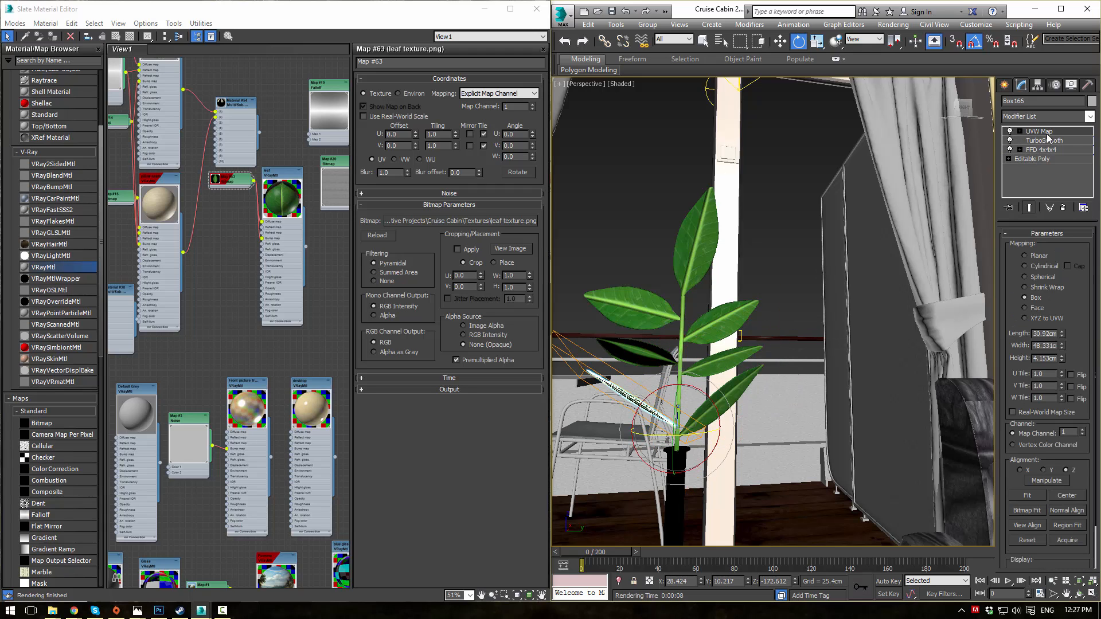
left_click_drag(679, 319, 642, 360)
left_click(624, 192)
middle_click_drag(624, 192, 638, 266, "alt")
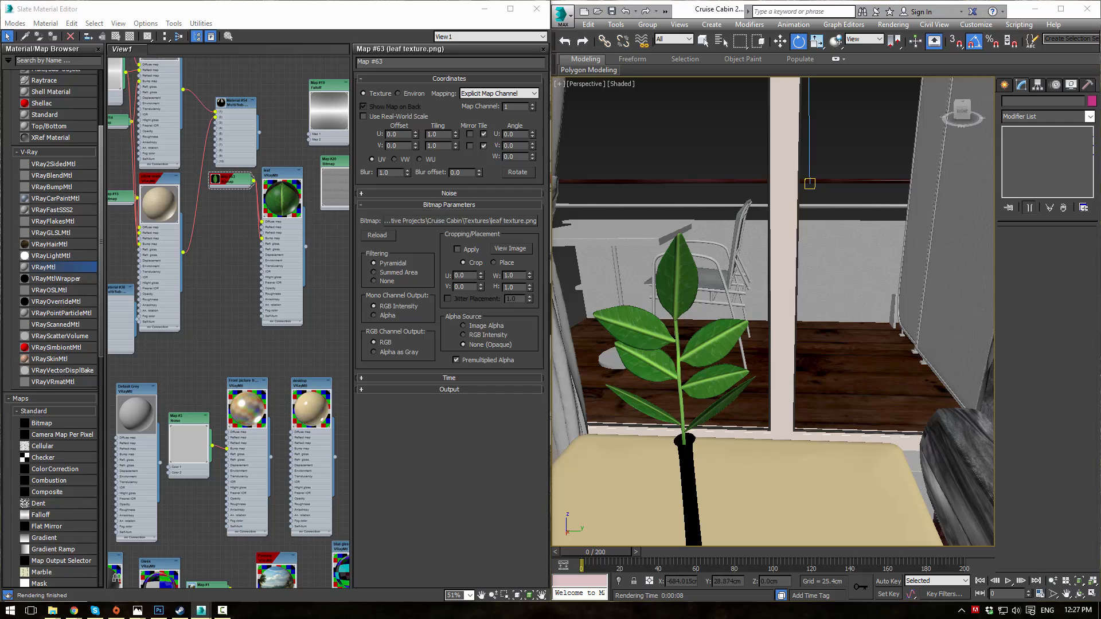
- Re-render the plant region from the camera view and examine the leaves up close
key("shift+q")
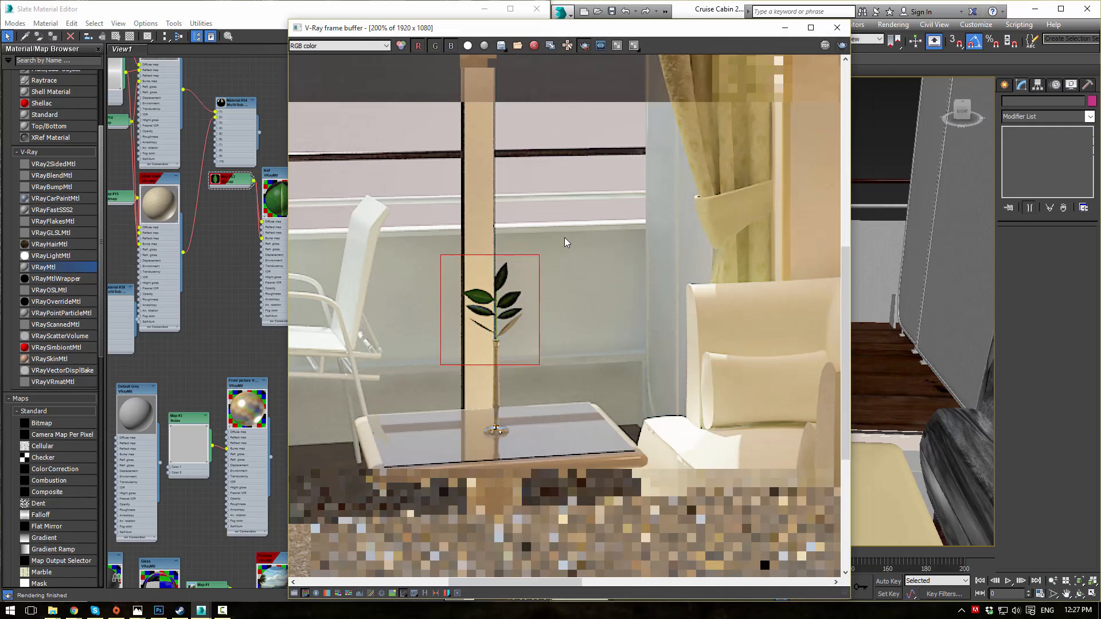
left_click(843, 46)
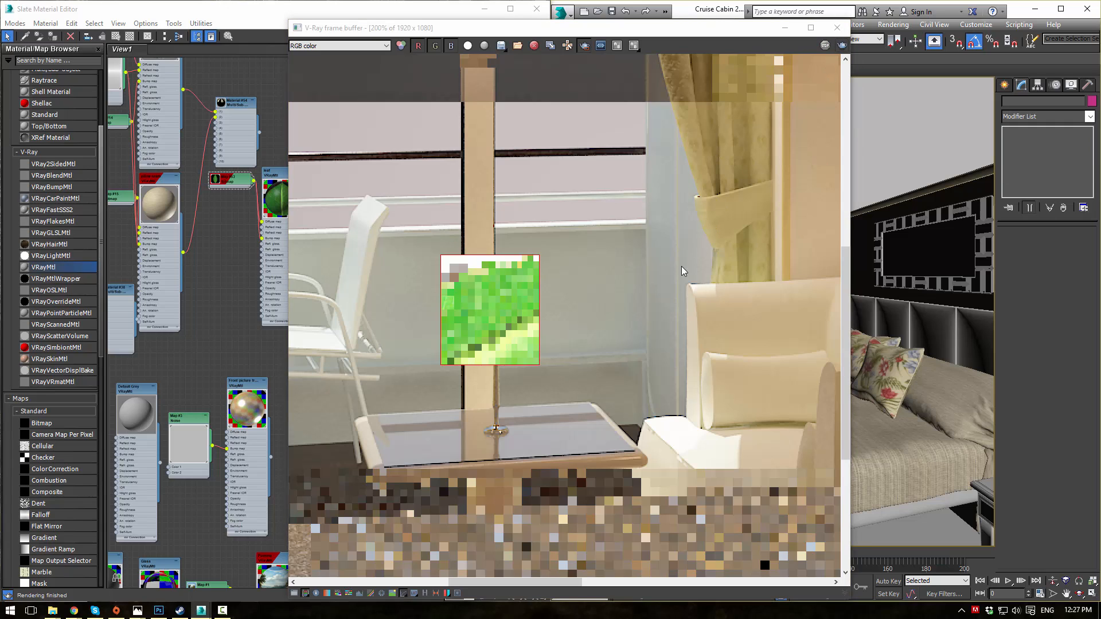
key("shift+q")
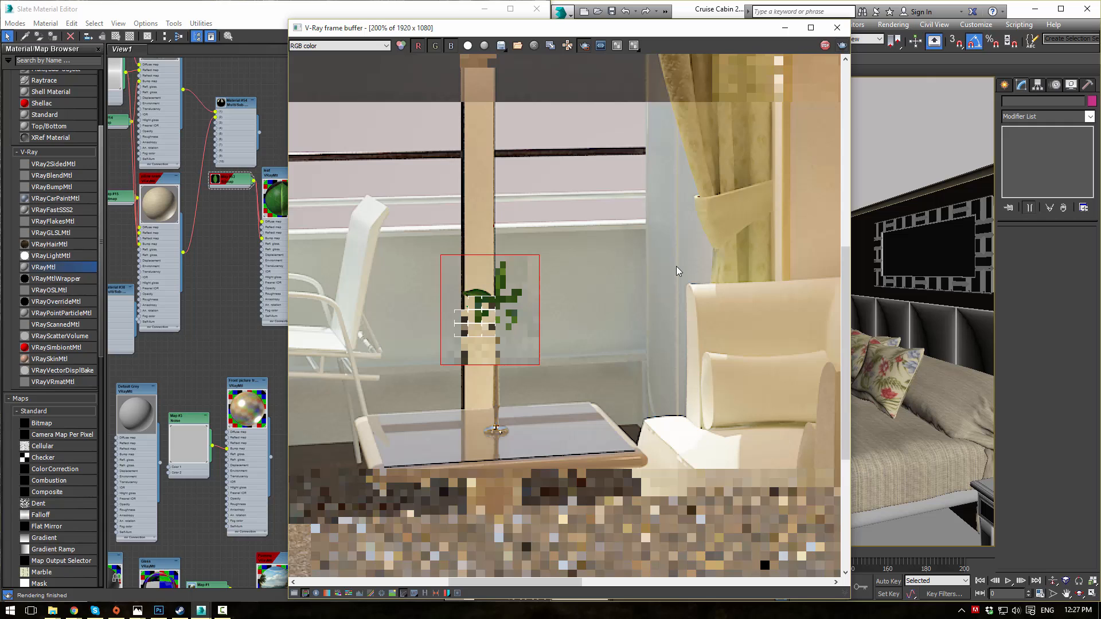
scroll(481, 305, "up", 2)
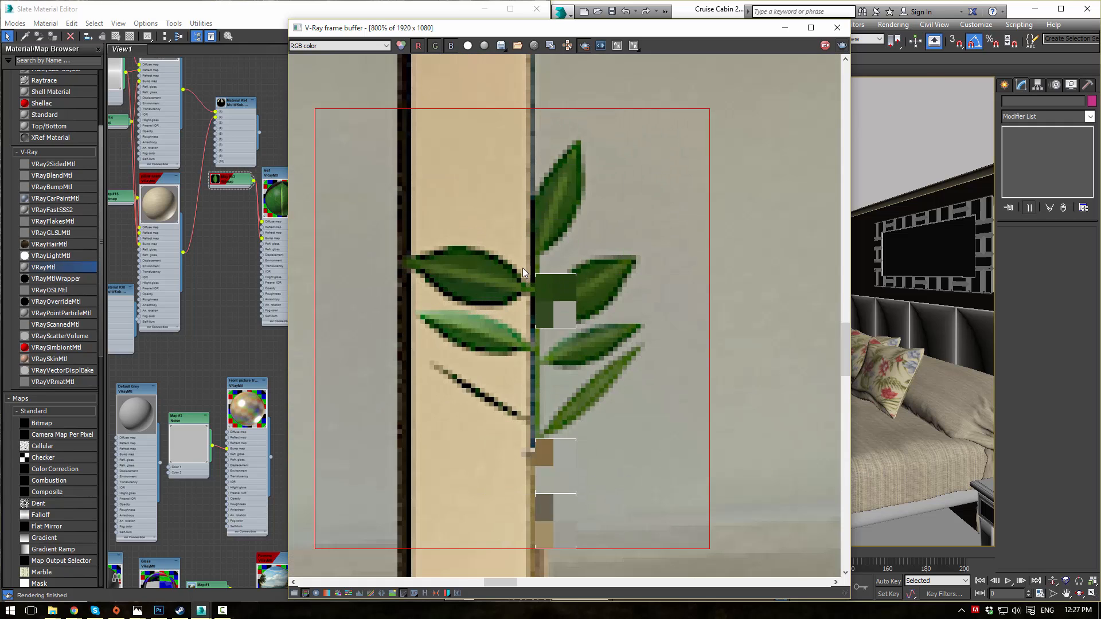
scroll(521, 314, "down", 4)
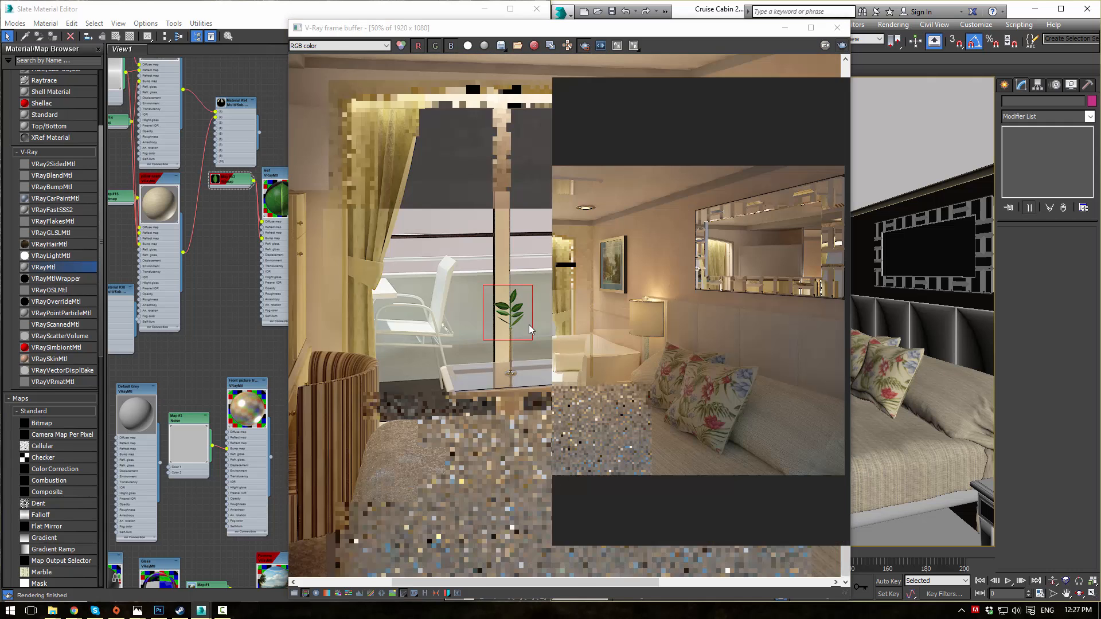
scroll(522, 343, "up", 4)
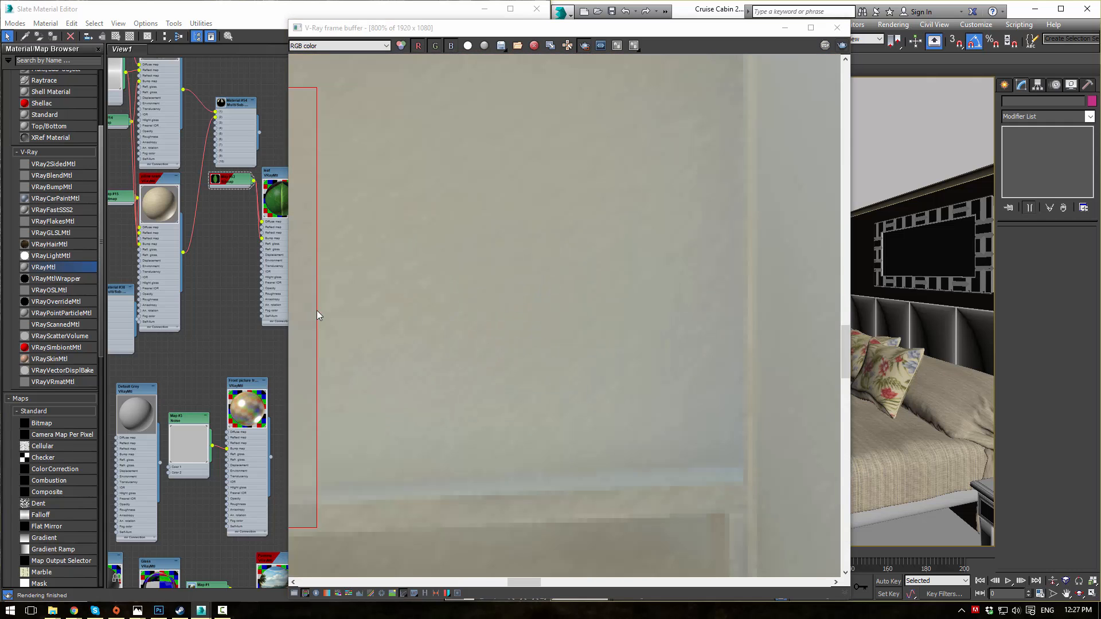
middle_click_drag(317, 311, 609, 337)
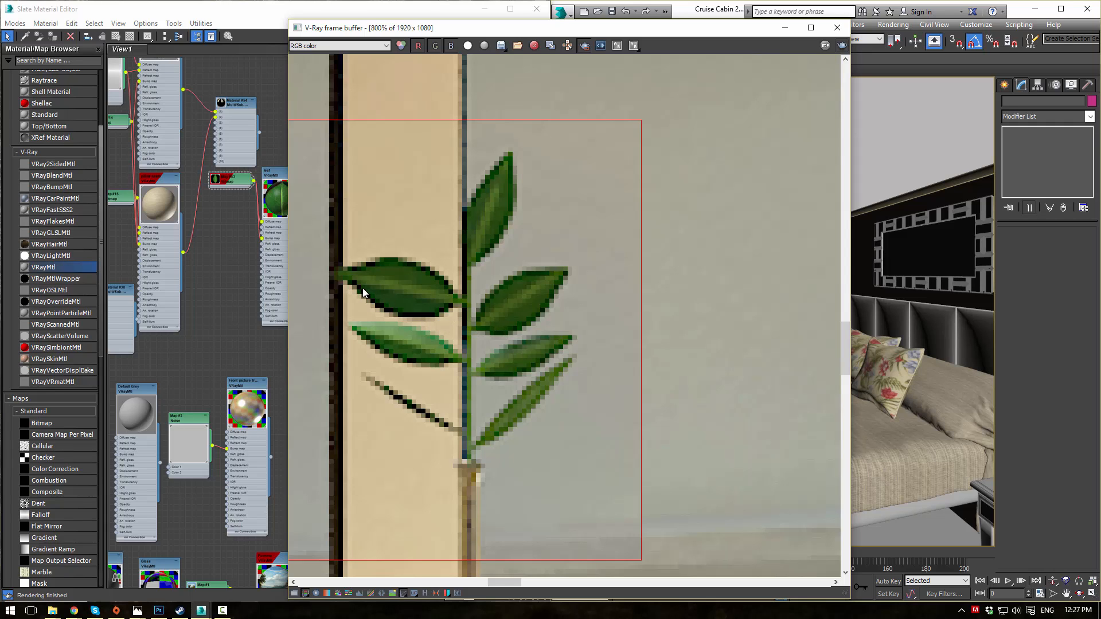
left_click(785, 27)
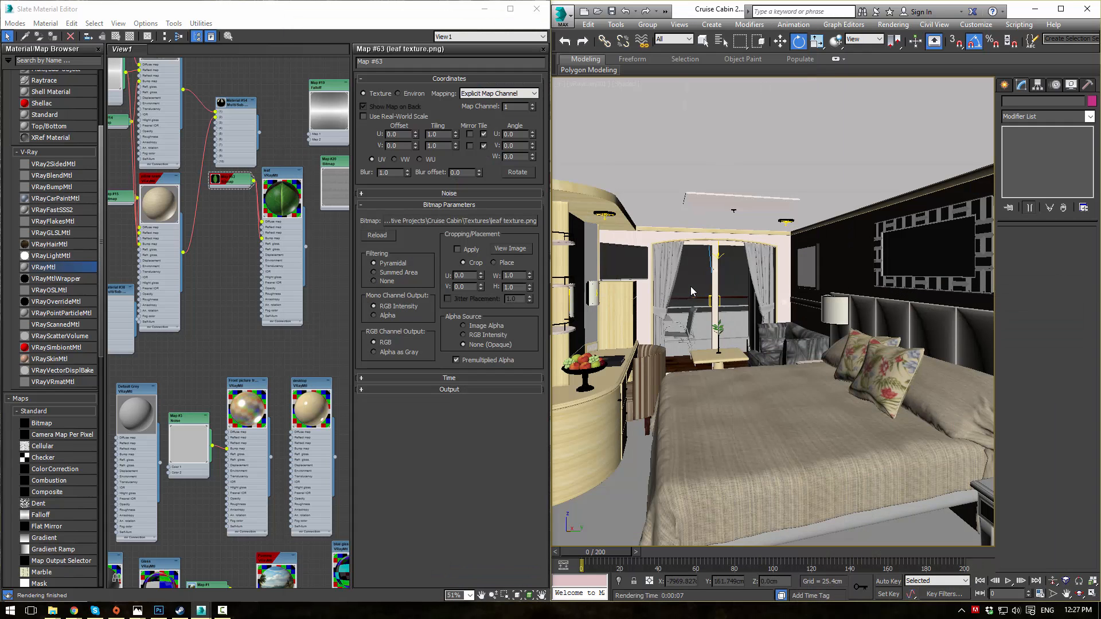
- Compare the vase plant's leaves up close in the perspective view with the finished plant render
middle_click_drag(690, 287, 704, 322, "alt")
scroll(704, 322, "up", 10)
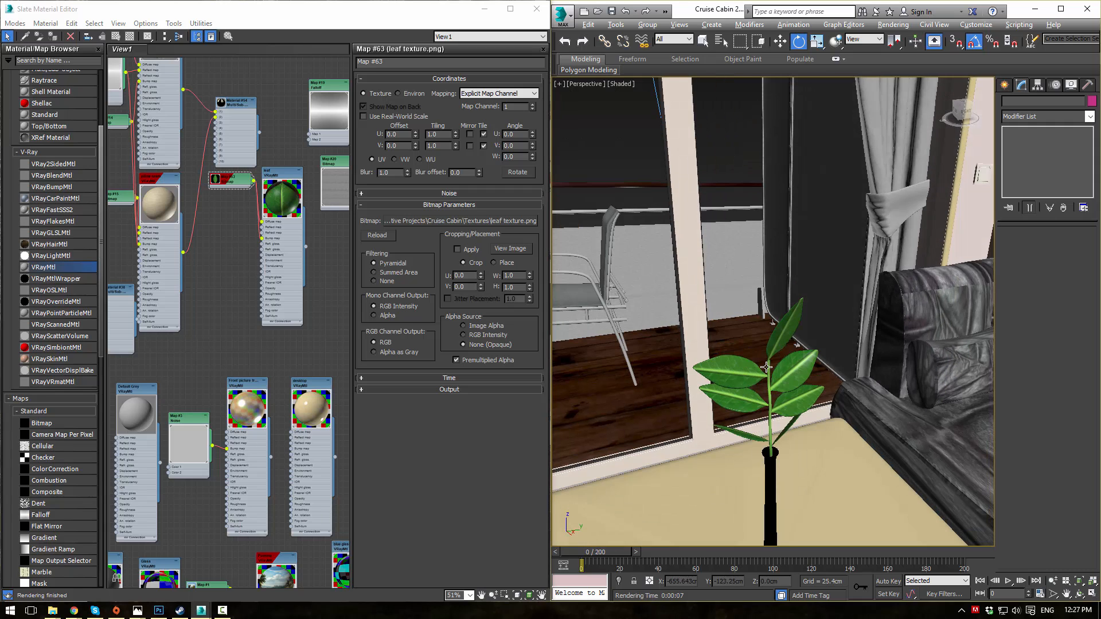
middle_click_drag(738, 363, 718, 309)
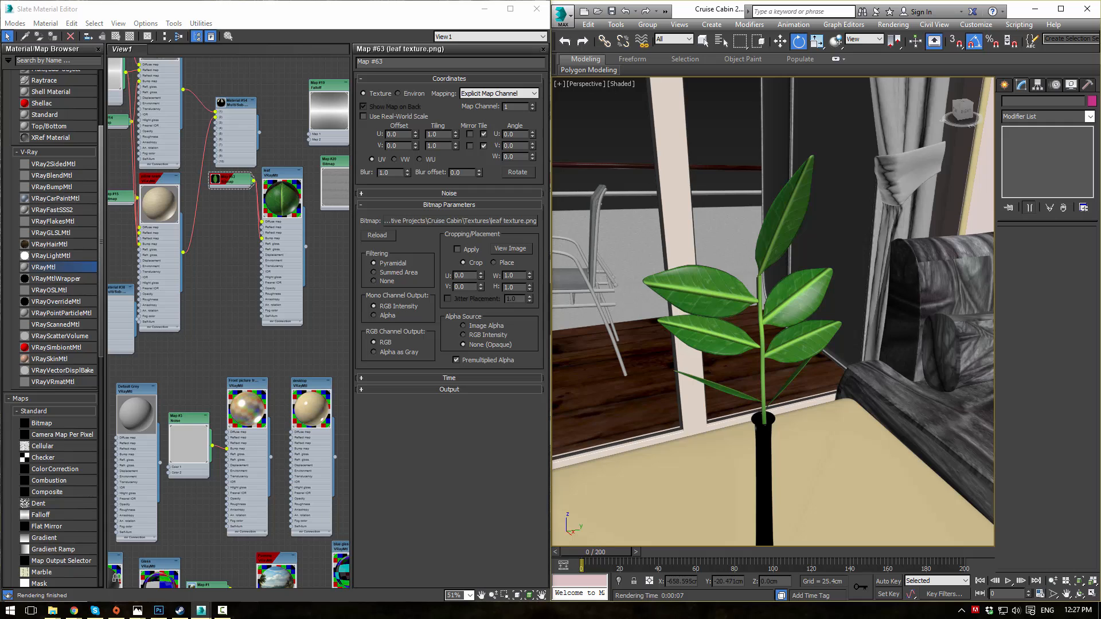
key("alt+Tab")
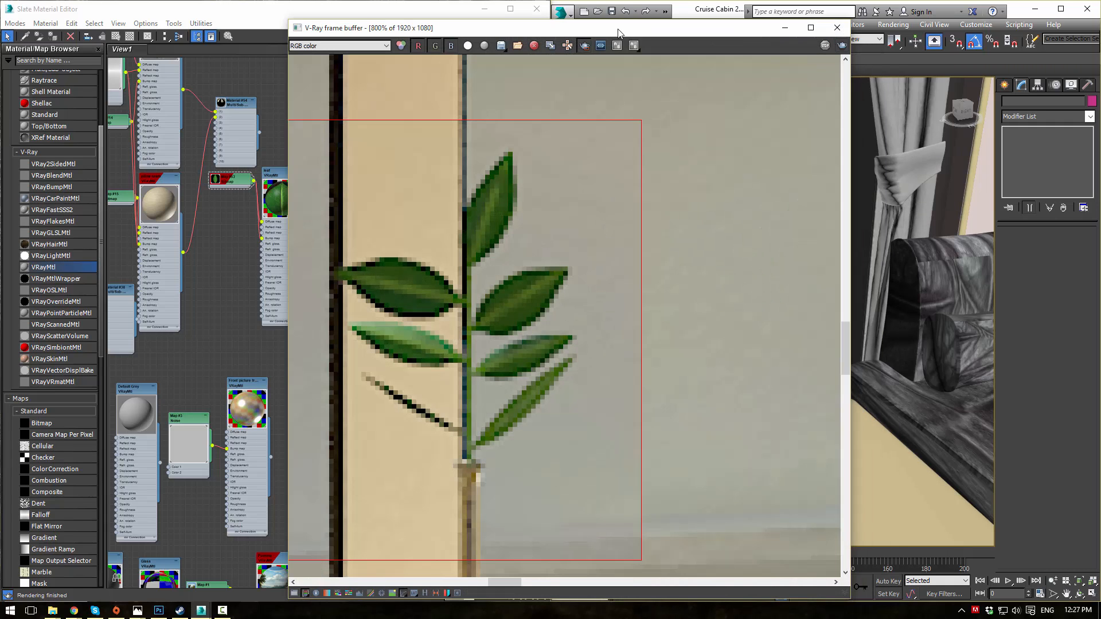
key("alt+Tab")
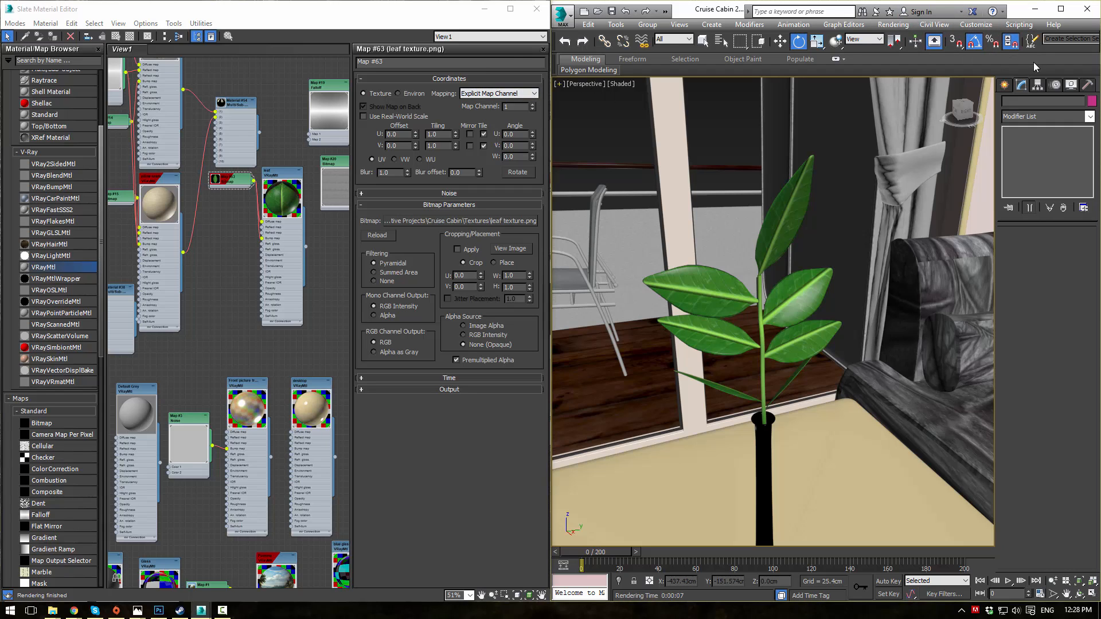
- Test-render a region around the plant's leaves from the close-up perspective view and examine the leaf edges
left_click_drag(1052, 50, 1010, 56)
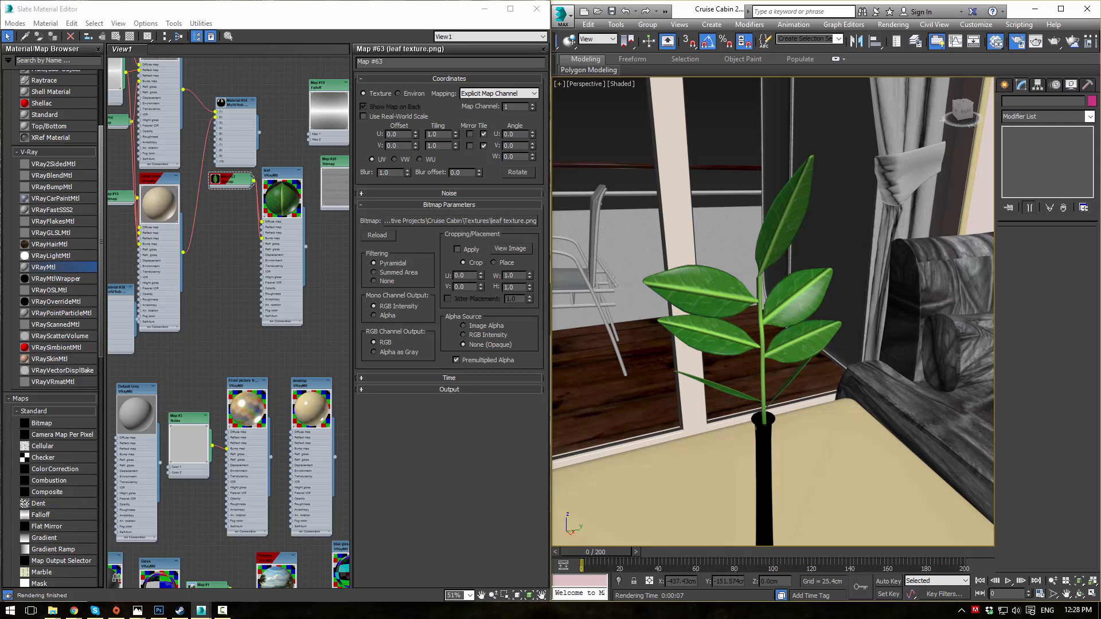
left_click(1017, 41)
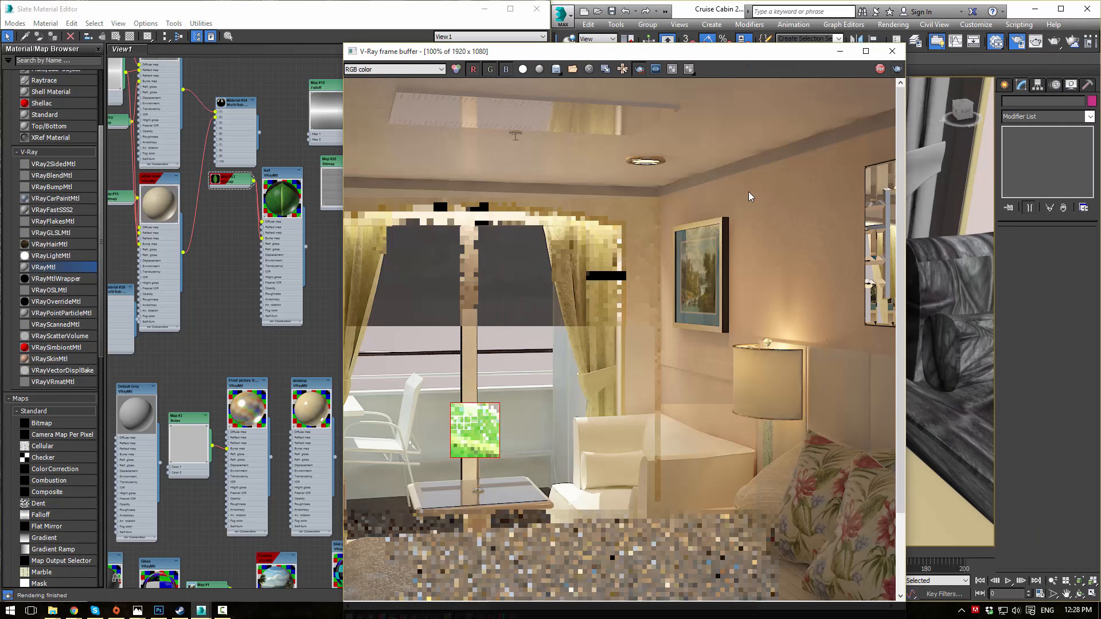
scroll(614, 243, "down", 3)
left_click_drag(486, 287, 670, 473)
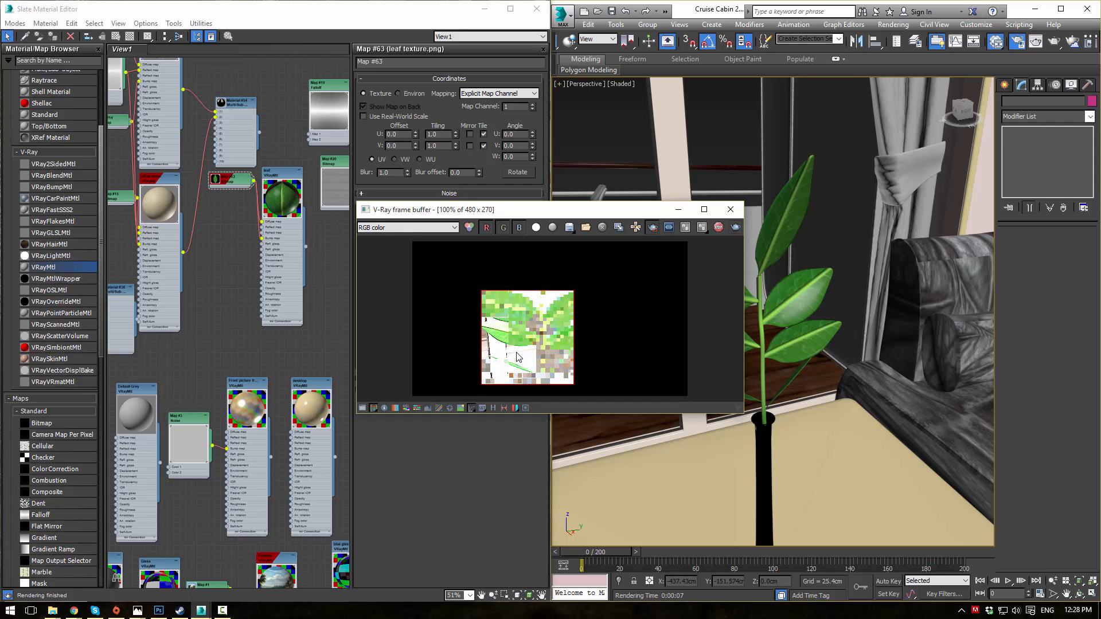
scroll(522, 344, "up", 1)
scroll(519, 349, "down", 1)
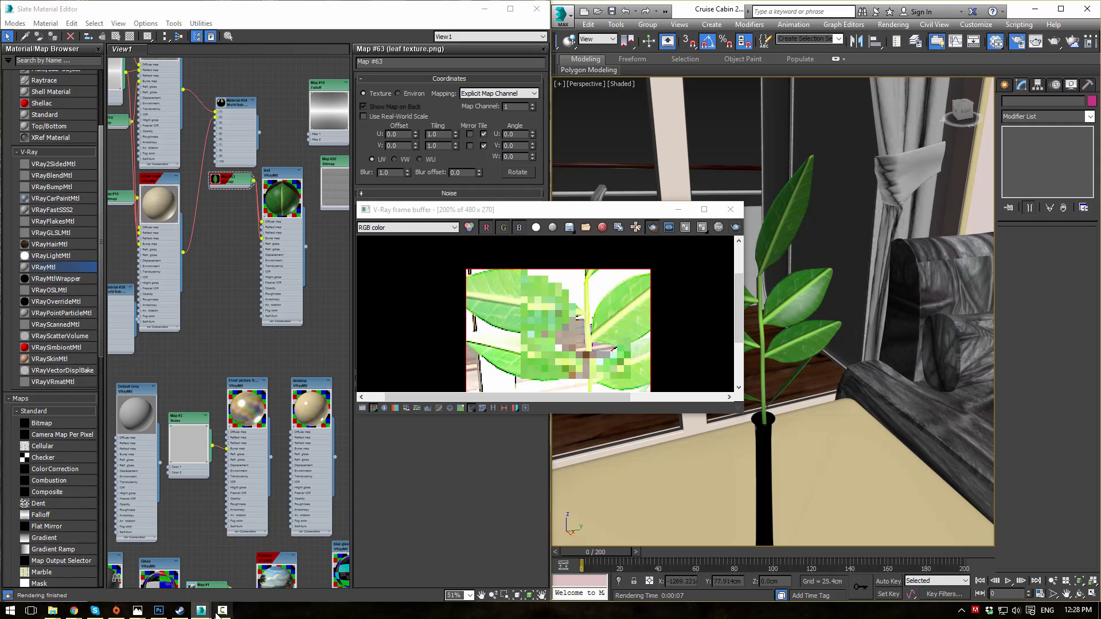
- Switch to Photoshop and add a new layer beneath the leaf layer in leaf texture.png
left_click(158, 610)
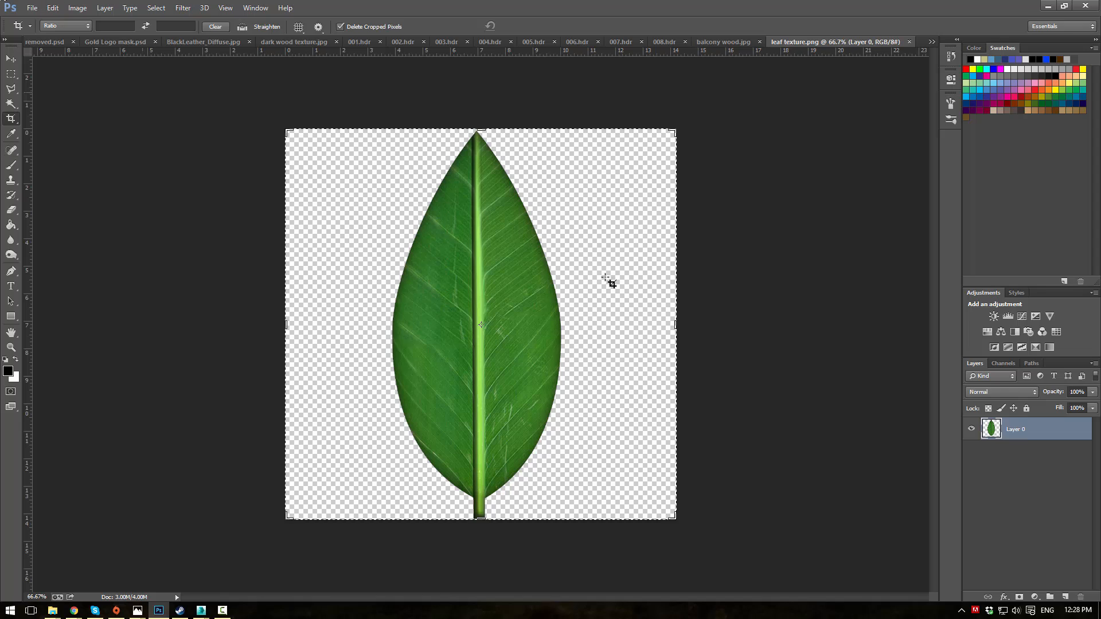
left_click(1051, 598)
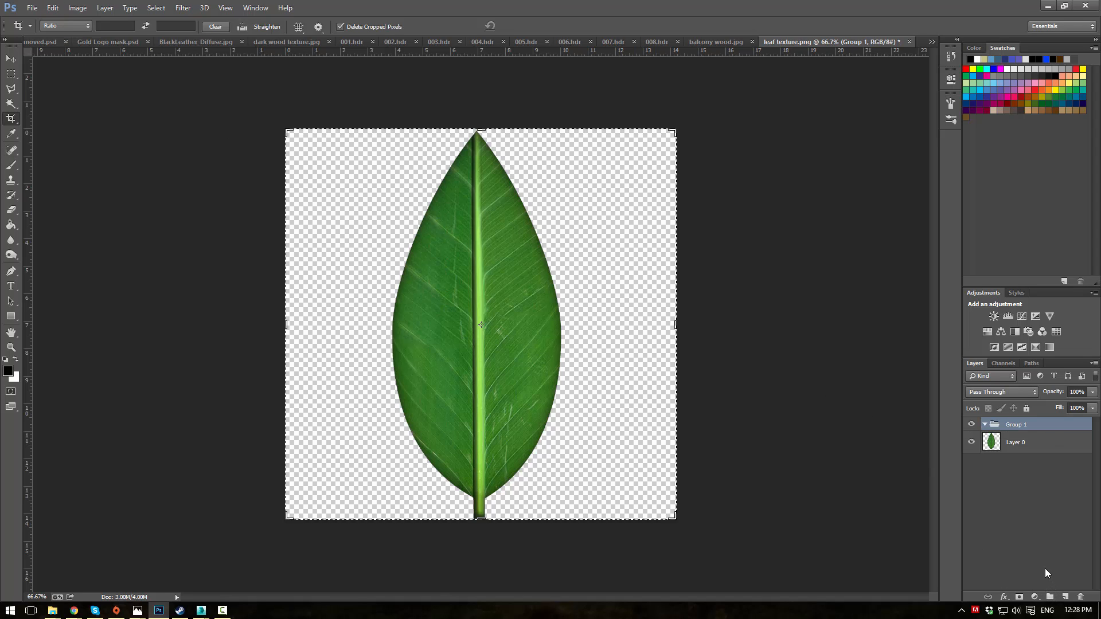
key("ctrl+z")
left_click(1065, 596)
left_click_drag(1029, 450, 1025, 465)
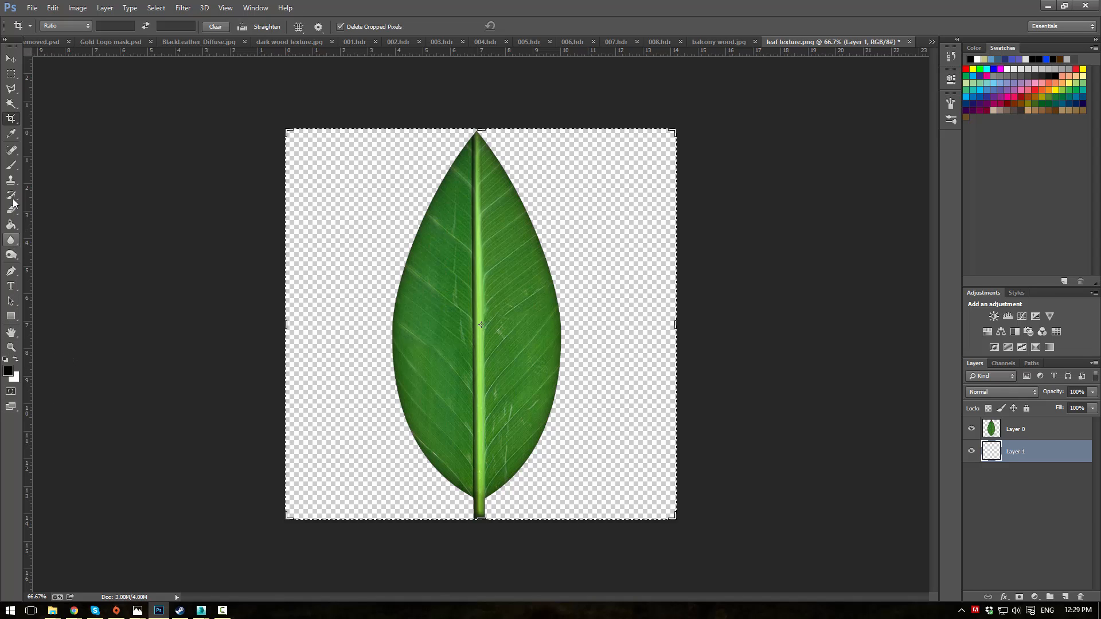
- Sample a mid green from the leaf and fill the new background layer with it using the Paint Bucket
left_click(9, 227)
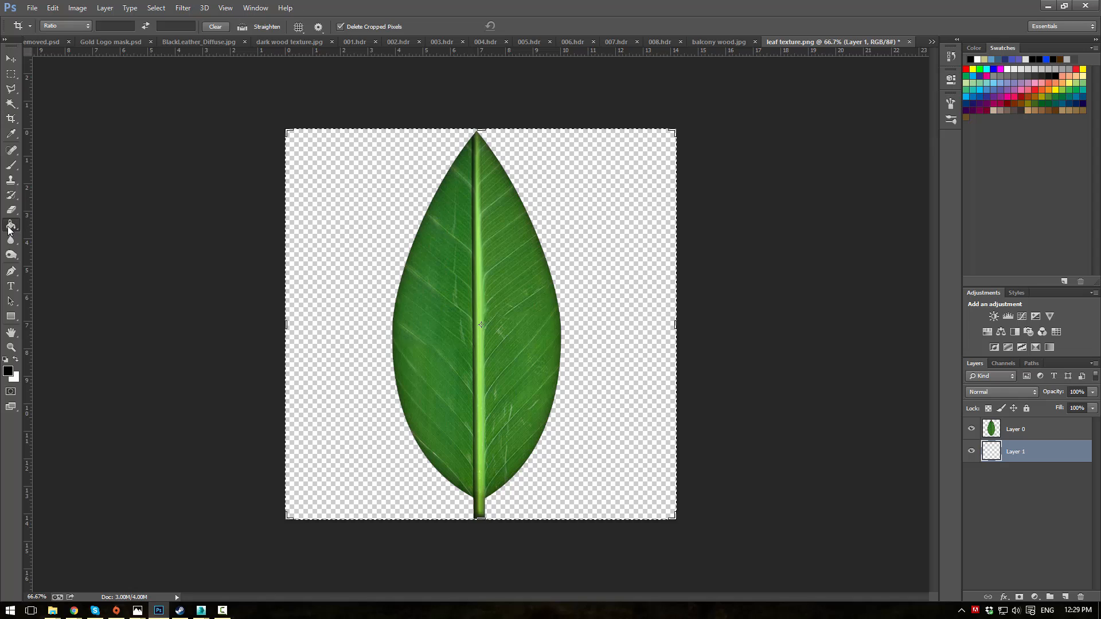
left_click(14, 134)
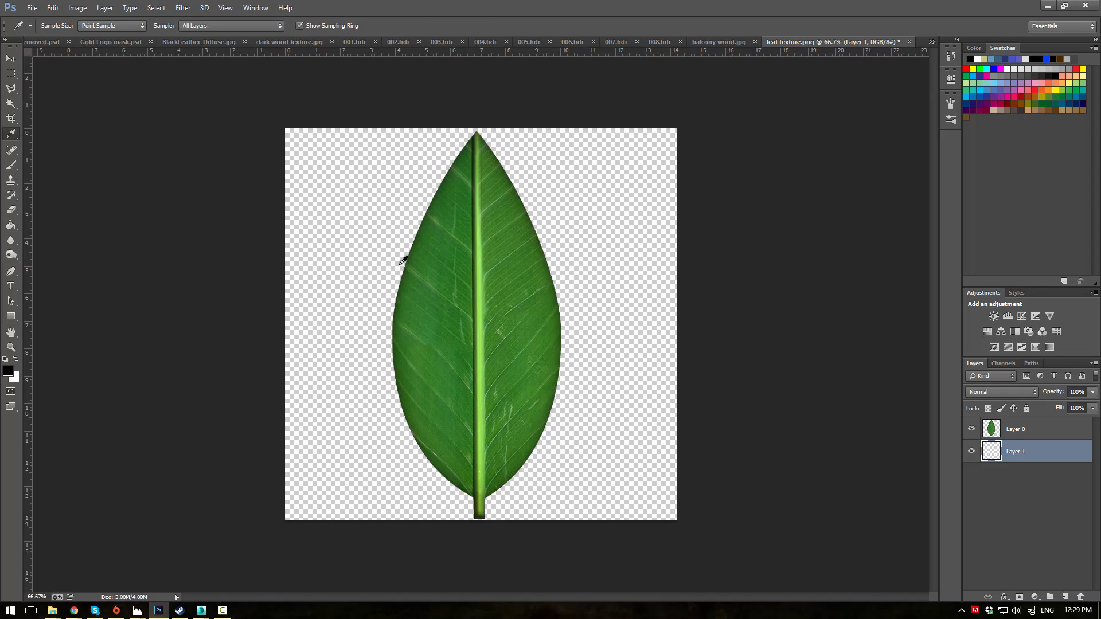
left_click(439, 234)
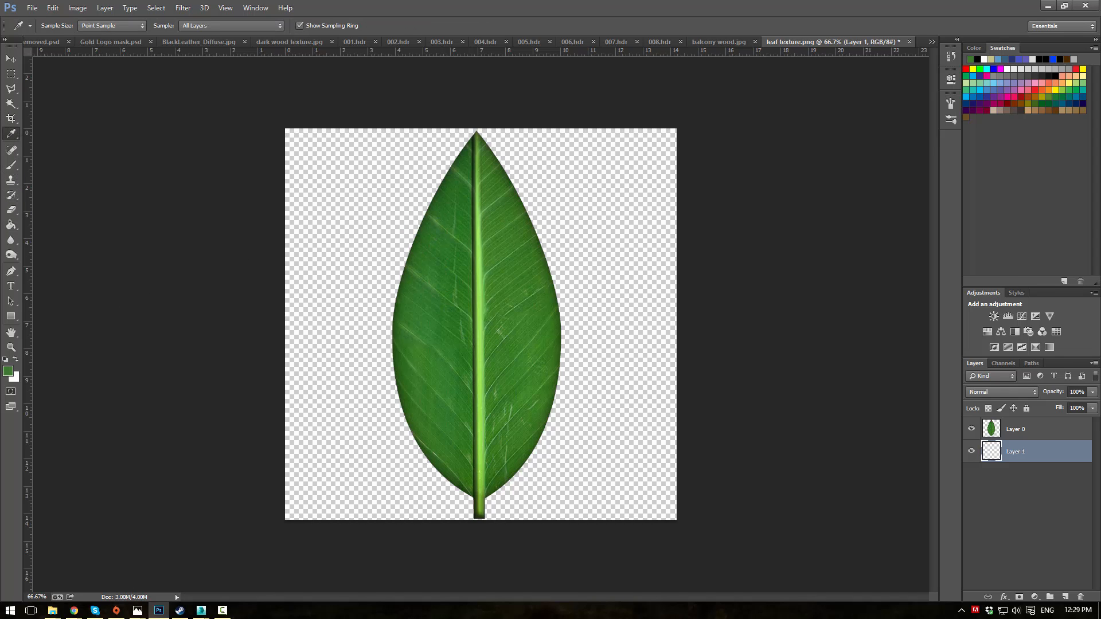
left_click(11, 225)
left_click(348, 265)
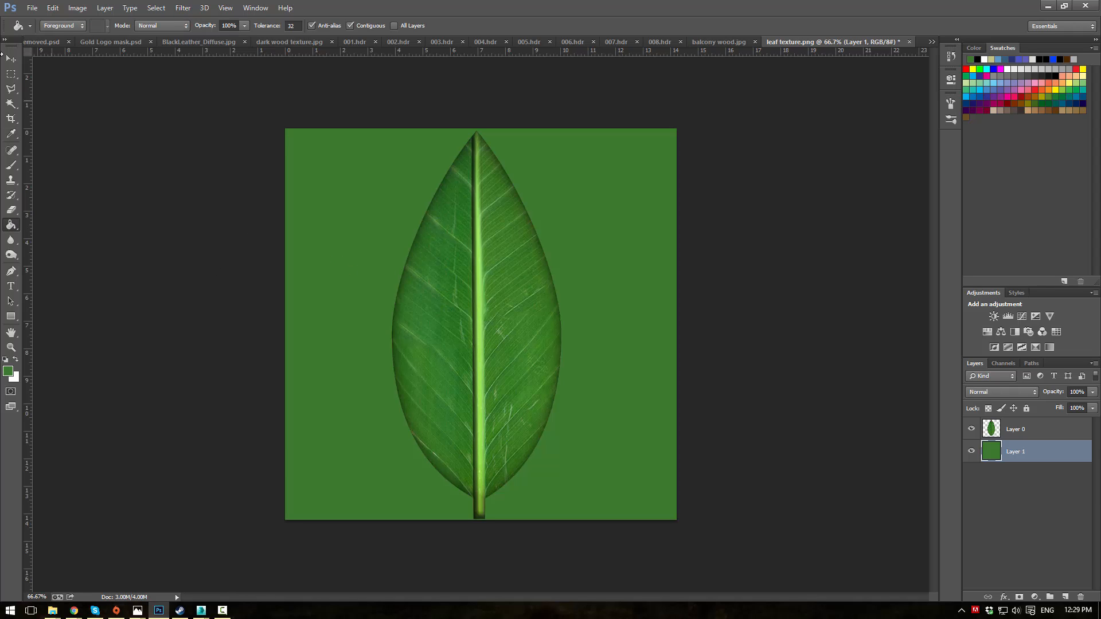
- Save the filled image in the Textures folder as leaf texture.jpg, a JPEG at quality 10
left_click(32, 8)
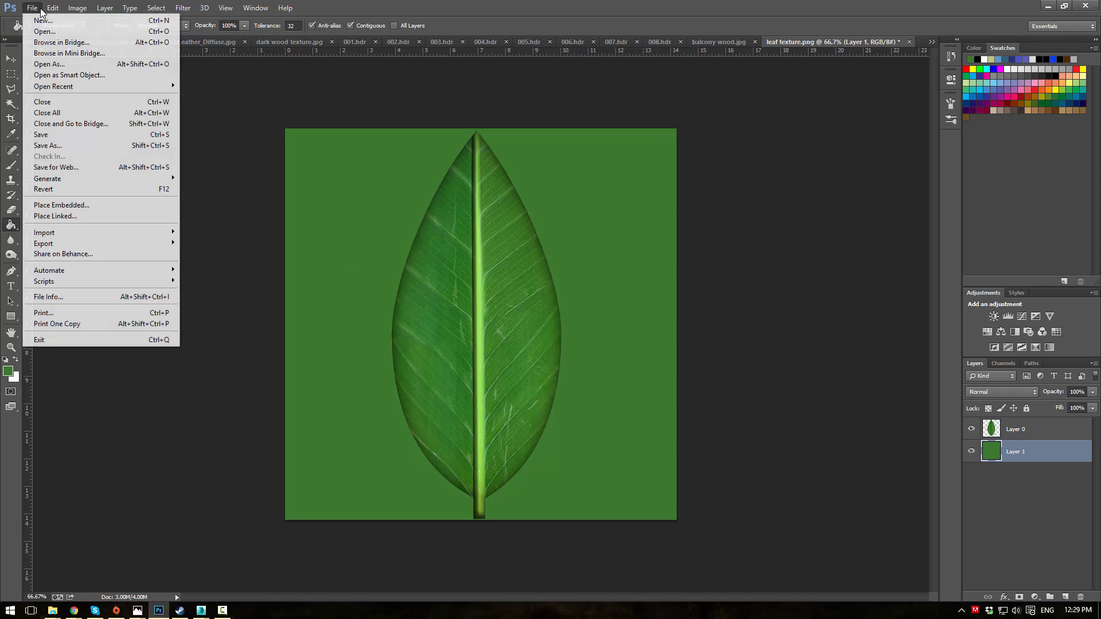
left_click(74, 136)
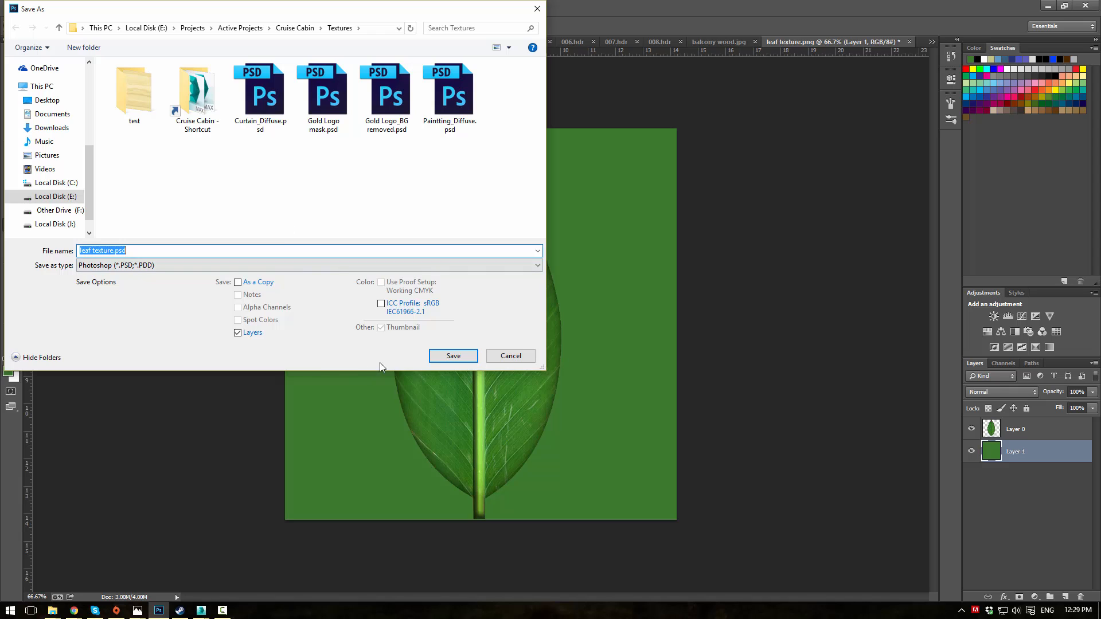
left_click(283, 268)
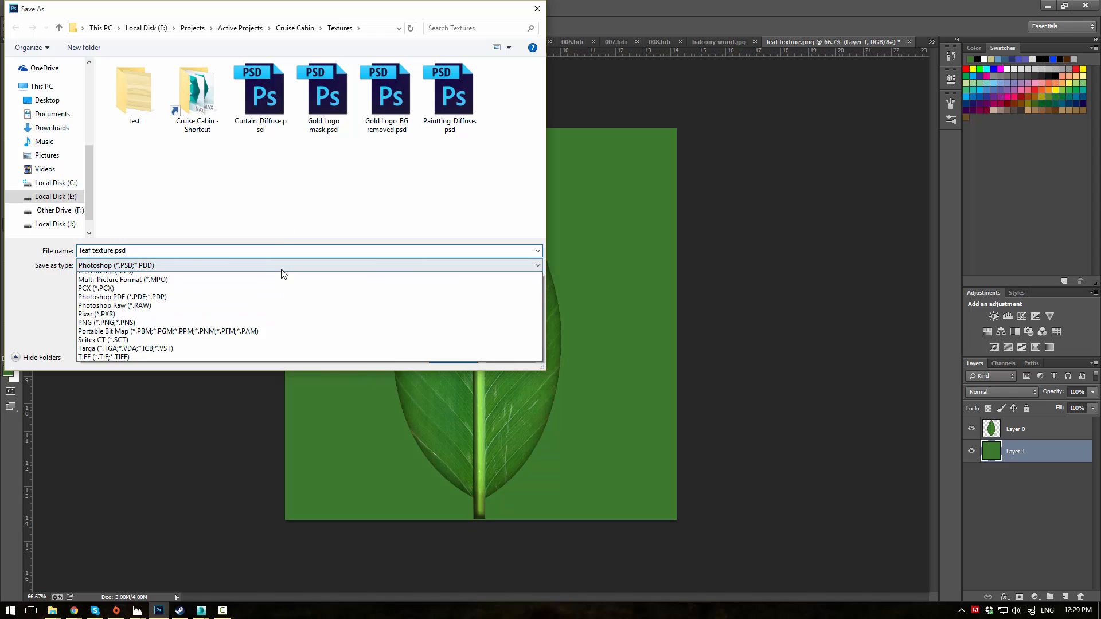
left_click(178, 355)
left_click(454, 363)
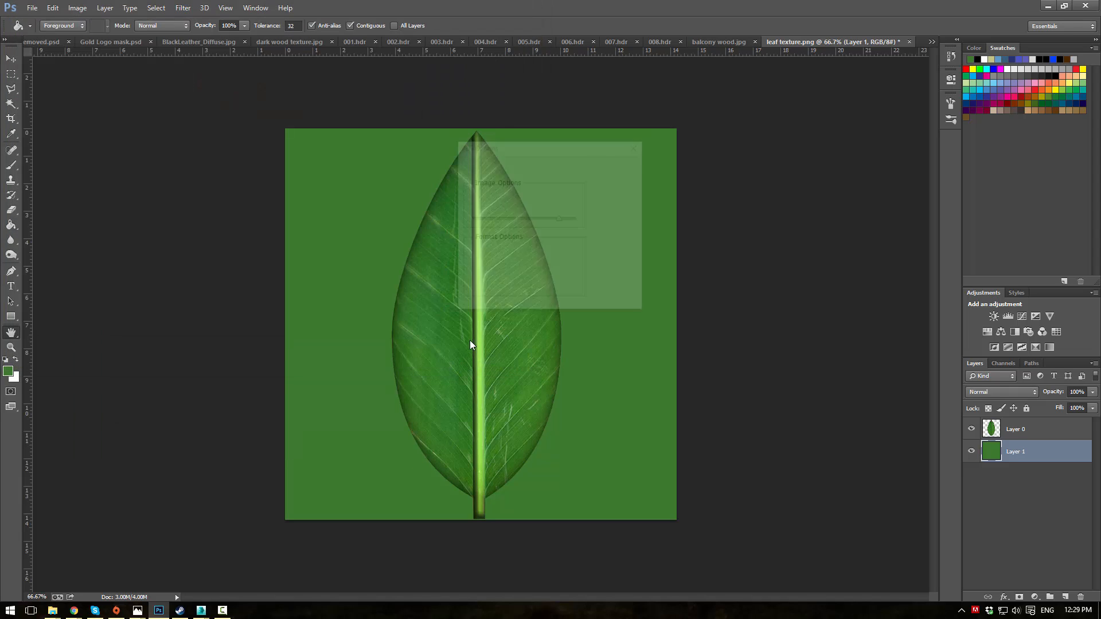
left_click(617, 164)
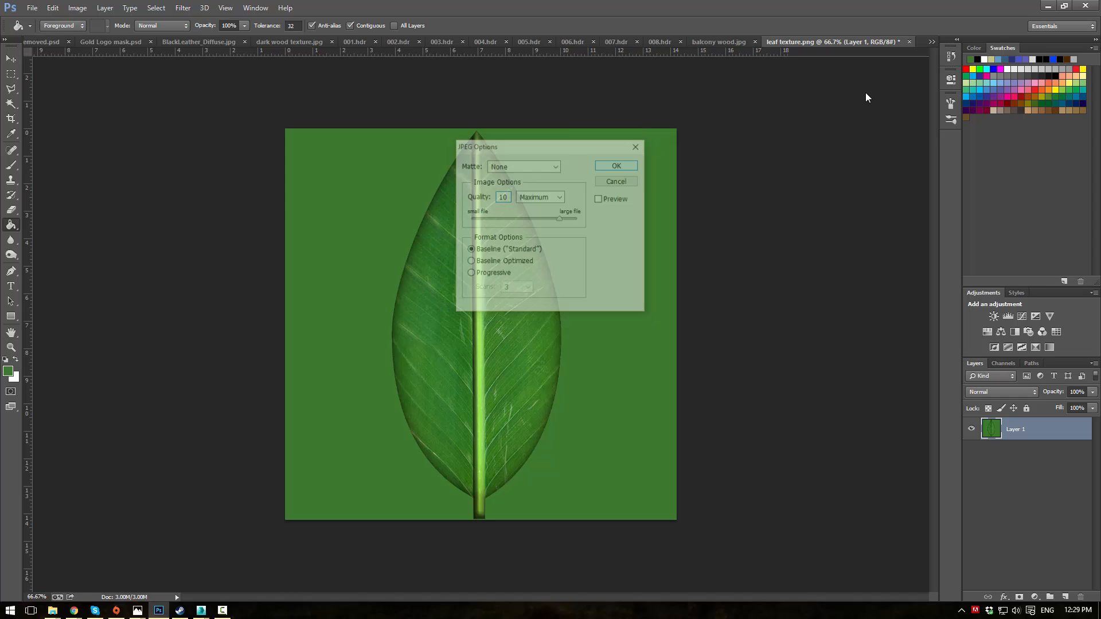
- Switch back to 3ds Max and replace the leaf bitmap's source image with leaf texture.jpg
left_click(1046, 6)
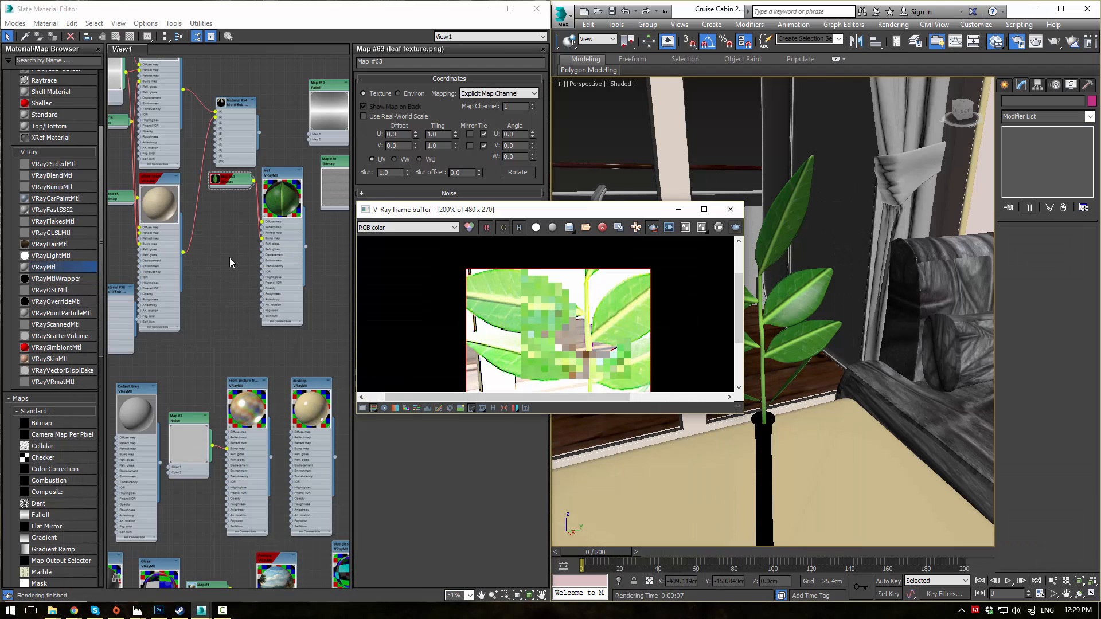
double_click(232, 180)
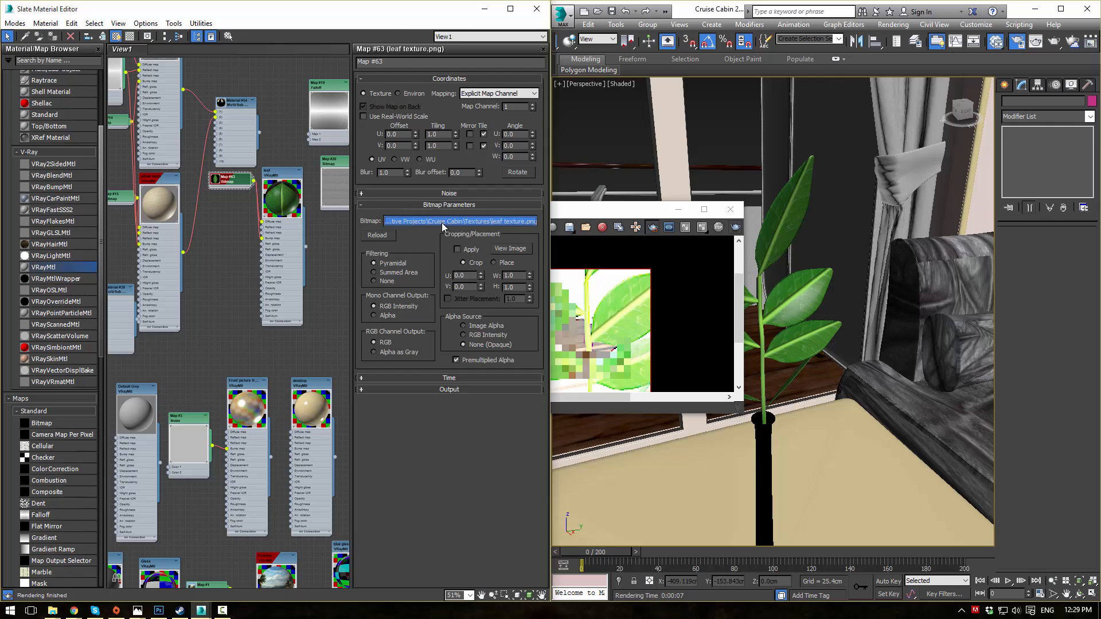
left_click(460, 220)
scroll(395, 128, "down", 5)
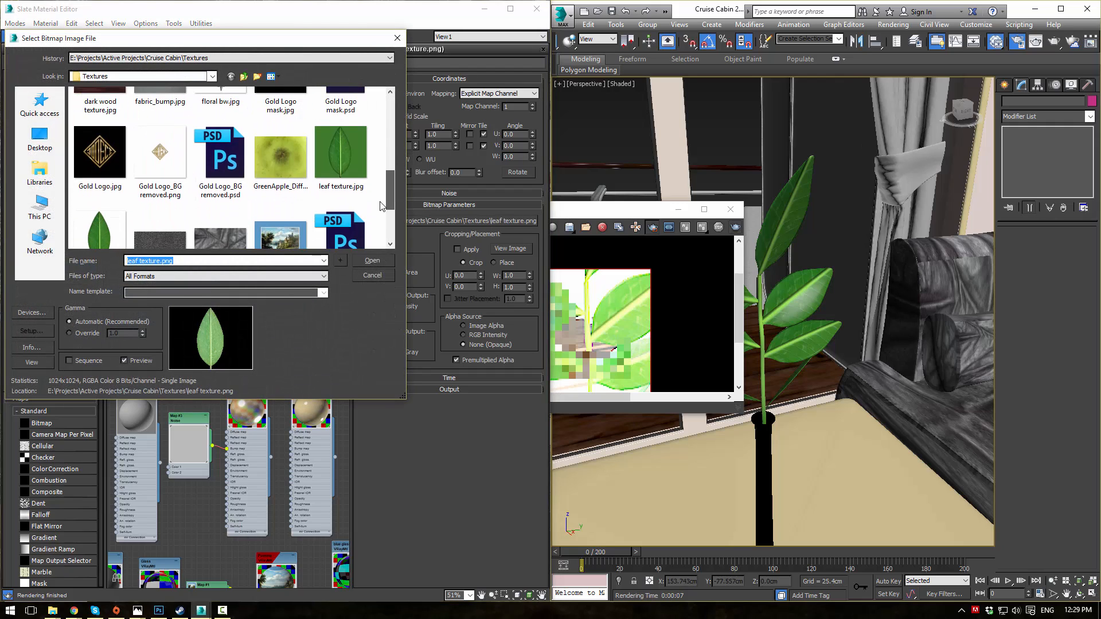
left_click(341, 132)
left_click(377, 262)
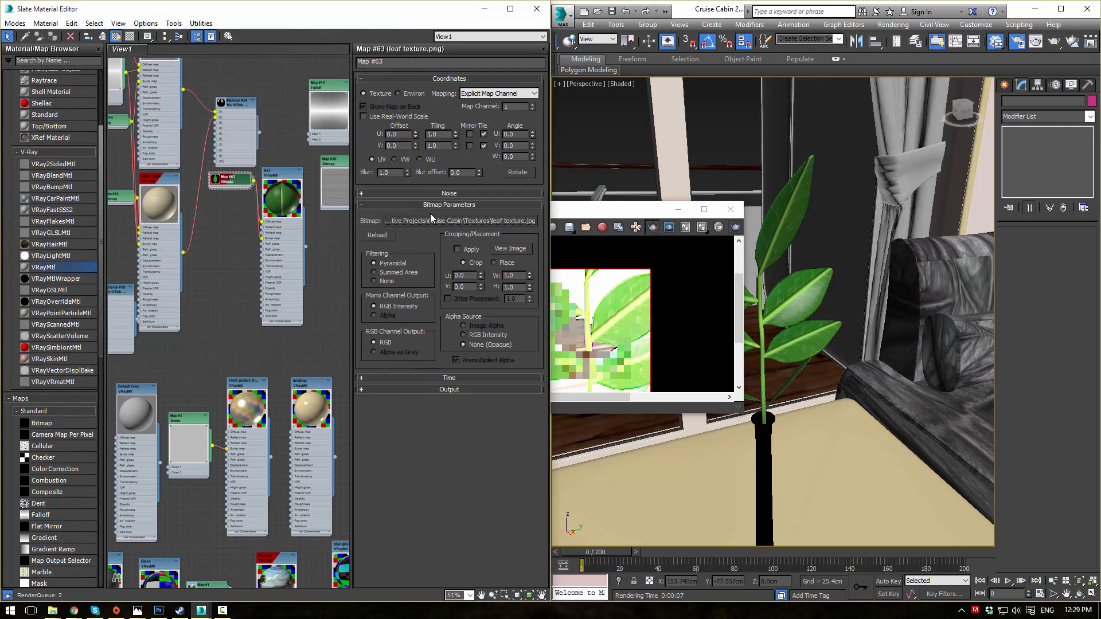
- Re-render the close-up leaf region to check the replaced texture
left_click(485, 9)
left_click(735, 228)
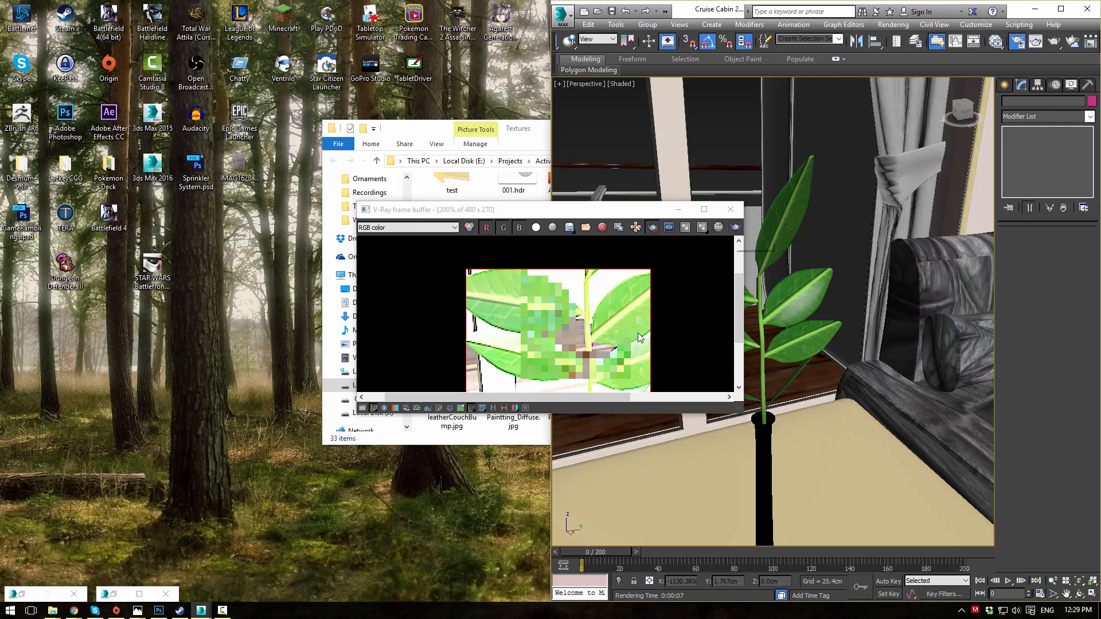
mouse_move(201, 610)
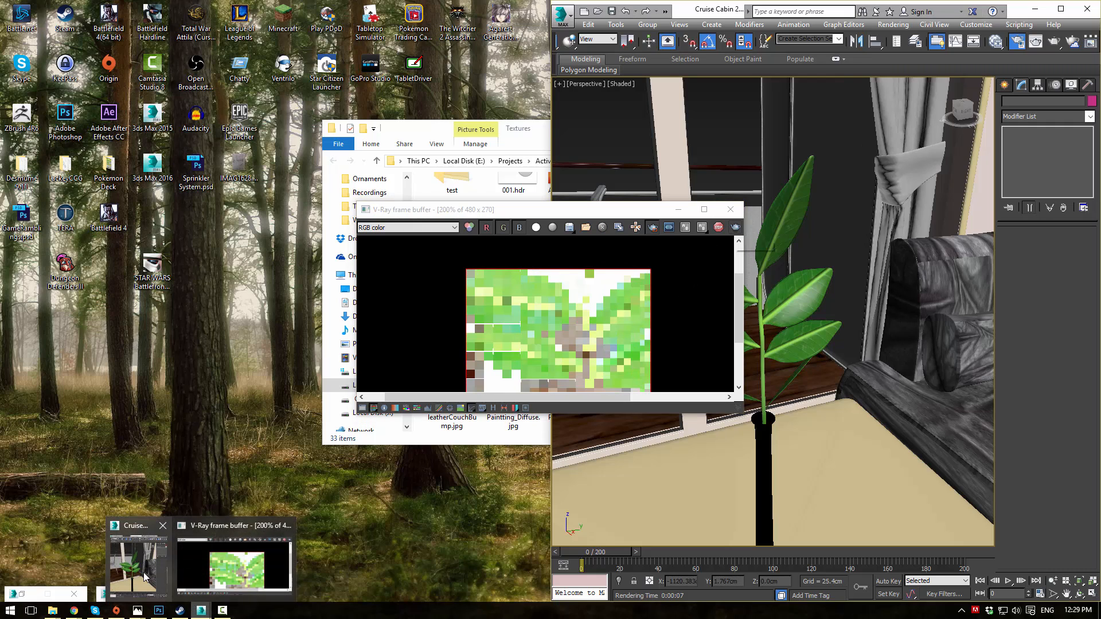
left_click(216, 585)
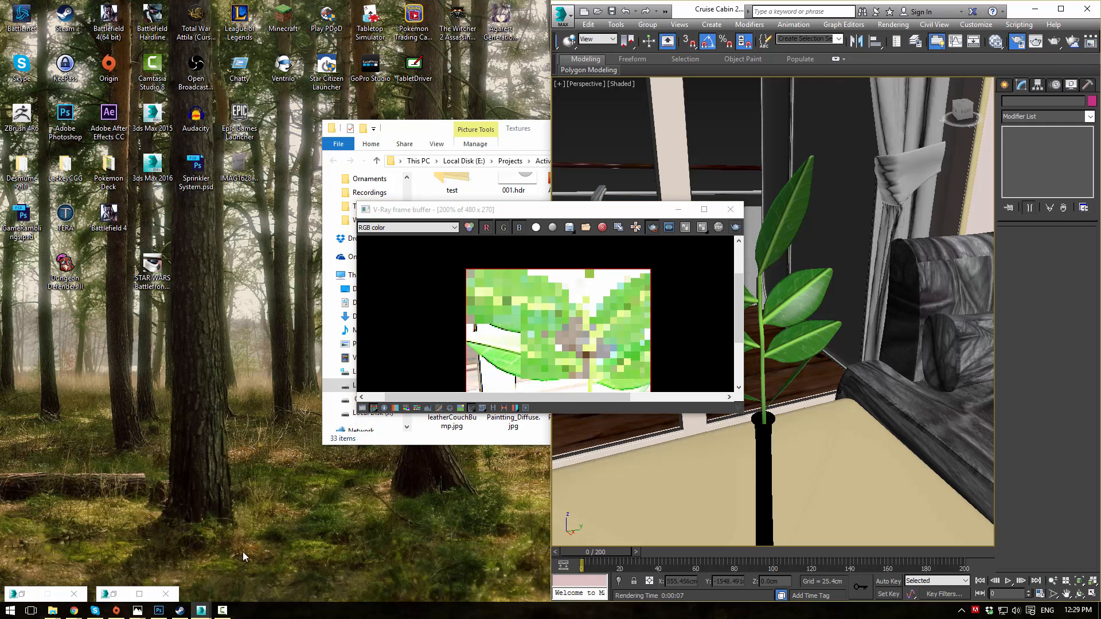
- Restore the minimised Slate Material Editor and move the V-Ray frame buffer clear of its parameters
left_click(203, 610)
left_click(48, 539)
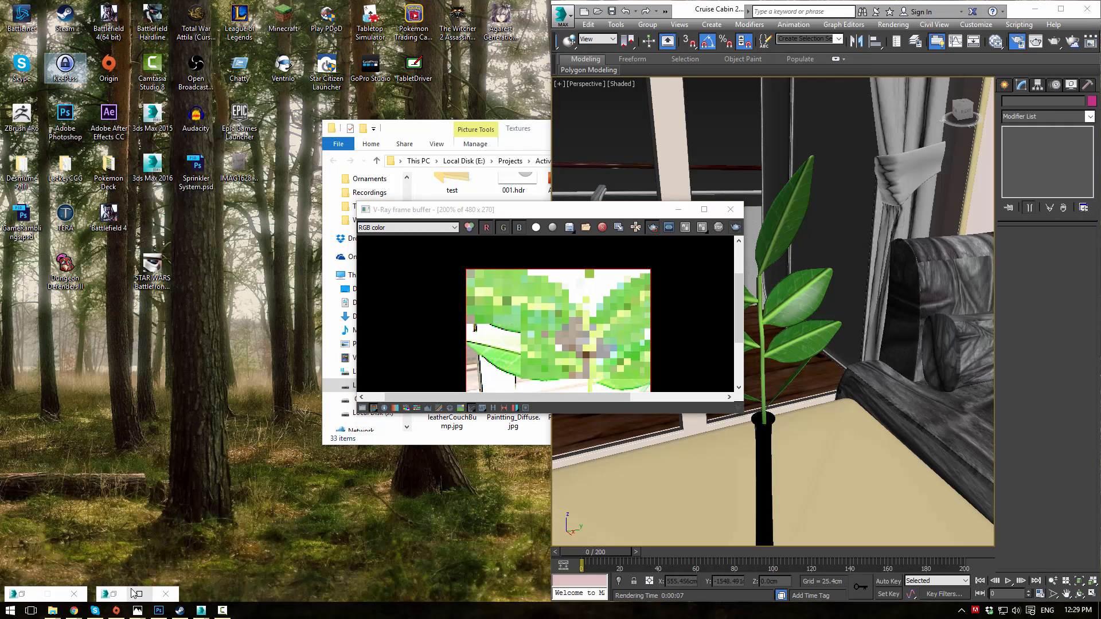
left_click(109, 594)
left_click(112, 594)
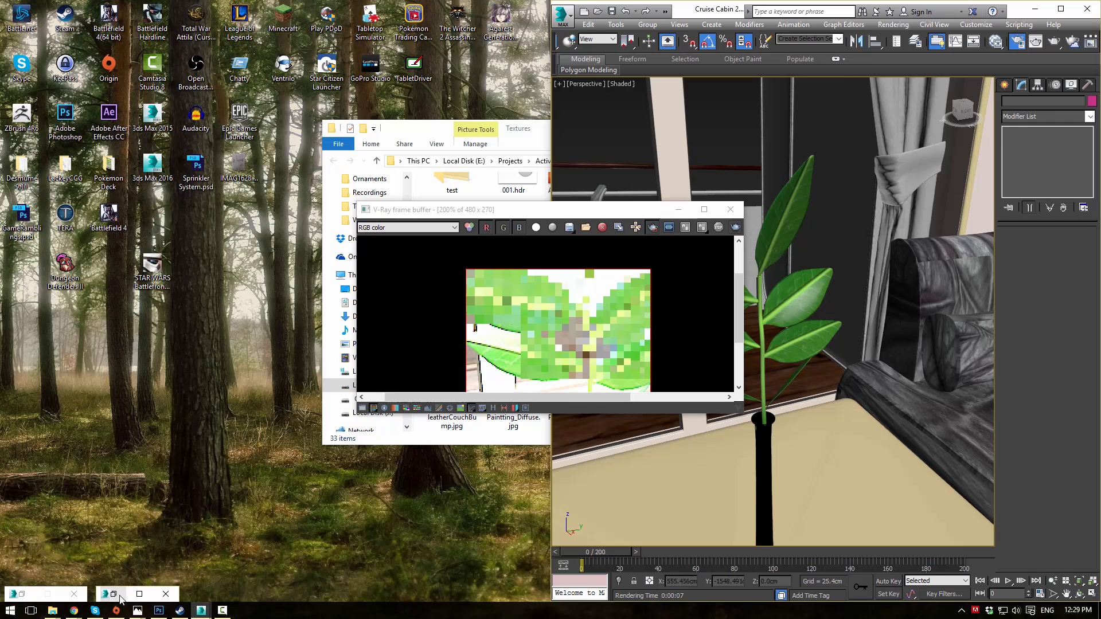
left_click(113, 595)
left_click_drag(634, 208, 777, 186)
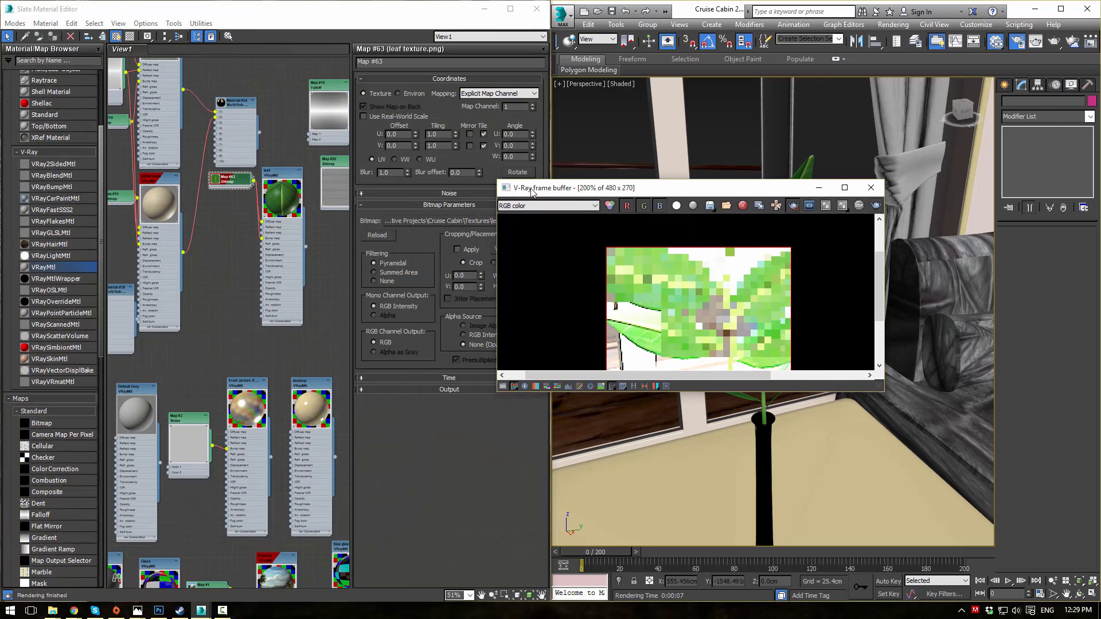
- Darken the leaf VRayMtl's reflection colour and set its reflection glossiness to 0.8
left_click(325, 219)
scroll(325, 219, "up", 3)
scroll(217, 207, "up", 2)
left_click(269, 97)
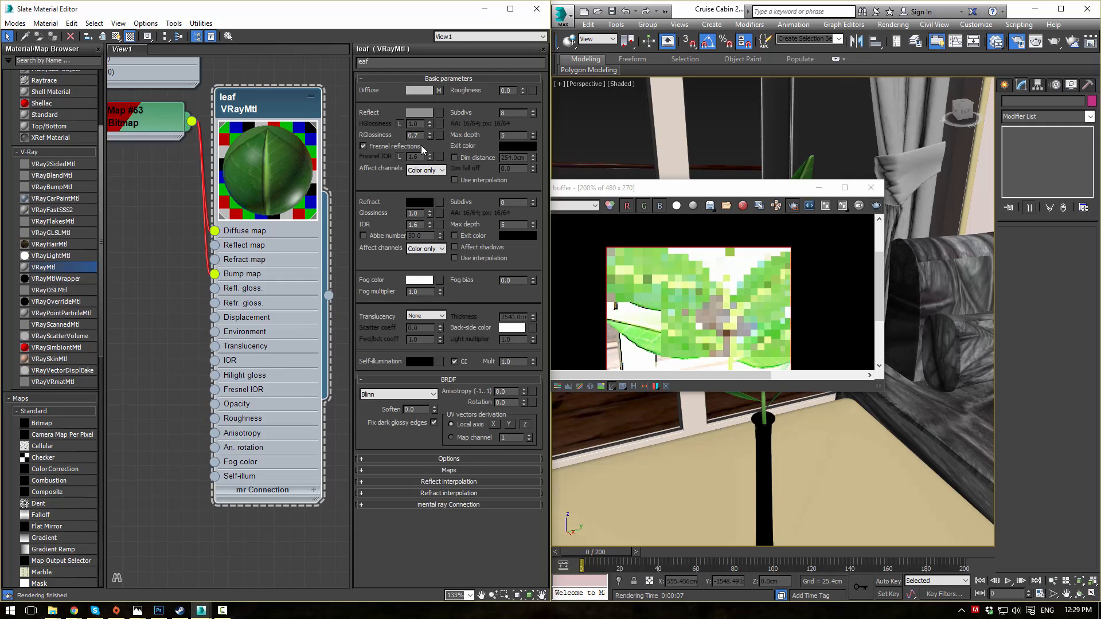
left_click(418, 112)
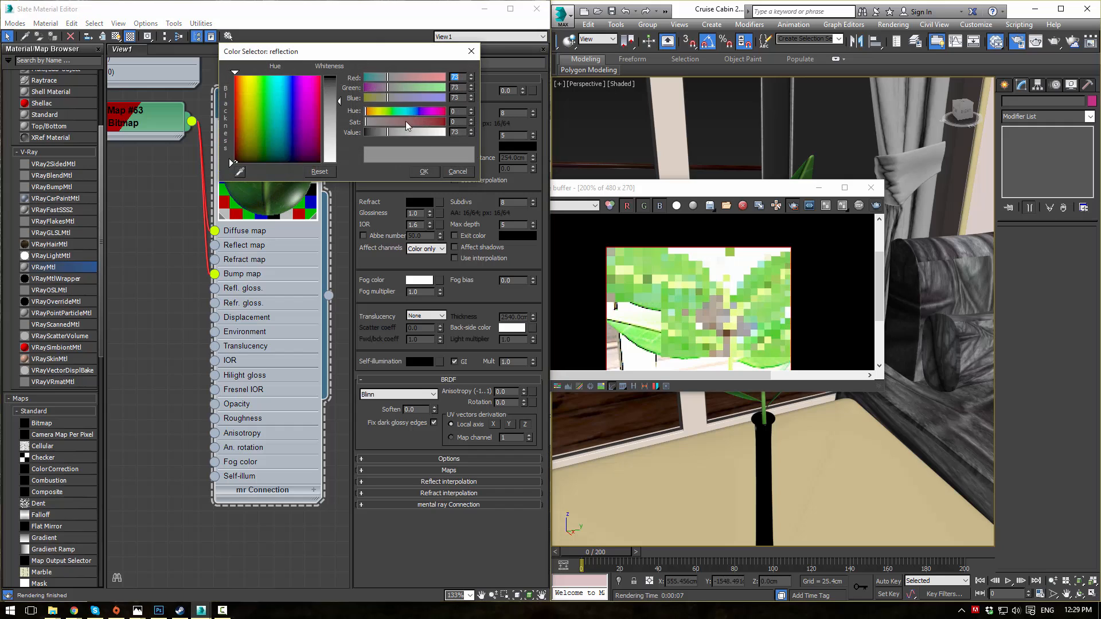
left_click(429, 172)
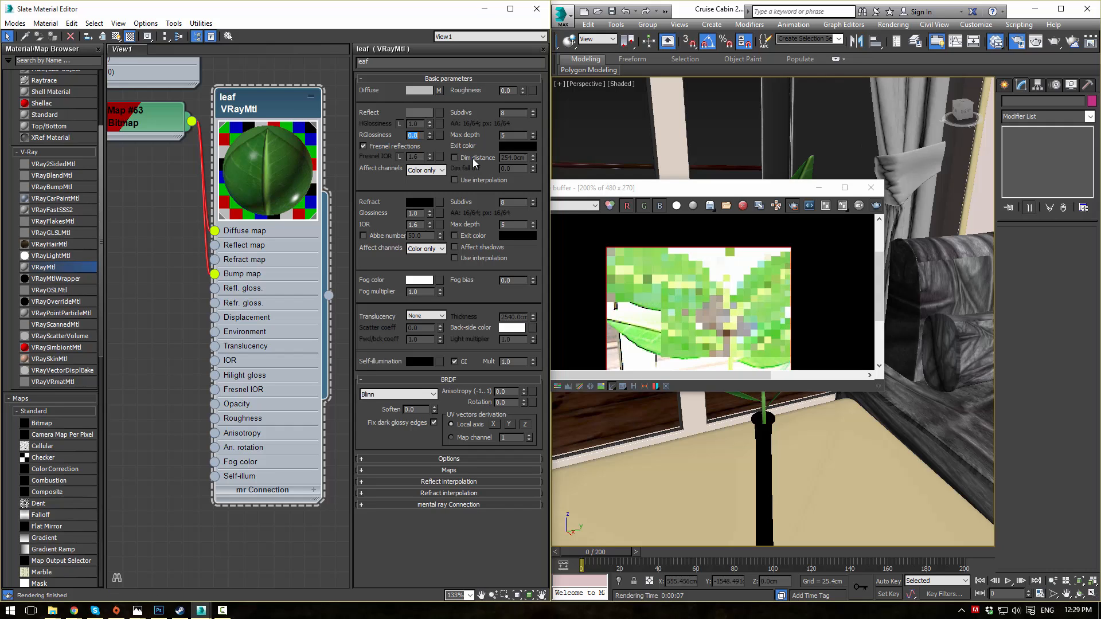
- Render the leaf region again to check the adjusted reflections
left_click(732, 189)
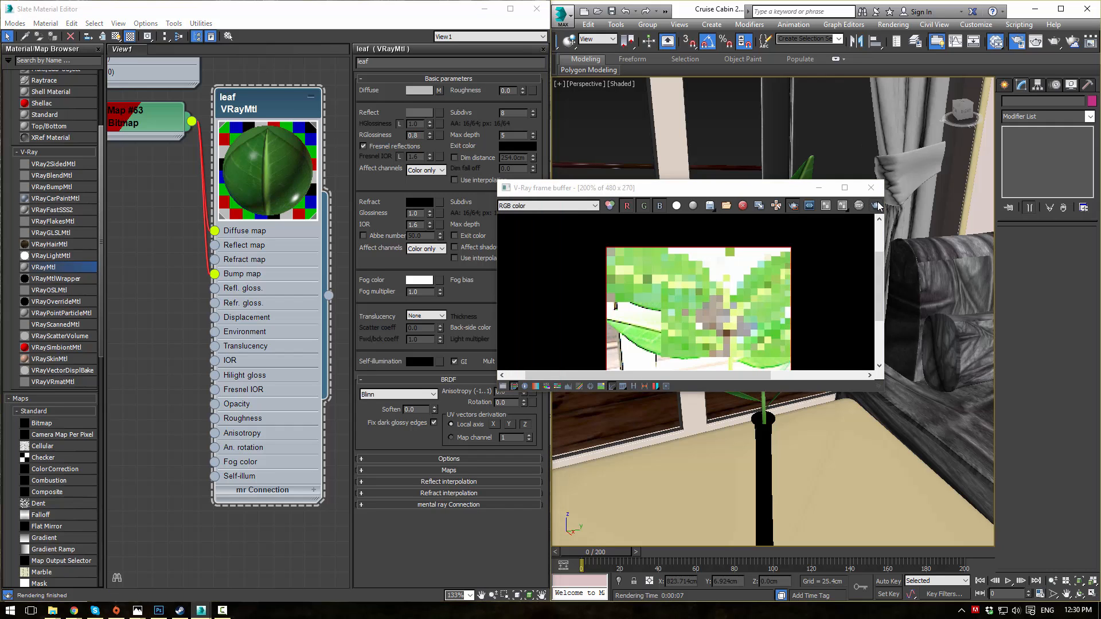
left_click(877, 205)
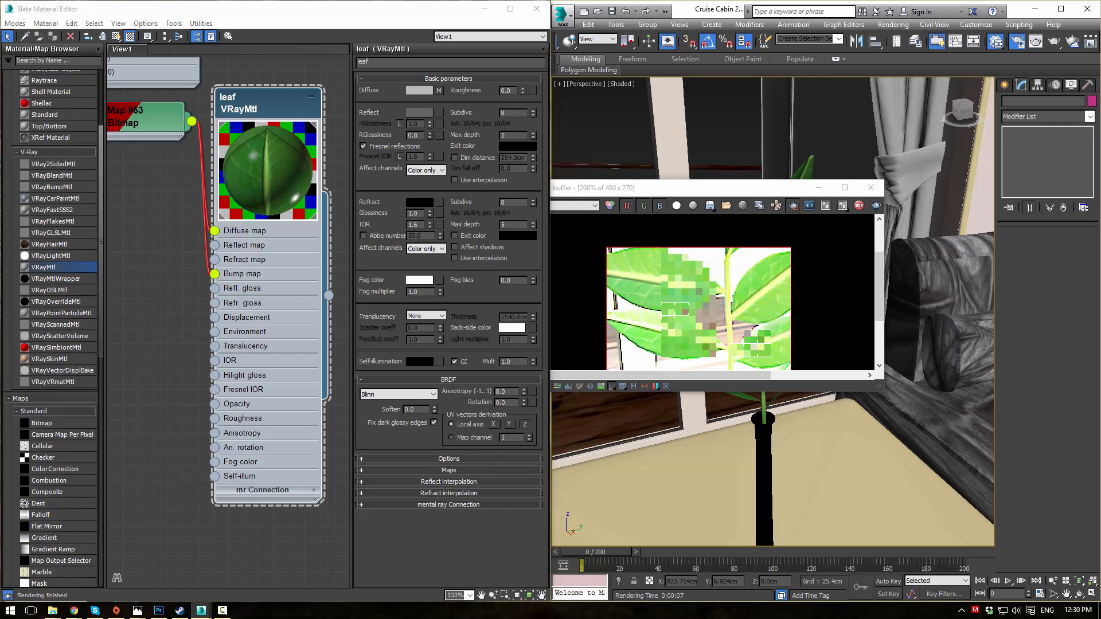
- Set the bump amount in the leaf VRayMtl's maps to 0
left_click(451, 470)
scroll(452, 469, "down", 1)
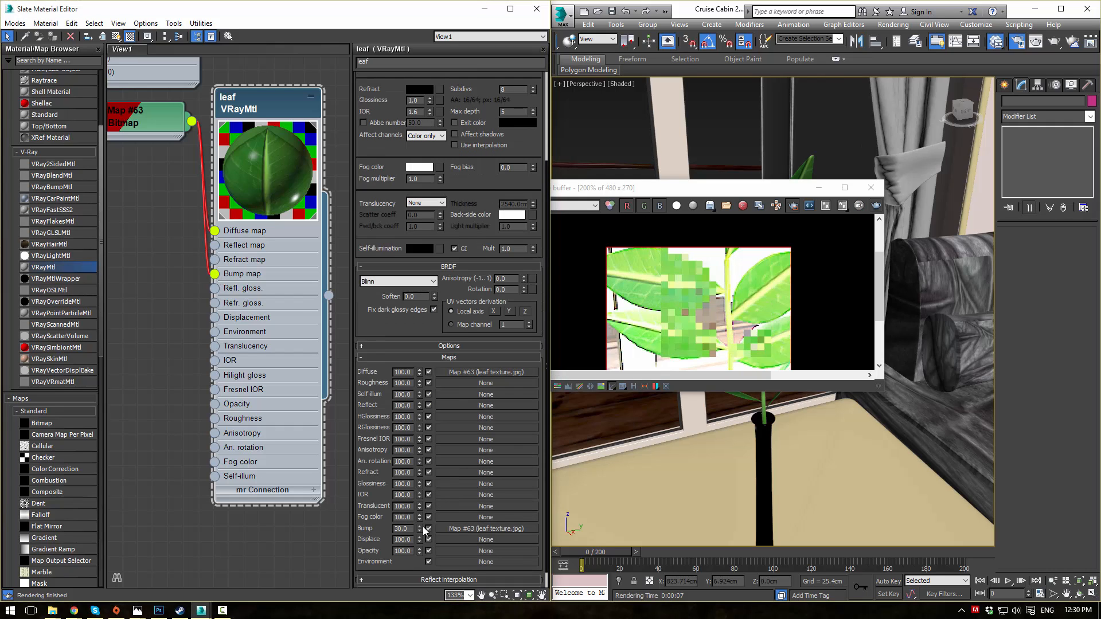
double_click(404, 528)
type("0")
key("Return")
- Select the large upper-left leaf and move its UVW Map modifier below TurboSmooth in the stack
left_click(881, 208)
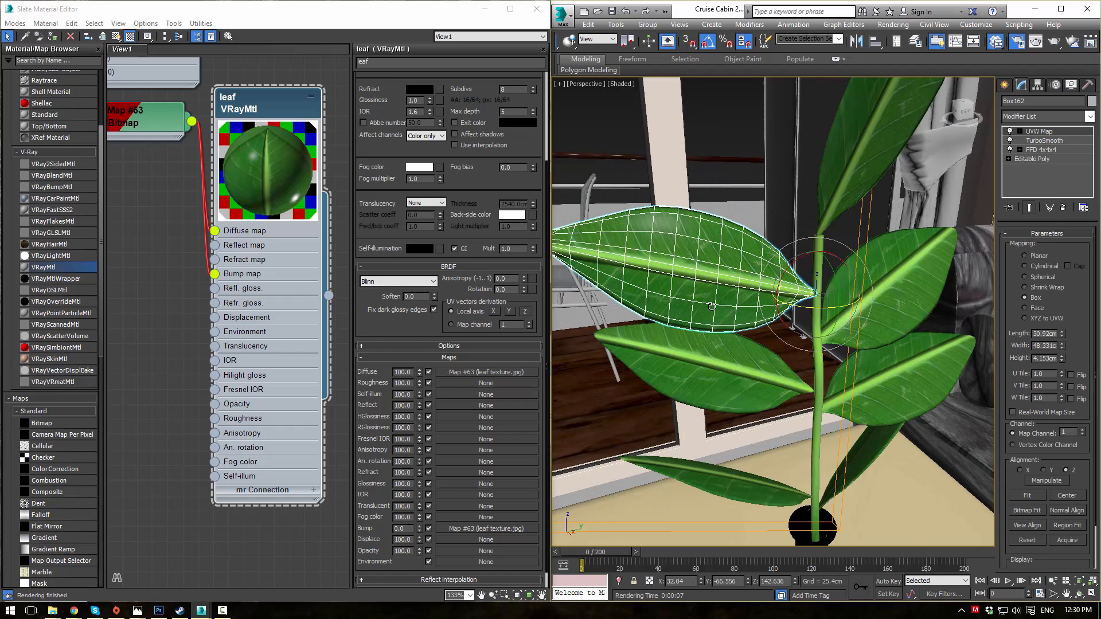
scroll(711, 307, "up", 3)
left_click_drag(1042, 133, 1043, 144)
left_click(737, 132)
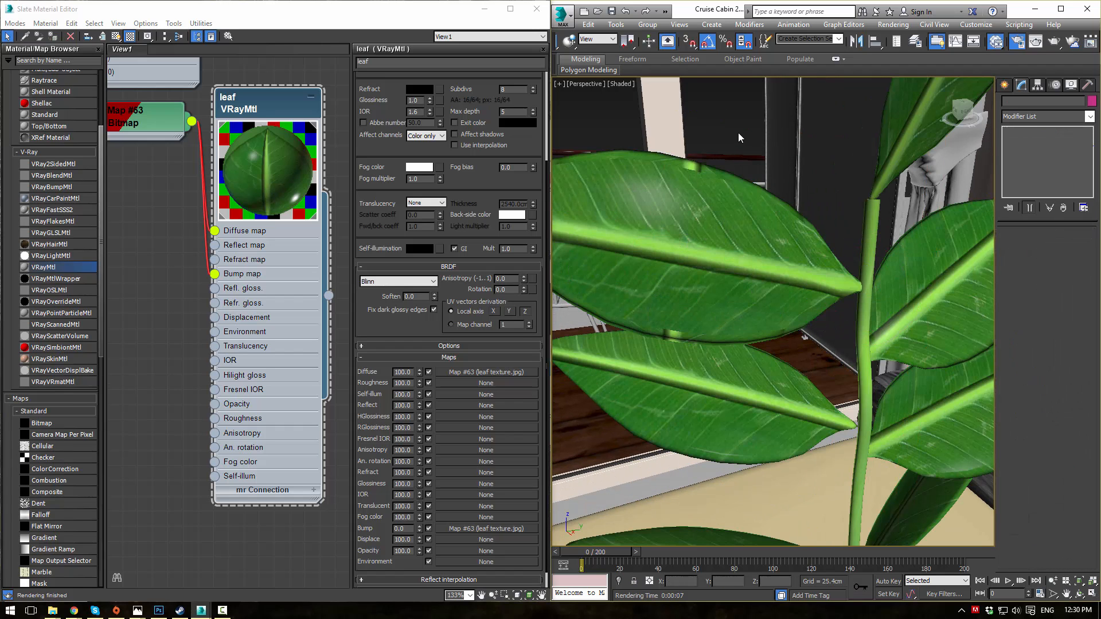
- Increase the width of the upper-left leaf's box UVW mapping to about 73.9 cm and inspect its texture
left_click(679, 261)
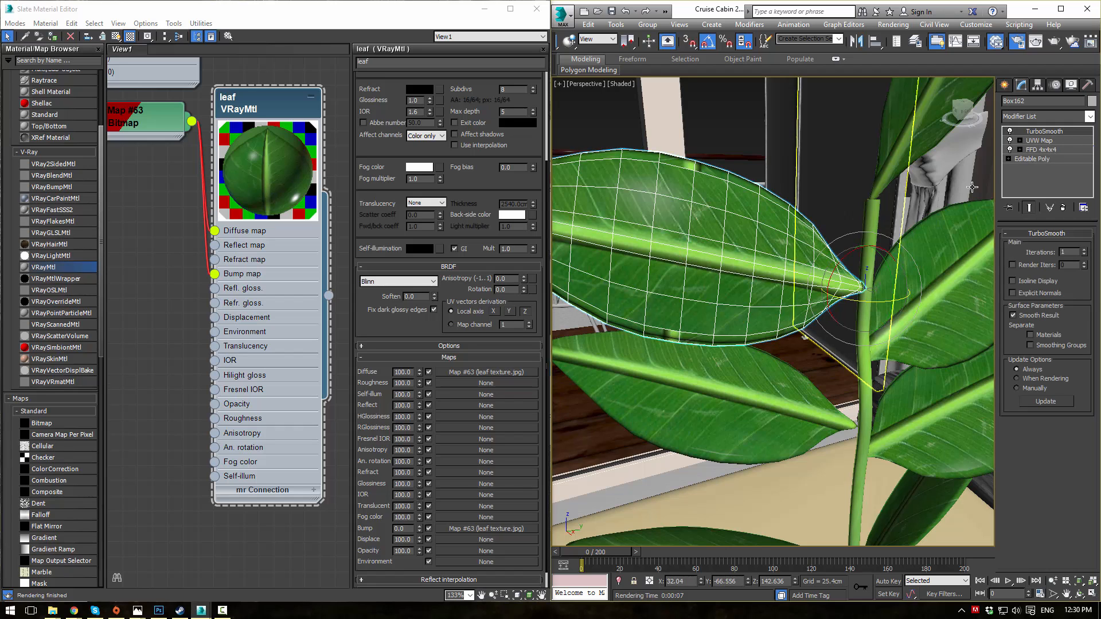
left_click(1037, 141)
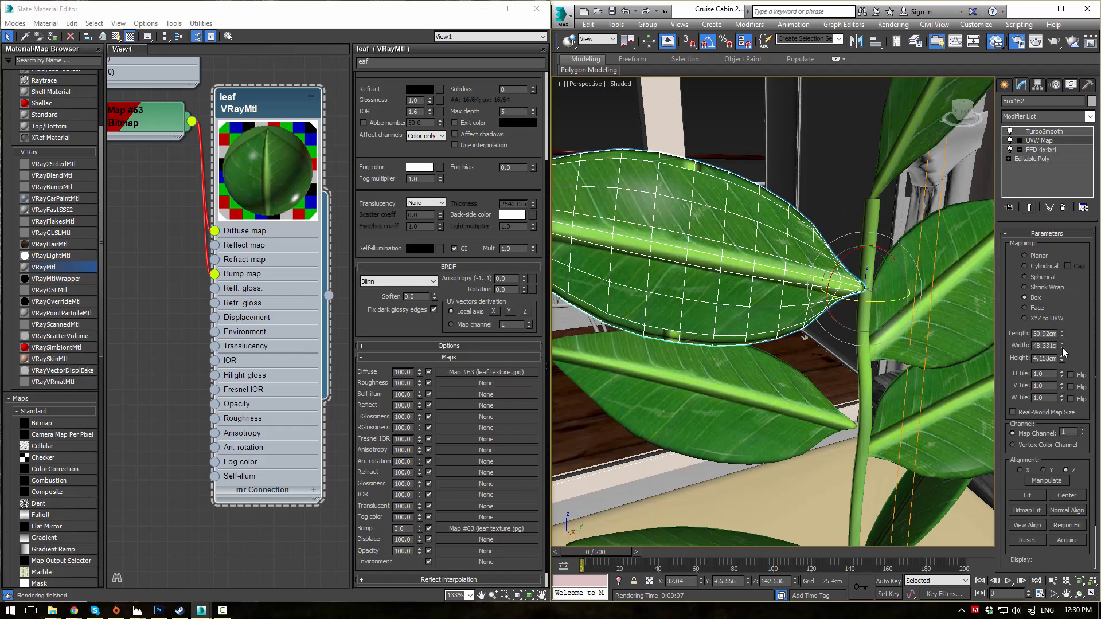
left_click_drag(1063, 346, 1058, 311)
middle_click_drag(667, 357, 792, 348, "alt")
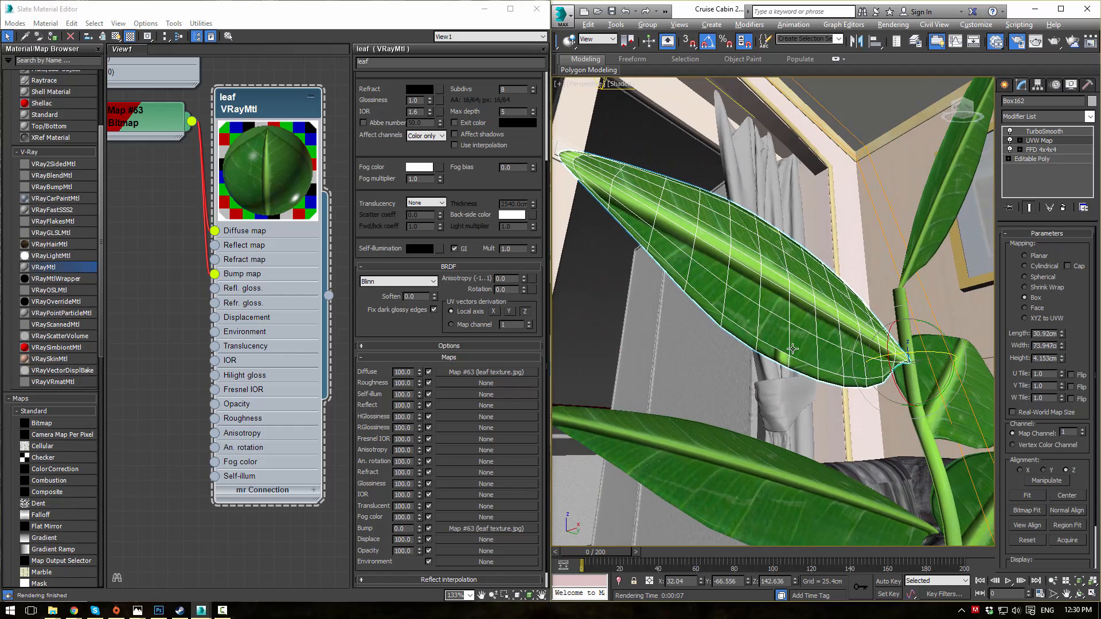
- Try cylindrical UVW mapping on the upper-left leaf, with a length of about 62.8 cm and a height of about 7.6 cm
left_click(1025, 266)
middle_click_drag(900, 269, 790, 312, "alt")
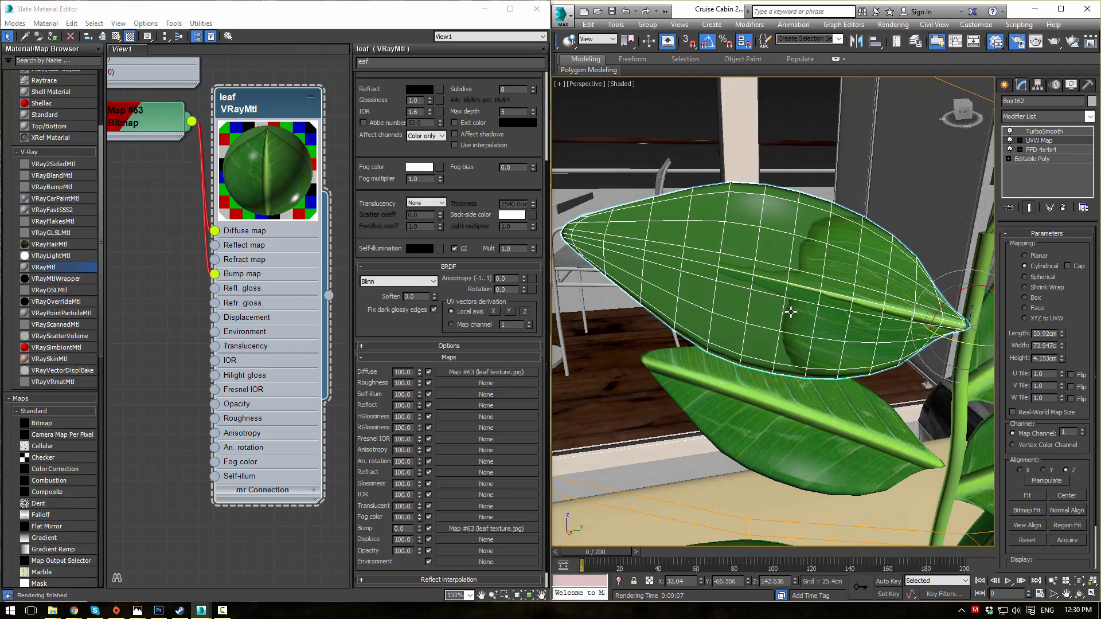
middle_click_drag(850, 274, 813, 288)
left_click_drag(1050, 142, 1040, 142)
mouse_move(805, 325)
middle_mouse_down("alt")
mouse_move(807, 296)
mouse_move(805, 314)
middle_mouse_up("alt")
key("ctrl+z")
left_click(1041, 142)
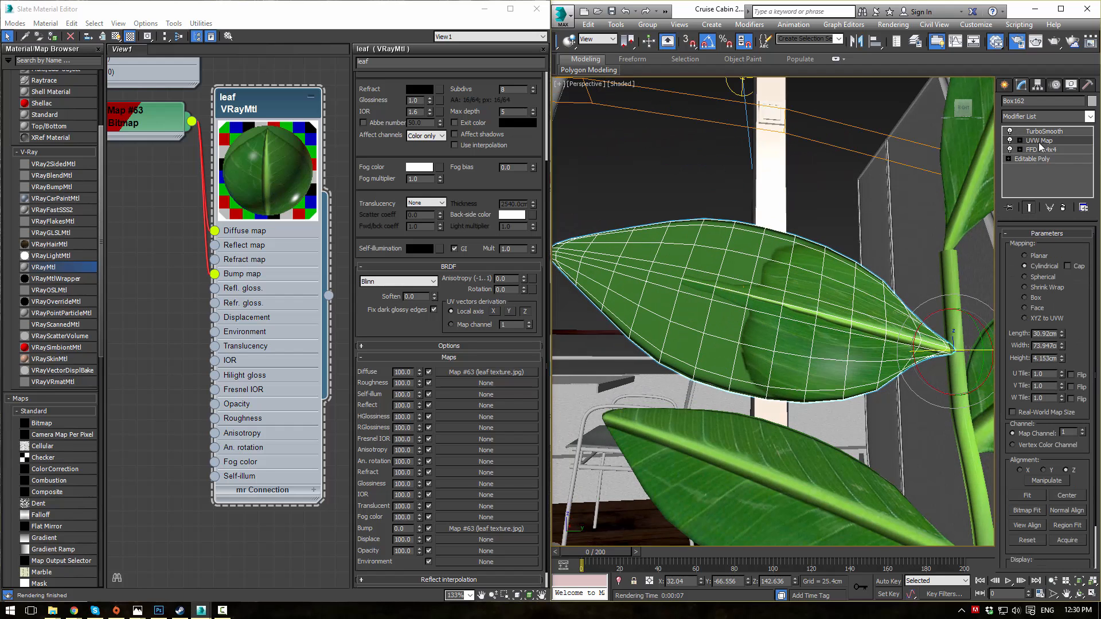
left_click_drag(1062, 334, 1062, 314)
left_click_drag(1062, 359, 1064, 314)
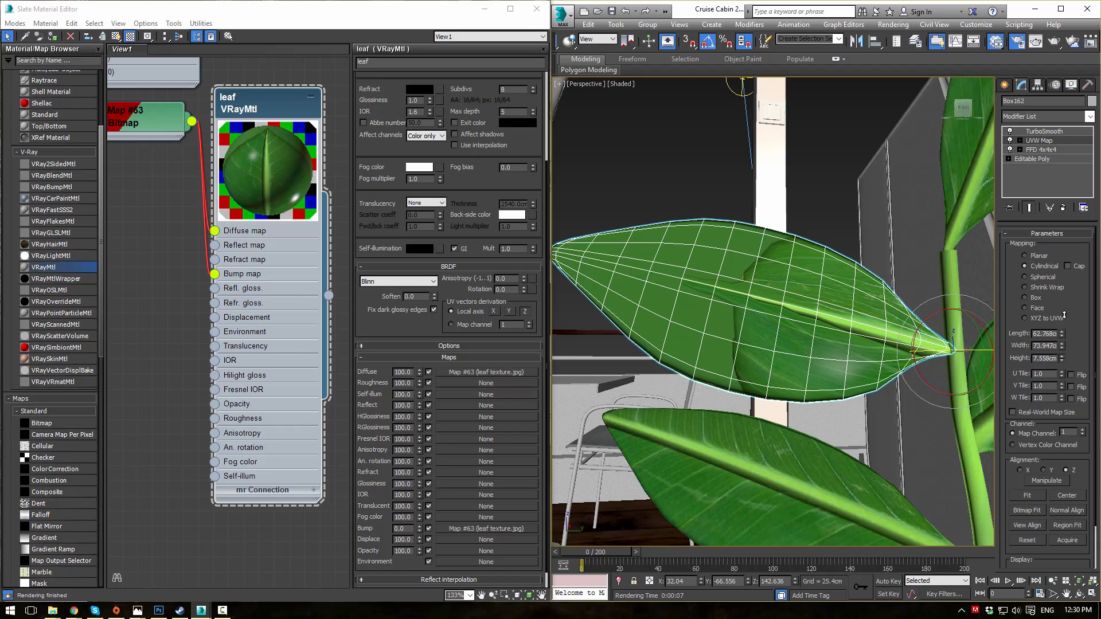
- Fit the upper-left leaf's UVW Map and make it planar, about 51.1 cm long and about 55.5 cm wide
left_click(1026, 496)
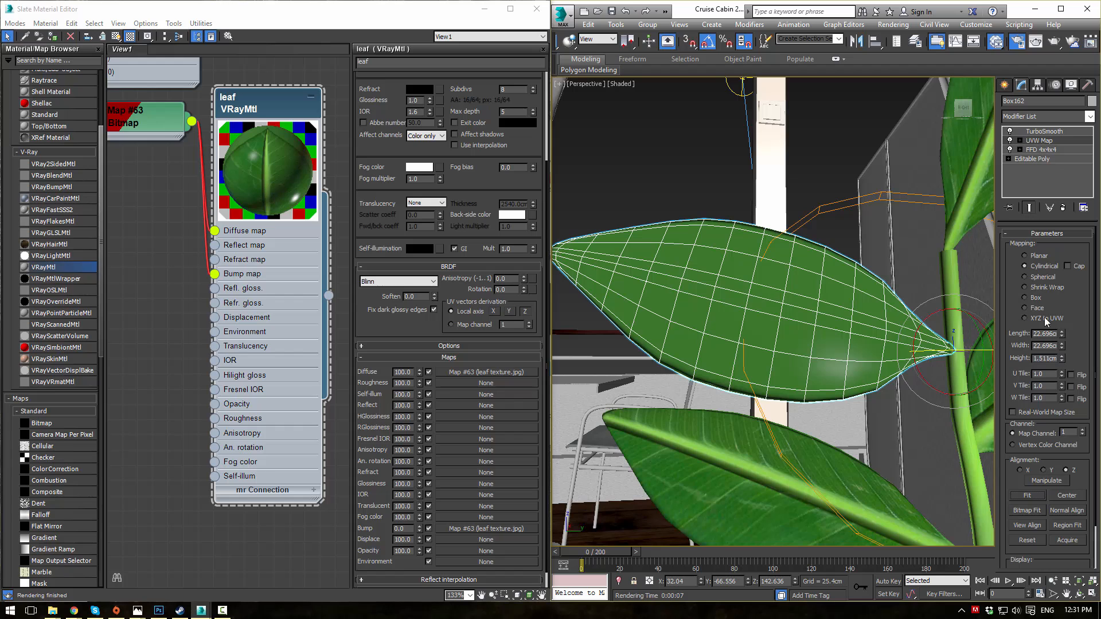
left_click(1024, 258)
middle_click_drag(838, 298, 805, 315)
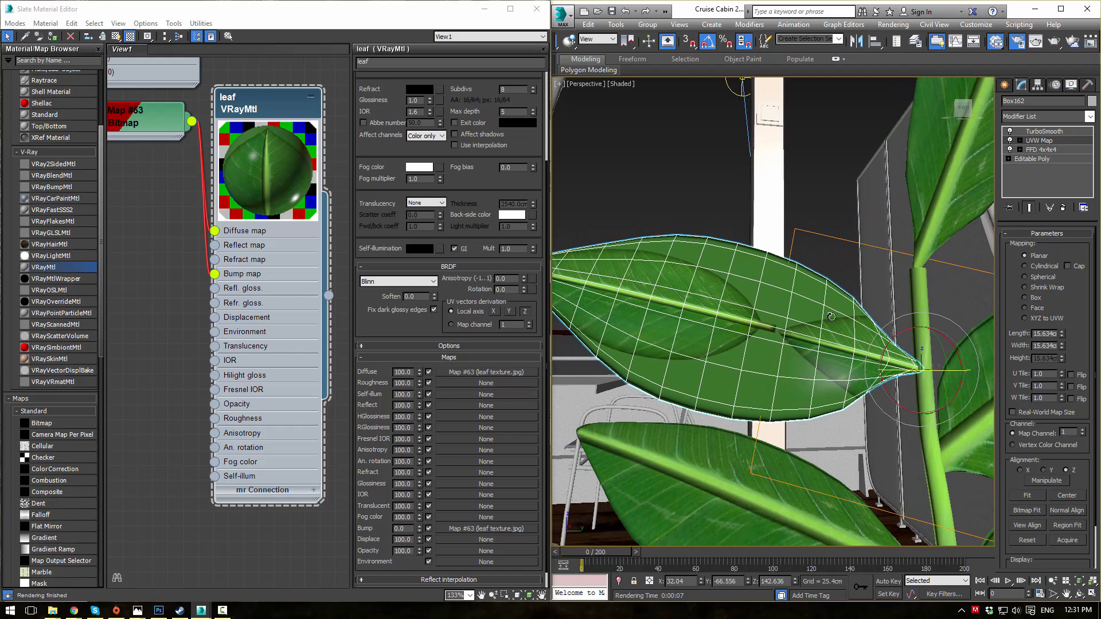
left_click_drag(1062, 336, 1006, 205)
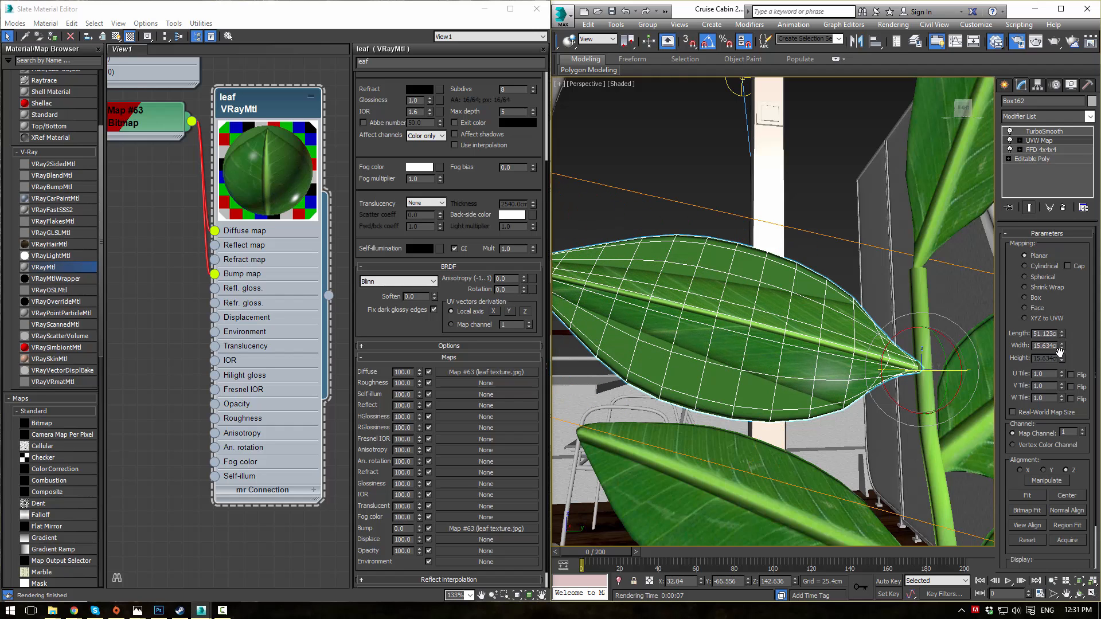
left_click_drag(1061, 347, 1021, 200)
mouse_move(771, 327)
middle_mouse_down("alt")
mouse_move(890, 281)
mouse_move(938, 326)
mouse_move(769, 423)
mouse_move(779, 333)
mouse_move(770, 346)
middle_mouse_up("alt")
scroll(769, 347, "down", 3)
middle_click_drag(833, 370, 780, 266)
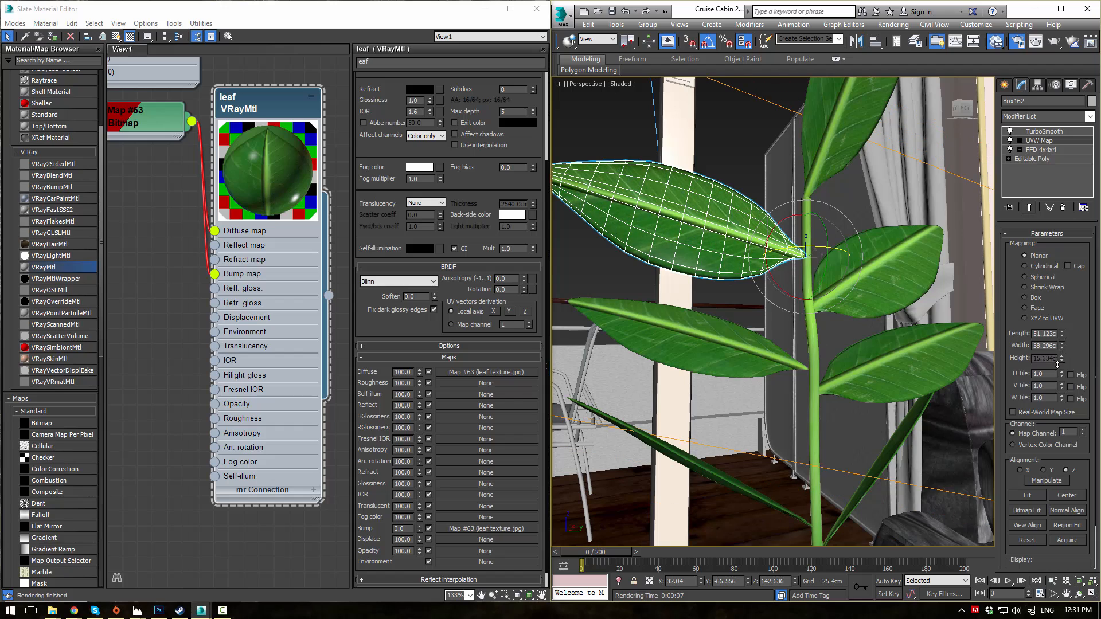
- Delete the old UVW Map modifier from the topmost leaf and the two broad leaves on the stem's right side
left_click(843, 112)
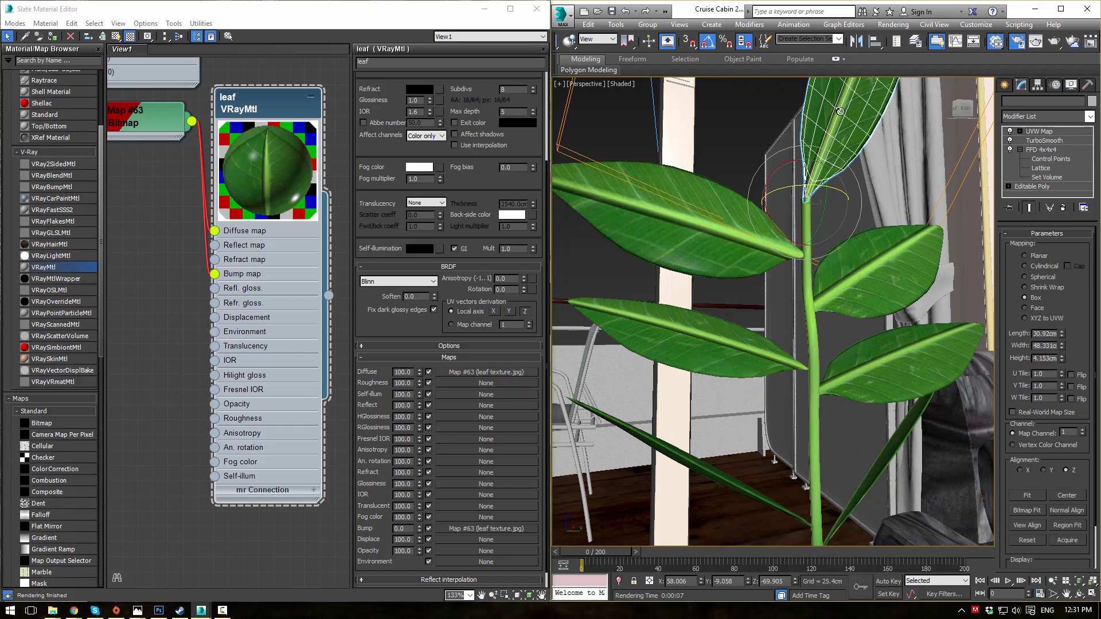
right_click(1028, 150)
left_click(1026, 148)
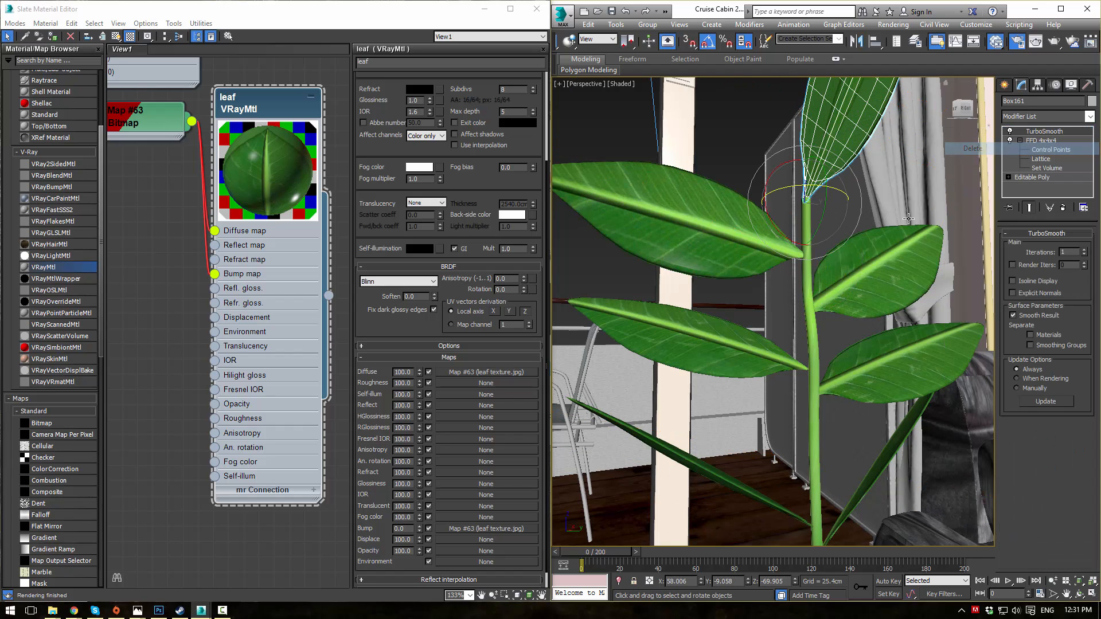
left_click(890, 261)
right_click(1045, 131)
left_click(1051, 149)
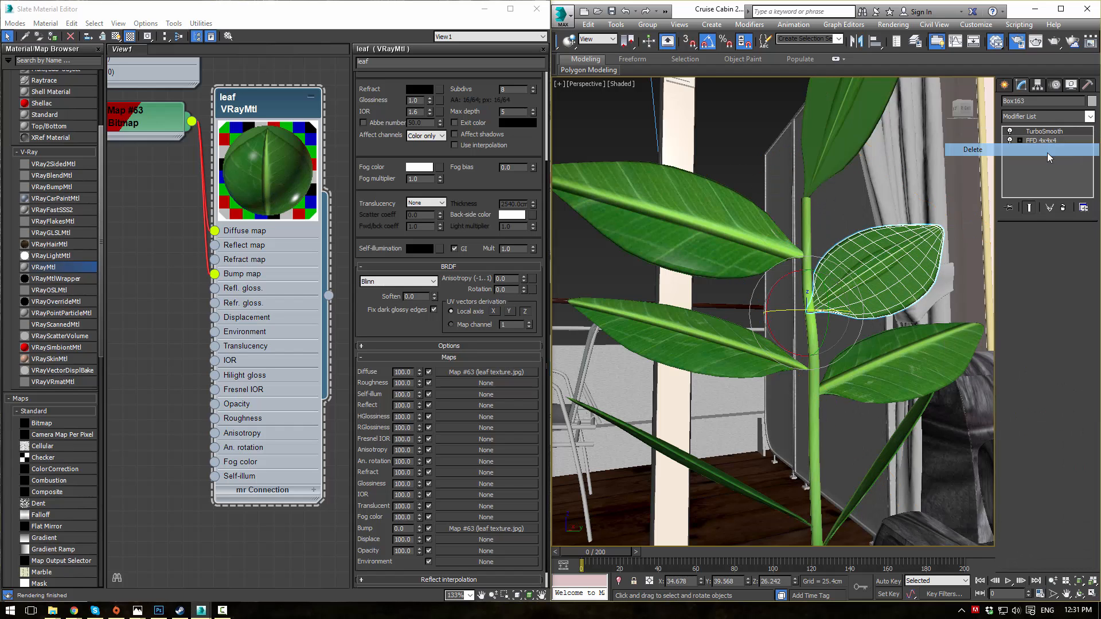
left_click(905, 361)
right_click(1029, 138)
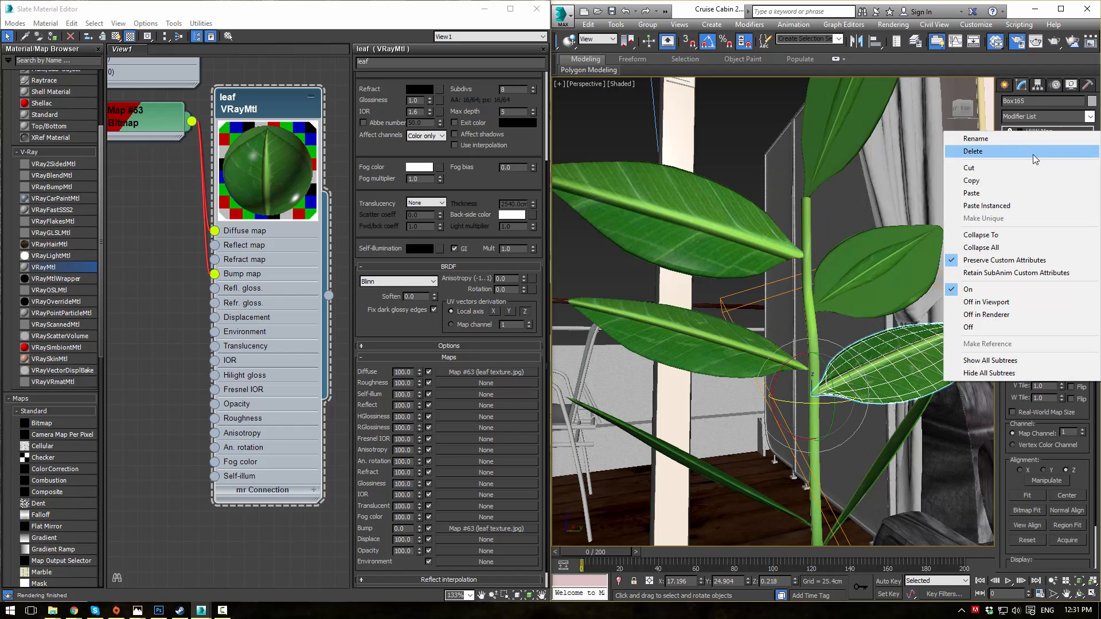
left_click(1049, 150)
- Delete the old UVW Map modifier from the two narrow bottom leaves and the middle-left leaf
left_click(886, 453)
right_click(1041, 140)
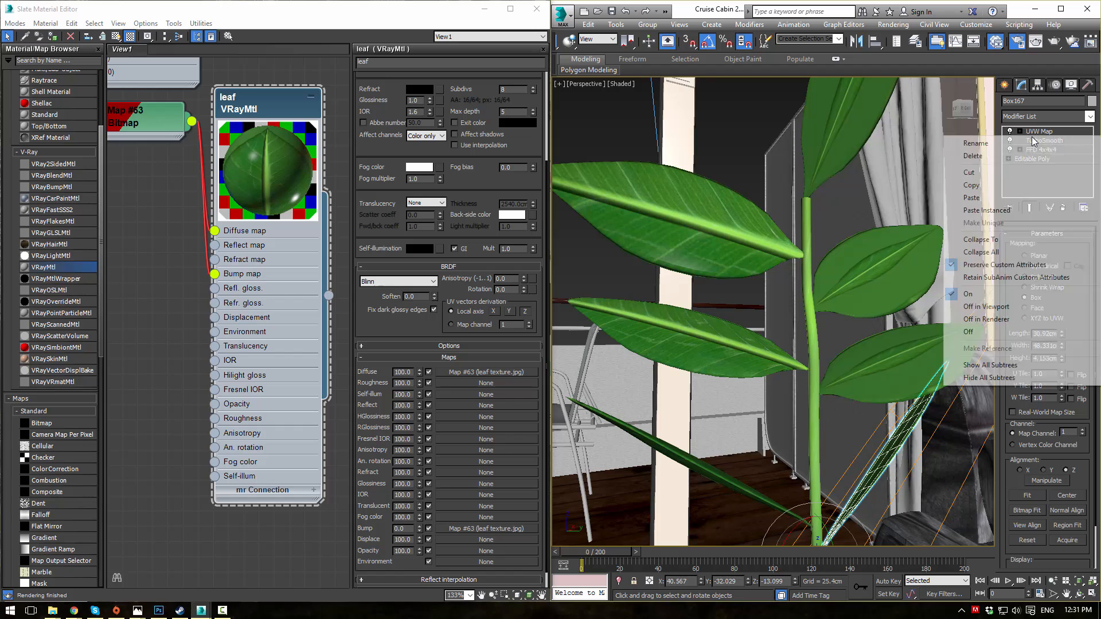
left_click(1053, 153)
left_click(707, 458)
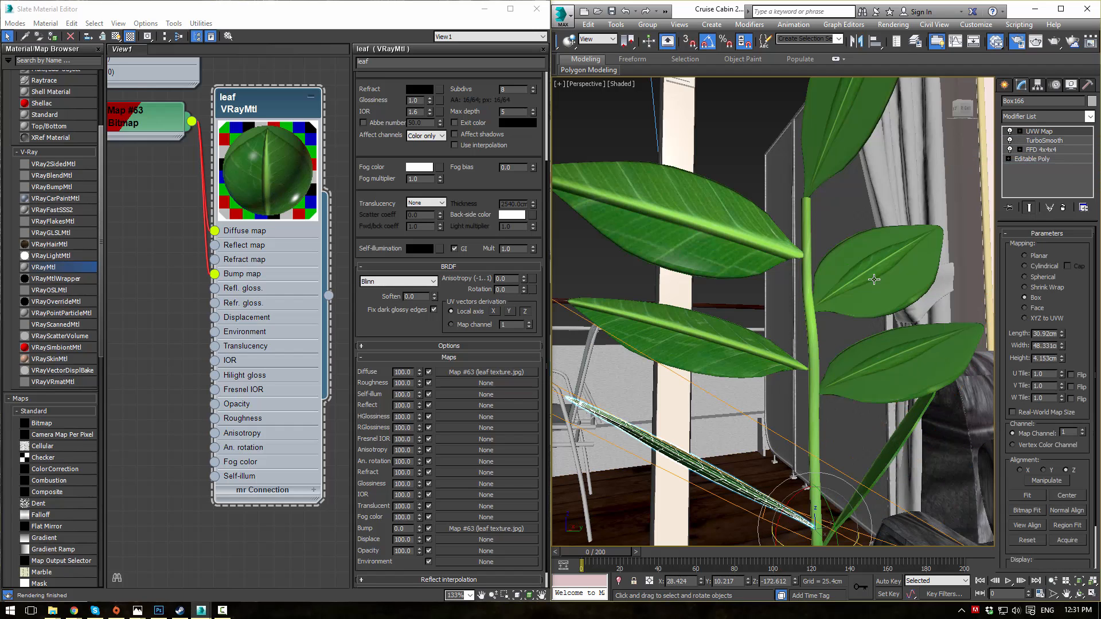
right_click(1035, 133)
left_click(1028, 151)
left_click(711, 339)
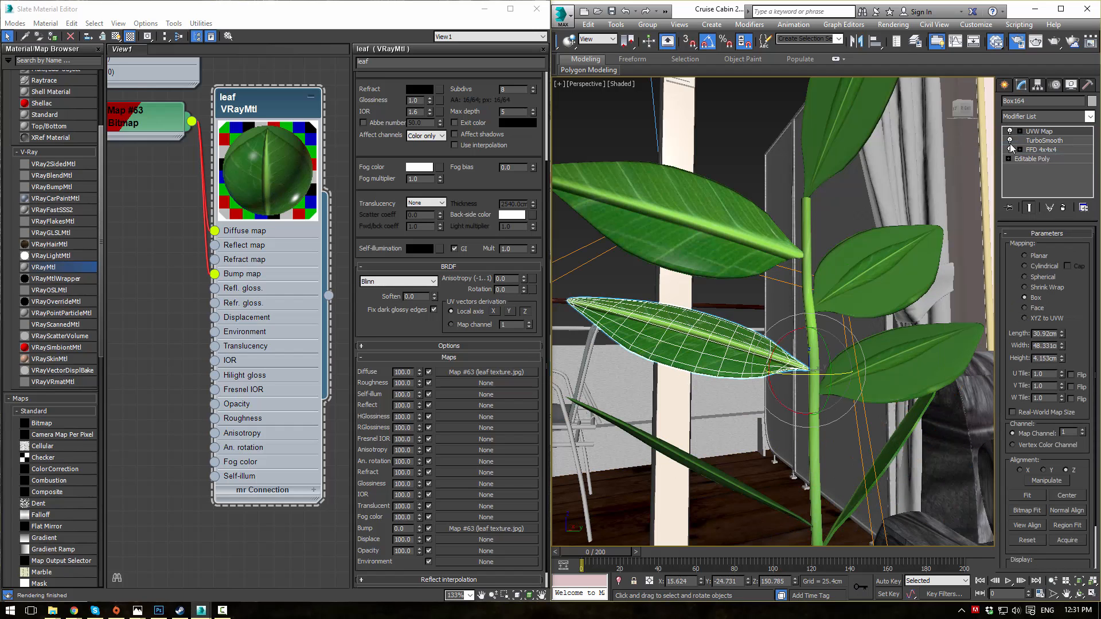
right_click(1035, 134)
left_click(1033, 151)
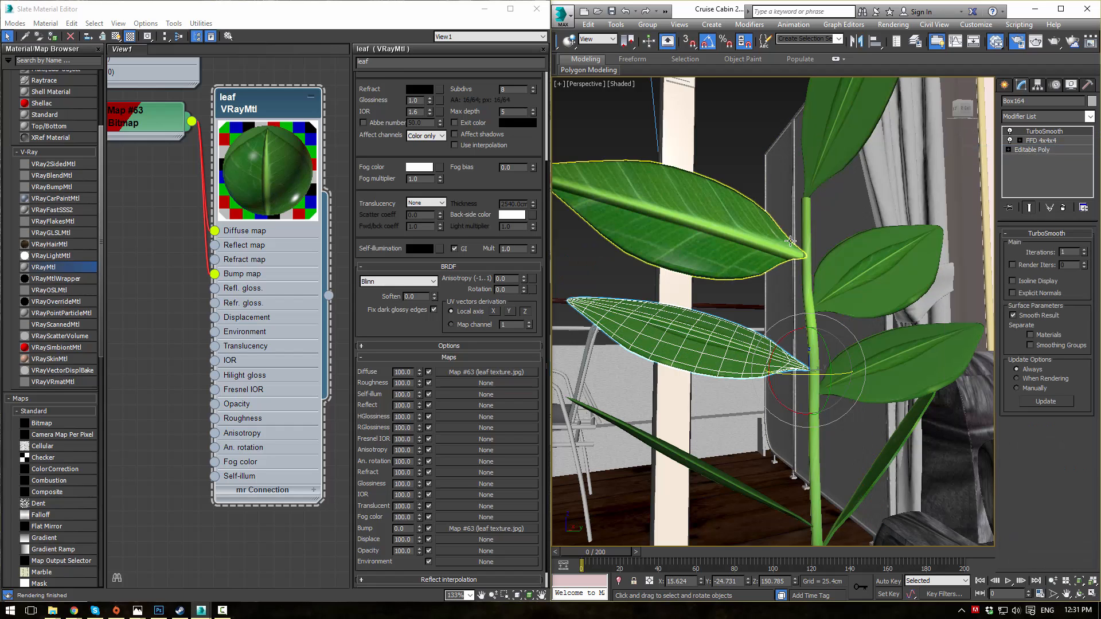
- Copy the upper-left leaf's adjusted planar UVW Map modifier onto each of the other leaves
left_click(716, 224)
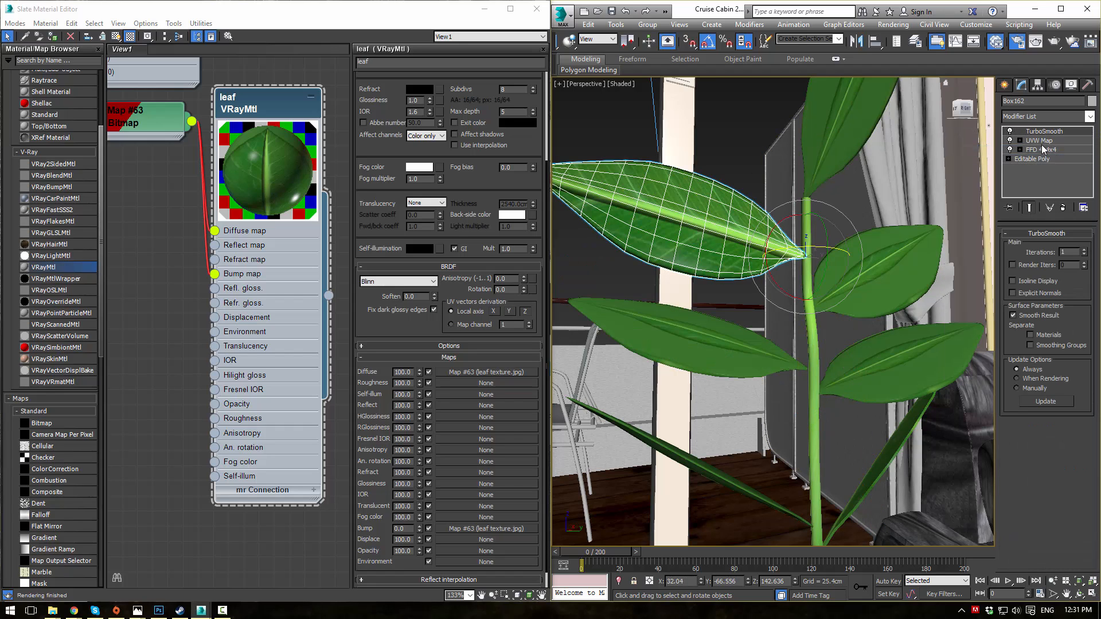
left_click(856, 124)
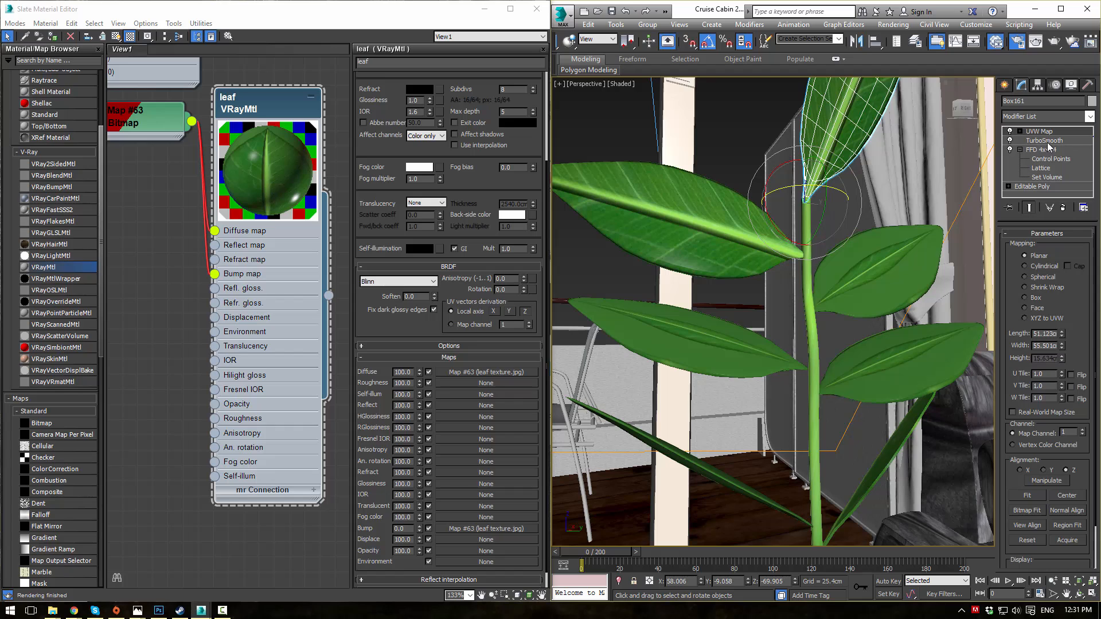
left_click(883, 270)
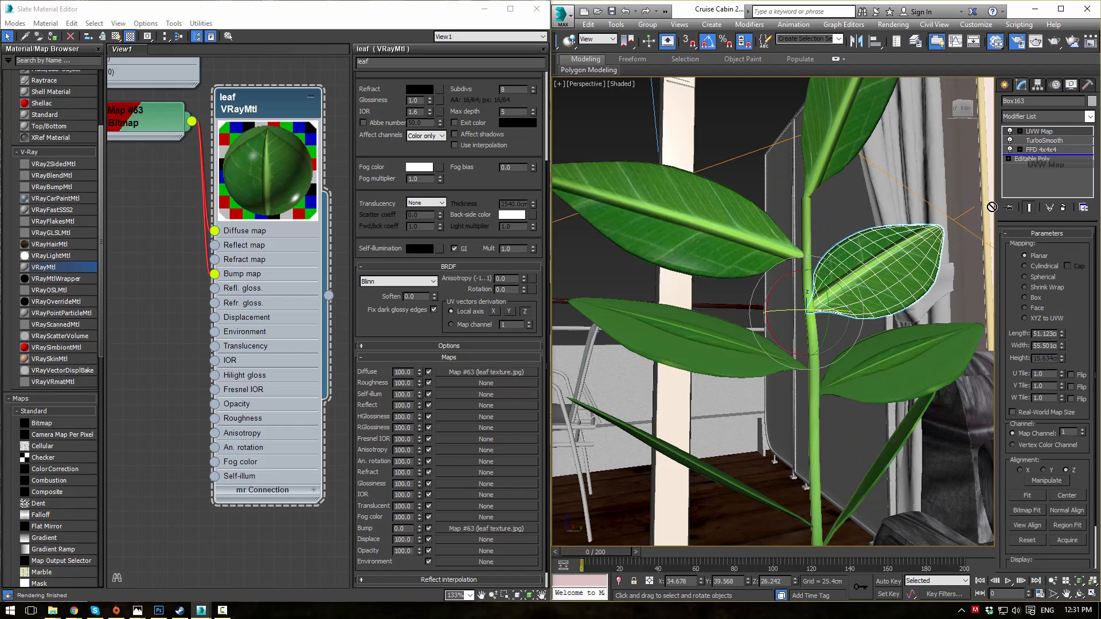
left_click_drag(933, 341, 933, 343)
left_click_drag(1034, 133, 916, 409)
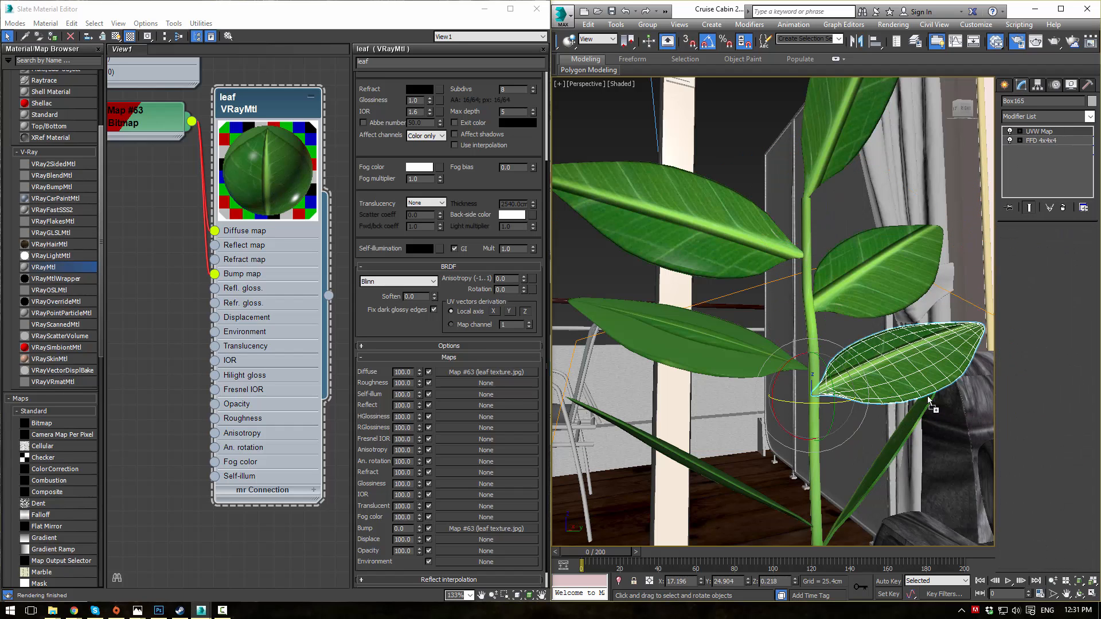
left_click_drag(1030, 133, 702, 346)
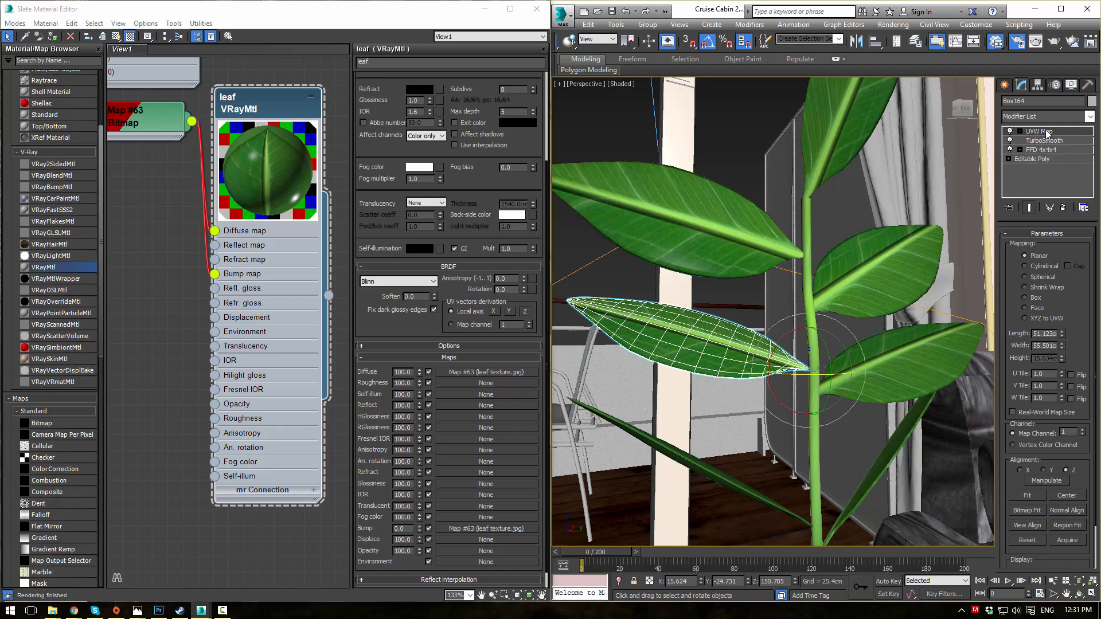
left_click_drag(1045, 131, 706, 454)
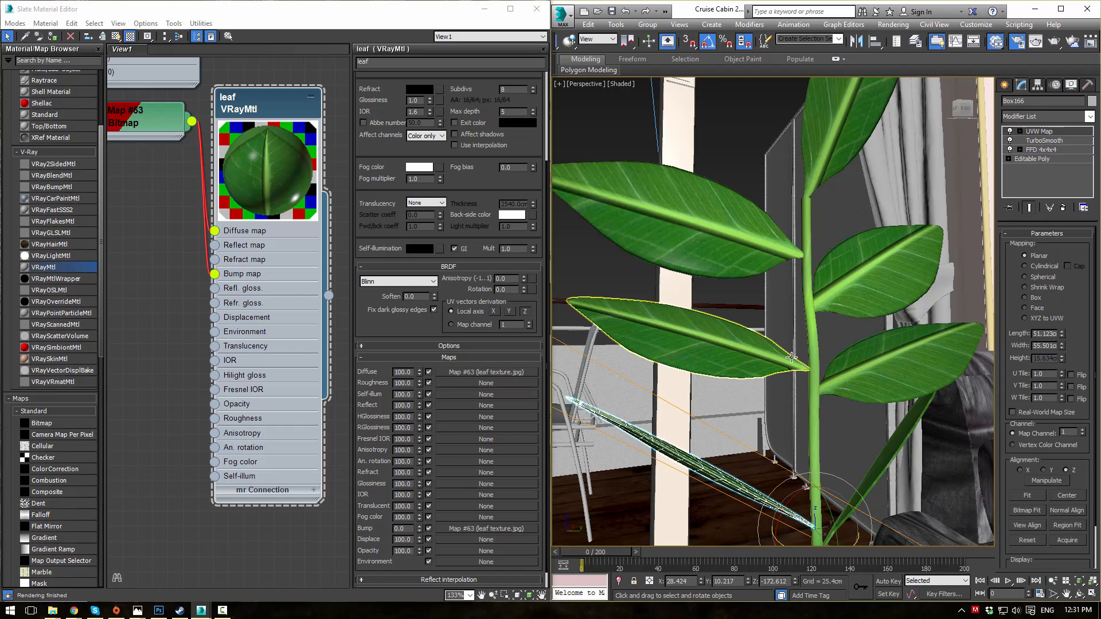
- Switch the viewport to the cabin camera and close the old V-Ray frame buffer
key("c")
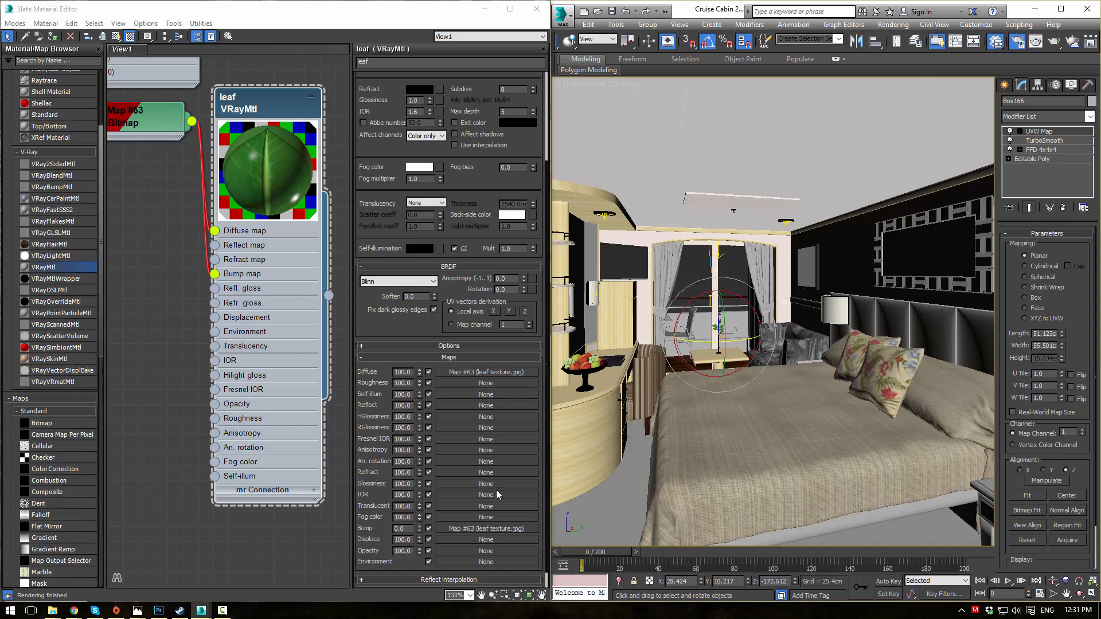
mouse_move(202, 612)
left_click(244, 568)
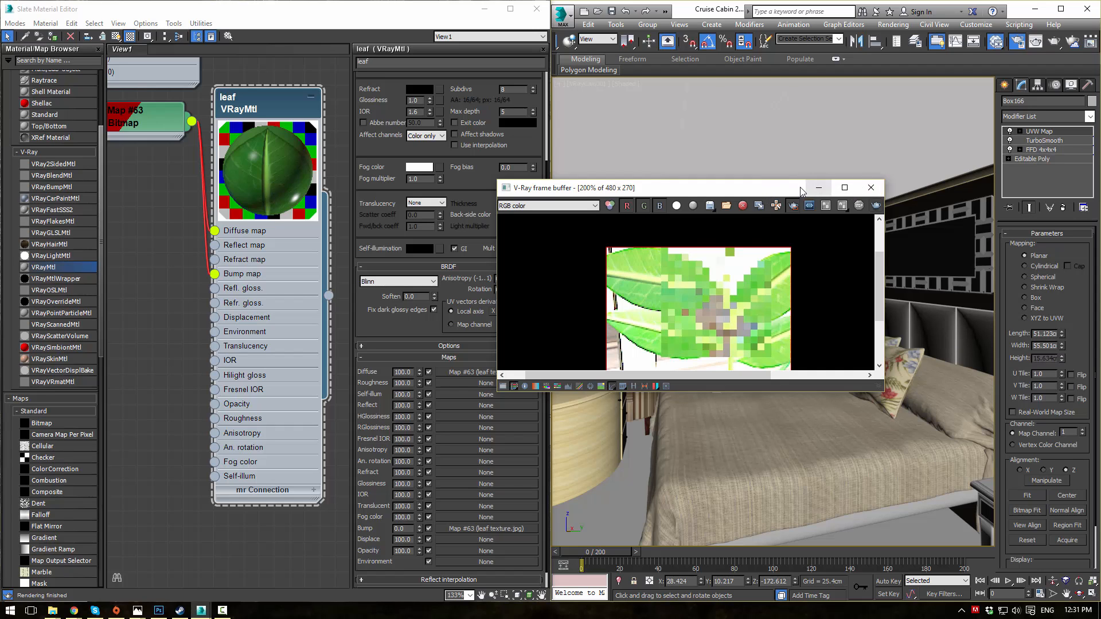
left_click_drag(768, 194, 326, 144)
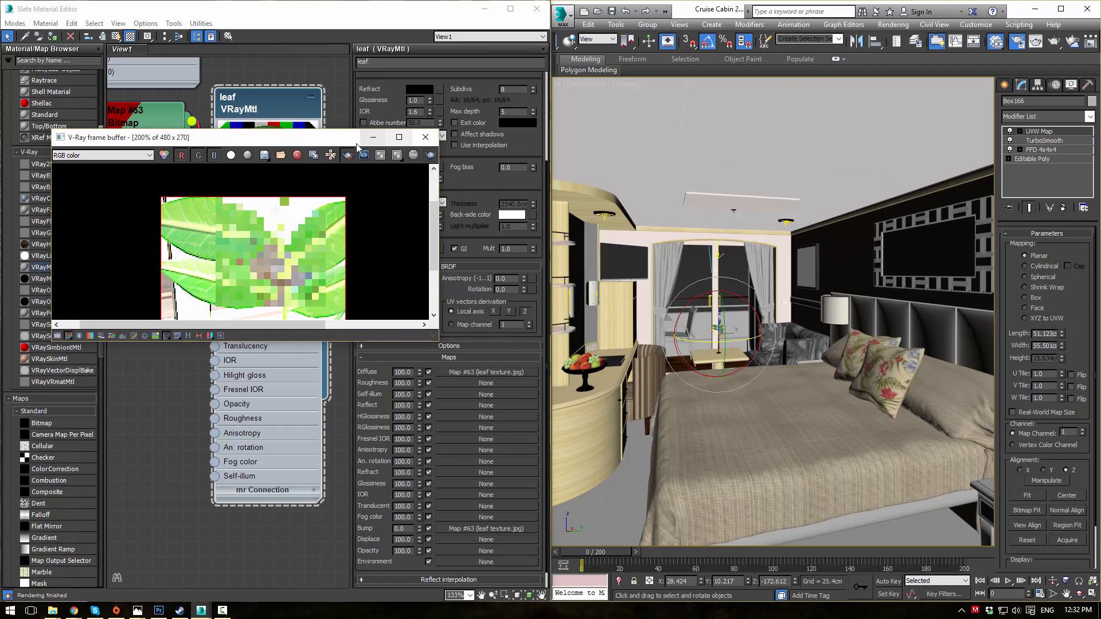
left_click(425, 137)
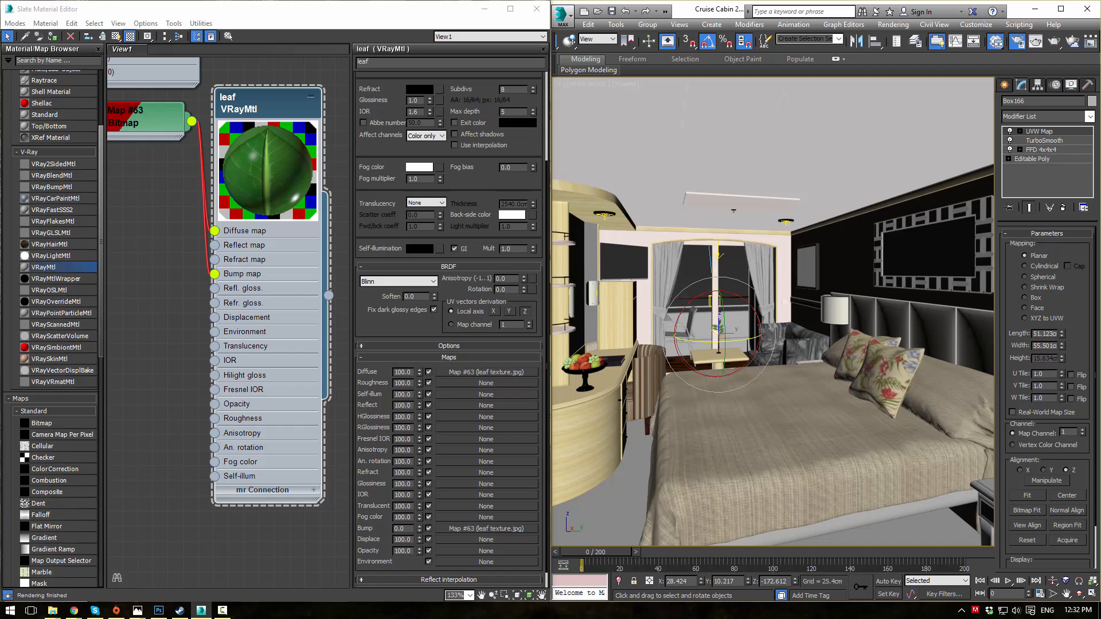
- Render the camera view, narrow the render region to the vase plant, and re-render it to inspect the leaves up close
key("shift+q")
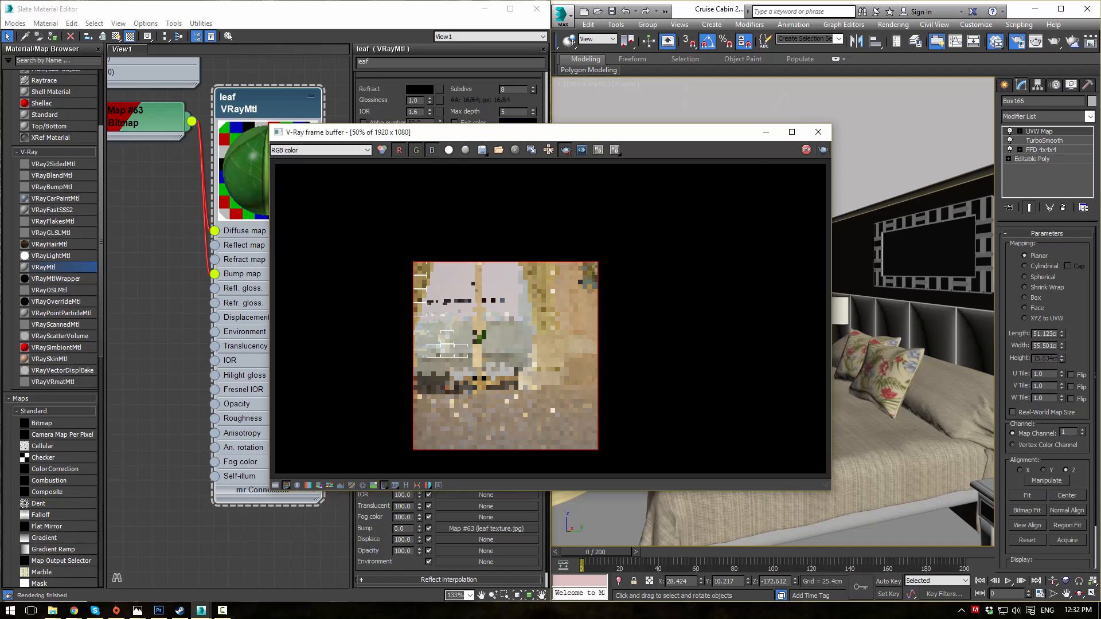
left_click_drag(459, 322, 502, 375)
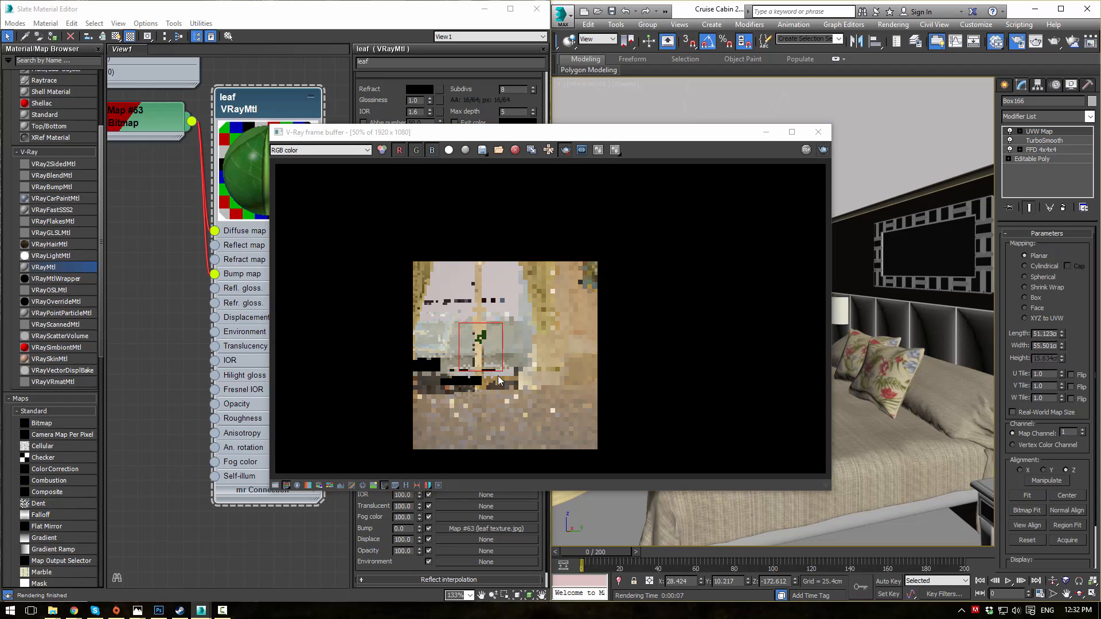
key("shift+q")
scroll(476, 362, "up", 2)
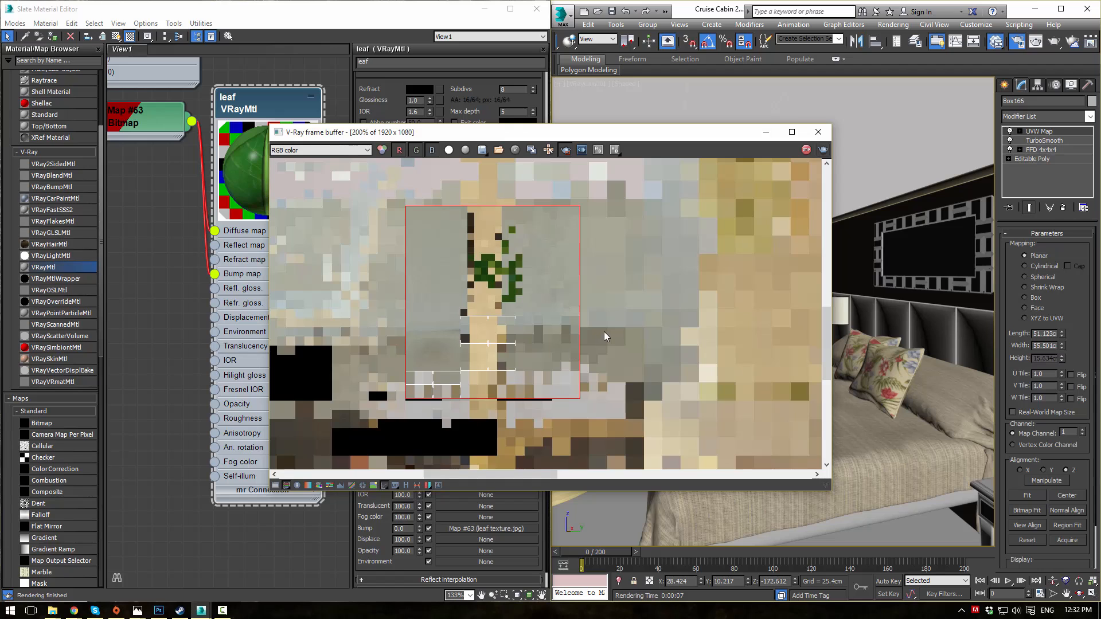
scroll(486, 249, "up", 2)
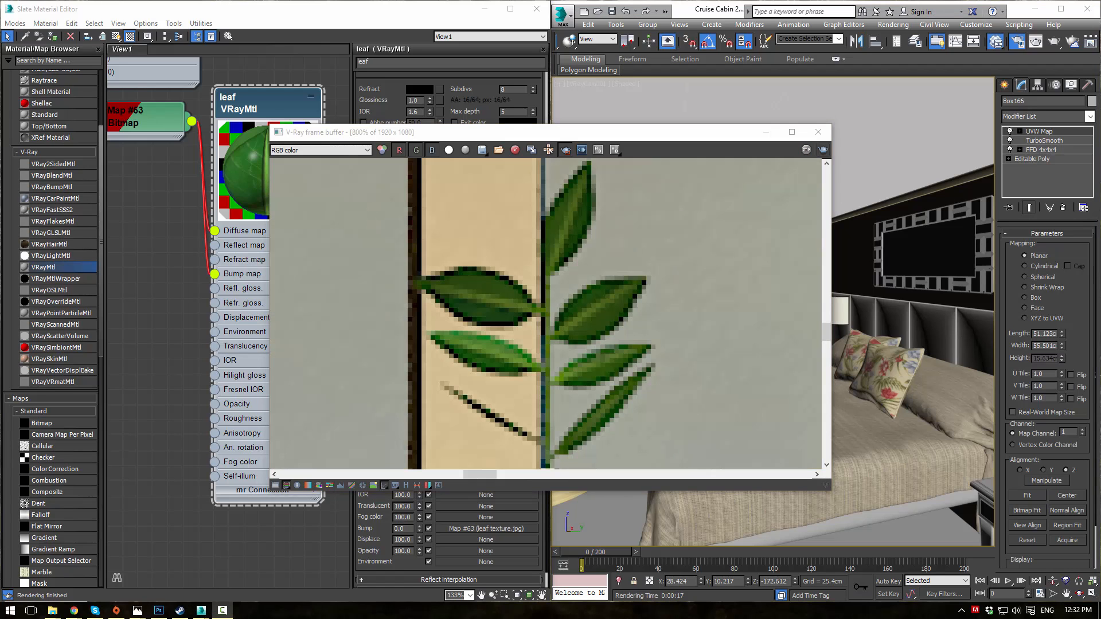
- Examine the vase plant's leaves in the frame buffer, both within the whole render region and up close
scroll(555, 338, "down", 5)
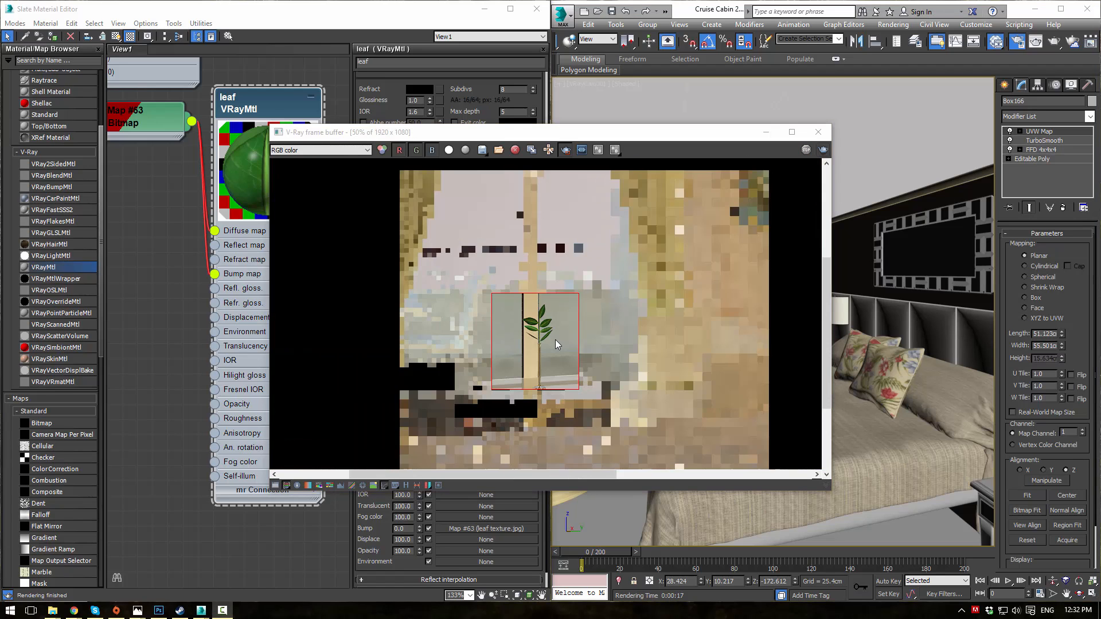
scroll(545, 344, "up", 5)
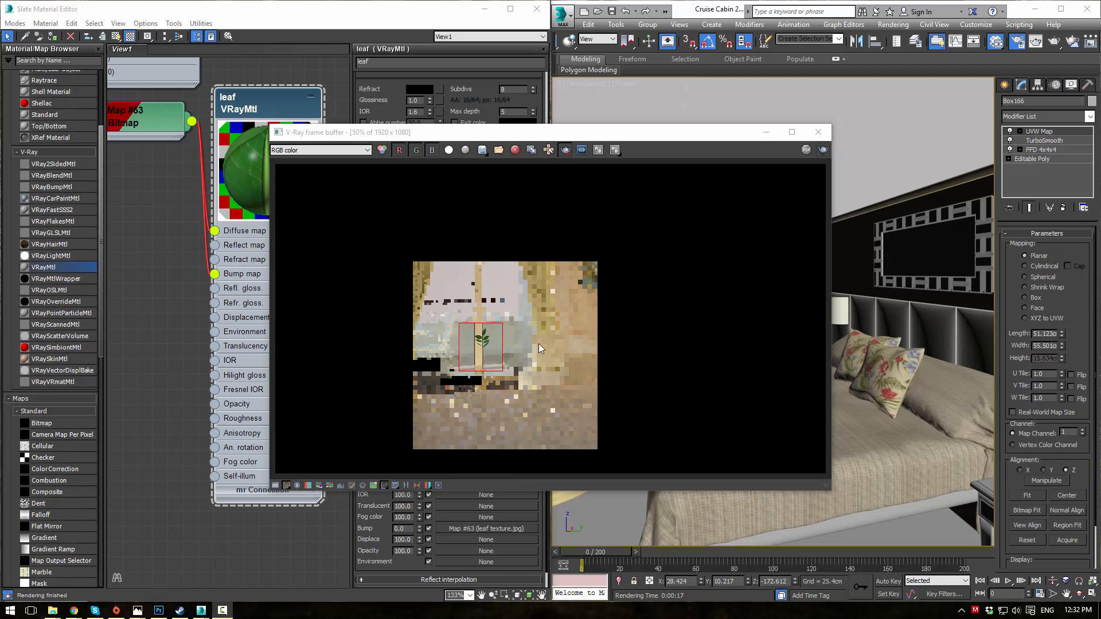
middle_click_drag(492, 218, 515, 333)
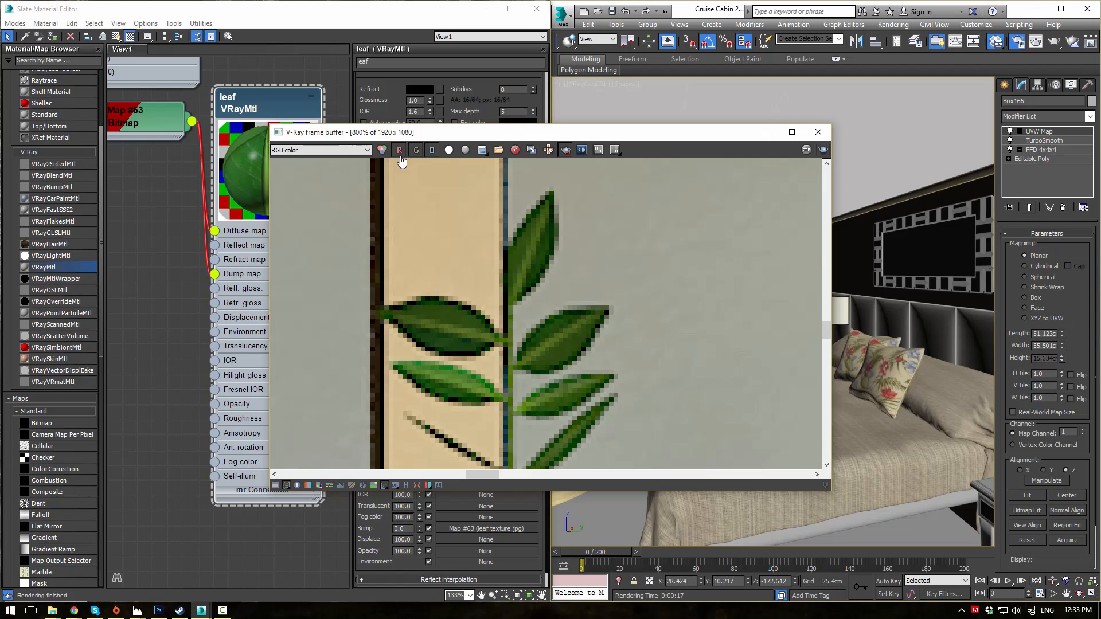
left_click_drag(534, 132, 471, 150)
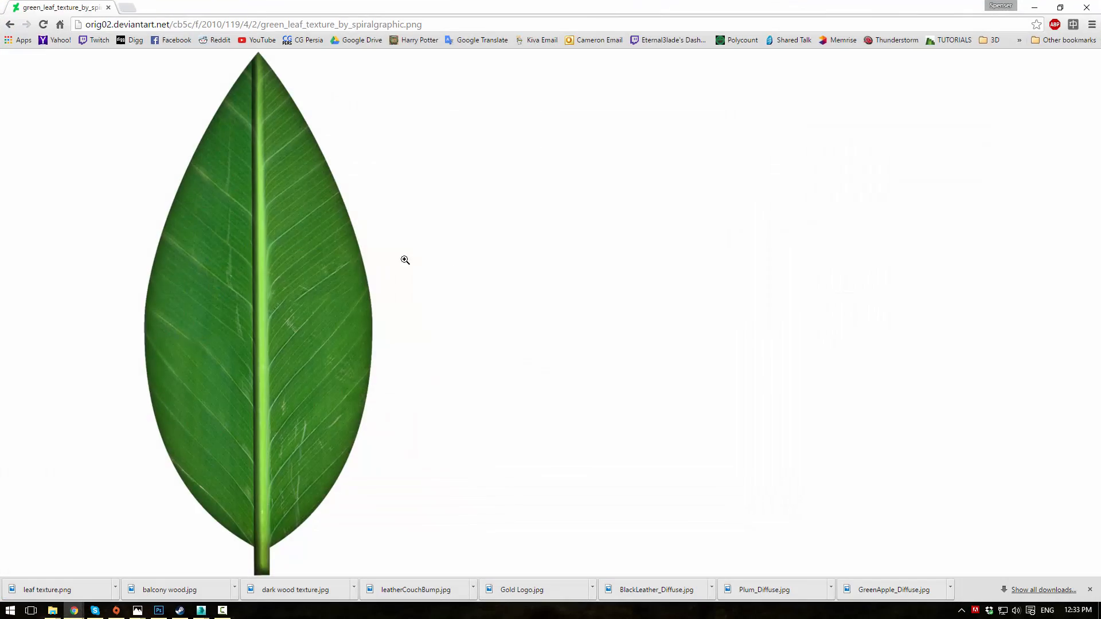
- Switch to the browser, return to the leaf texture image results, and view the bright green veined leaf image at full size
key("alt+Left")
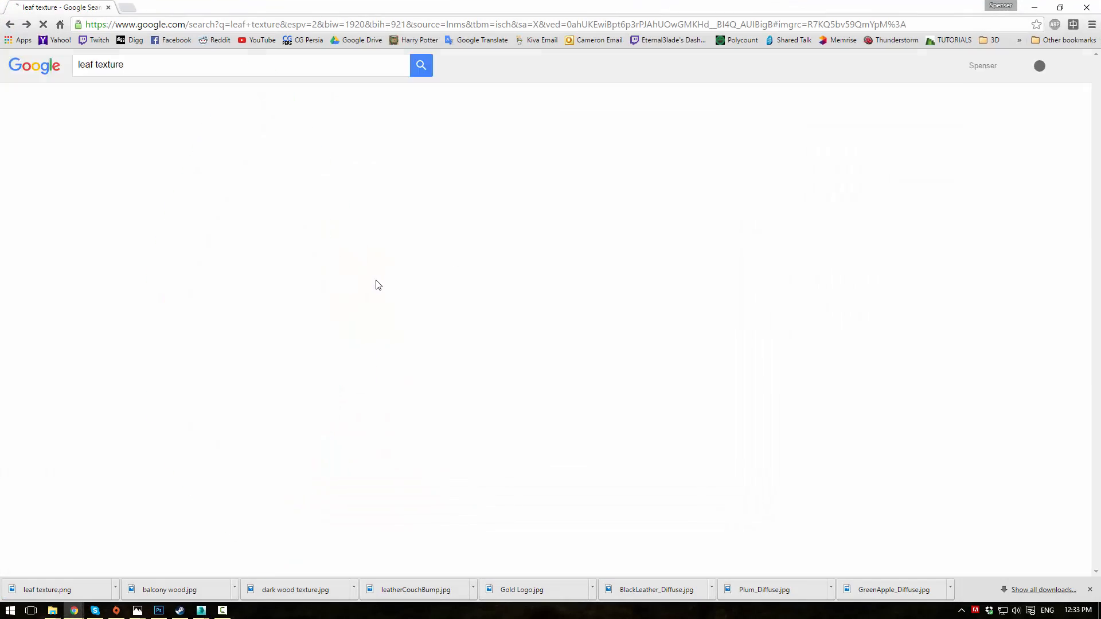
key("Escape")
scroll(423, 278, "up", 3)
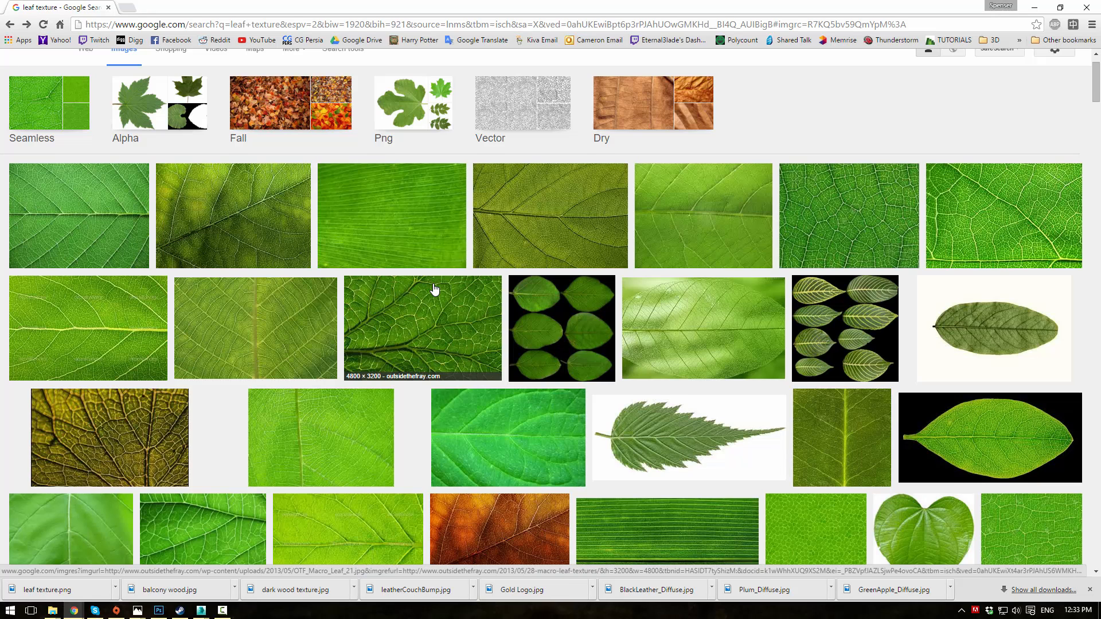
scroll(434, 286, "down", 1)
left_click(55, 279)
left_click(809, 307)
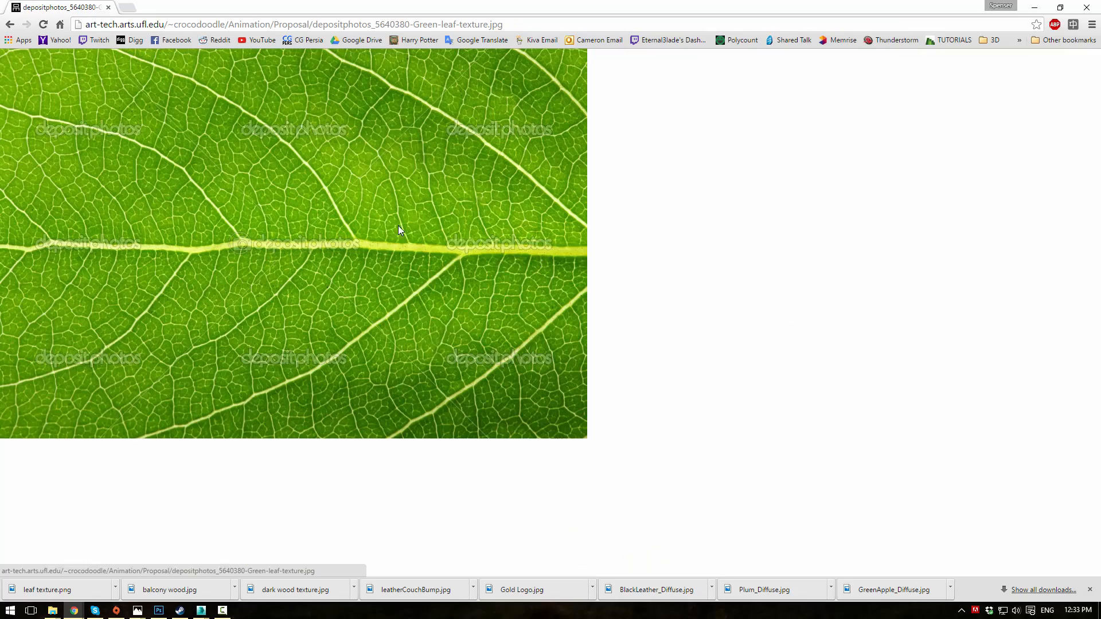
right_click(384, 222)
left_click(763, 265)
key("alt+Left")
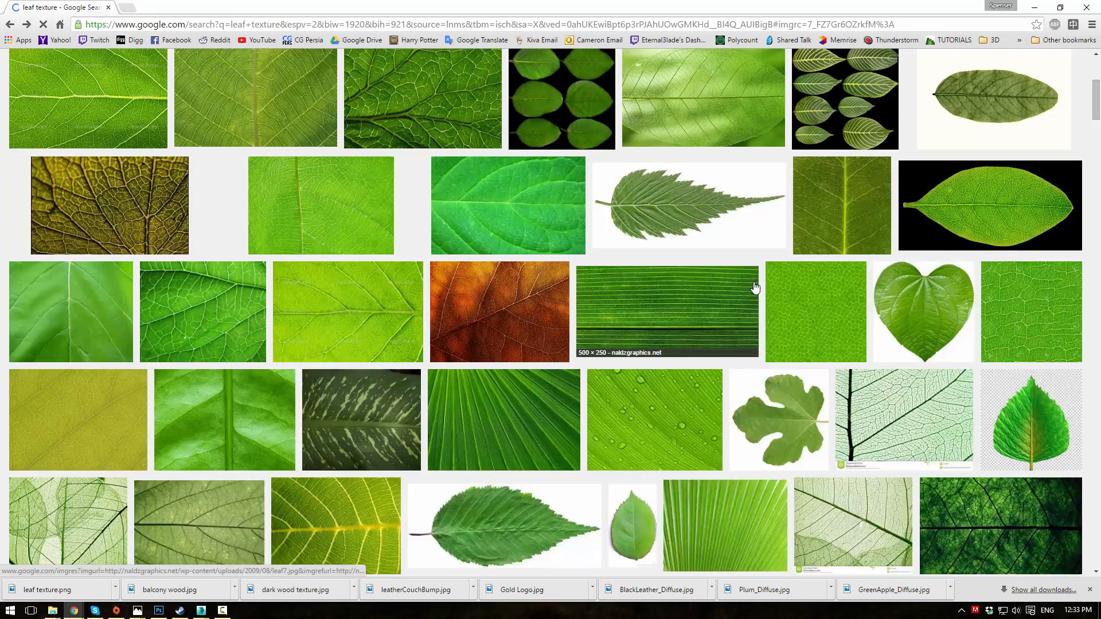
- Browse the leaf image results and download the full-size "Leaf Texture 03" picture
scroll(779, 264, "down", 4)
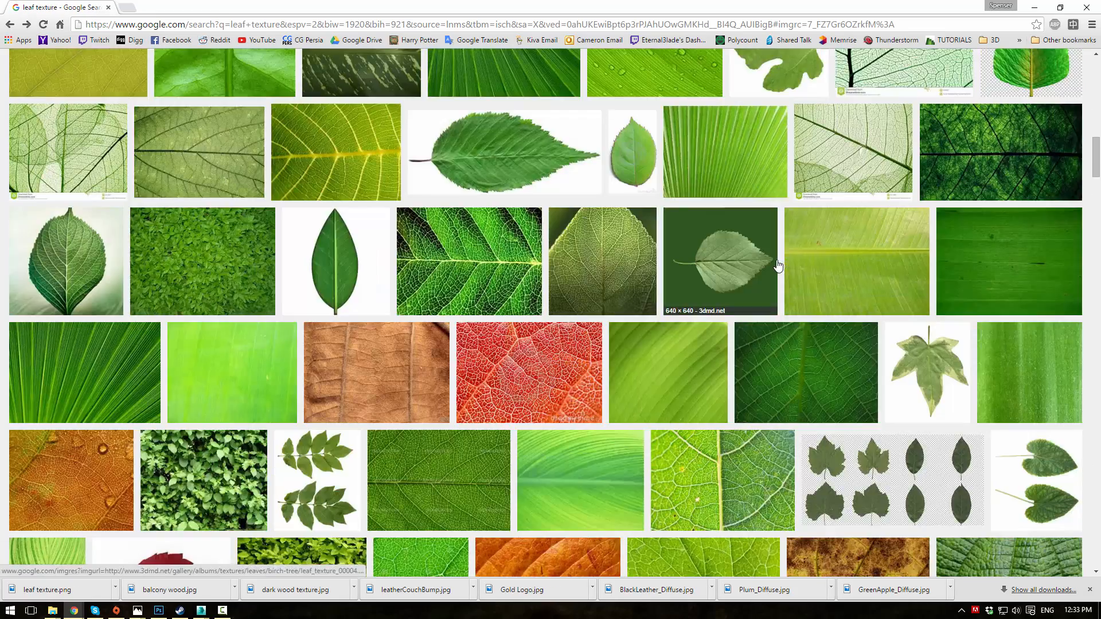
scroll(271, 242, "down", 4)
scroll(298, 258, "up", 7)
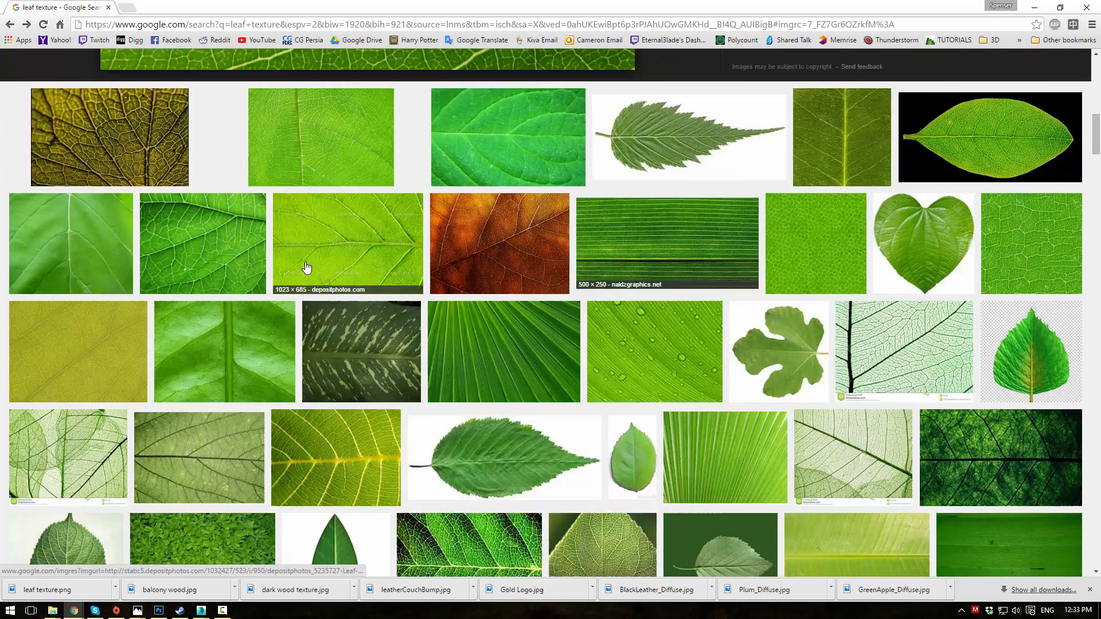
scroll(325, 270, "up", 2)
left_click(525, 325)
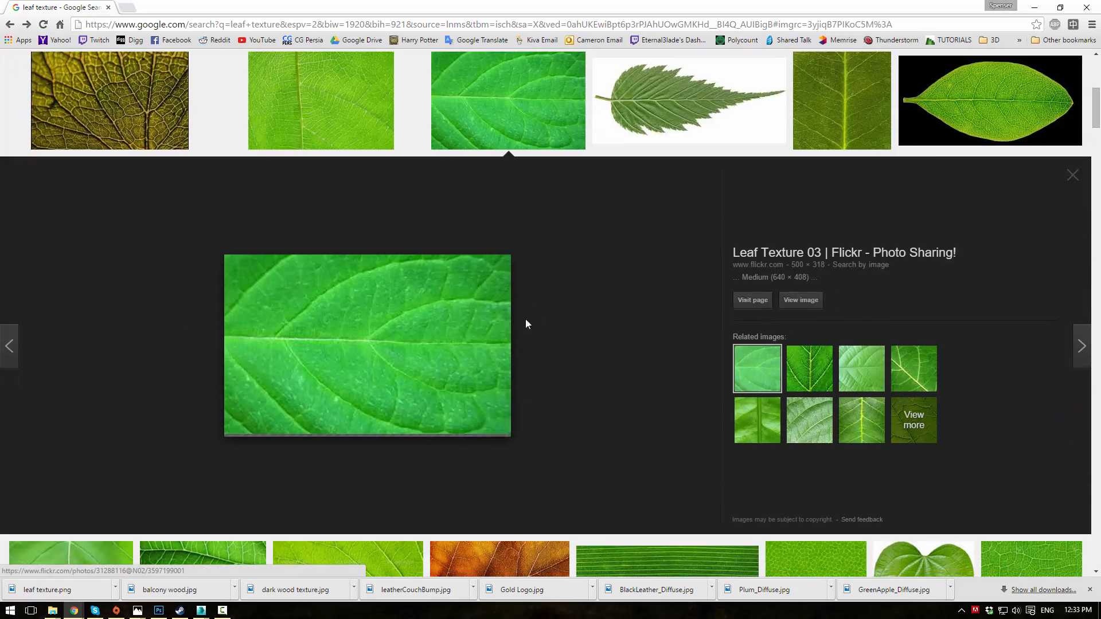
left_click(801, 300, "alt")
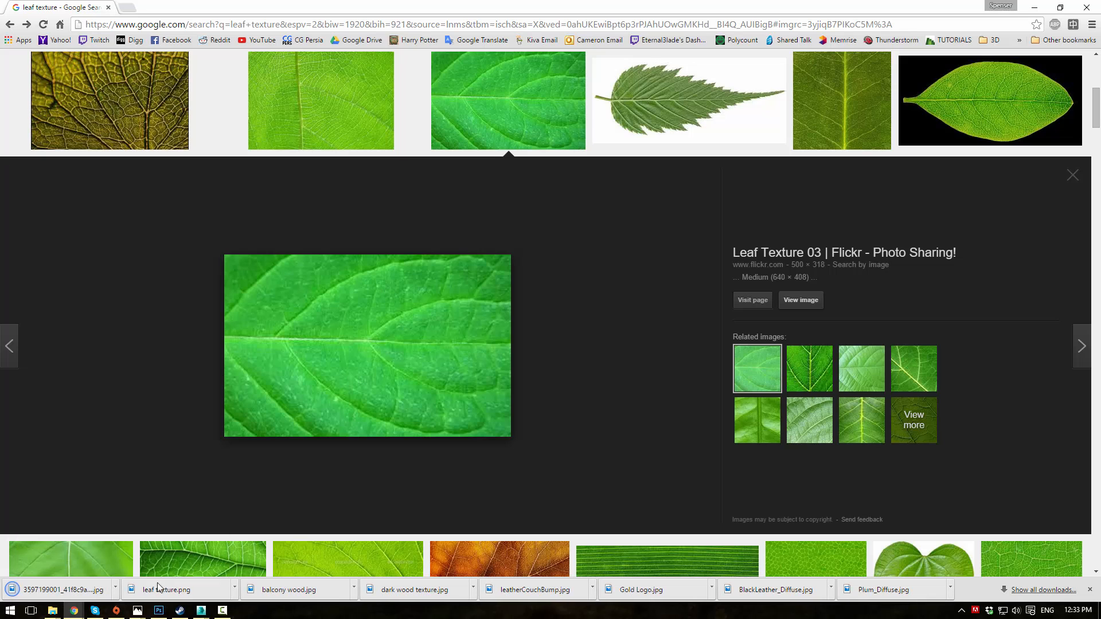
left_click(115, 588)
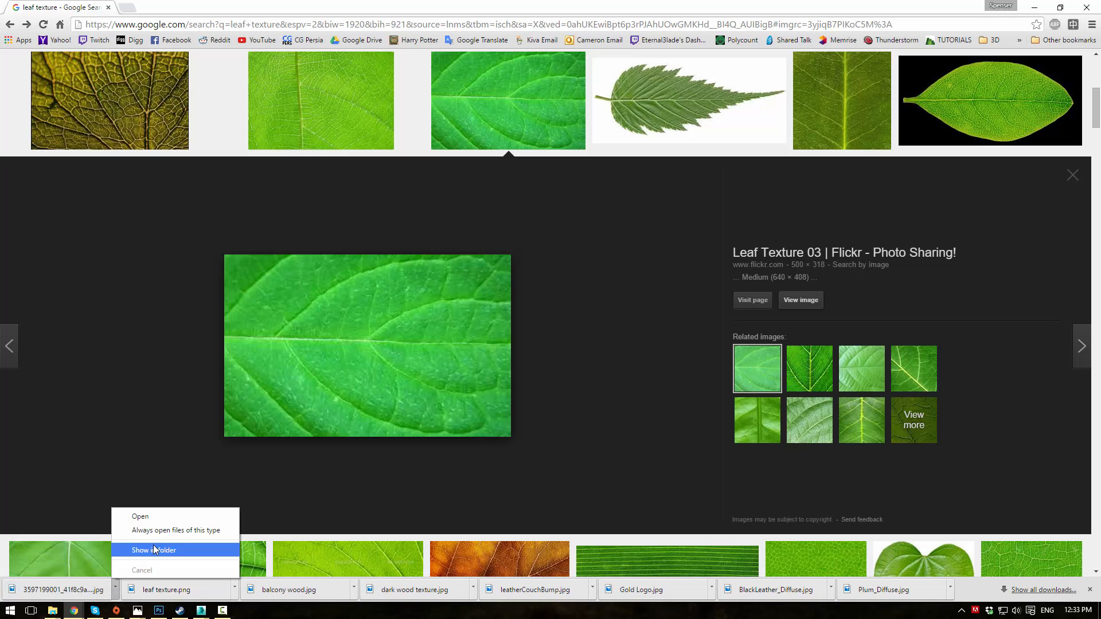
left_click(154, 550)
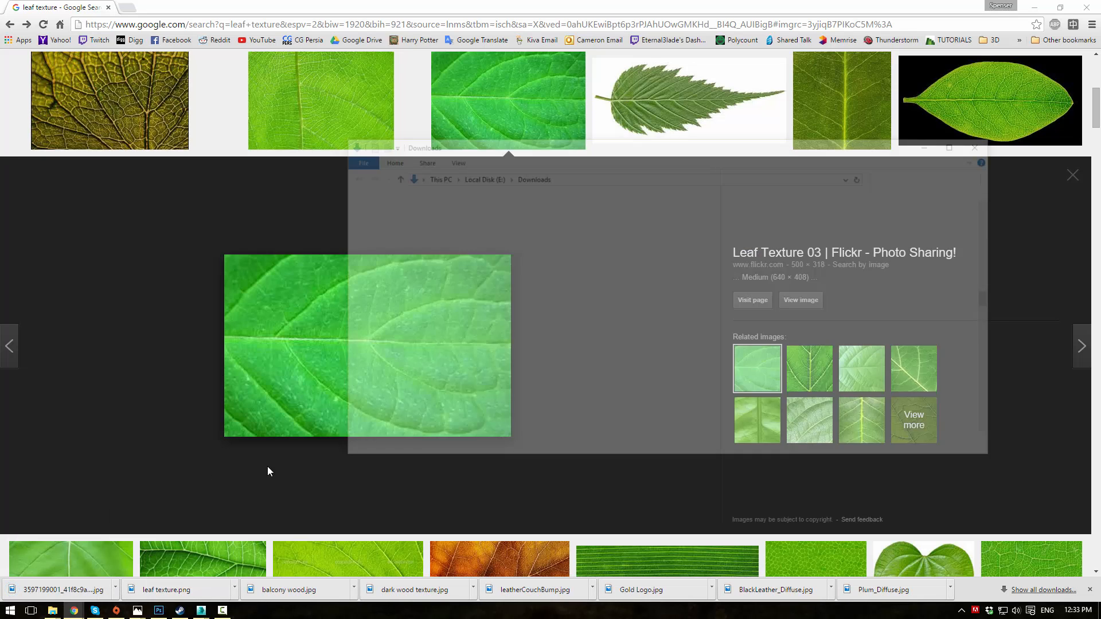
right_click(510, 445)
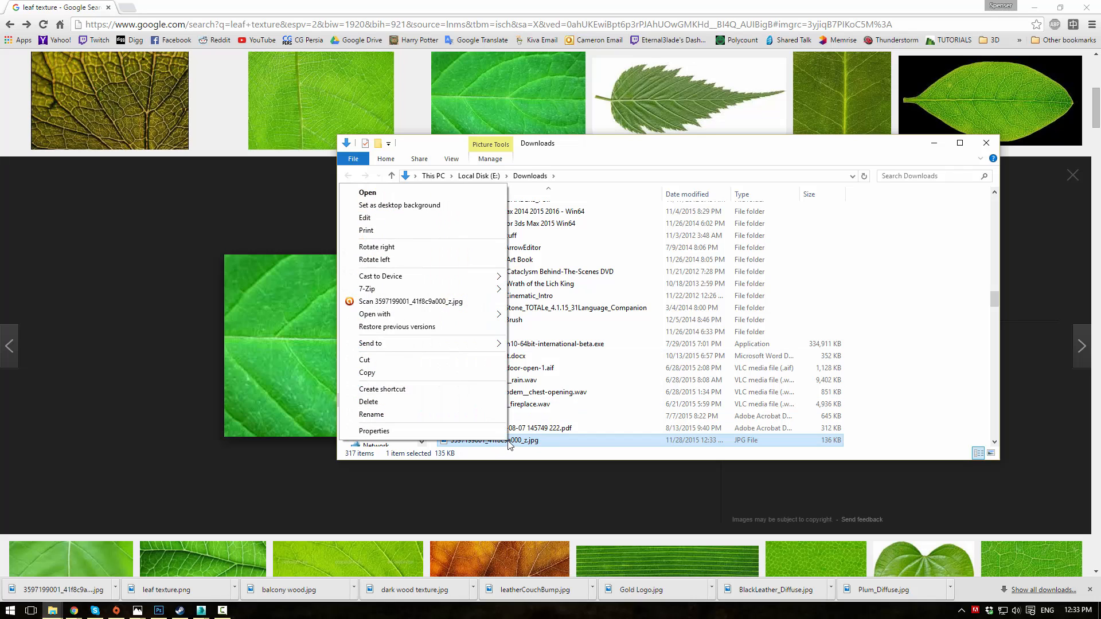
left_click(400, 373)
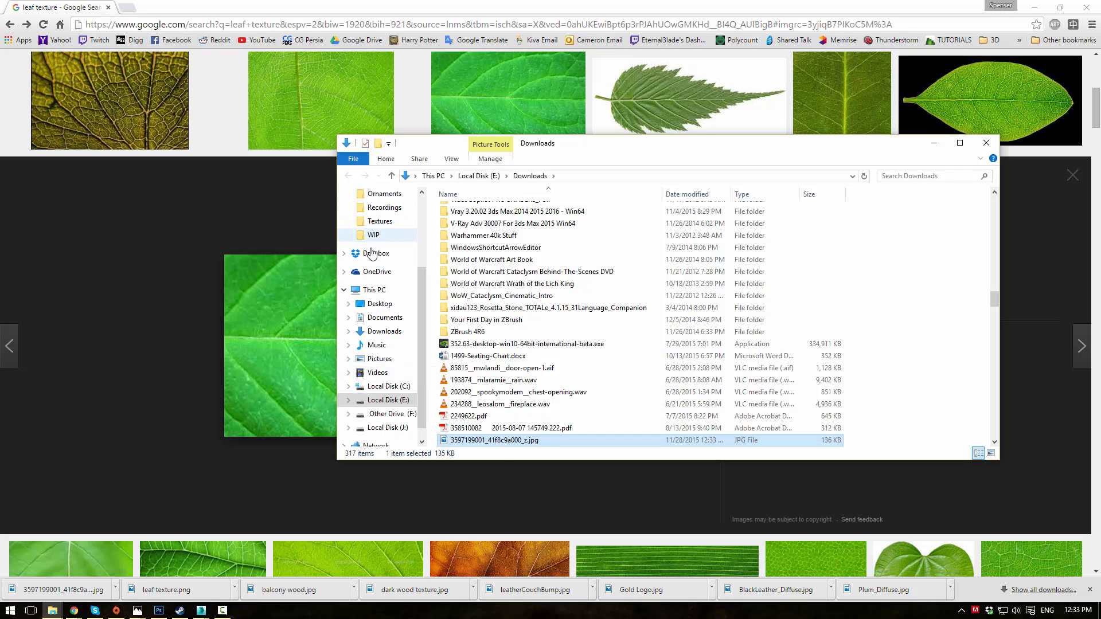
- Paste the leaf picture into the Cruise Cabin project's Textures folder and return to 3ds Max
scroll(392, 226, "up", 2)
left_click(392, 226)
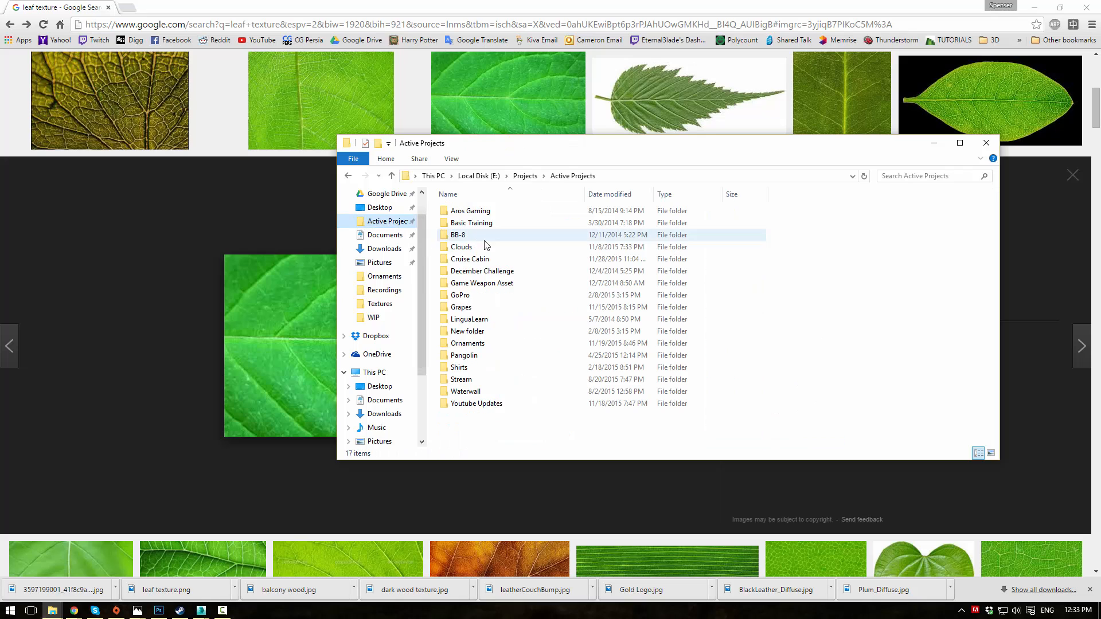
double_click(473, 258)
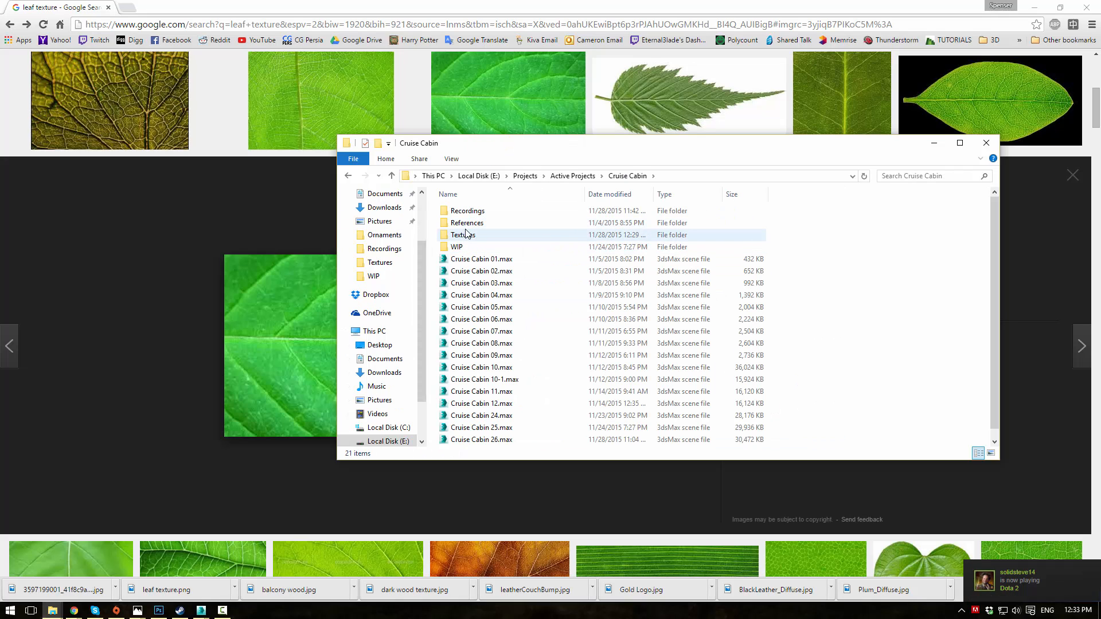
double_click(463, 236)
right_click(863, 437)
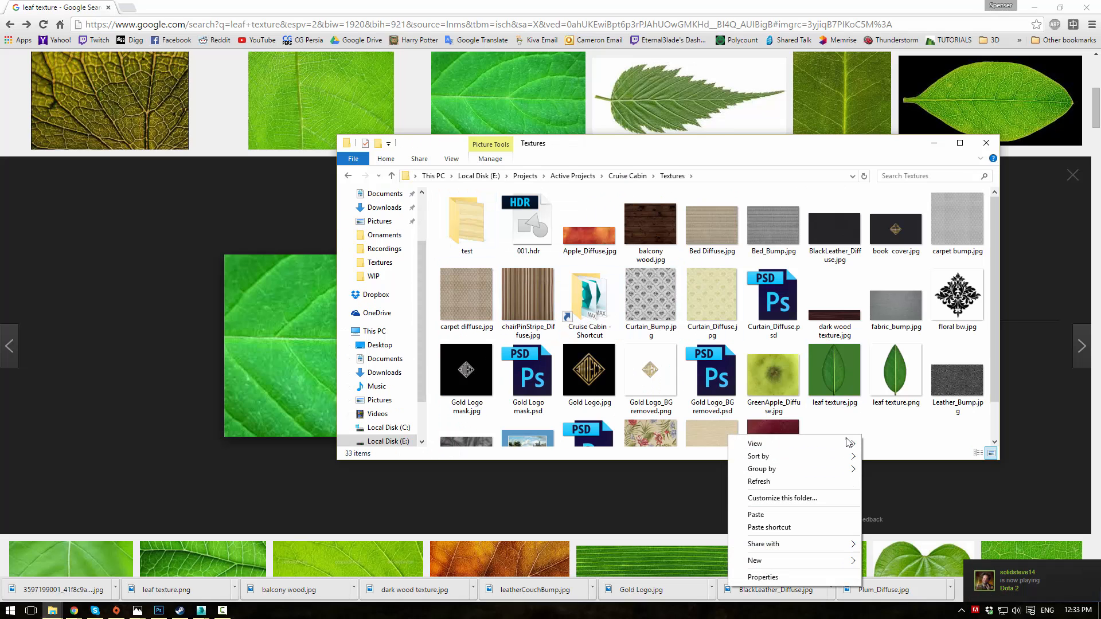
left_click(786, 516)
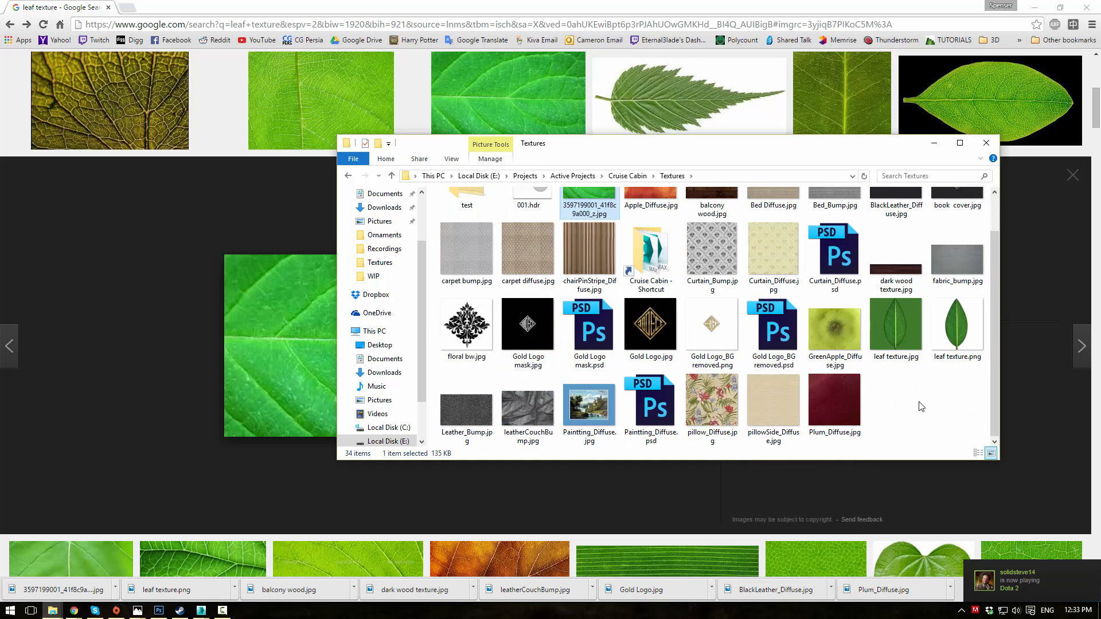
left_click(934, 143)
left_click(1036, 12)
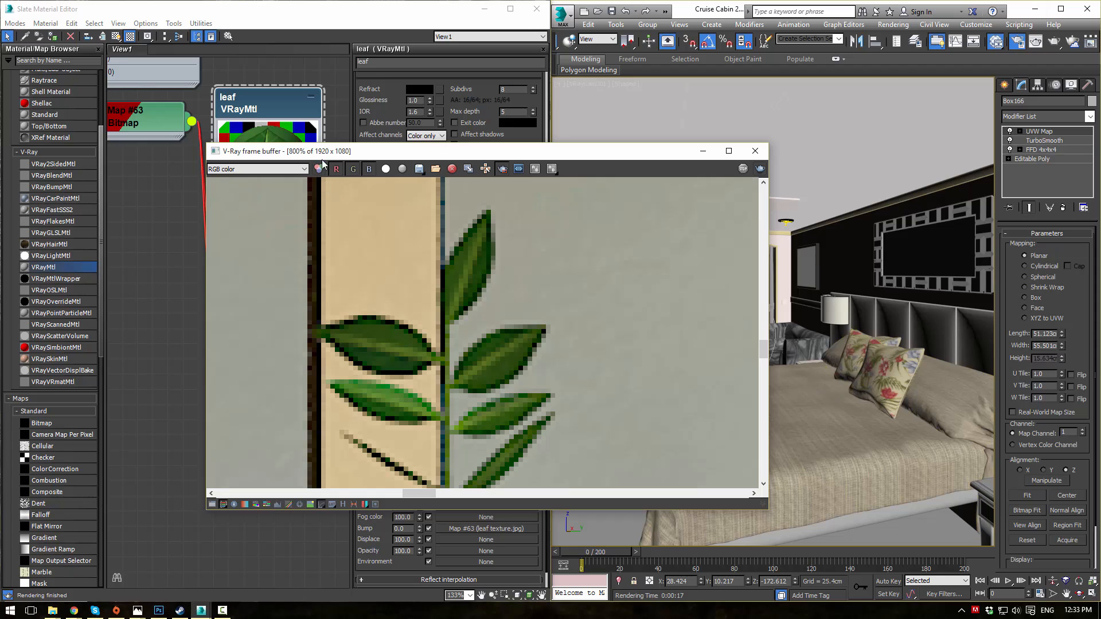
left_click_drag(334, 152, 573, 156)
double_click(148, 112)
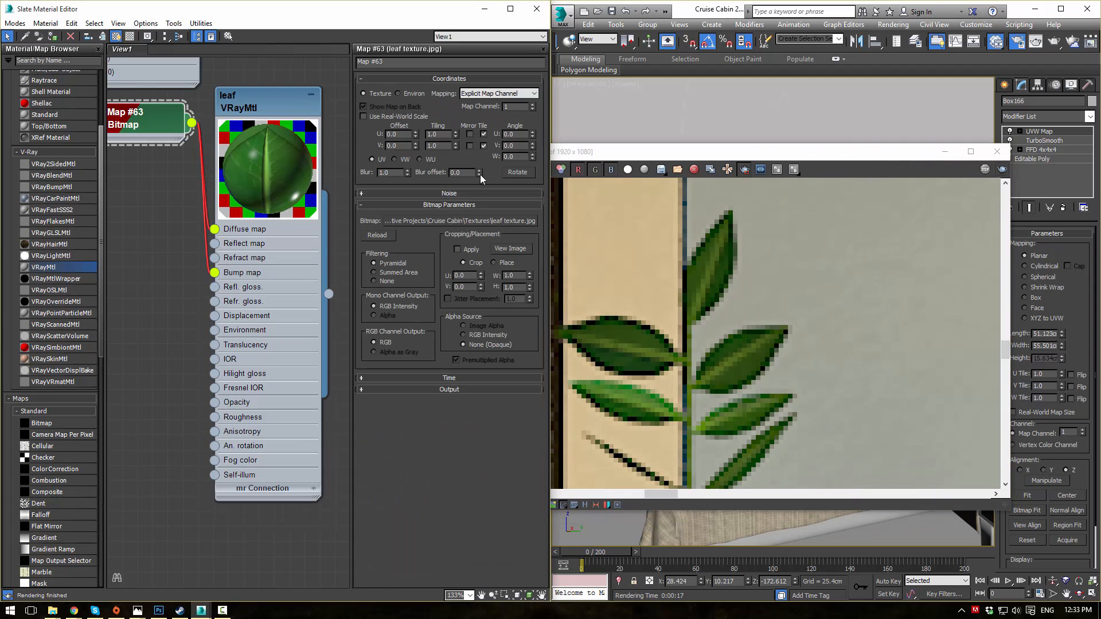
left_click(458, 221)
left_click(221, 125)
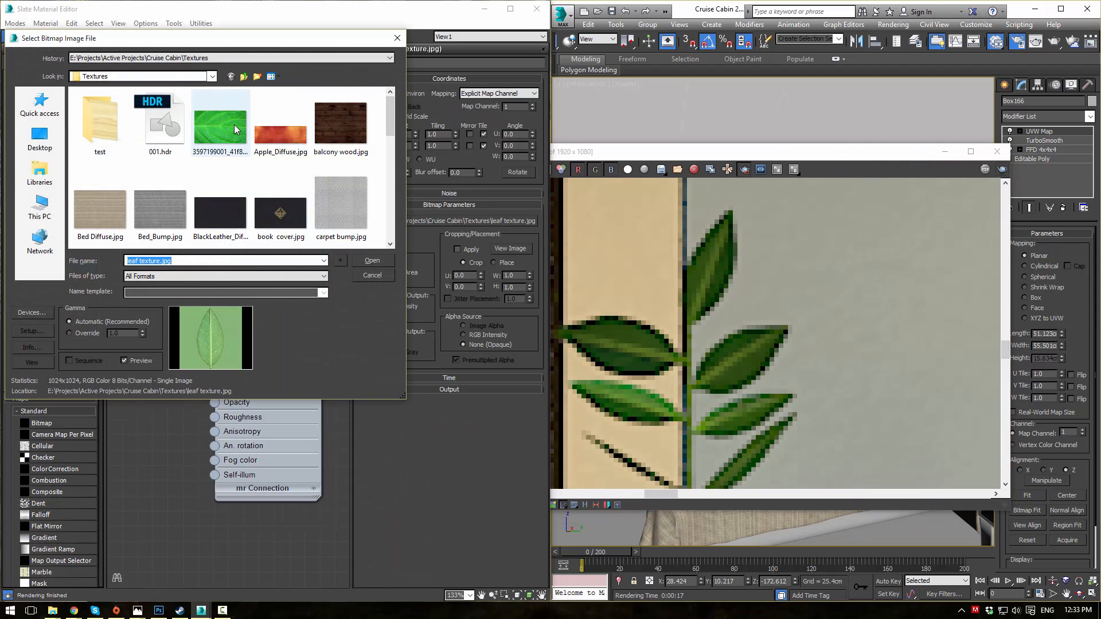
left_click(367, 260)
left_click_drag(881, 156, 441, 152)
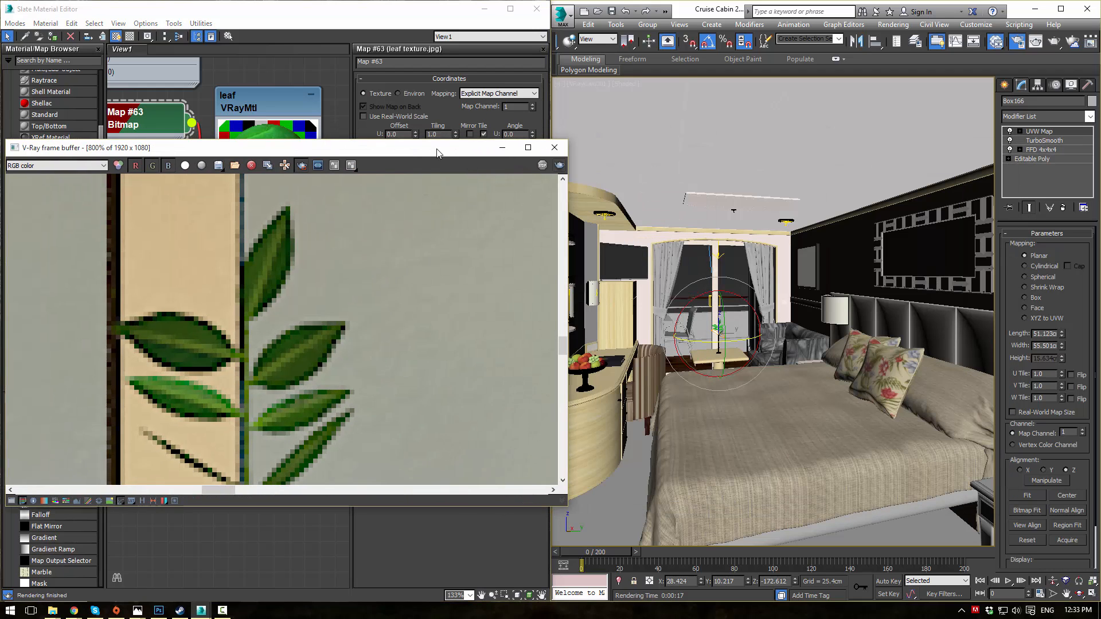
- Switch the viewport to perspective, frame the vase plant's leaves, and minimize the V-Ray frame buffer
left_click(682, 272)
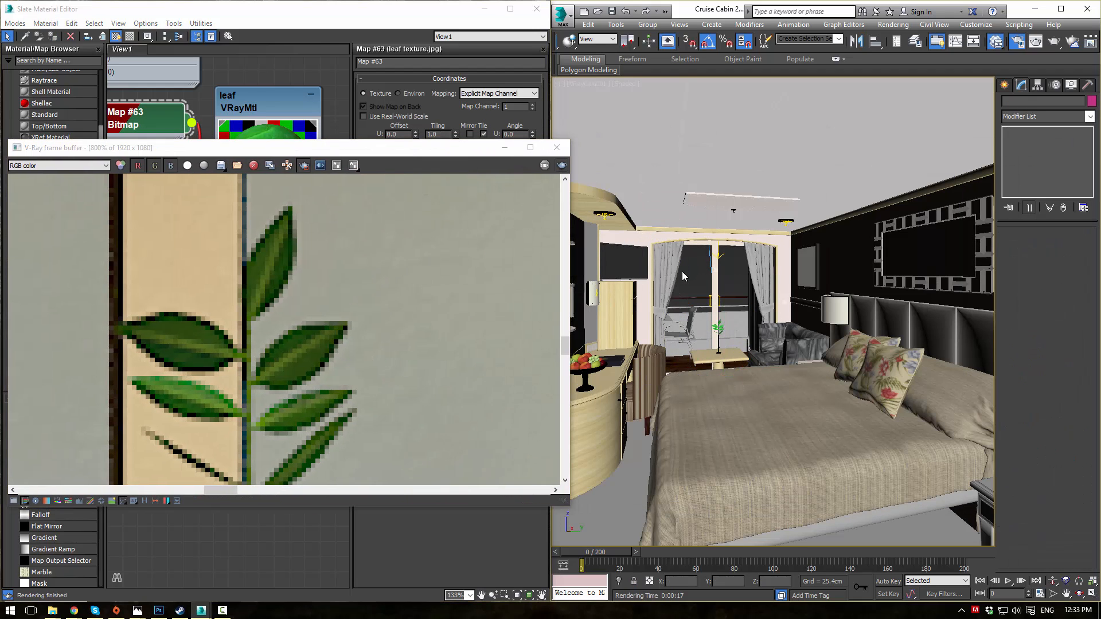
key("p")
key("z")
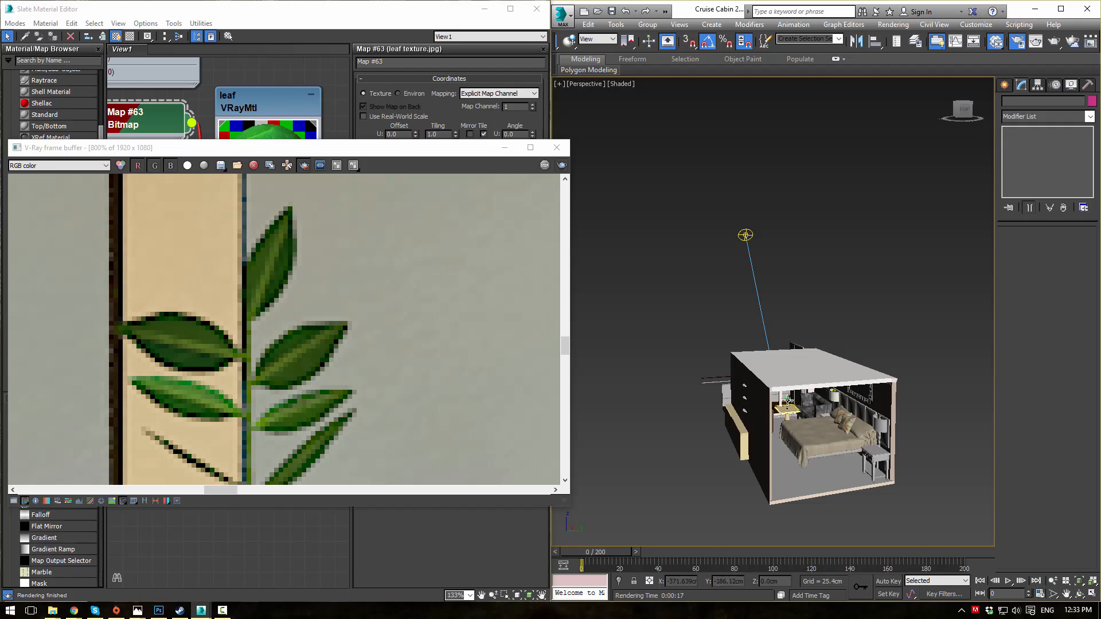
left_click(788, 402)
key("z")
scroll(837, 358, "down", 2)
middle_click_drag(759, 351, 826, 400)
left_click(506, 148)
mouse_move(701, 280)
middle_mouse_down("alt")
mouse_move(774, 301)
mouse_move(709, 270)
middle_mouse_up("alt")
- Select the upper-left leaf and open its UVW Map modifier's parameters
left_click(735, 293)
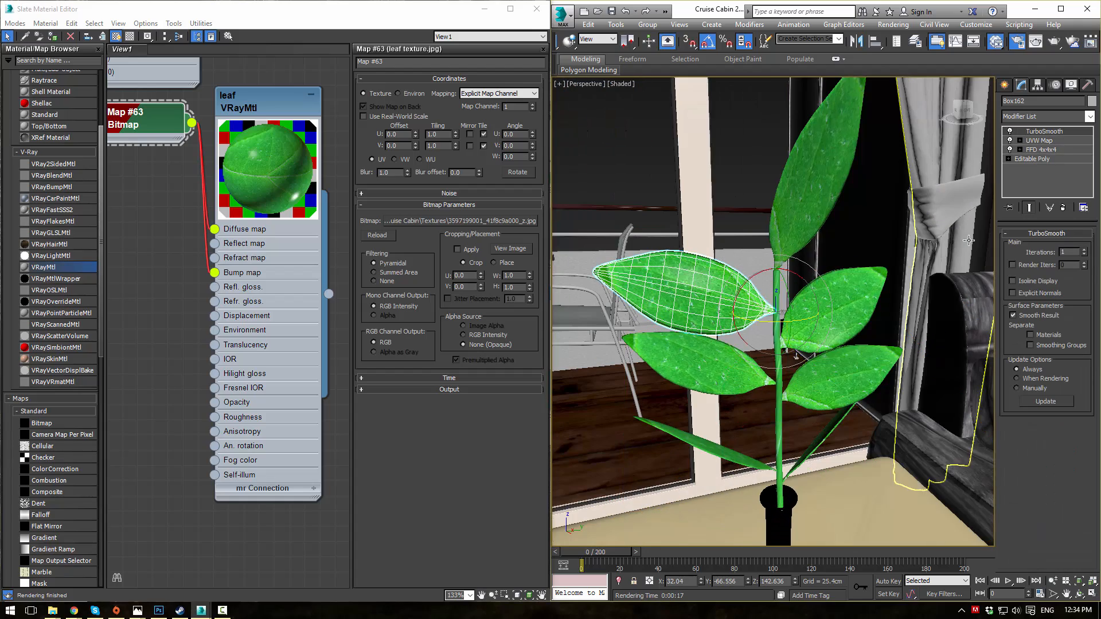
scroll(974, 221, "up", 2)
left_click(1036, 142)
middle_click_drag(805, 240, 909, 218)
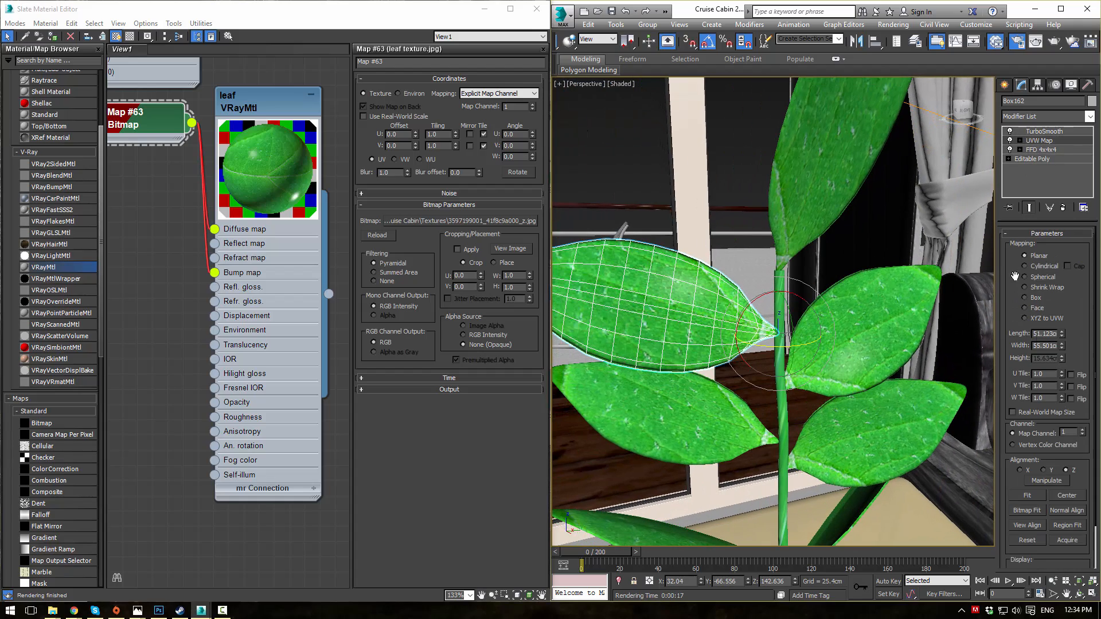
- Try a smaller length and width for the upper-left leaf's planar mapping and undo the changes
left_click_drag(1061, 335, 1058, 375)
key("ctrl+z")
key("ctrl+z")
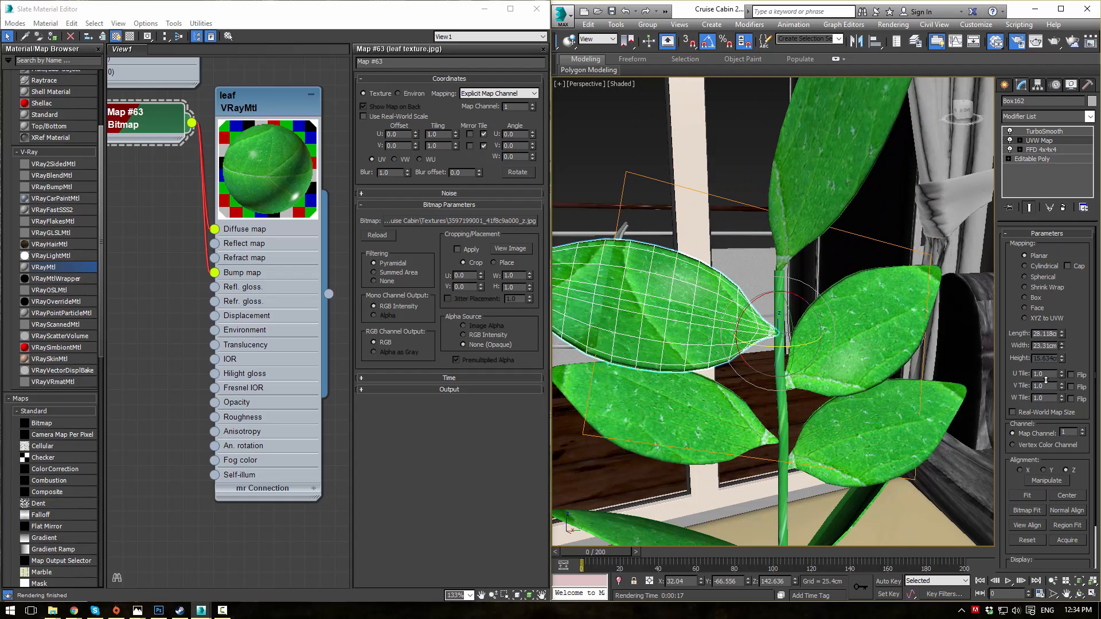
- Set the upper-left leaf's UVW mapping type to Box and deselect the leaf
left_click(1025, 298)
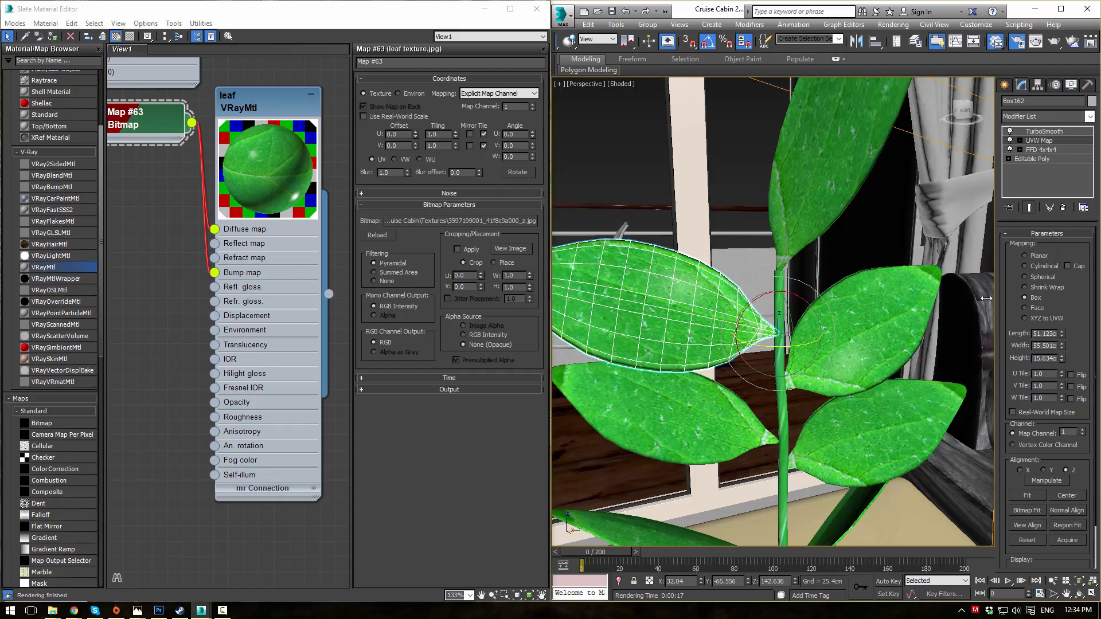
middle_click_drag(740, 247, 659, 207, "alt")
left_click(653, 201)
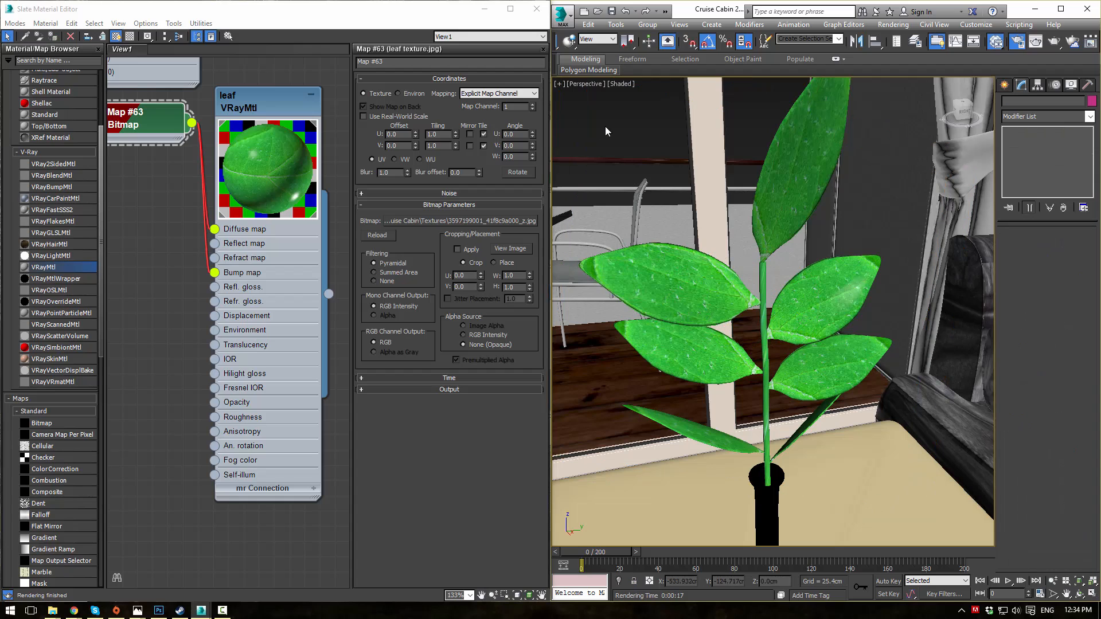
- Try rotating the Box mapping gizmo on the upper-left leaf and undo the rotations
left_click(703, 289)
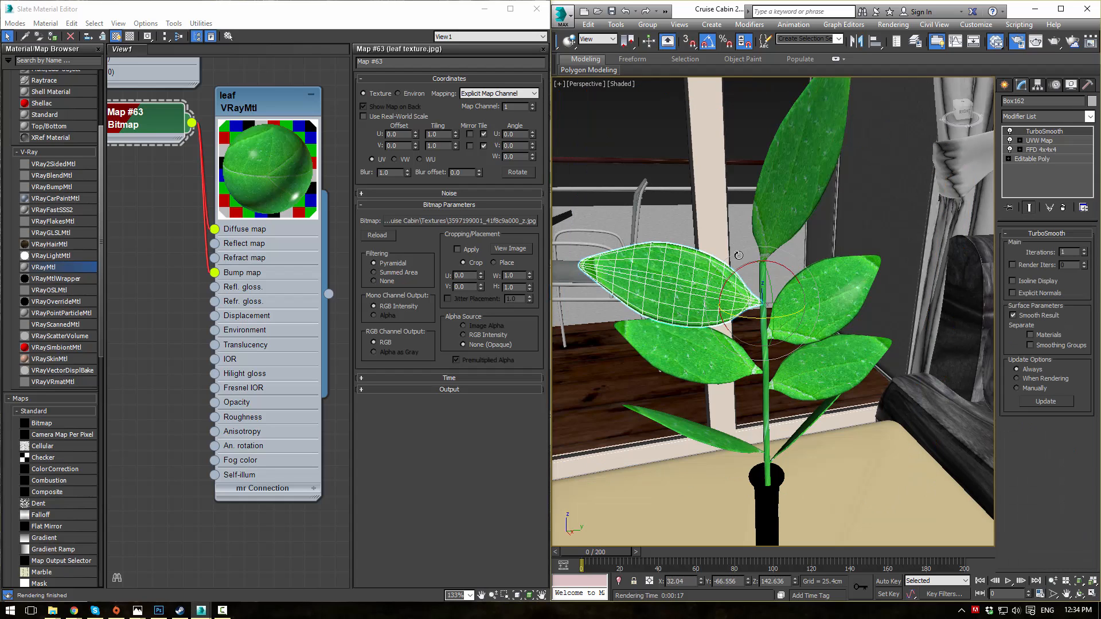
left_click(1019, 141)
left_click(1032, 150)
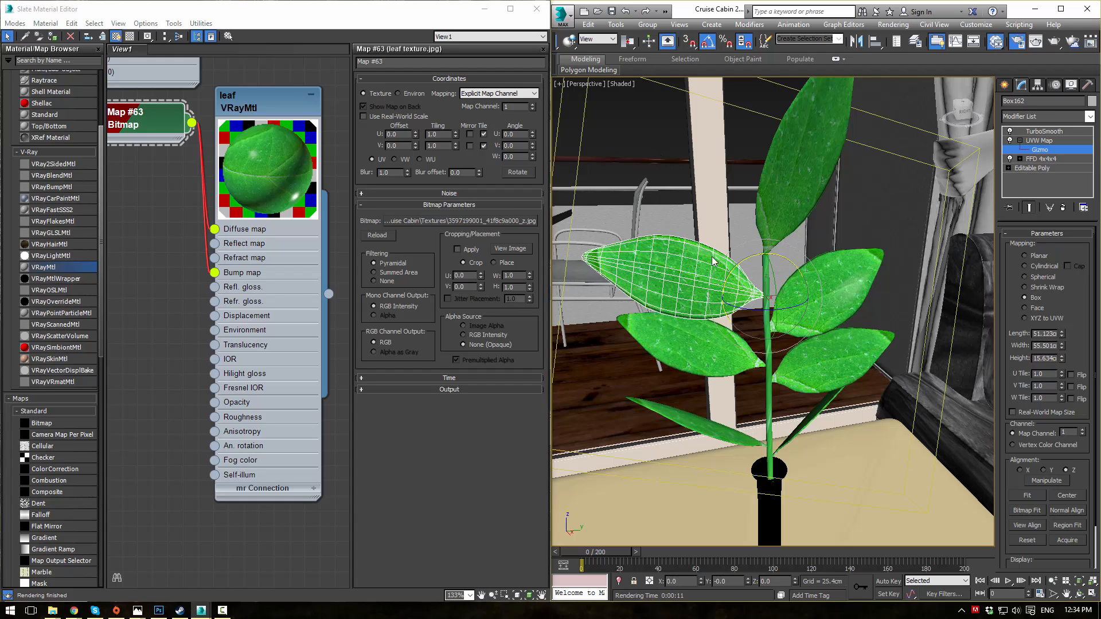
mouse_move(745, 265)
left_mouse_down()
mouse_move(671, 255)
mouse_move(648, 276)
mouse_move(699, 381)
mouse_move(738, 257)
left_mouse_up()
left_click_drag(743, 320, 706, 311)
key("ctrl+z")
key("ctrl+z")
key("ctrl+z")
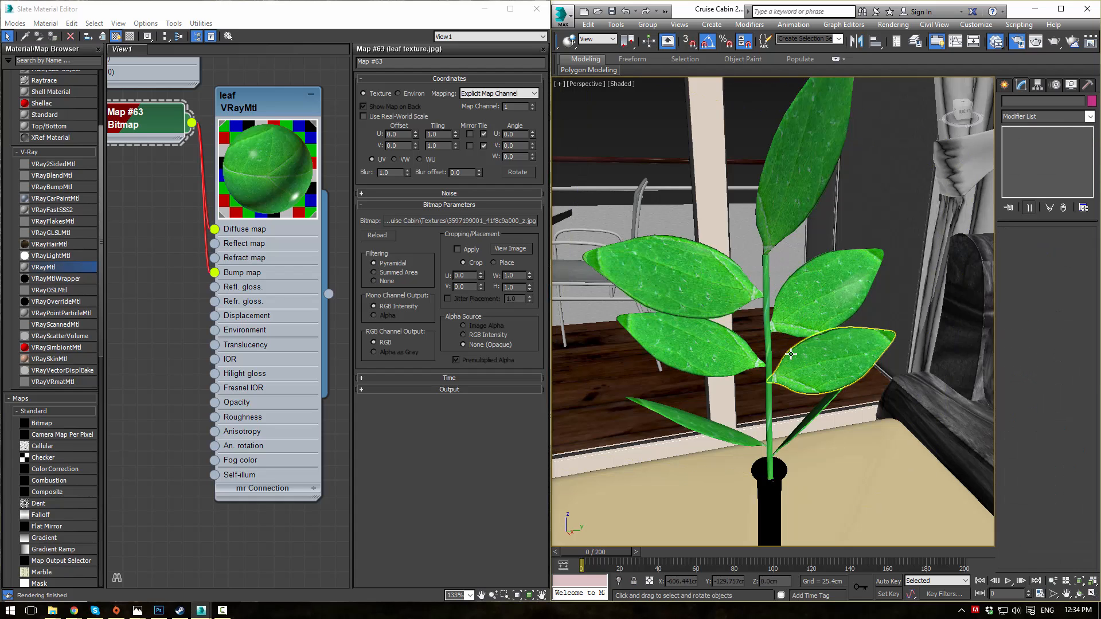
scroll(814, 361, "down", 4)
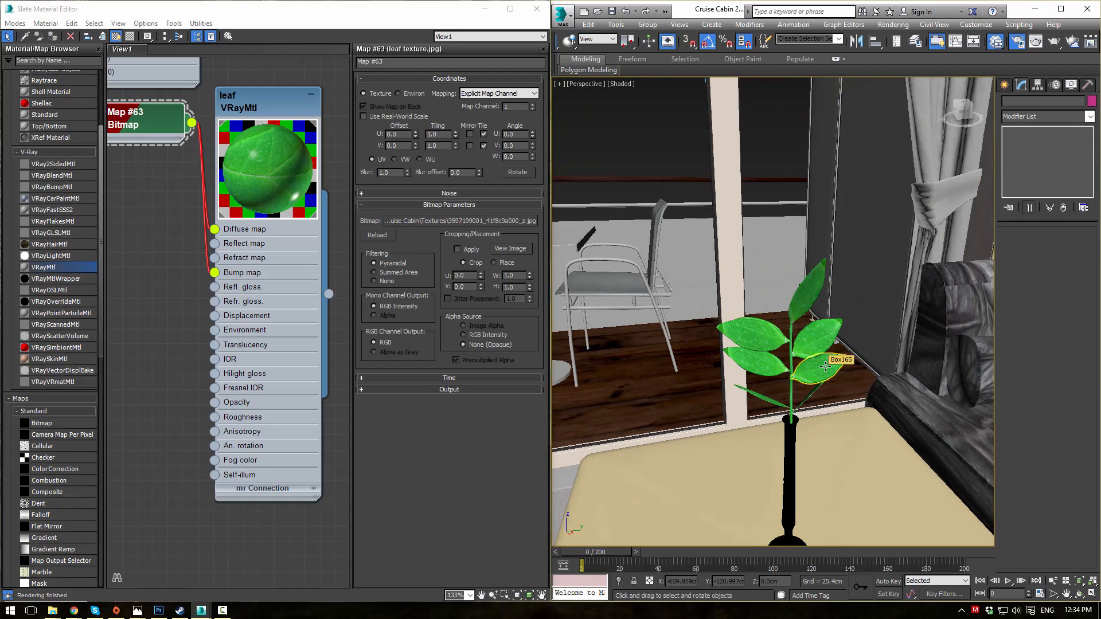
- Test-render the vase plant's region in the camera view and move the frame buffer clear of the material parameters
scroll(826, 370, "down", 2)
scroll(826, 380, "up", 4)
mouse_move(825, 381)
middle_mouse_down("alt")
mouse_move(809, 362)
mouse_move(807, 370)
middle_mouse_up("alt")
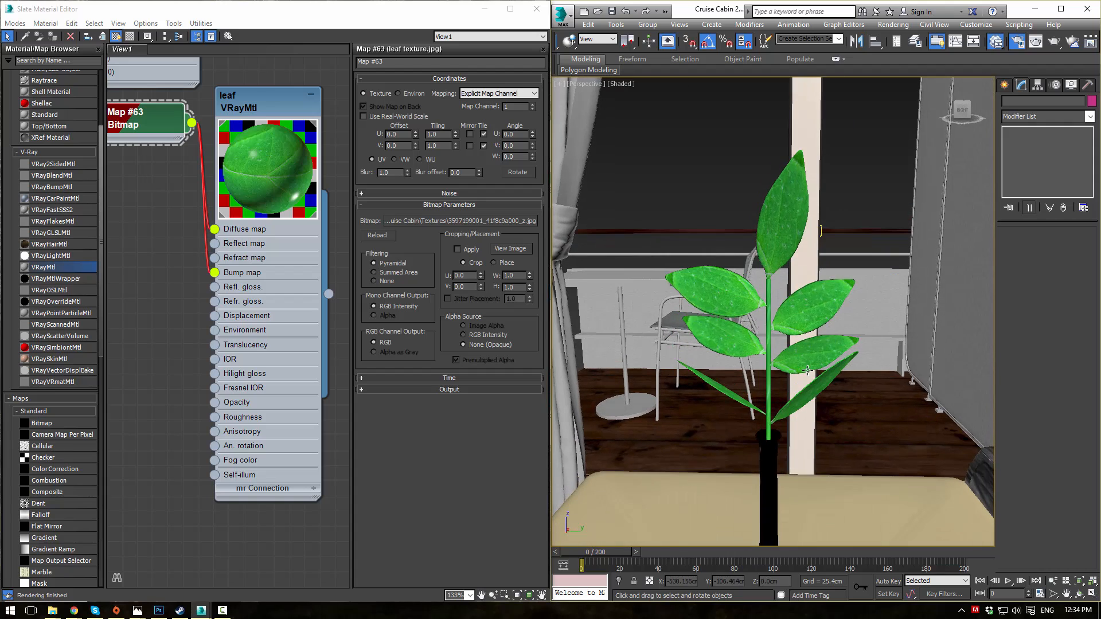
scroll(803, 366, "down", 8)
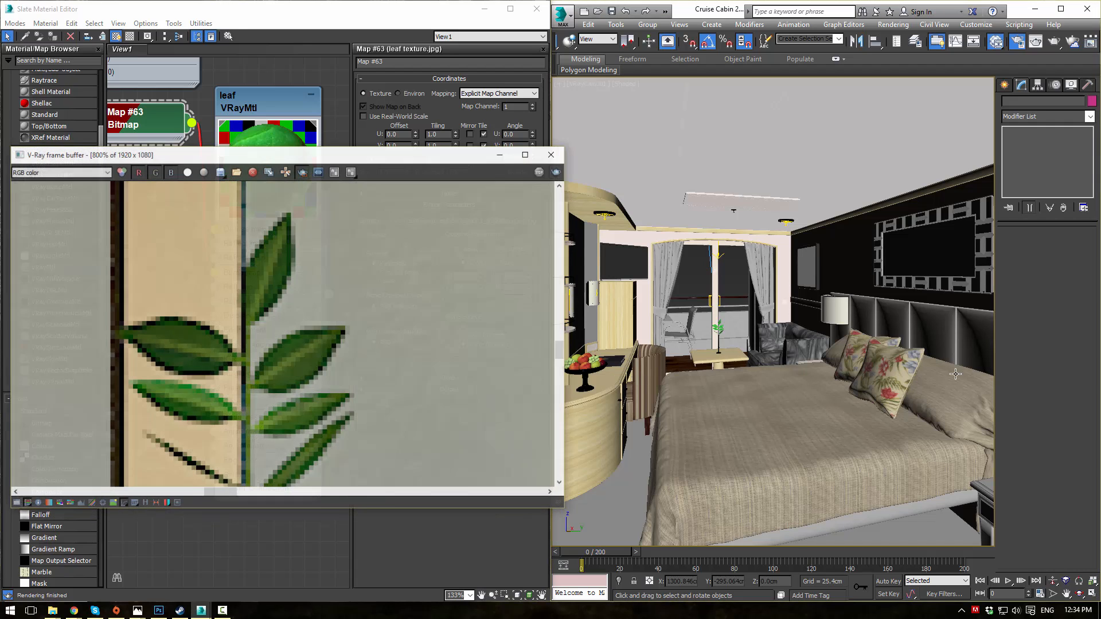
left_click_drag(456, 154, 475, 156)
scroll(484, 286, "down", 4)
scroll(484, 285, "up", 2)
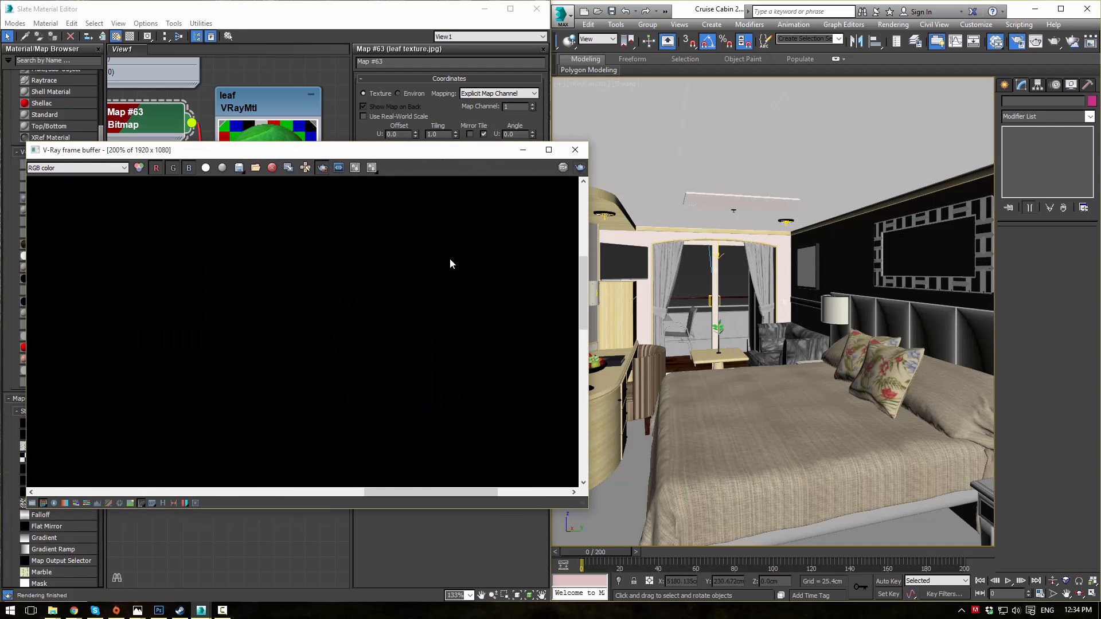
scroll(269, 318, "down", 4)
scroll(263, 352, "up", 2)
scroll(263, 353, "up", 2)
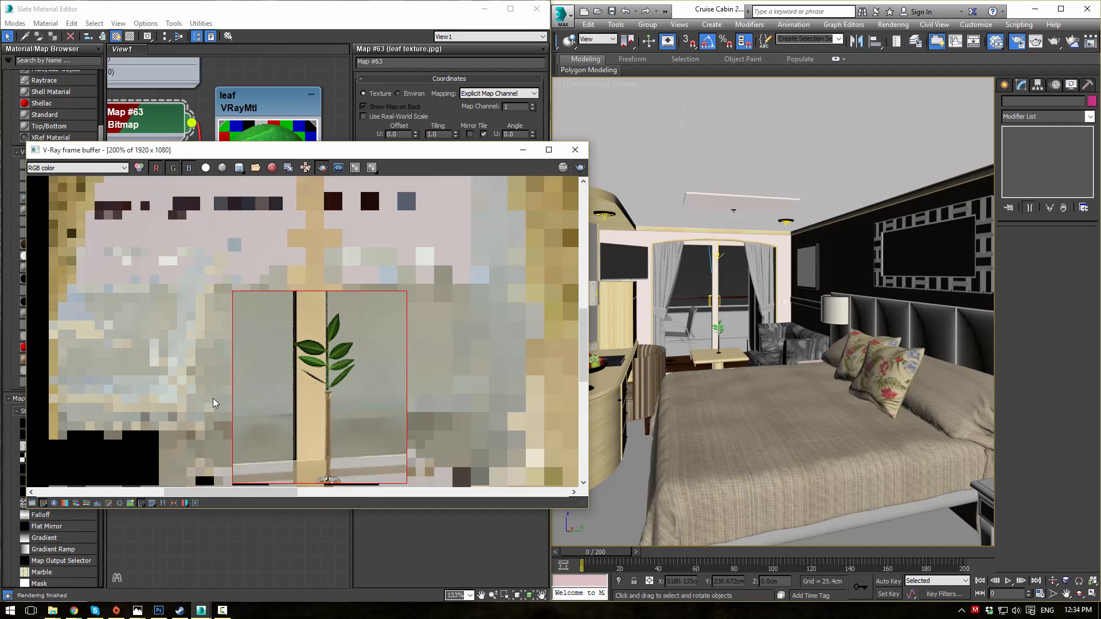
left_click(580, 168)
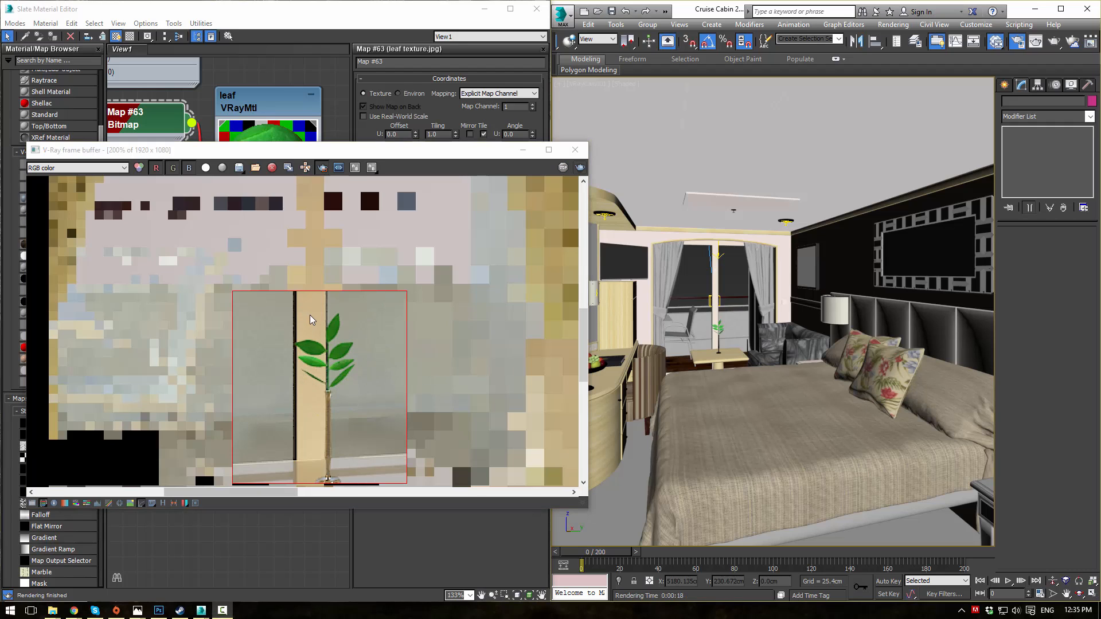
left_click_drag(340, 158, 770, 151)
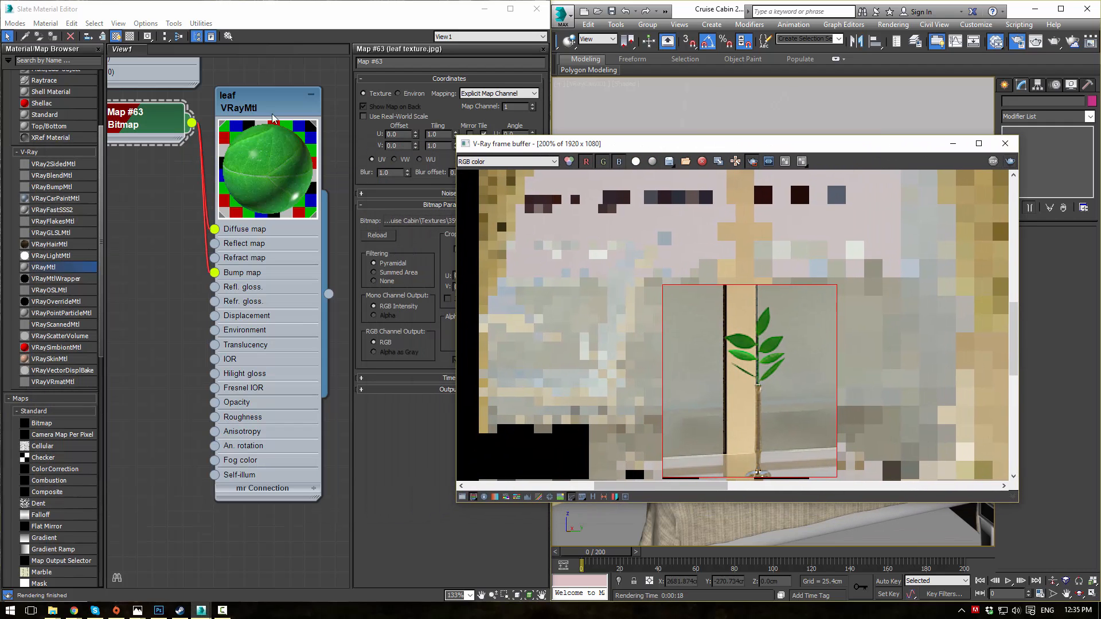
- Try an output amount of 0.5 on the leaf bitmap and restore it to 1.0
left_click(425, 389)
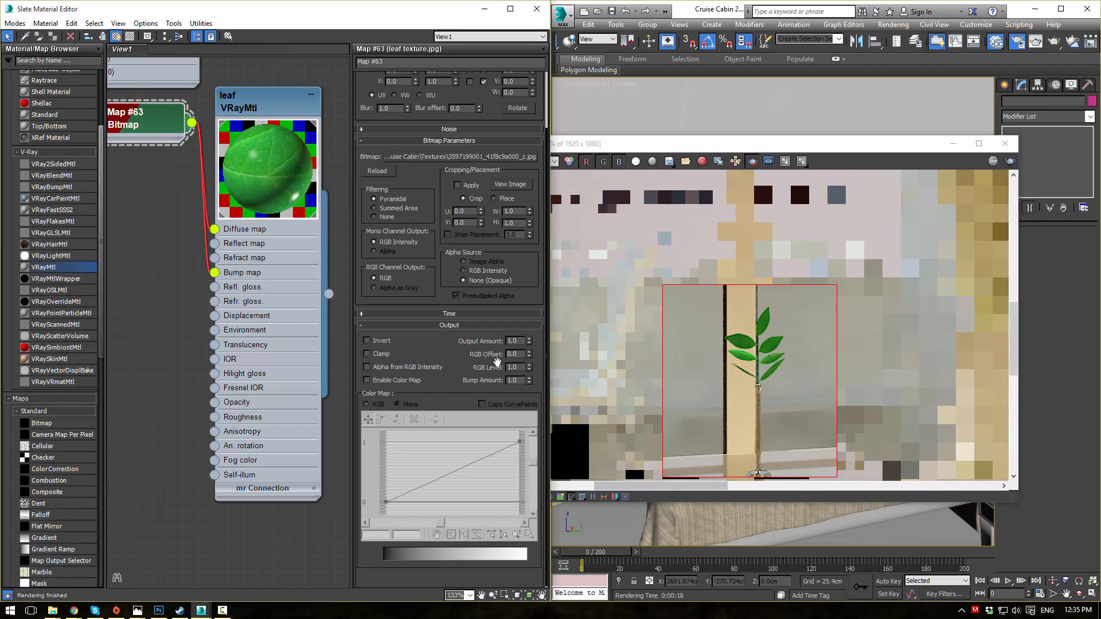
type("0.5")
key("Return")
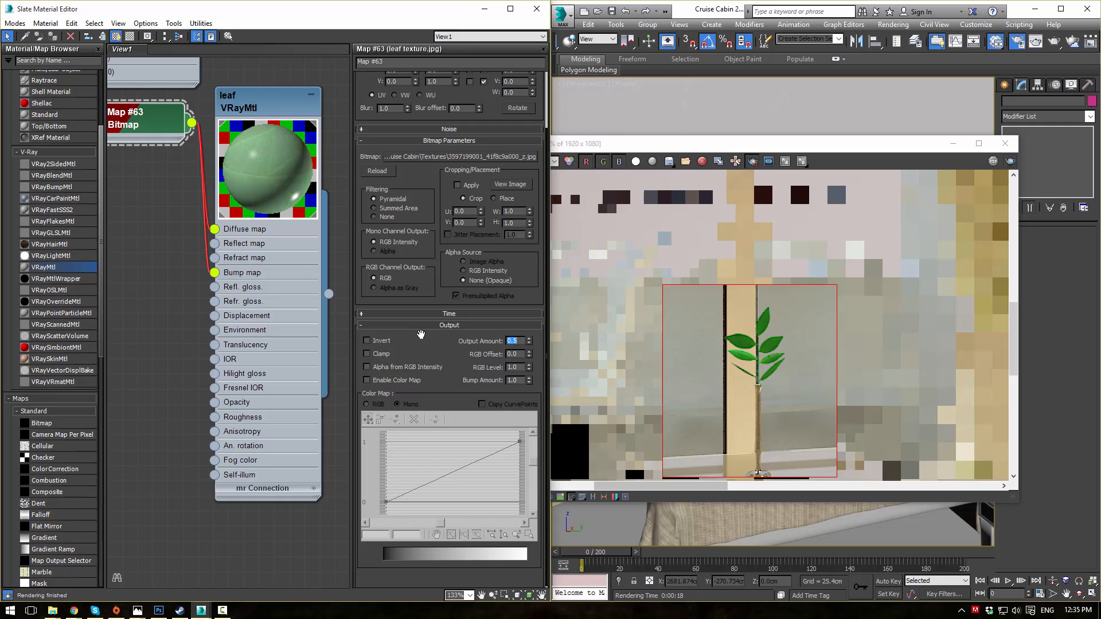
type("1")
key("Return")
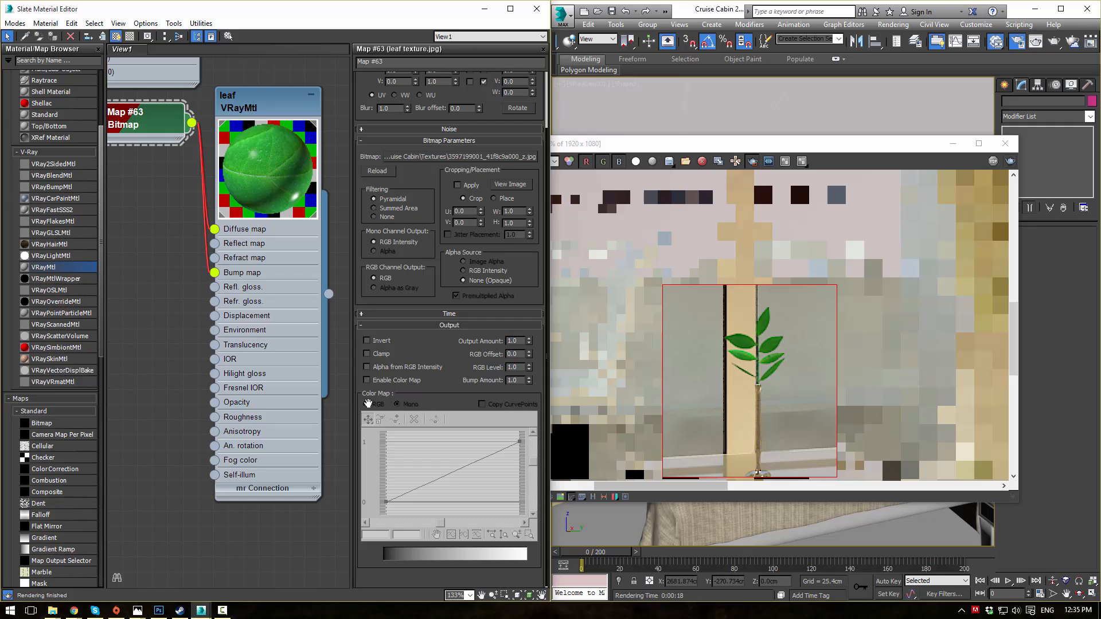
- Try enabling the color map in the leaf bitmap's output settings and disable it again
scroll(432, 348, "up", 1)
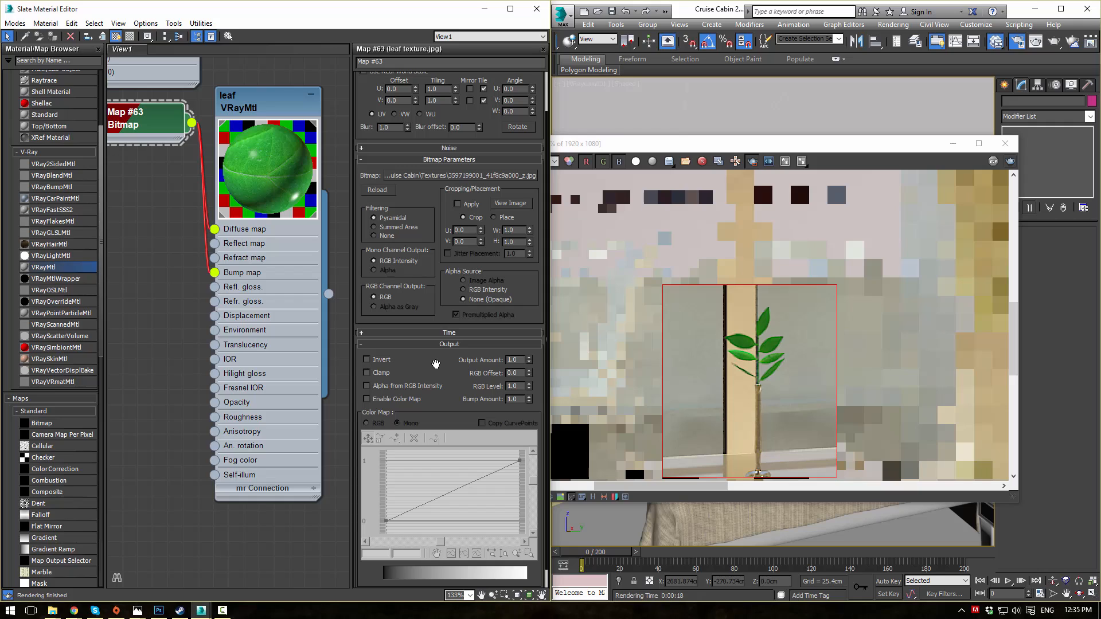
left_click(367, 399)
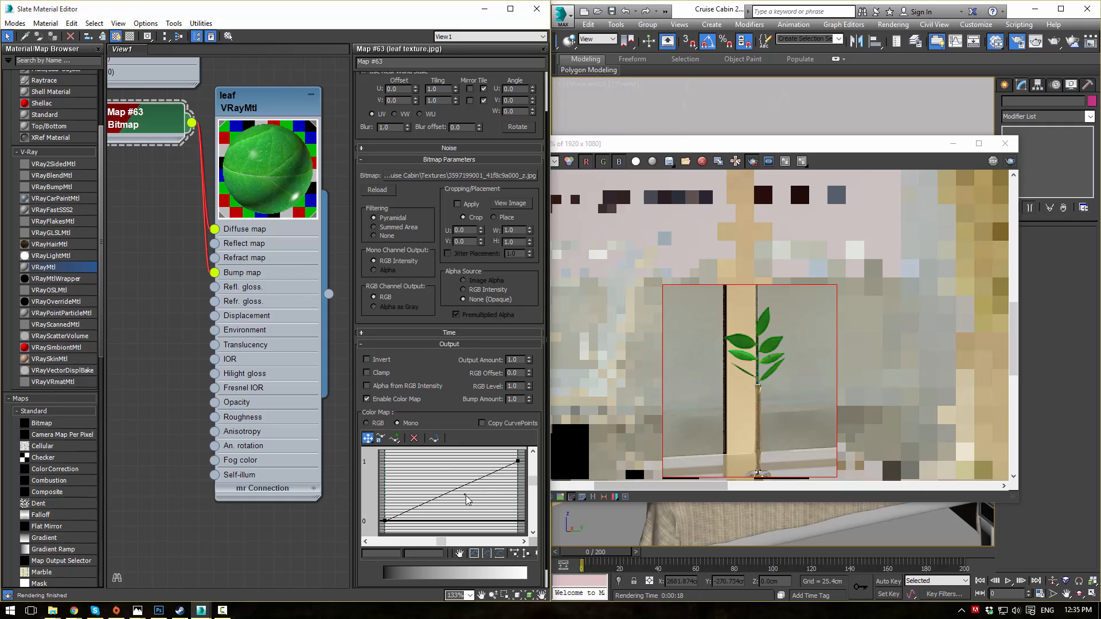
left_click(368, 399)
left_click_drag(413, 192, 365, 421)
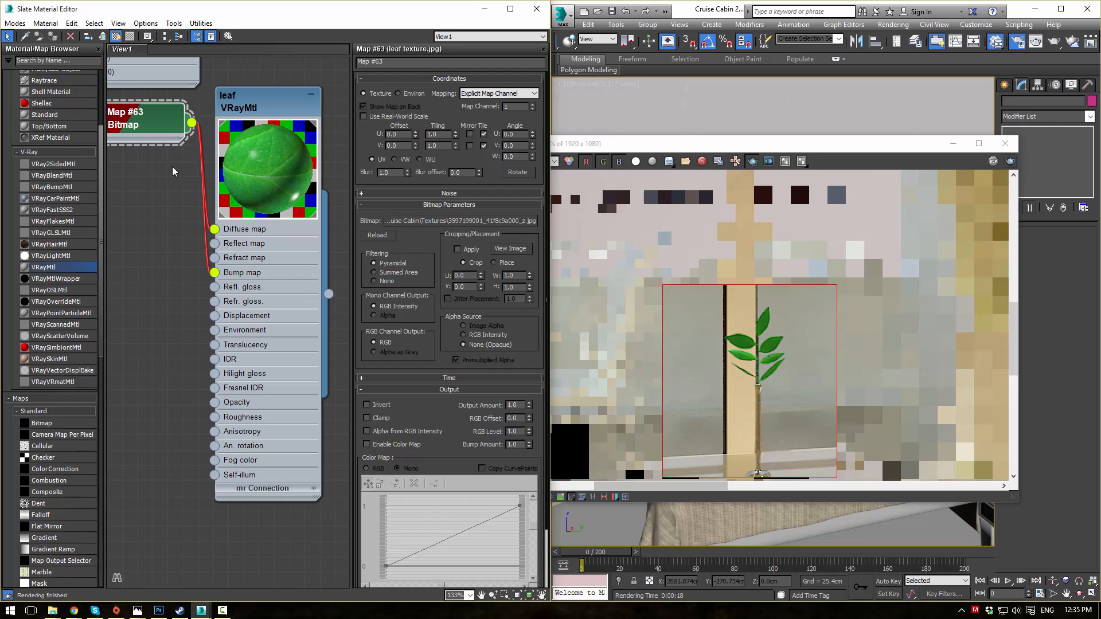
- Open the leaf VRayMtl's settings and examine its maps and basic parameters
double_click(280, 113)
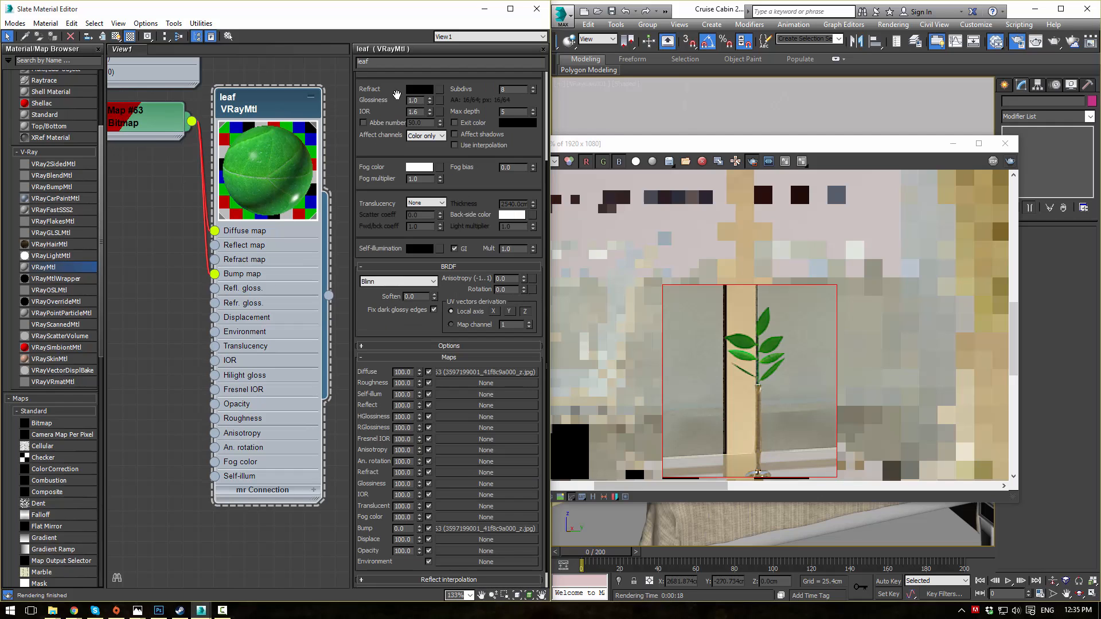
scroll(396, 170, "down", 5)
left_click_drag(396, 171, 384, 257)
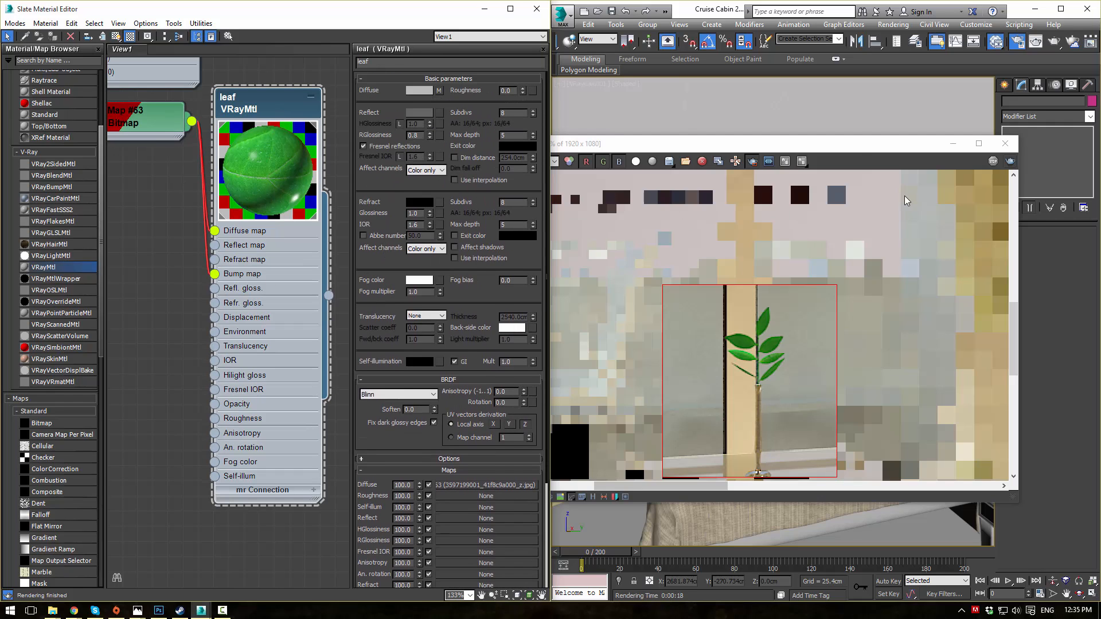